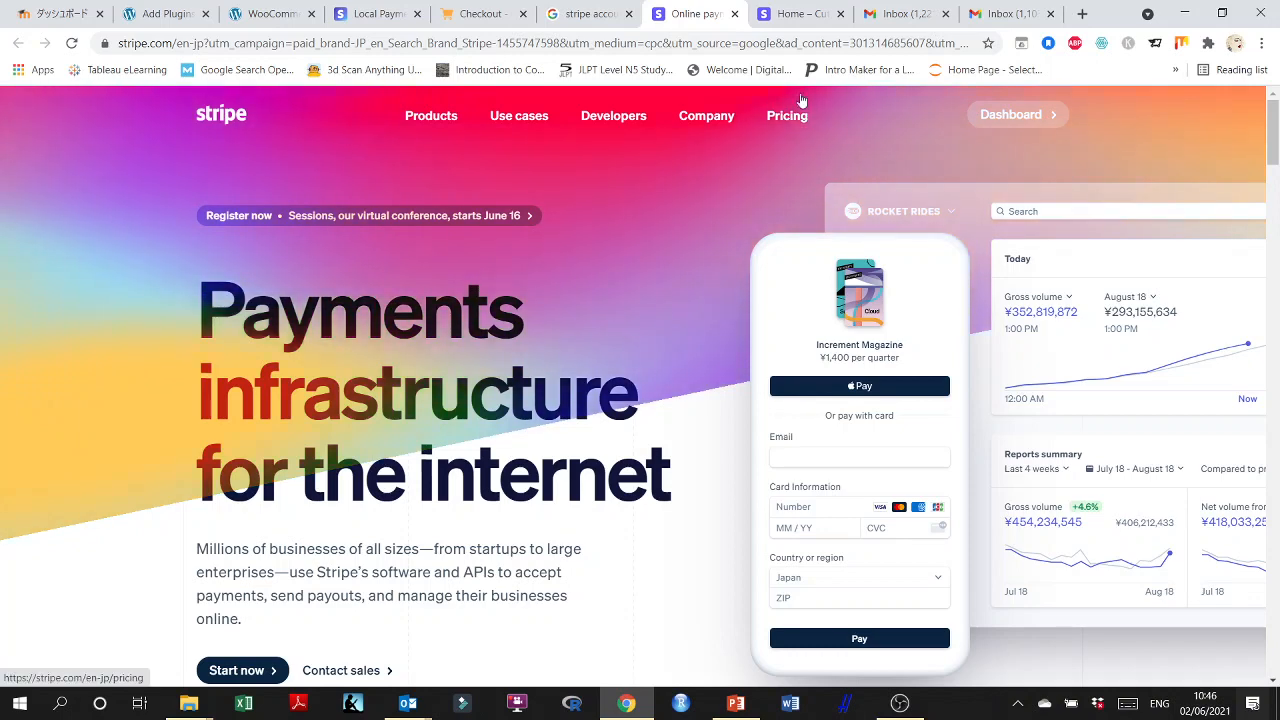
Look over the Stripe account dashboard and the Stripe For WooCommerce entry in the WordPress plugin search results.
click(789, 9)
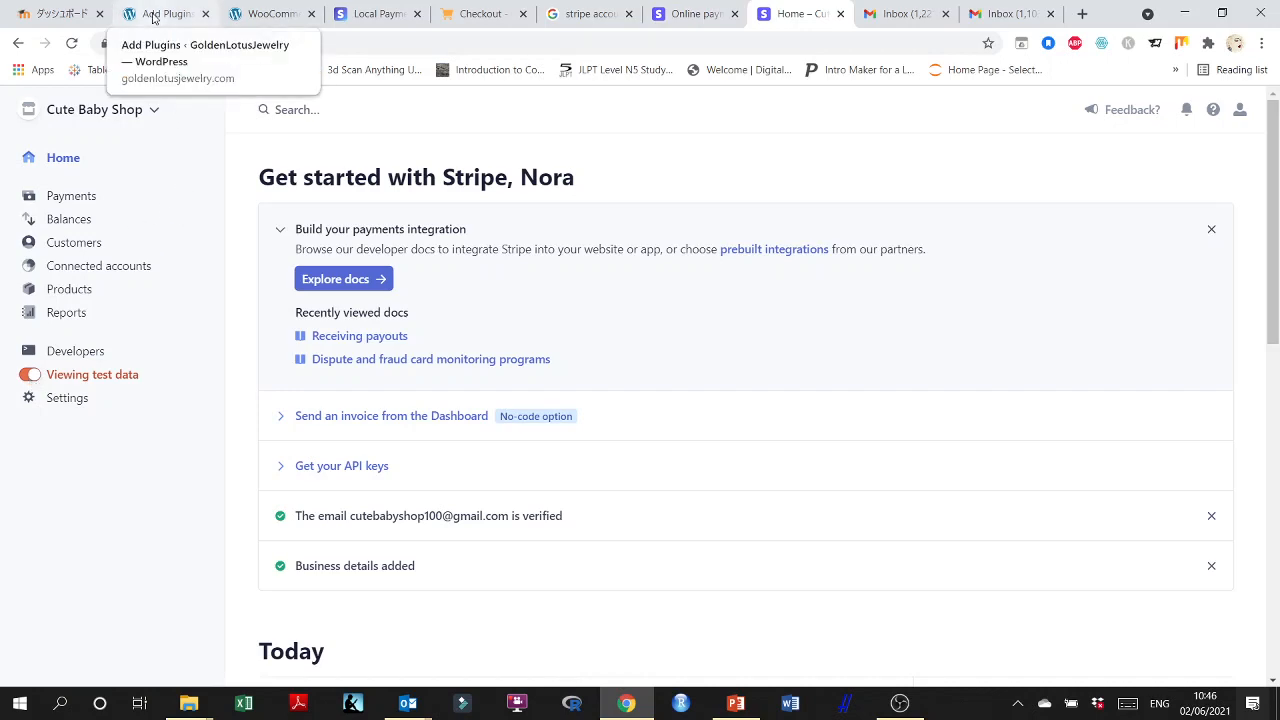
click(153, 17)
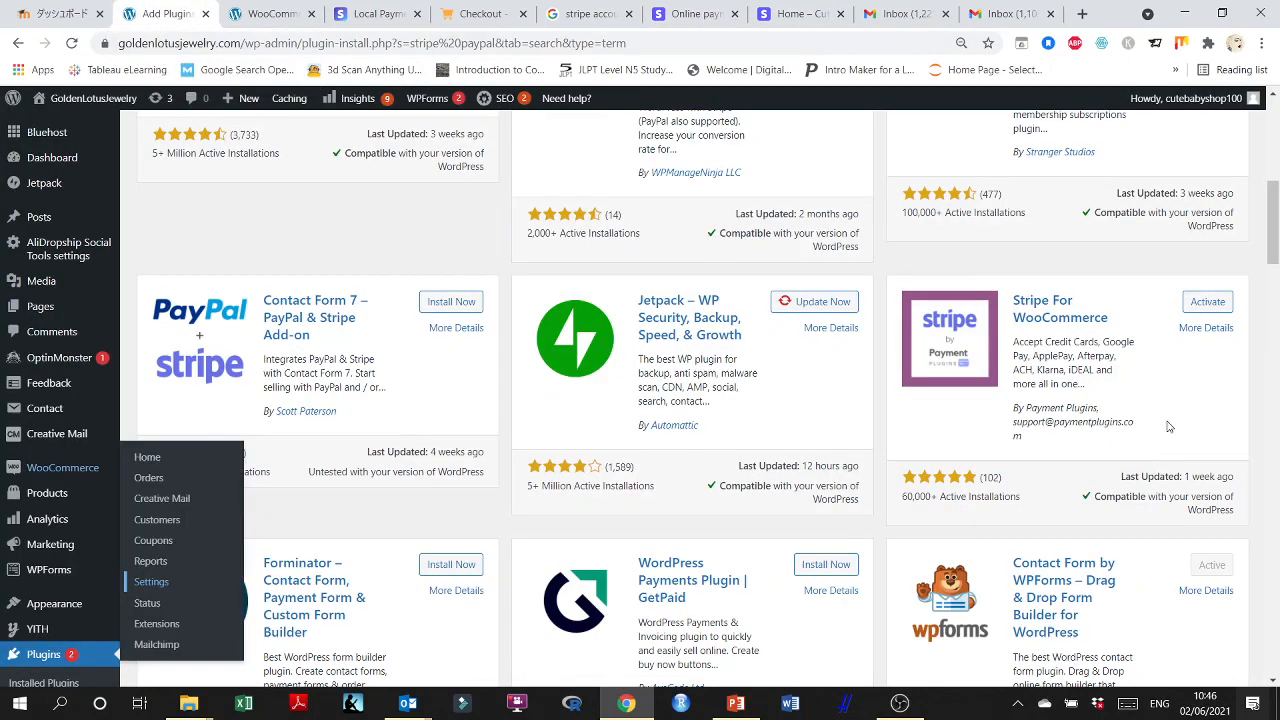
scroll(1168, 427, up, 10)
Reload the store's checkout page and check which payment methods the order section offers.
click(483, 13)
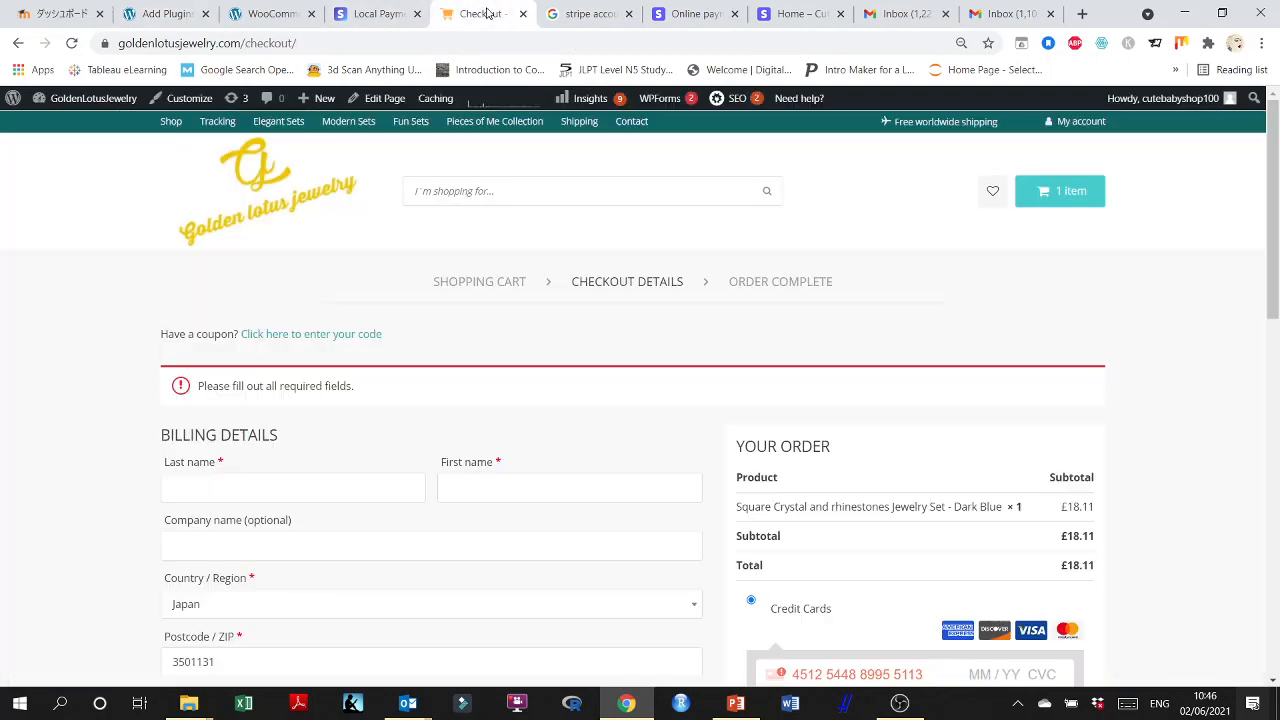
click(72, 43)
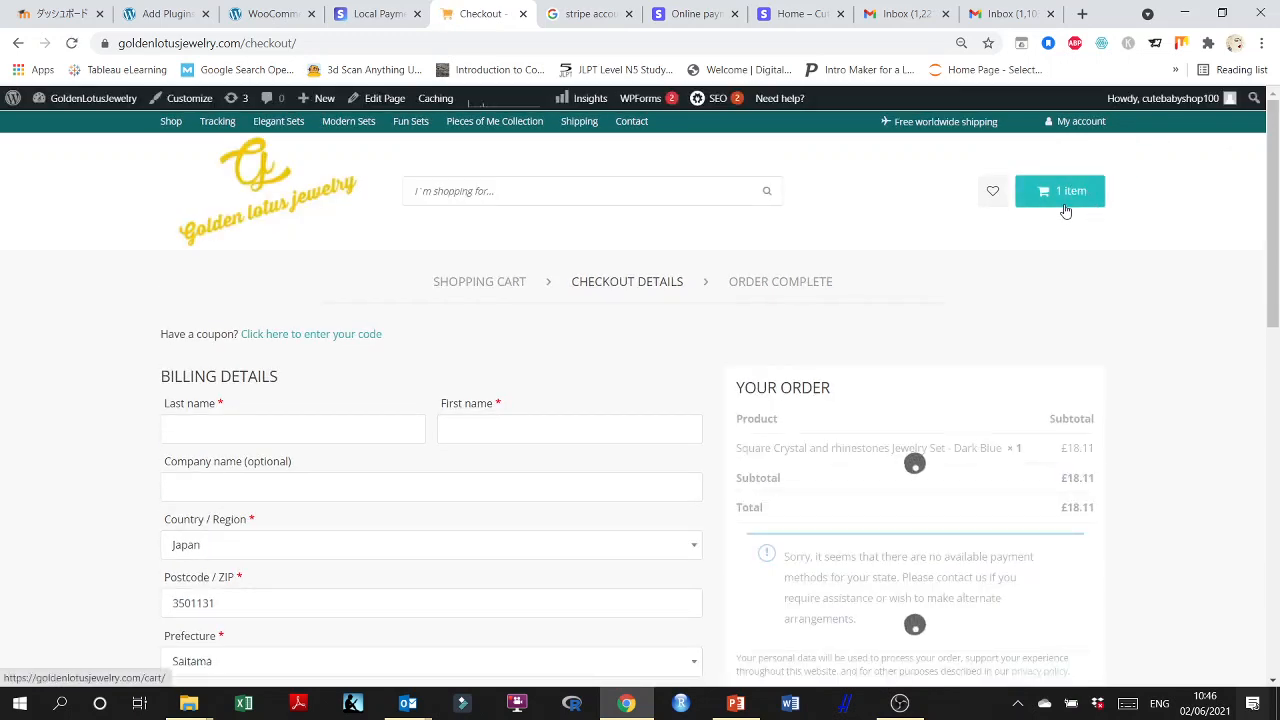
scroll(1102, 273, down, 2)
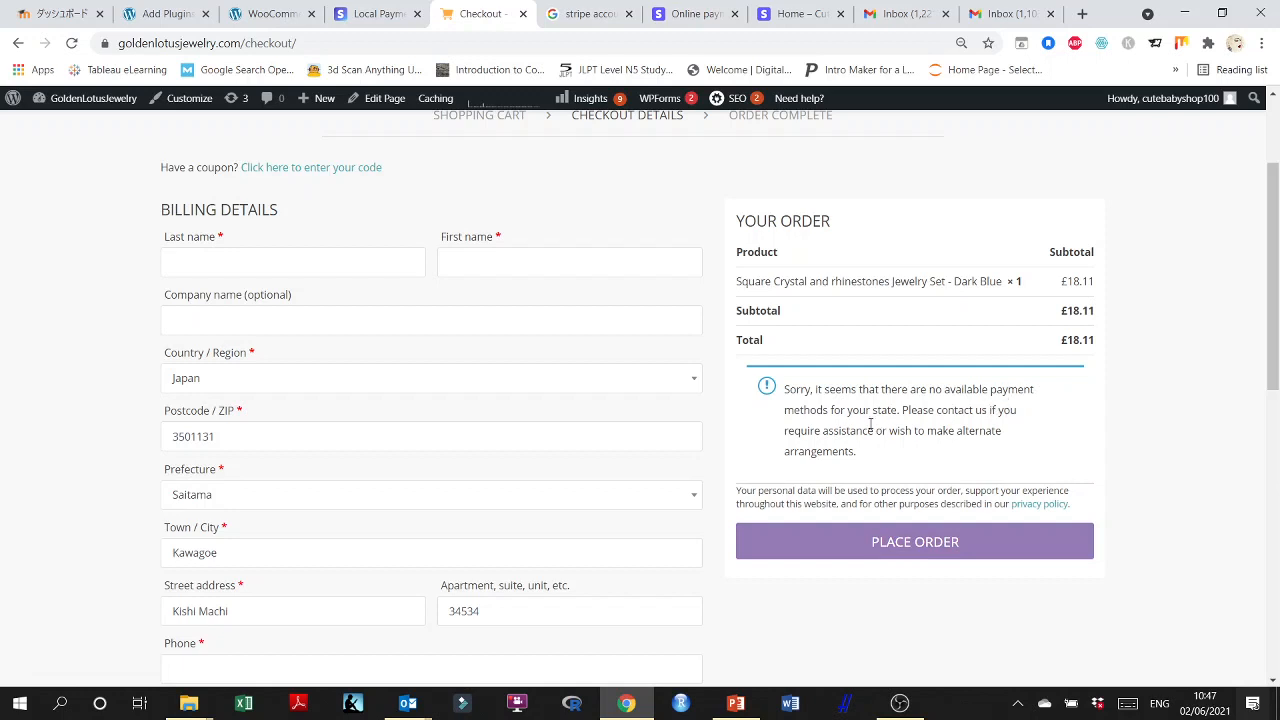
scroll(873, 427, up, 2)
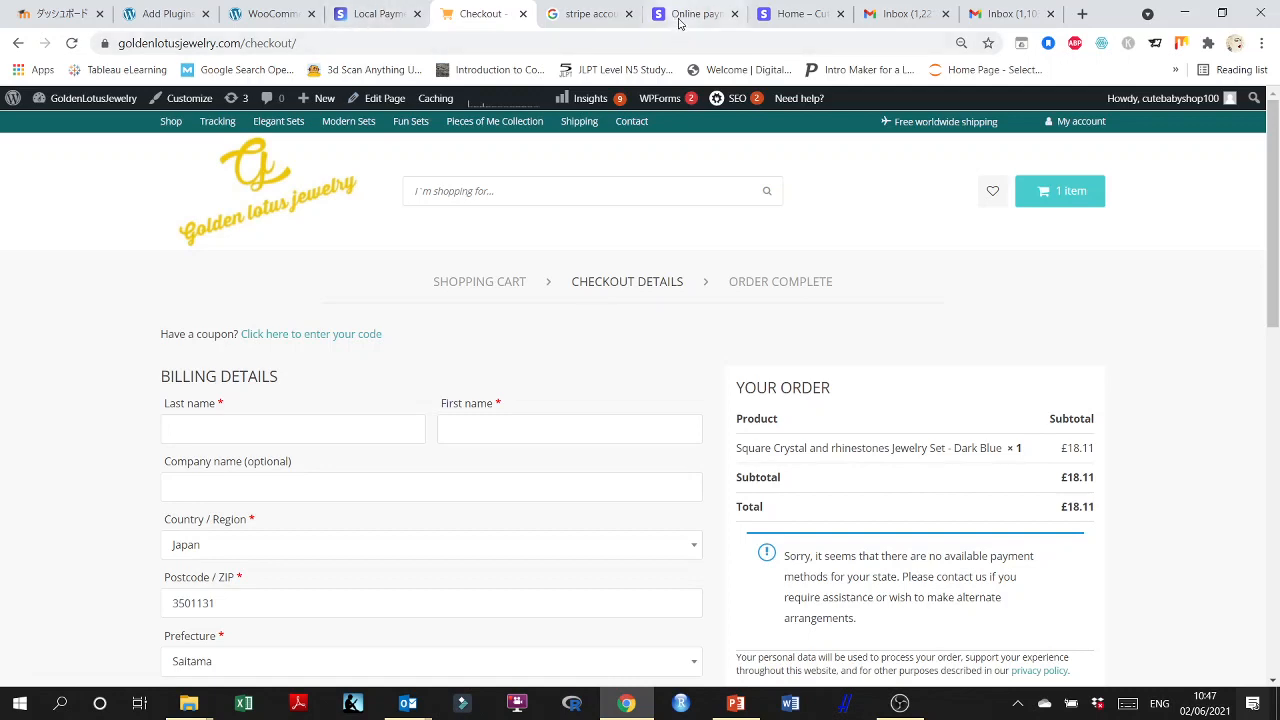
Go to the WooCommerce general settings and review the store address and general options.
click(263, 15)
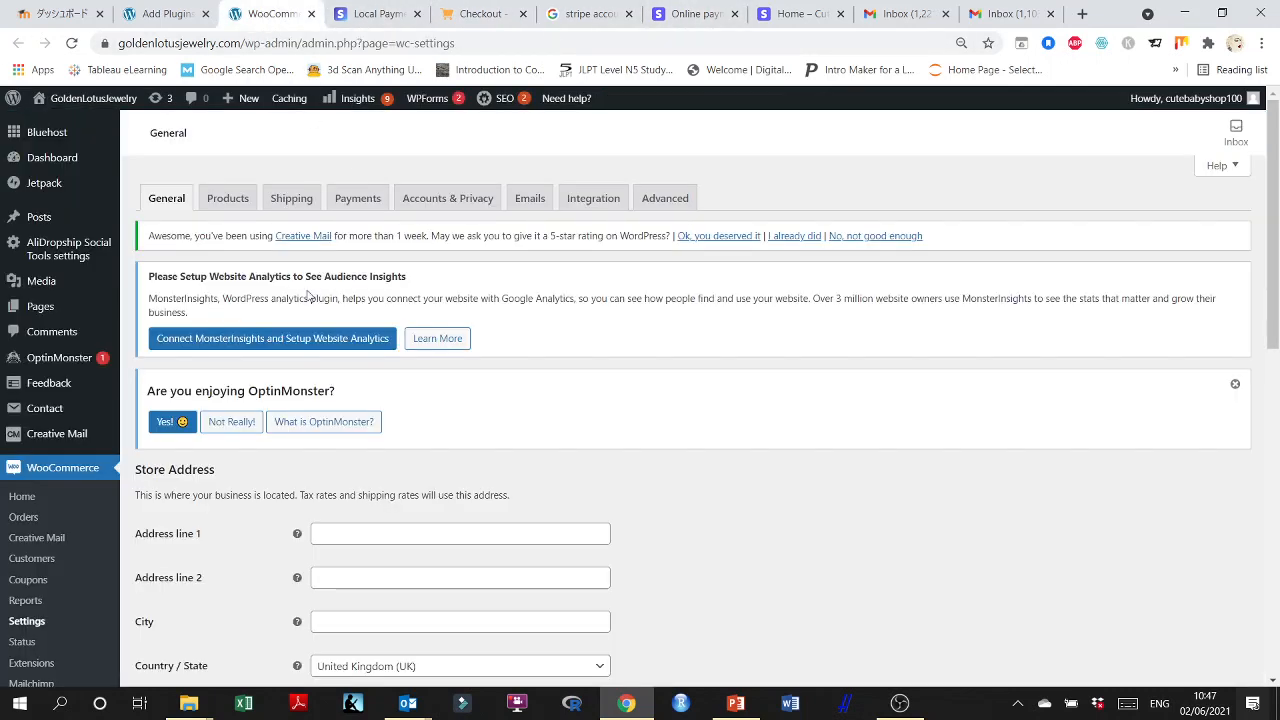
scroll(289, 313, down, 2)
scroll(289, 313, up, 1)
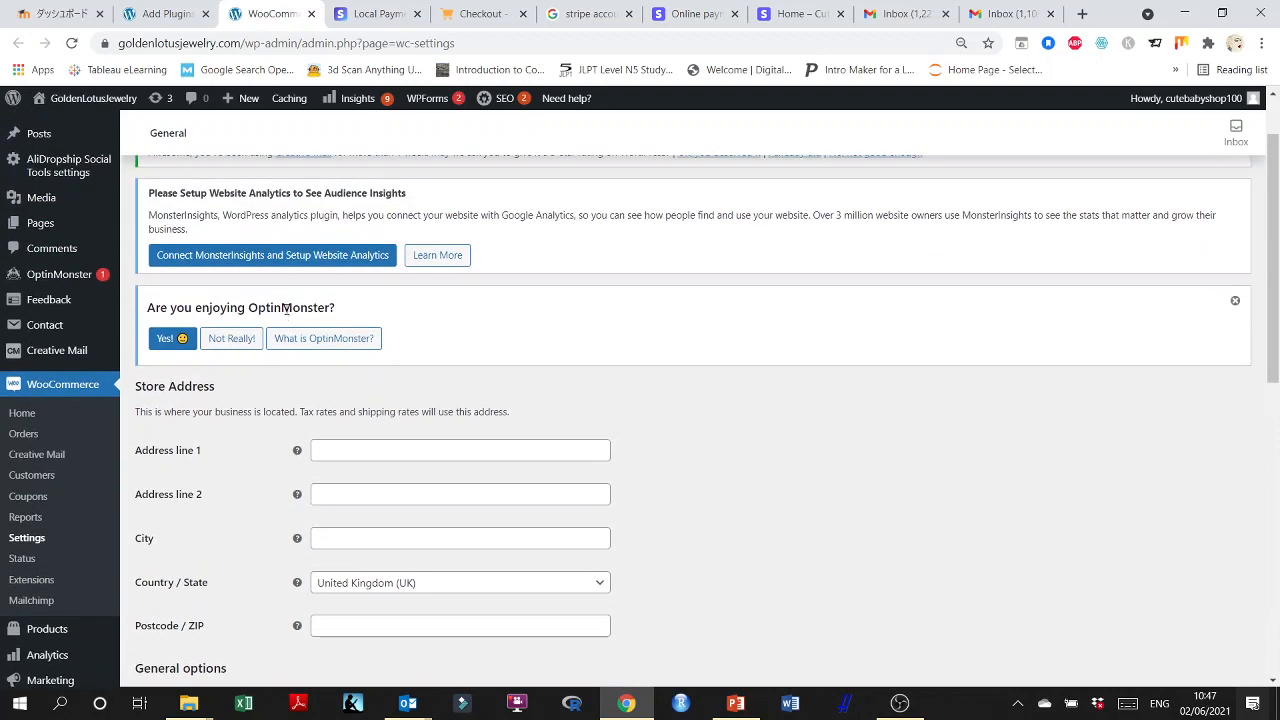
scroll(289, 310, down, 1)
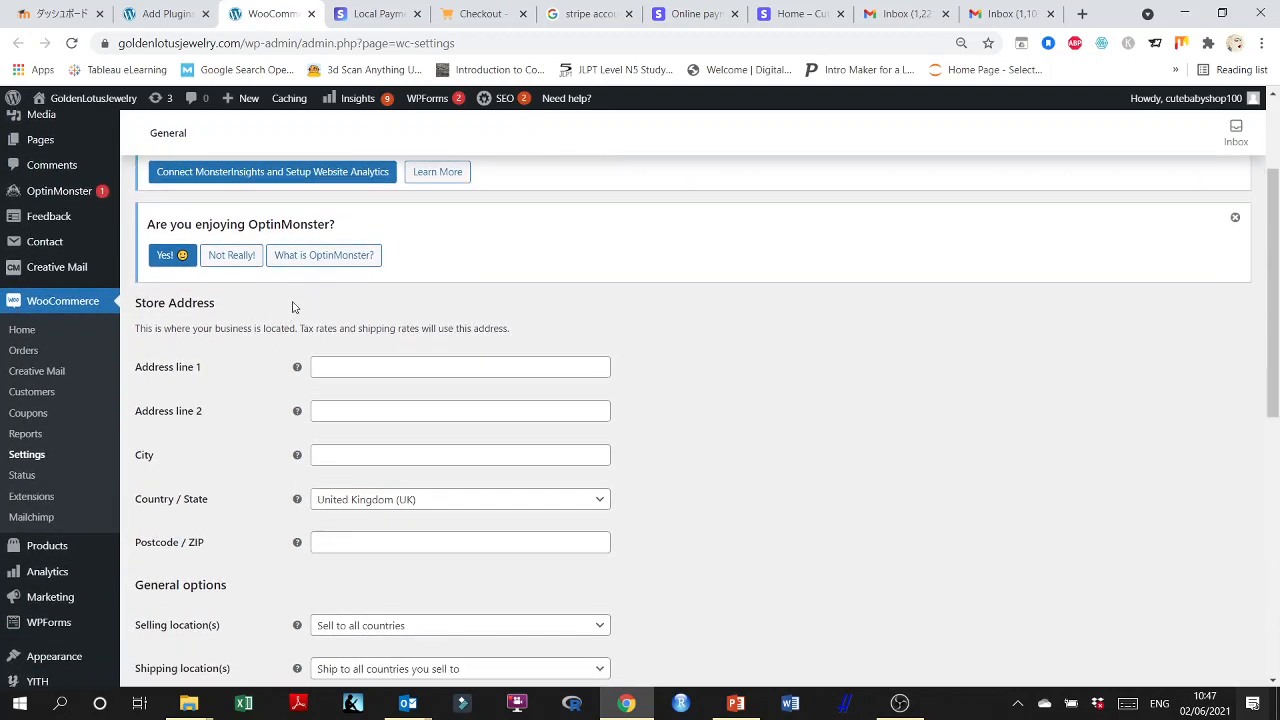
scroll(289, 312, down, 1)
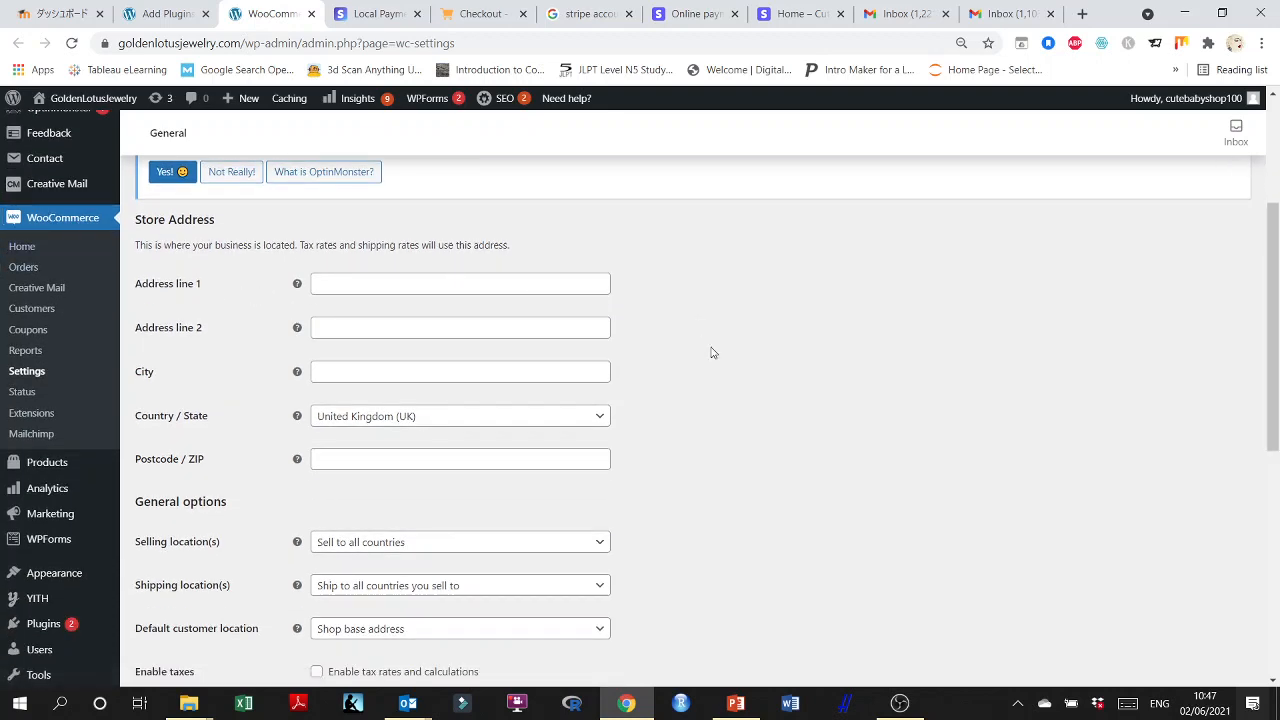
scroll(713, 353, down, 2)
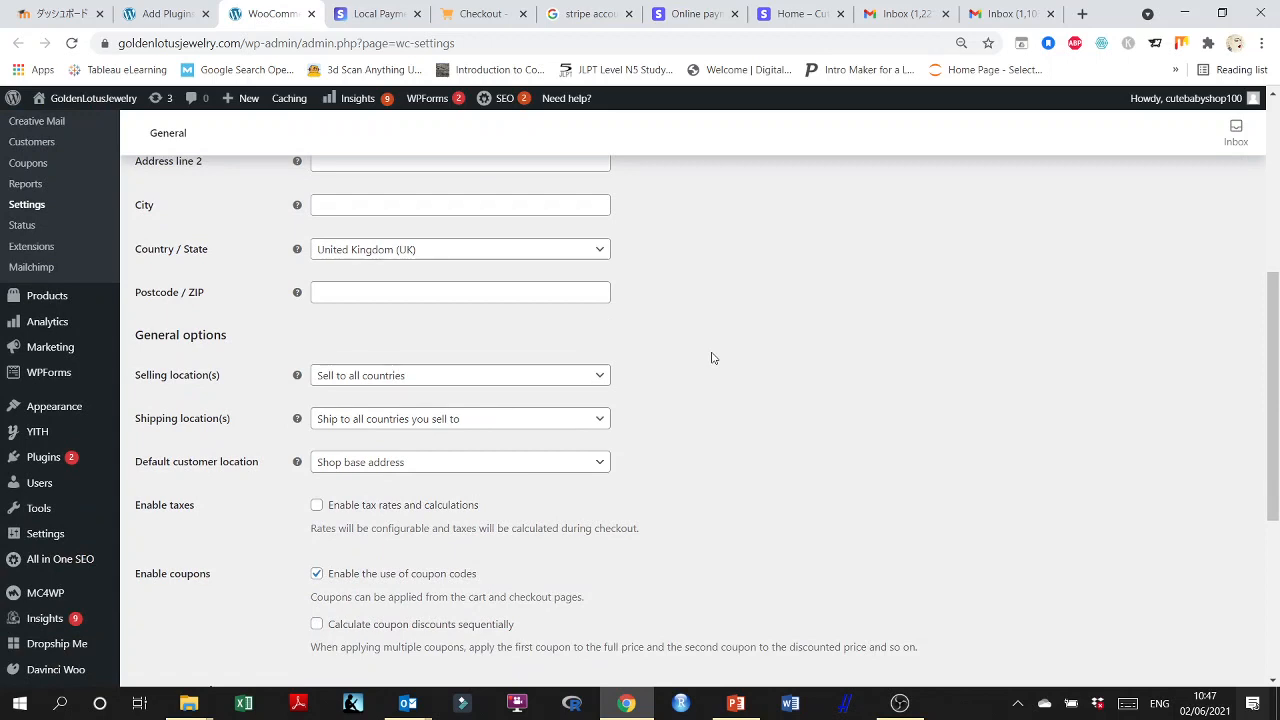
scroll(707, 360, up, 1)
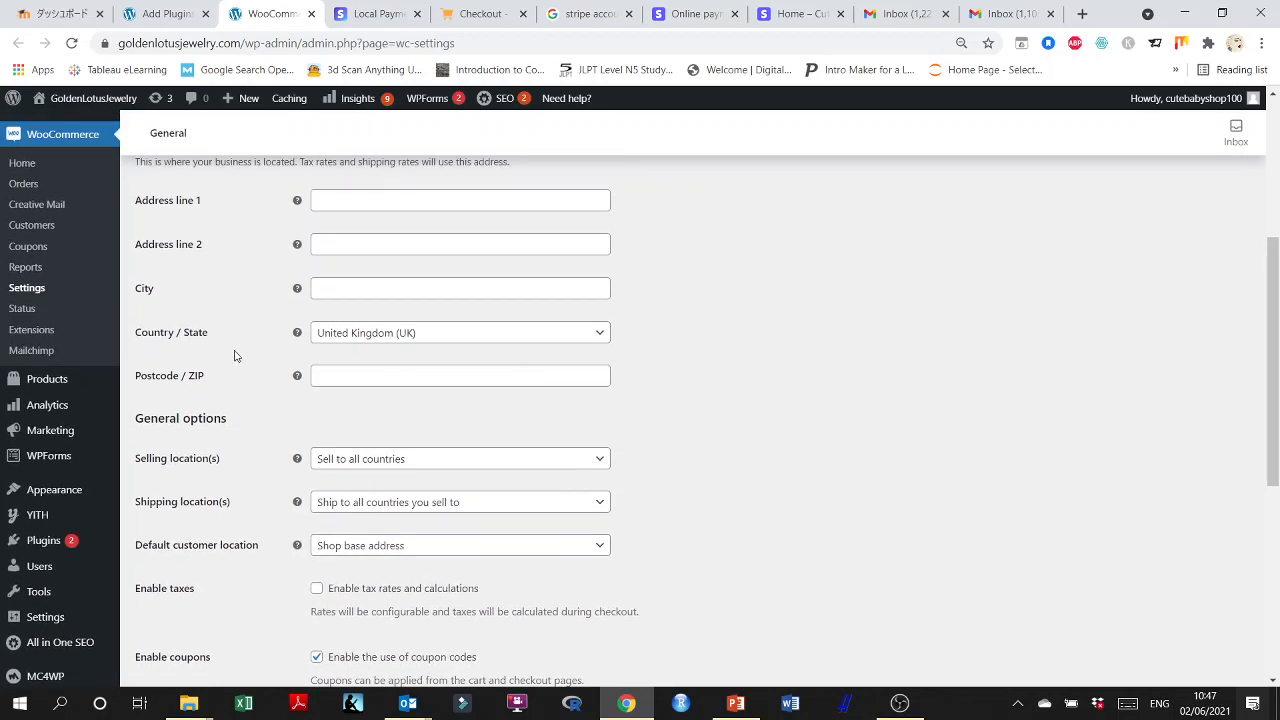
click(452, 336)
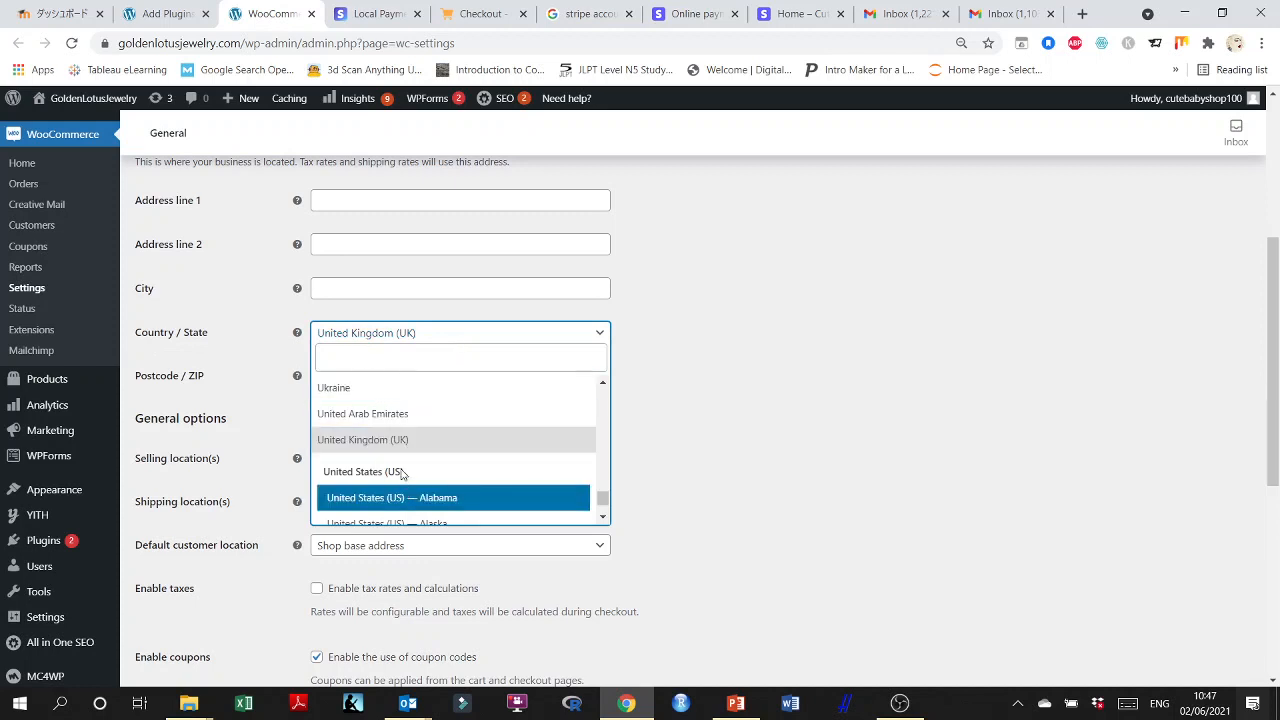
scroll(491, 494, down, 3)
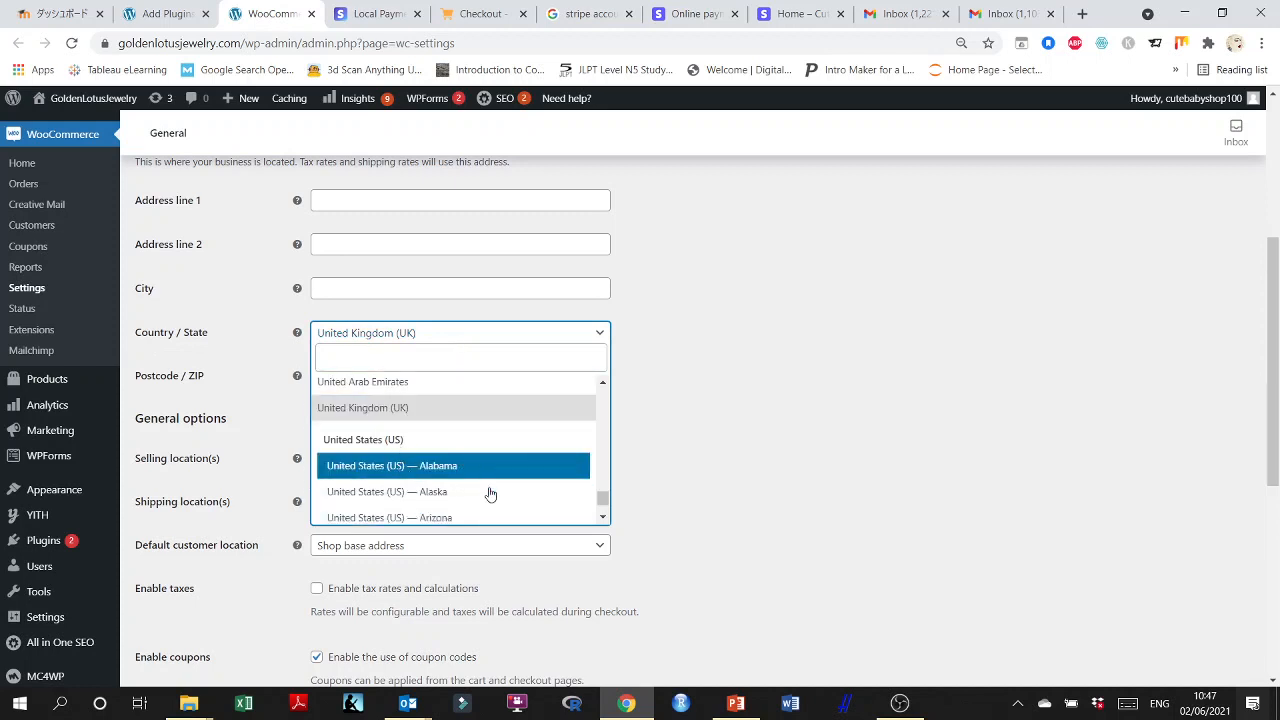
scroll(554, 473, up, 5)
click(700, 396)
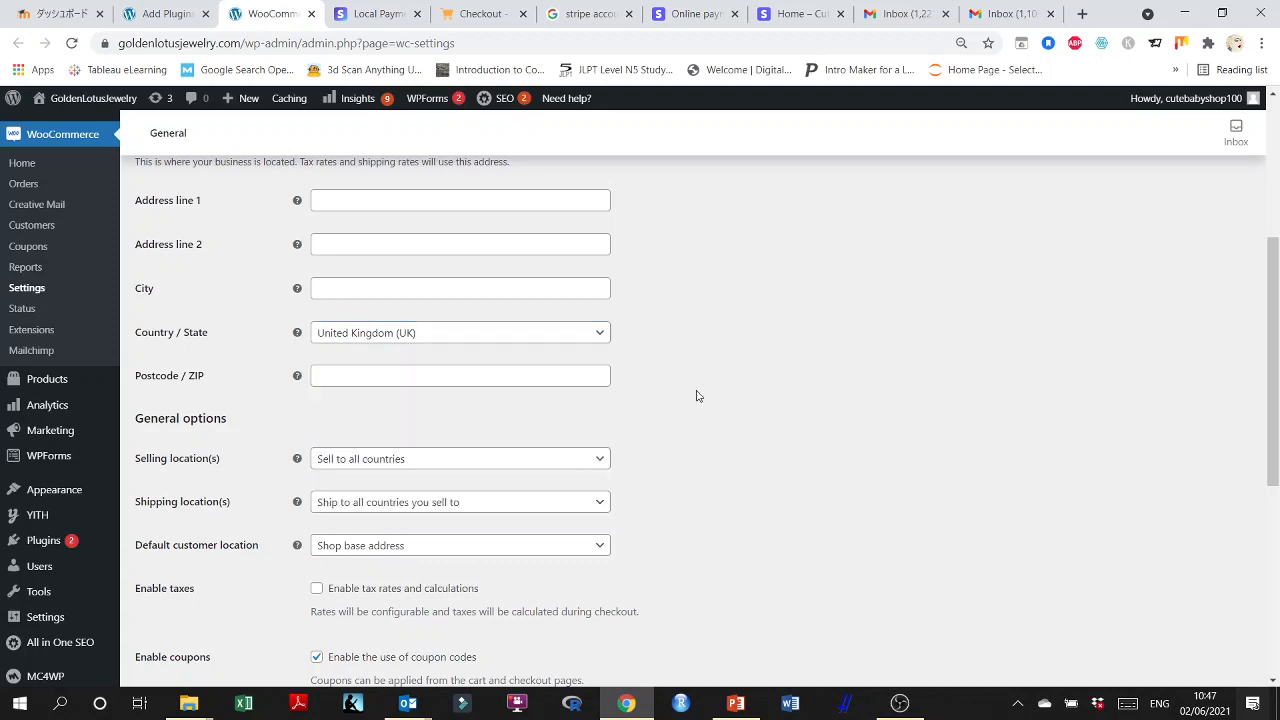
scroll(692, 394, up, 1)
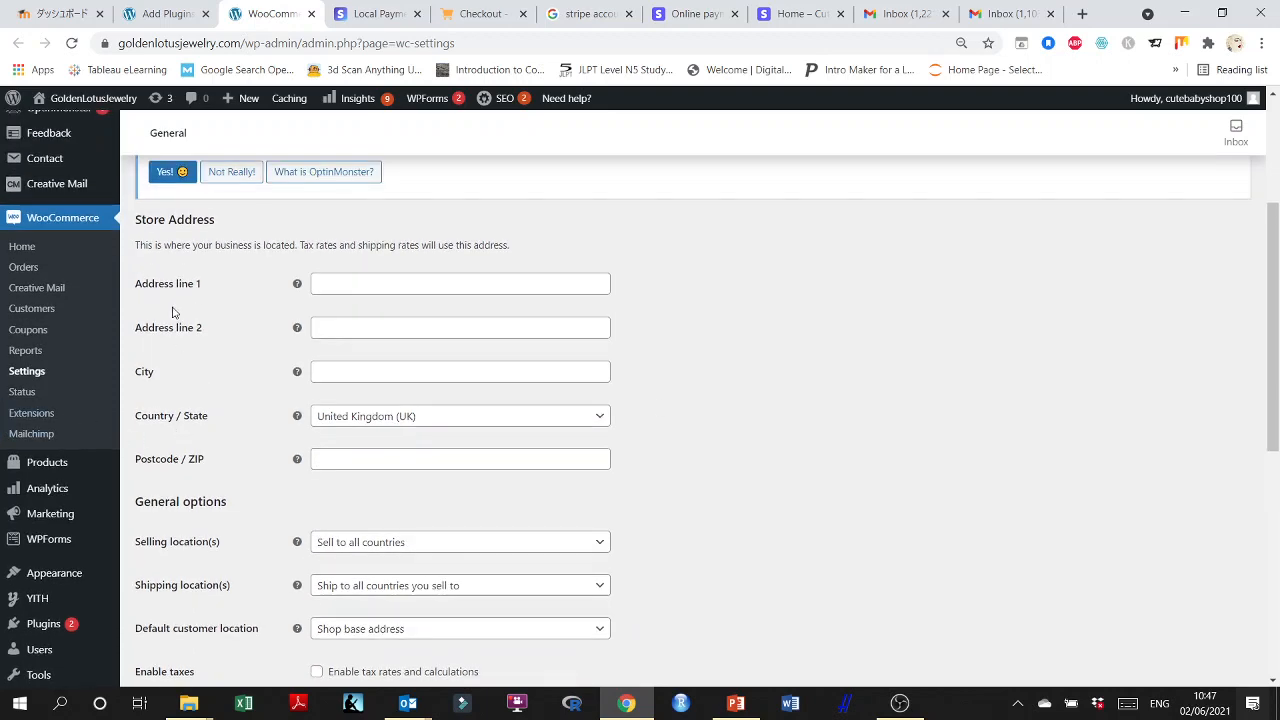
scroll(203, 334, down, 1)
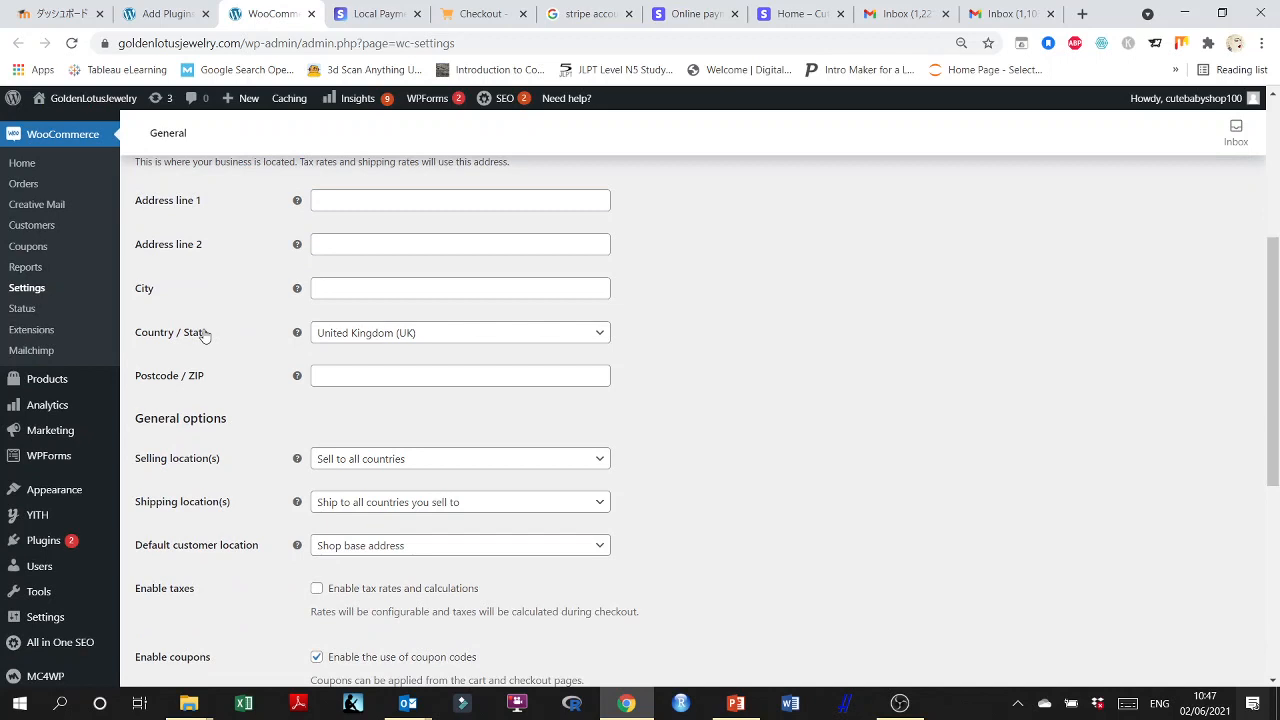
Set the store's country and state to Japan — Saitama, searching the list for "japan".
click(386, 336)
scroll(395, 490, down, 1)
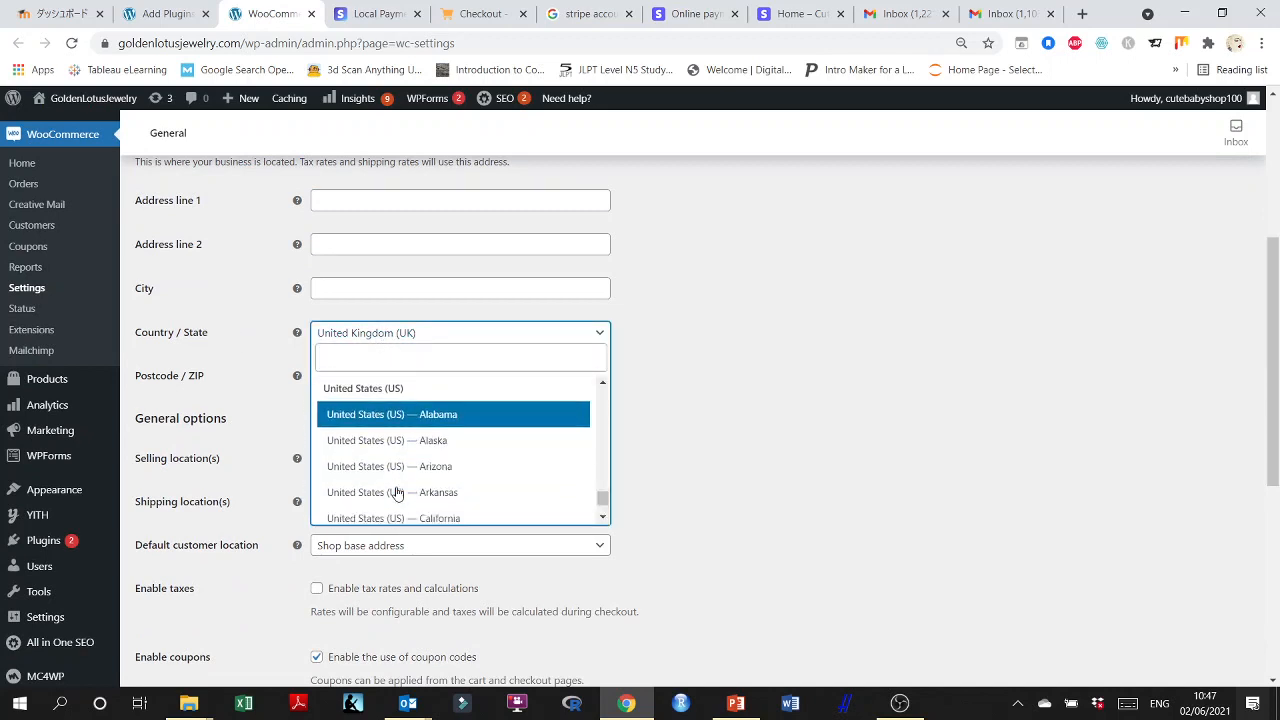
scroll(391, 470, up, 4)
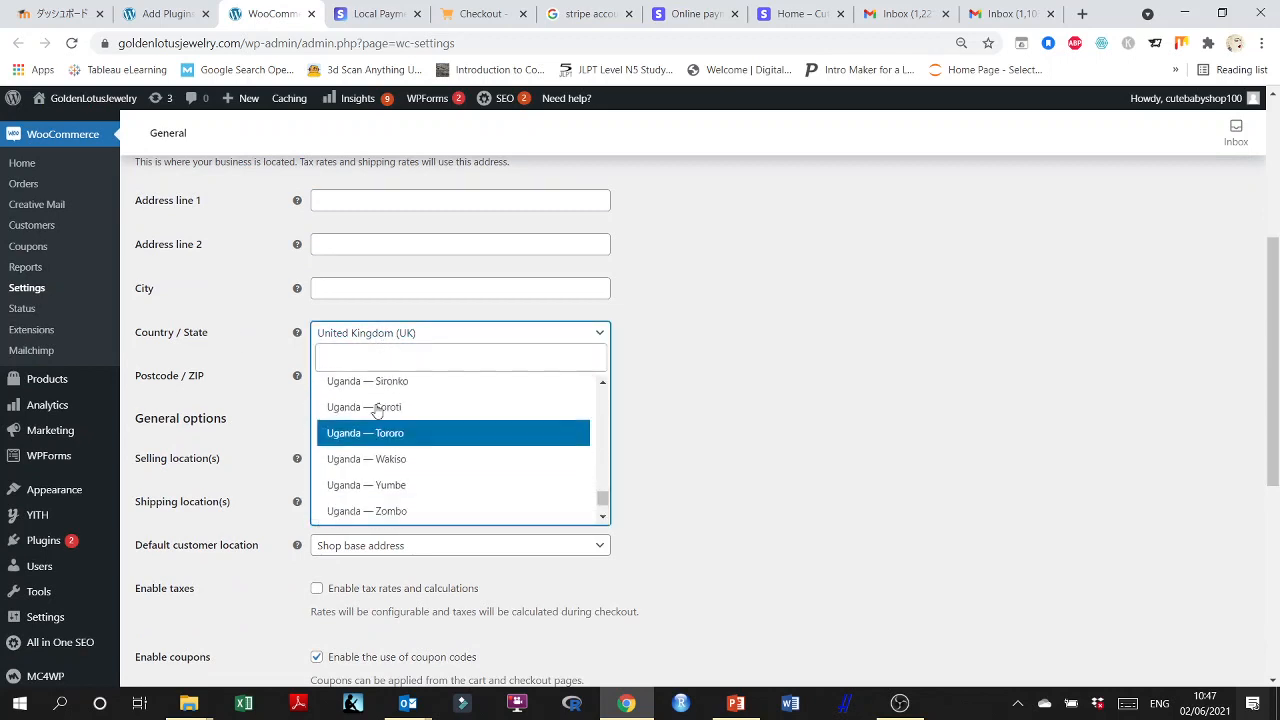
click(365, 359)
text(ja)
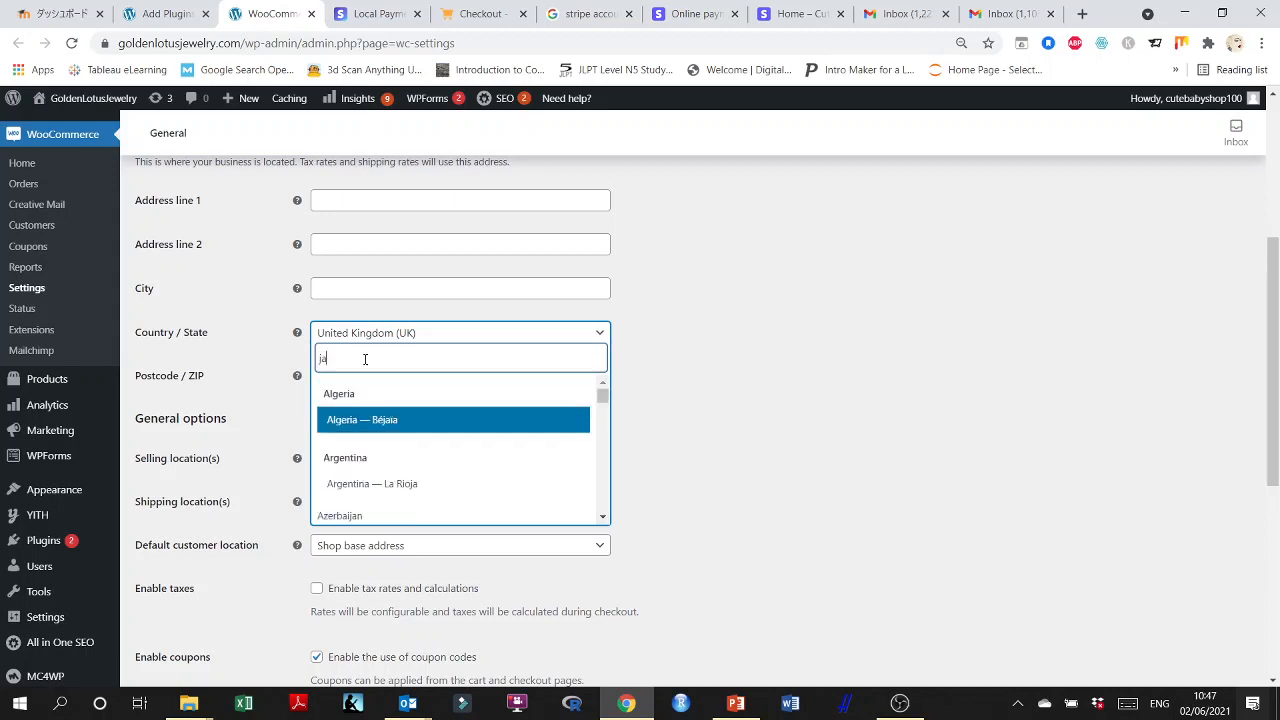
text(pan)
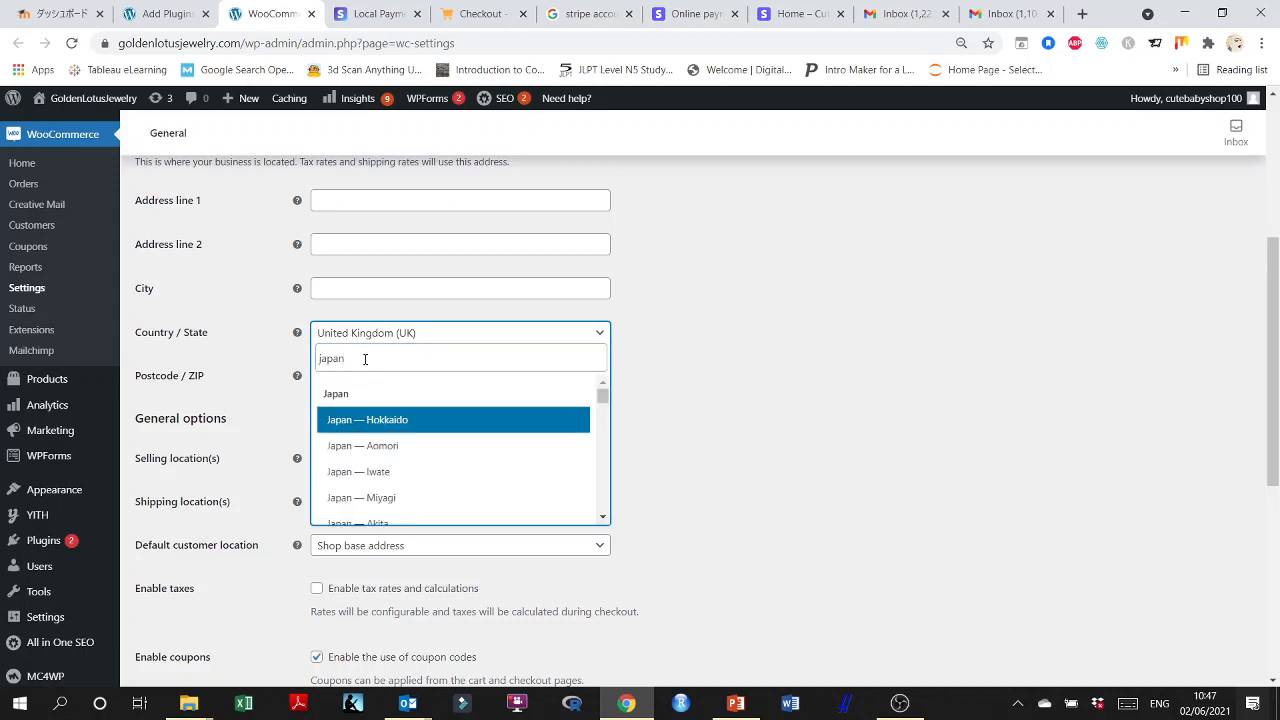
scroll(418, 455, down, 3)
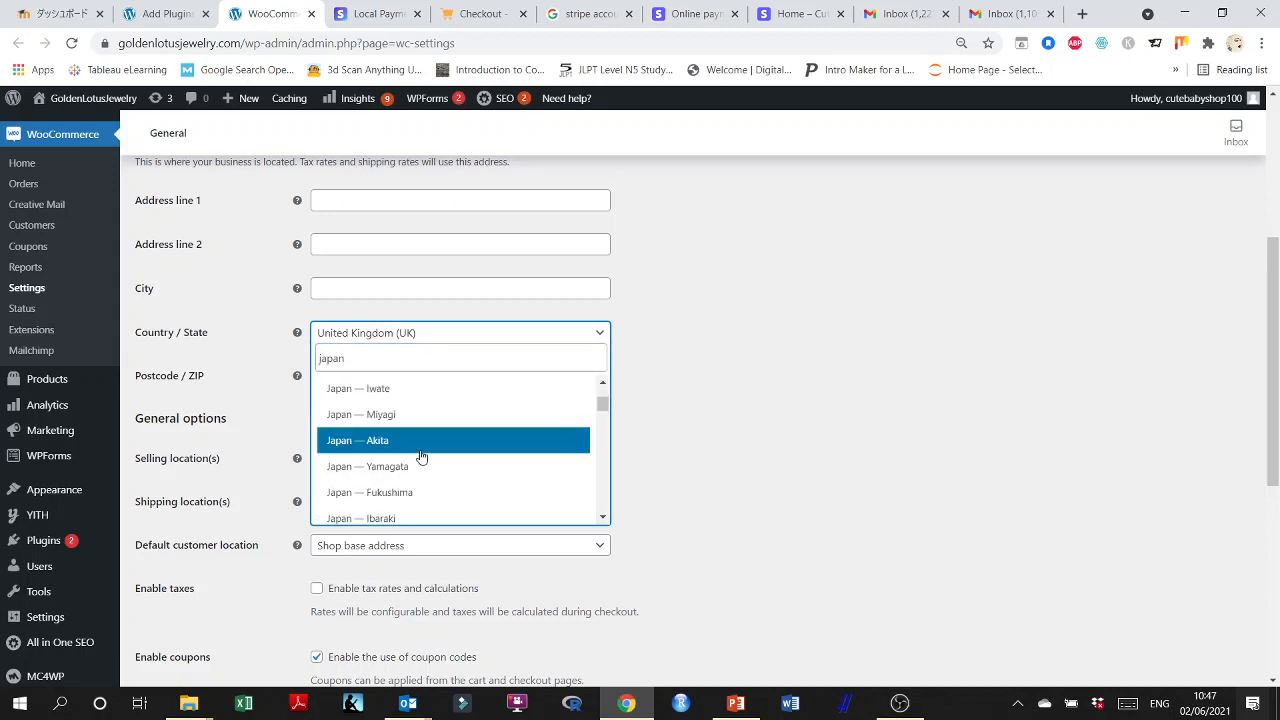
scroll(420, 456, down, 2)
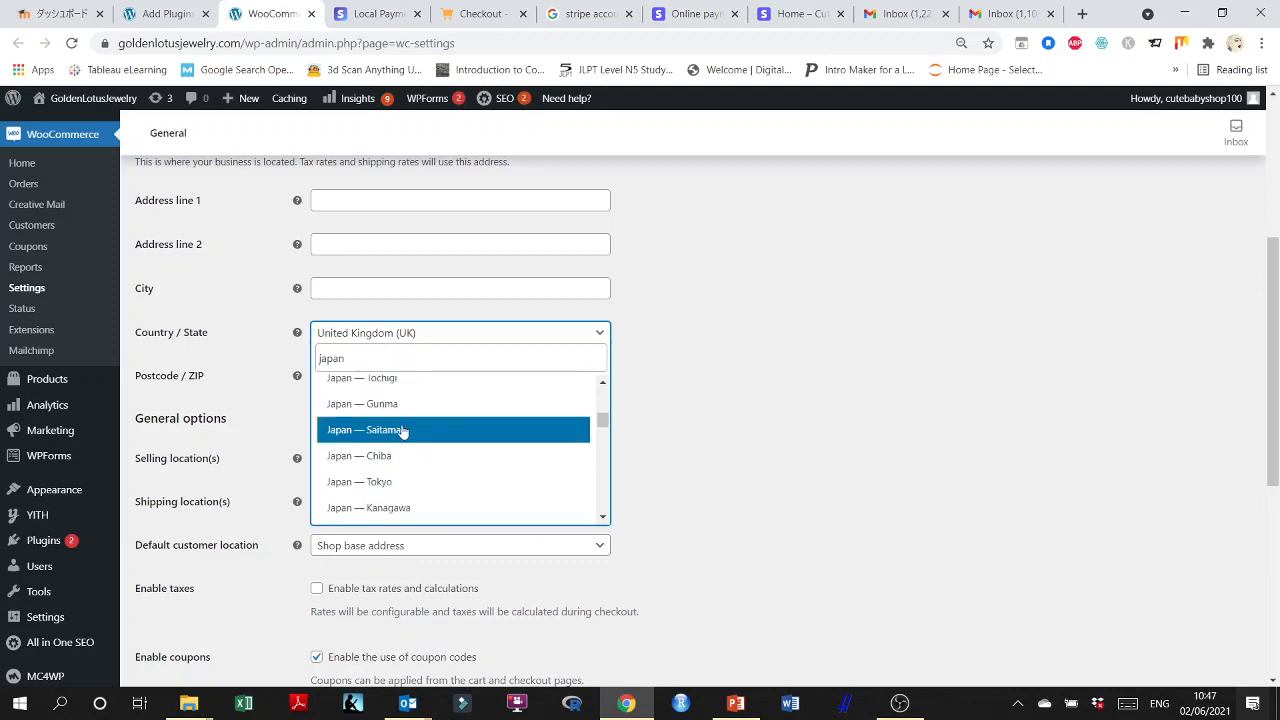
click(430, 437)
Set the selling locations to "Sell to specific countries" and clear the country selection.
scroll(241, 437, down, 2)
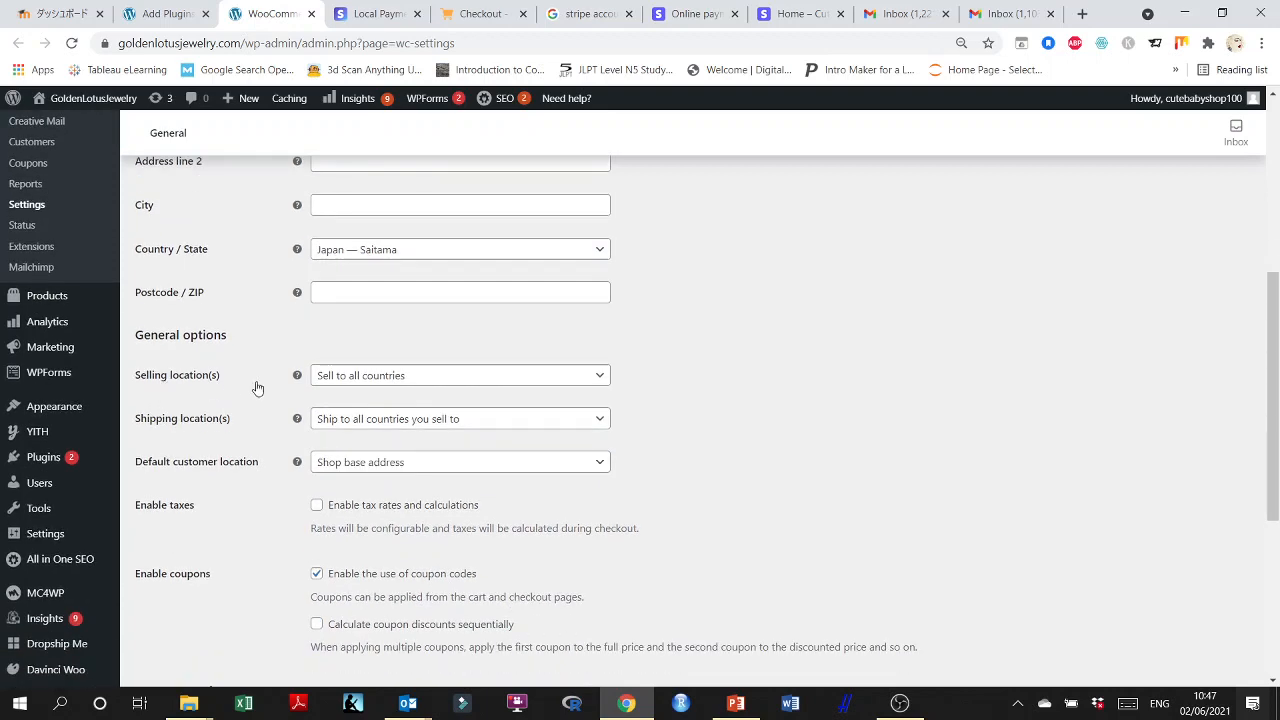
scroll(400, 390, down, 2)
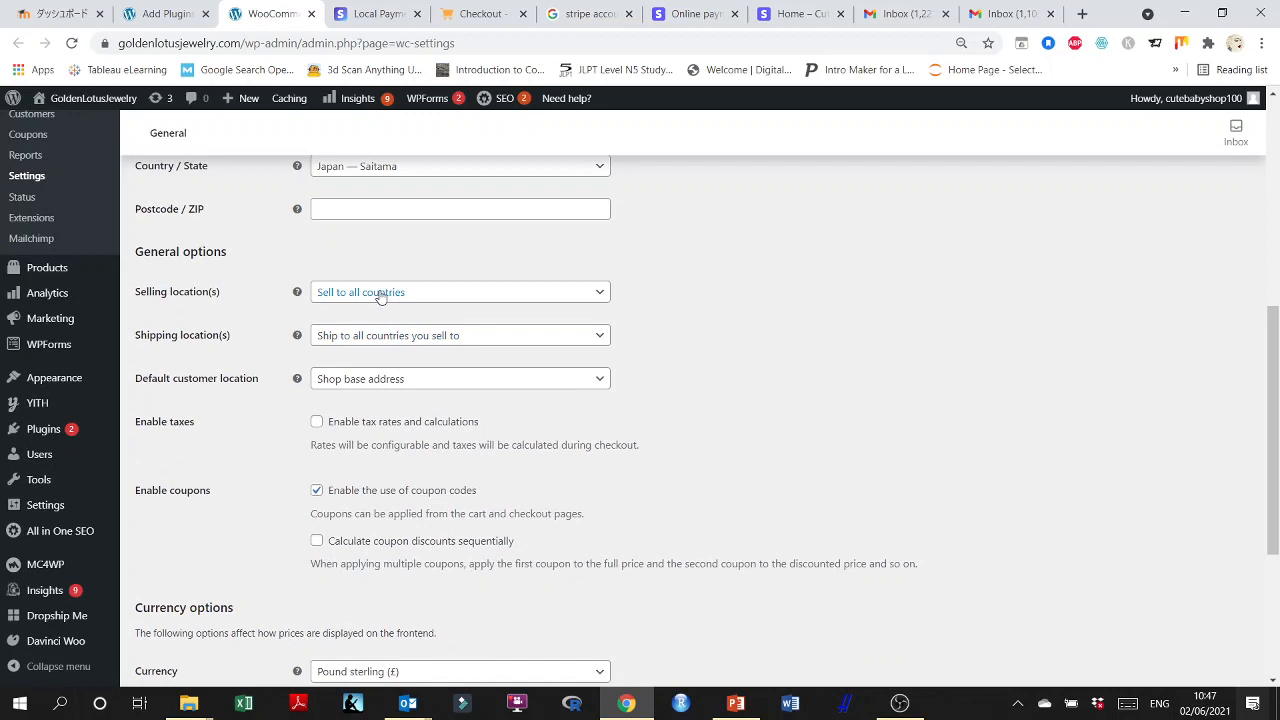
click(599, 293)
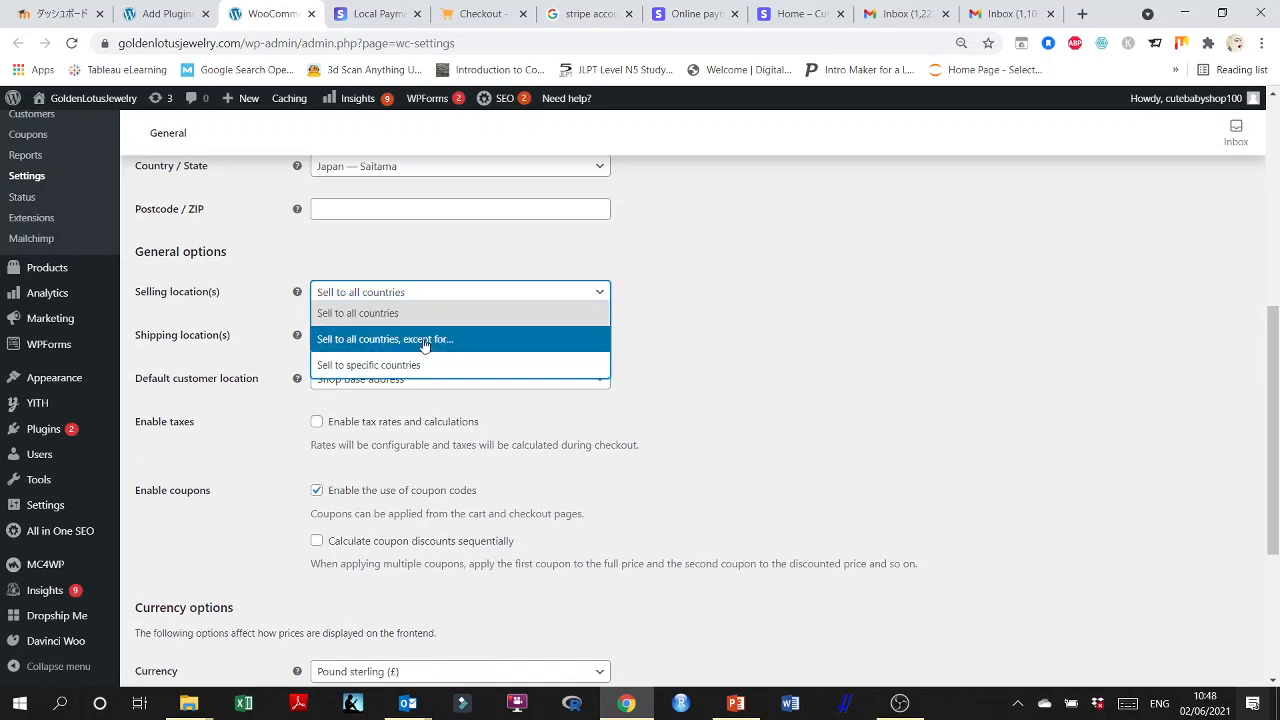
click(345, 368)
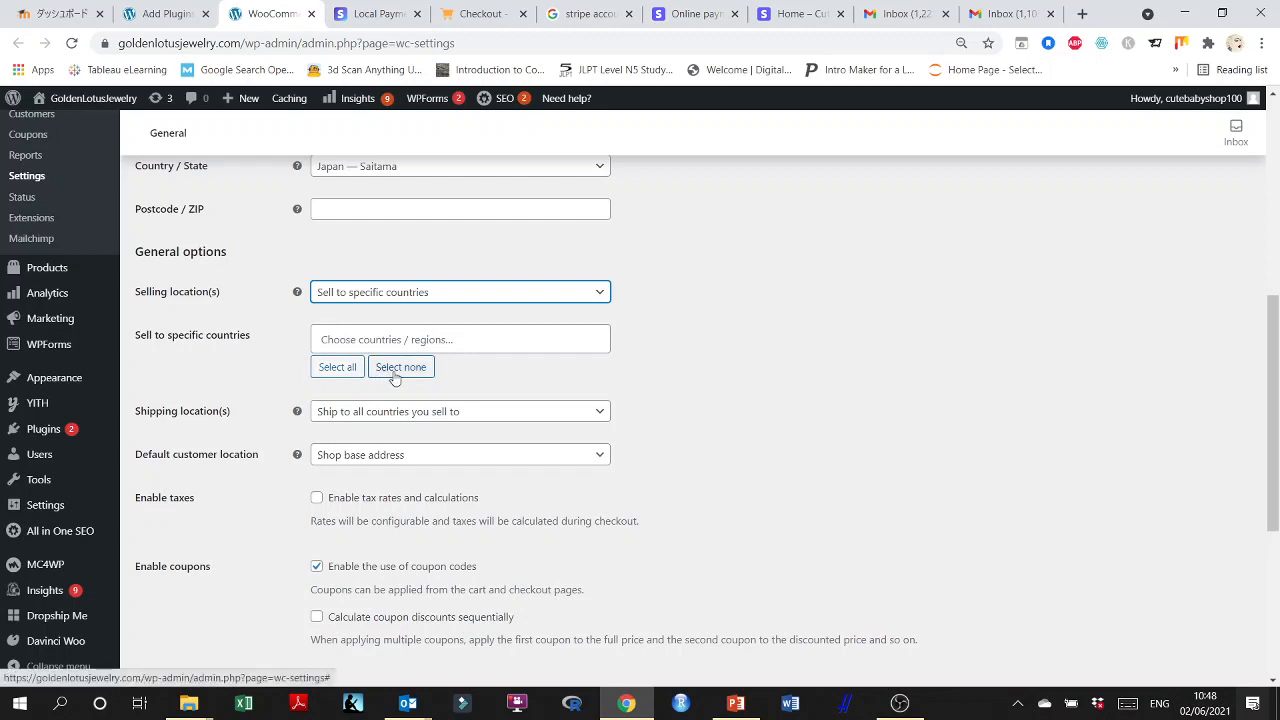
click(397, 372)
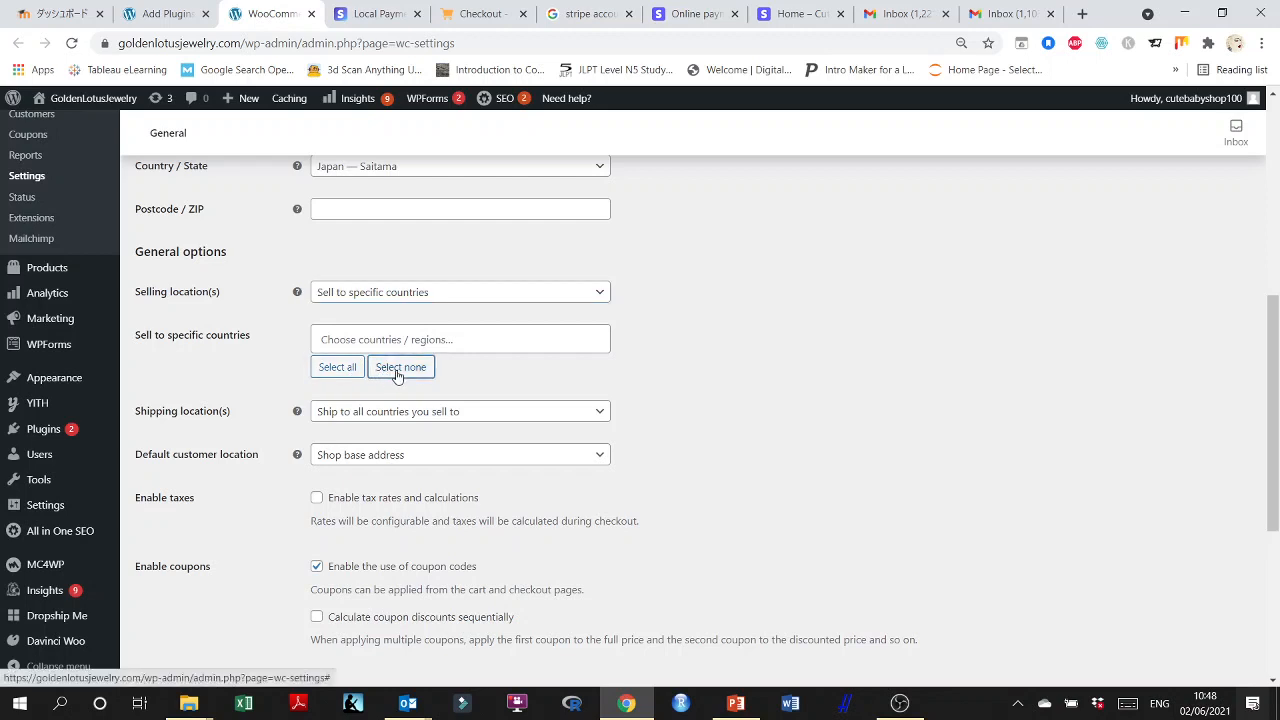
Add United Kingdom (UK), United States (US) and United Arab Emirates to the specific countries the store sells to.
click(342, 340)
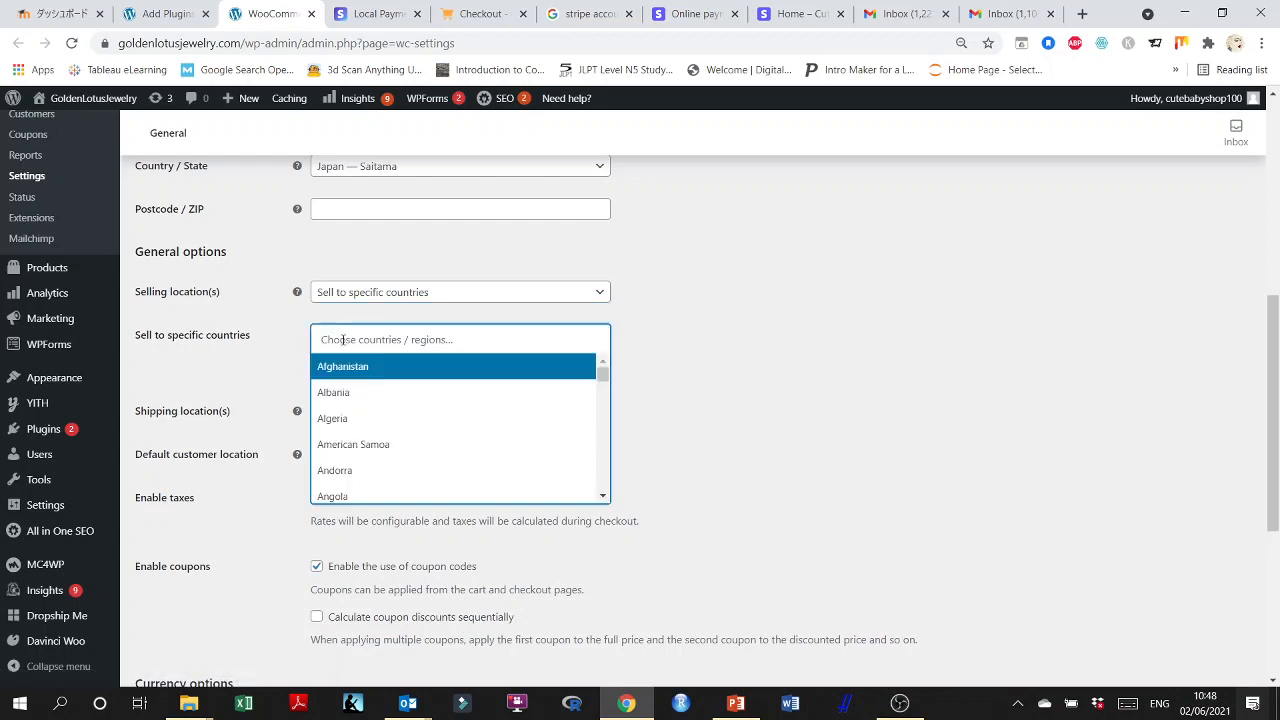
text(U)
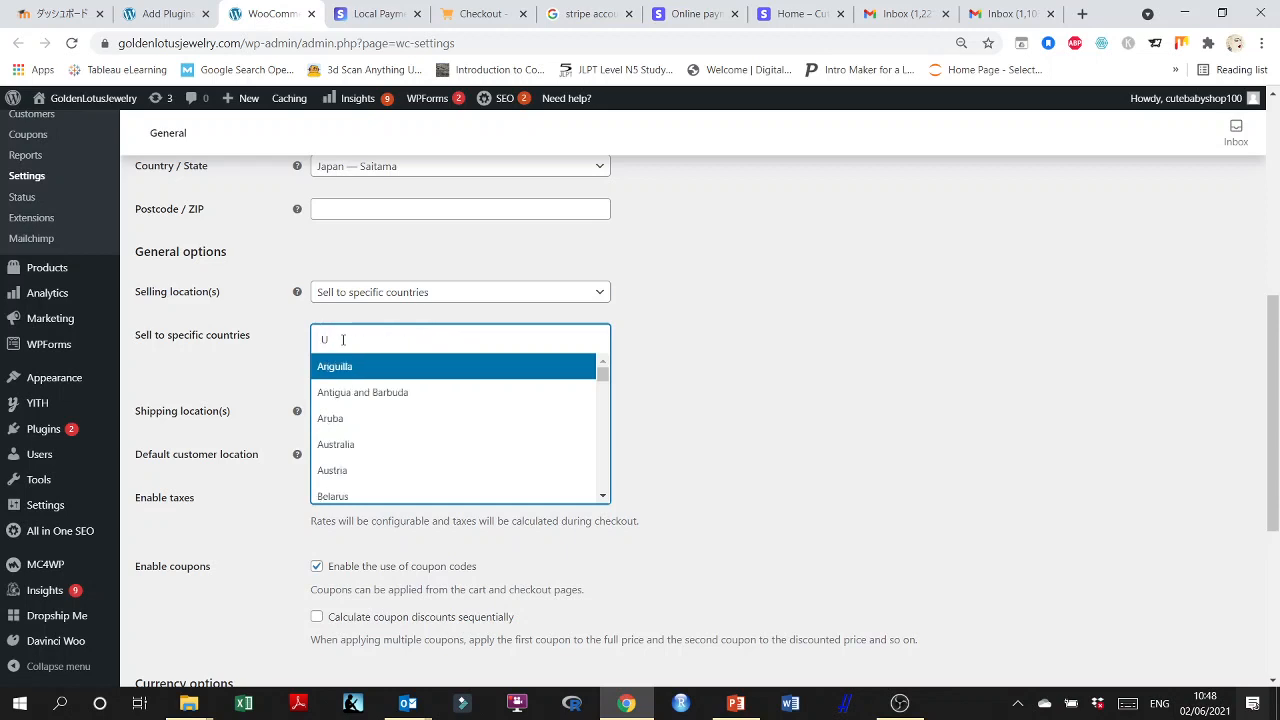
text(nite)
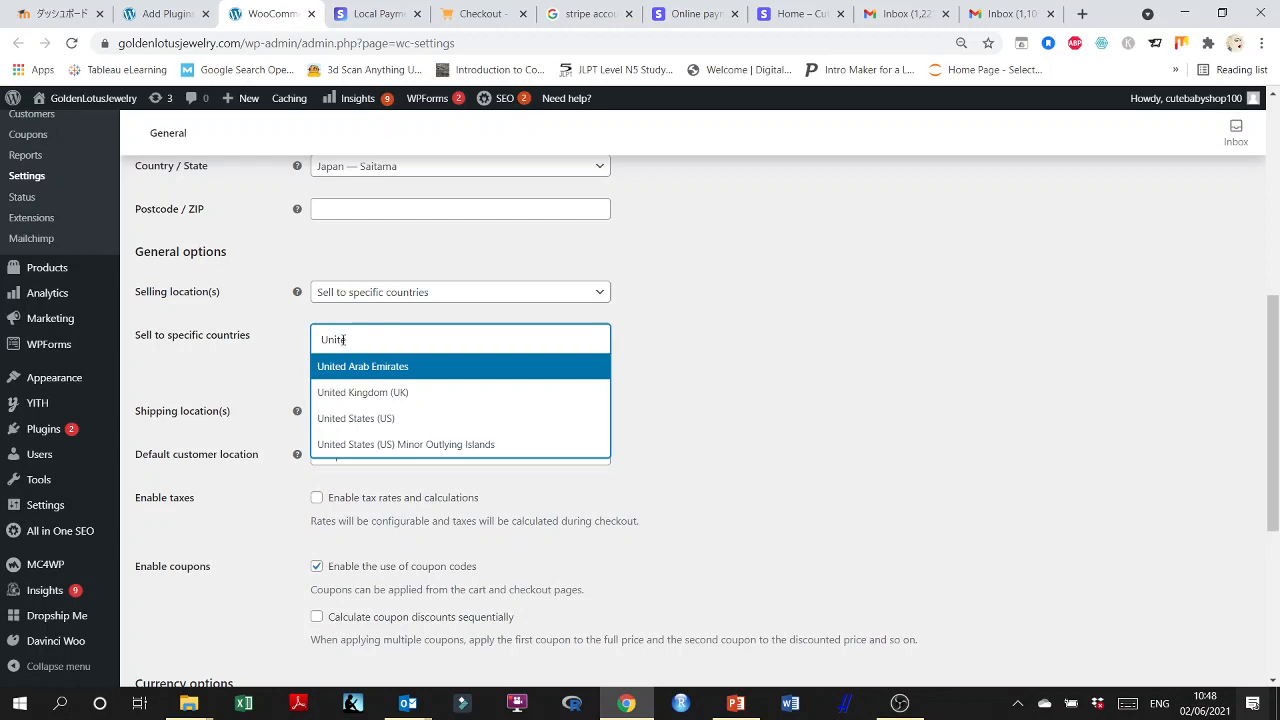
click(366, 392)
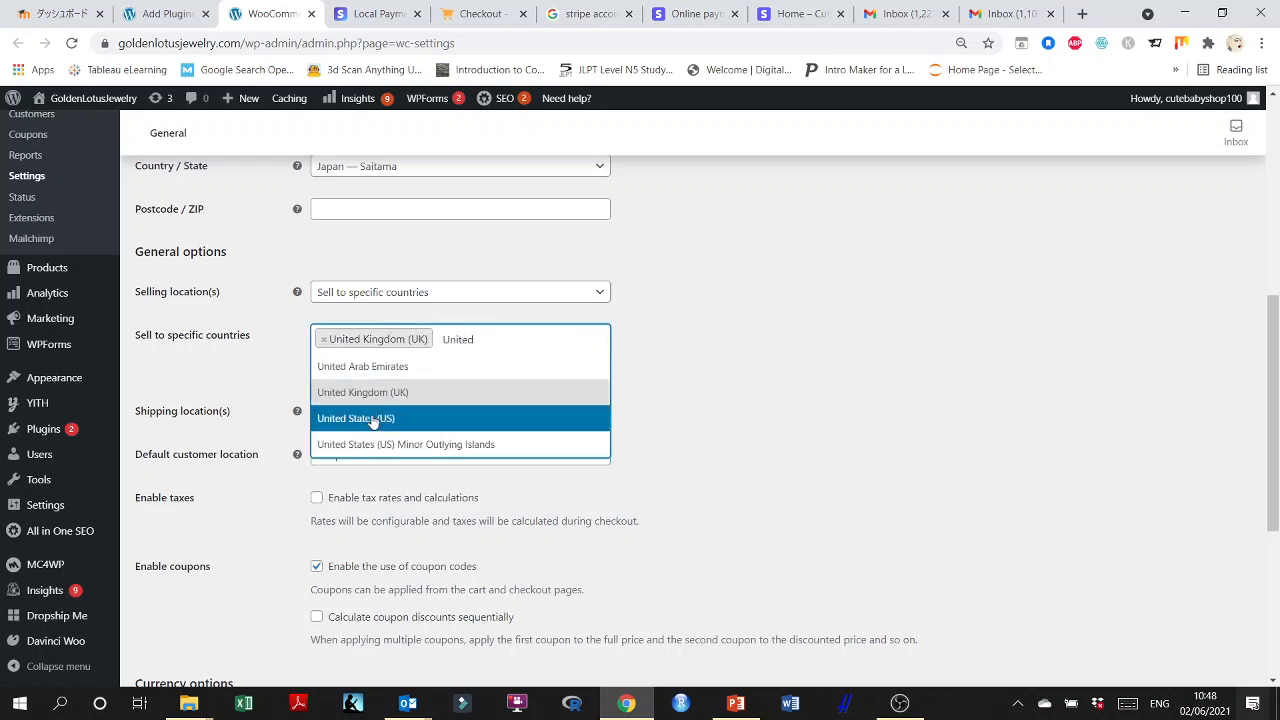
click(372, 418)
text(Unit)
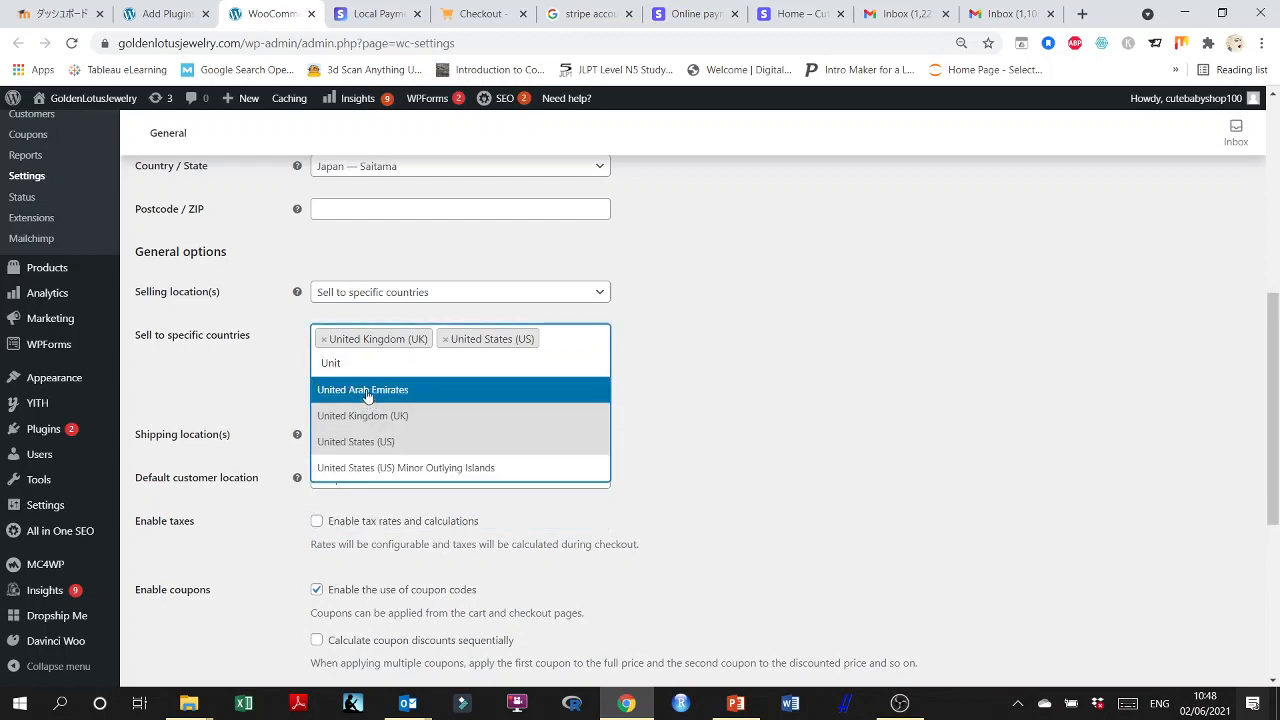
click(367, 391)
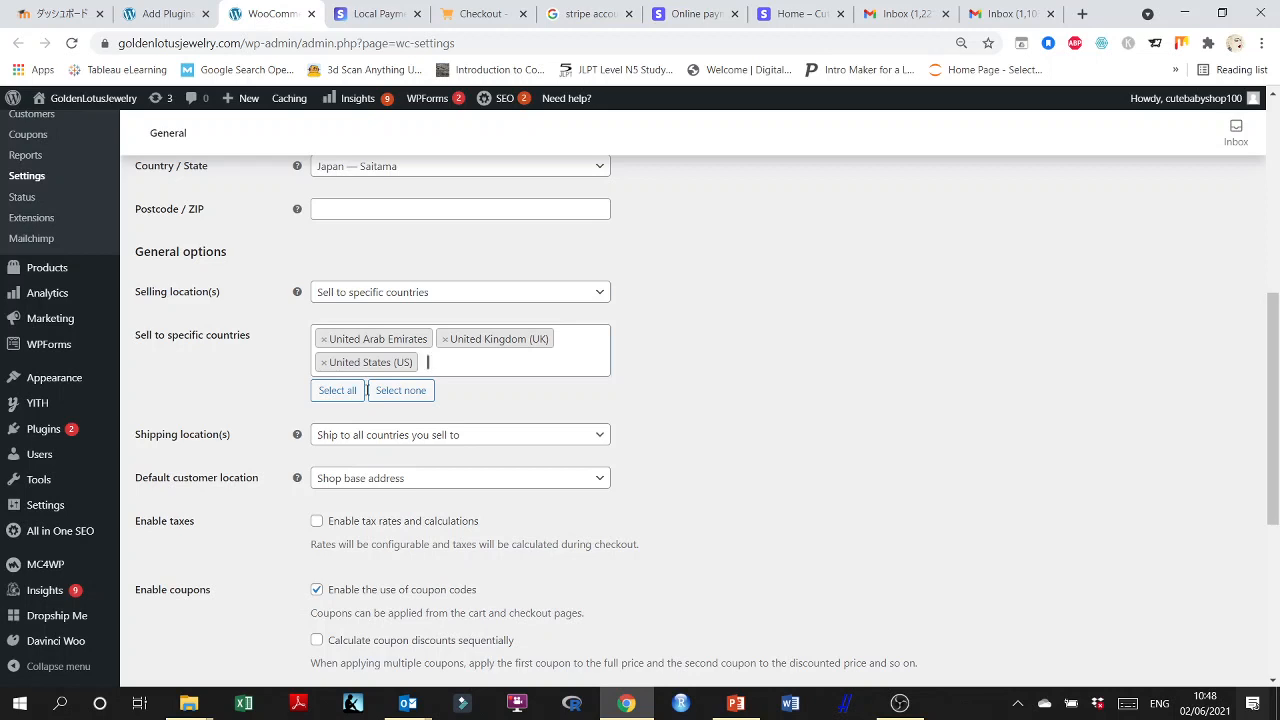
Add New Zealand, Australia and Canada to the specific countries the store sells to.
text(news)
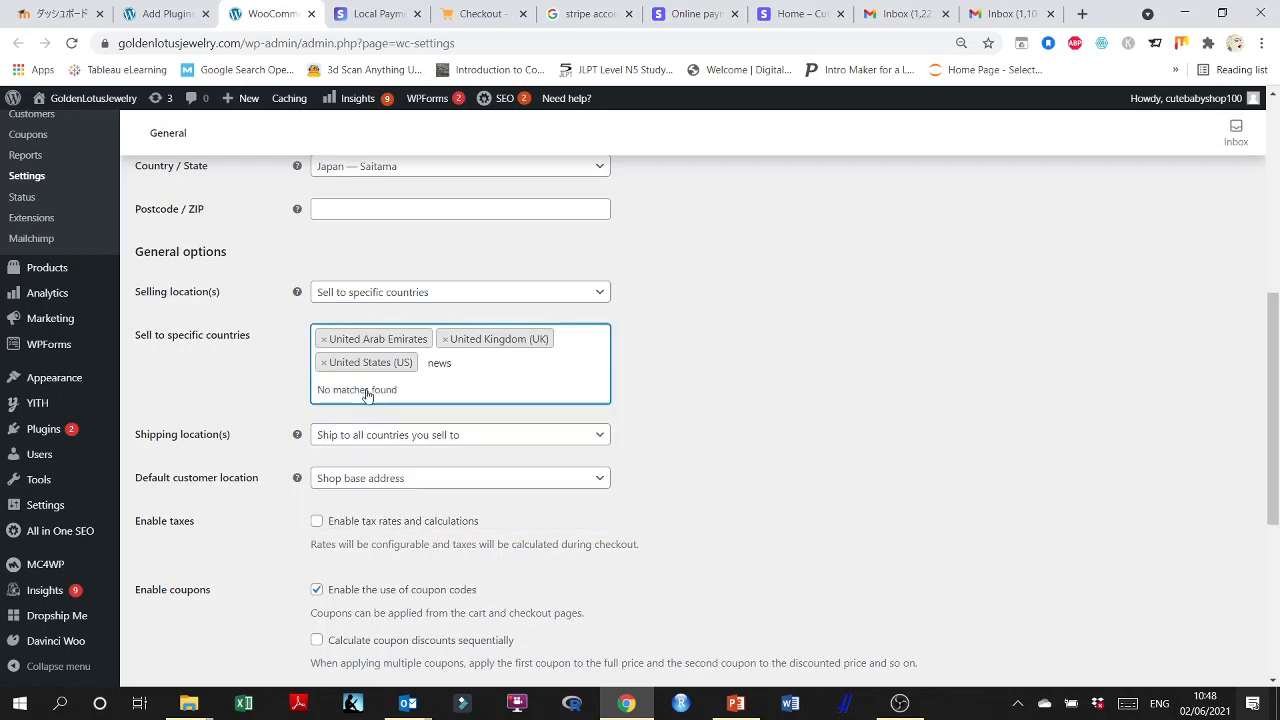
key(BackSpace)
click(372, 415)
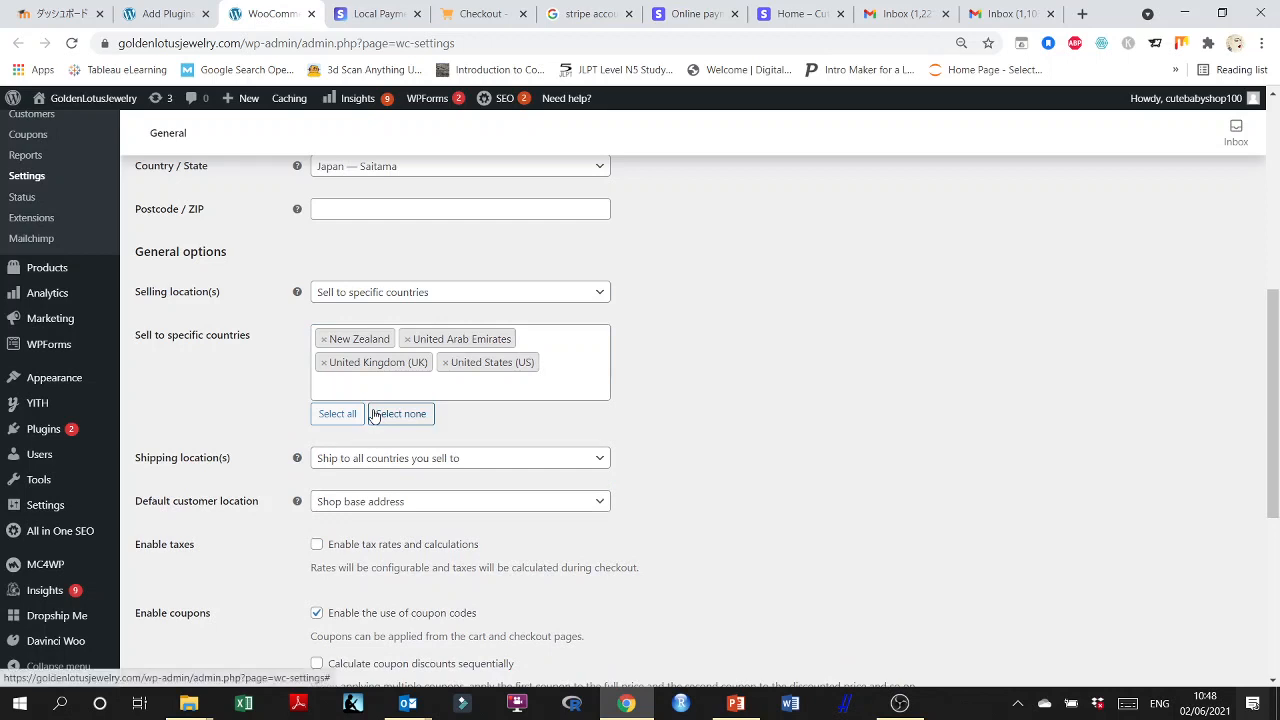
text(aust)
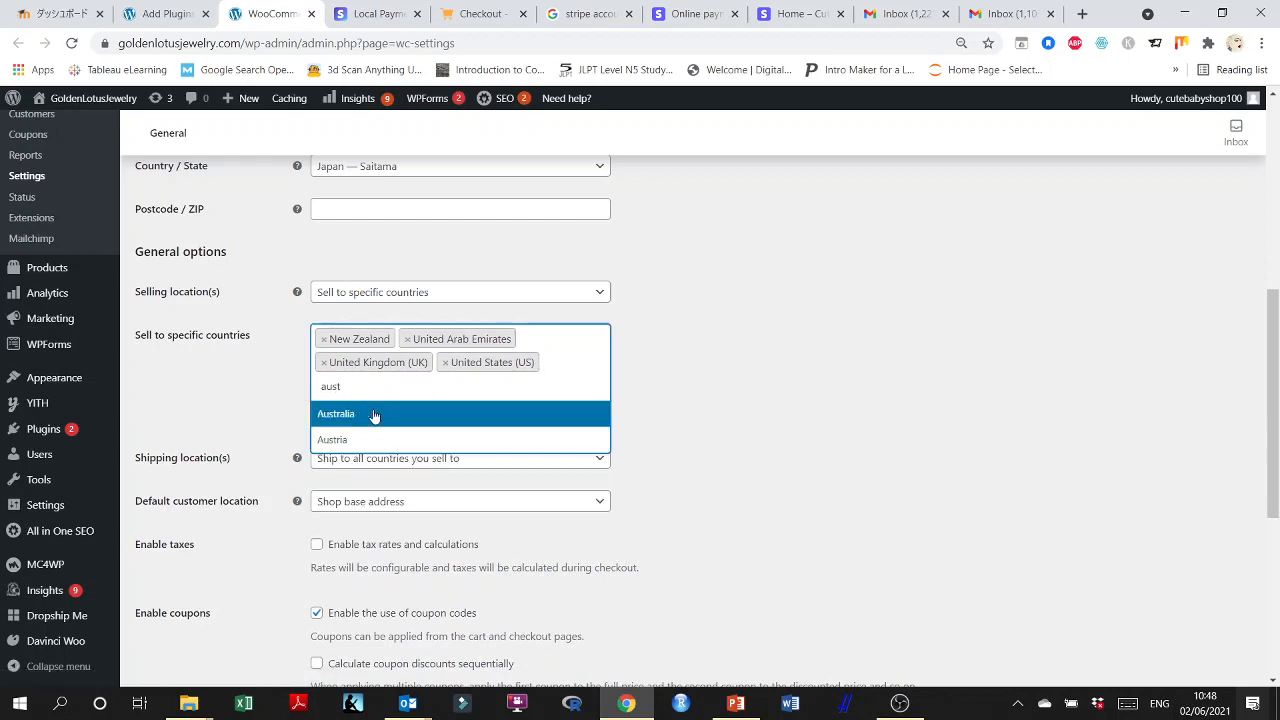
click(374, 415)
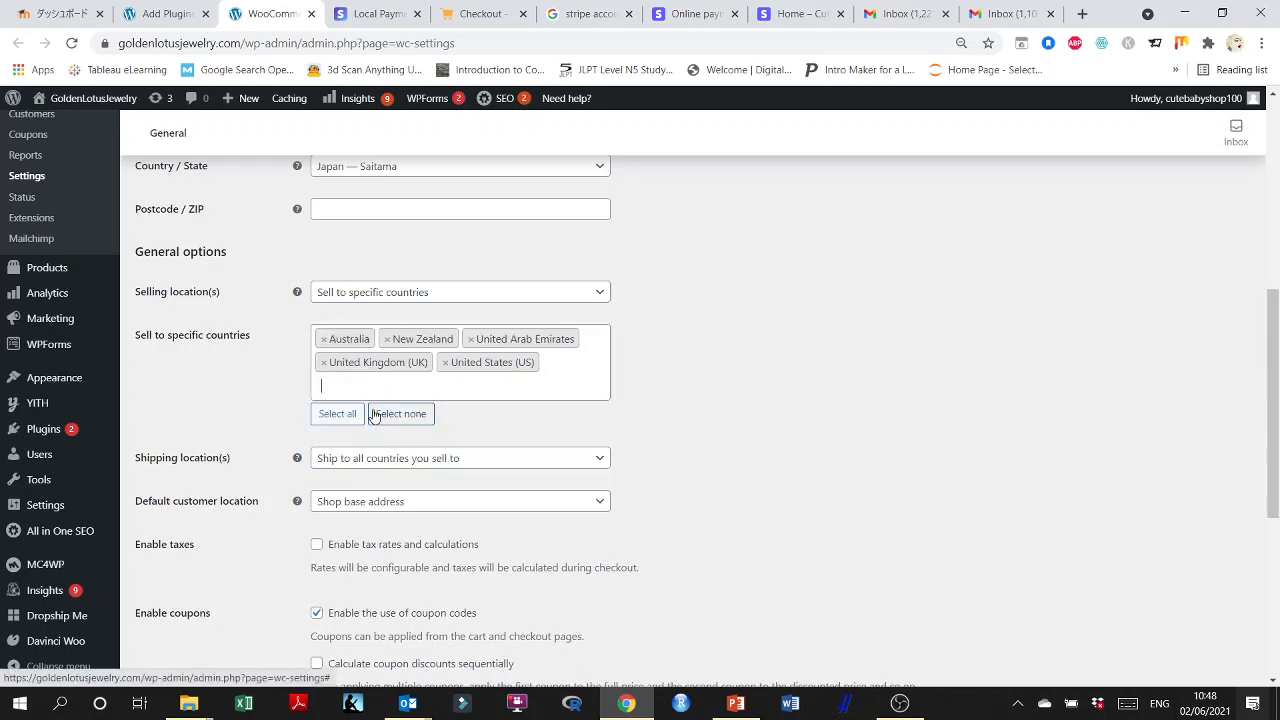
right_click(374, 416)
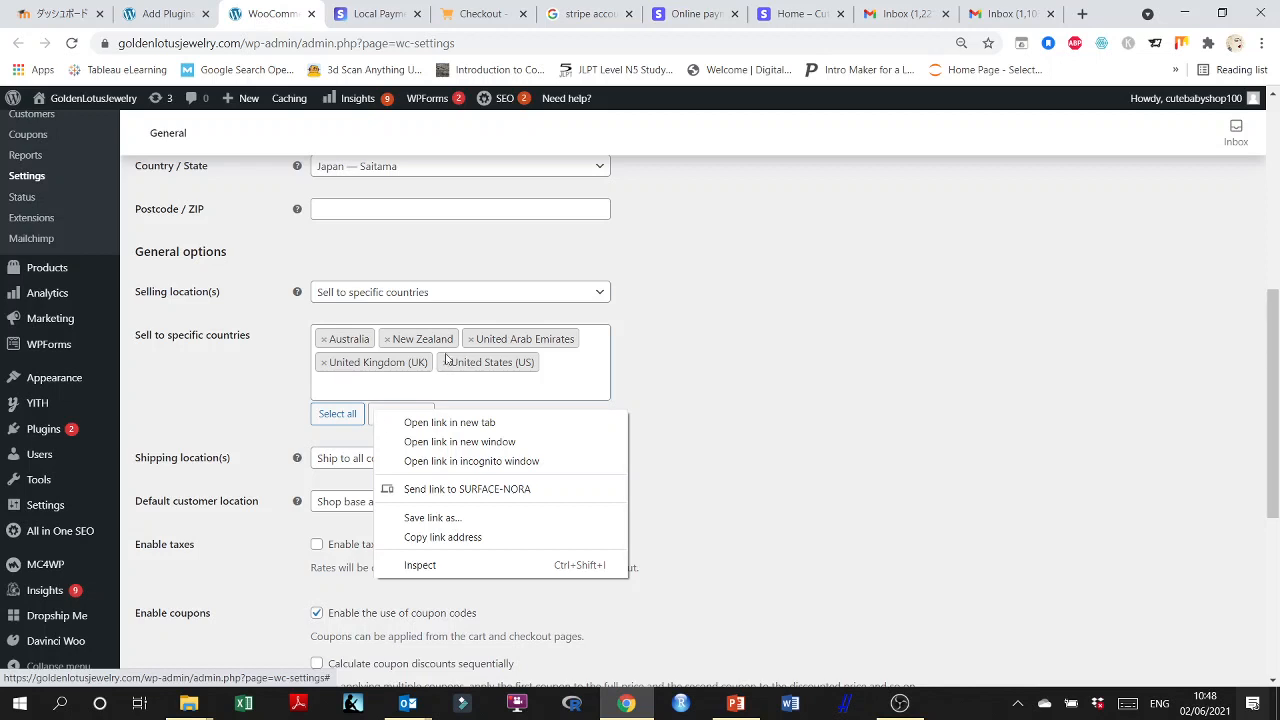
click(381, 382)
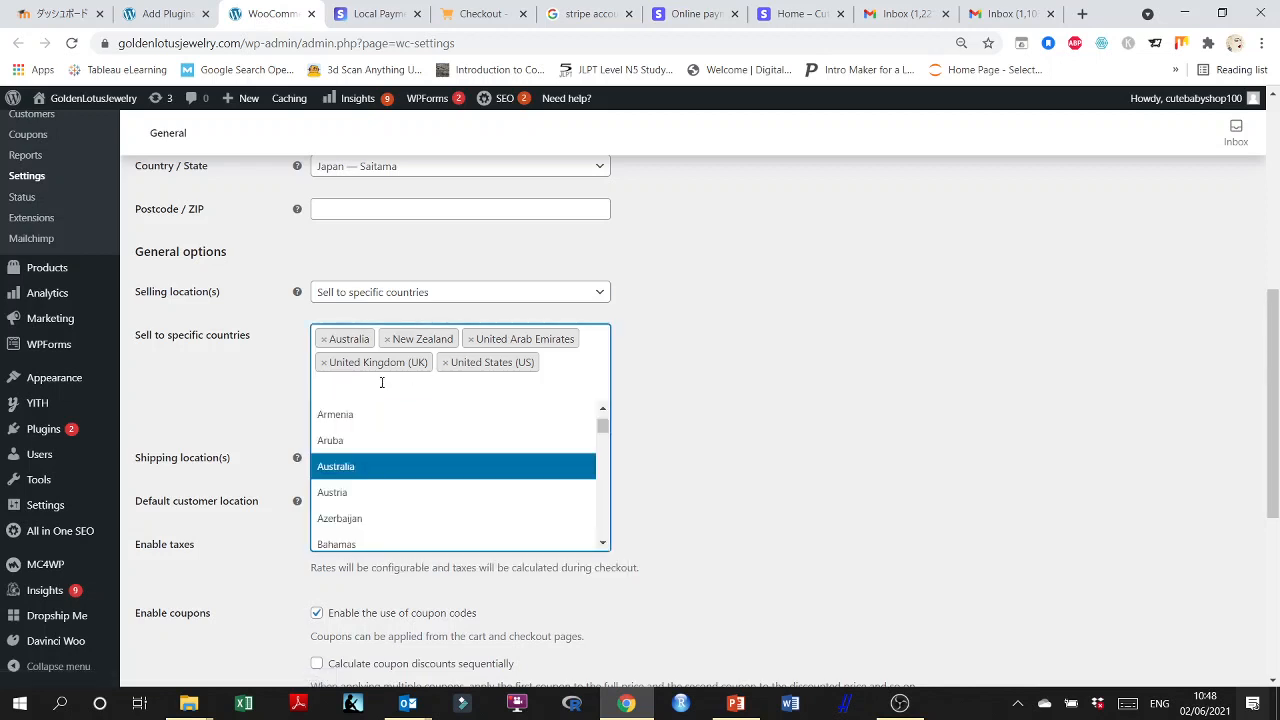
text(canad)
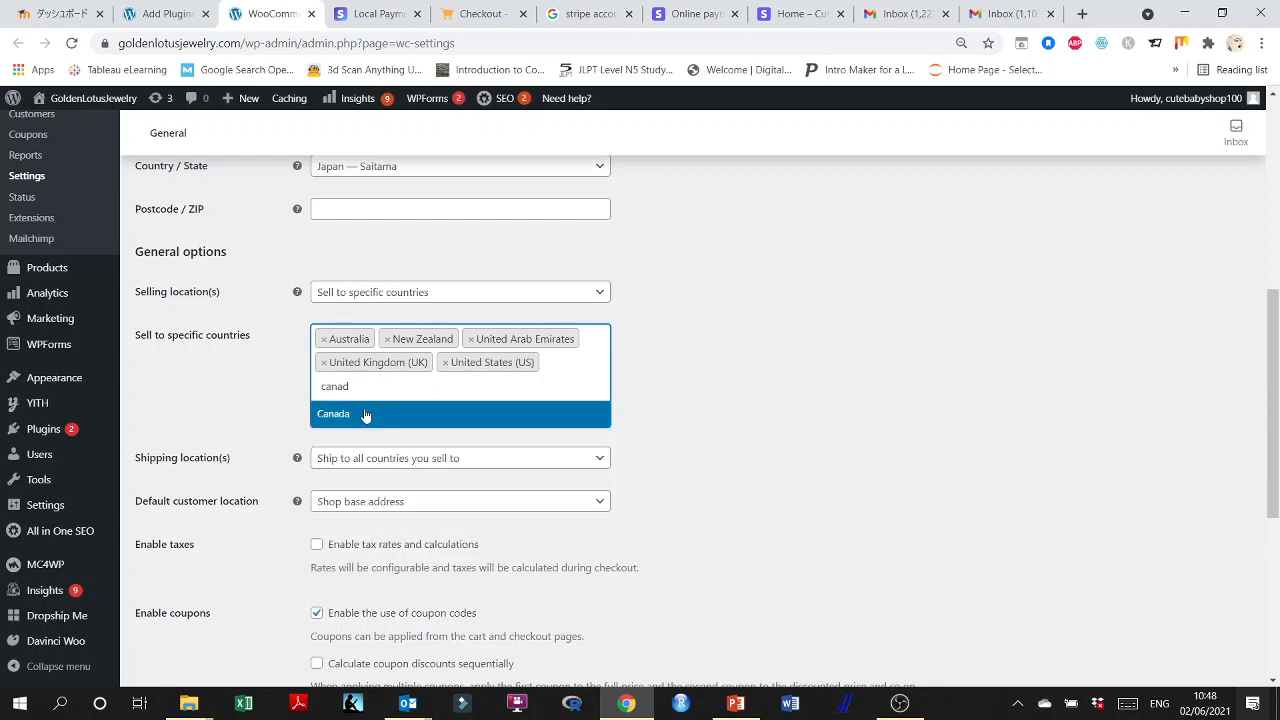
click(365, 414)
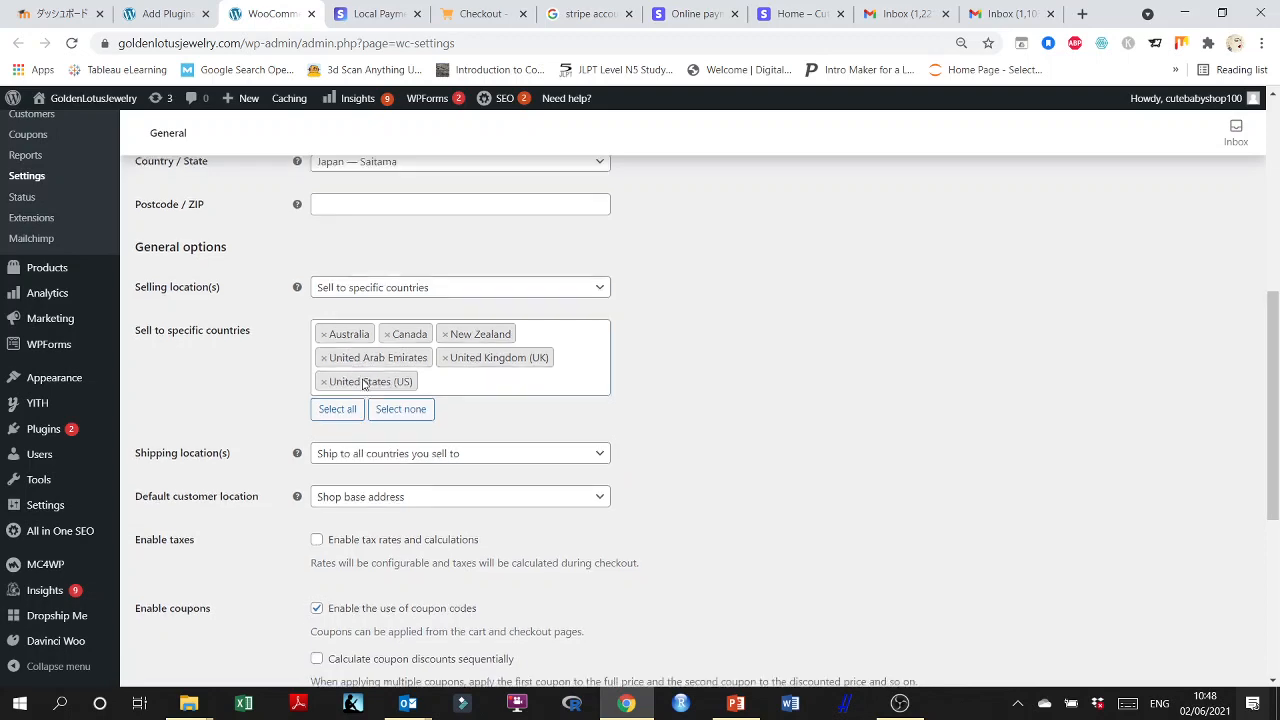
Set the default customer location to Geolocate.
scroll(223, 371, down, 2)
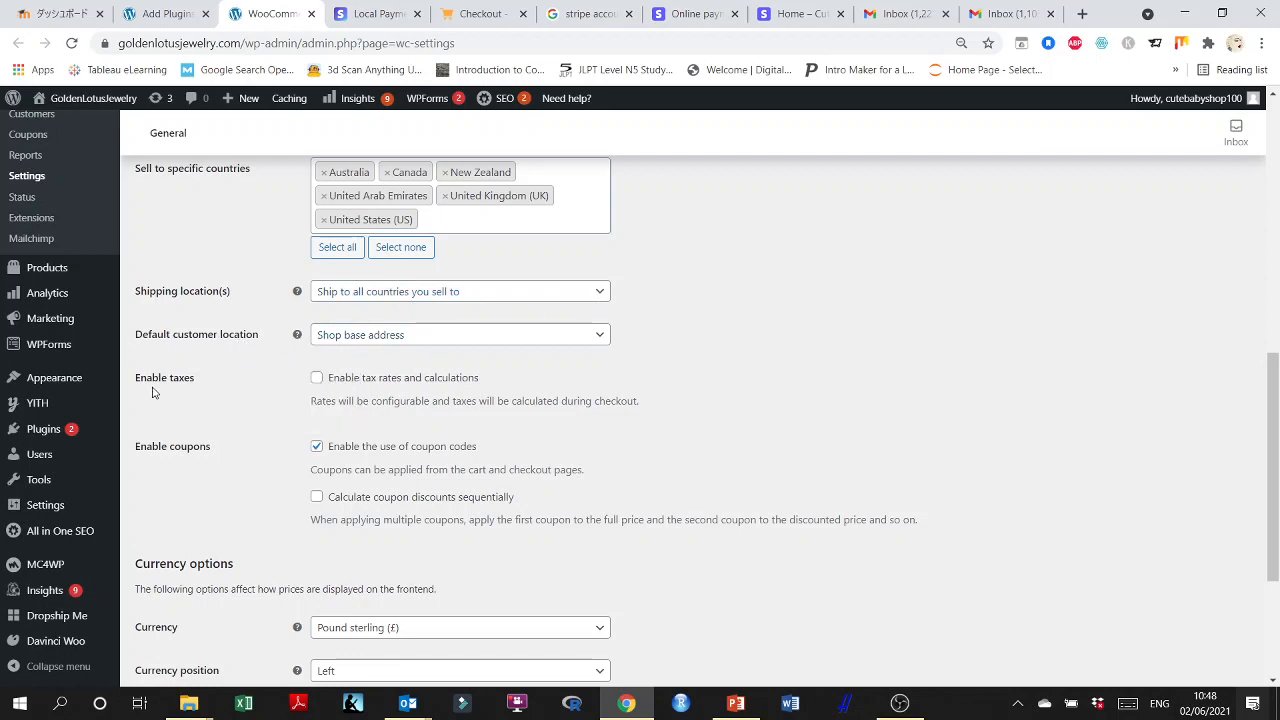
scroll(218, 391, down, 1)
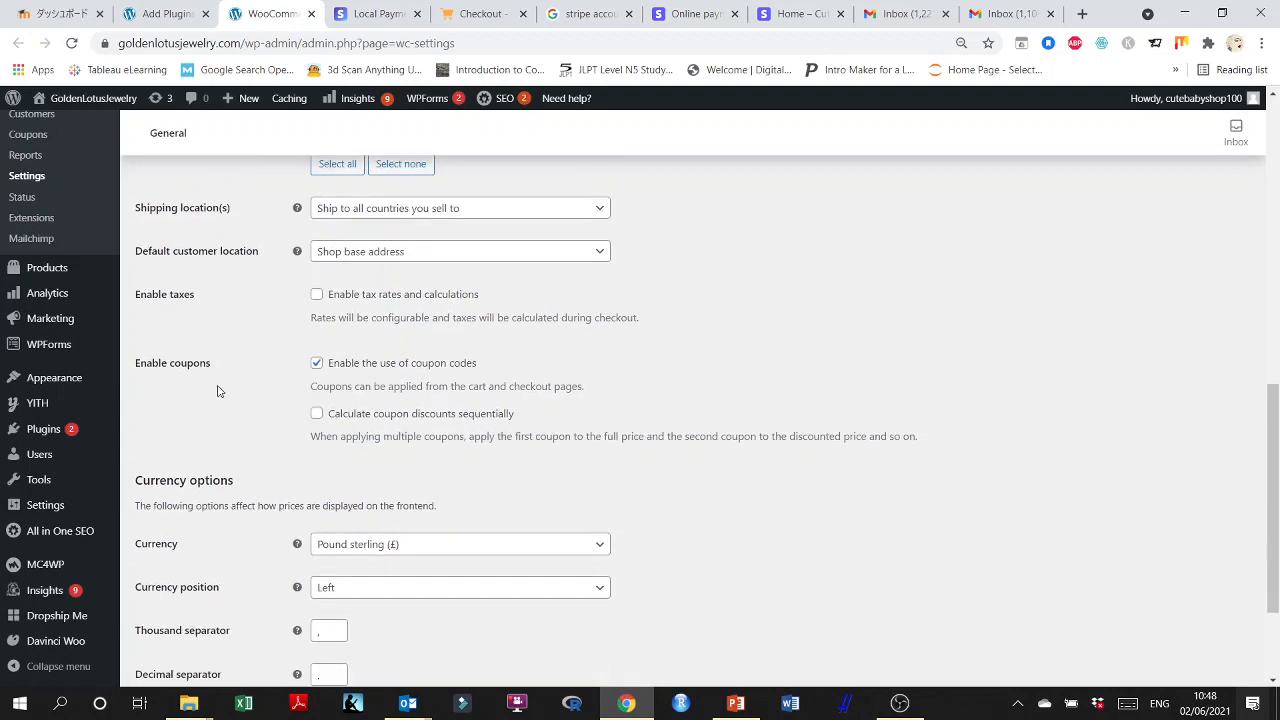
scroll(218, 391, down, 1)
scroll(218, 391, up, 1)
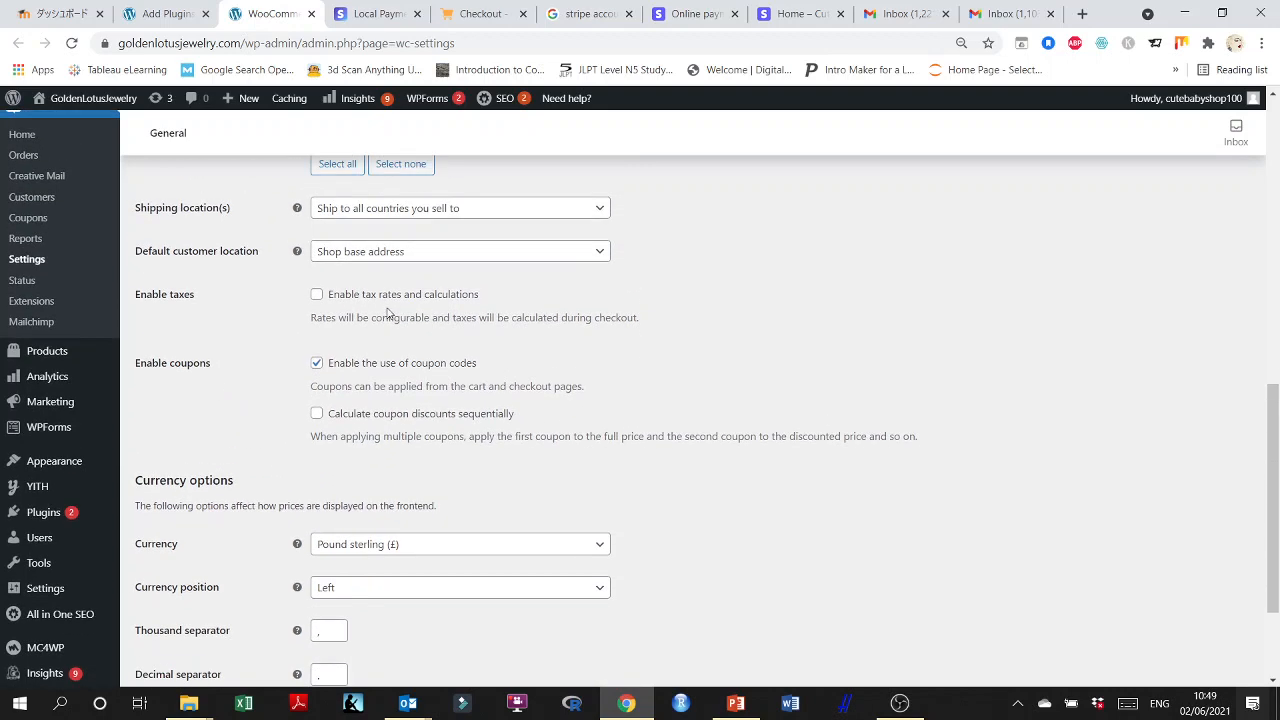
click(426, 262)
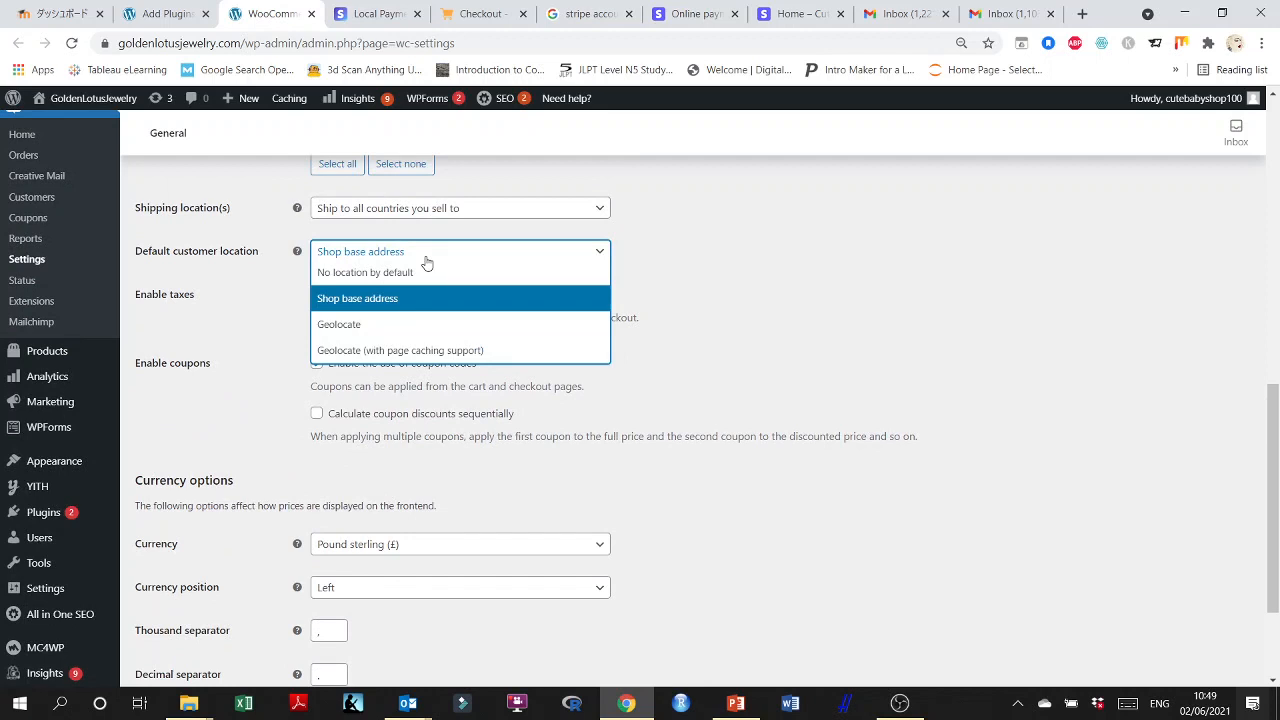
click(366, 325)
Set the store currency to United States (US) dollar ($) and save the general settings.
scroll(185, 362, down, 2)
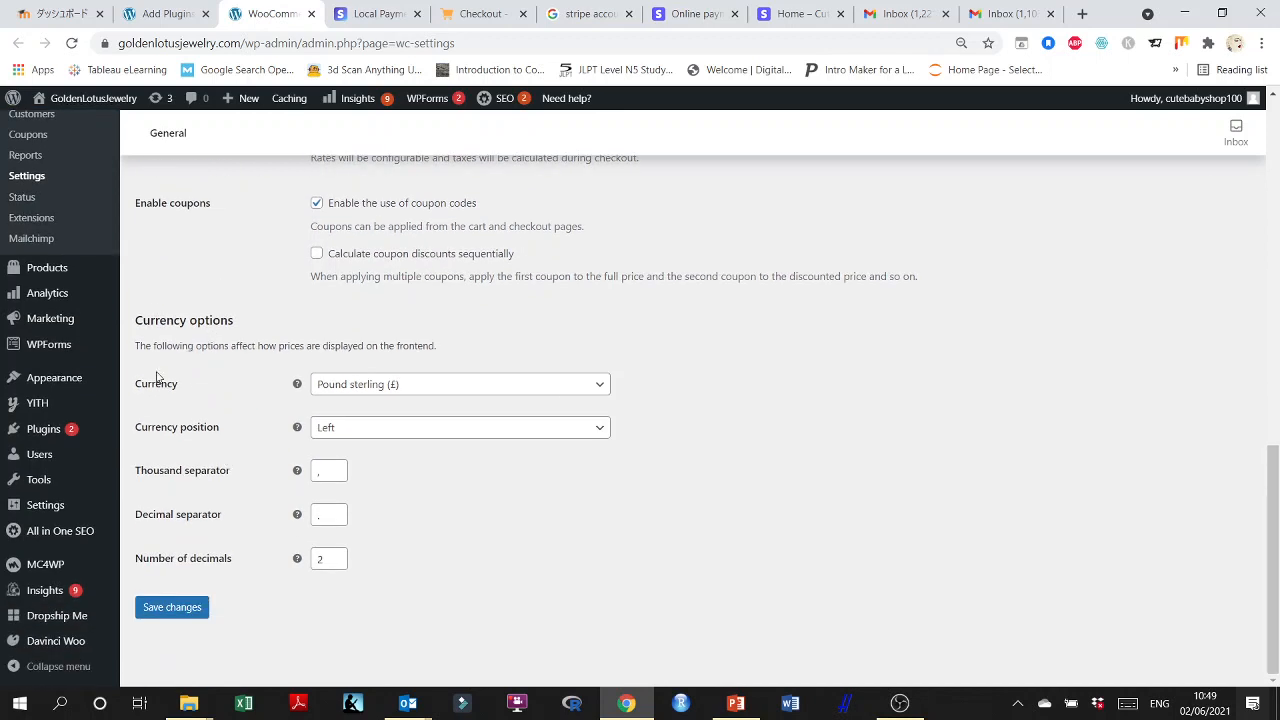
click(398, 390)
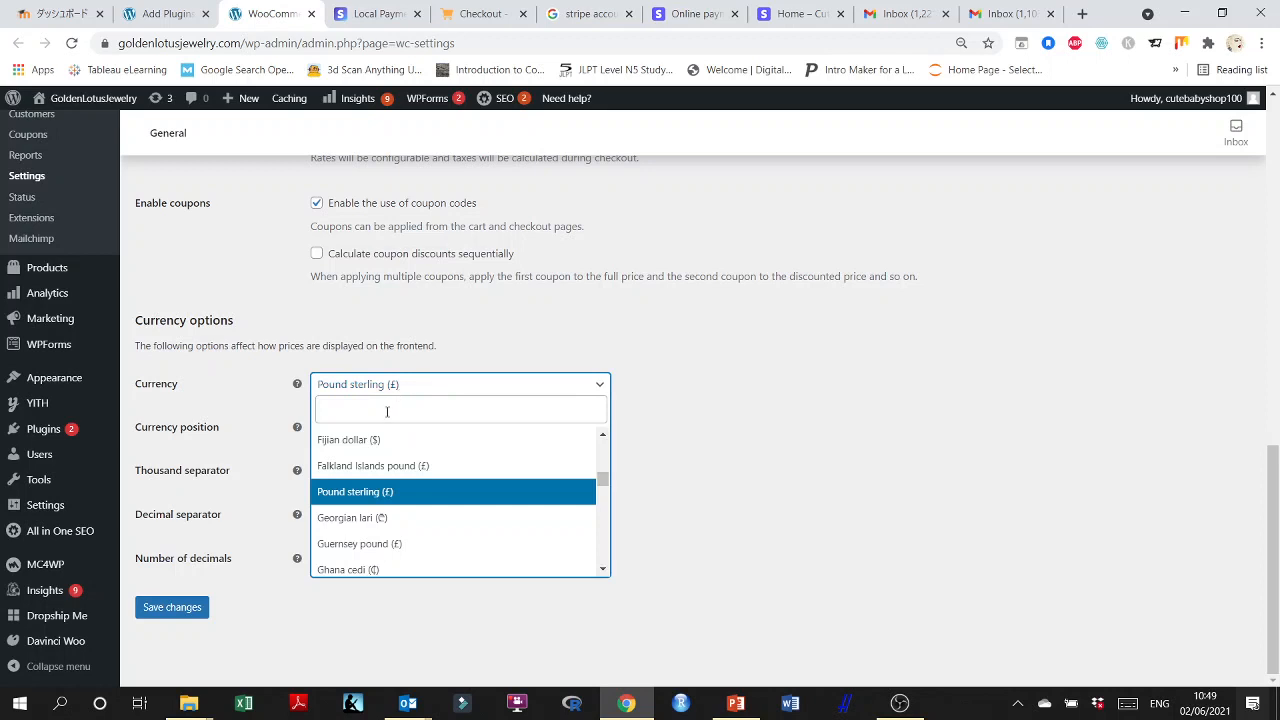
click(387, 412)
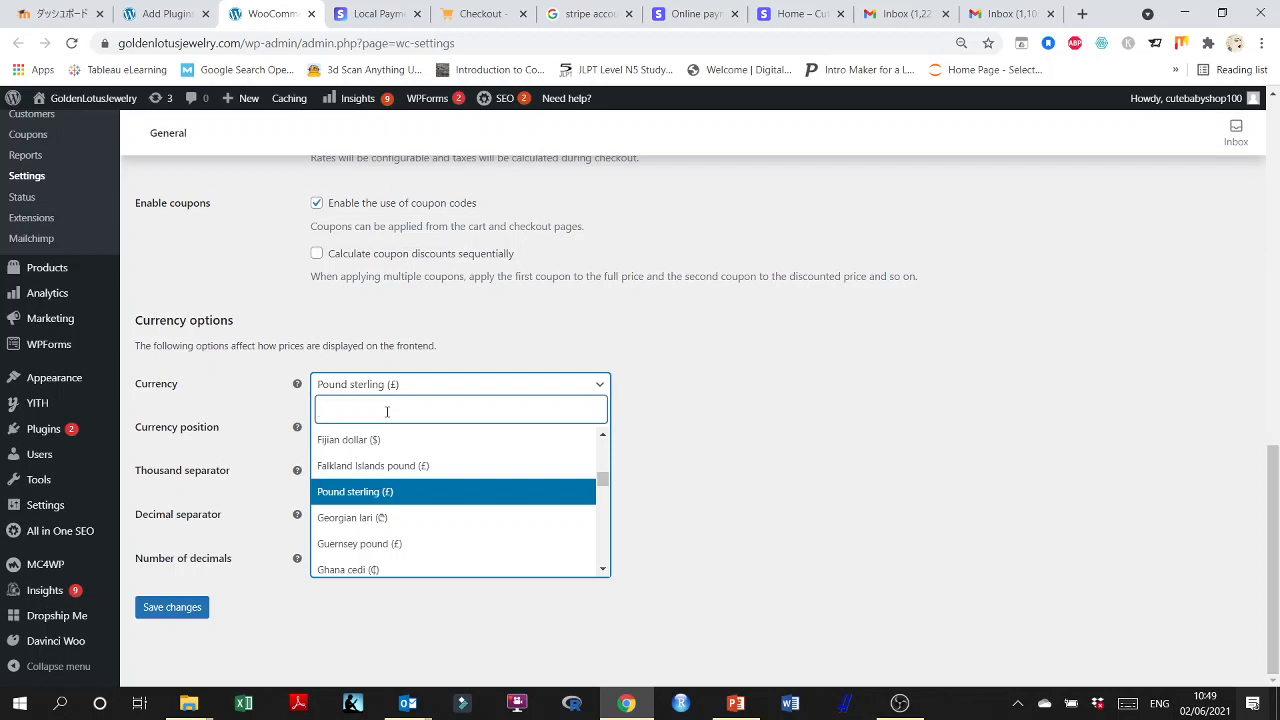
text(Unit)
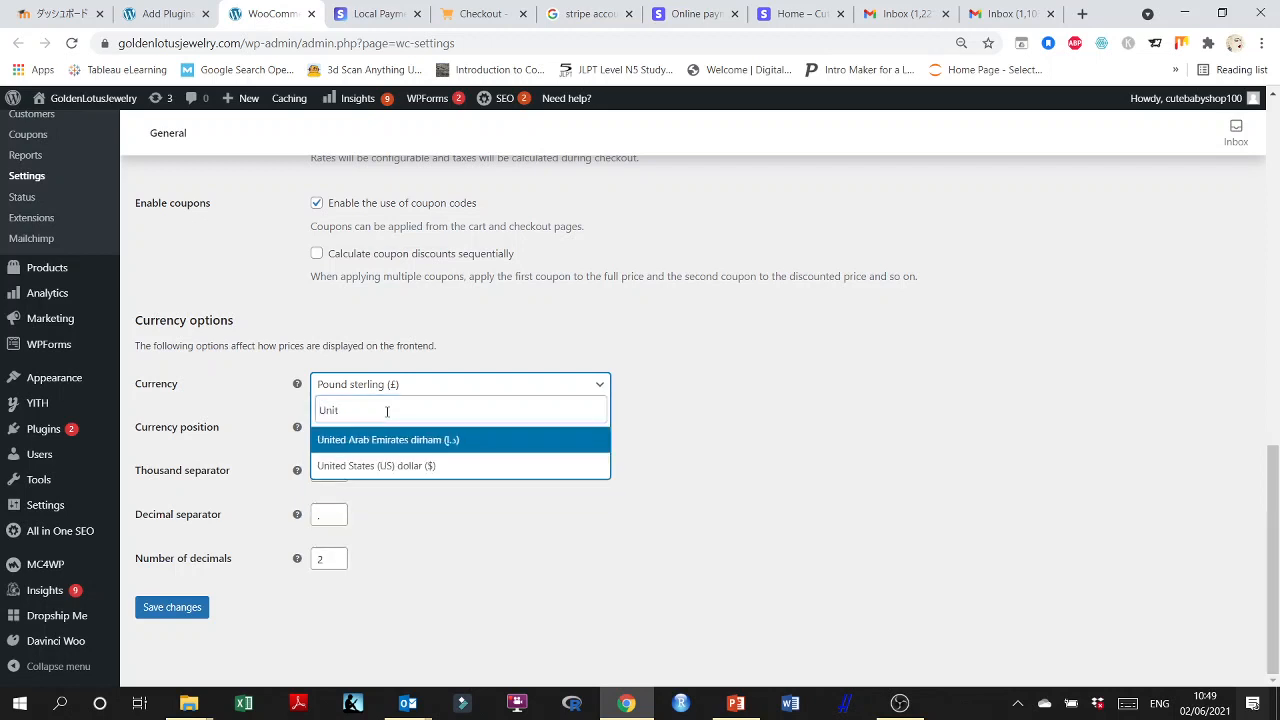
click(398, 467)
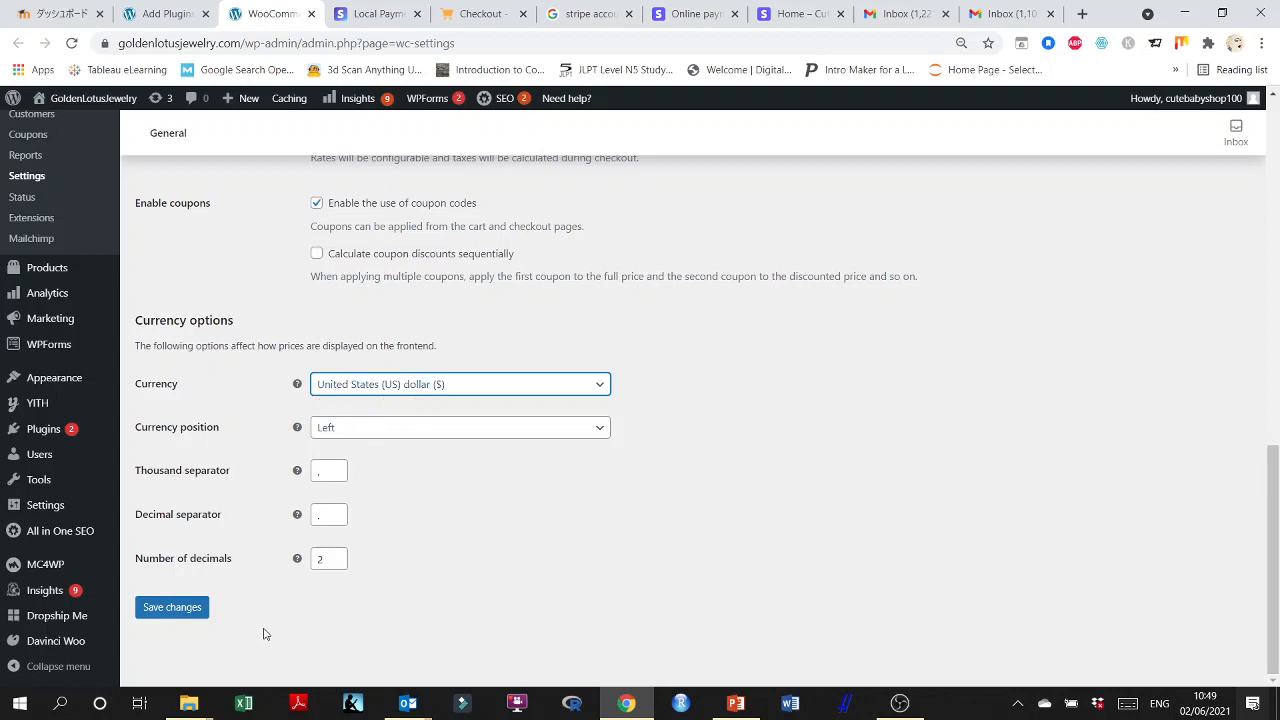
click(165, 608)
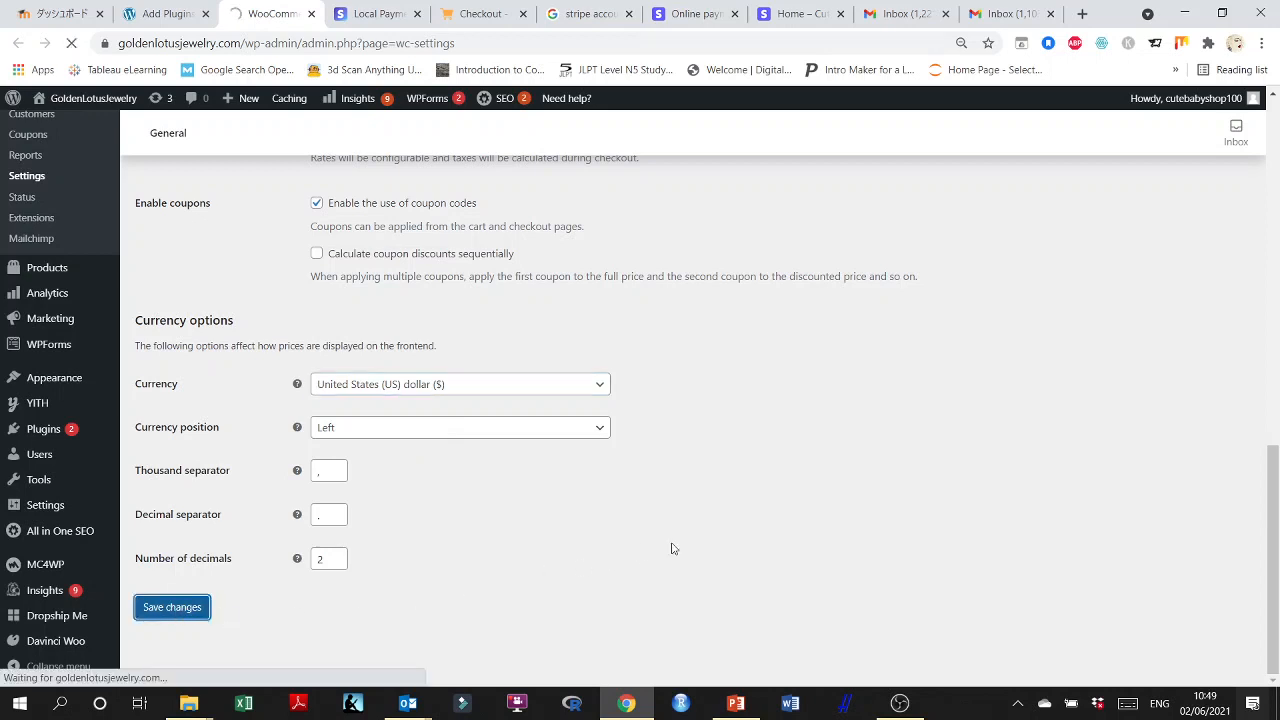
Go to the WooCommerce product settings and review the shop page, measurement and review options.
scroll(77, 374, up, 2)
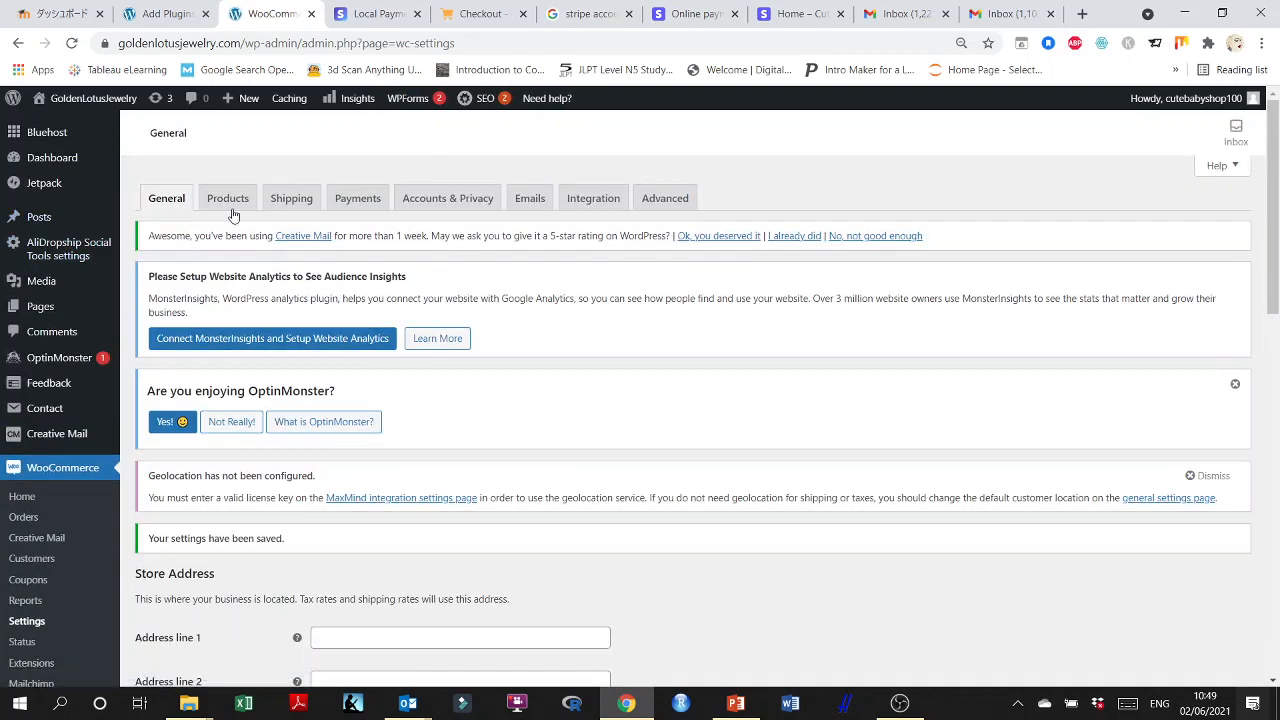
click(230, 200)
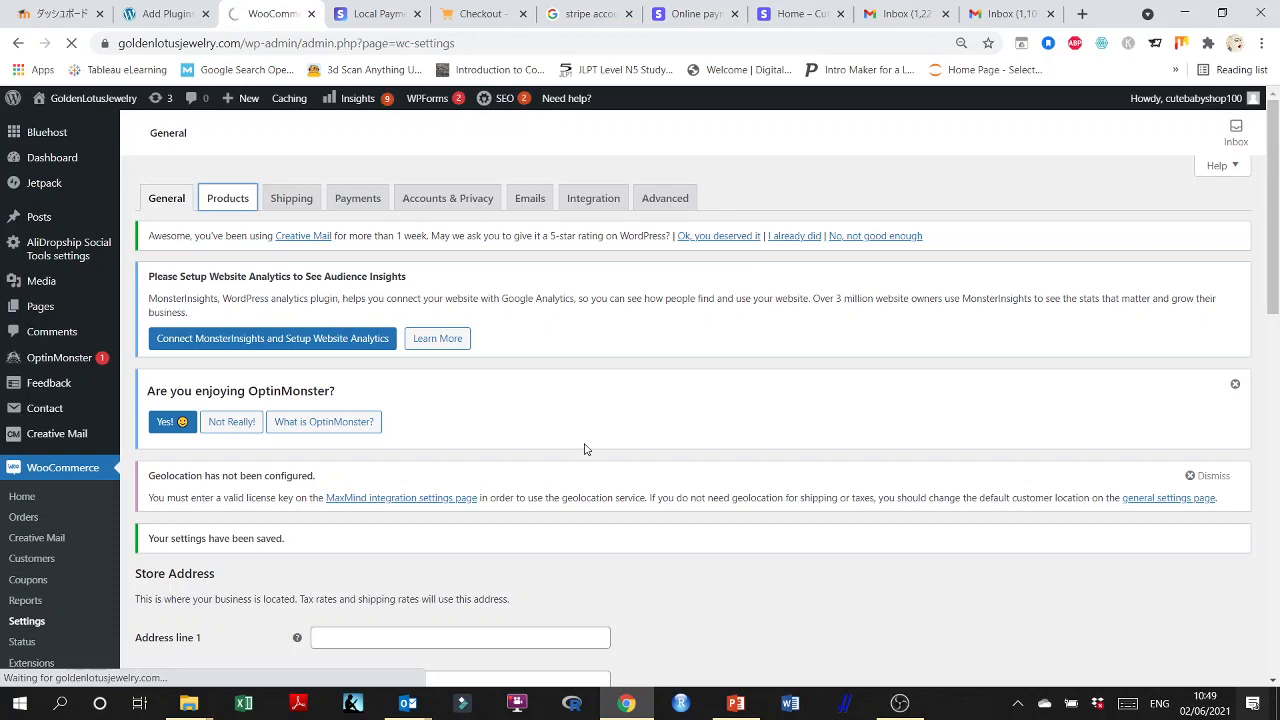
scroll(585, 450, down, 4)
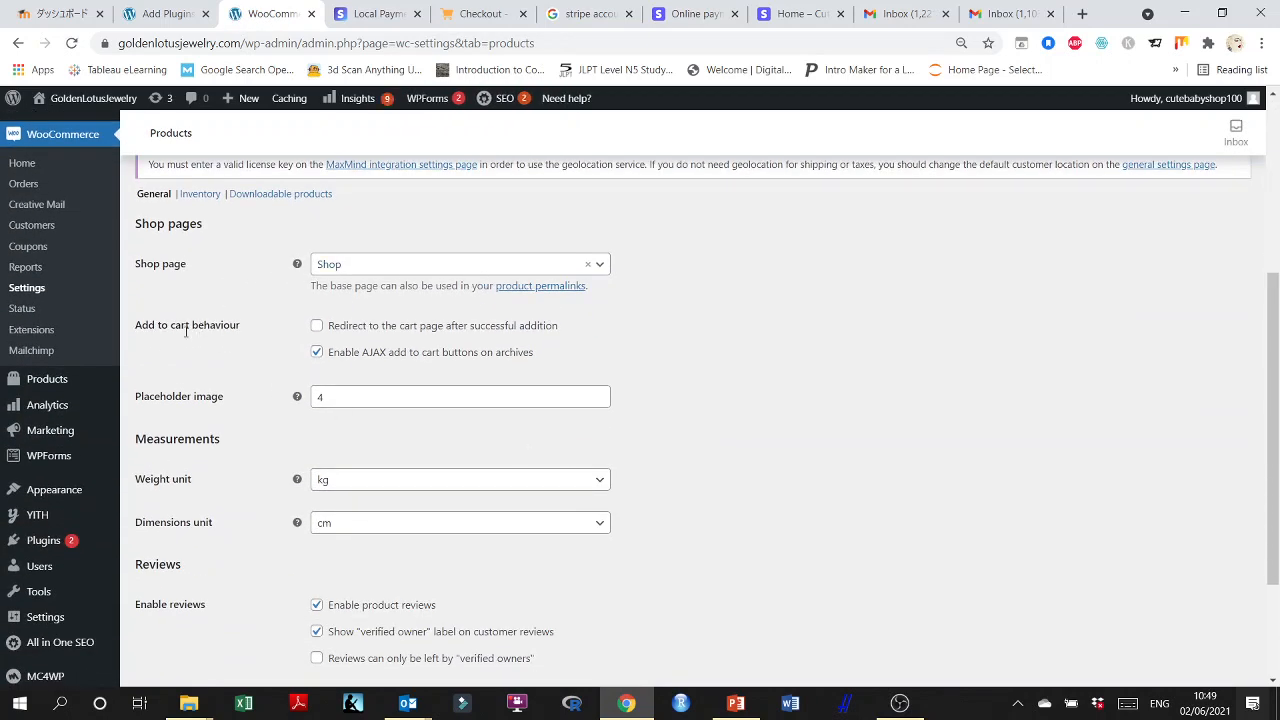
scroll(209, 339, down, 1)
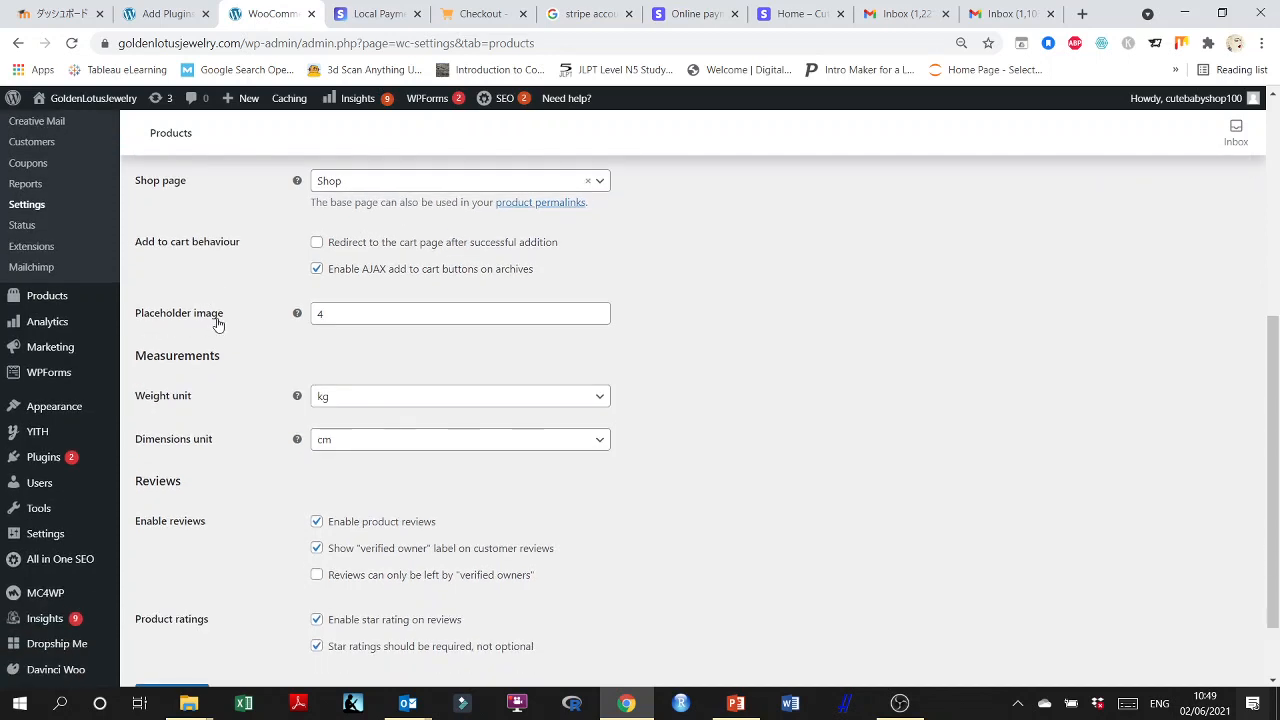
scroll(214, 325, down, 1)
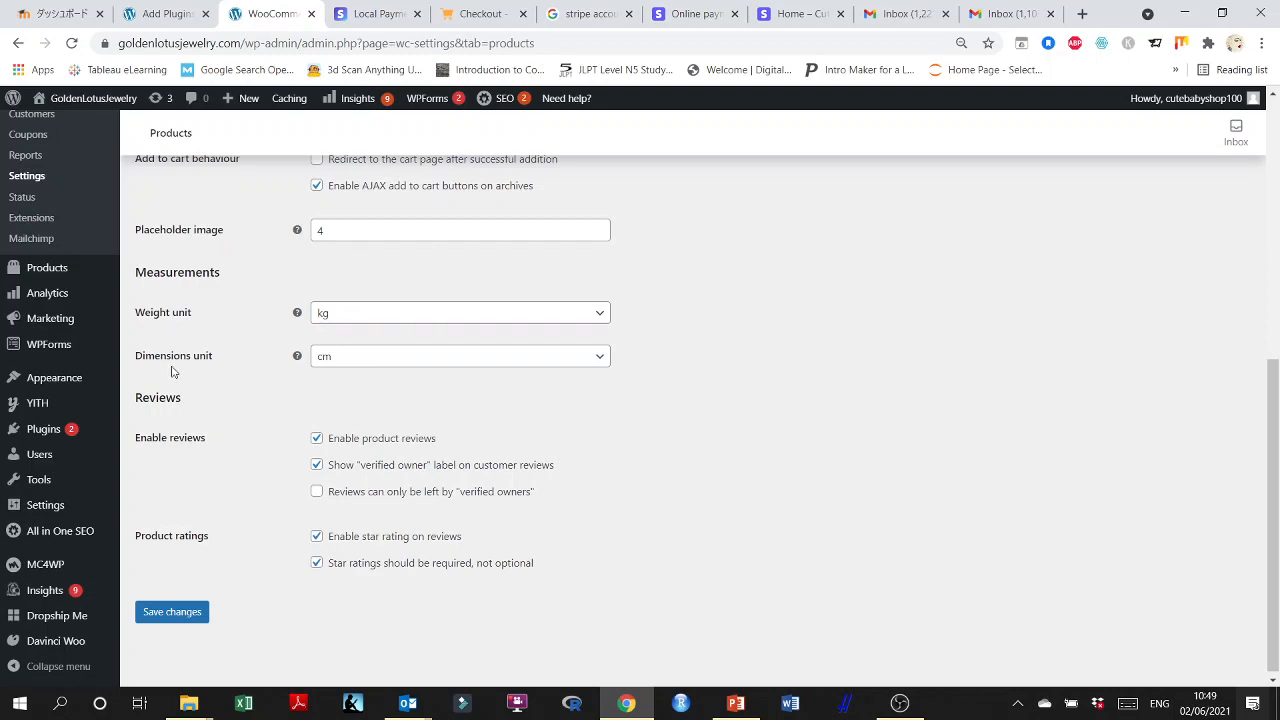
scroll(271, 420, up, 5)
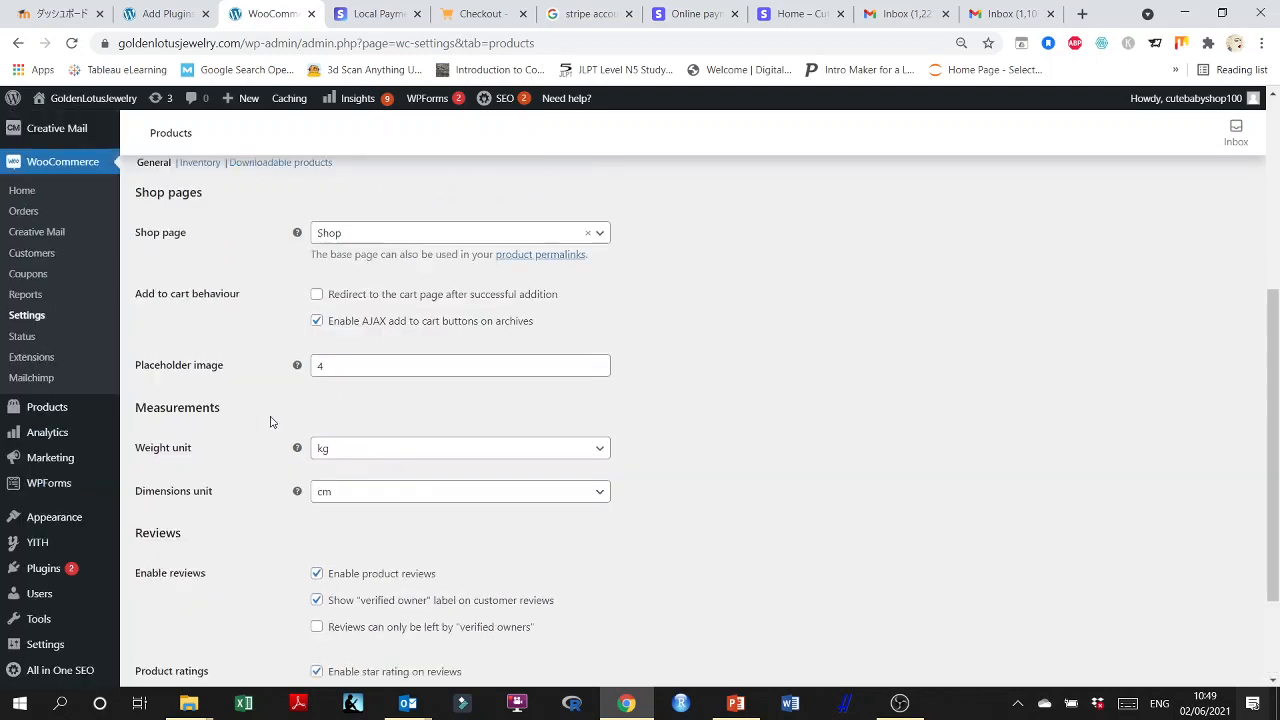
Go to the WooCommerce shipping settings and read the explanation and examples of shipping zones.
click(301, 203)
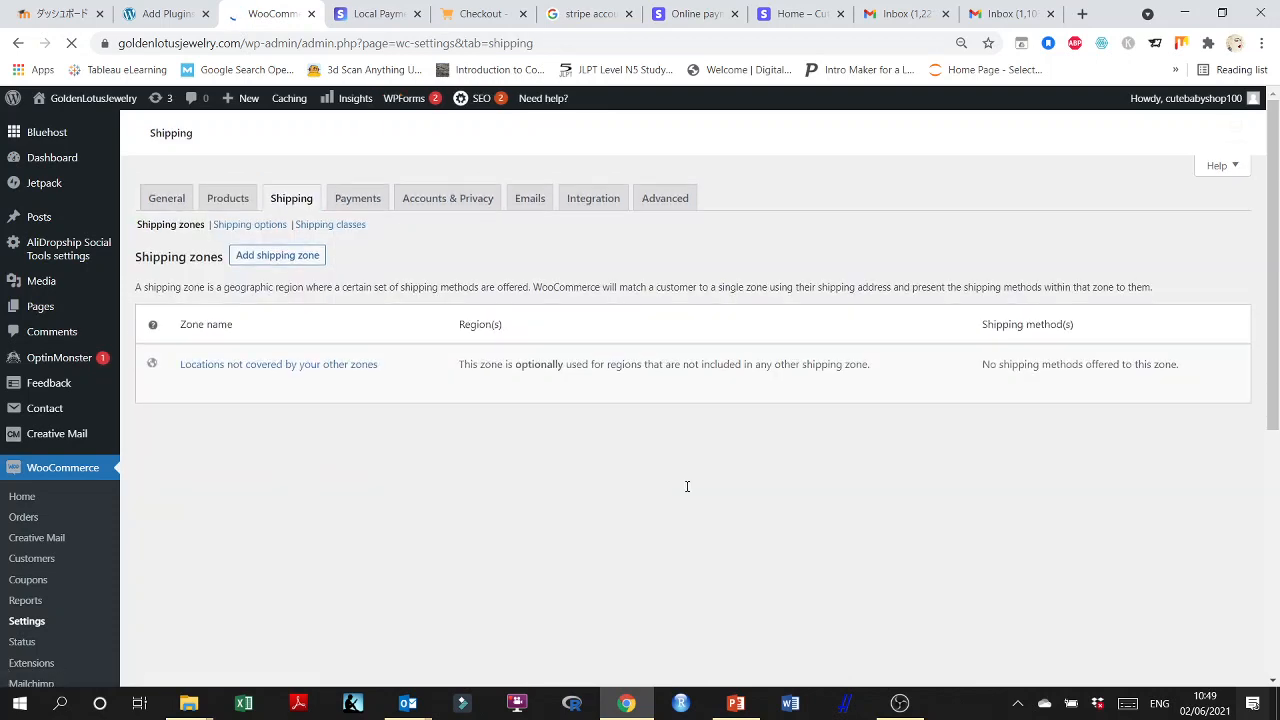
scroll(687, 486, down, 4)
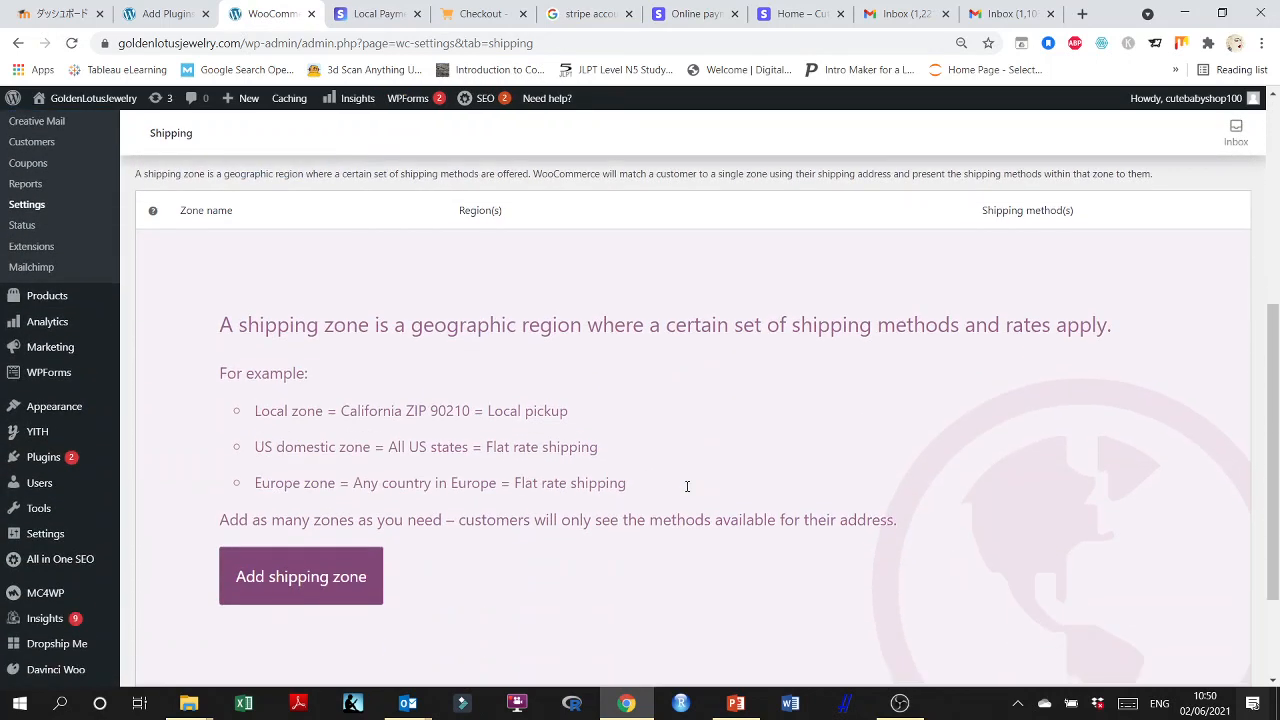
scroll(687, 486, down, 2)
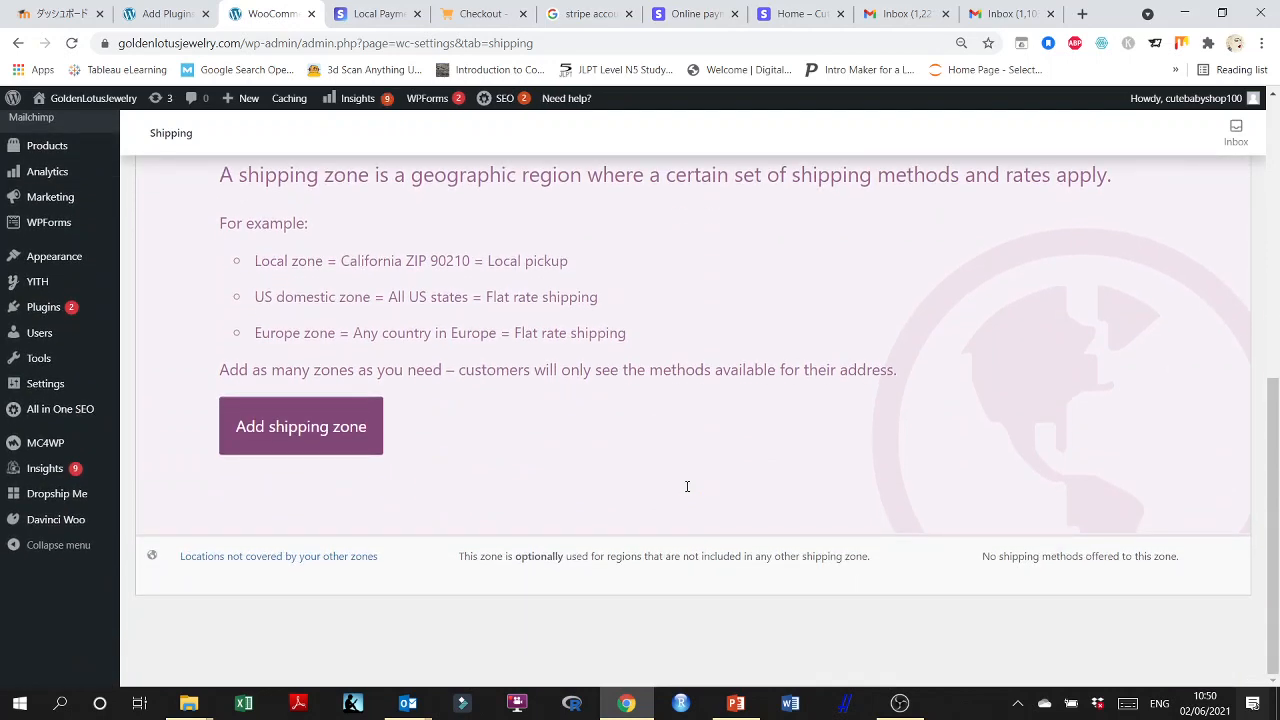
scroll(452, 532, up, 2)
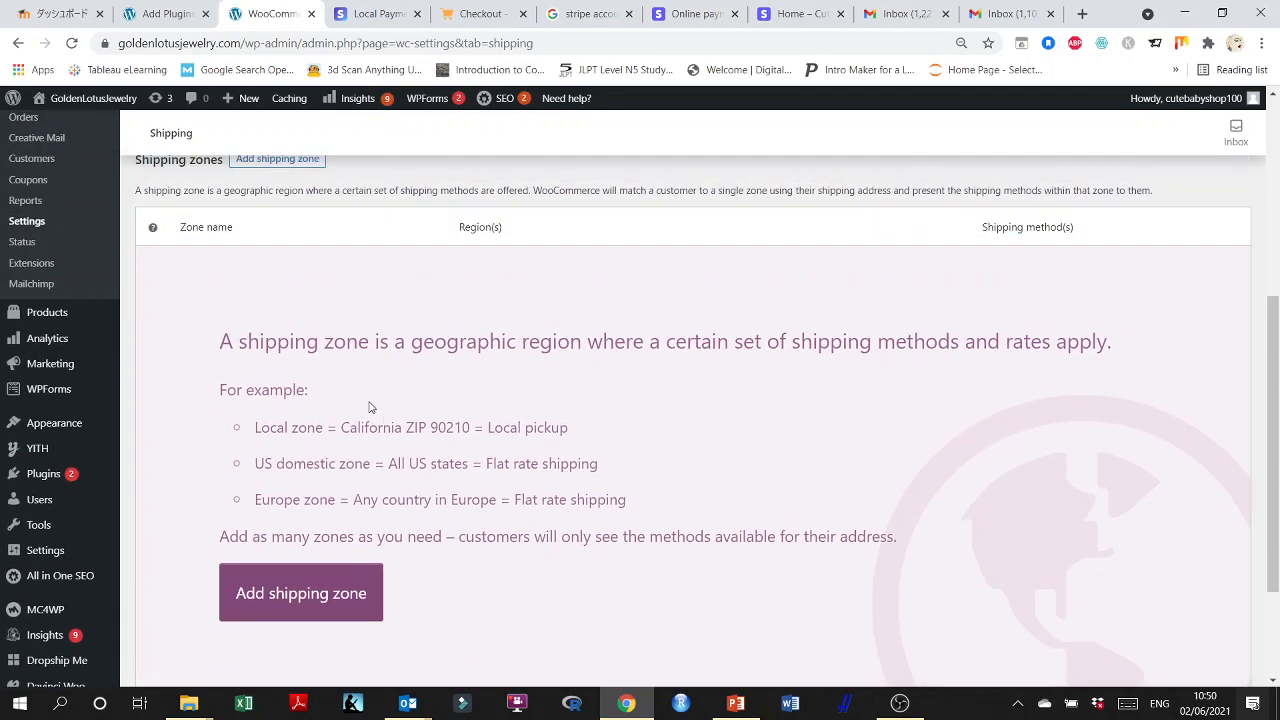
scroll(334, 432, down, 1)
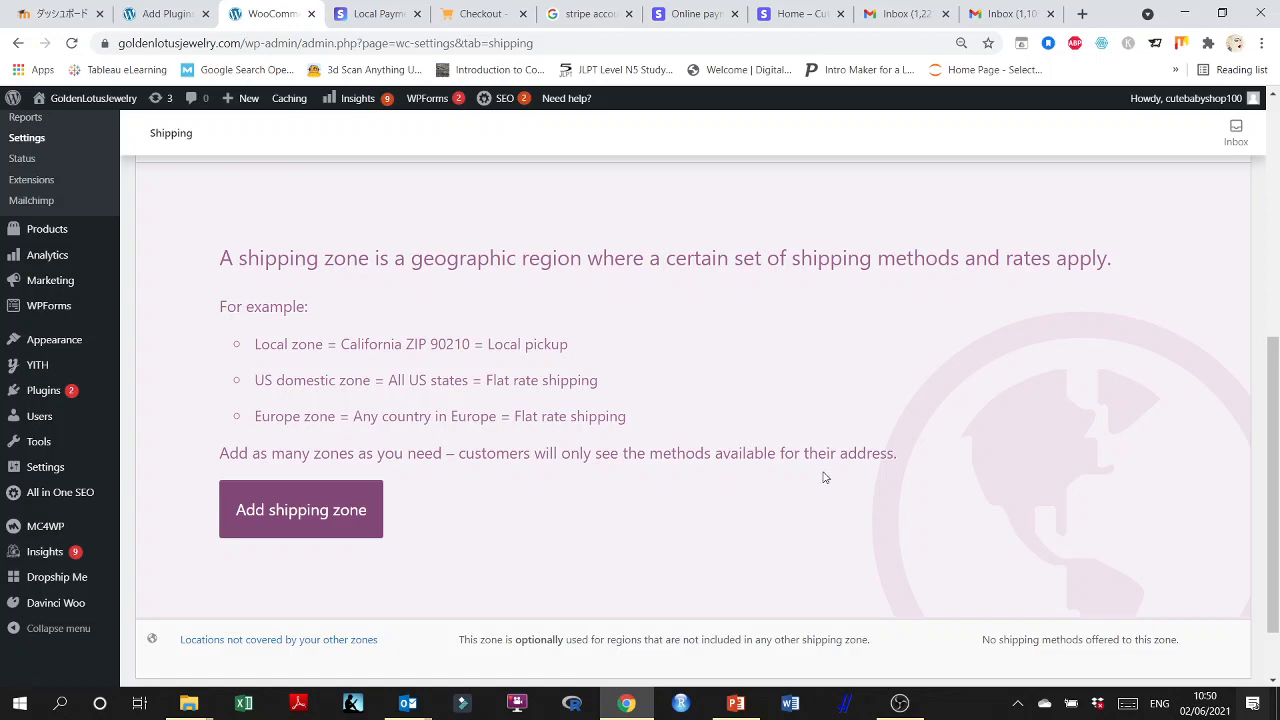
Go to the WooCommerce payment settings, enable PayPal Standard and open its setup page.
scroll(790, 486, down, 1)
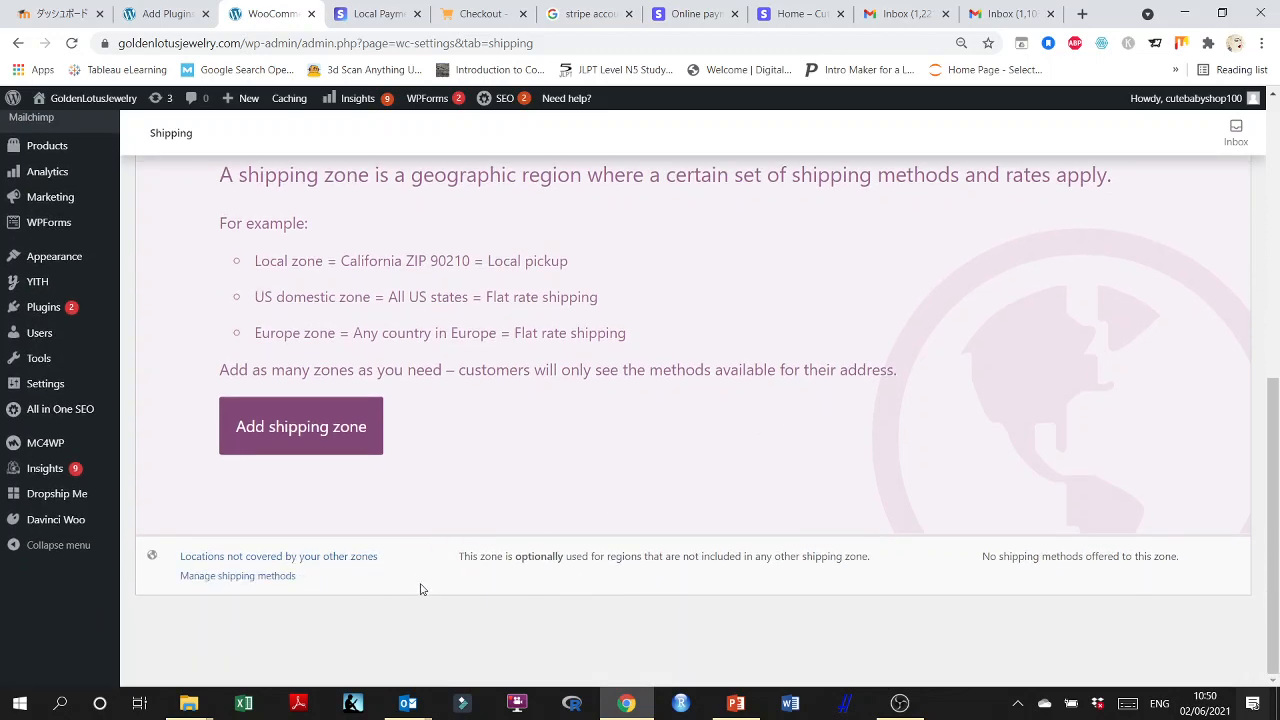
scroll(349, 545, up, 5)
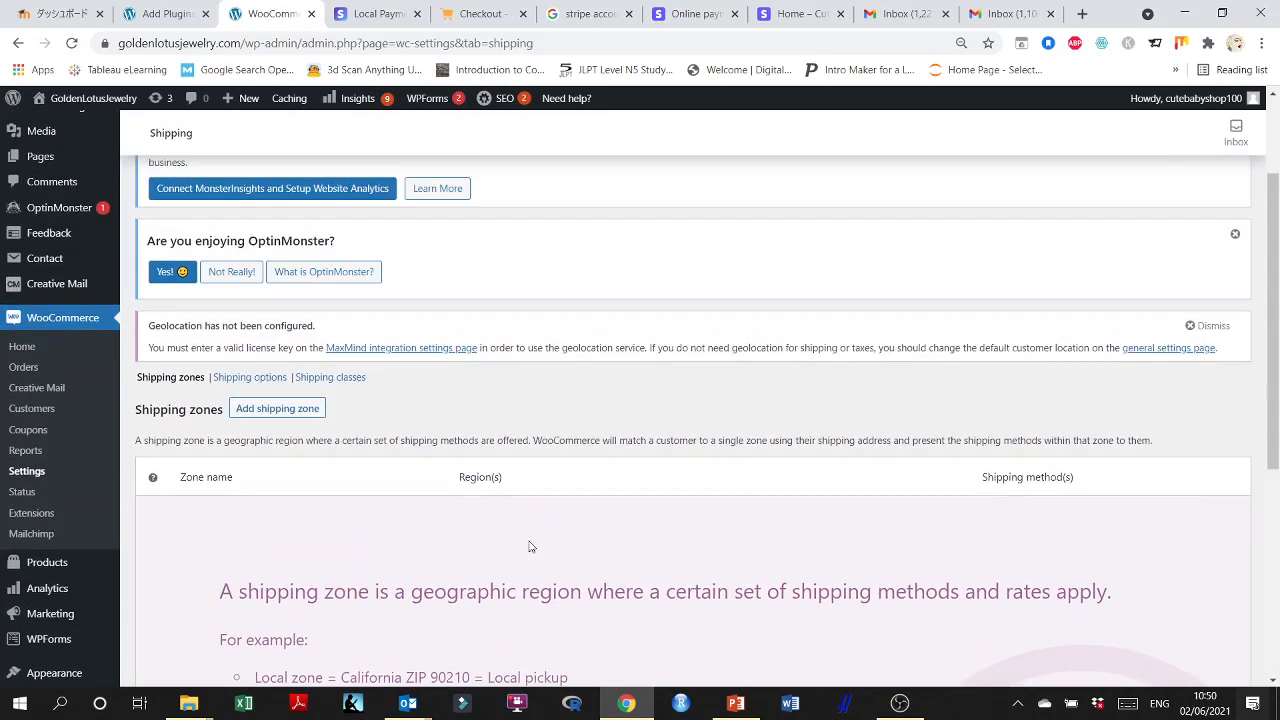
scroll(472, 411, up, 2)
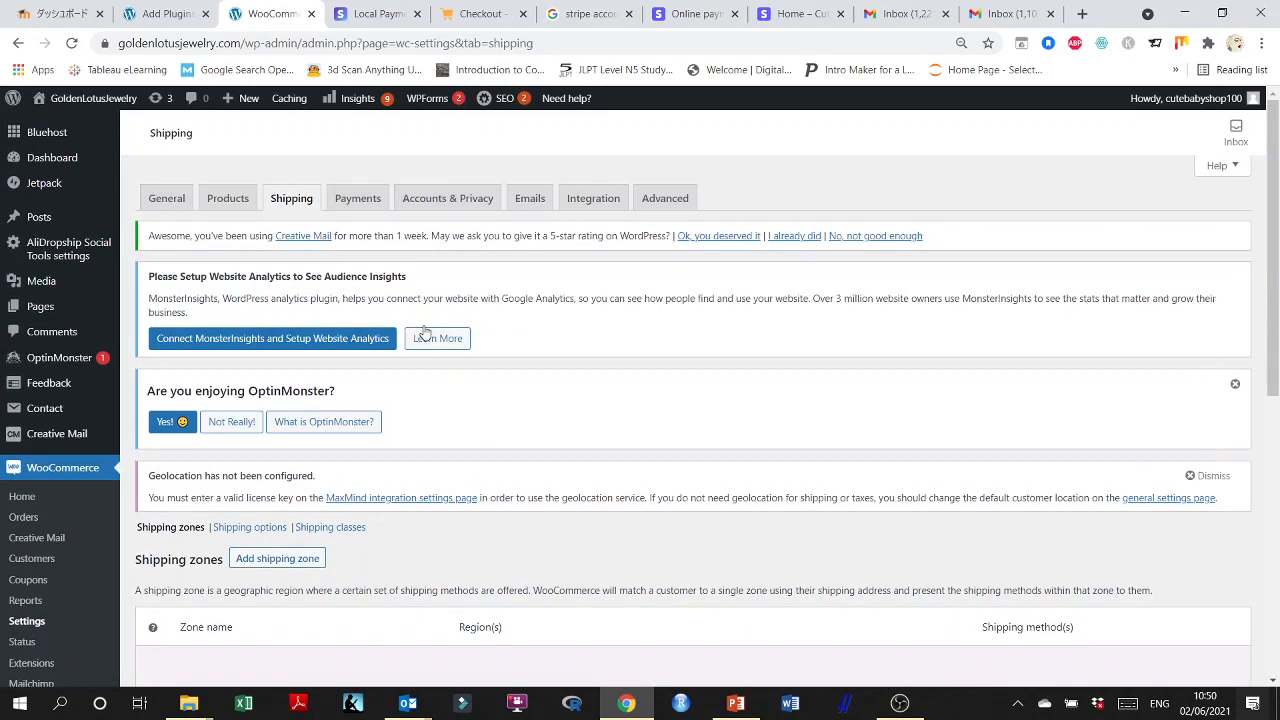
click(357, 198)
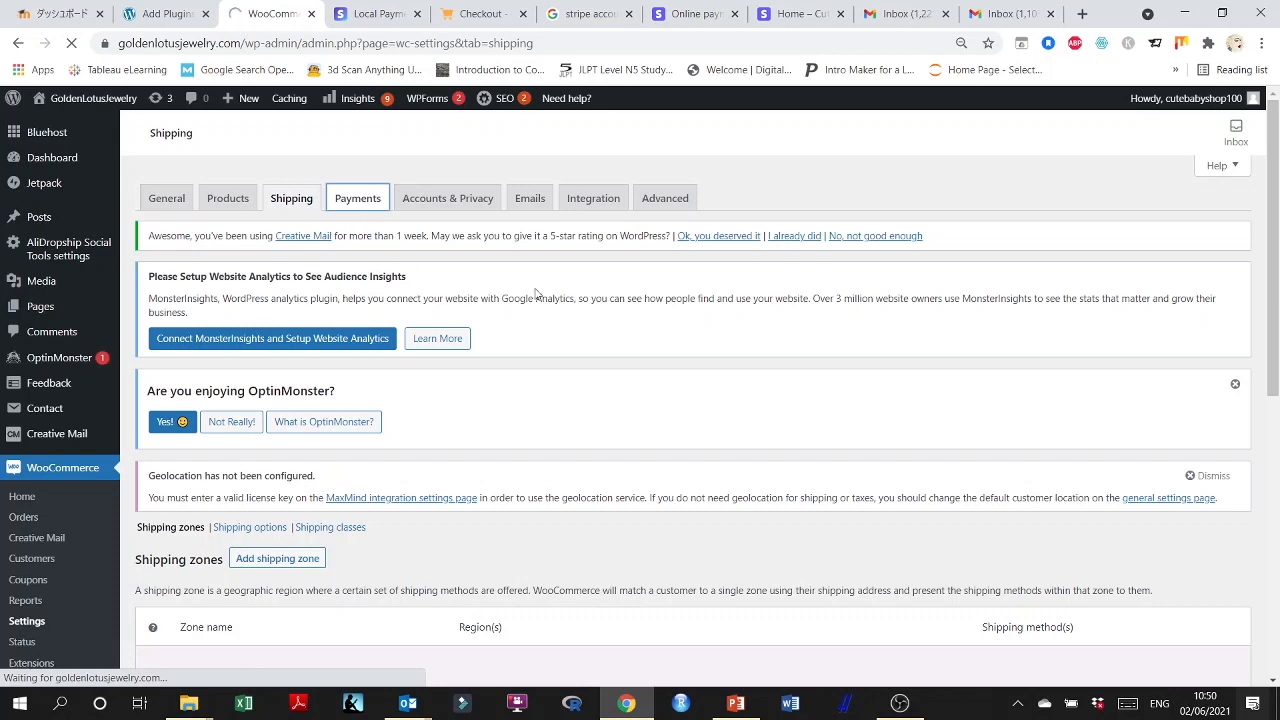
scroll(583, 460, down, 2)
scroll(583, 460, down, 2)
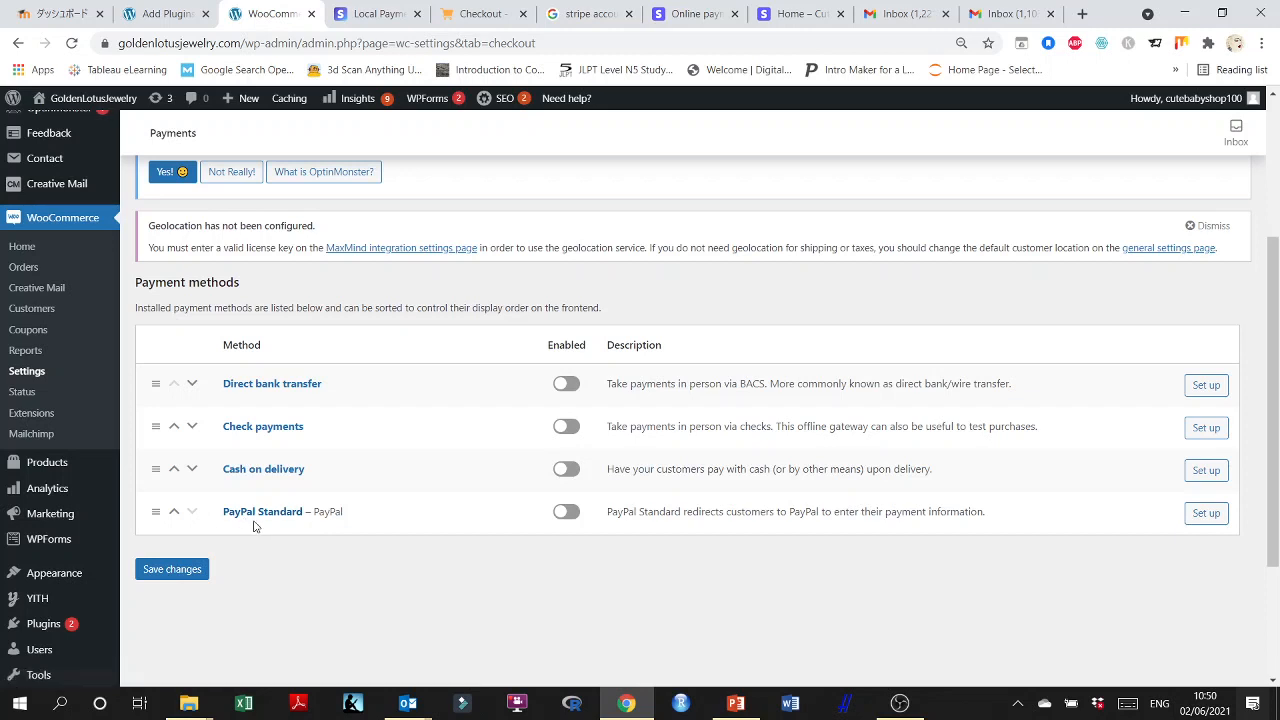
click(567, 513)
click(1195, 515)
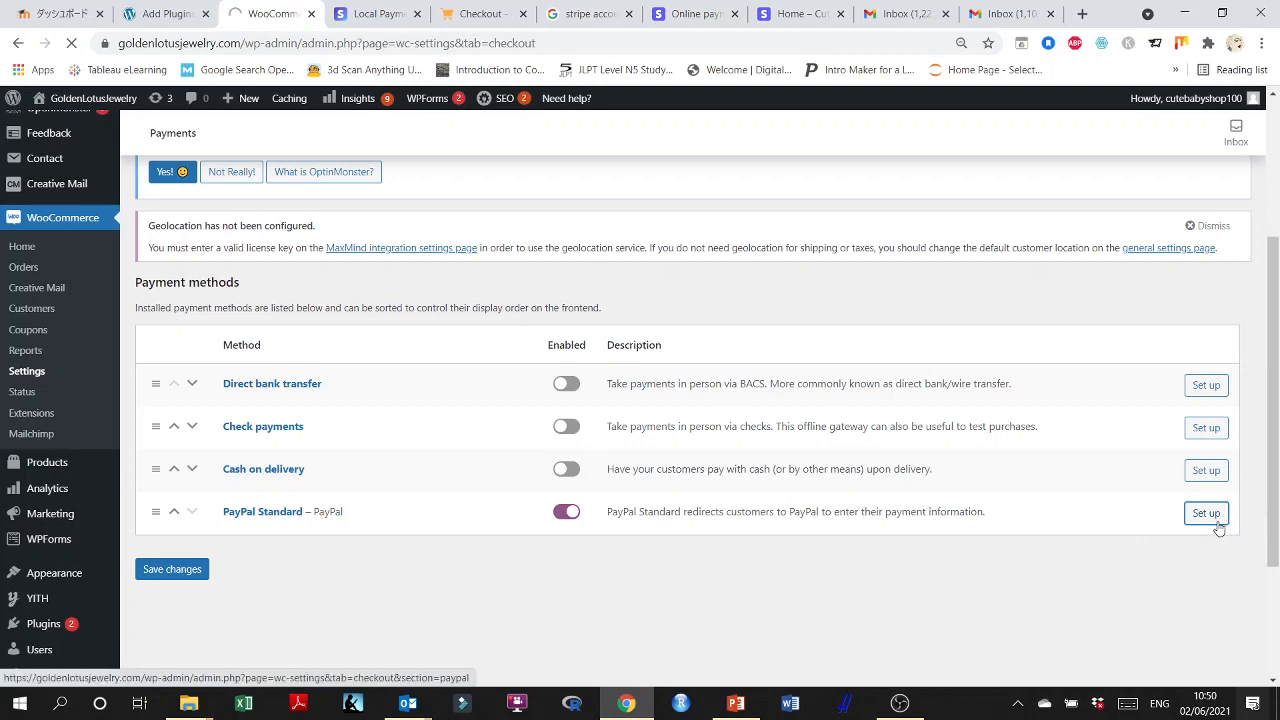
Review the PayPal Standard title, description and email settings and enable the PayPal sandbox.
scroll(458, 474, down, 2)
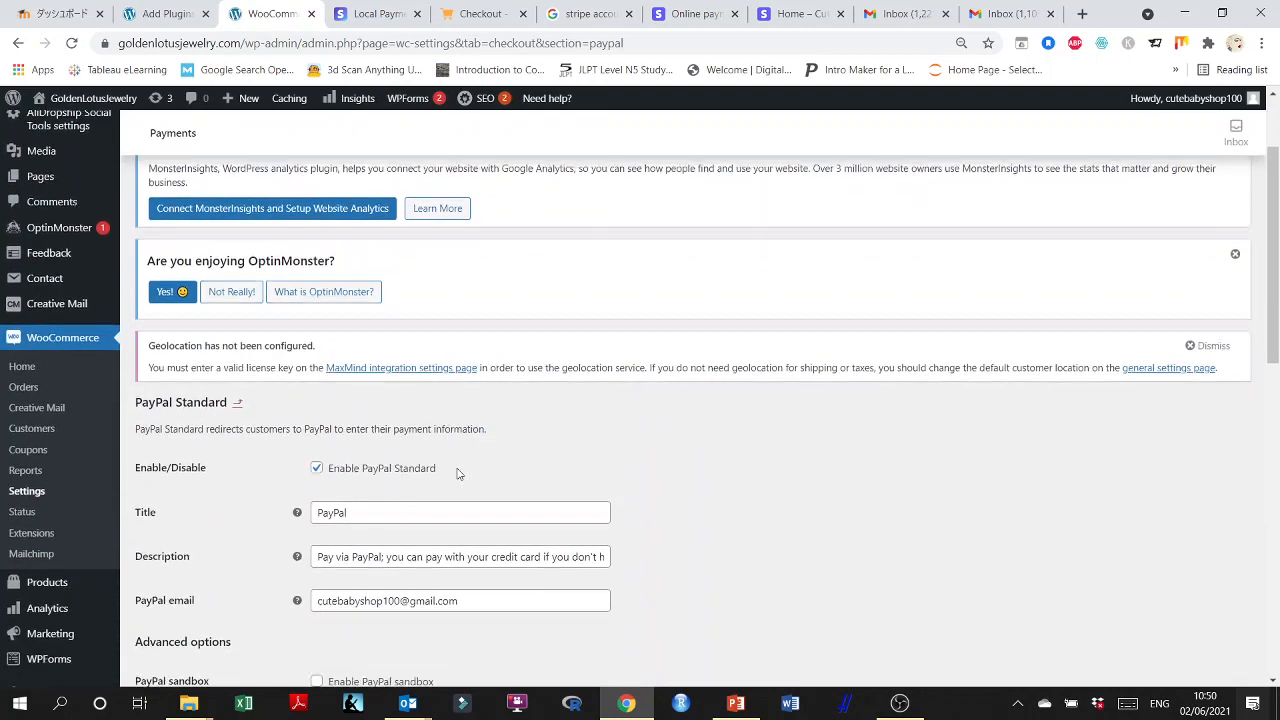
scroll(458, 474, down, 1)
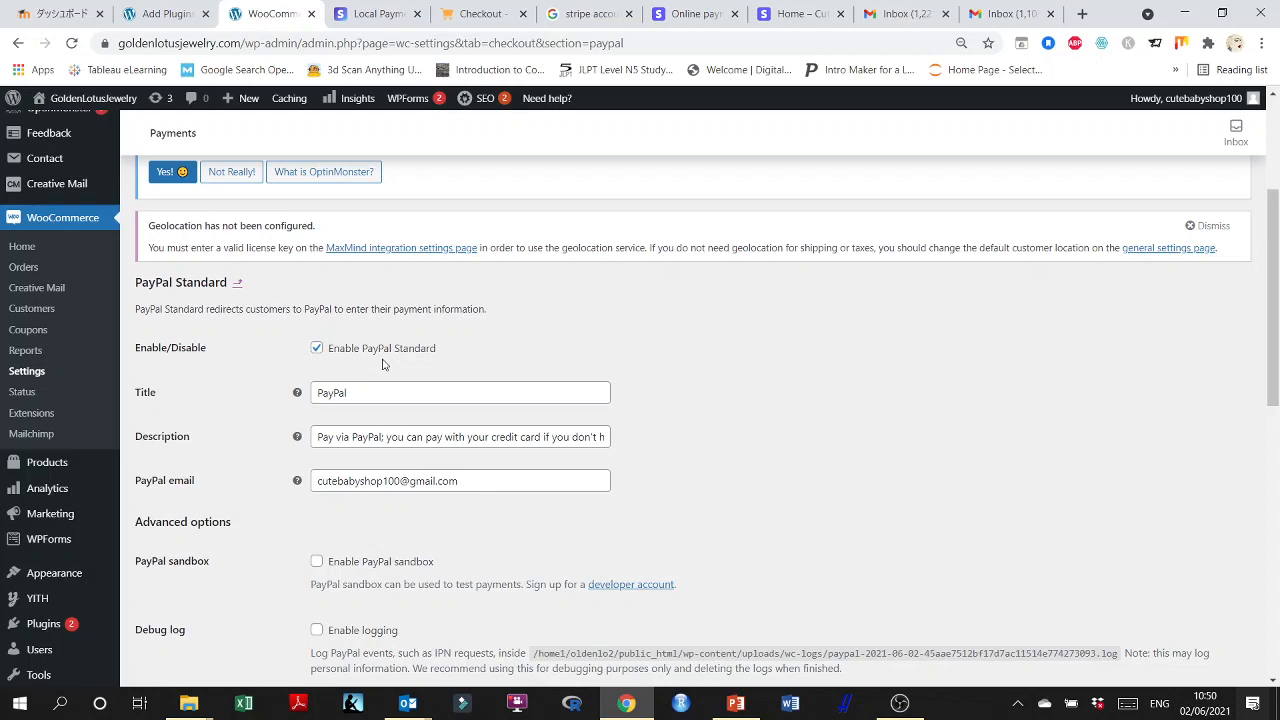
scroll(353, 428, down, 1)
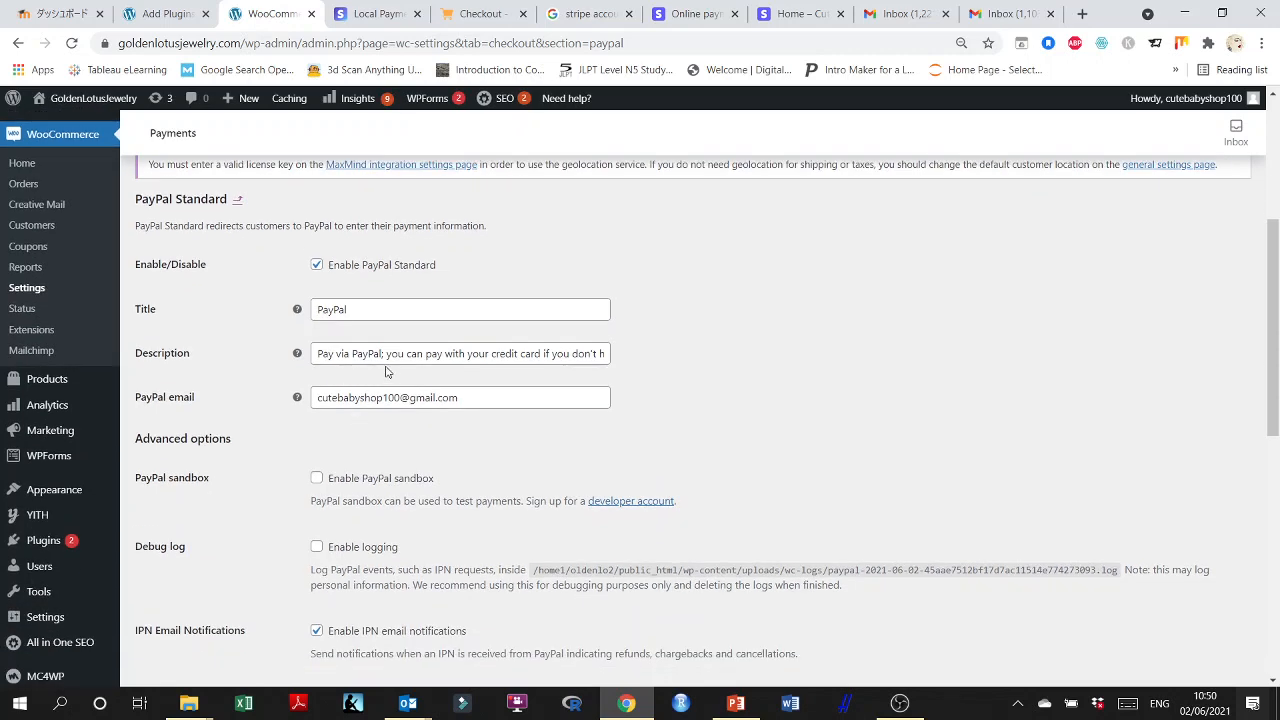
click(588, 354)
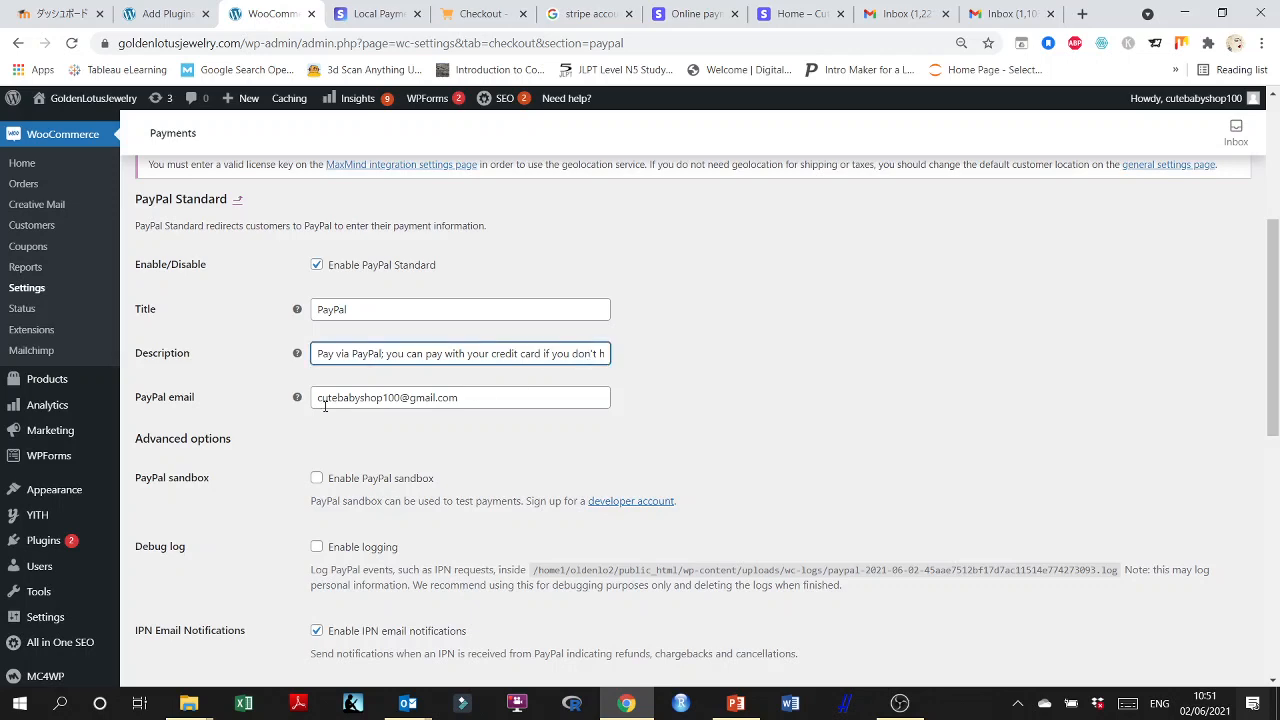
scroll(143, 438, down, 1)
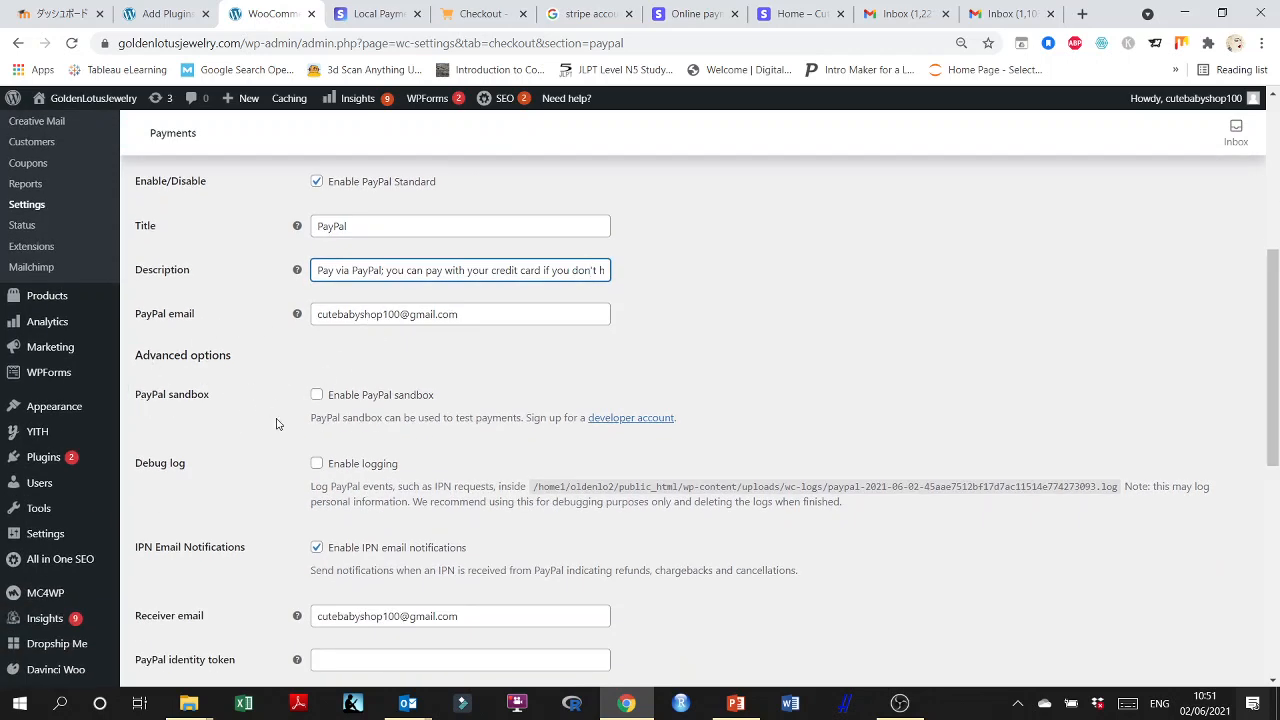
scroll(264, 405, down, 1)
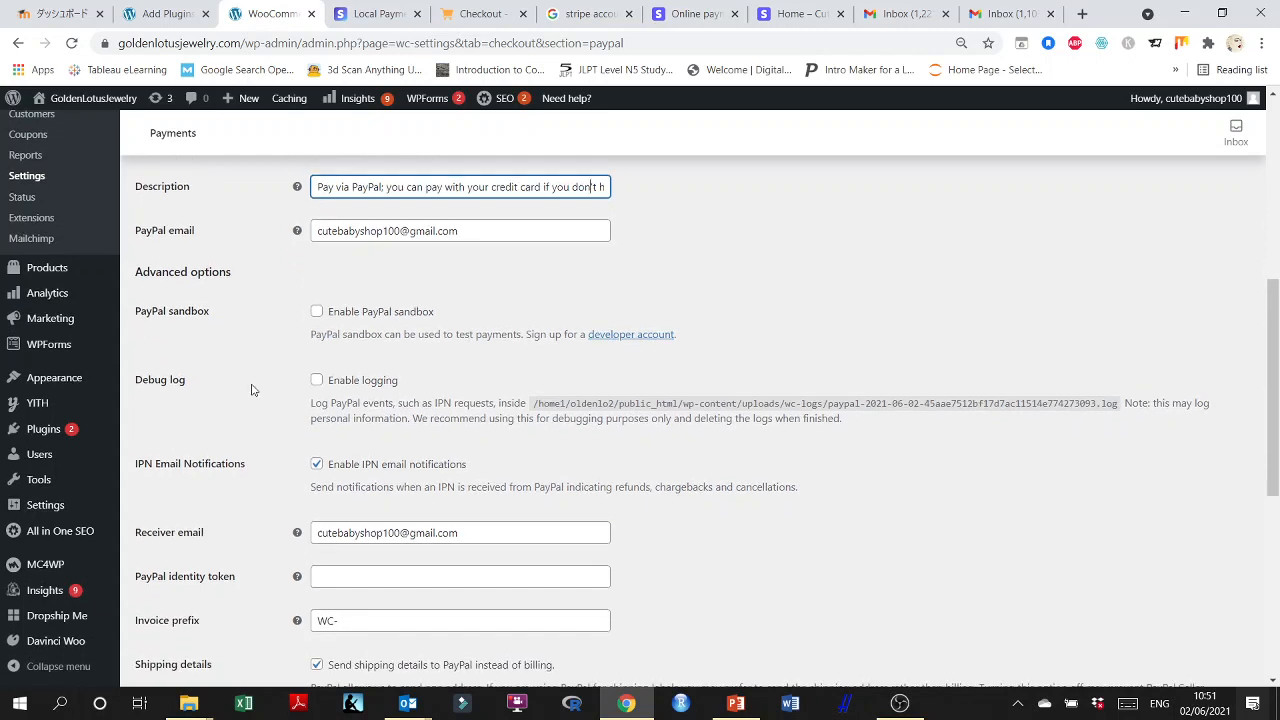
click(316, 311)
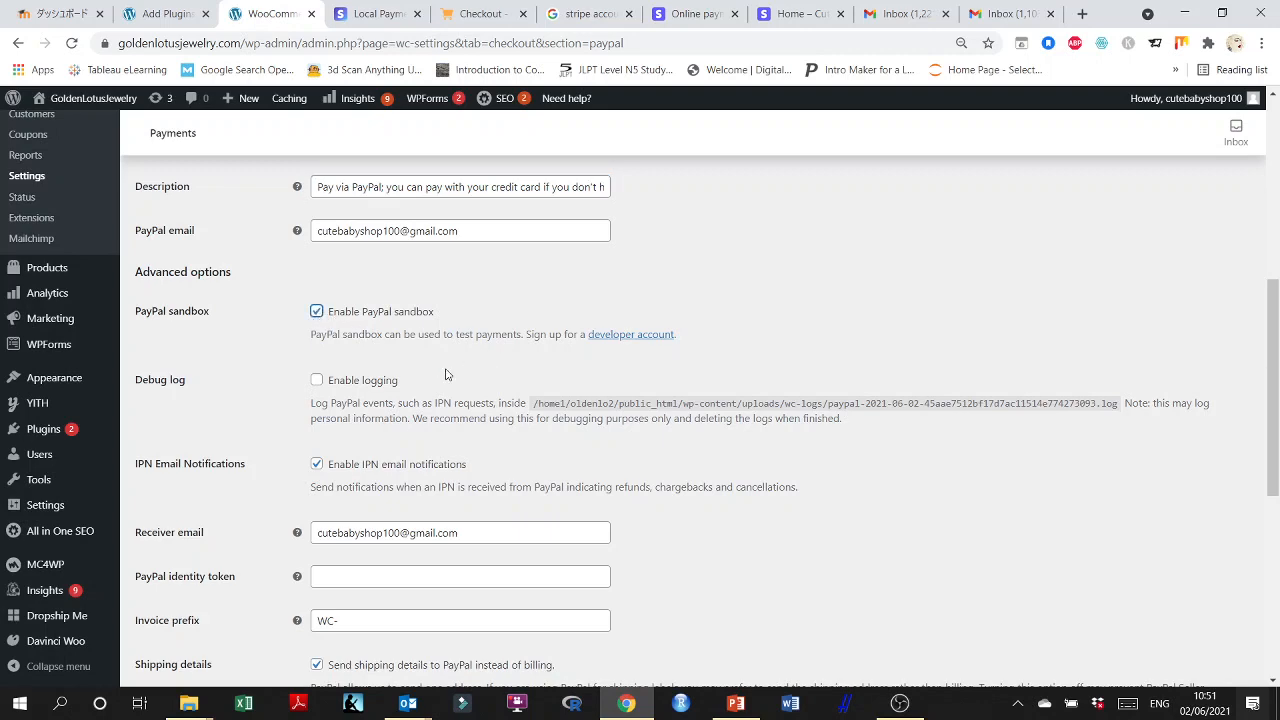
Enter the PayPal identity token in the advanced options of PayPal Standard.
scroll(310, 425, down, 2)
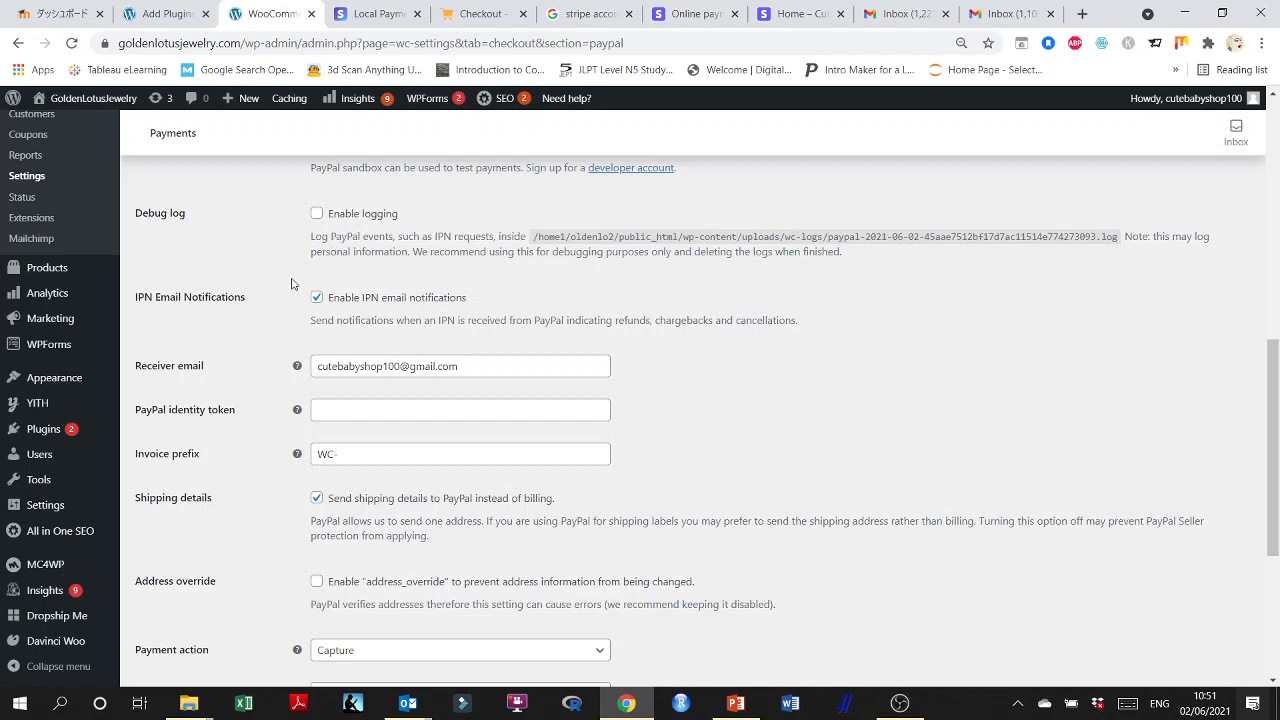
scroll(254, 405, down, 1)
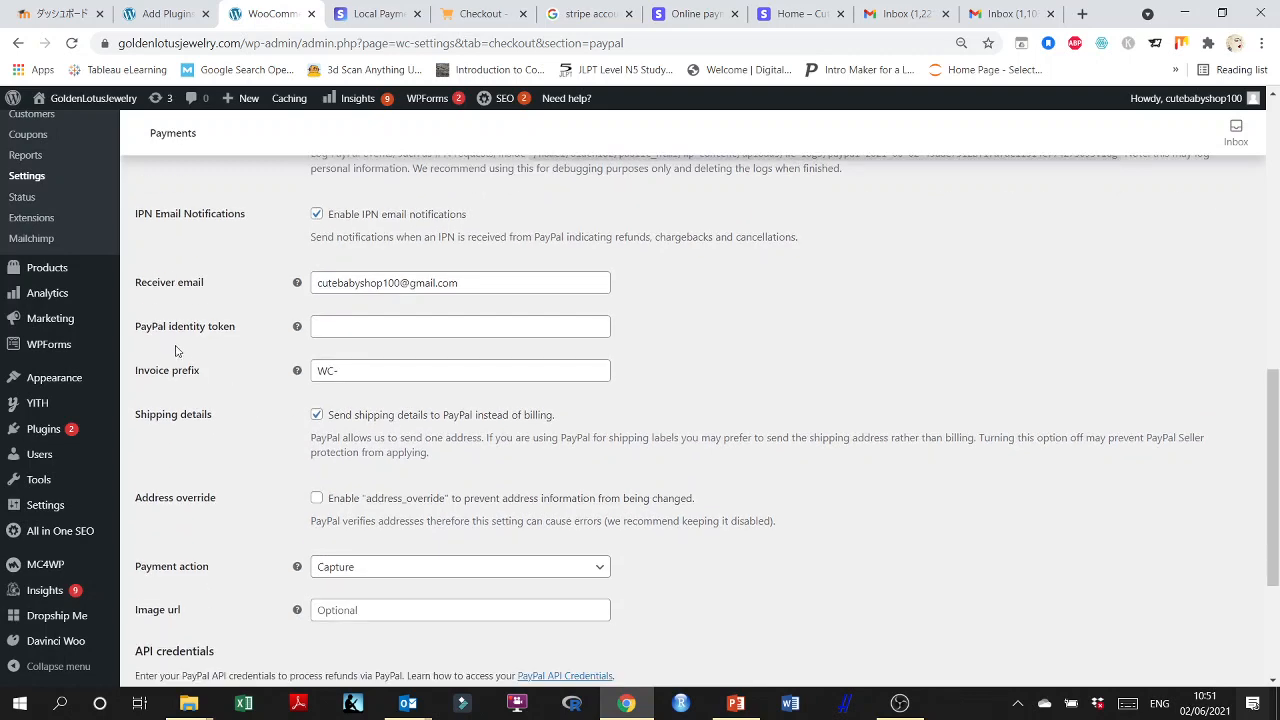
scroll(245, 343, down, 1)
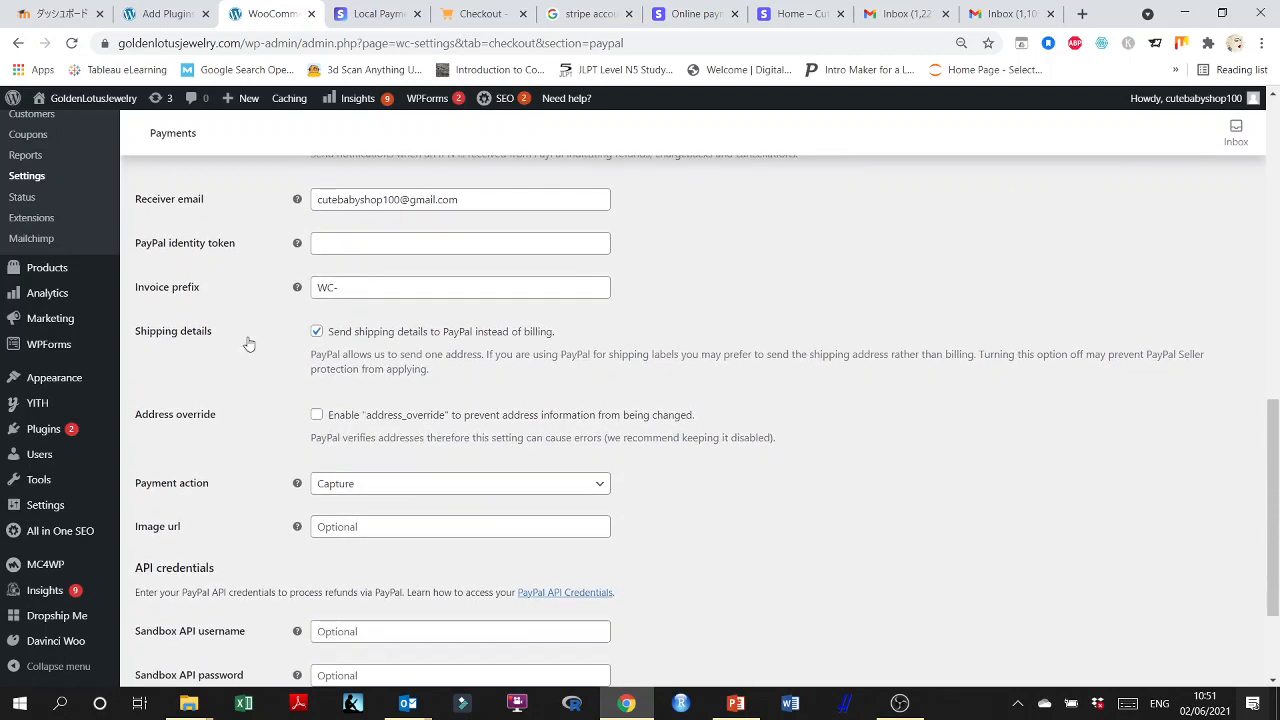
click(316, 246)
mouse_move(3, 615)
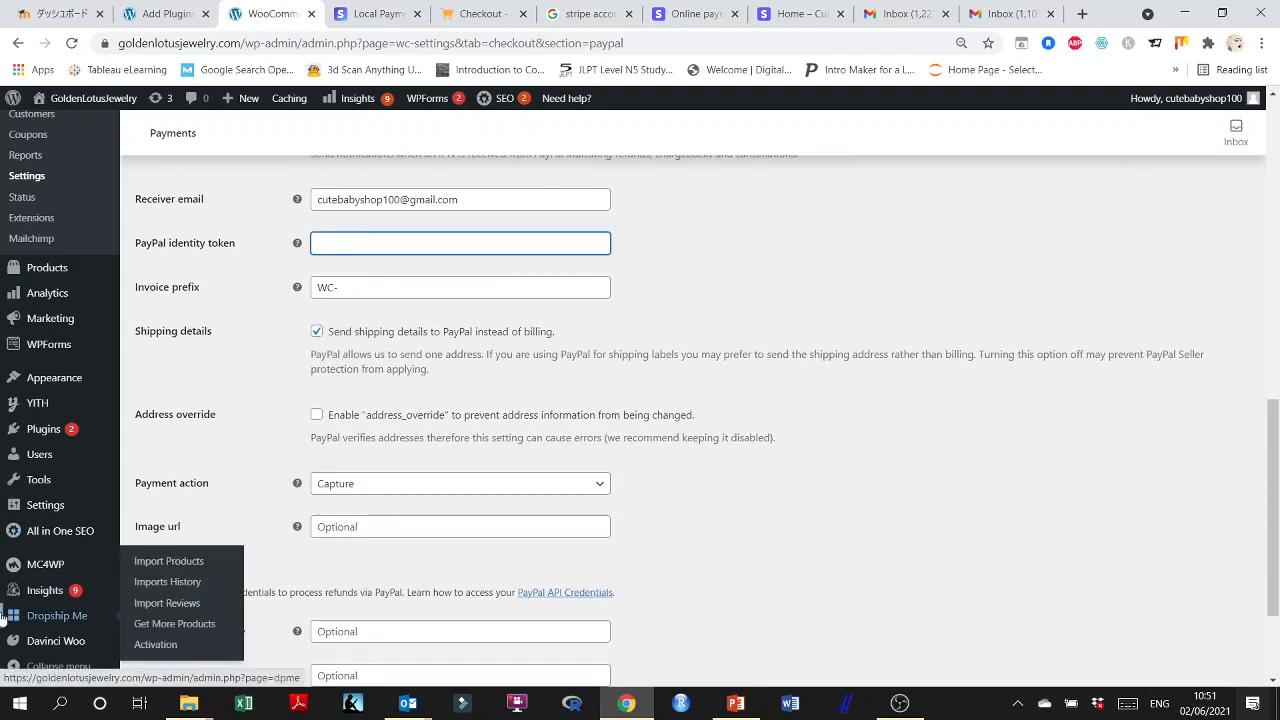
text(Cute Baby Shop)
scroll(220, 341, down, 1)
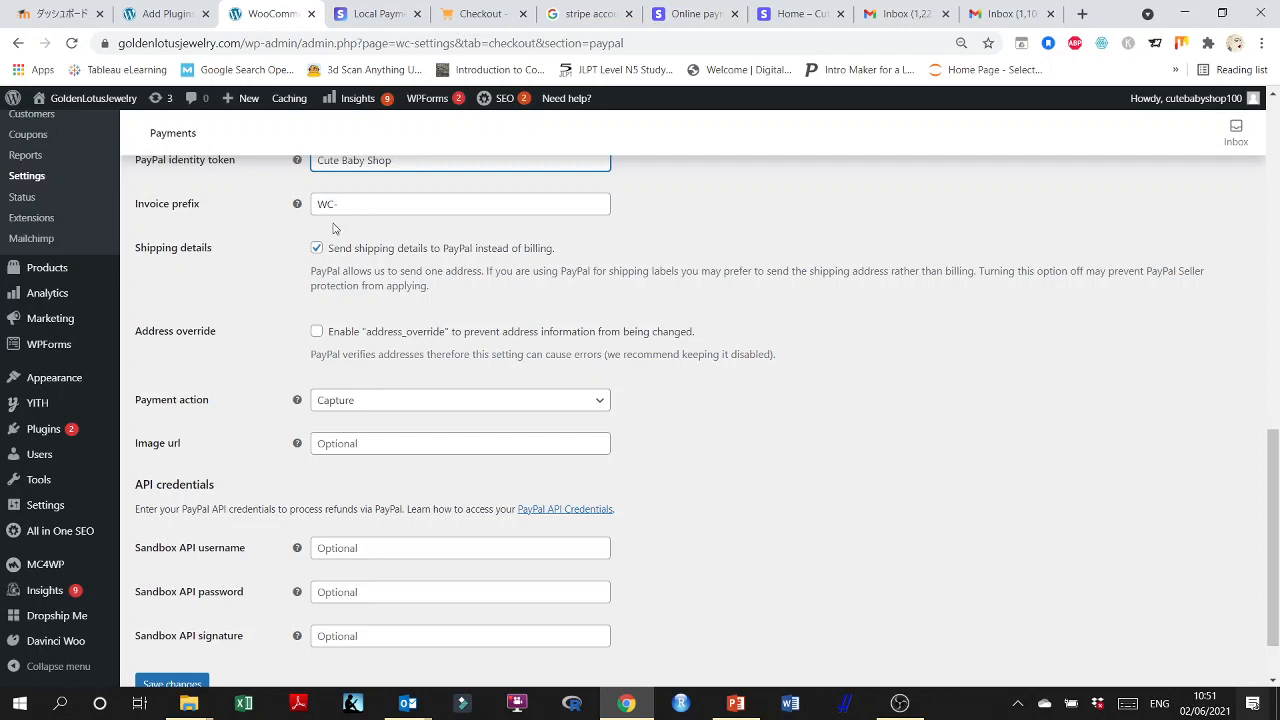
Set the PayPal invoice prefix to CBS- and append the shop abbreviation to the PayPal identity token.
scroll(334, 229, up, 1)
drag(330, 290, 312, 288)
text(C)
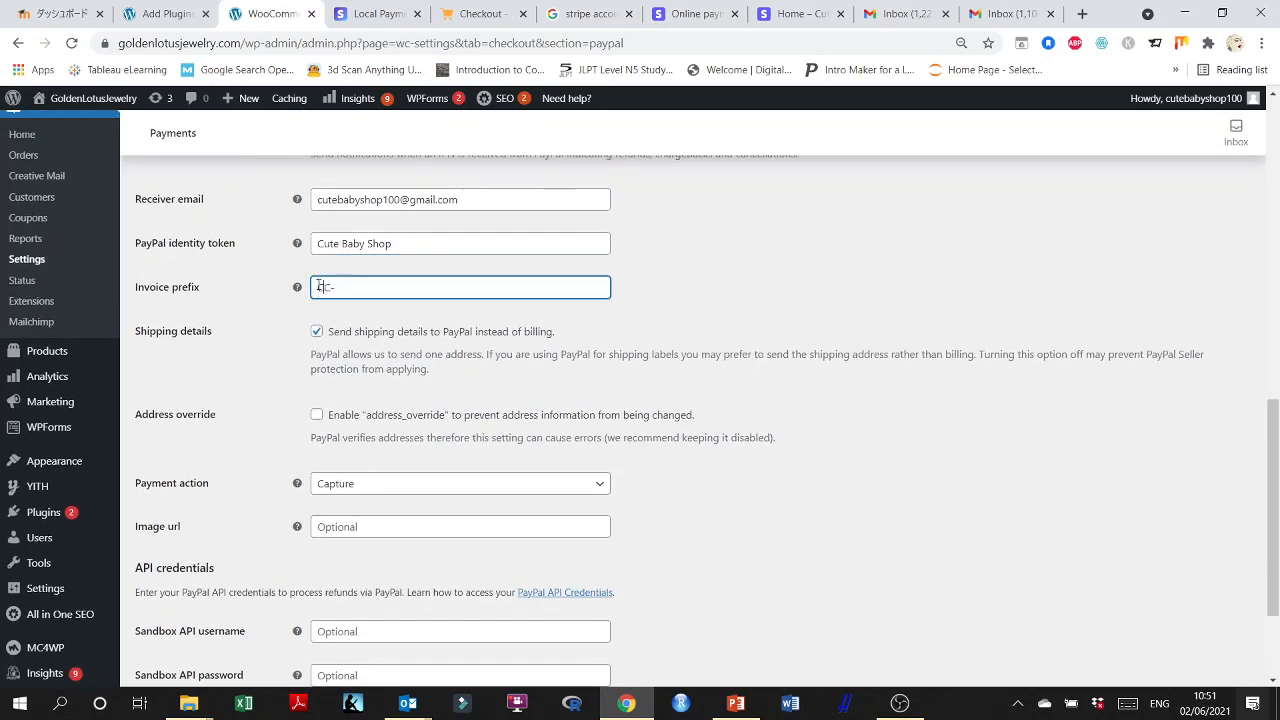
text(BS)
click(420, 244)
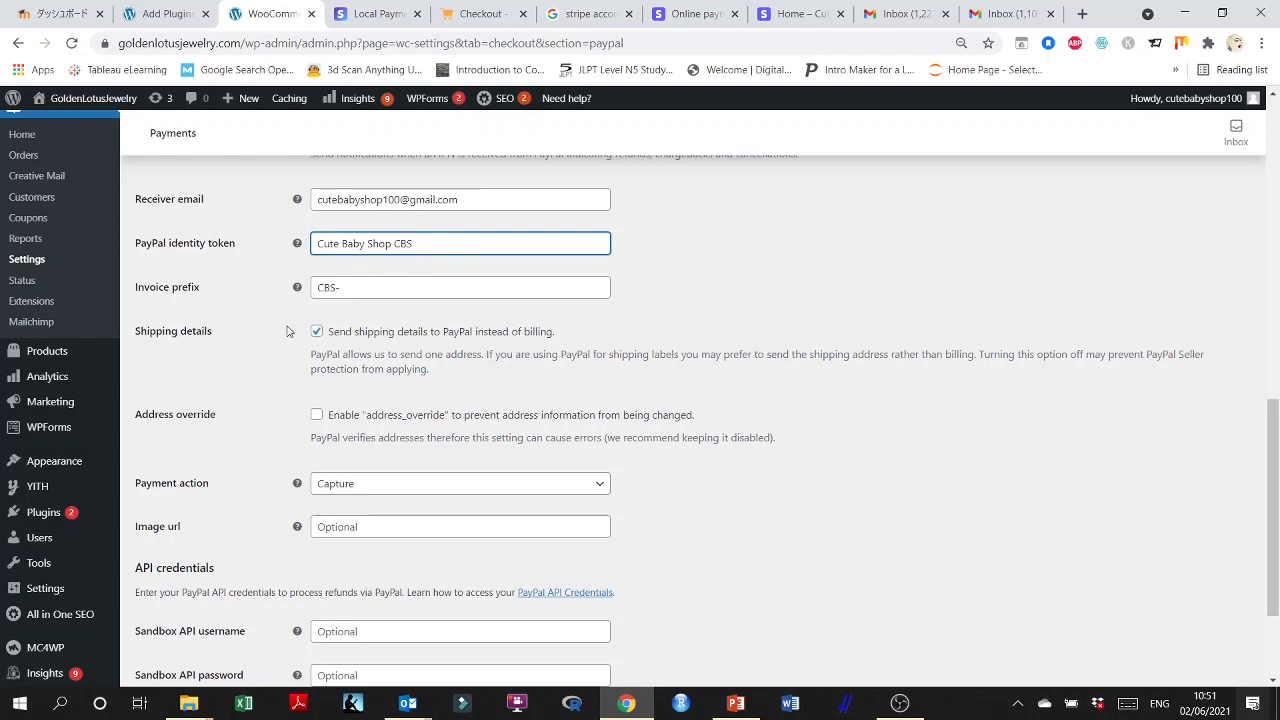
scroll(235, 410, down, 1)
click(362, 202)
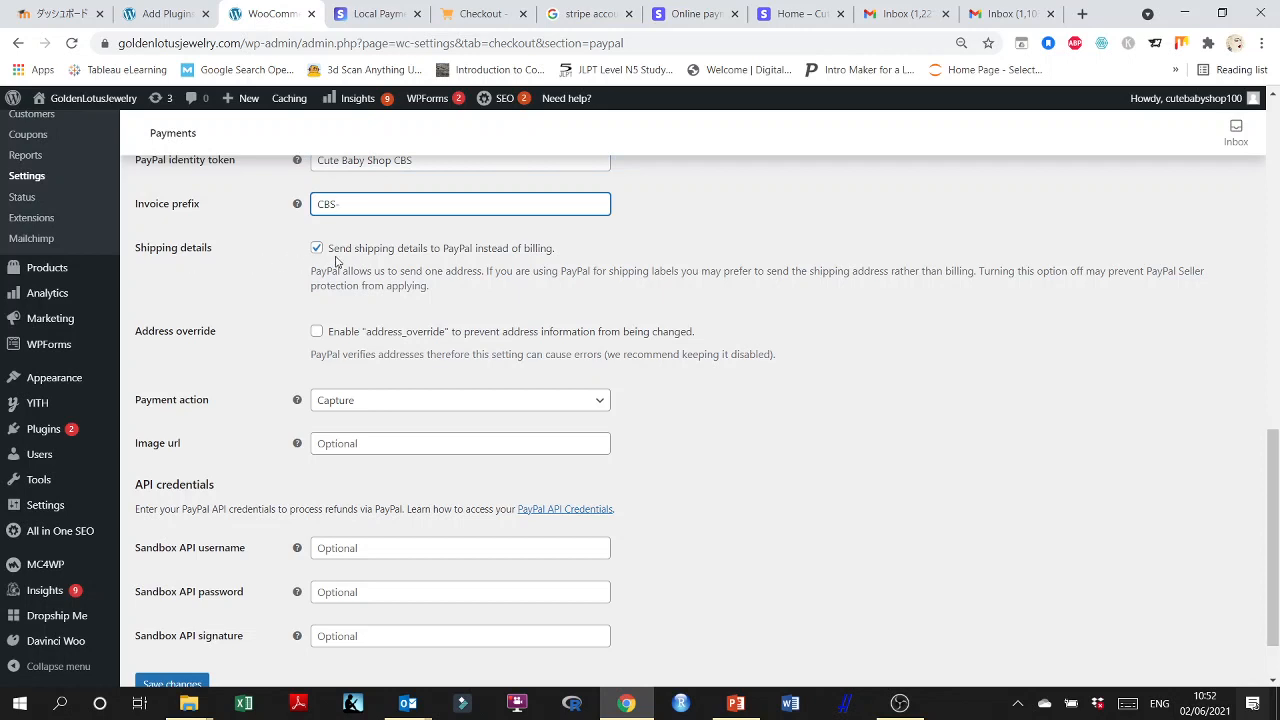
Review the shipping details, payment action, image URL and API credentials options, and save the PayPal Standard settings.
scroll(220, 347, down, 1)
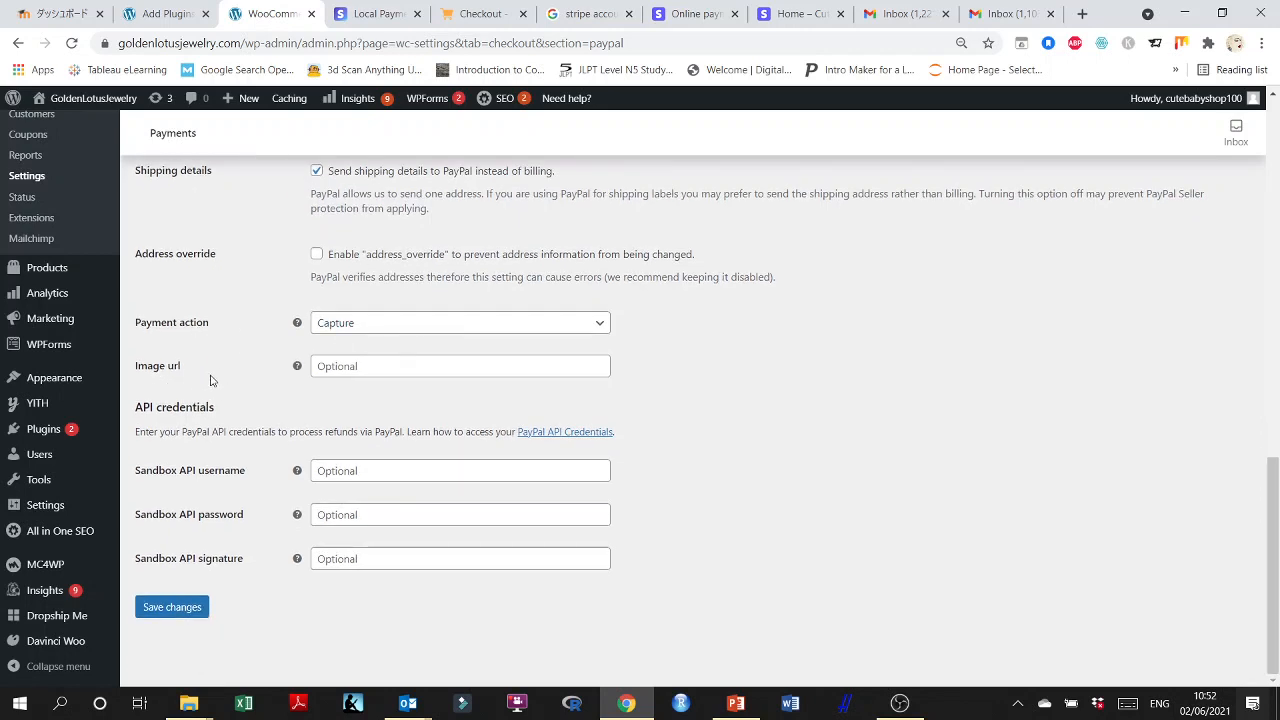
click(389, 367)
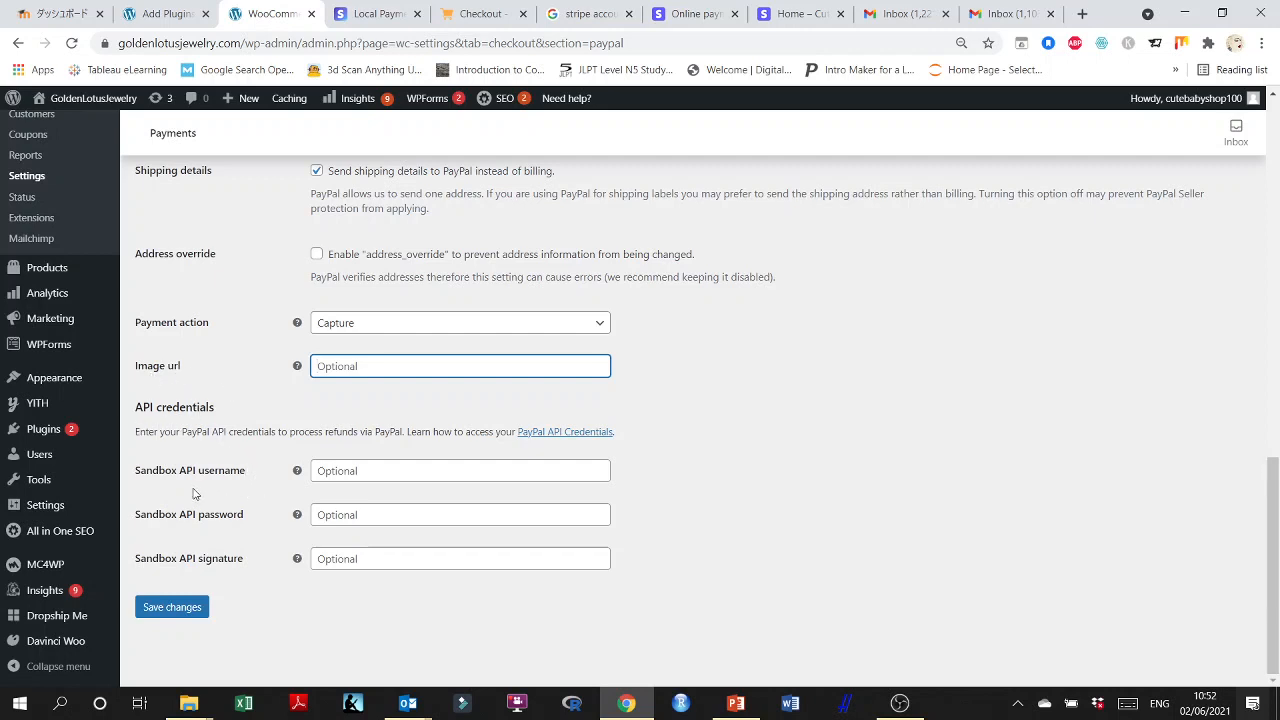
click(171, 612)
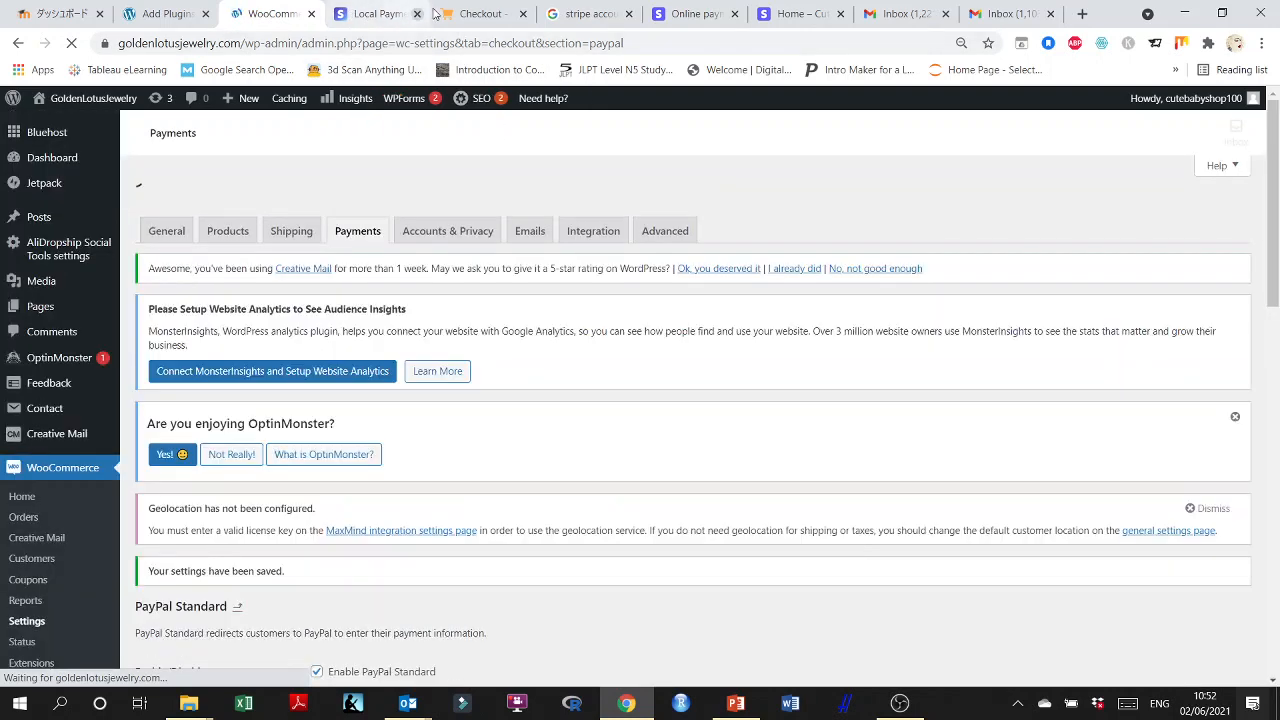
Reload the shop's checkout page and check the payment method offered for the order.
click(485, 13)
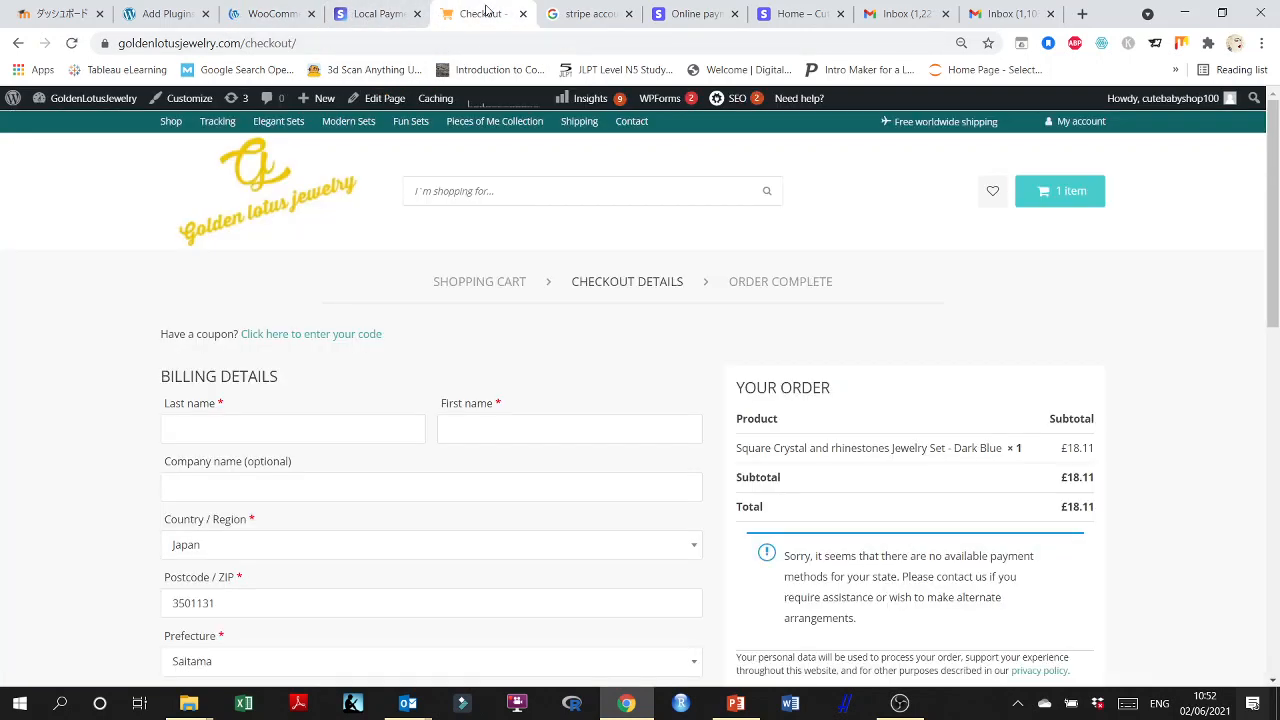
click(74, 45)
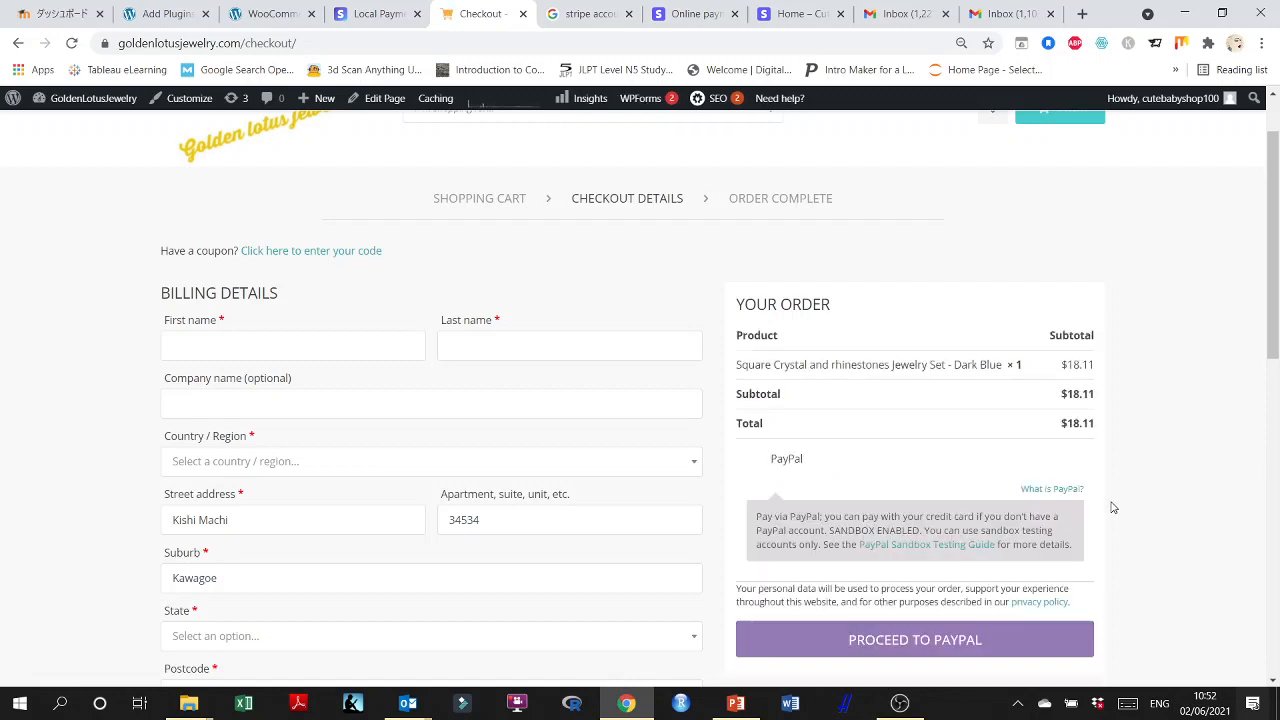
scroll(1090, 487, down, 1)
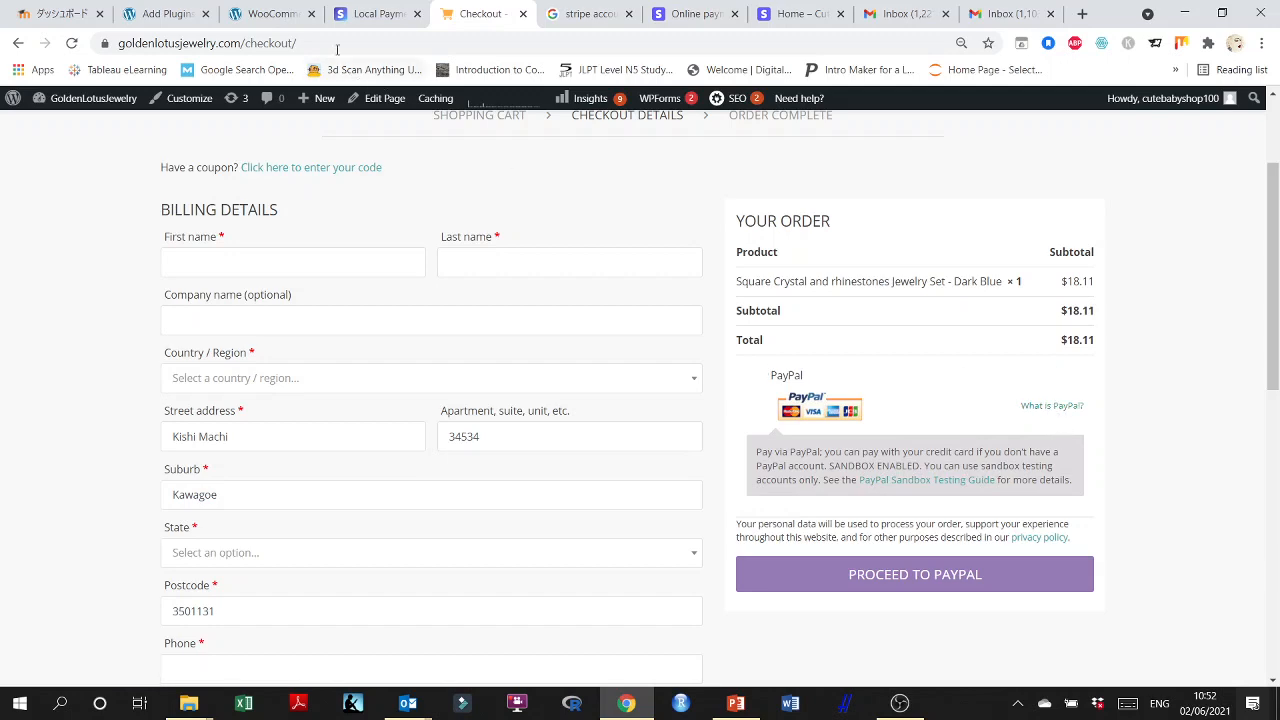
Disable the PayPal sandbox in the WooCommerce PayPal Standard settings and save the changes.
click(250, 12)
scroll(374, 331, down, 5)
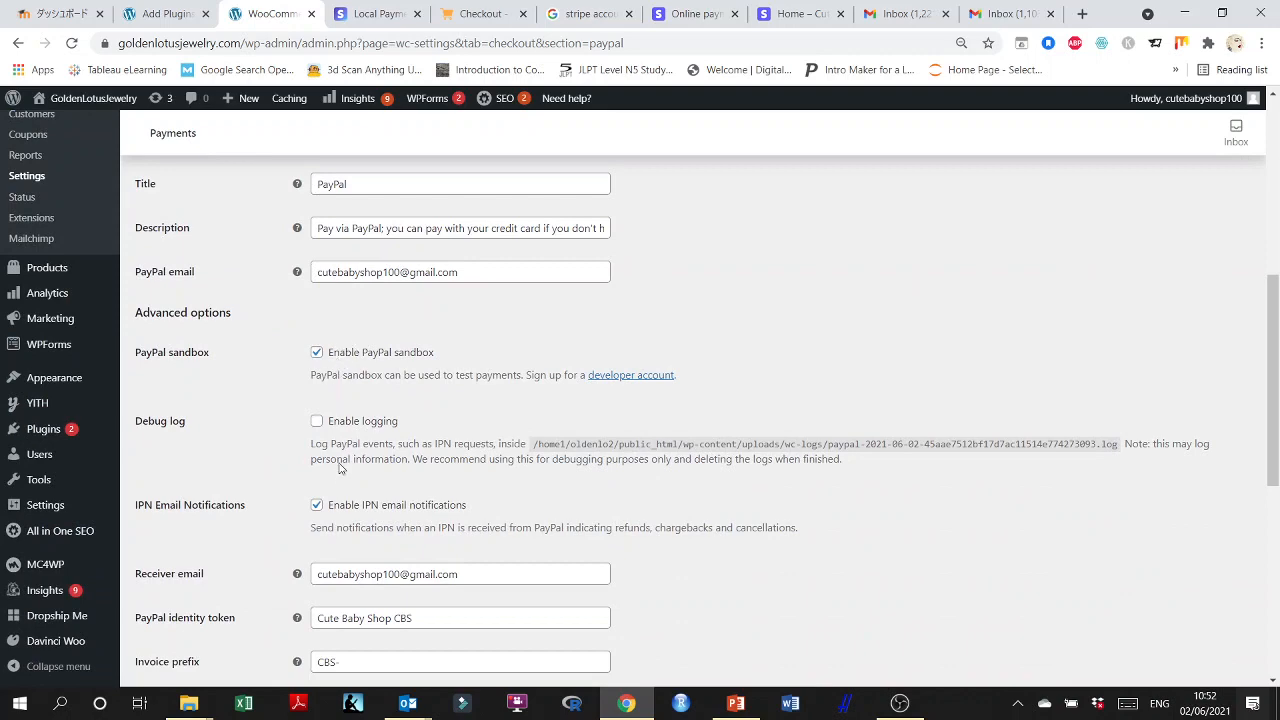
click(316, 352)
scroll(361, 573, down, 4)
scroll(361, 573, down, 2)
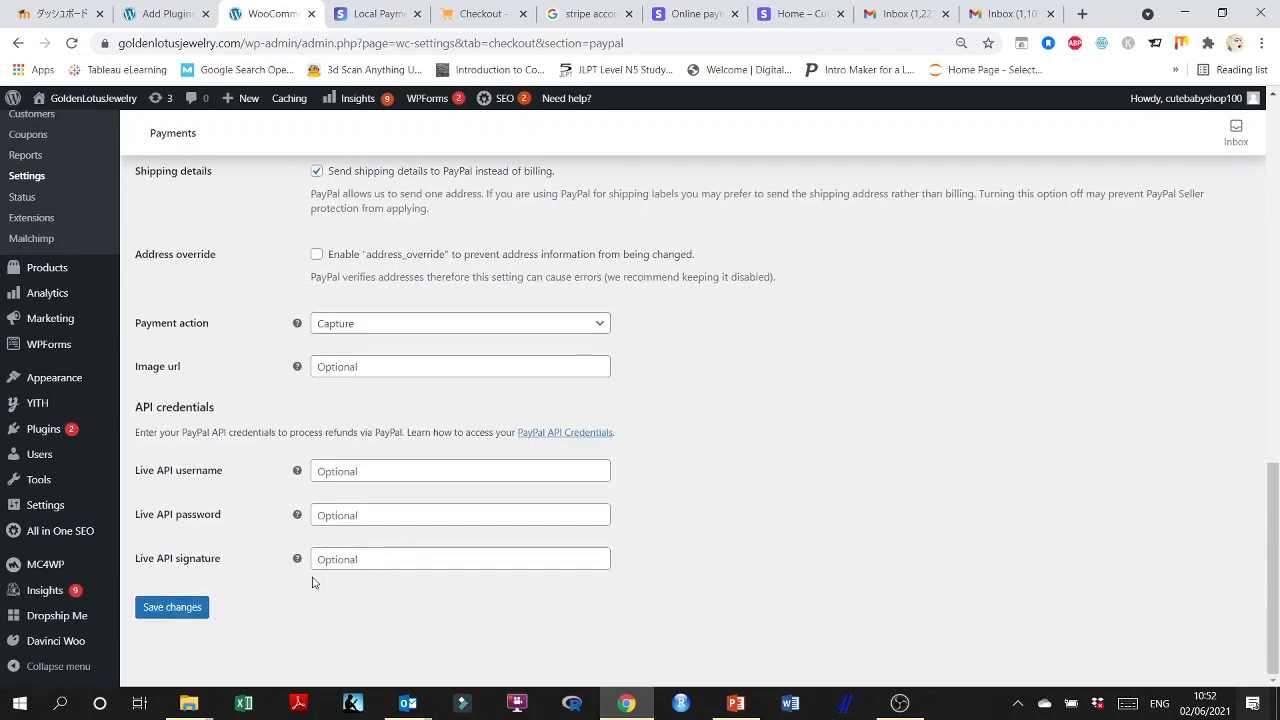
click(192, 608)
Reload the shop's checkout page, check the PayPal option without sandbox mode, and return to the WooCommerce payment settings.
click(370, 13)
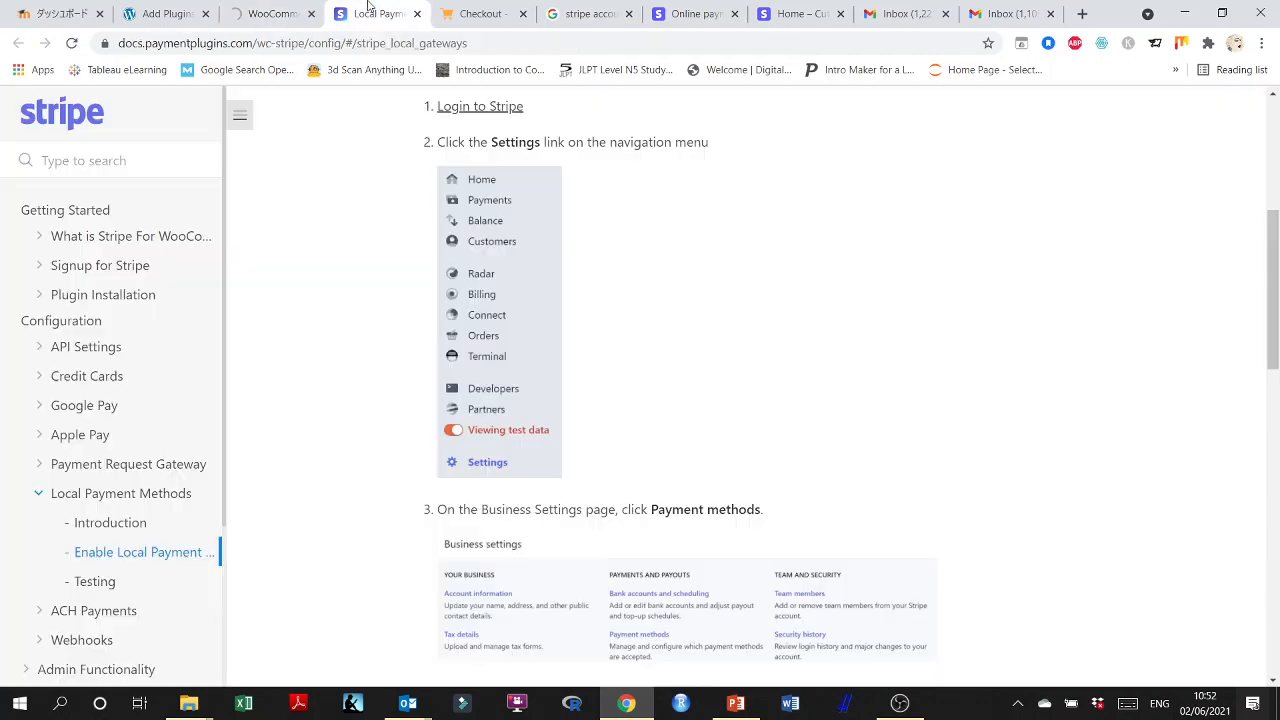
click(165, 13)
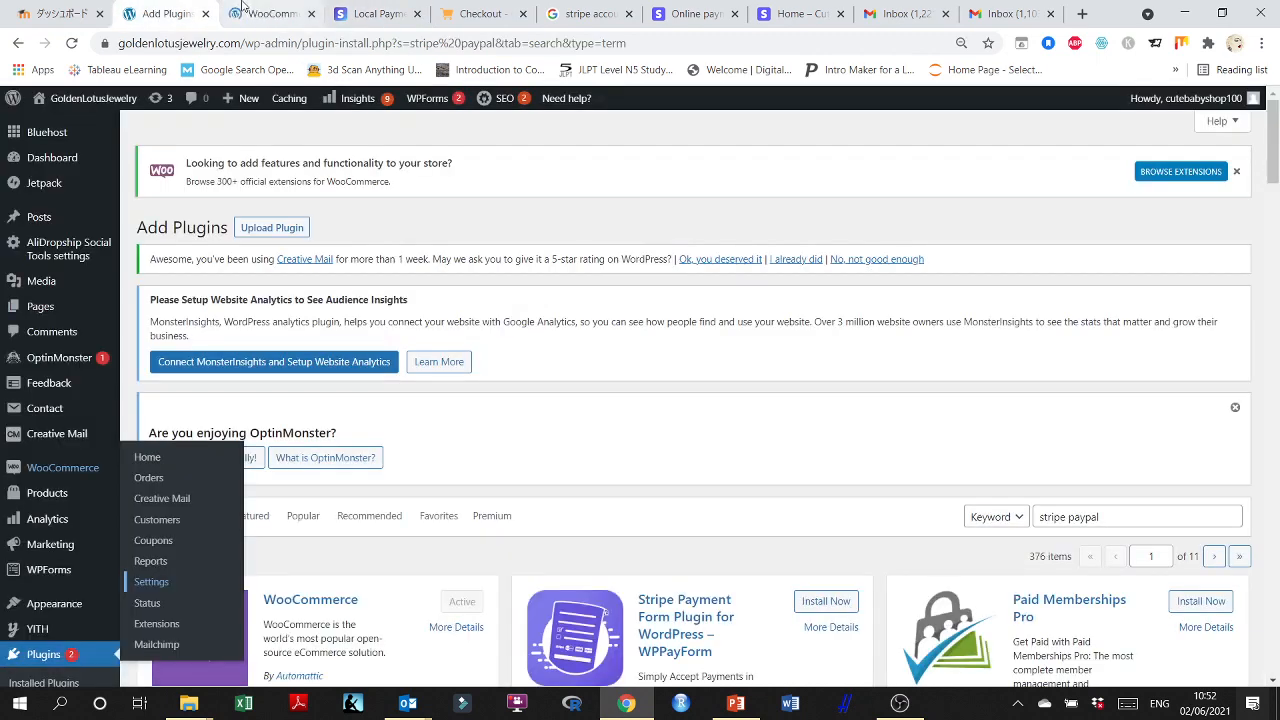
click(268, 13)
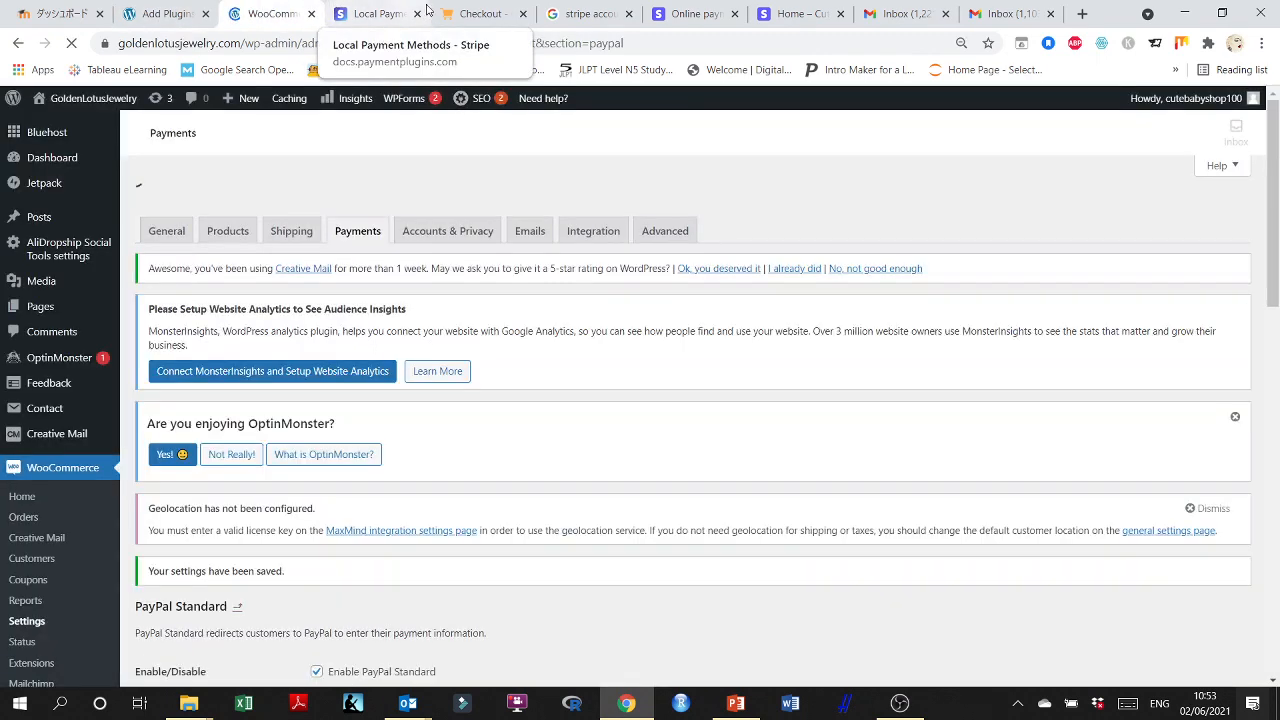
click(480, 13)
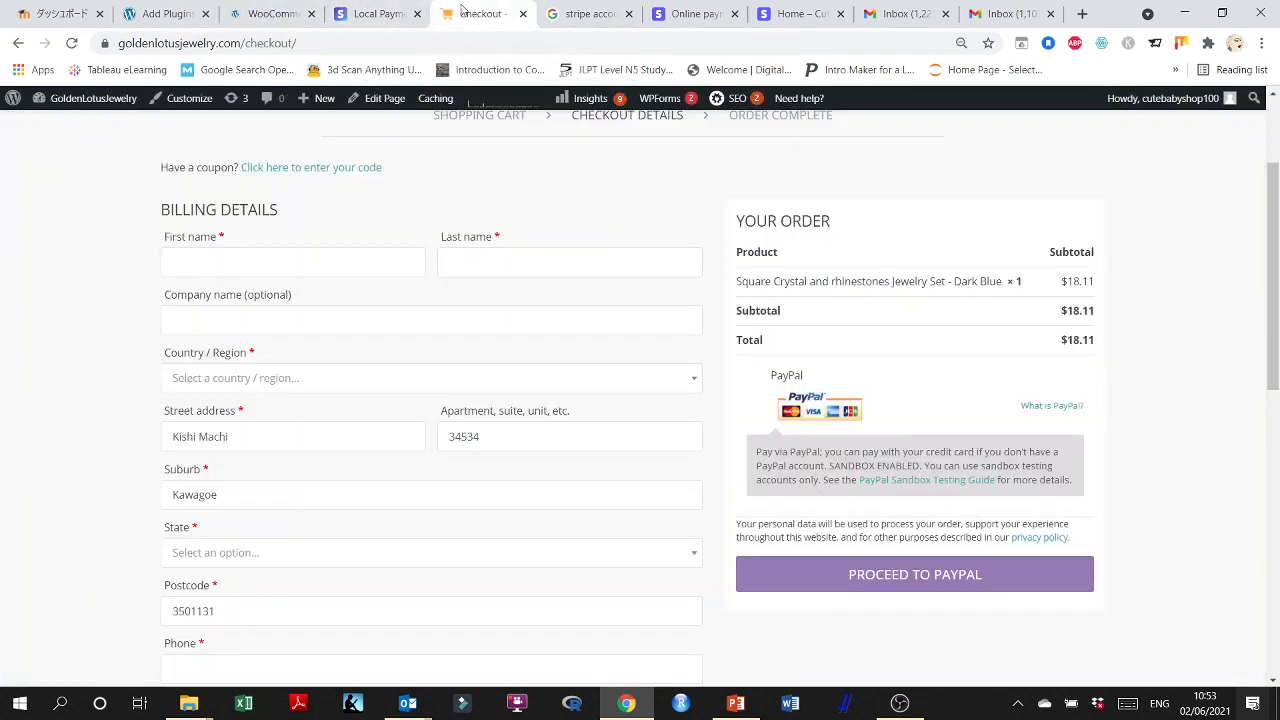
click(71, 44)
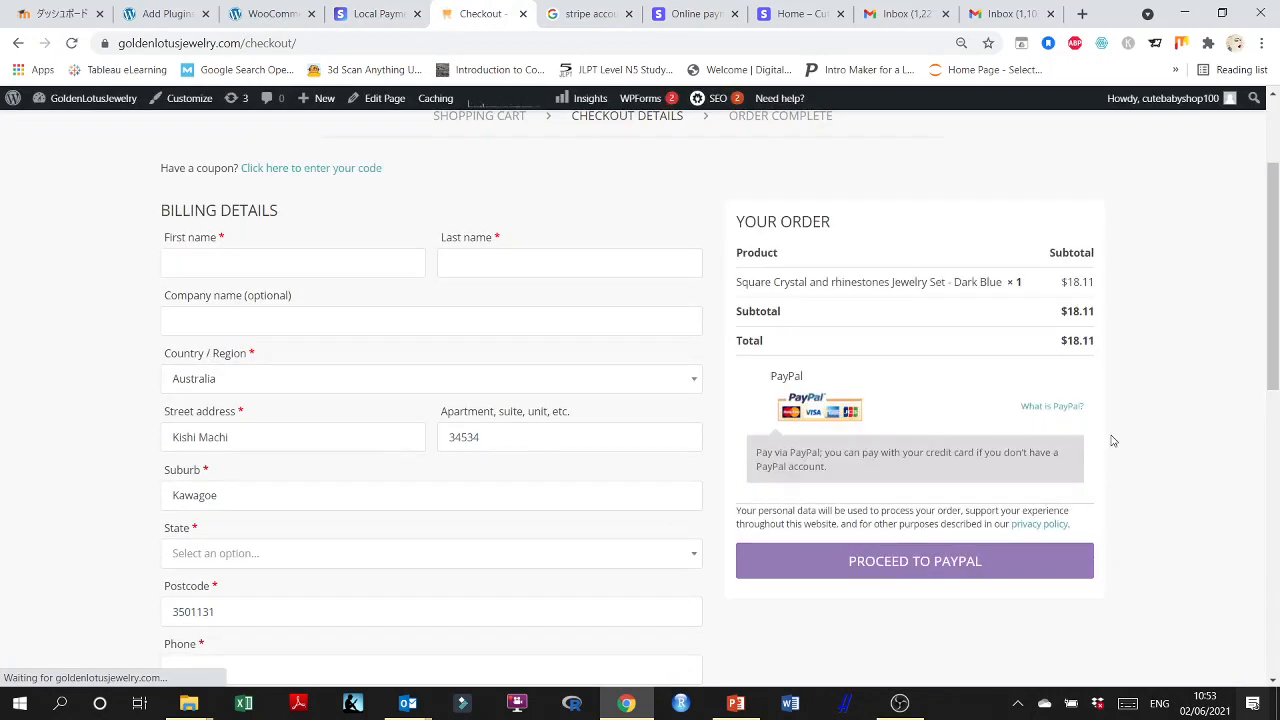
scroll(1111, 437, down, 1)
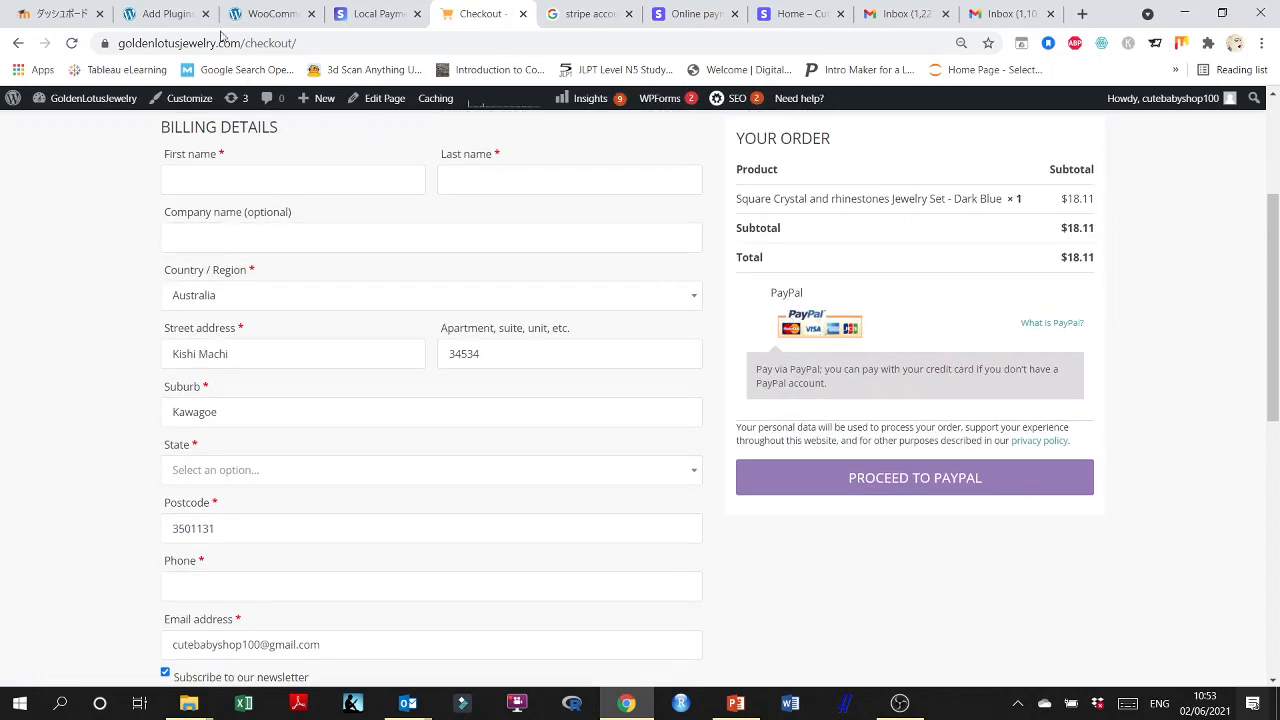
click(255, 10)
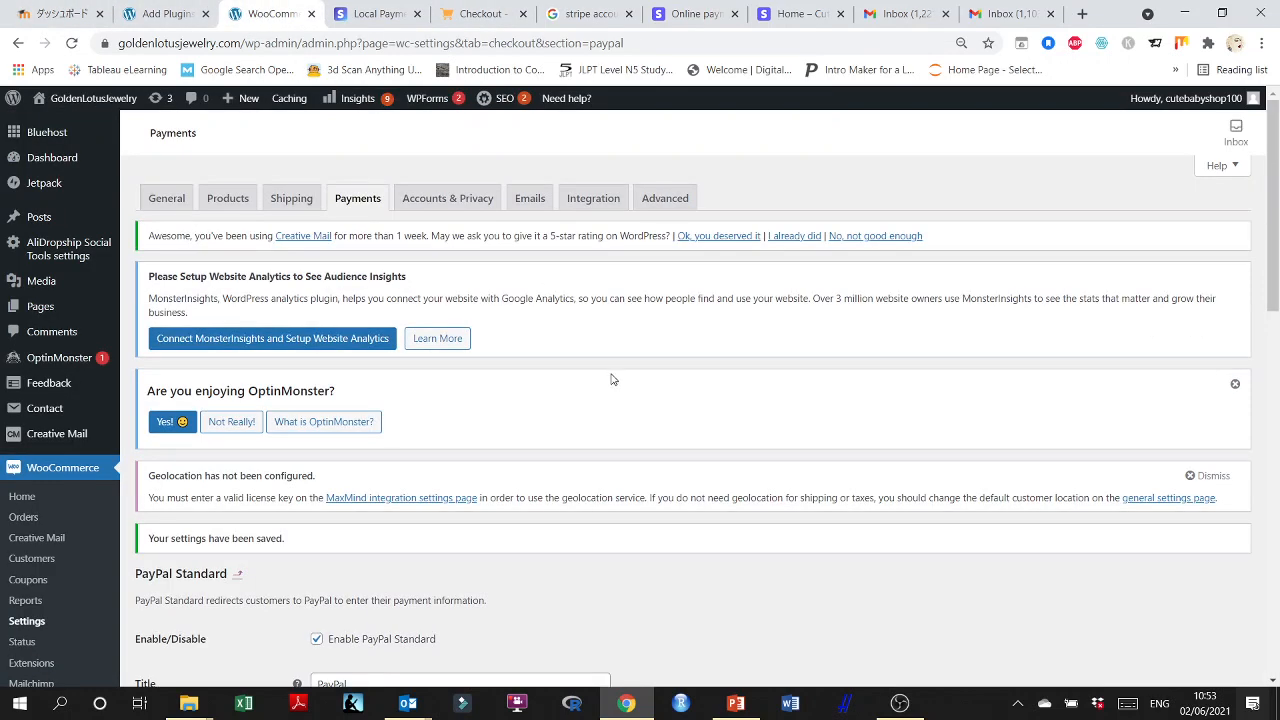
Review the PayPal Standard settings, including the enable option, PayPal email, sandbox, debug log and IPN notification options.
scroll(600, 375, down, 4)
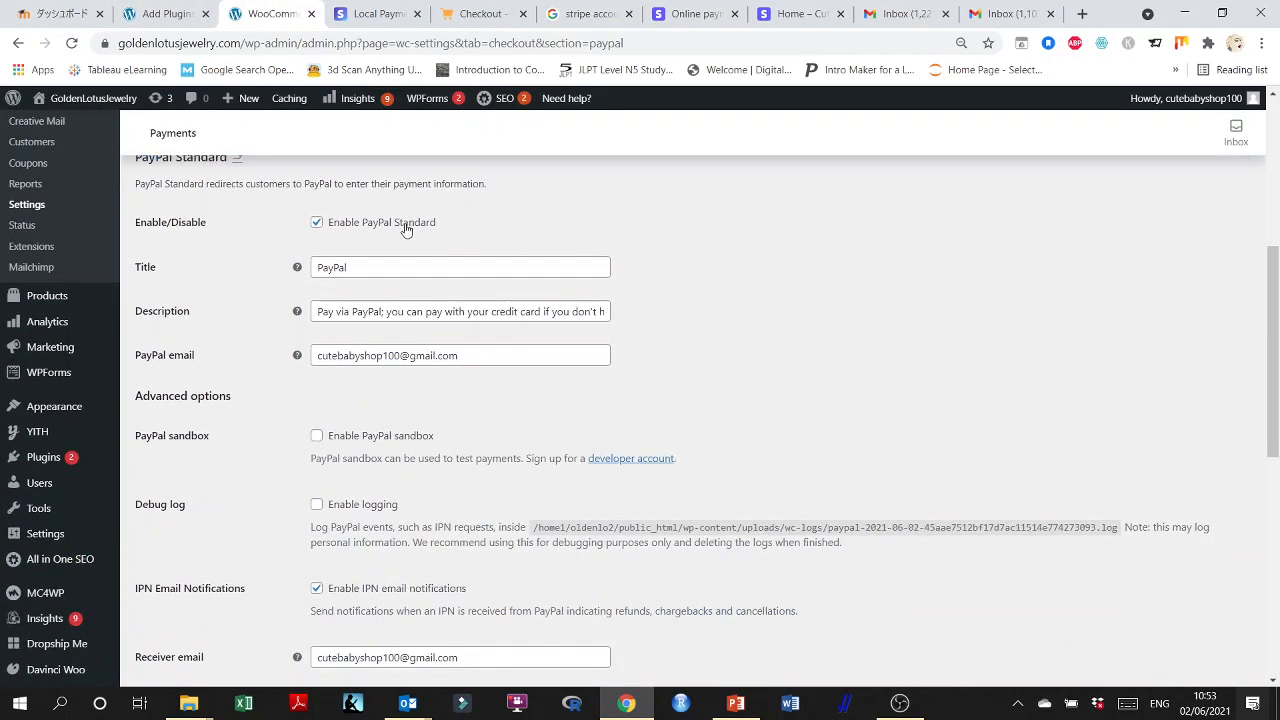
scroll(404, 240, down, 1)
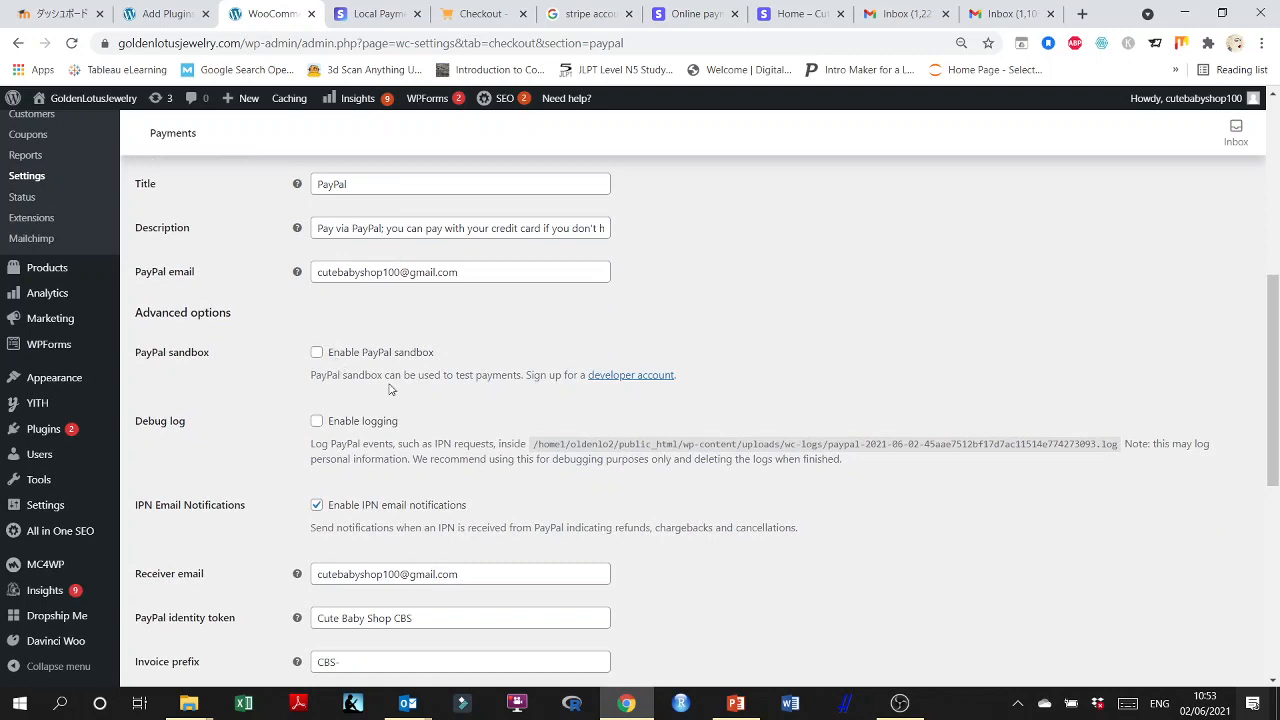
scroll(391, 389, up, 5)
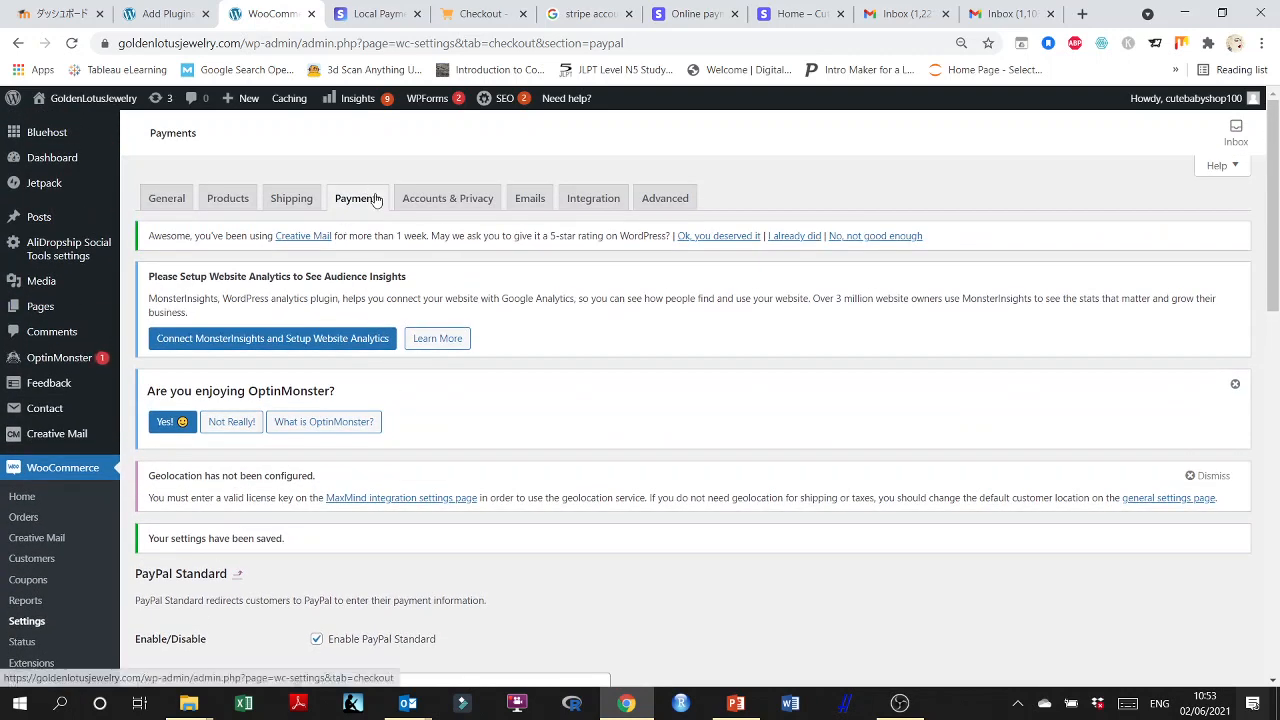
scroll(506, 437, down, 5)
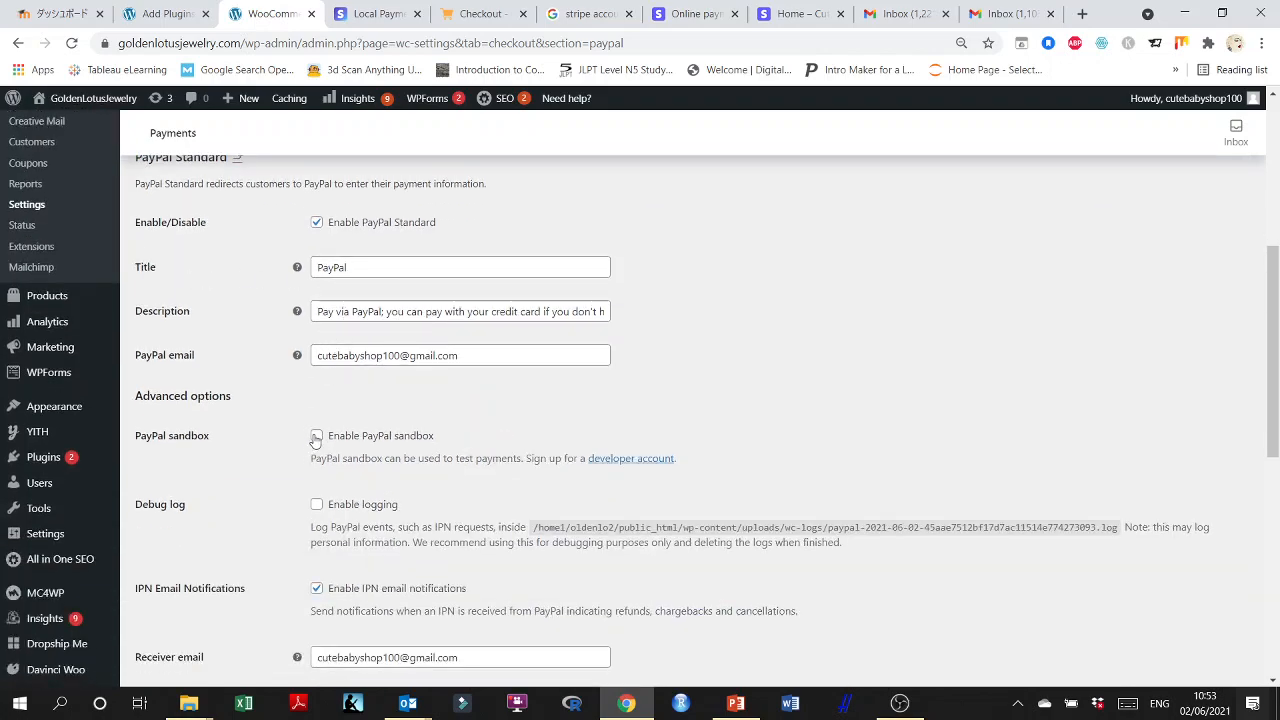
scroll(316, 440, down, 2)
scroll(414, 457, up, 6)
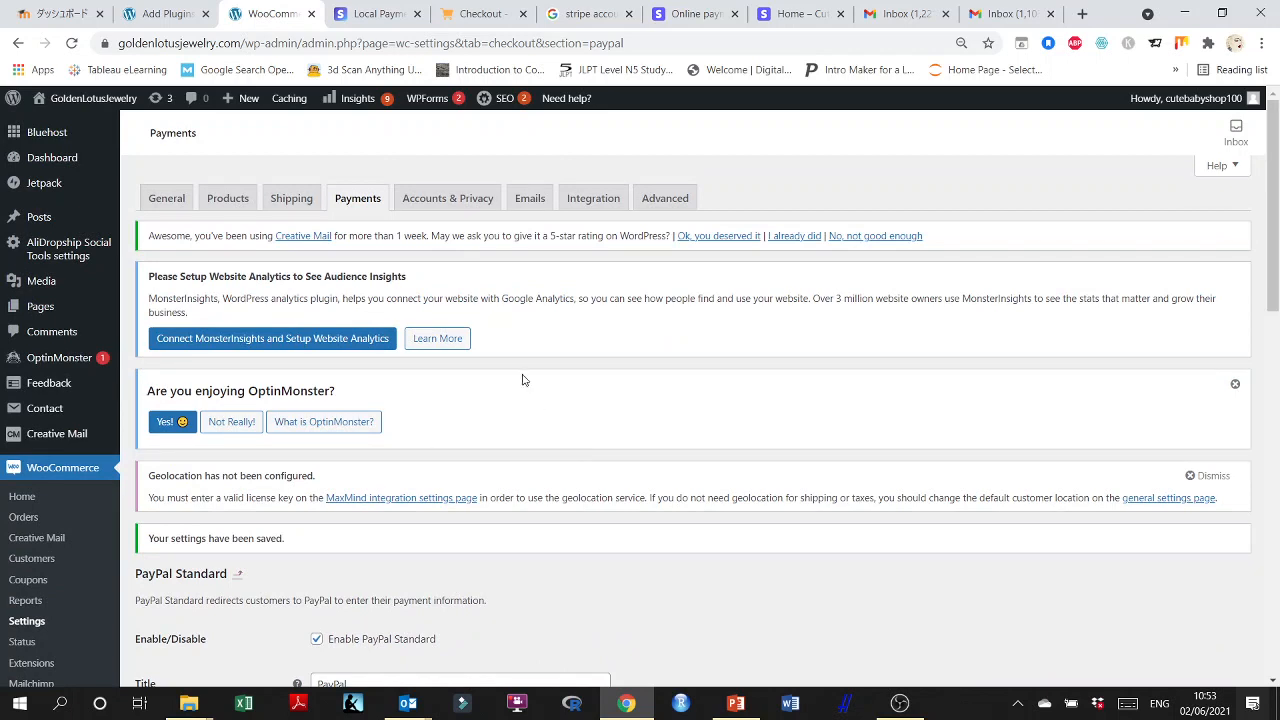
Return to the WooCommerce payment methods list, save the changes and check which methods are enabled.
click(364, 200)
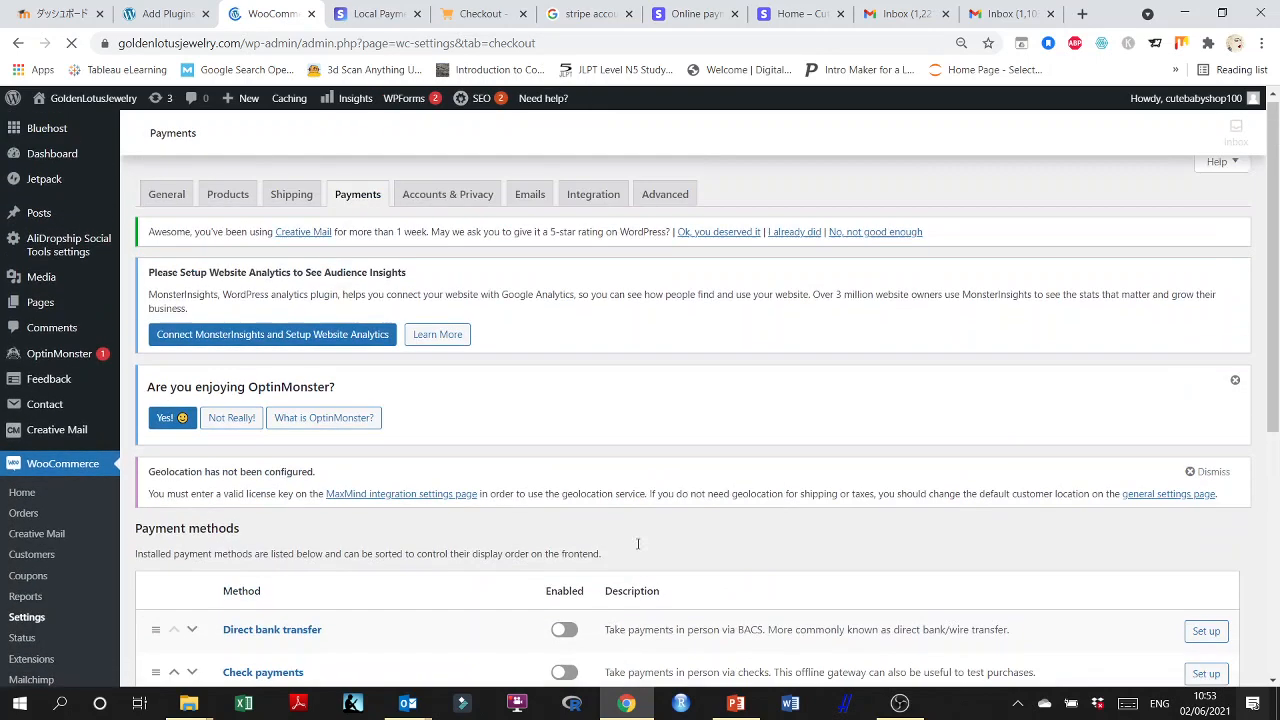
scroll(600, 570, down, 2)
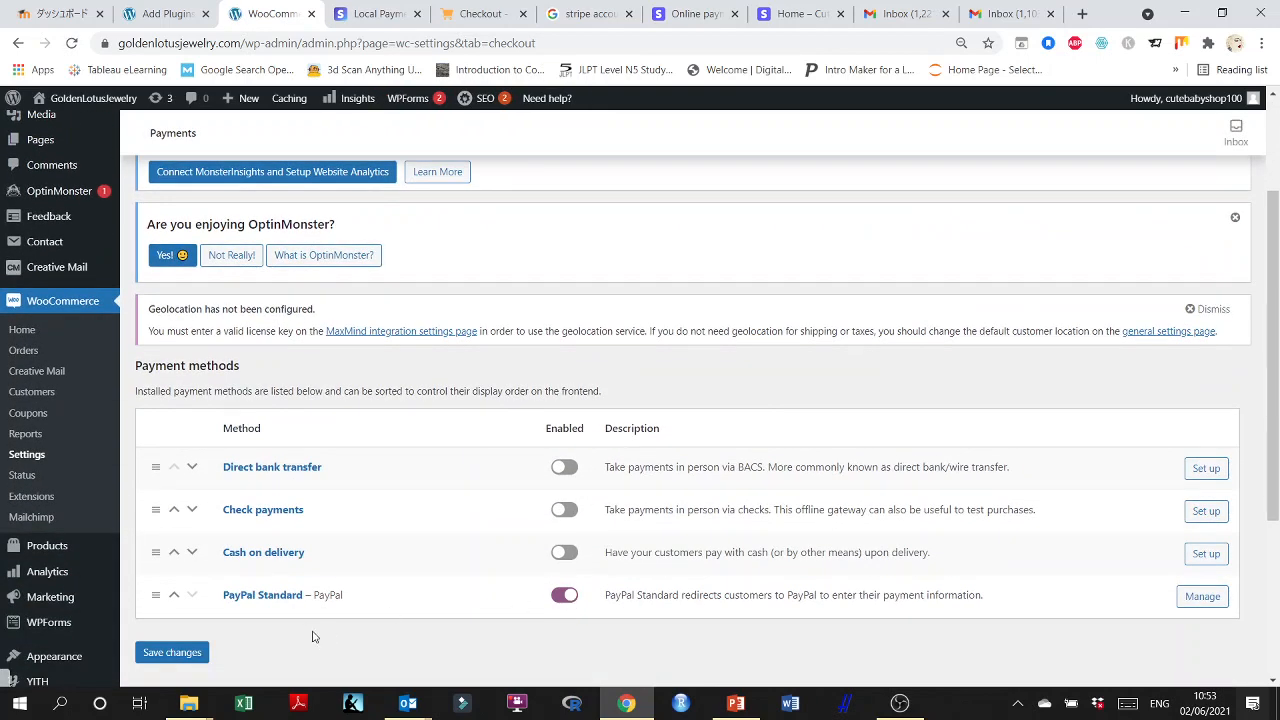
scroll(312, 637, down, 1)
click(174, 570)
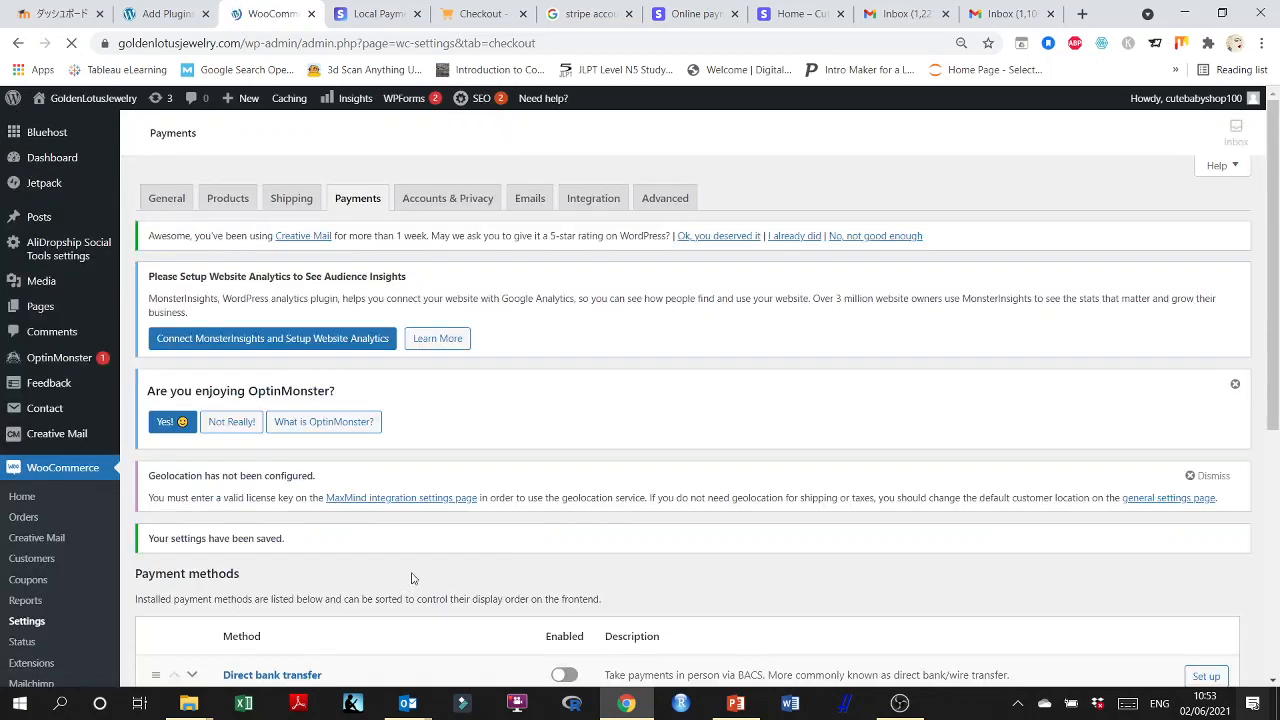
scroll(416, 577, down, 2)
scroll(320, 575, down, 1)
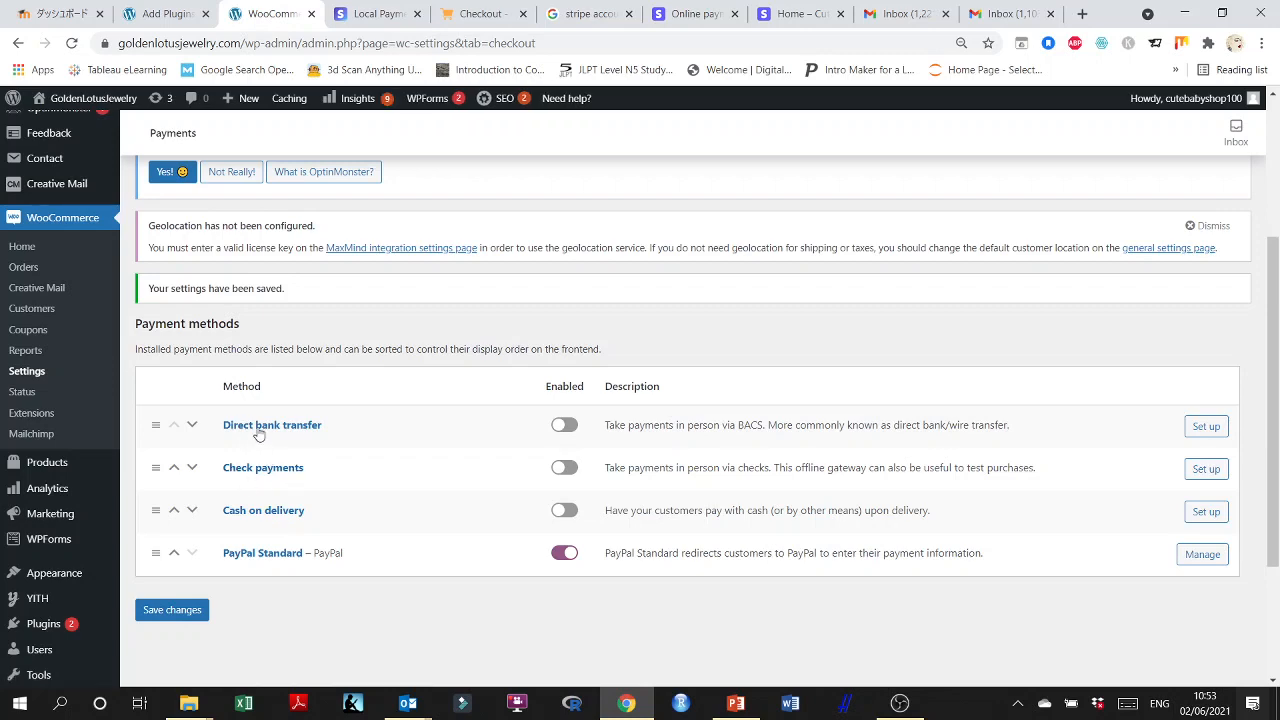
scroll(424, 452, up, 3)
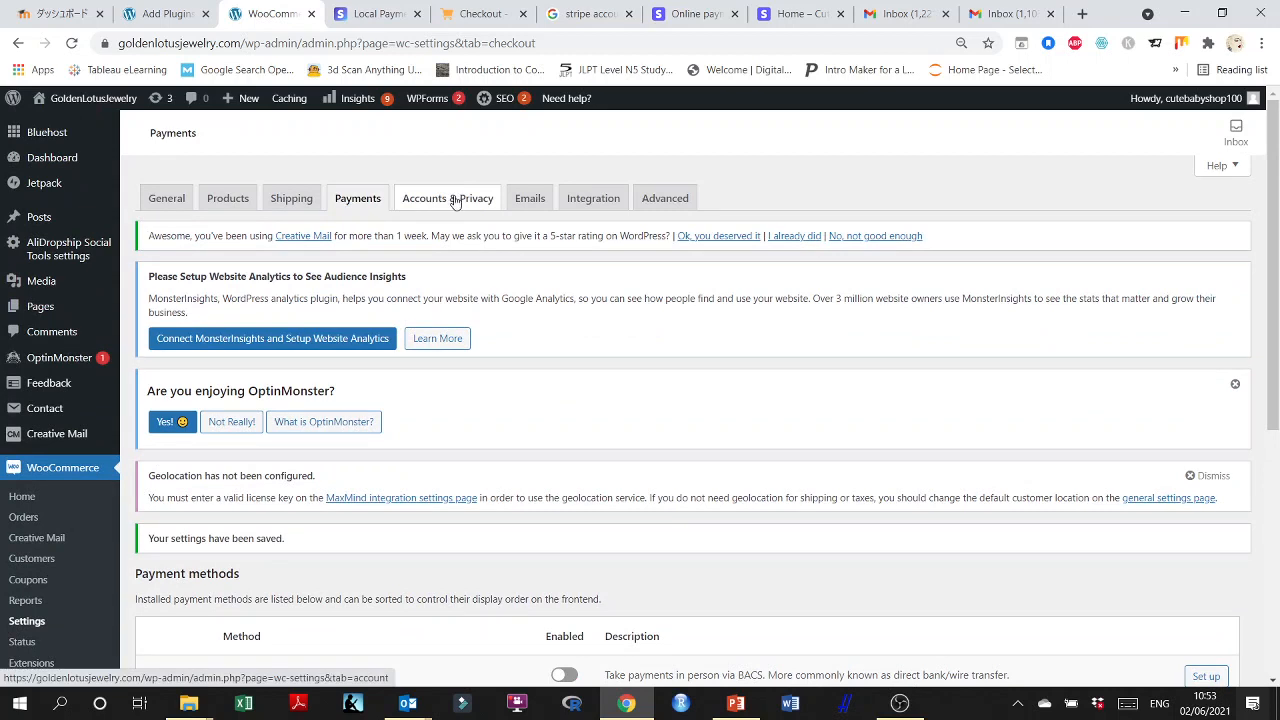
Open the WooCommerce email settings and examine the list of order and customer email notifications.
click(532, 200)
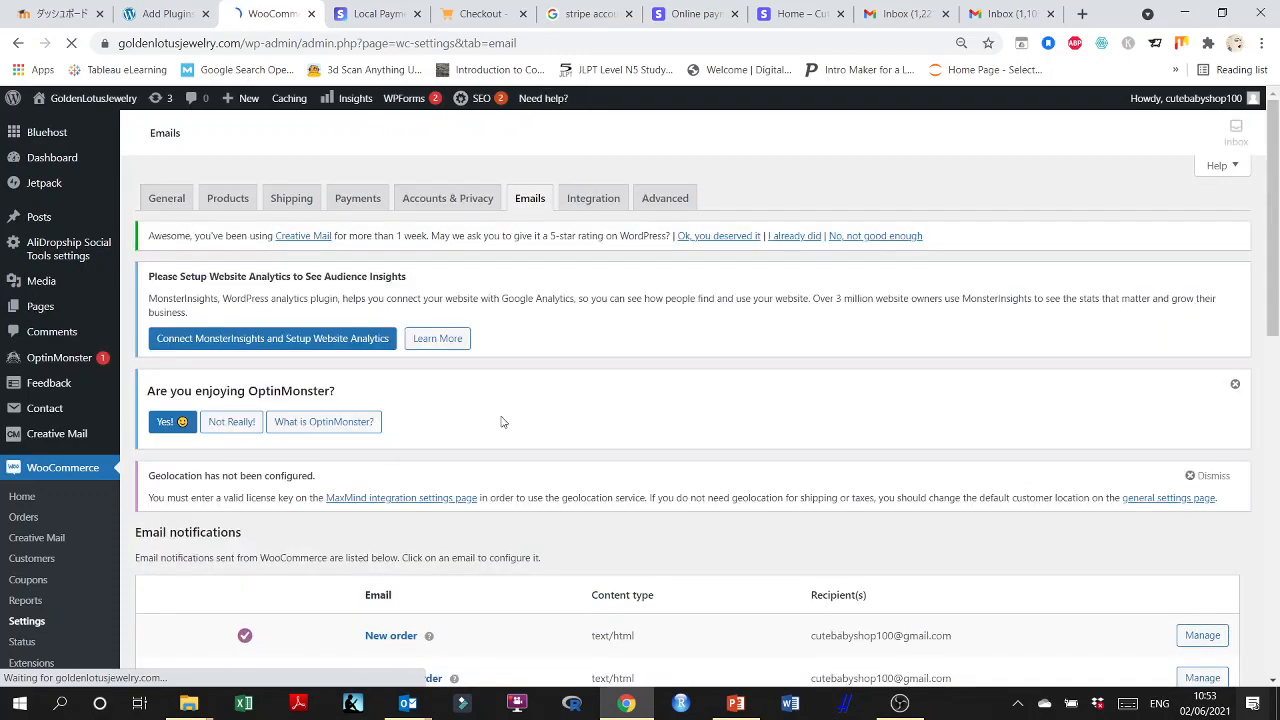
scroll(502, 425, down, 2)
scroll(506, 430, down, 2)
scroll(527, 423, down, 3)
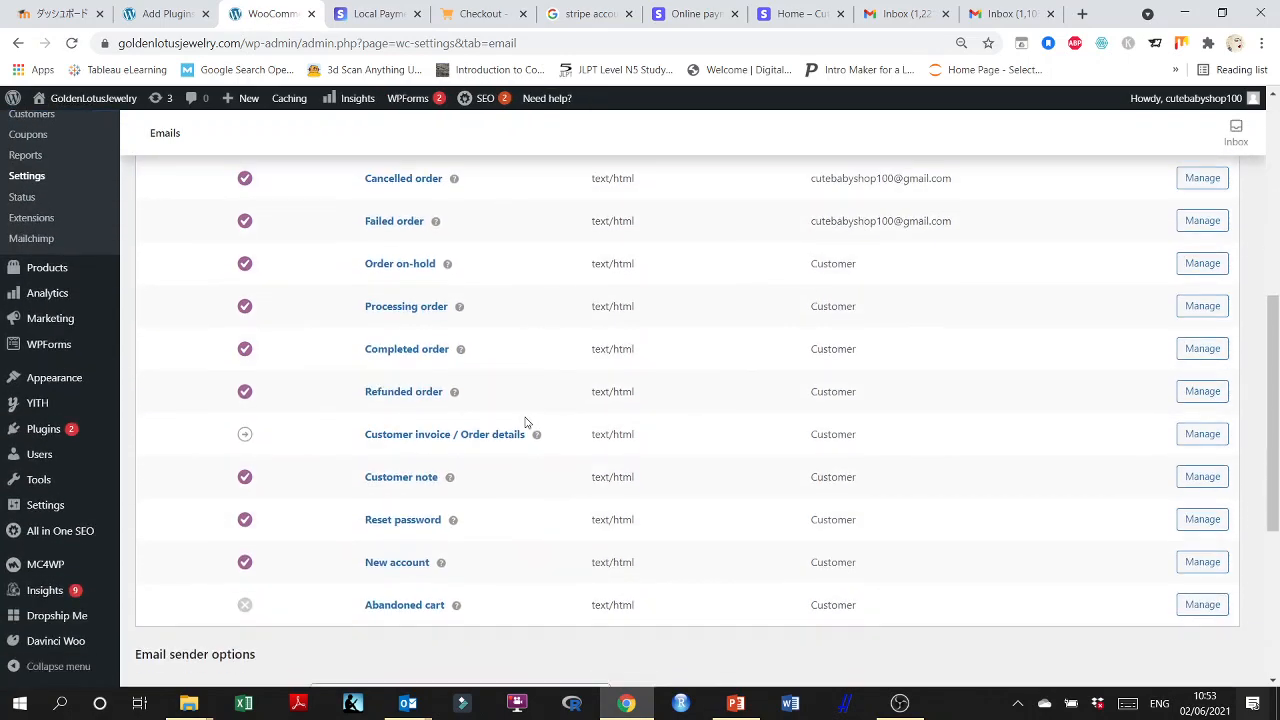
scroll(527, 423, up, 3)
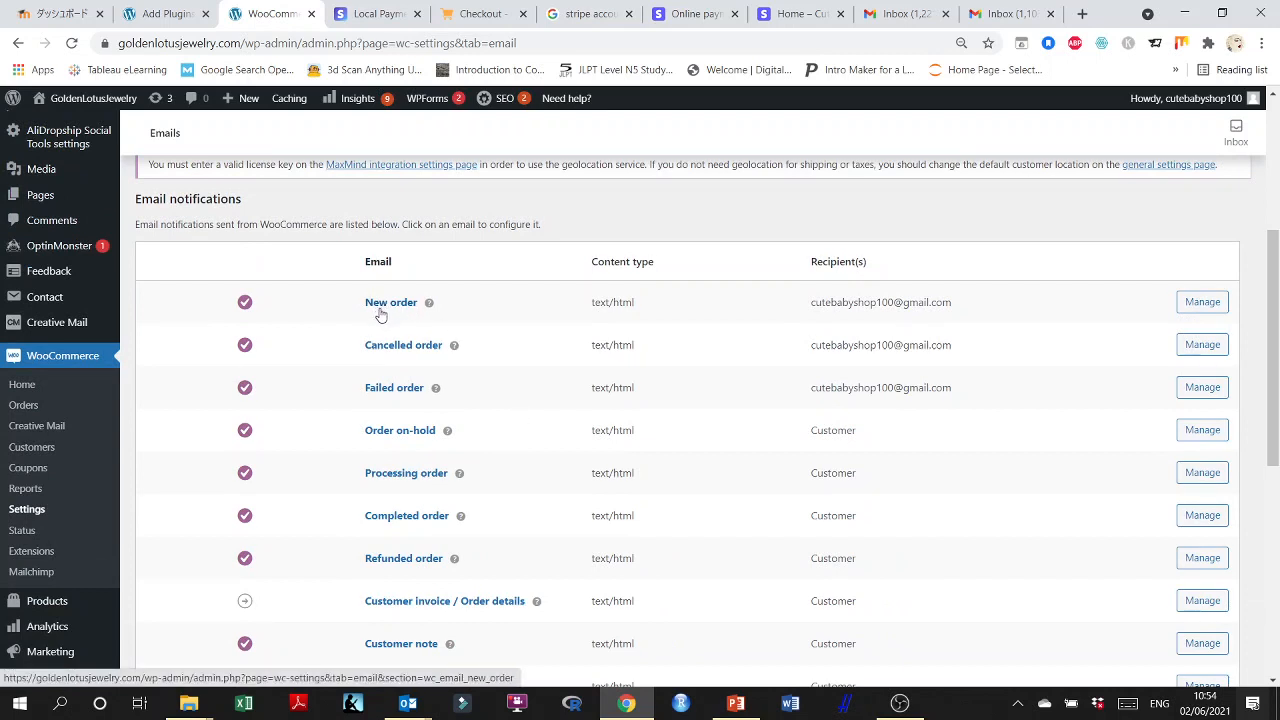
Open the New order email notification and review its recipient, subject, heading, additional content and email type.
click(1201, 303)
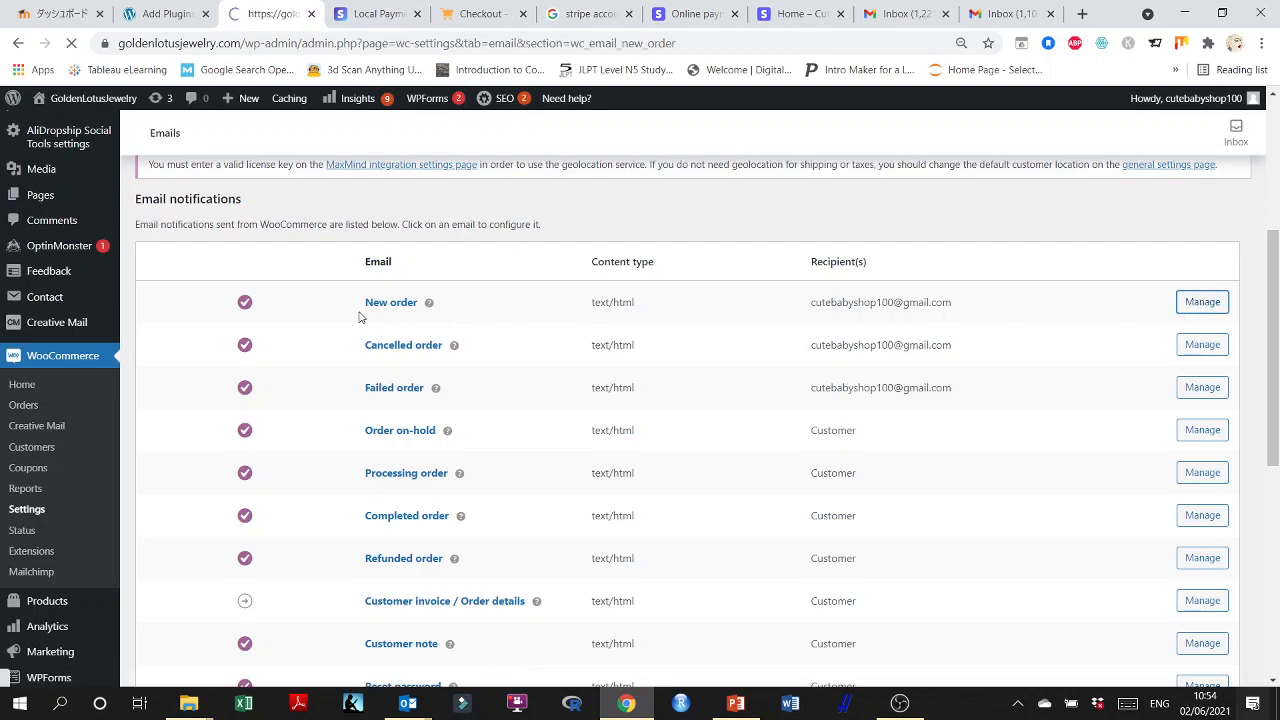
scroll(420, 400, down, 1)
scroll(420, 400, down, 3)
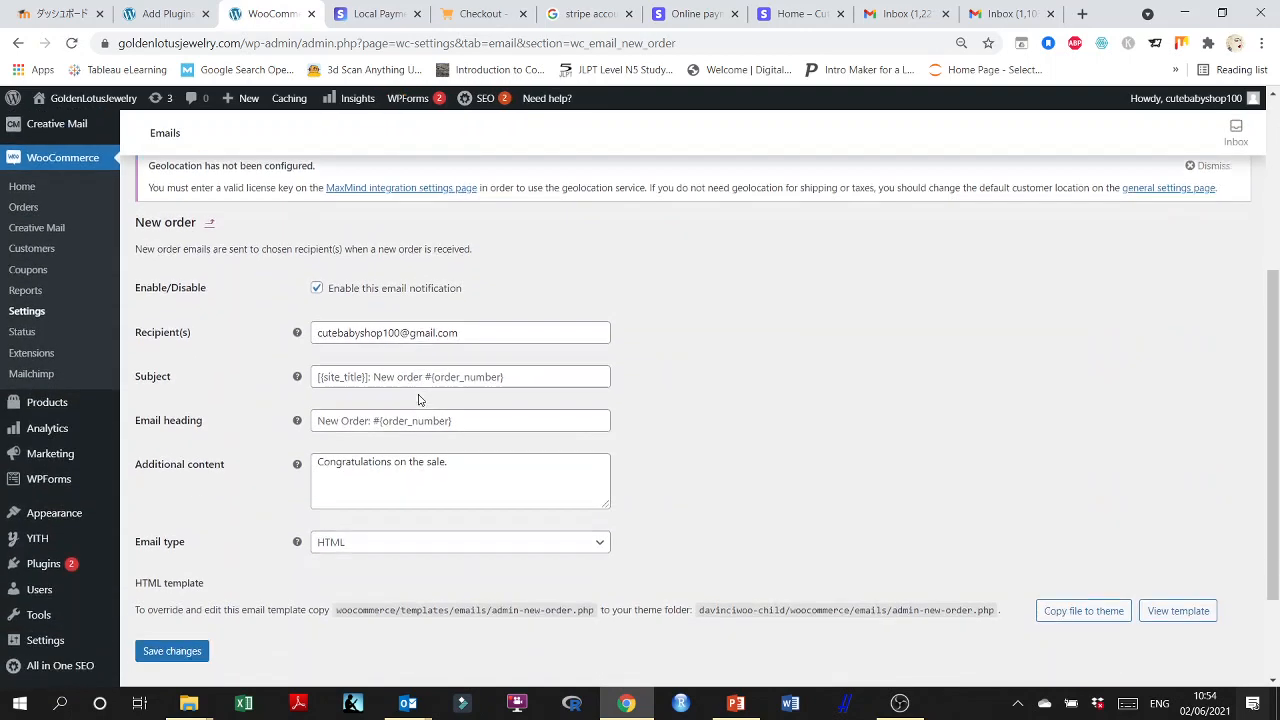
scroll(352, 360, down, 1)
scroll(330, 380, down, 1)
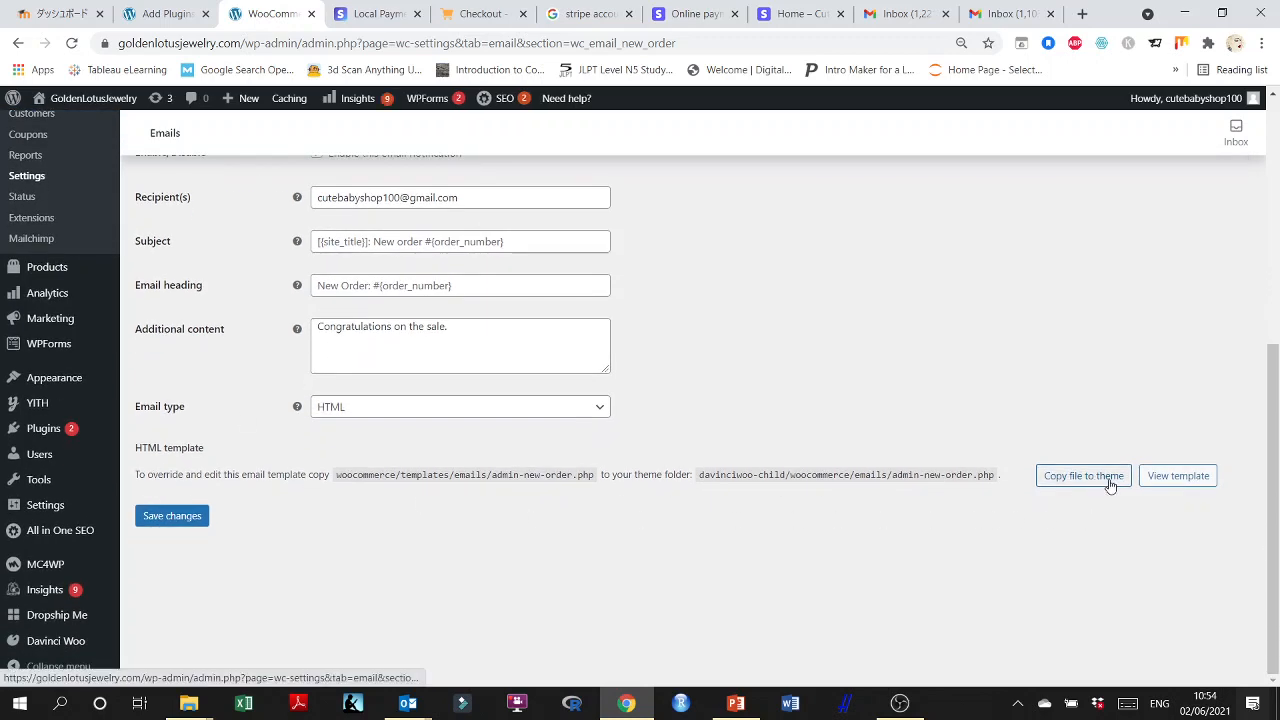
Display the New order email's HTML template and copy the template file to the theme.
click(1177, 478)
scroll(674, 503, down, 5)
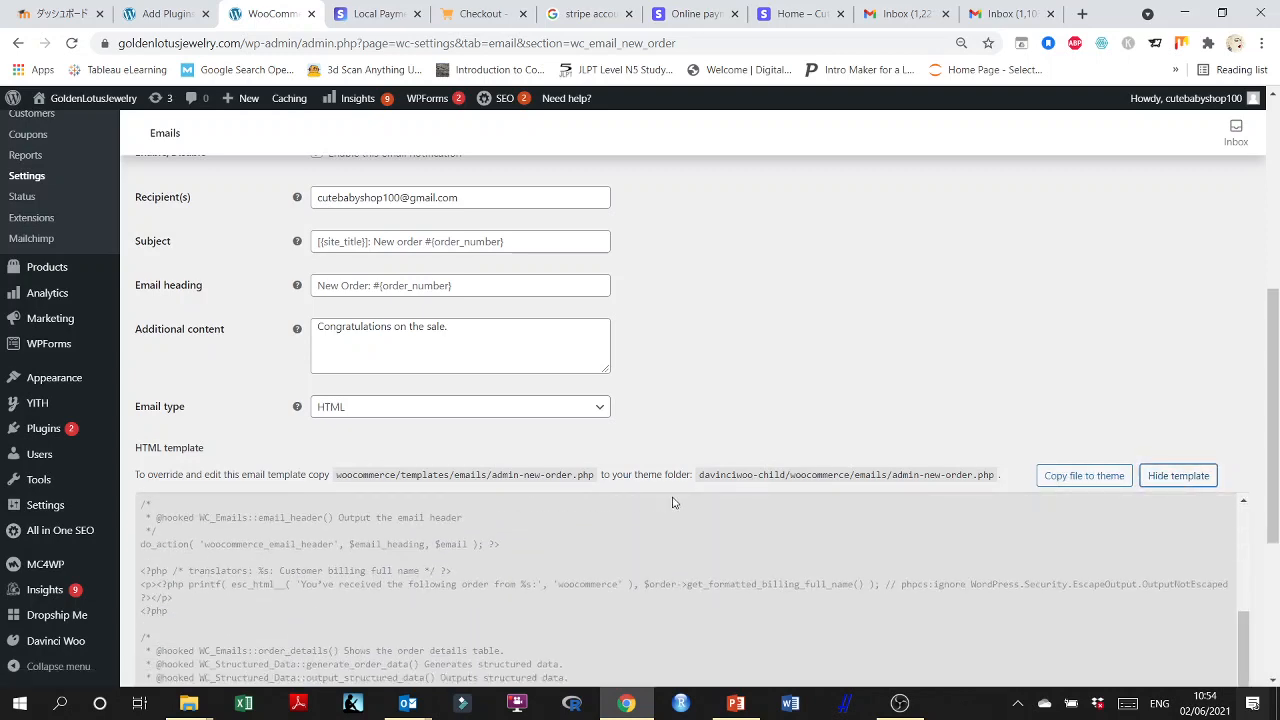
click(1075, 477)
scroll(977, 466, down, 3)
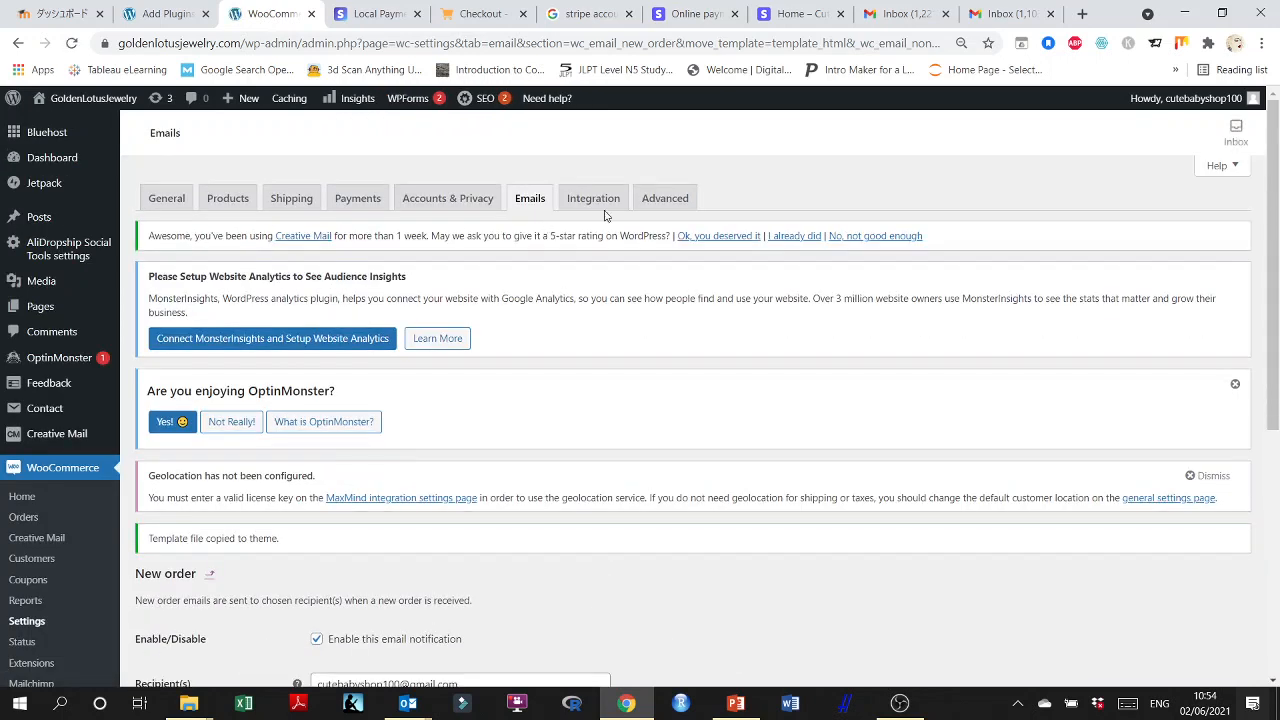
Open the WooCommerce integration settings and review the MaxMind Geolocation license key and database file path fields.
click(593, 205)
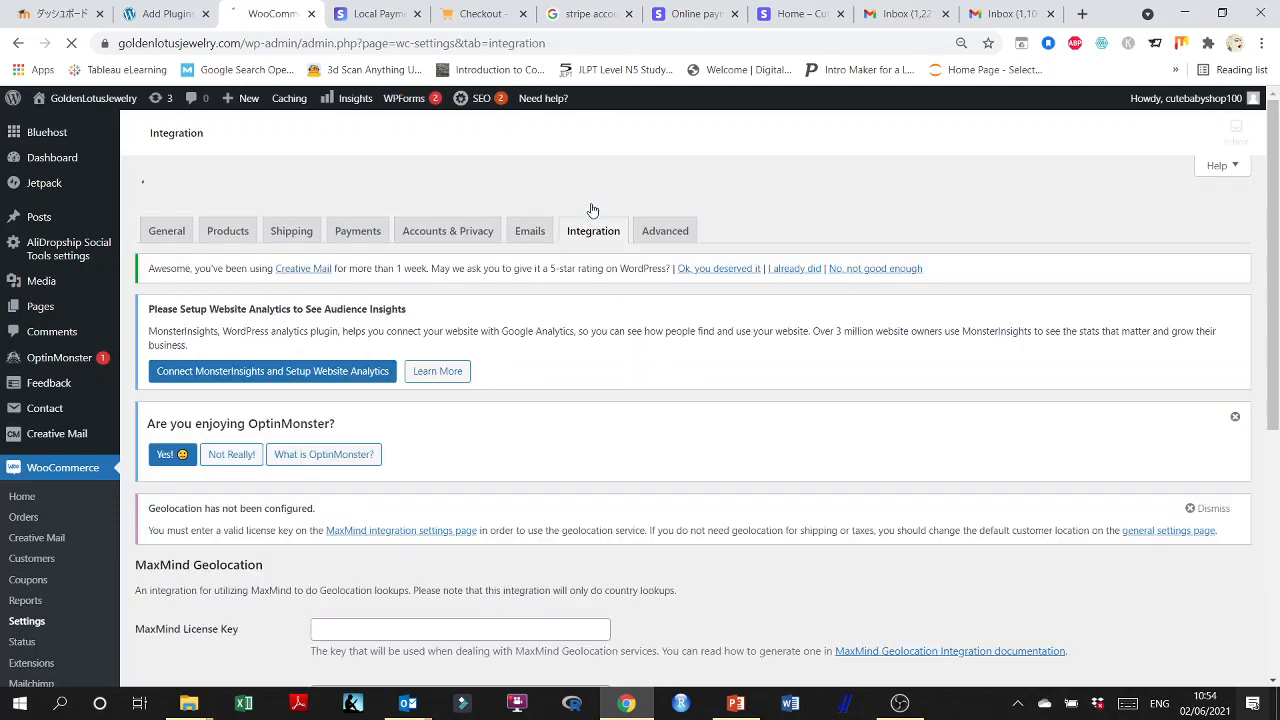
scroll(575, 345, down, 2)
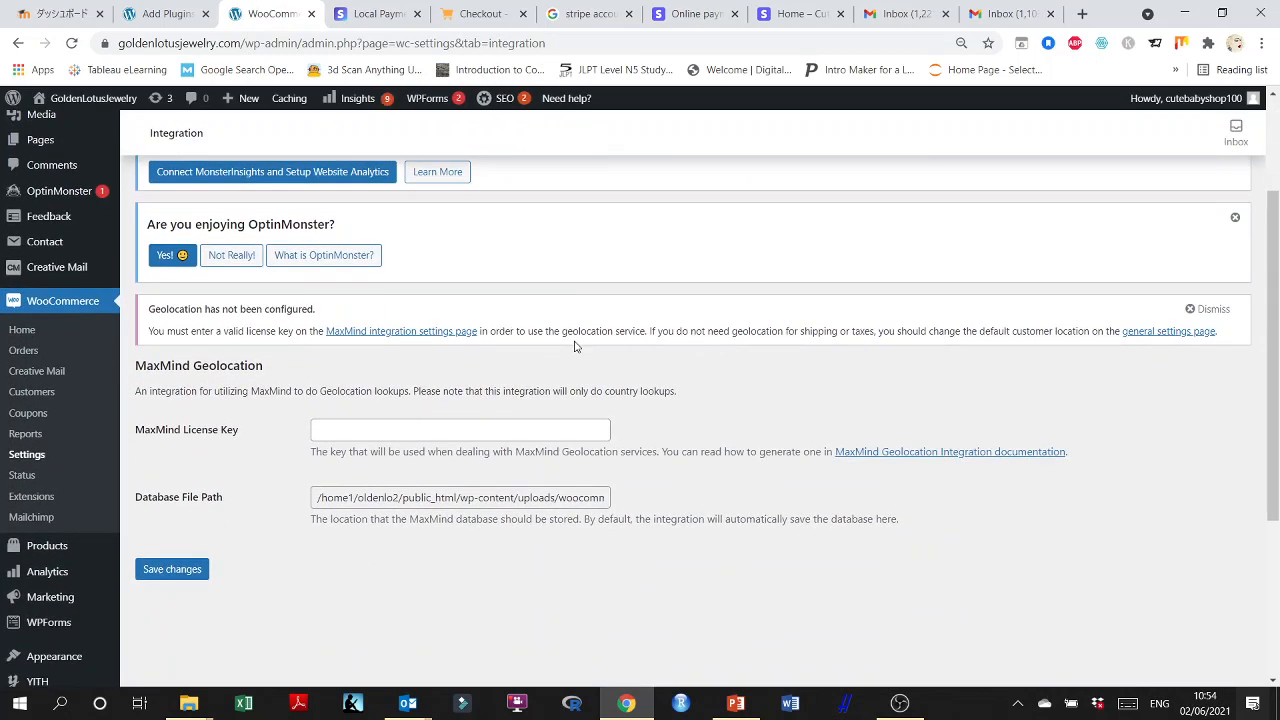
scroll(575, 345, up, 2)
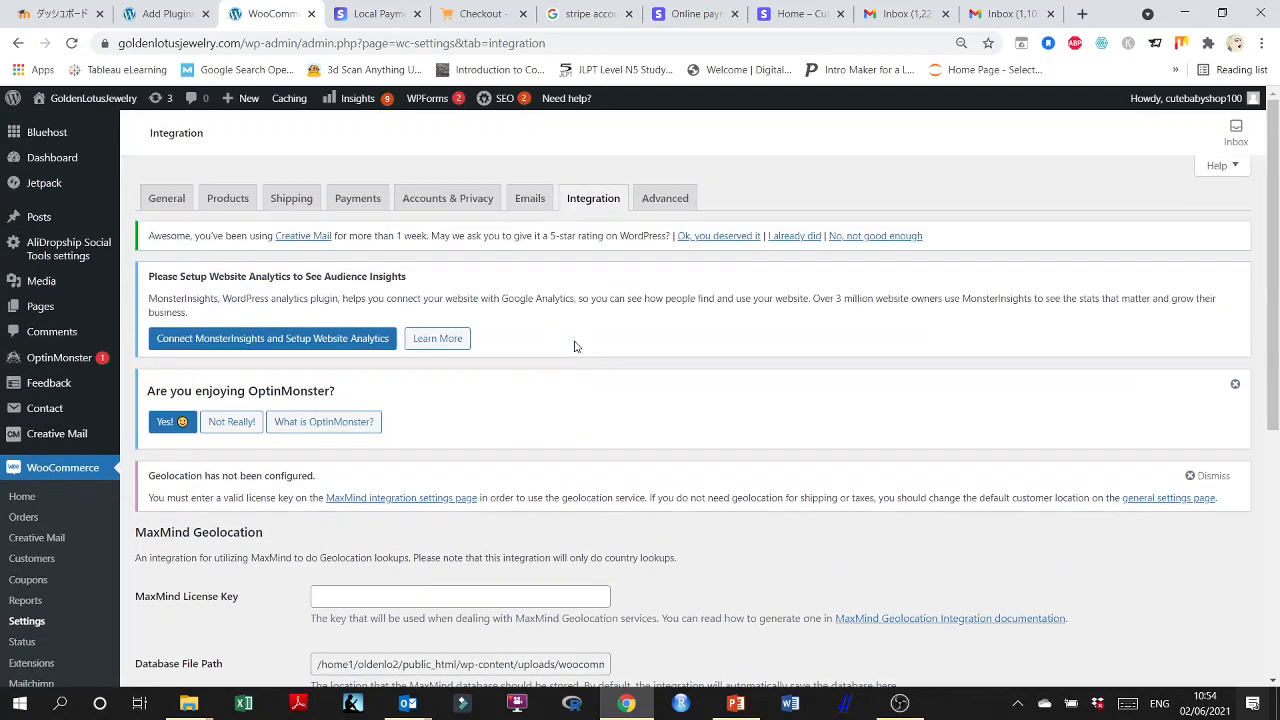
Open the advanced WooCommerce settings and review the cart, checkout and account page assignments and the checkout endpoints.
click(659, 200)
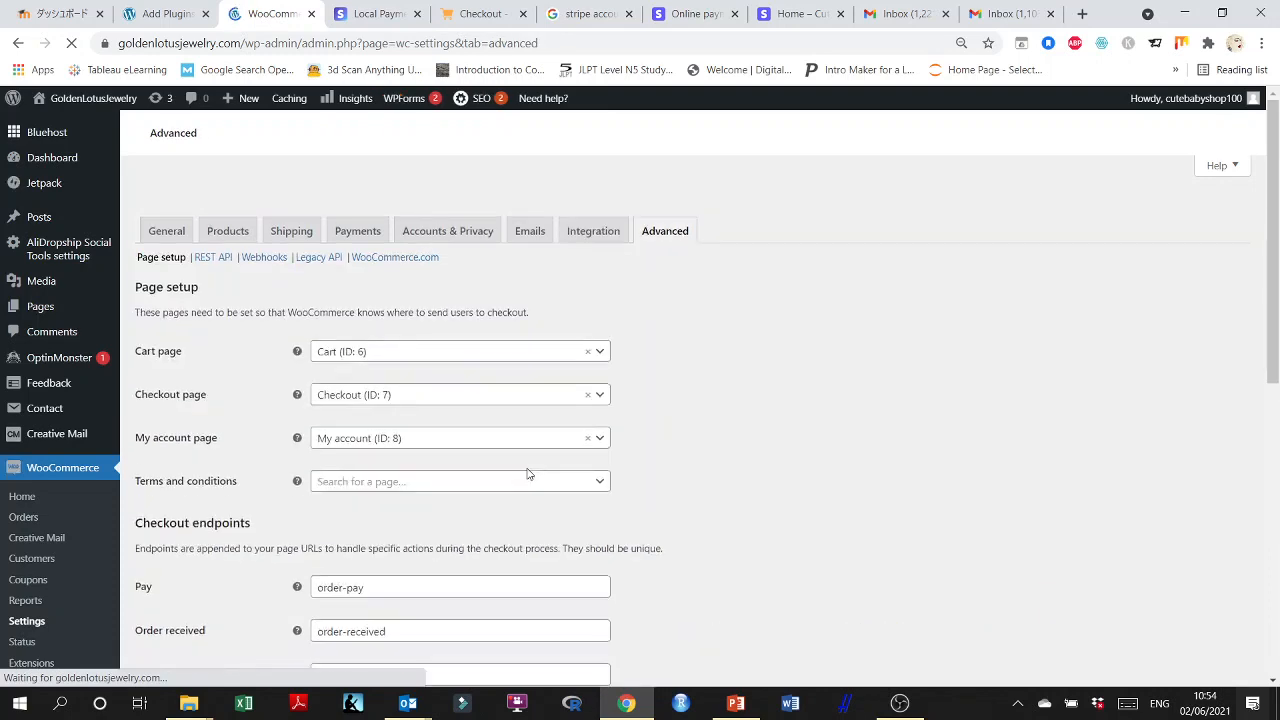
scroll(529, 474, down, 1)
scroll(529, 474, down, 2)
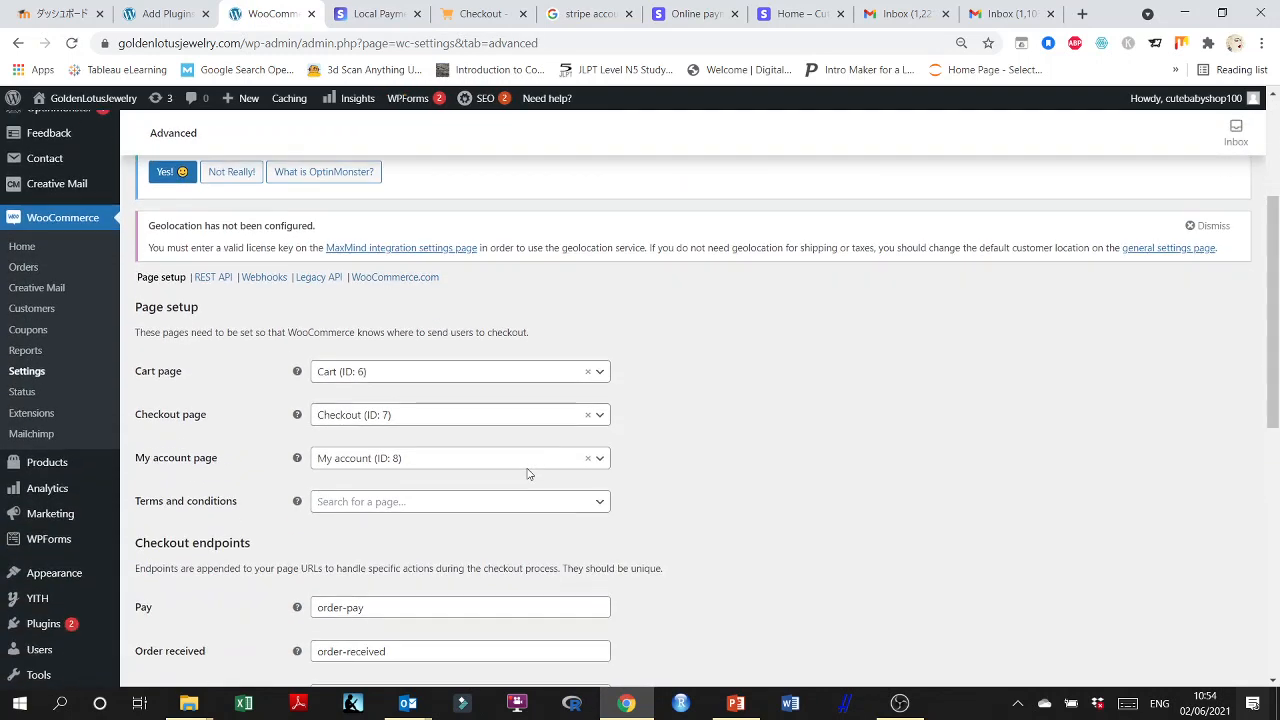
scroll(178, 352, down, 1)
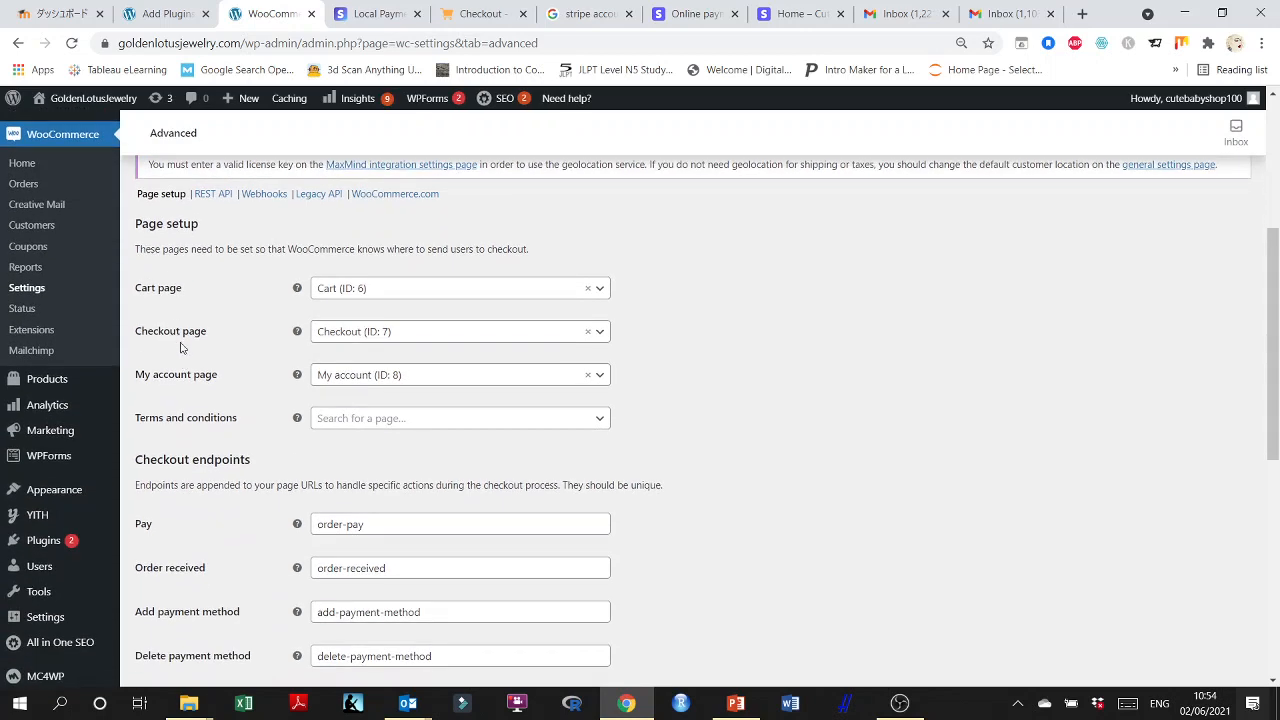
scroll(190, 416, down, 2)
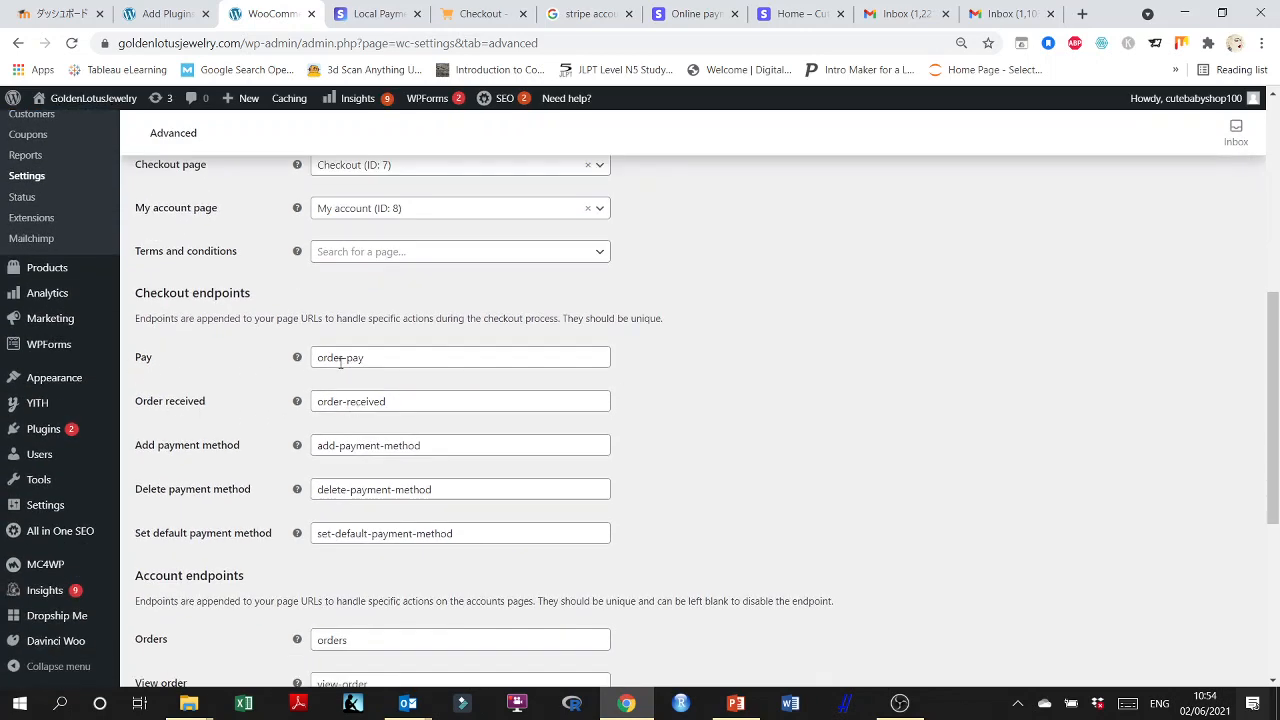
scroll(170, 405, down, 1)
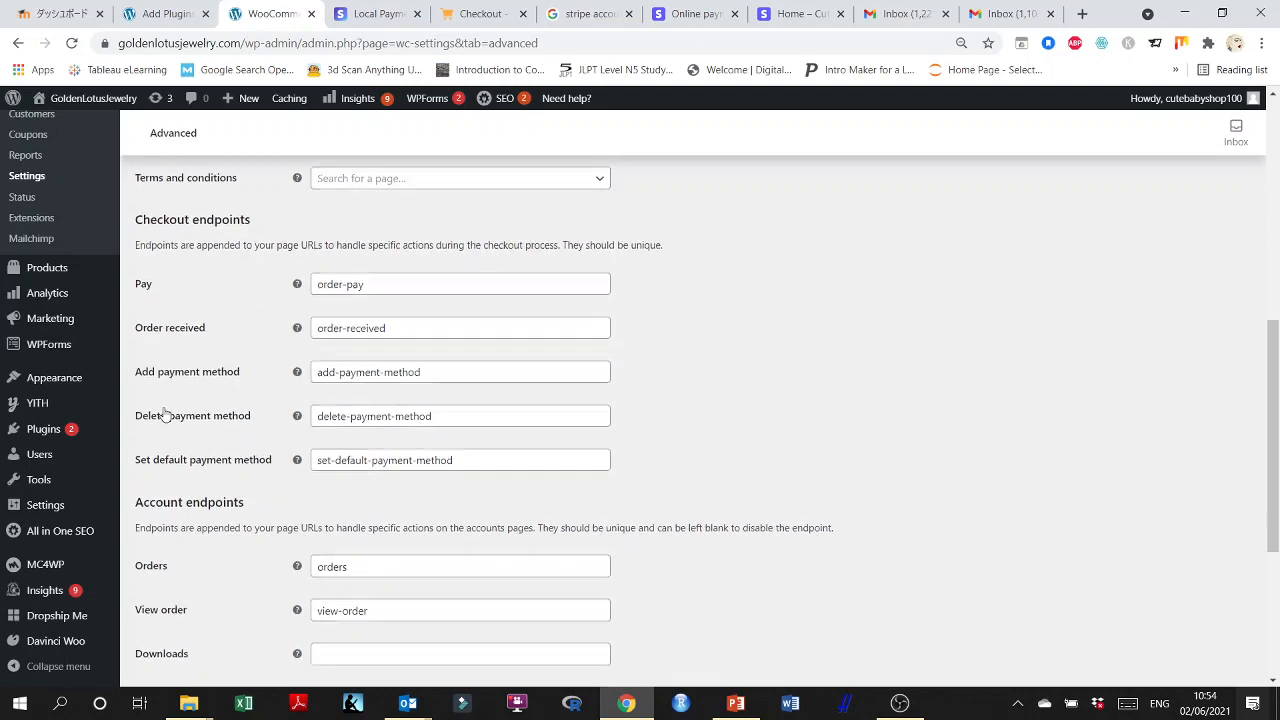
scroll(165, 365, down, 1)
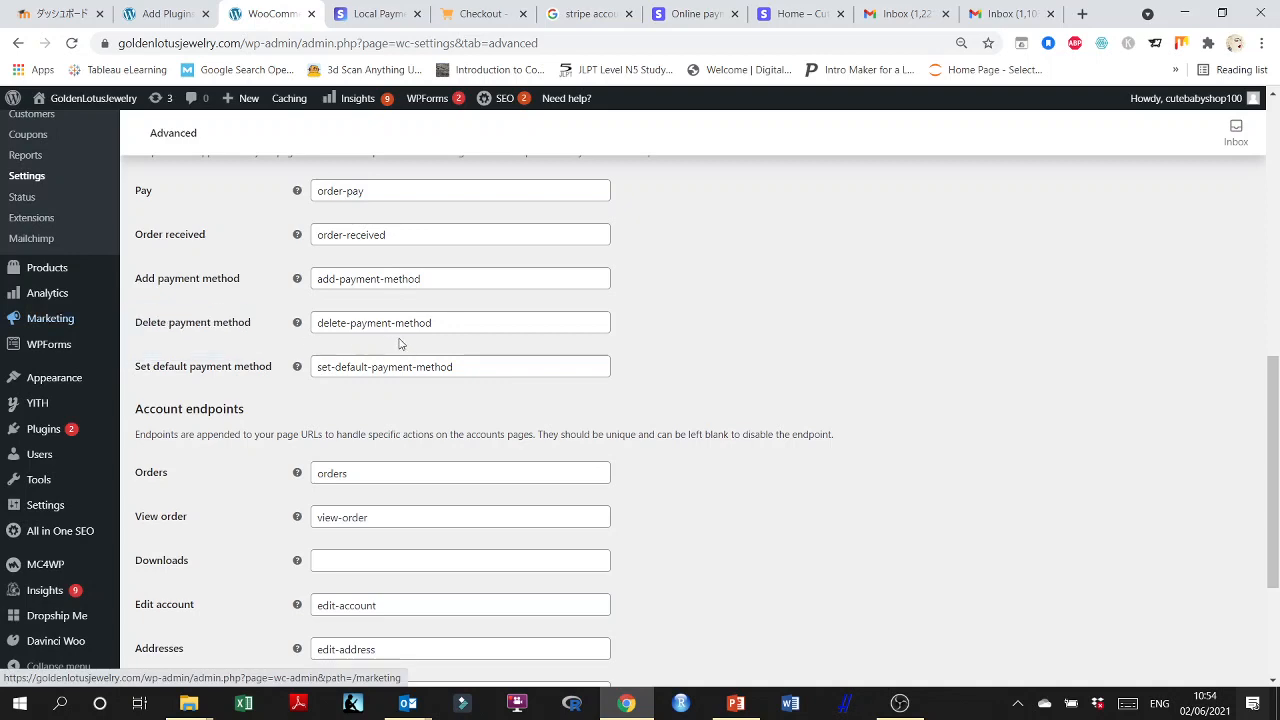
Review the account endpoints from Orders through Logout, and return to the WooCommerce payment methods.
scroll(349, 289, down, 1)
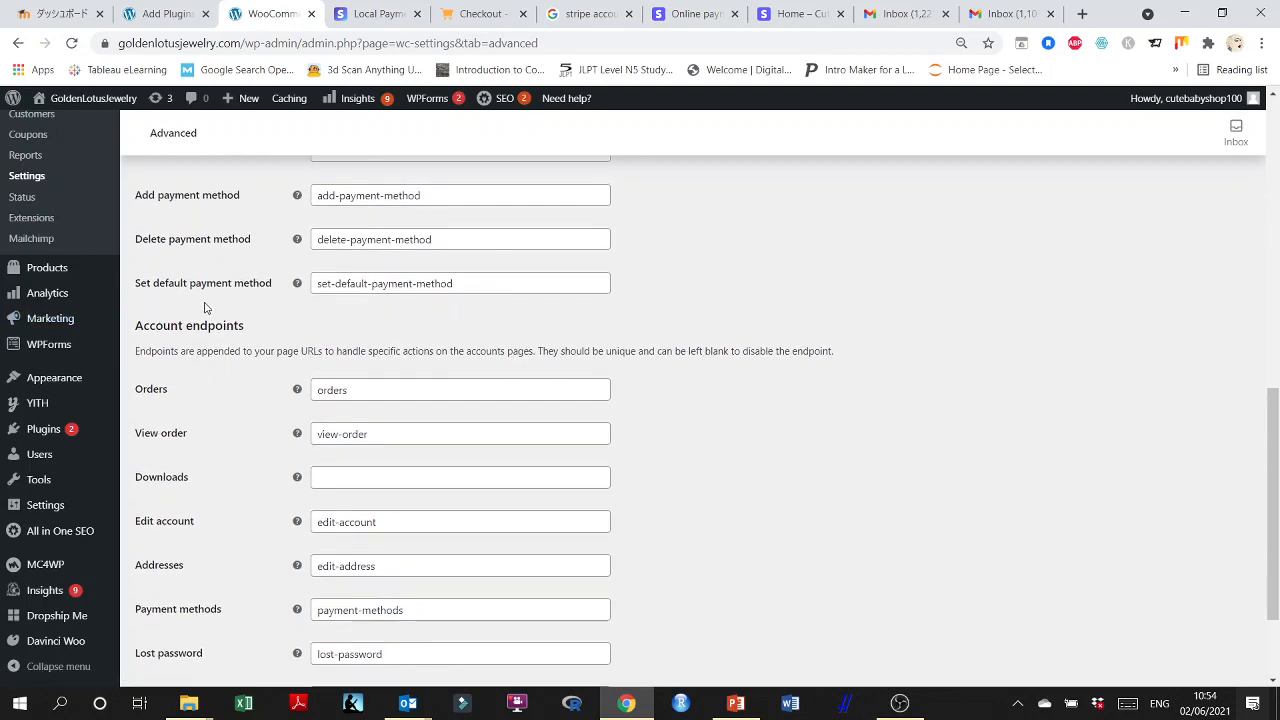
scroll(231, 377, down, 1)
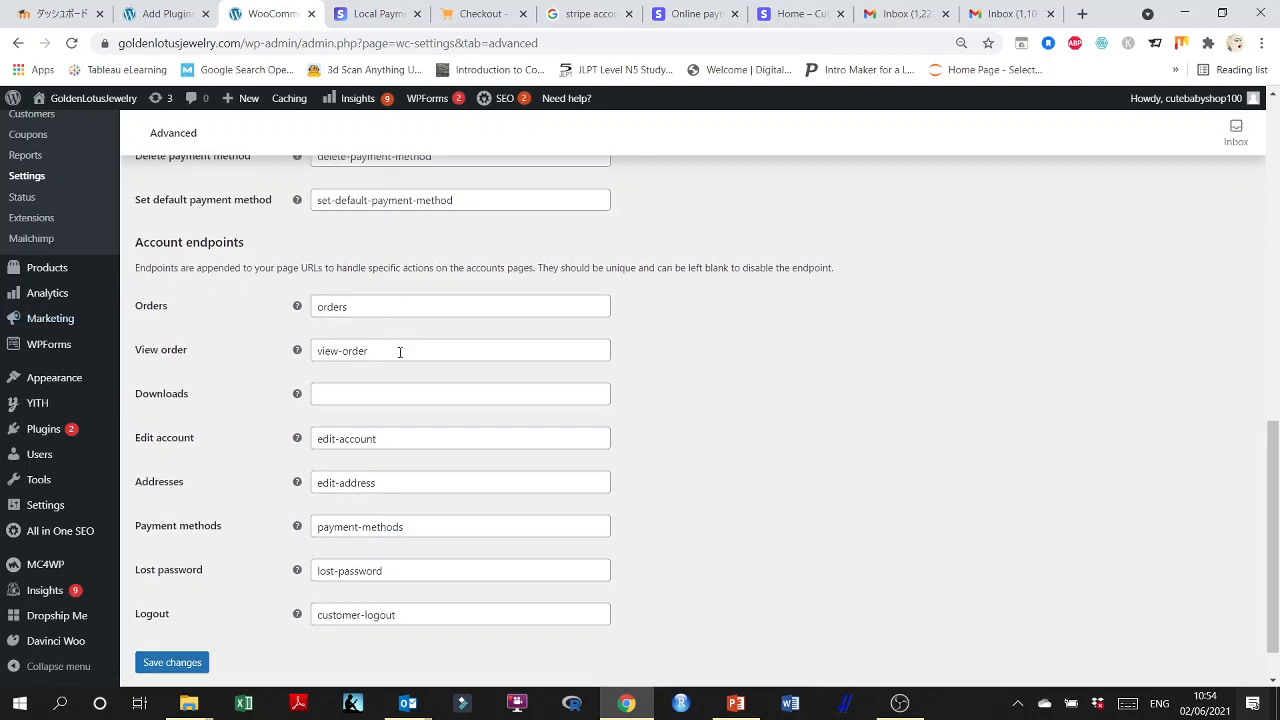
click(336, 389)
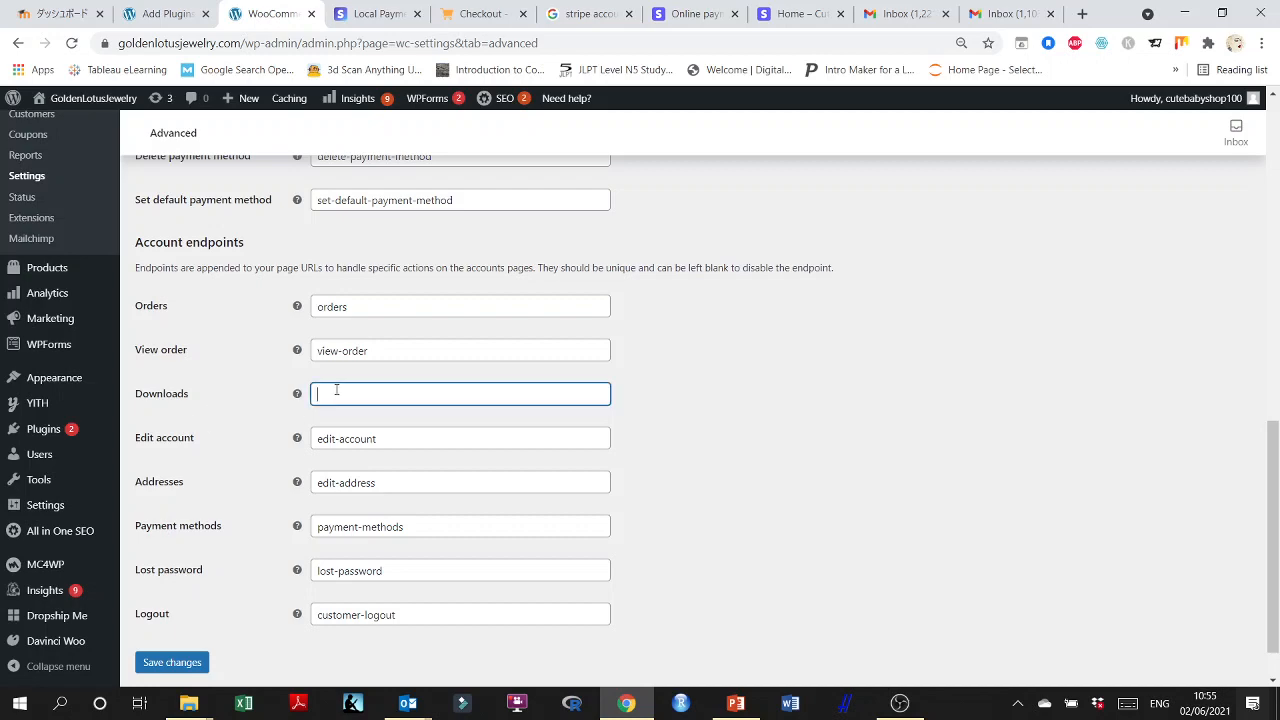
scroll(449, 389, down, 1)
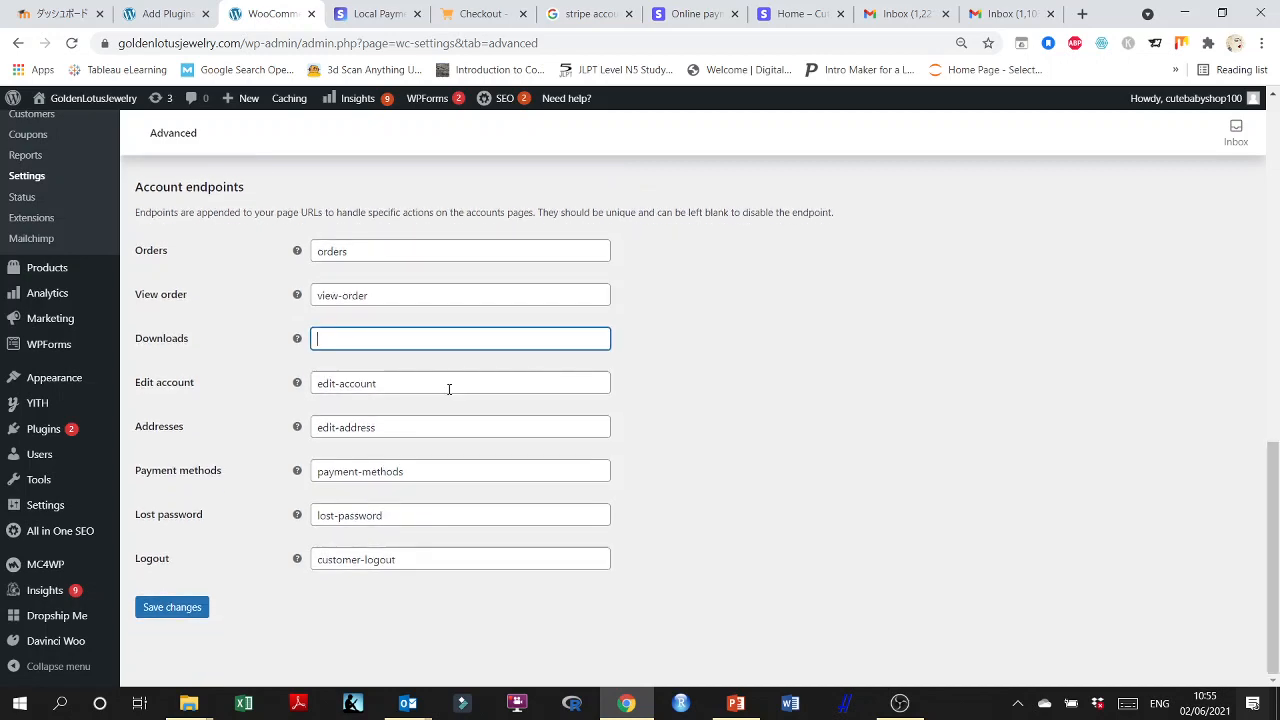
scroll(497, 414, up, 10)
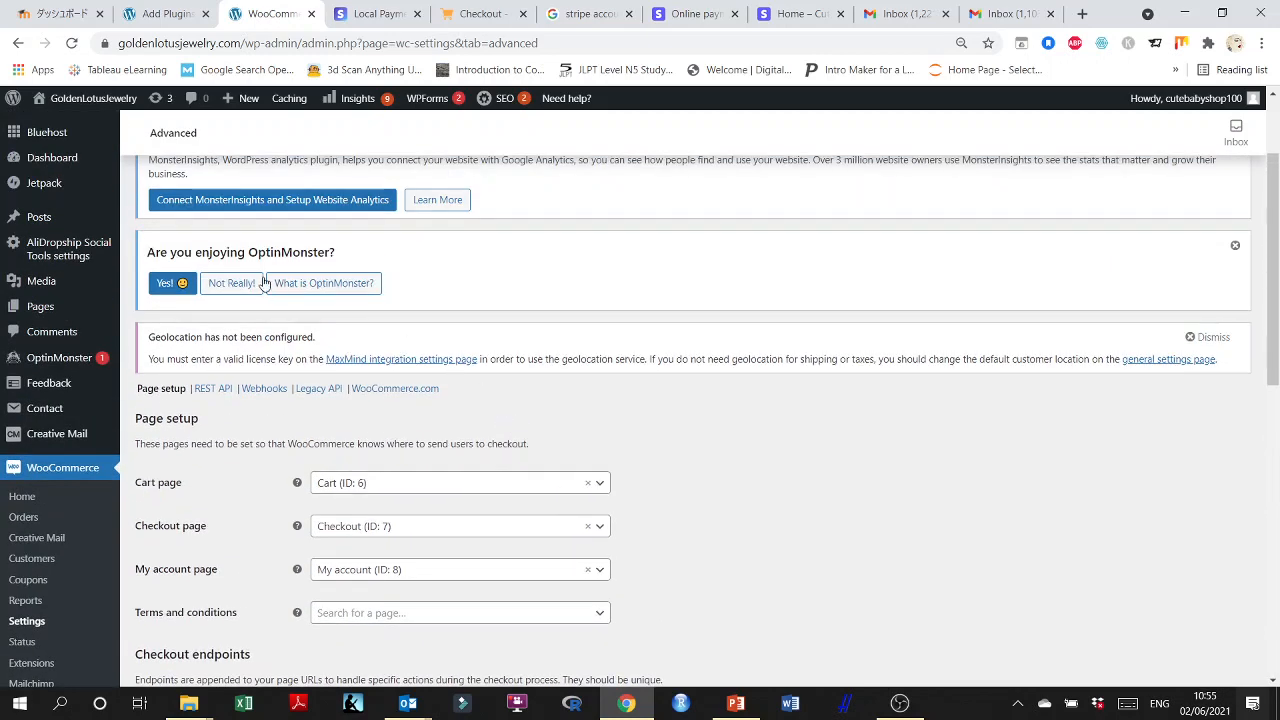
scroll(591, 432, up, 2)
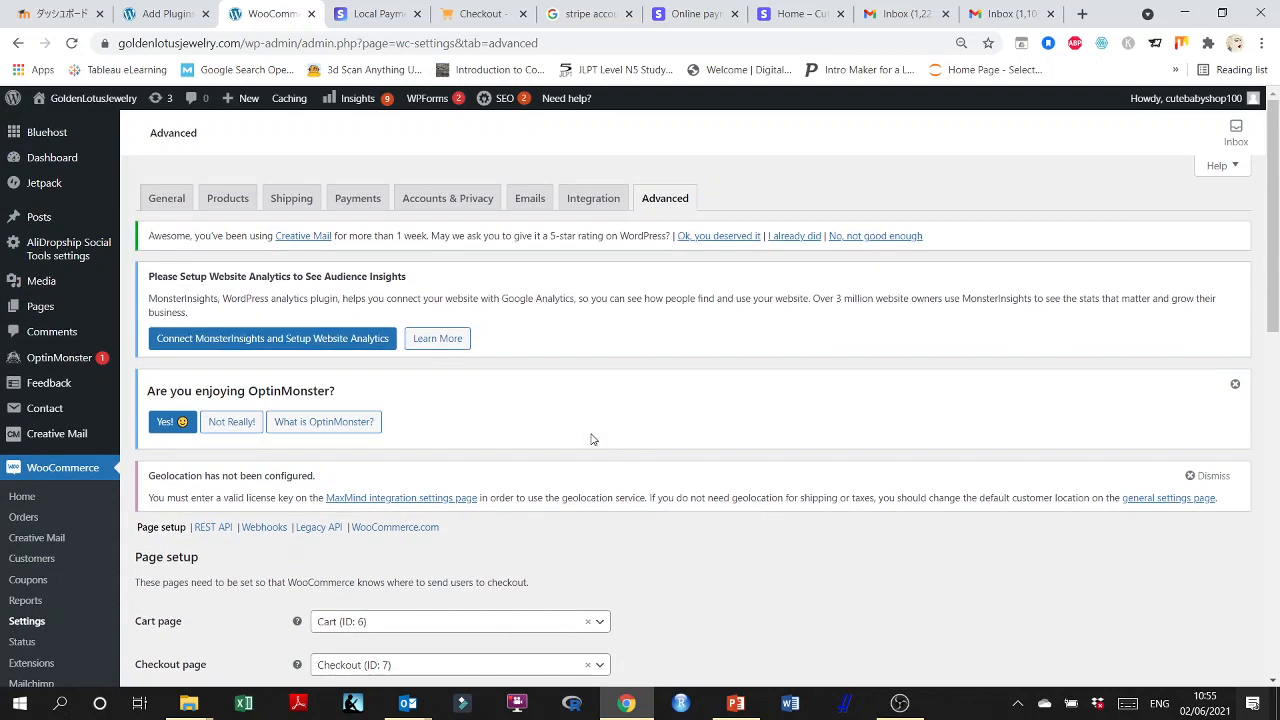
click(167, 199)
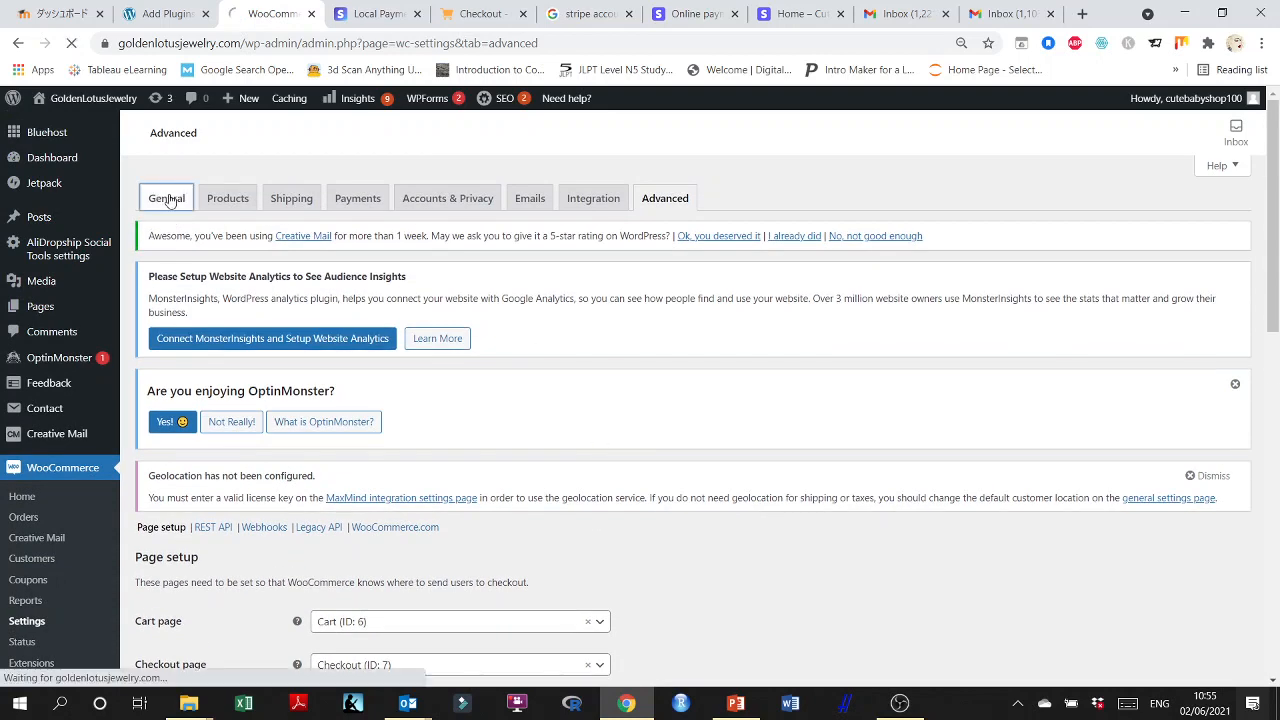
click(346, 200)
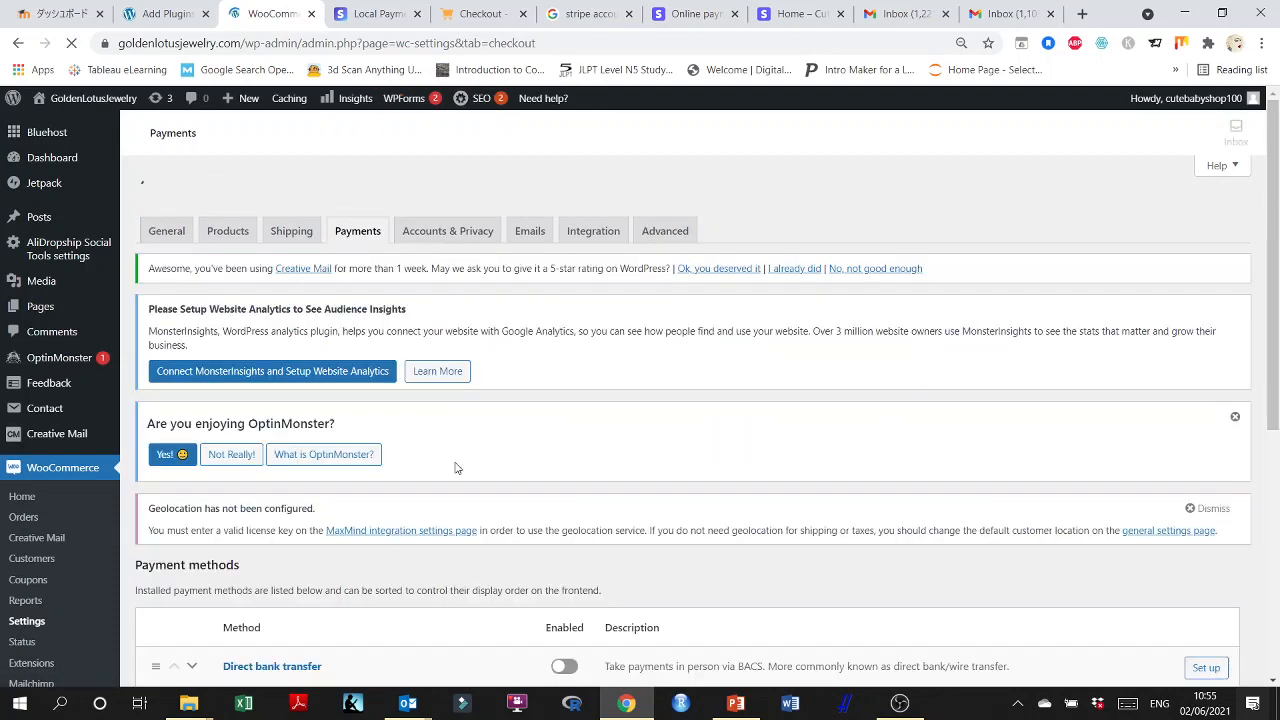
Return to the Add Plugins page and search the plugin directory for "stripe" only.
scroll(456, 460, down, 4)
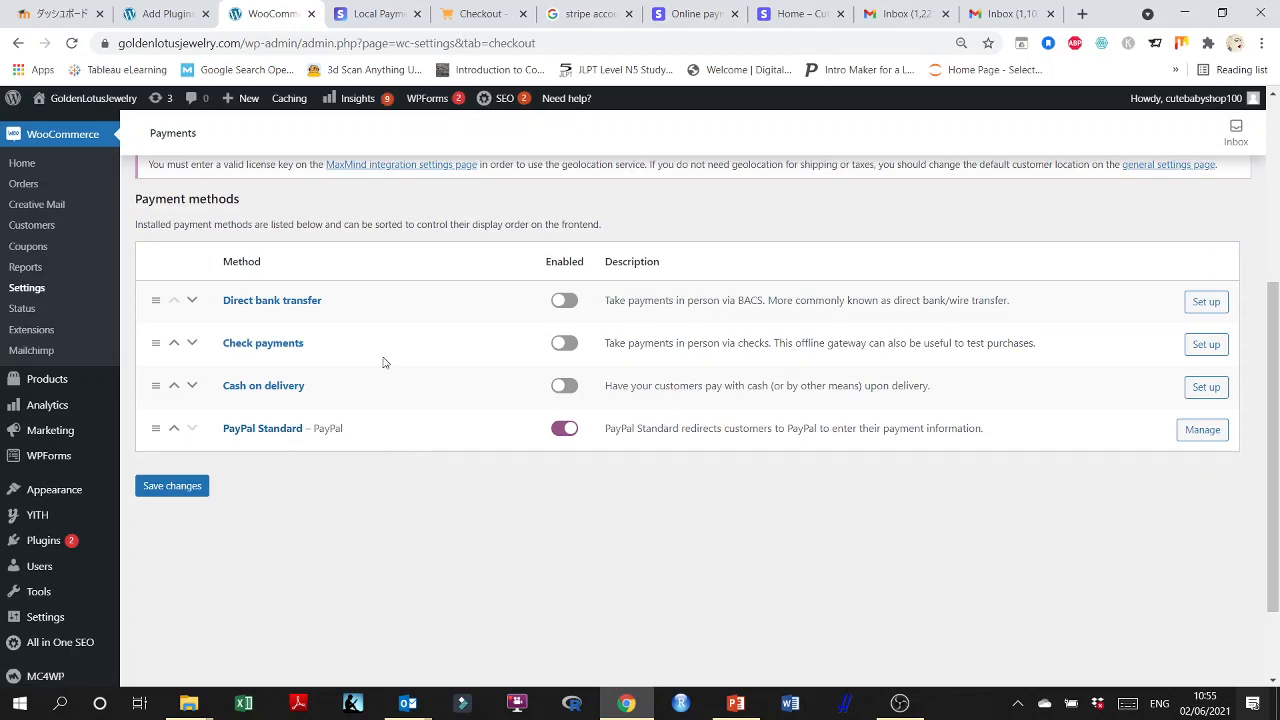
click(164, 14)
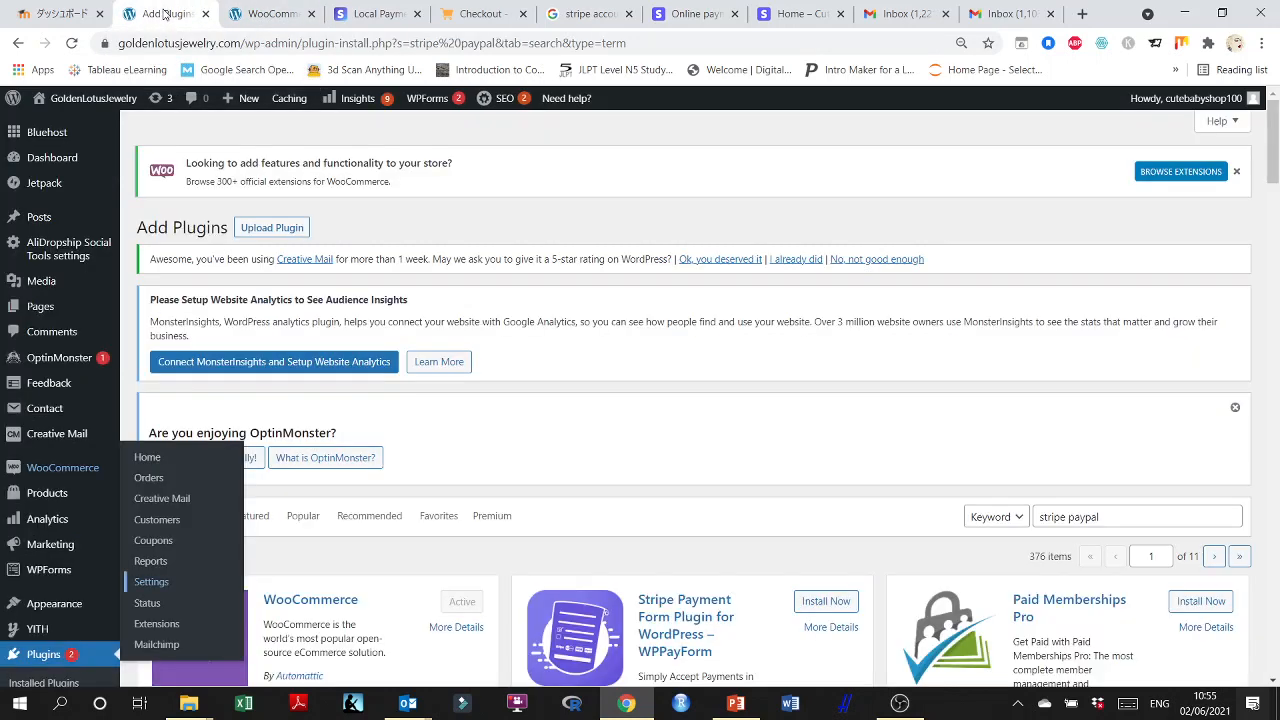
scroll(520, 437, down, 2)
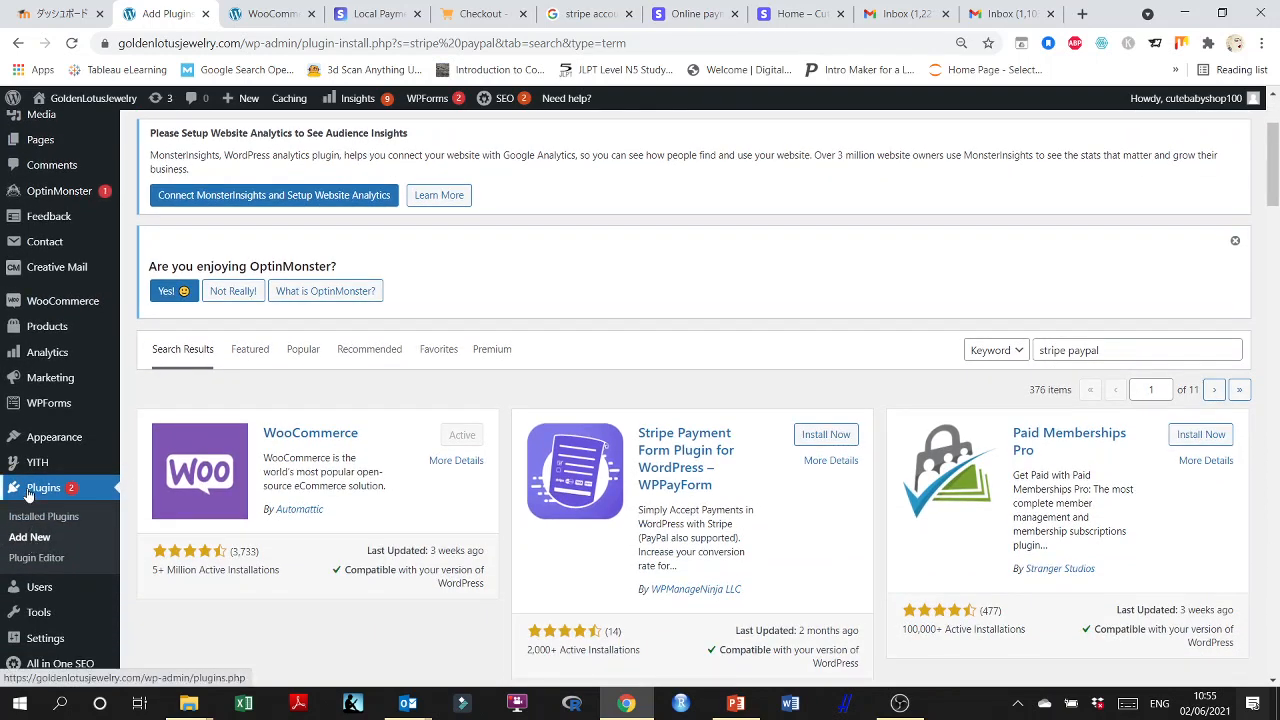
scroll(917, 485, up, 1)
scroll(917, 485, up, 2)
drag(1099, 517, 1068, 517)
key(BackSpace)
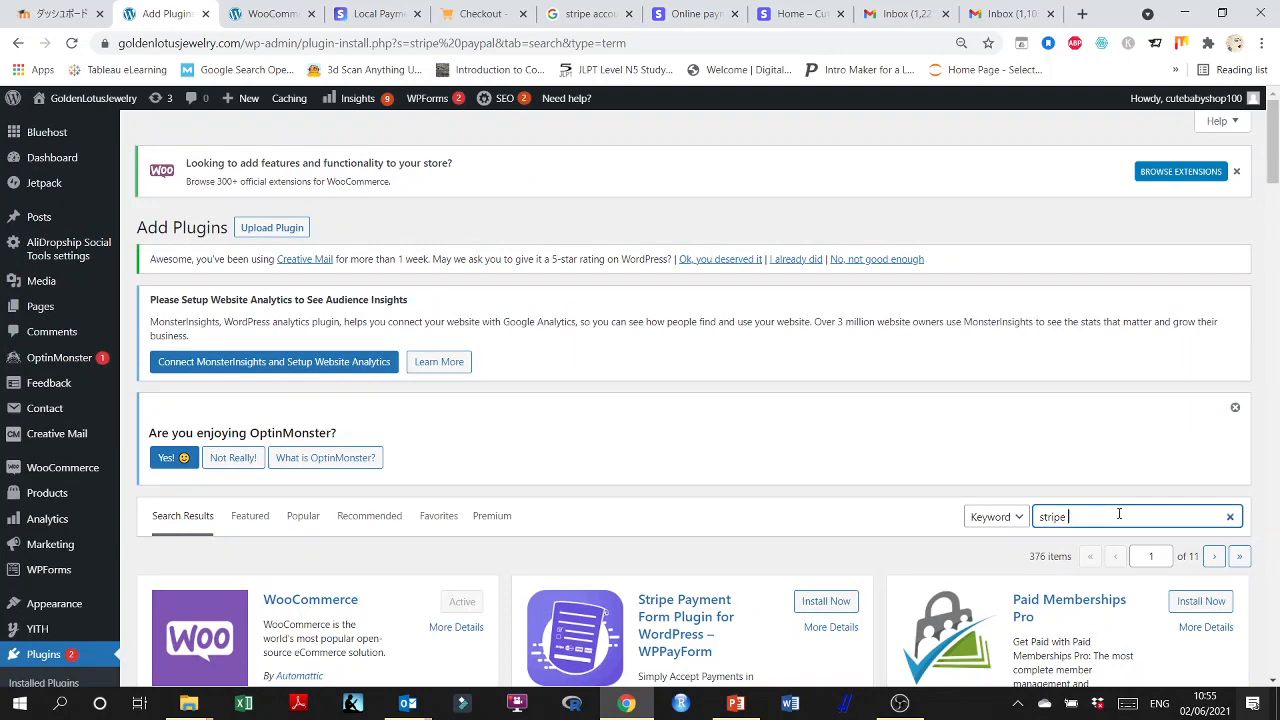
Find the Stripe For WooCommerce plugin by Payment Plugins in the search results and activate it.
scroll(1091, 509, down, 3)
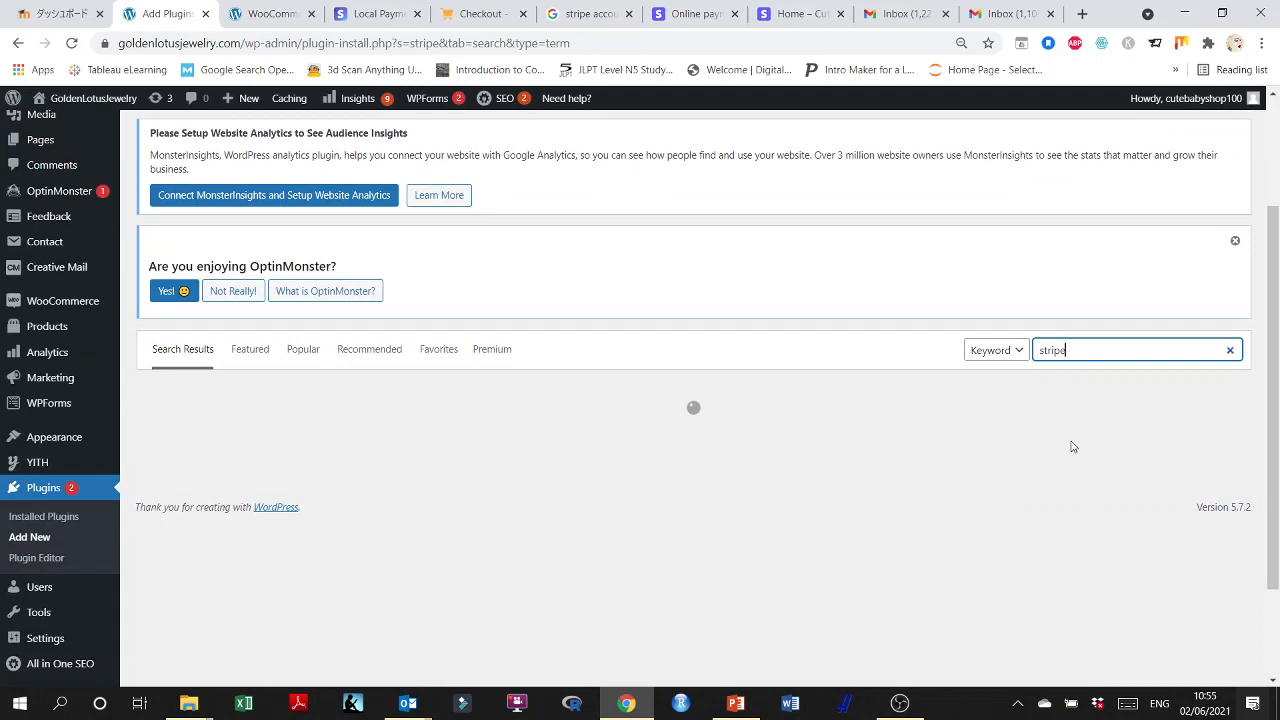
scroll(1066, 449, down, 2)
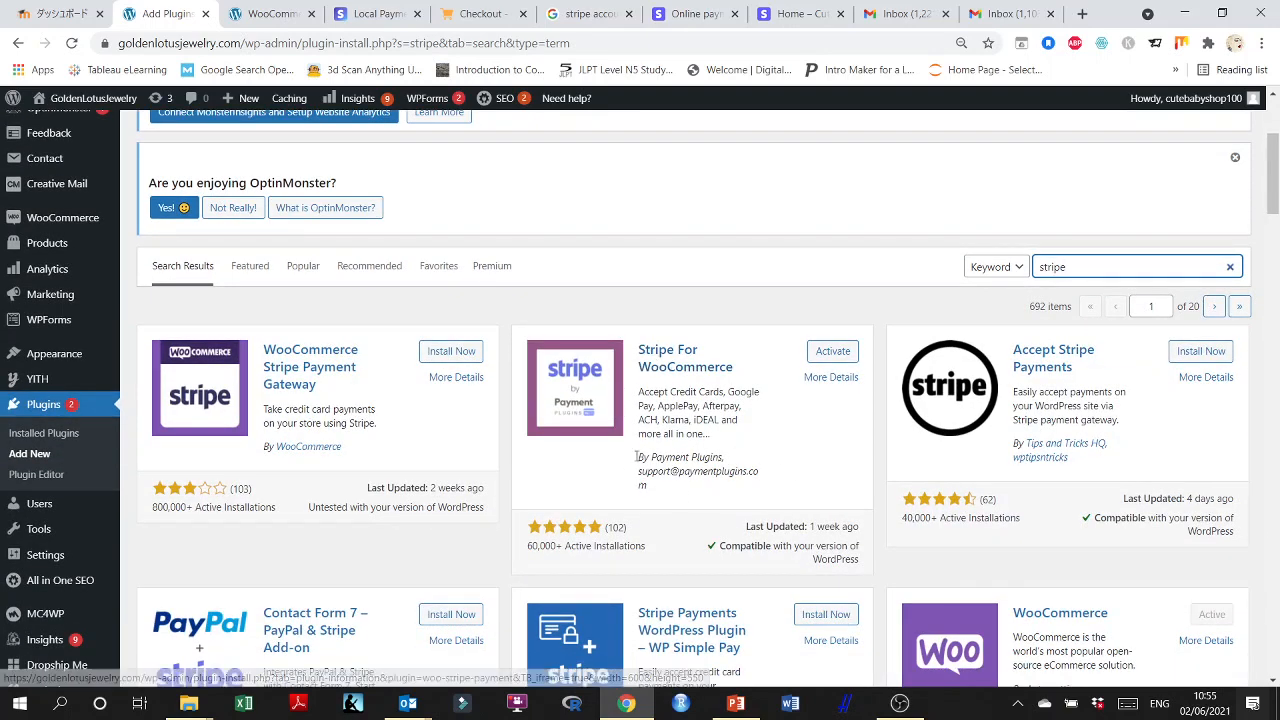
scroll(727, 443, down, 1)
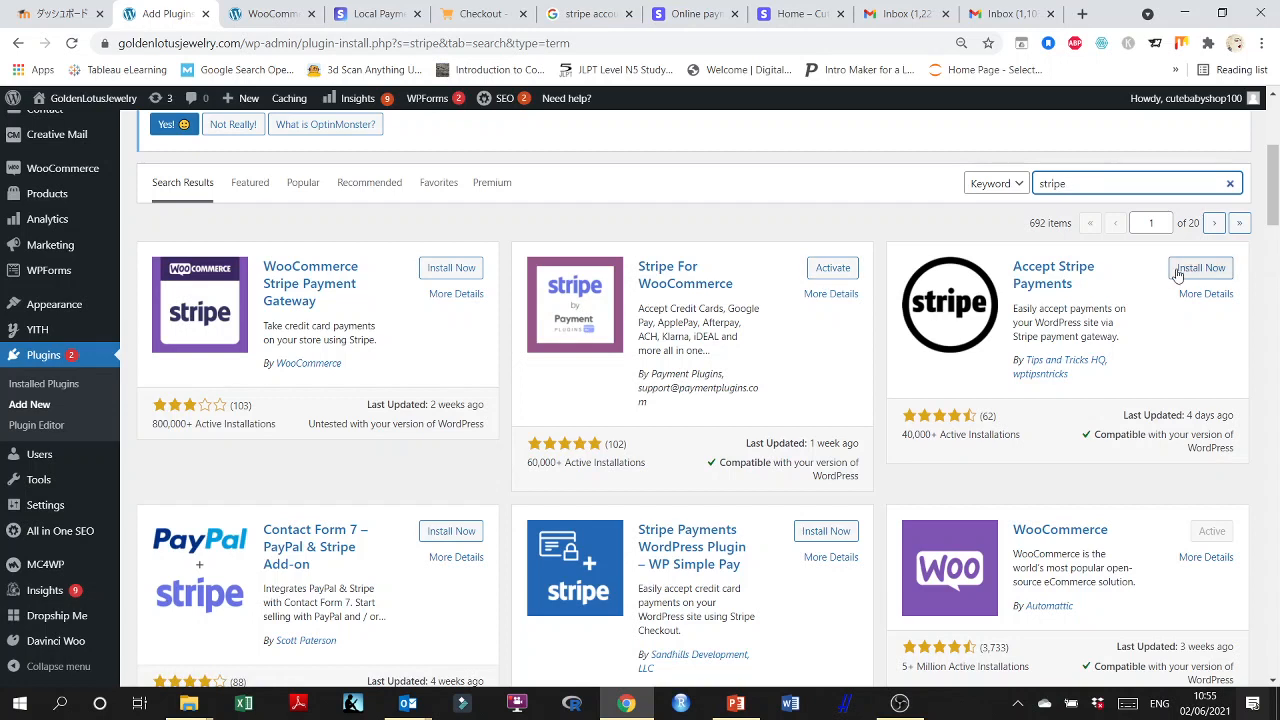
click(834, 268)
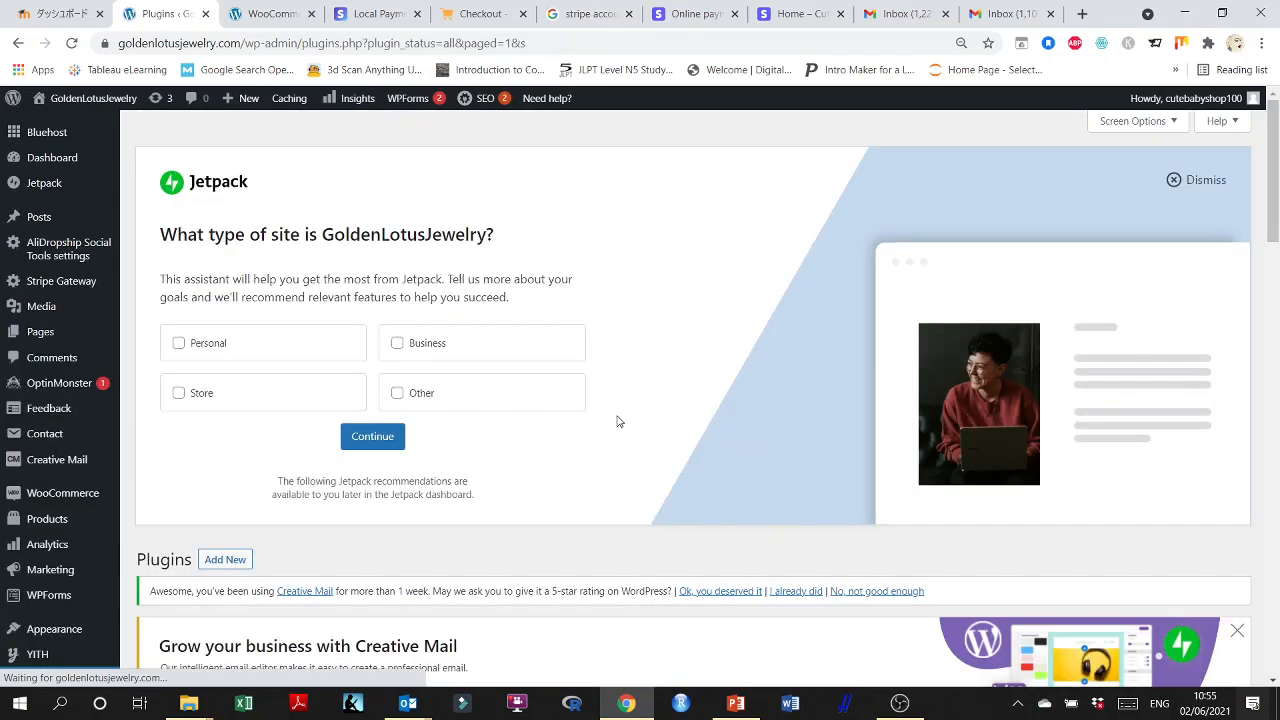
Locate Stripe For WooCommerce among the installed plugins and open its API settings.
scroll(618, 421, down, 8)
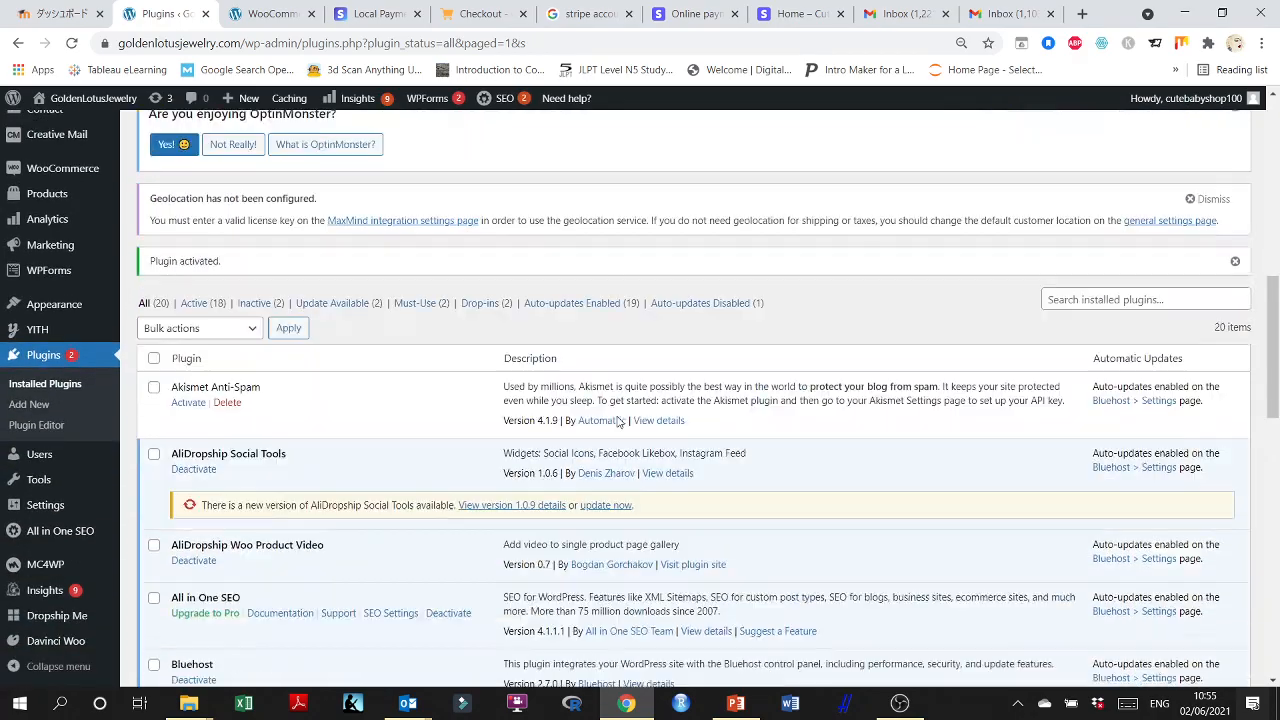
scroll(618, 421, down, 8)
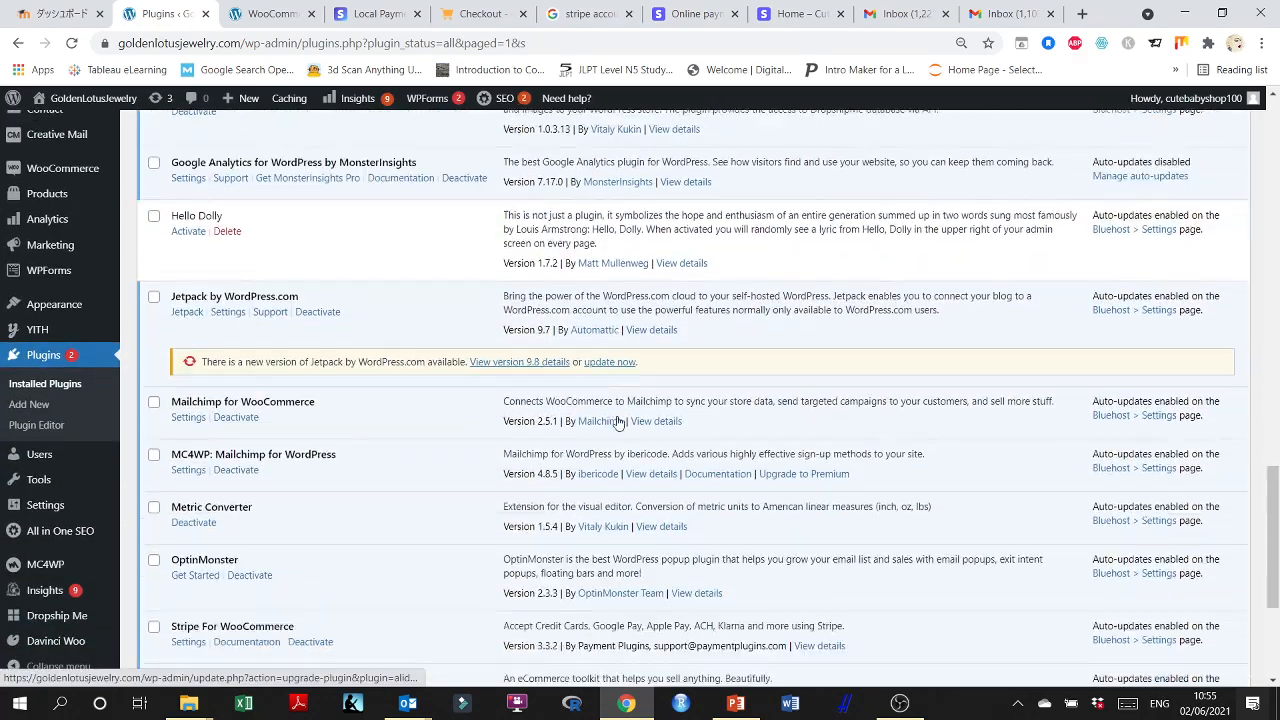
scroll(618, 421, down, 3)
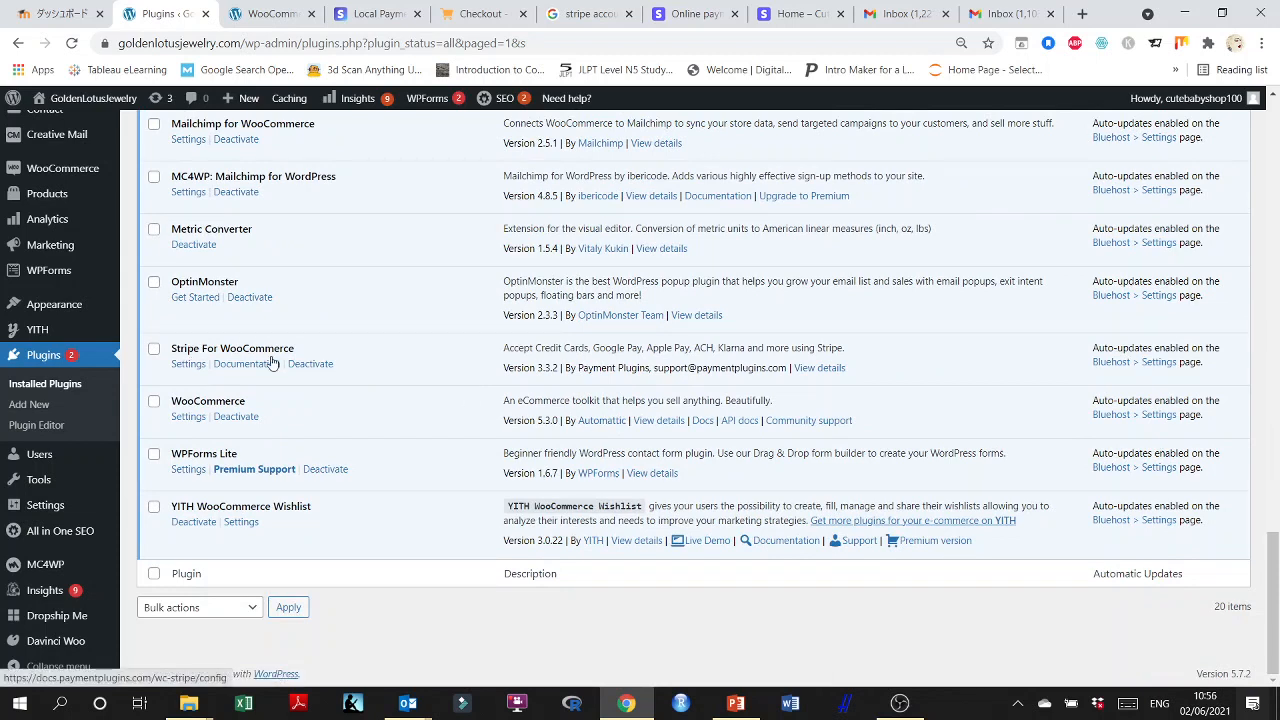
click(188, 365)
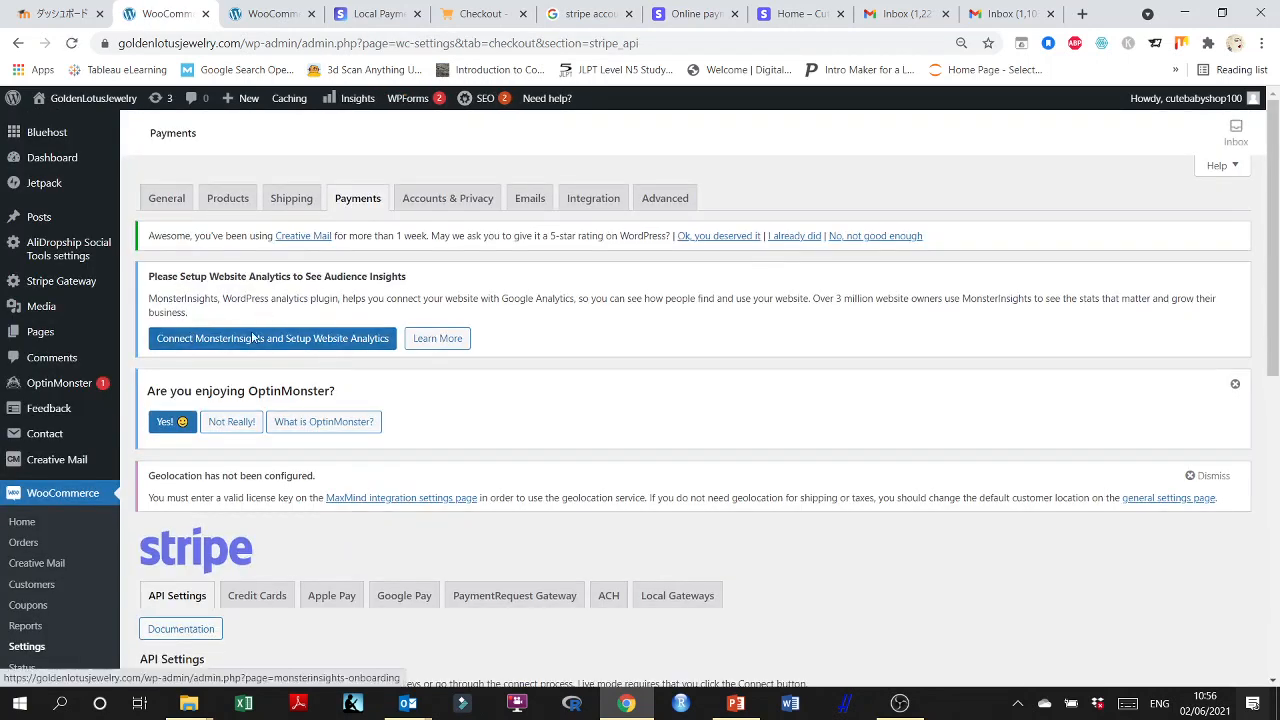
scroll(200, 380, down, 2)
scroll(402, 341, up, 2)
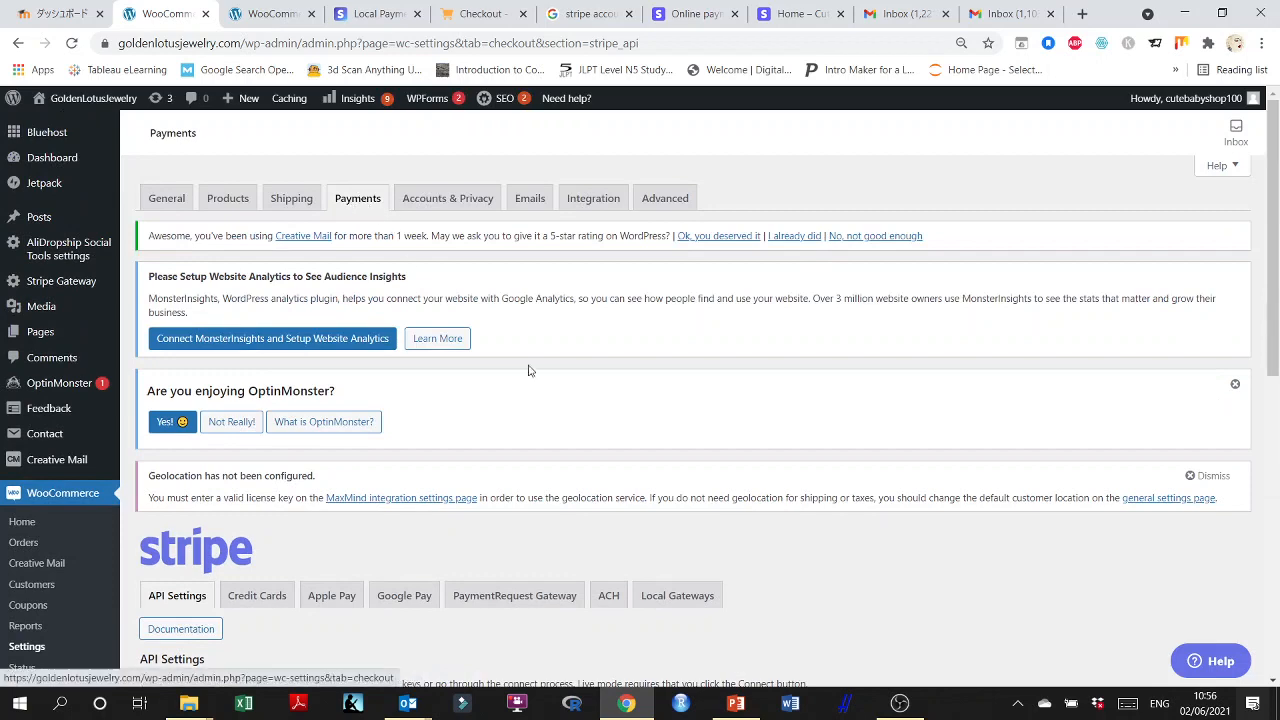
scroll(530, 371, down, 4)
scroll(184, 233, up, 3)
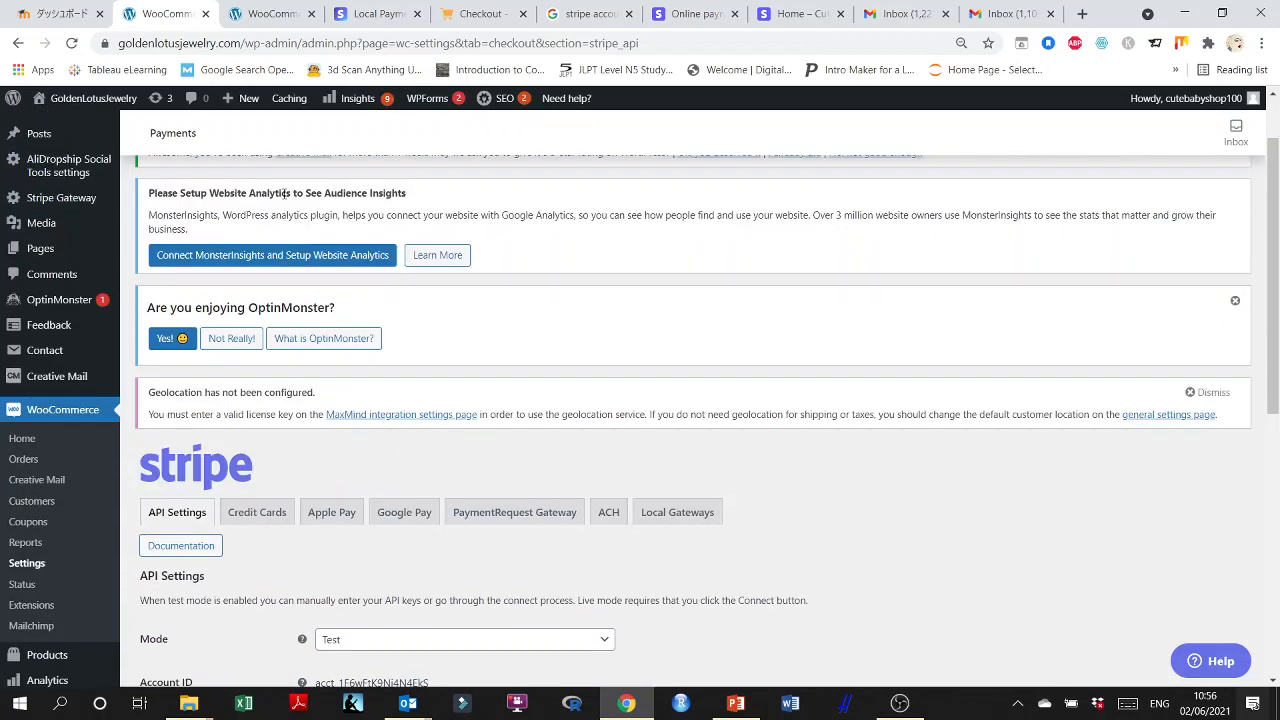
Reload the WooCommerce payment methods and review the list of Stripe gateways from Credit Cards through GrabPay.
key(ctrl+Tab)
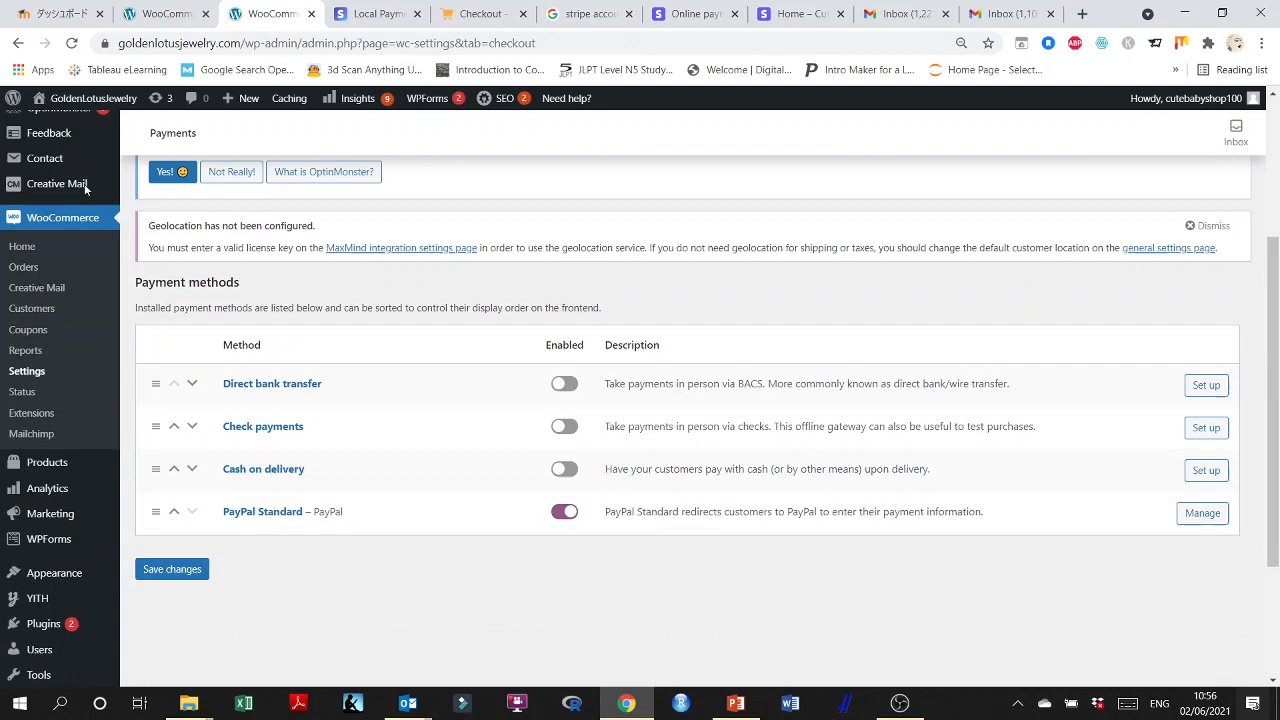
click(71, 43)
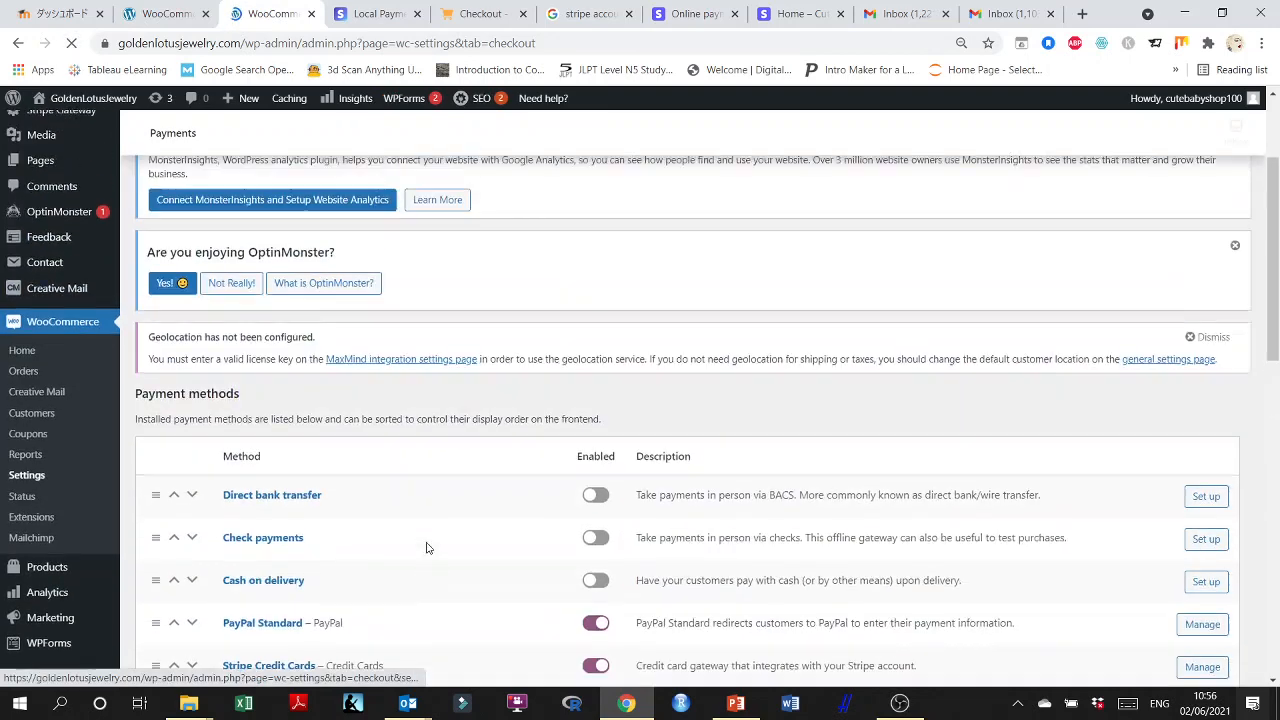
scroll(428, 540, down, 10)
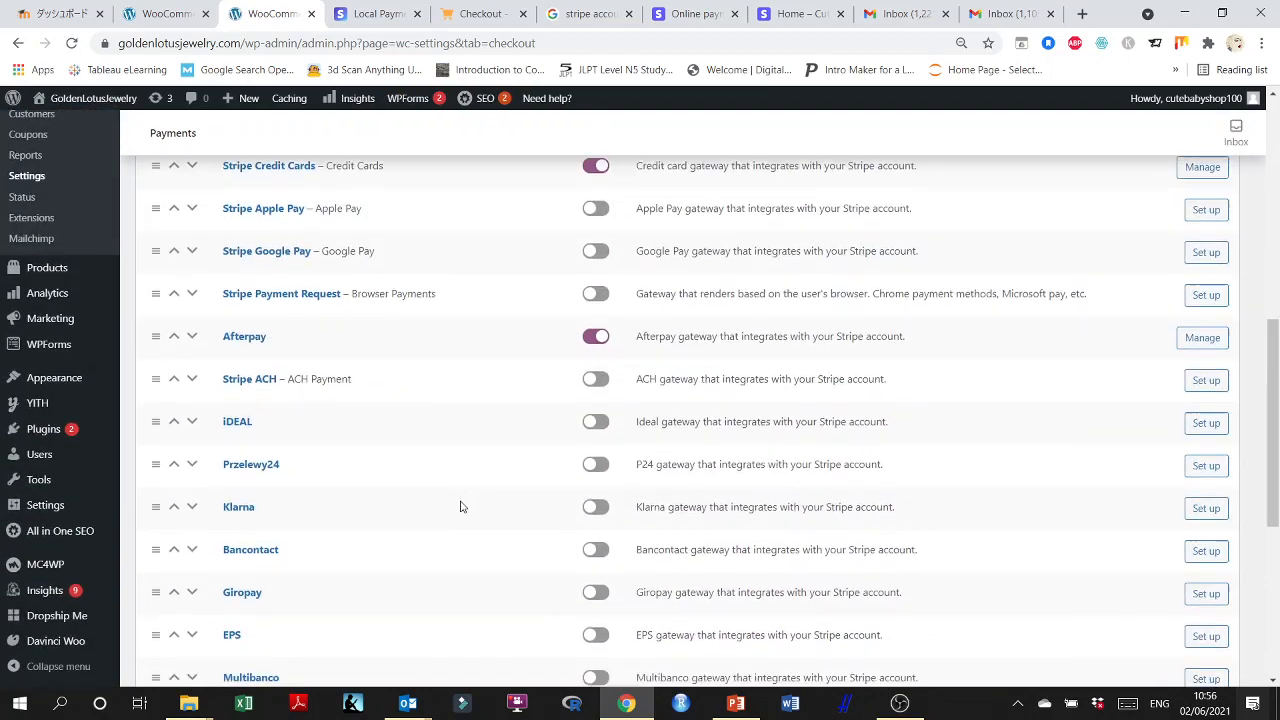
scroll(460, 506, down, 1)
scroll(460, 506, up, 2)
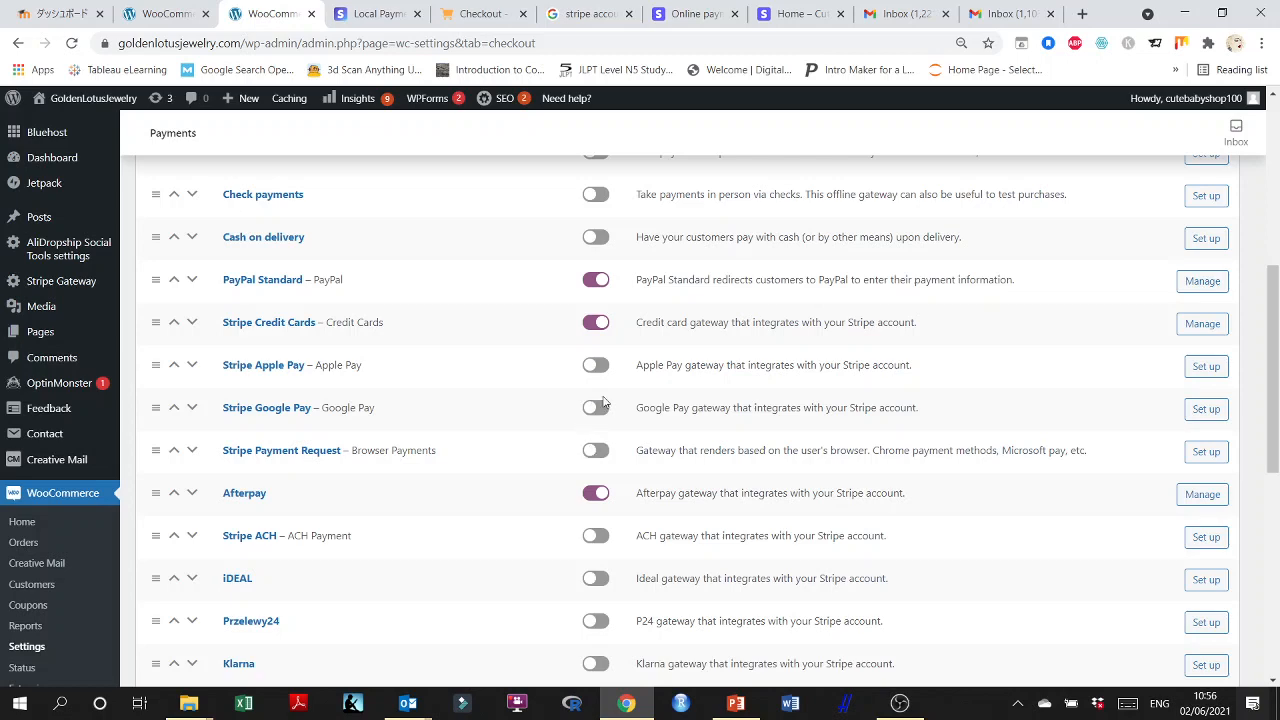
Disable the Afterpay gateway in the payment methods and save the changes.
scroll(340, 420, down, 2)
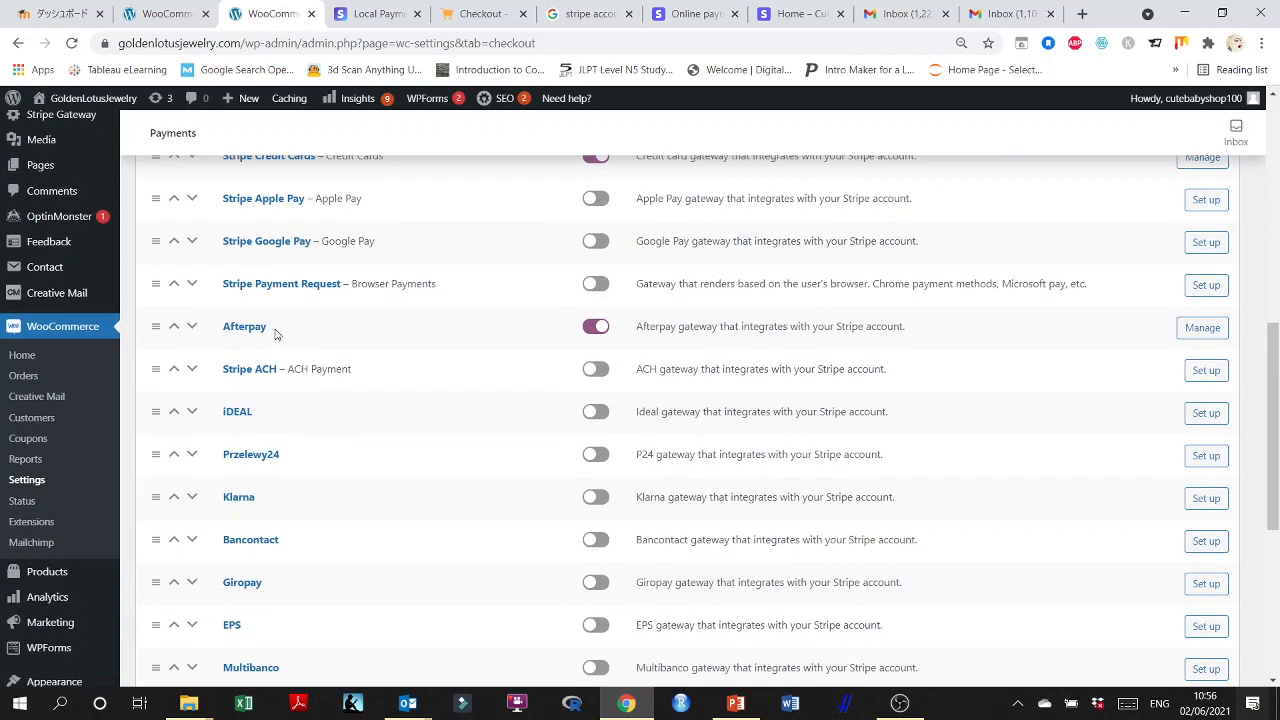
click(595, 327)
scroll(245, 385, down, 1)
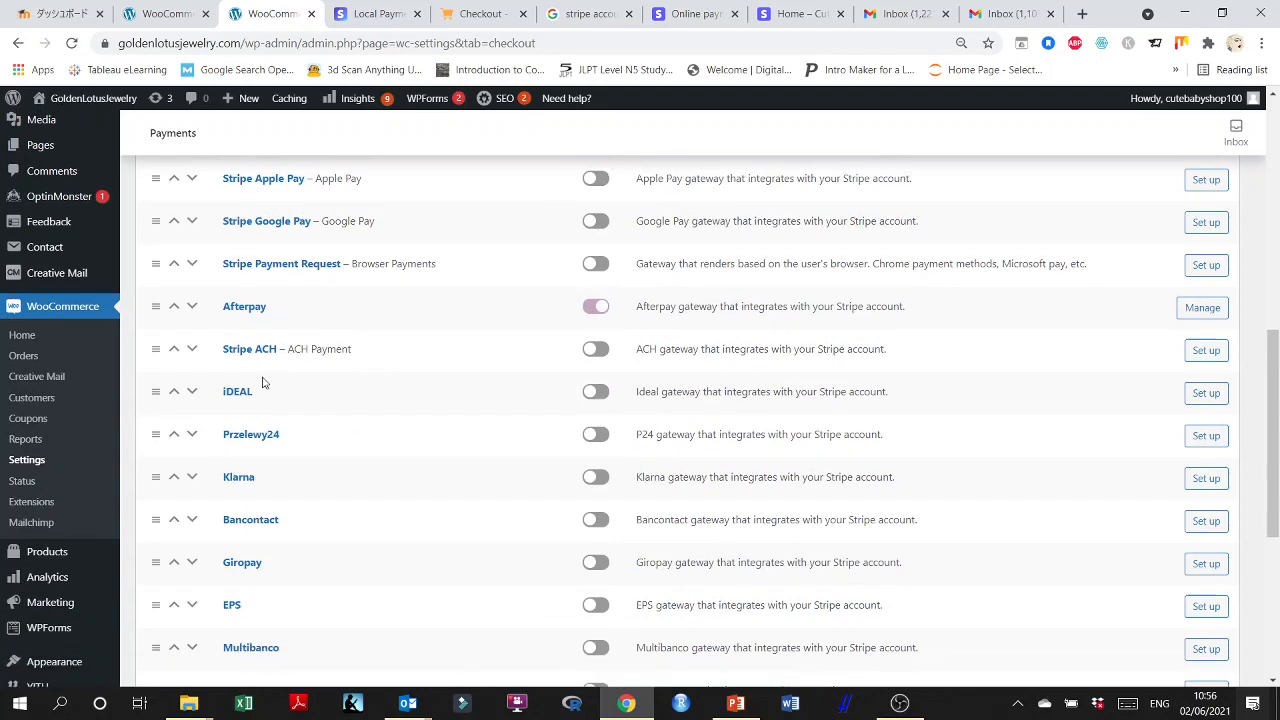
scroll(276, 343, down, 1)
scroll(276, 343, down, 1)
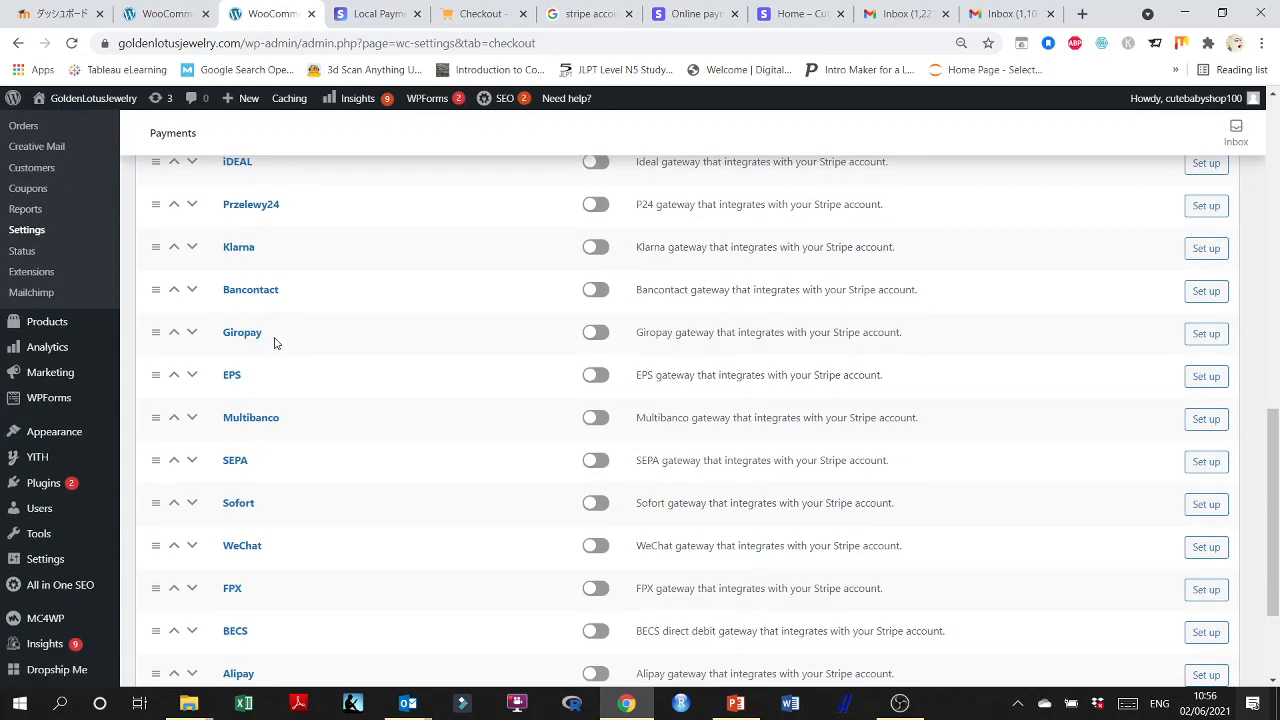
scroll(276, 343, down, 2)
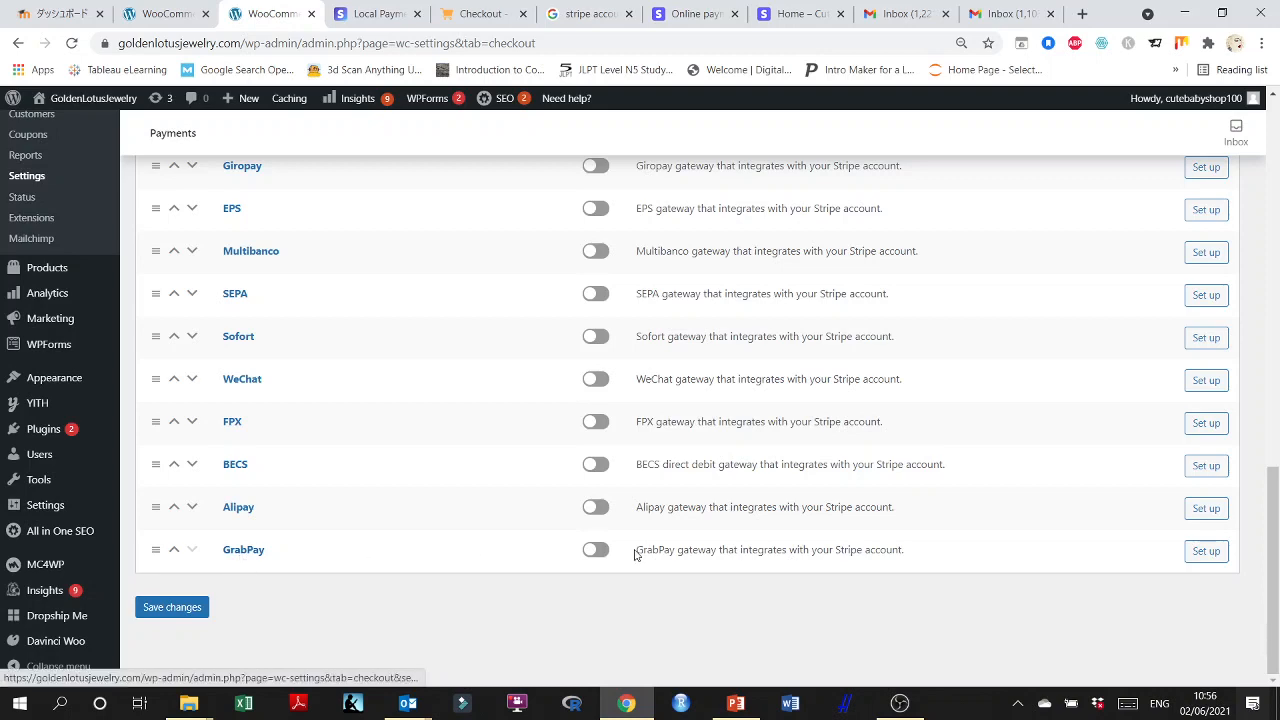
click(160, 608)
scroll(370, 604, up, 3)
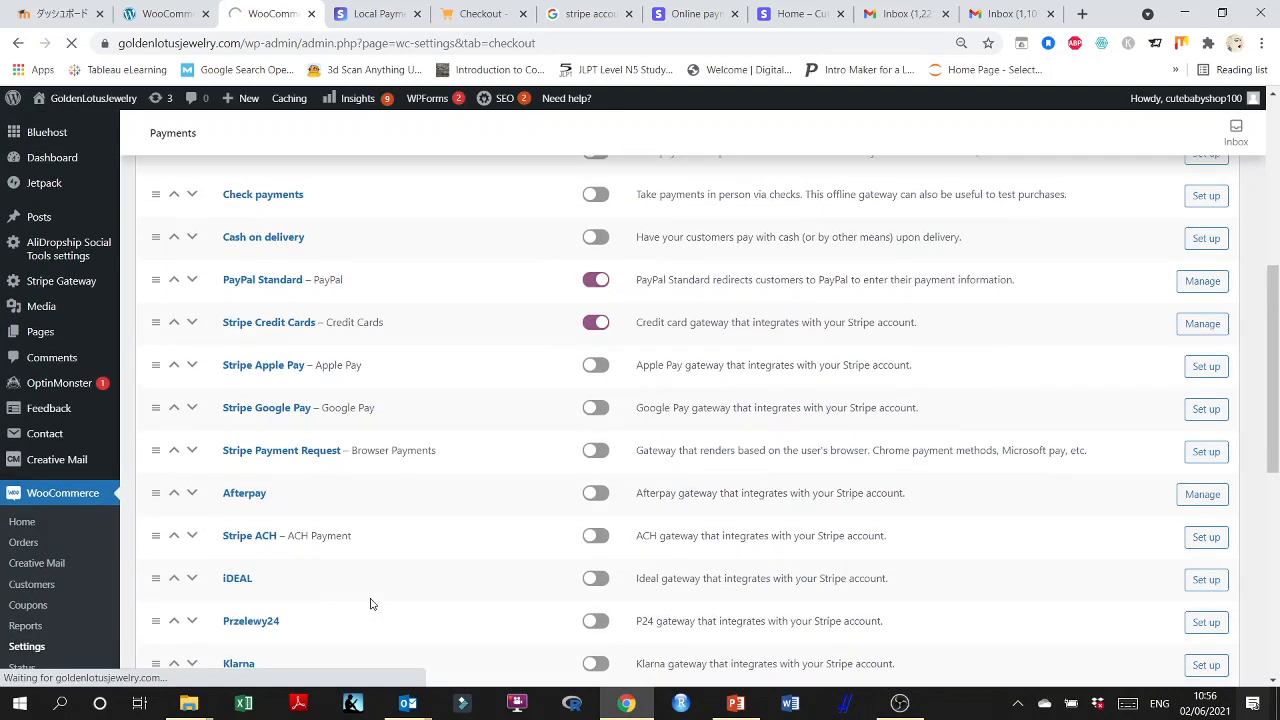
Open the management settings of the Stripe Credit Cards payment method.
scroll(370, 597, down, 3)
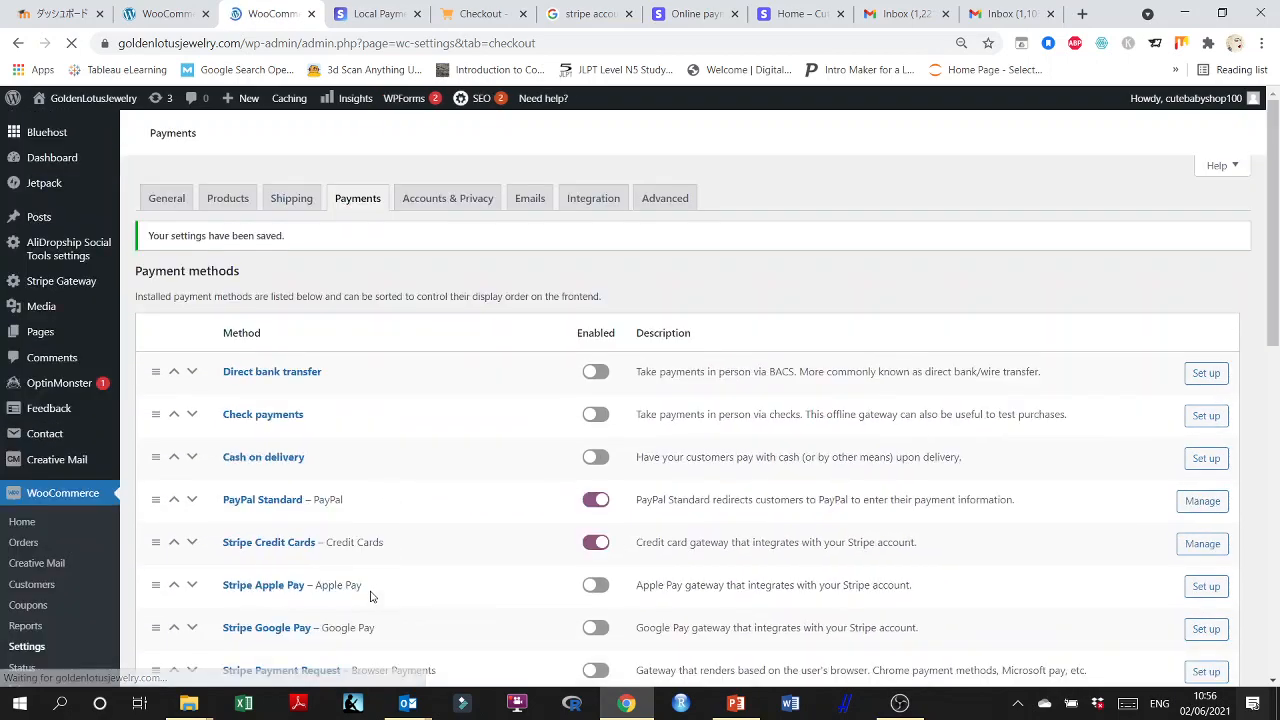
scroll(387, 561, down, 2)
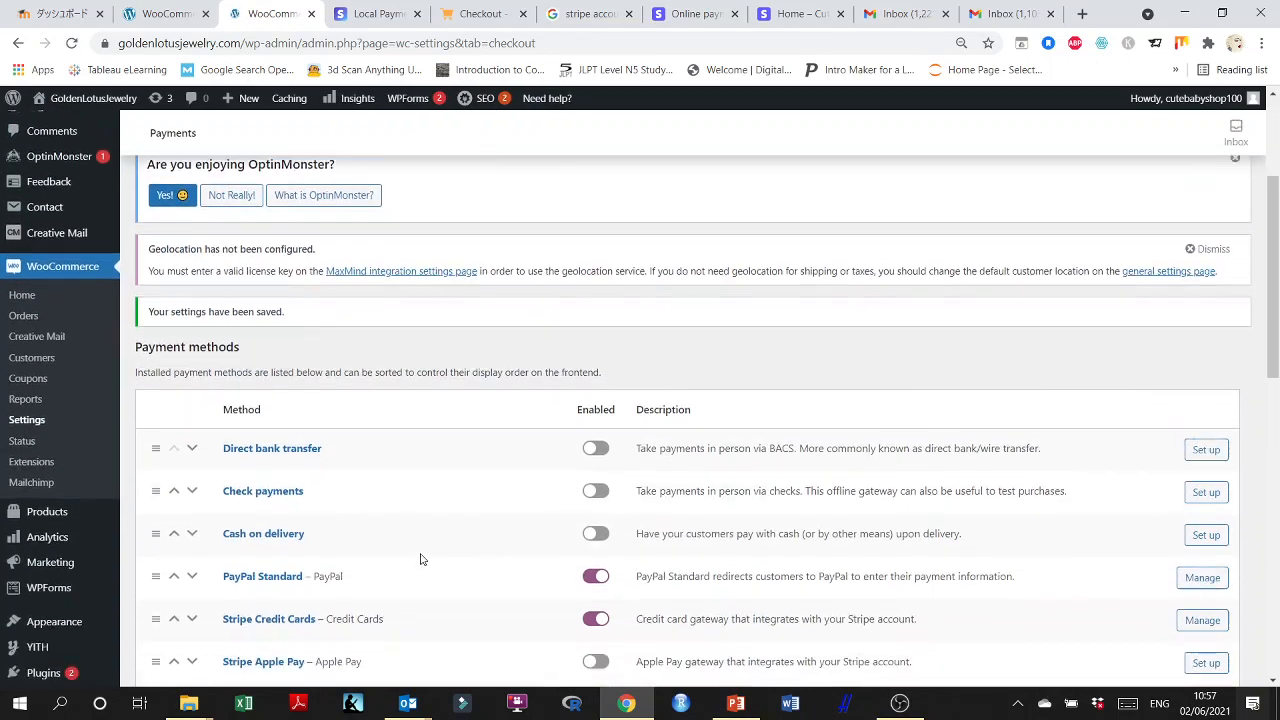
scroll(450, 556, down, 2)
scroll(488, 555, down, 1)
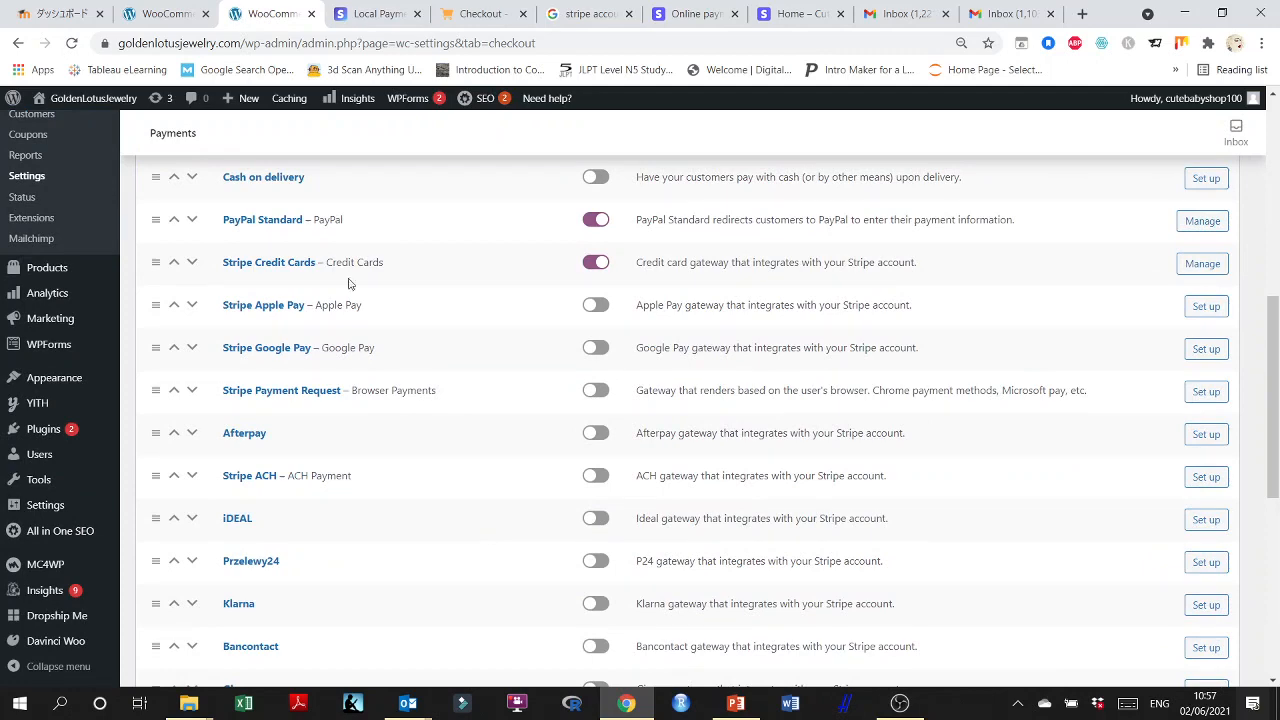
click(1204, 266)
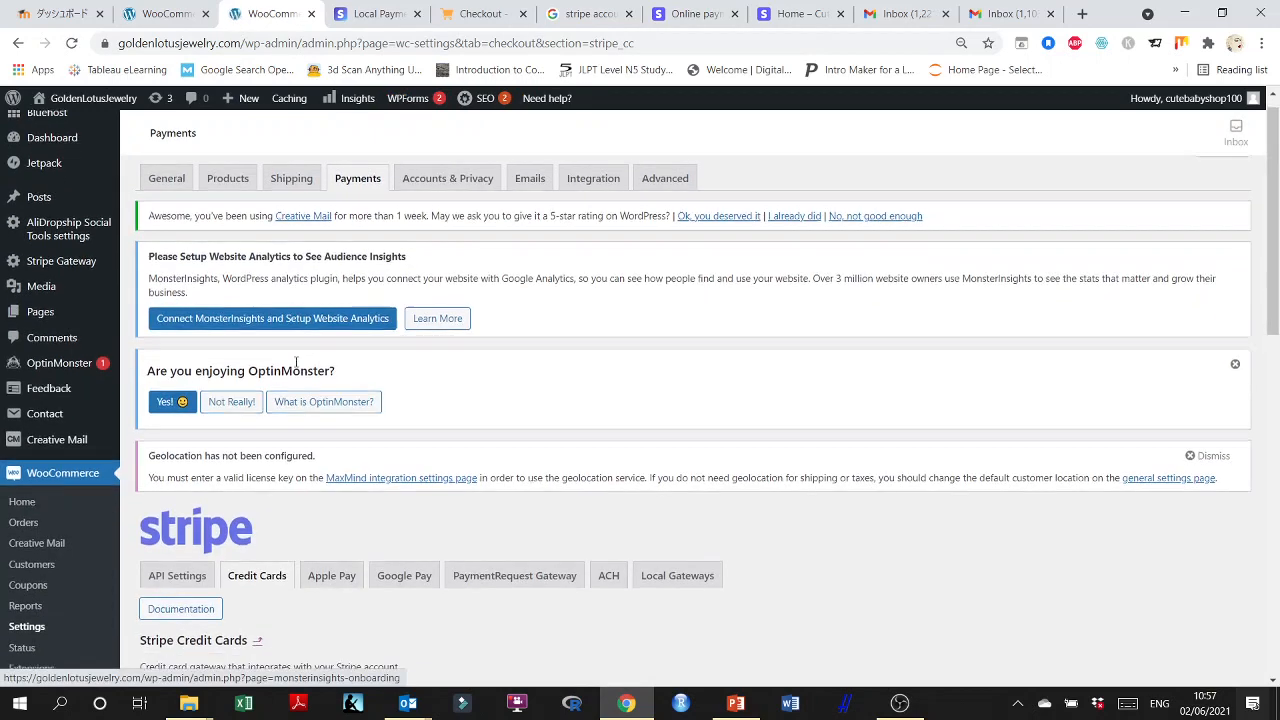
scroll(296, 362, down, 2)
Go back to the Stripe API settings and review the mode, account connection and test key fields.
click(155, 12)
scroll(377, 384, down, 3)
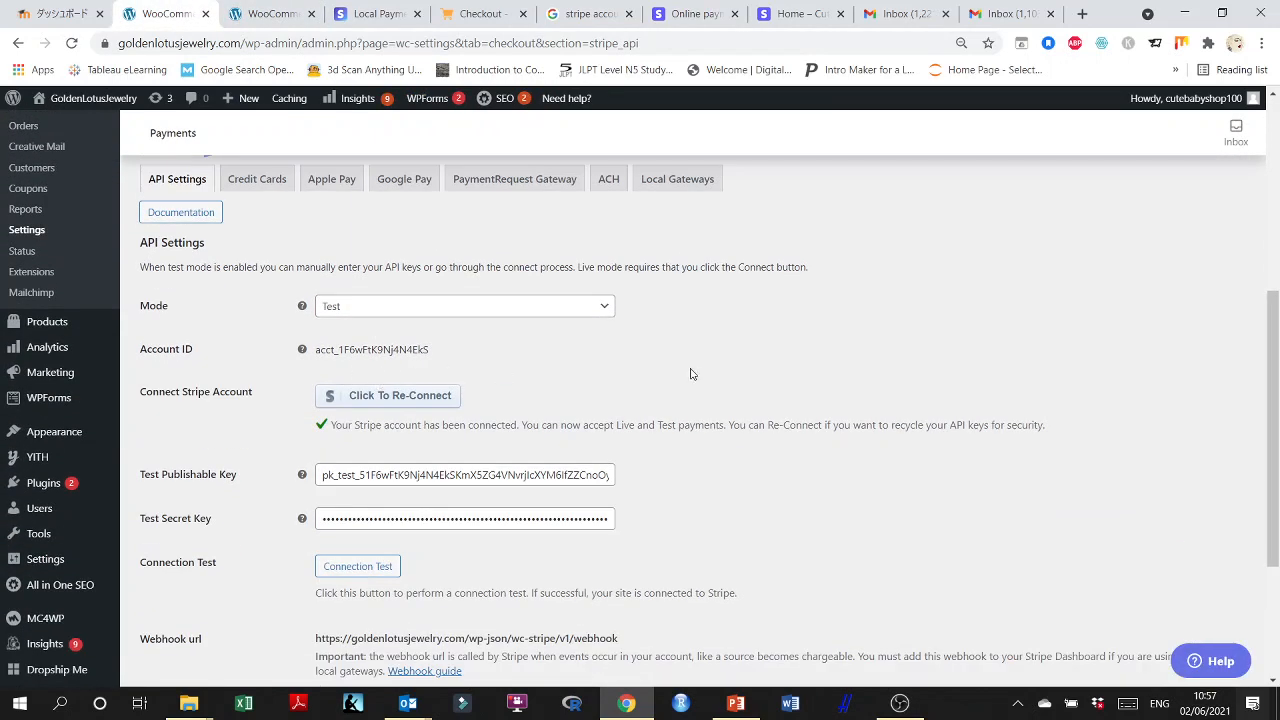
scroll(688, 378, up, 2)
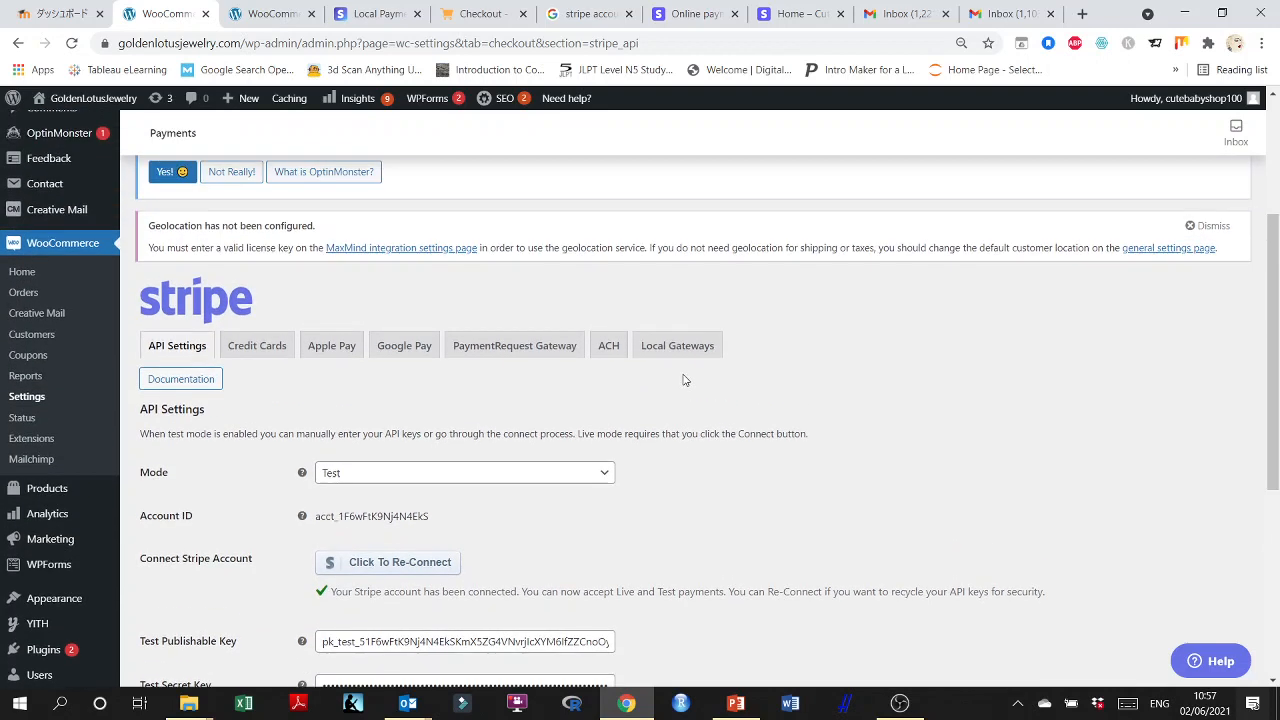
scroll(683, 381, up, 1)
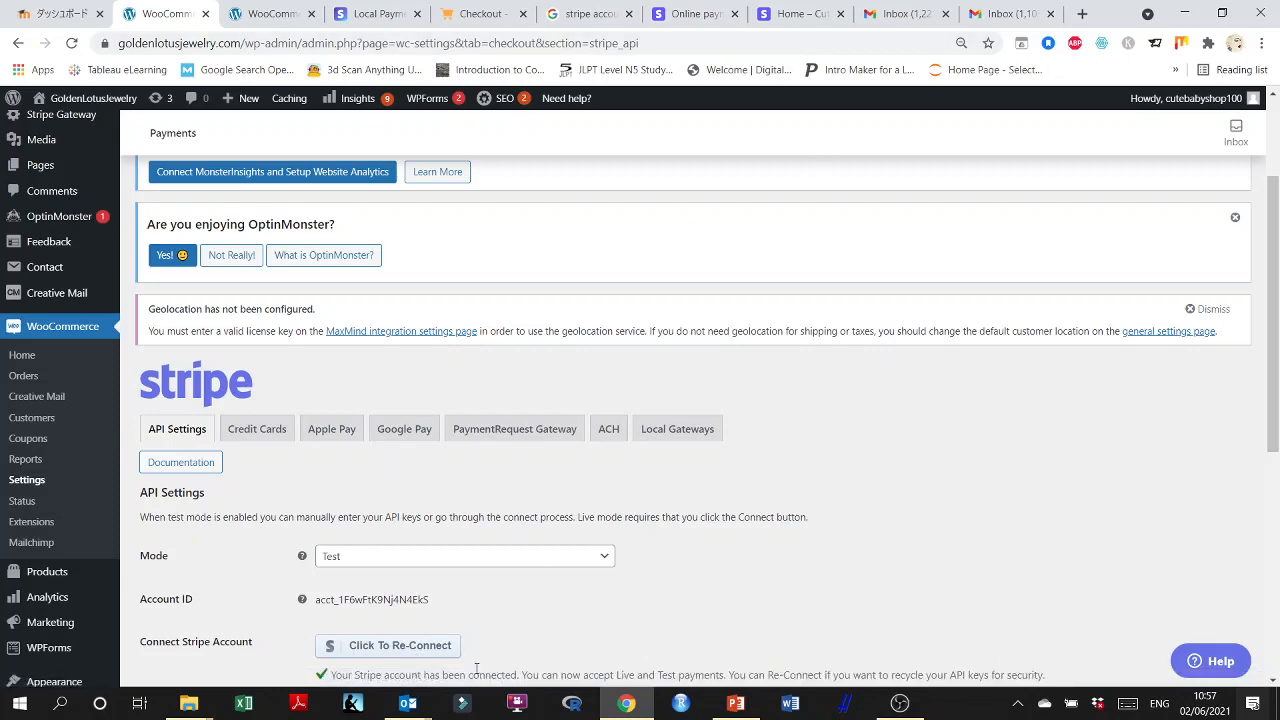
Reconnect Stripe For WooCommerce to the Cute Baby Shop Stripe account, checking the Stripe dashboard before authorizing the connection.
click(372, 648)
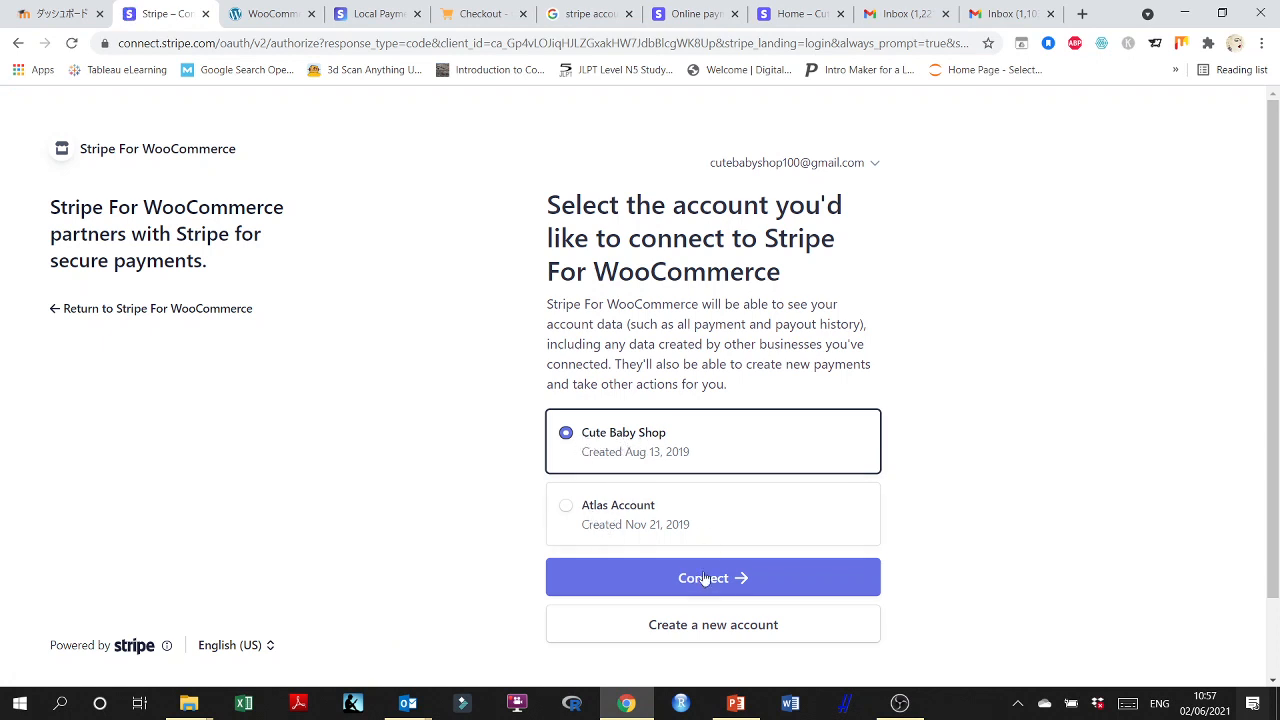
click(805, 13)
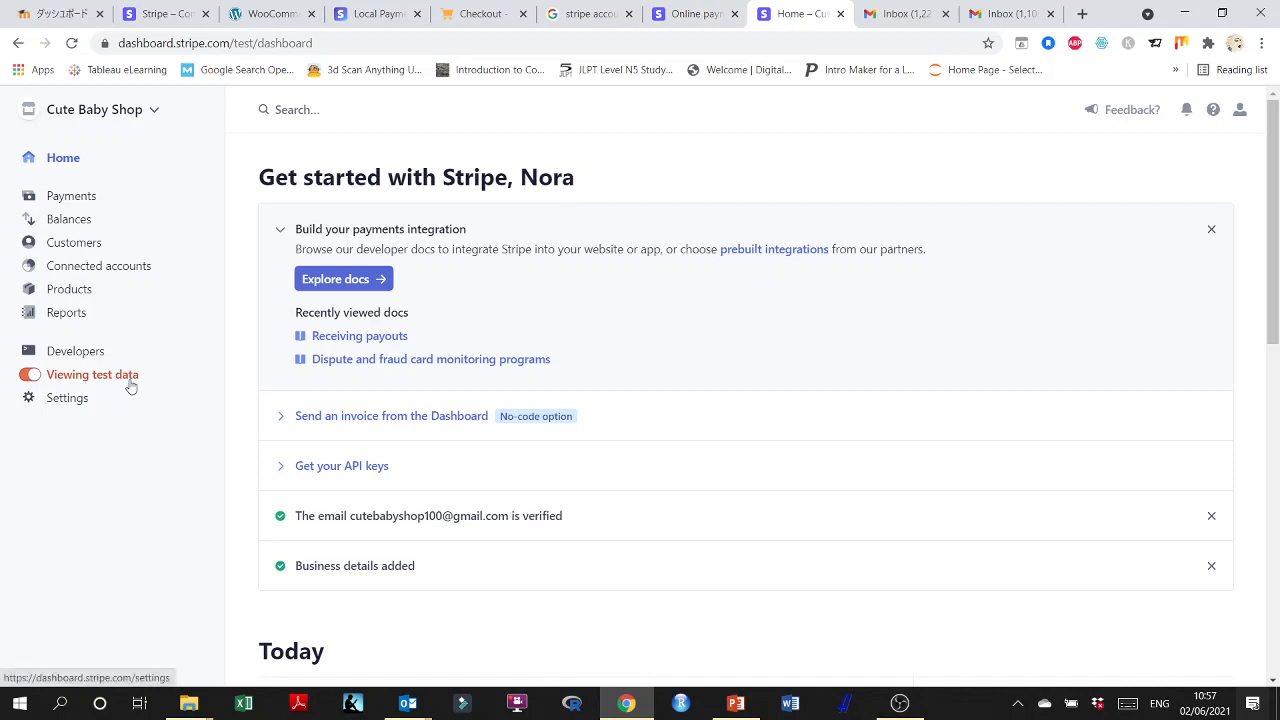
click(260, 13)
click(155, 8)
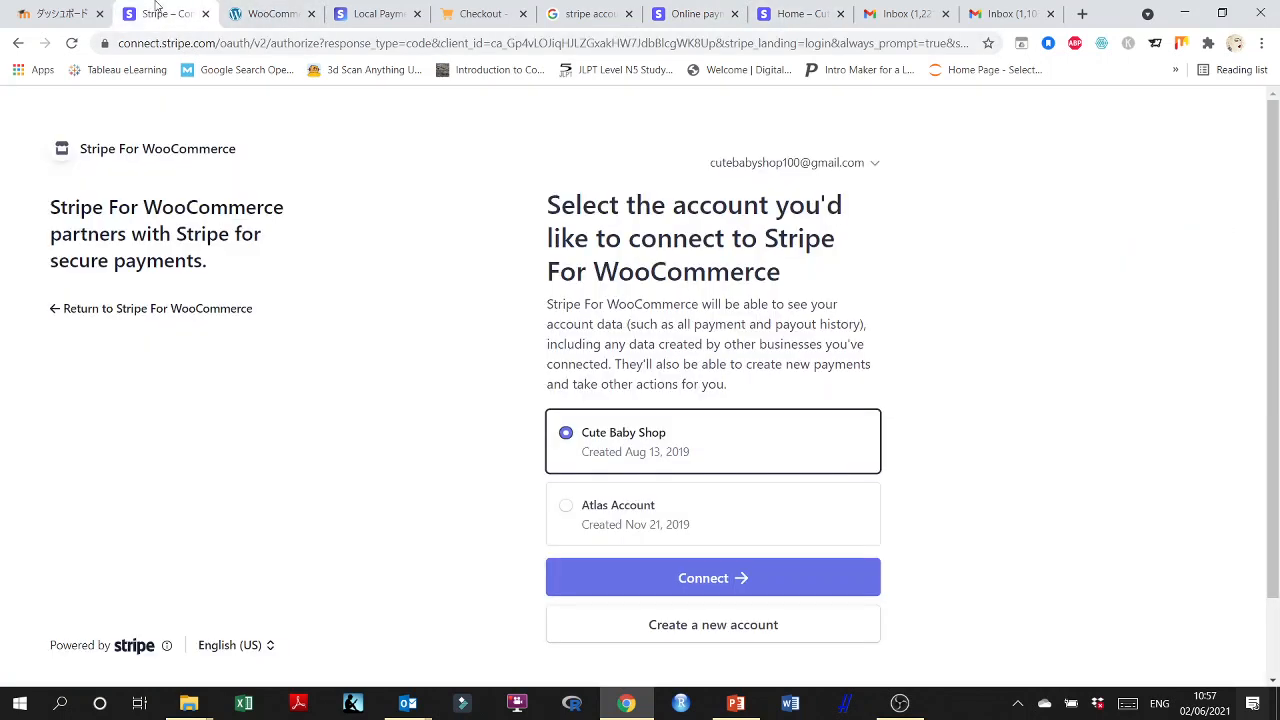
click(718, 588)
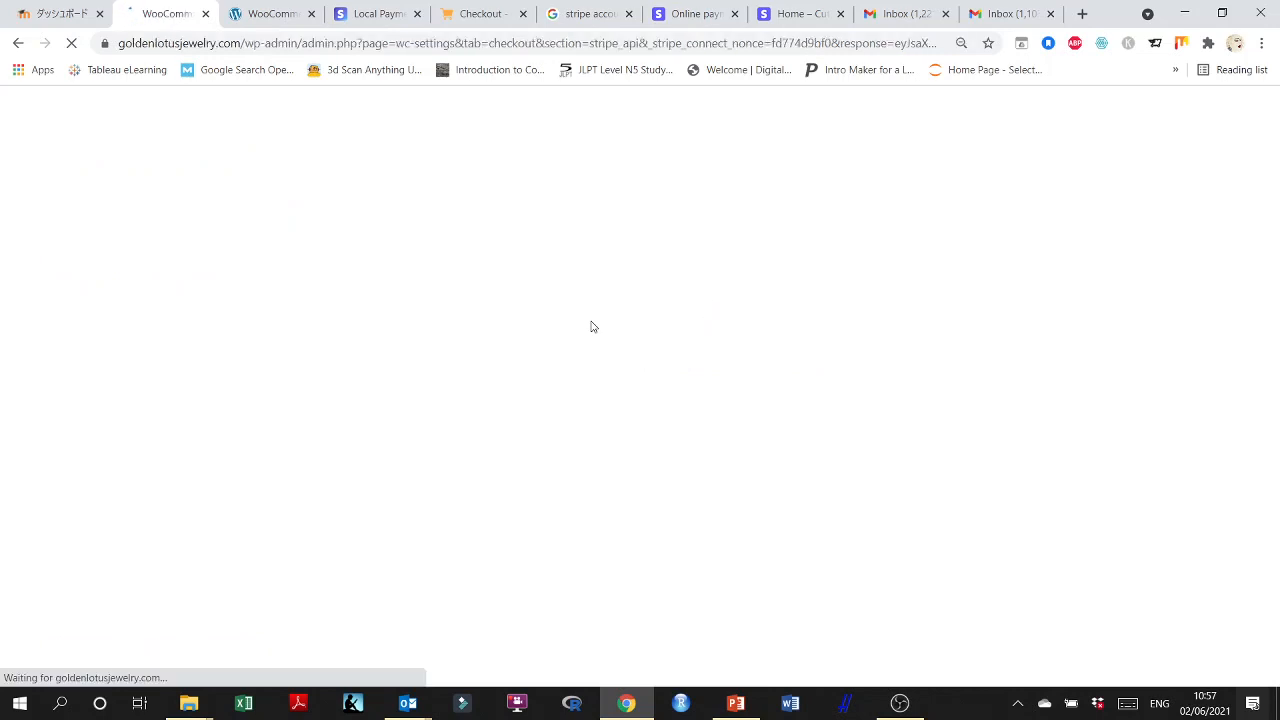
scroll(467, 414, down, 6)
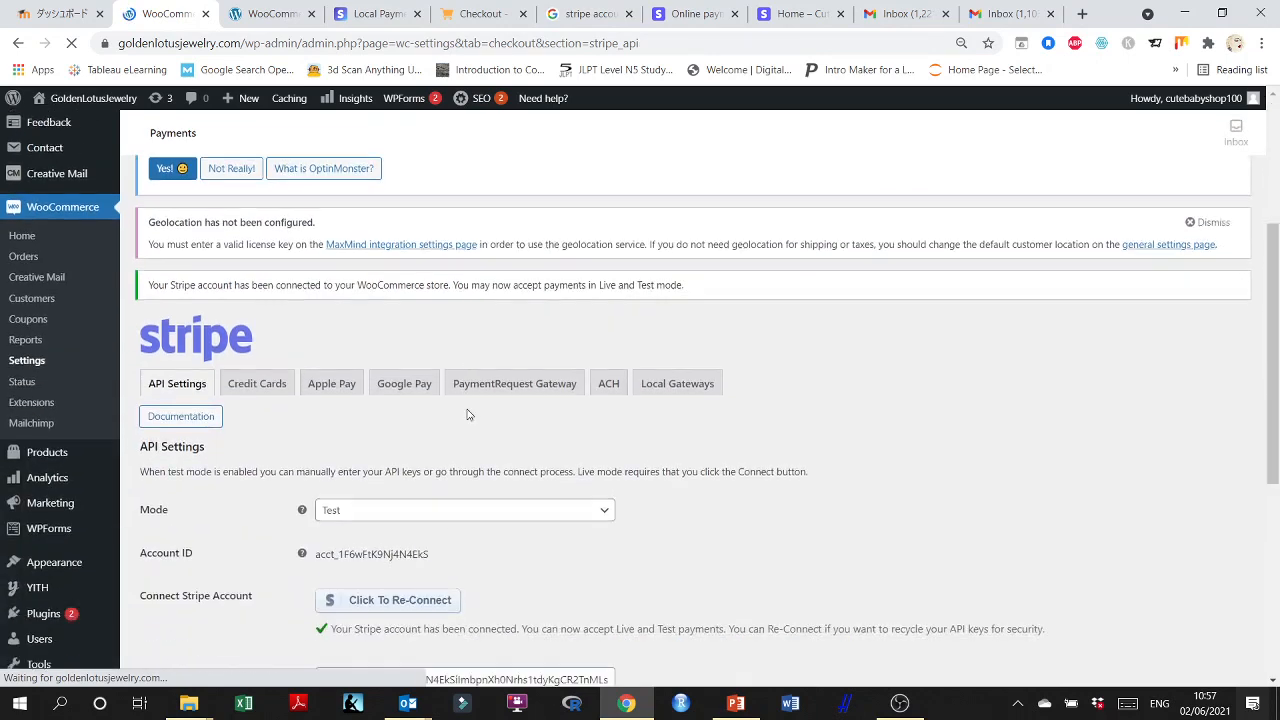
Check the Stripe API settings and the Stripe dashboard, and save the Stripe Credit Cards gateway settings.
scroll(467, 414, down, 2)
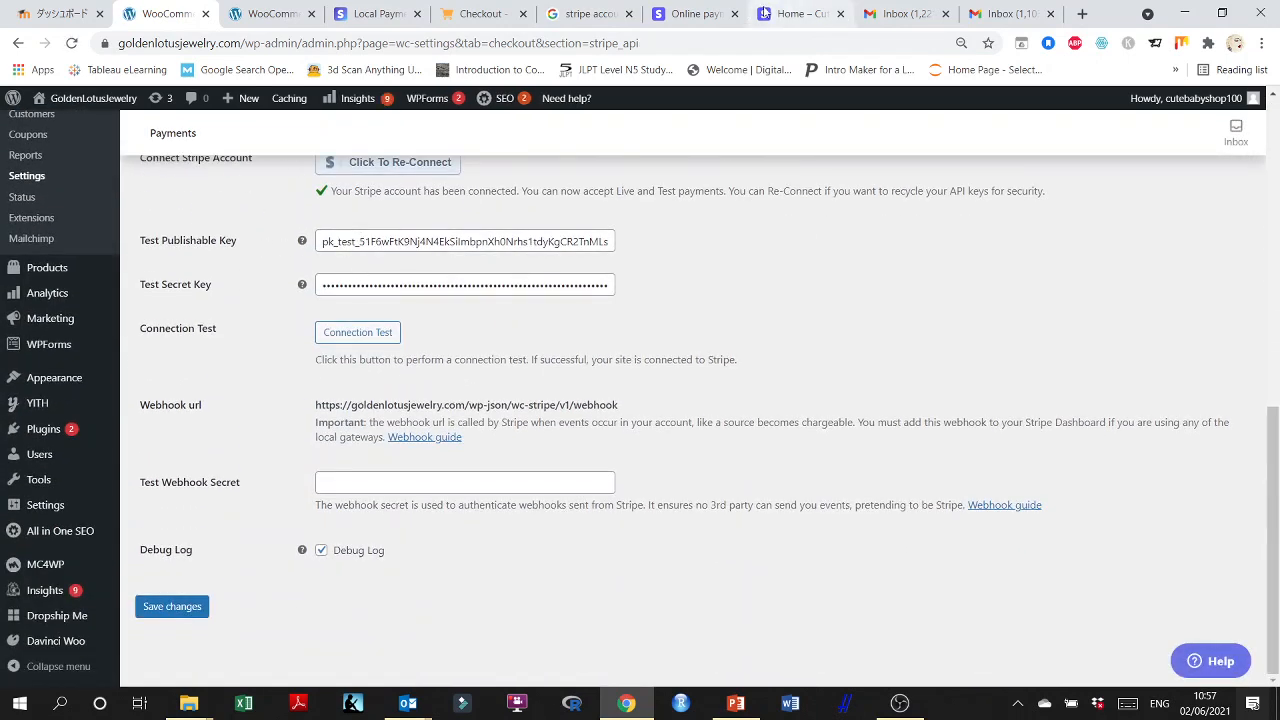
click(697, 13)
click(808, 8)
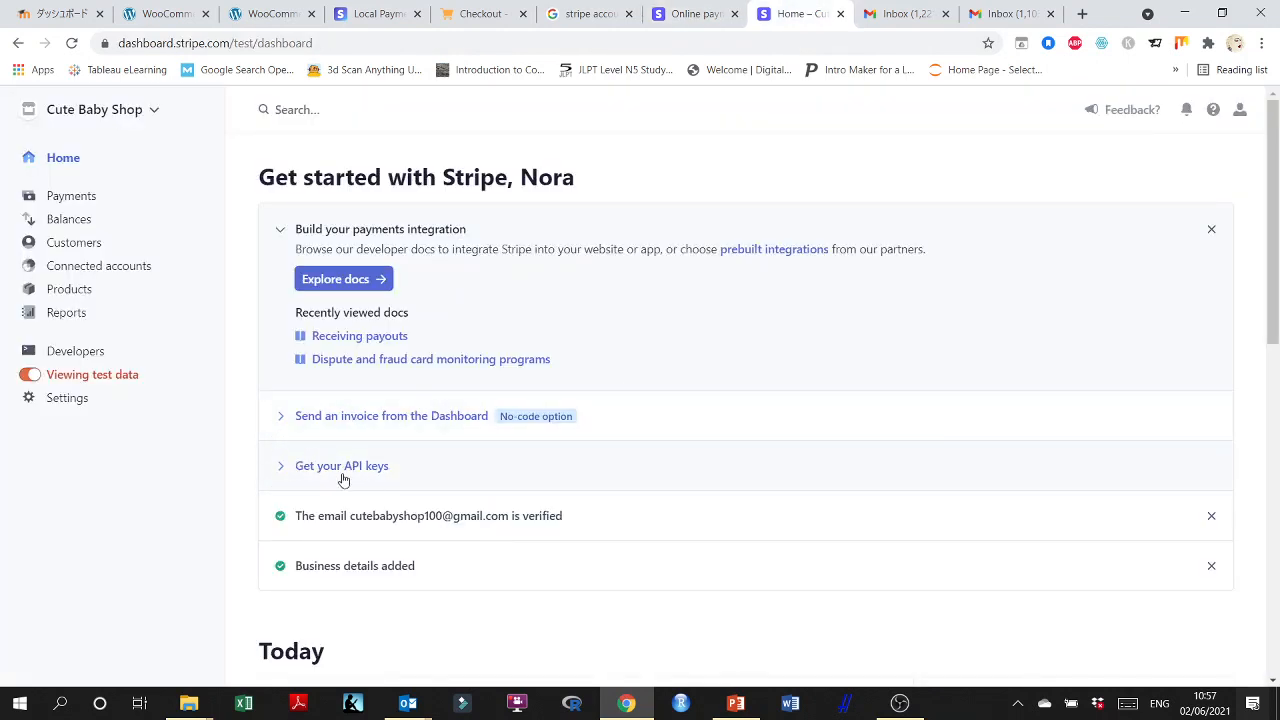
click(257, 10)
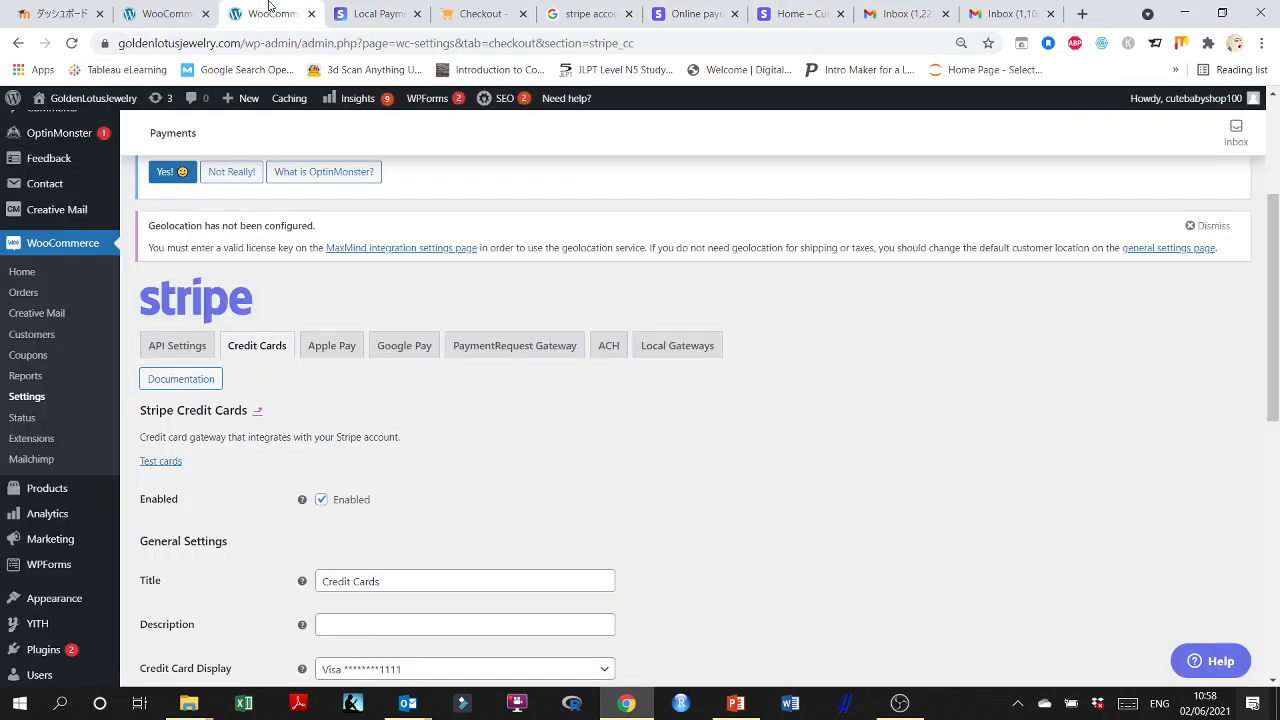
scroll(826, 600, down, 6)
scroll(344, 588, down, 1)
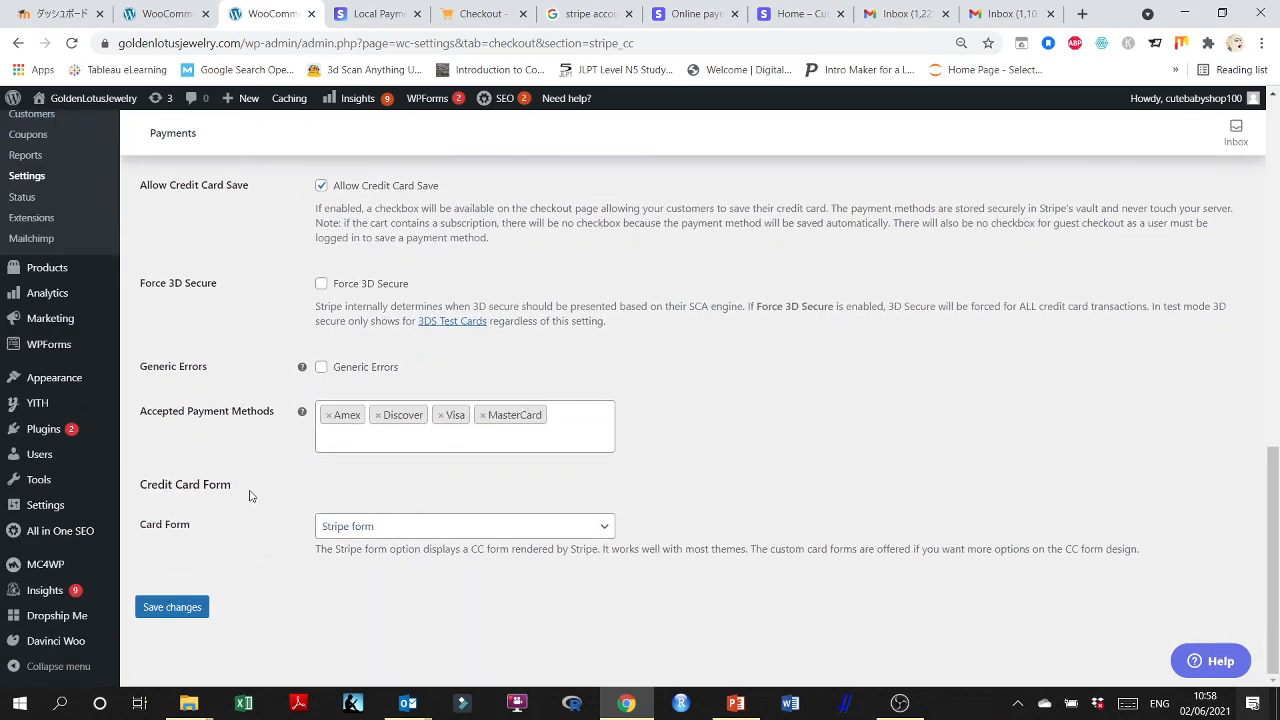
click(172, 607)
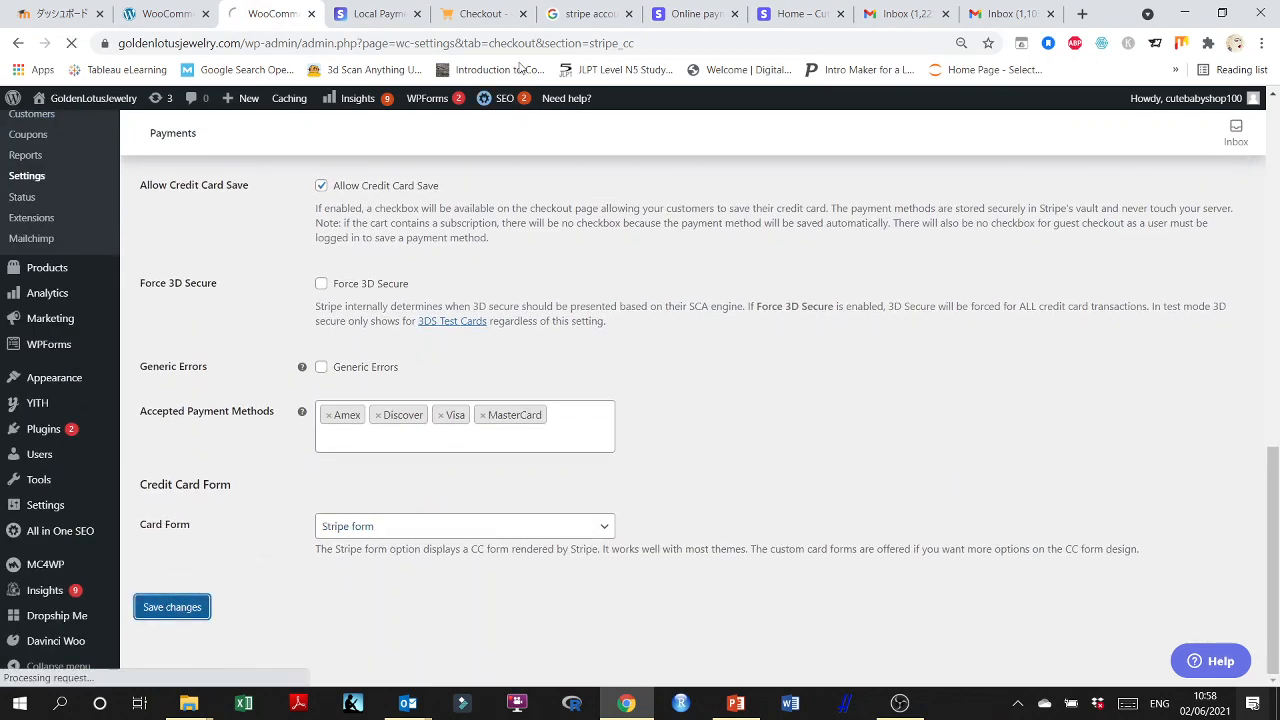
Reload the store's checkout page and compare the PayPal and Credit Cards payment options, ending with Credit Cards selected.
click(466, 16)
click(72, 43)
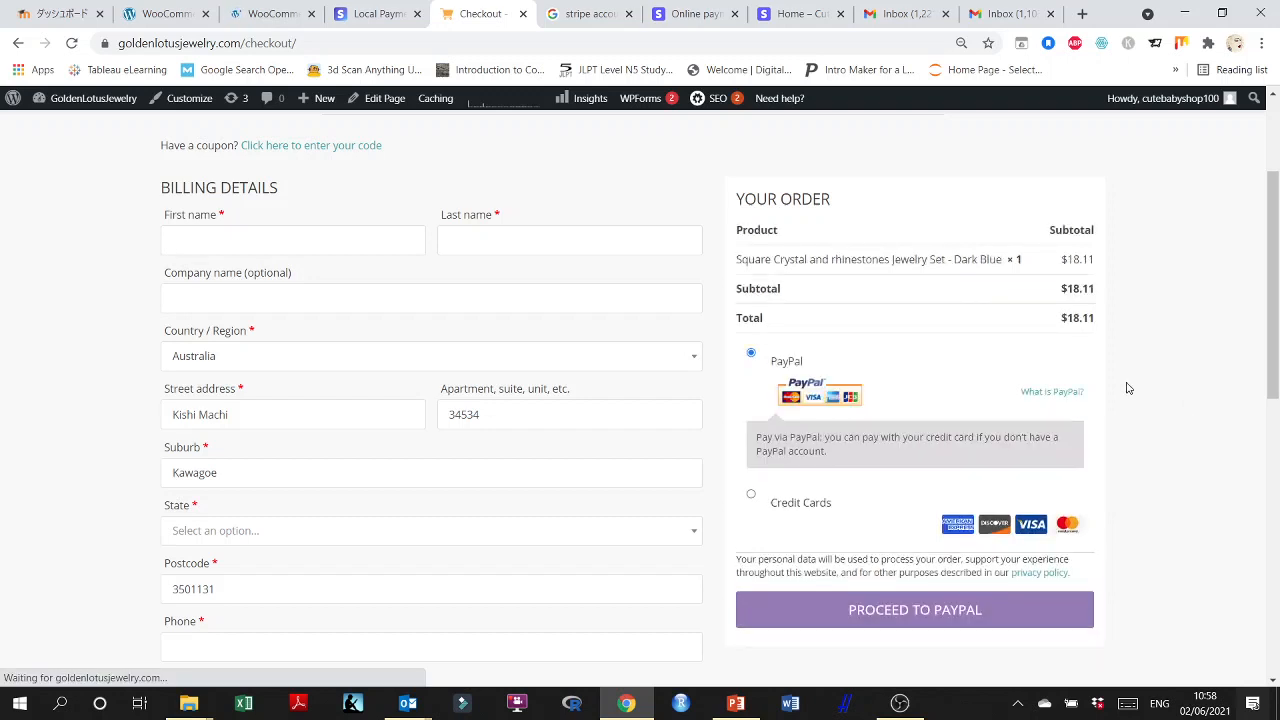
click(751, 494)
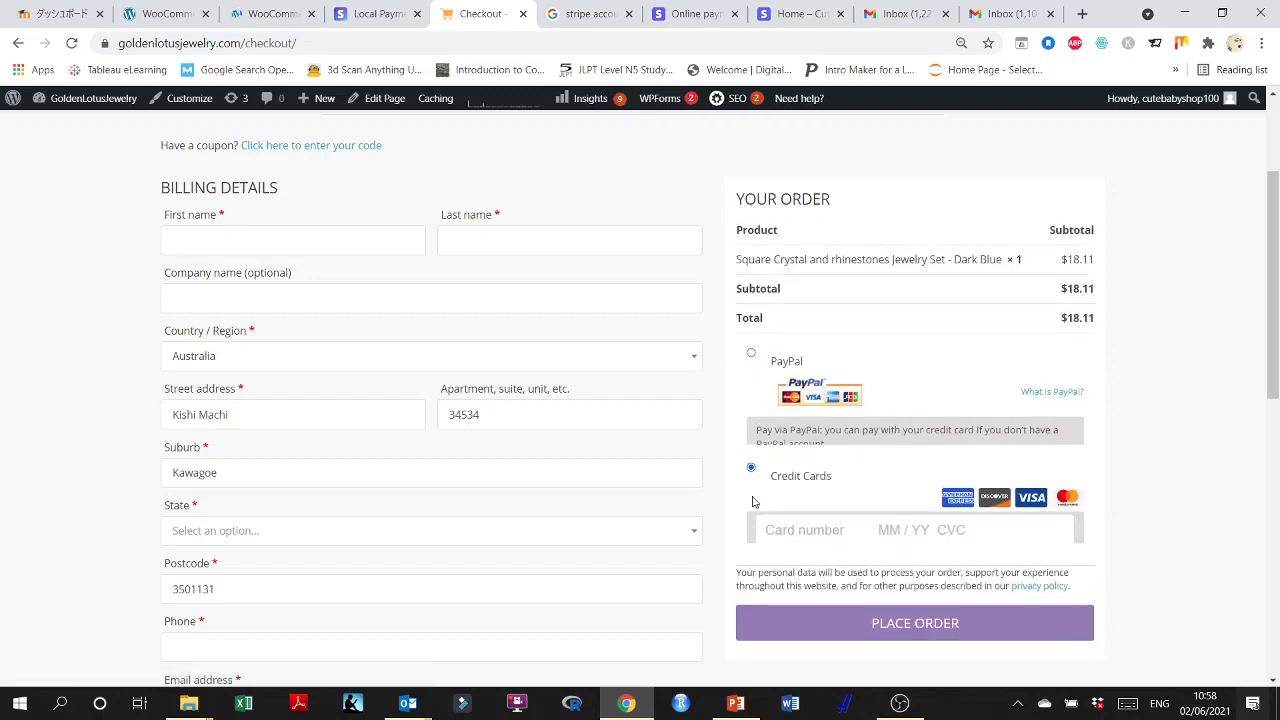
click(751, 354)
click(752, 498)
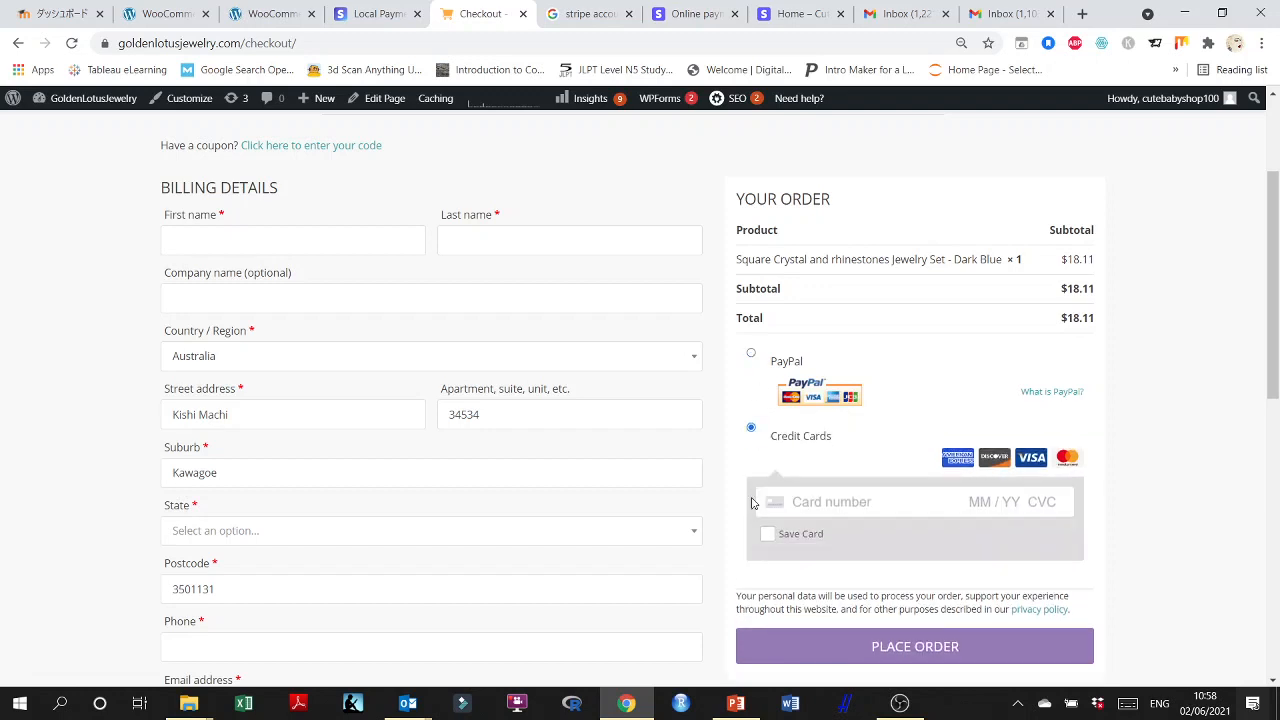
scroll(868, 517, down, 1)
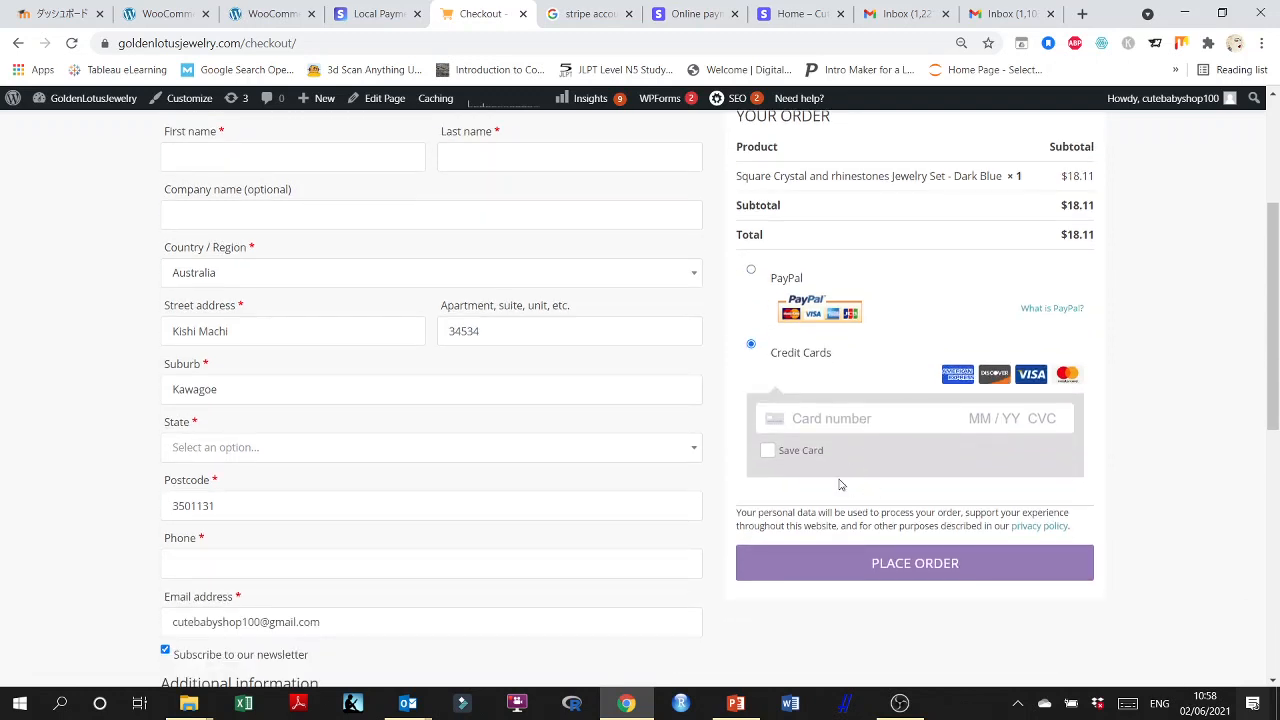
Open the test cards page from the Stripe Credit Cards documentation and copy the basic Visa test card number.
click(268, 13)
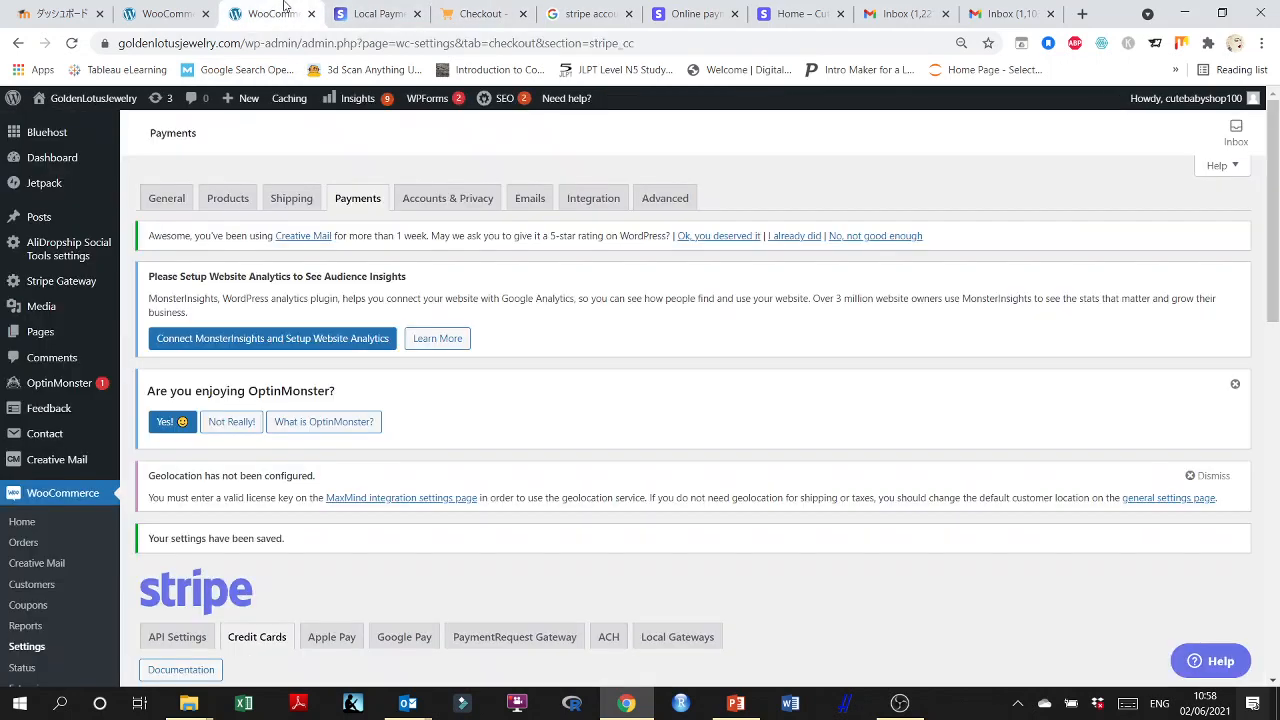
scroll(705, 400, down, 5)
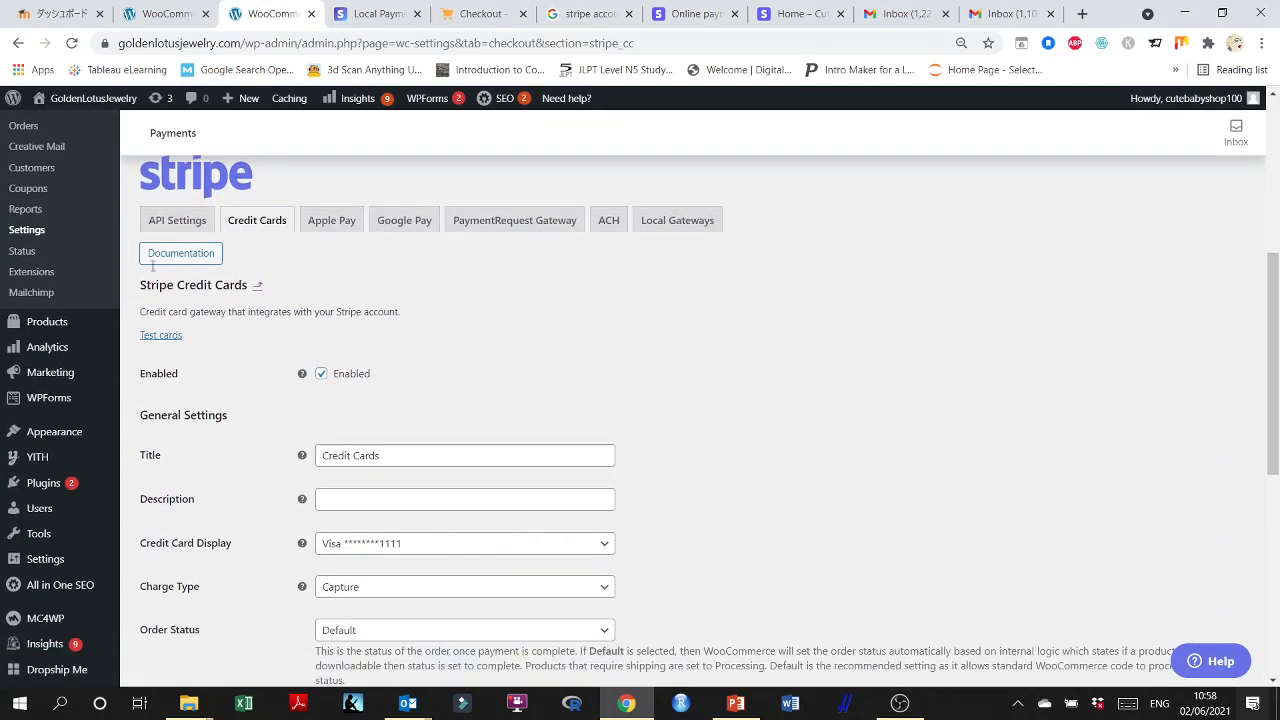
click(180, 255)
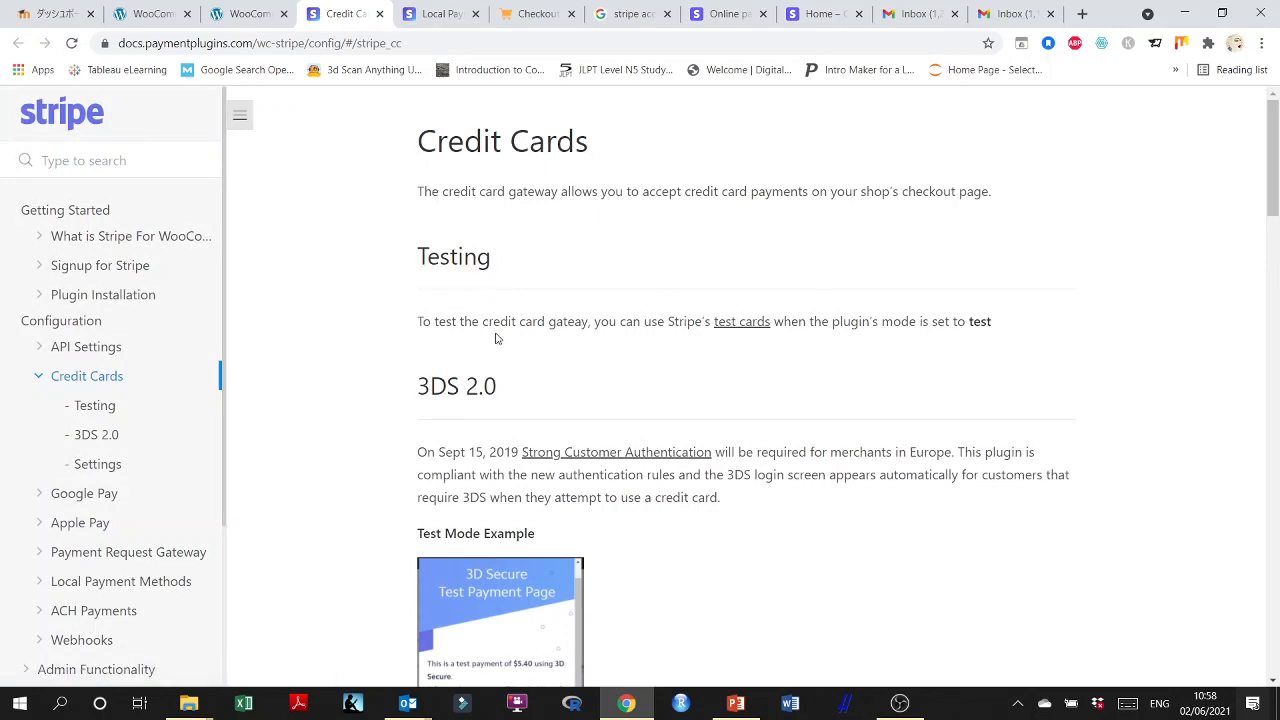
click(744, 326)
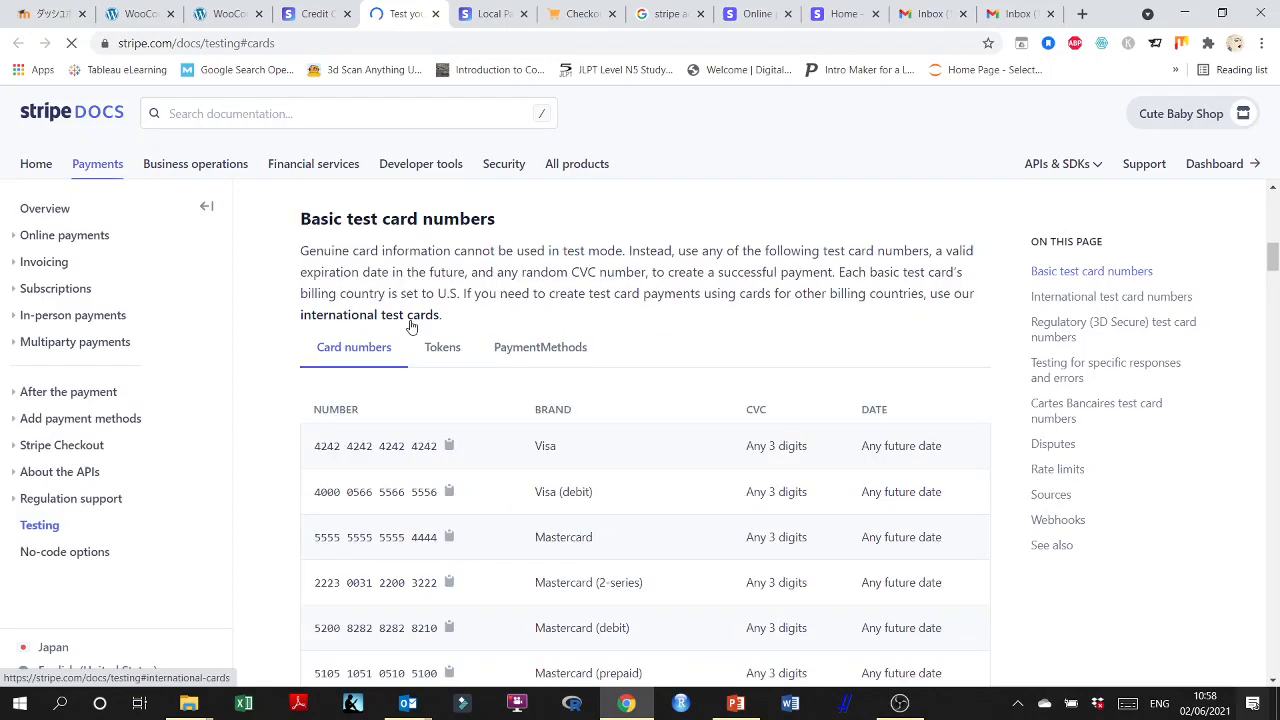
scroll(408, 323, down, 2)
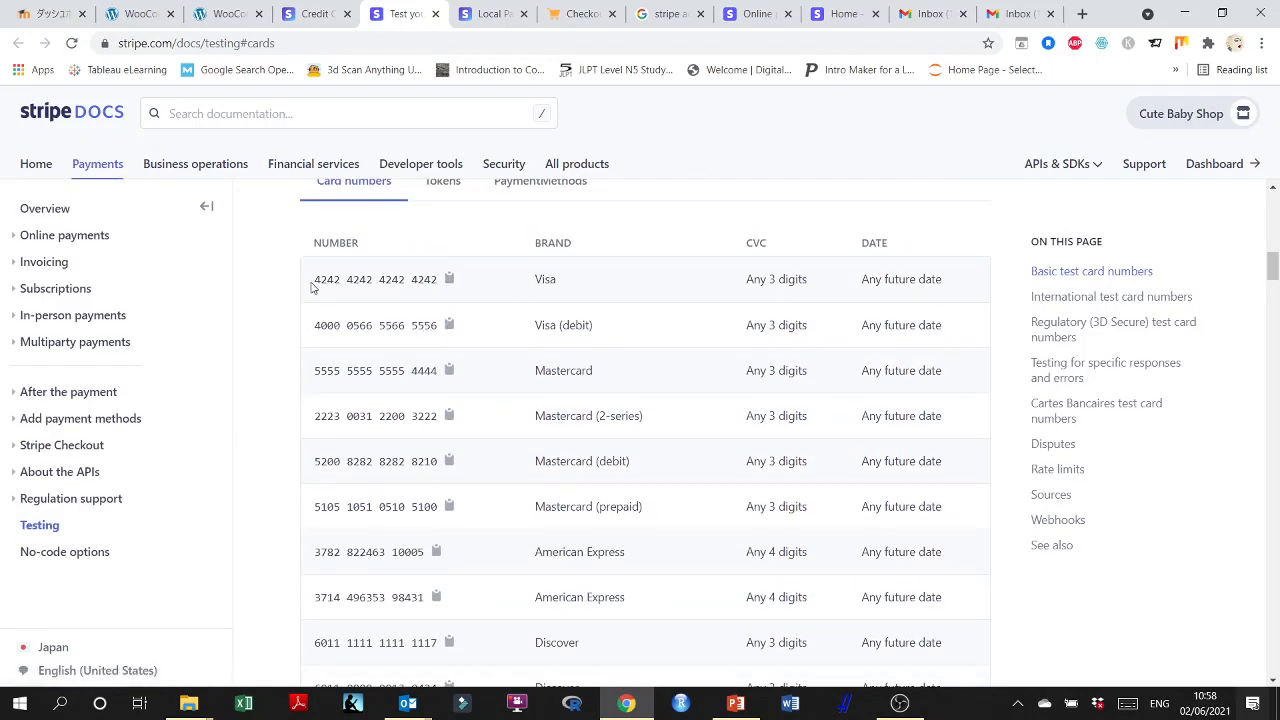
drag(311, 287, 428, 283)
key(ctrl+c)
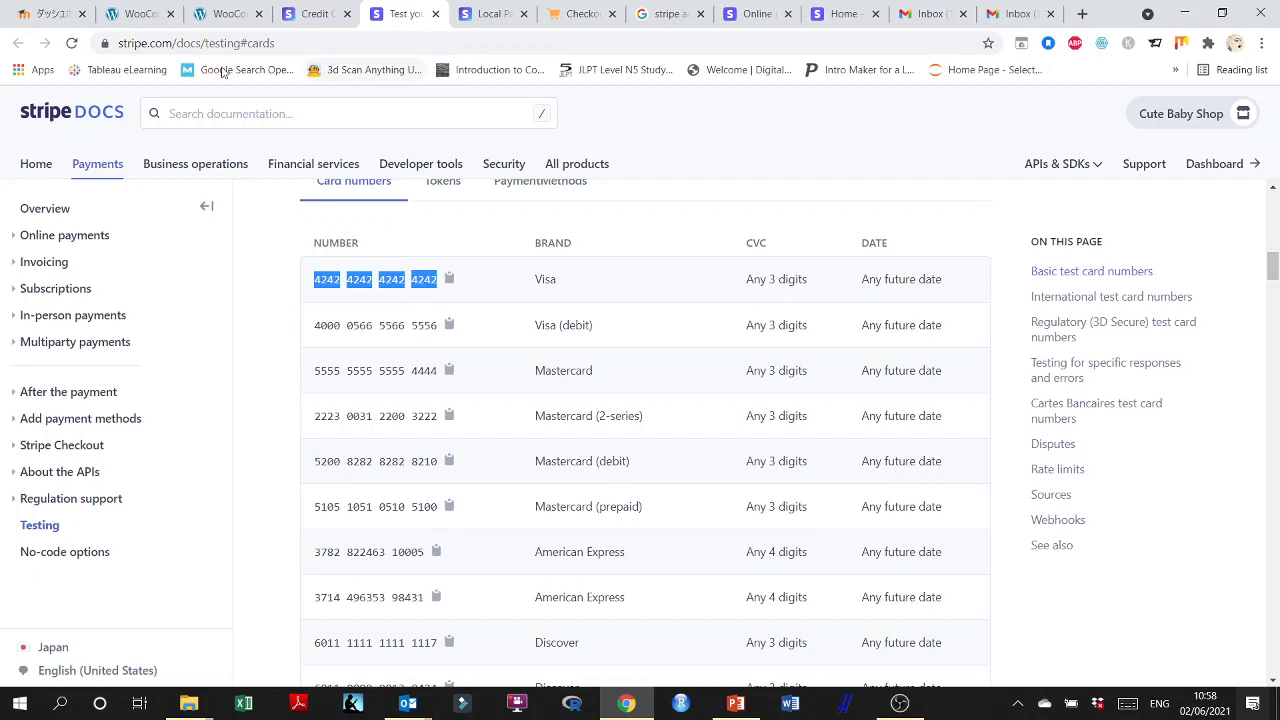
Paste the copied test card number into the card number field on the checkout page.
click(218, 14)
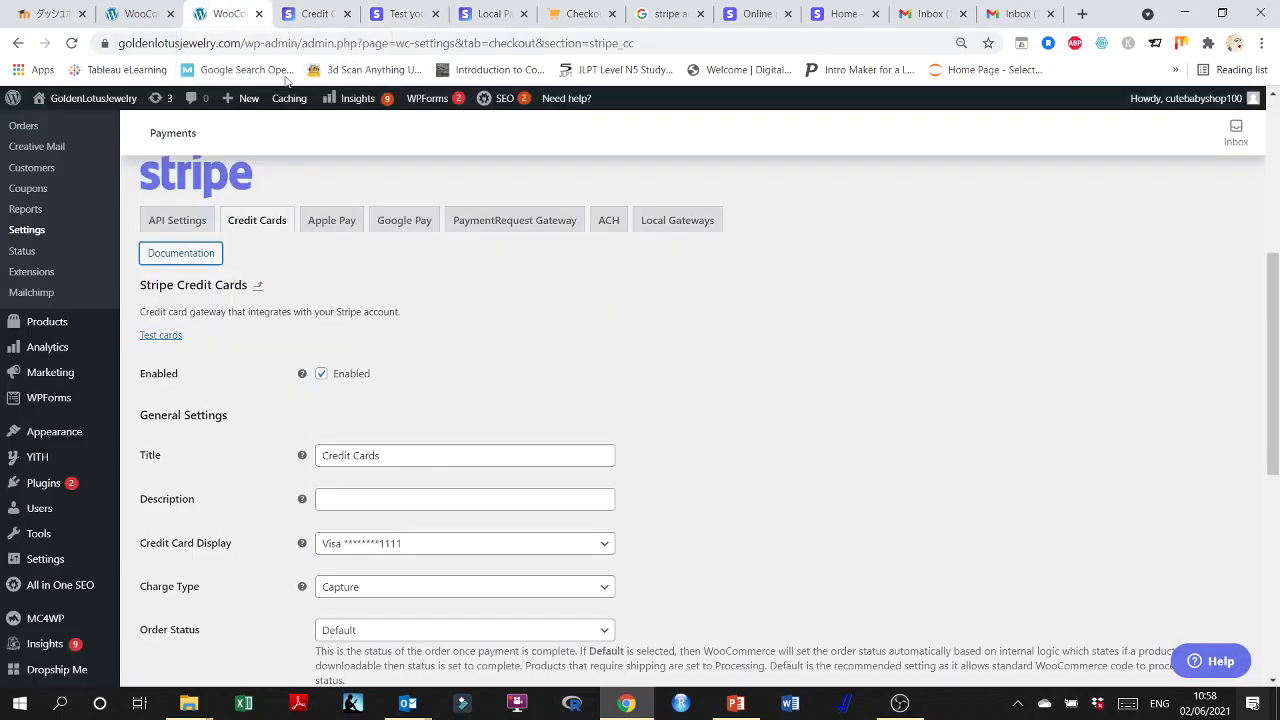
click(566, 10)
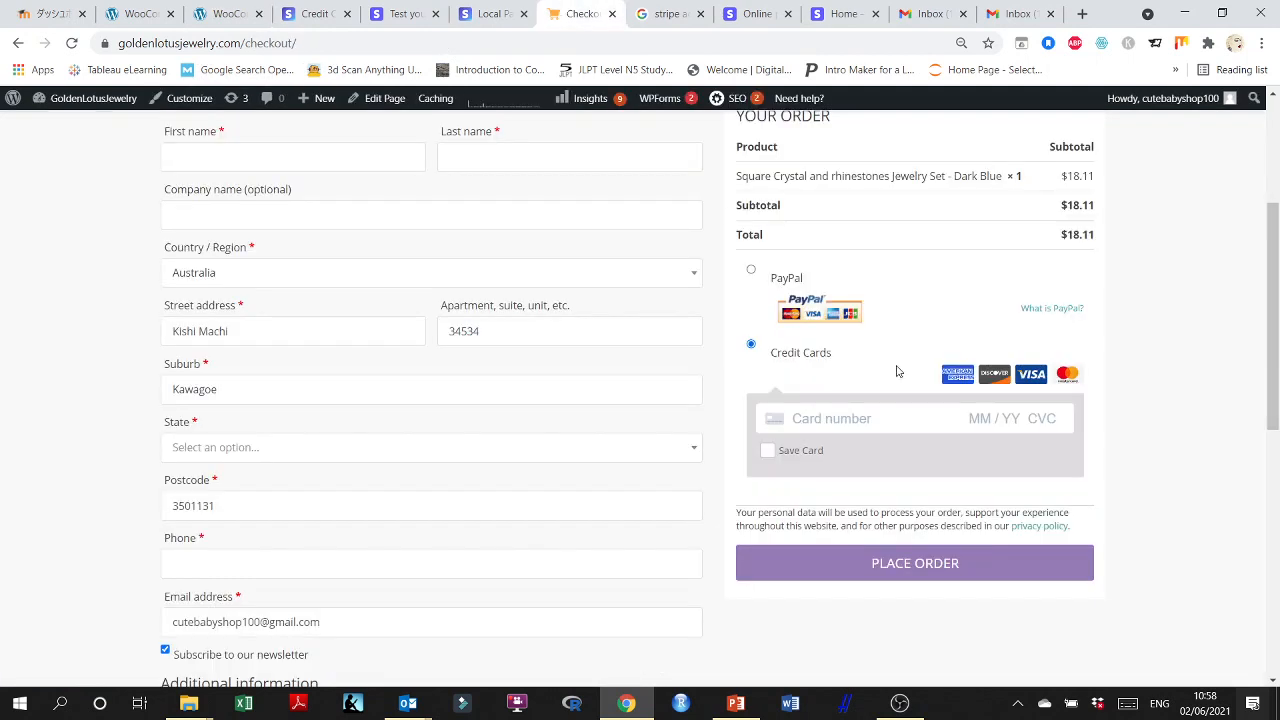
click(798, 412)
key(ctrl+v)
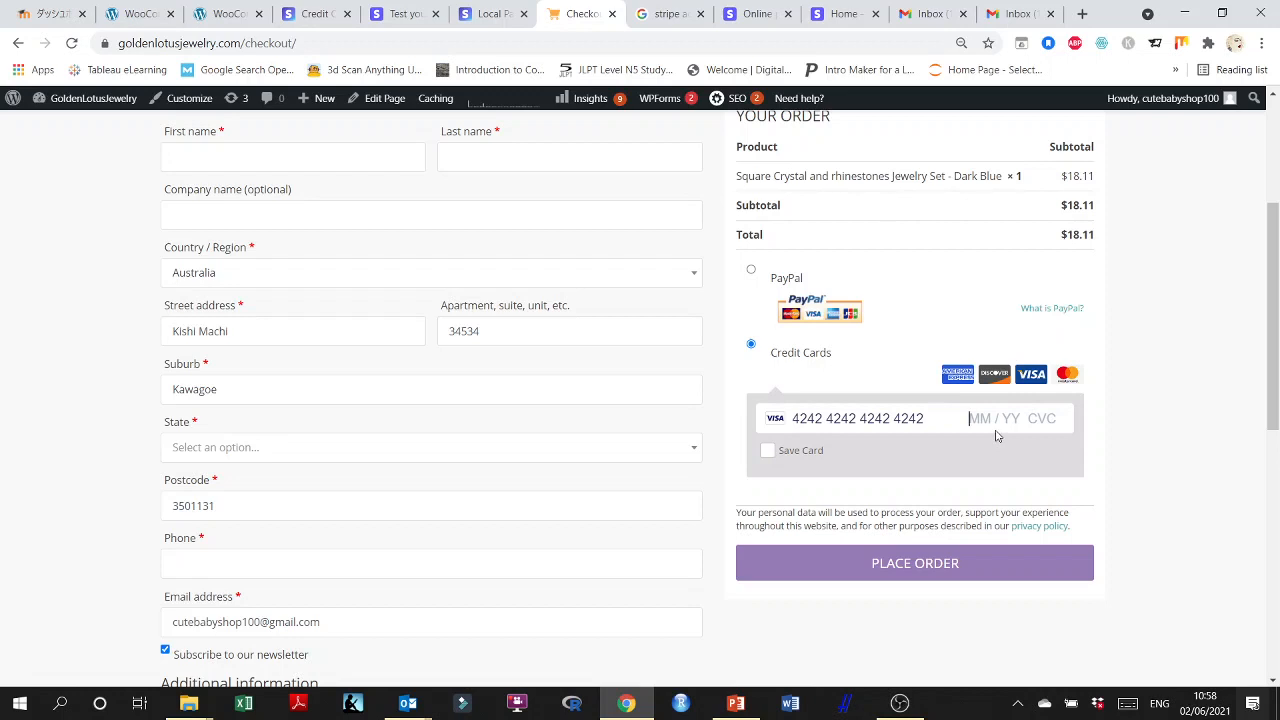
Move the Stripe test cards page directly beside the checkout page in the browser and return to the checkout.
click(227, 14)
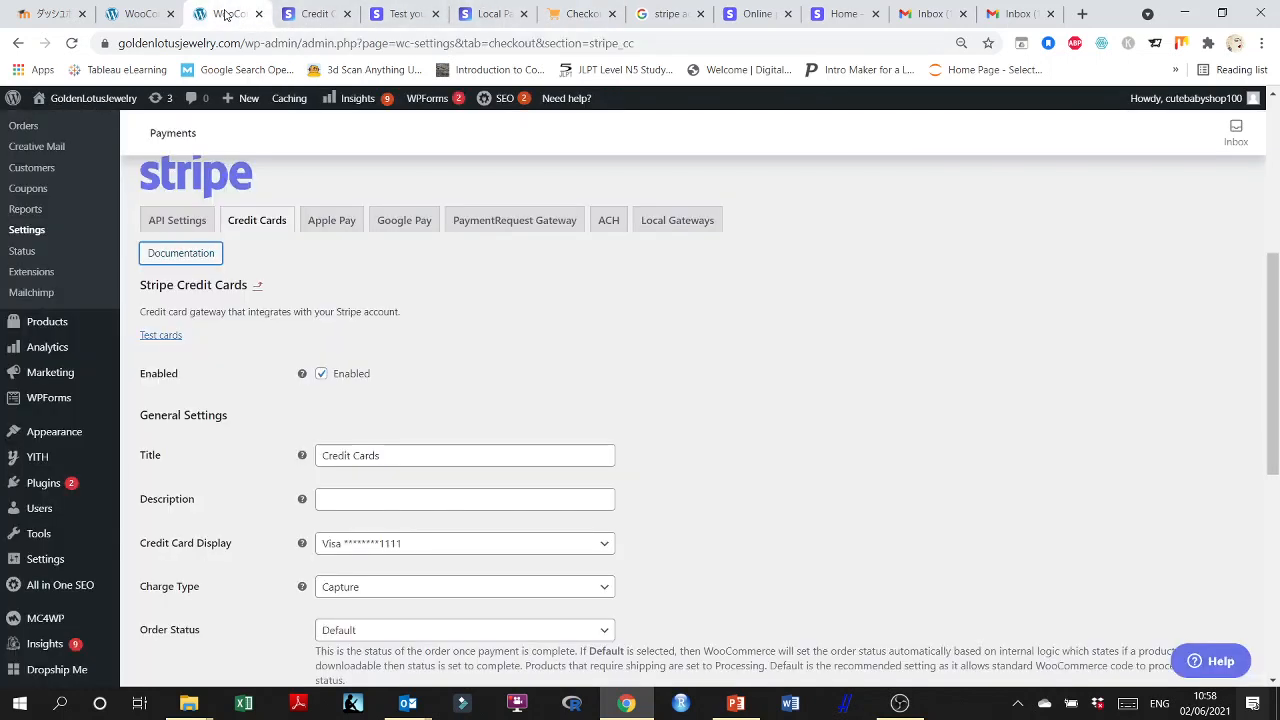
click(496, 10)
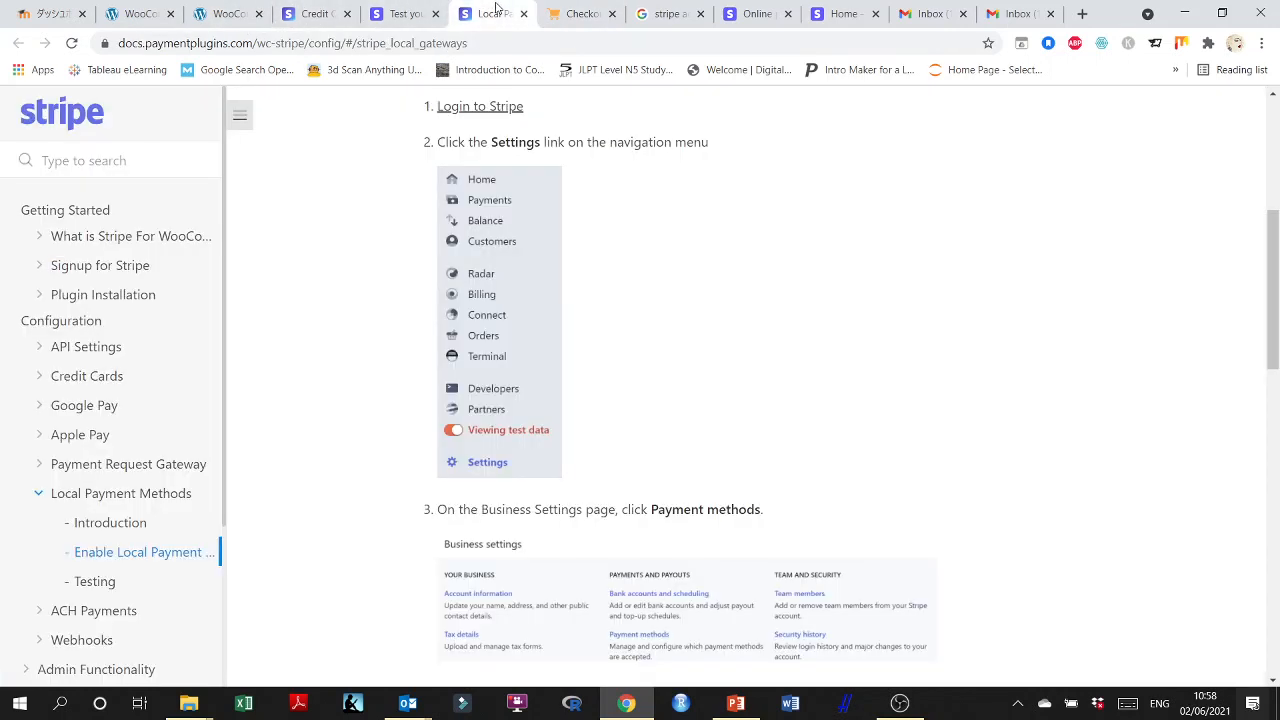
click(583, 13)
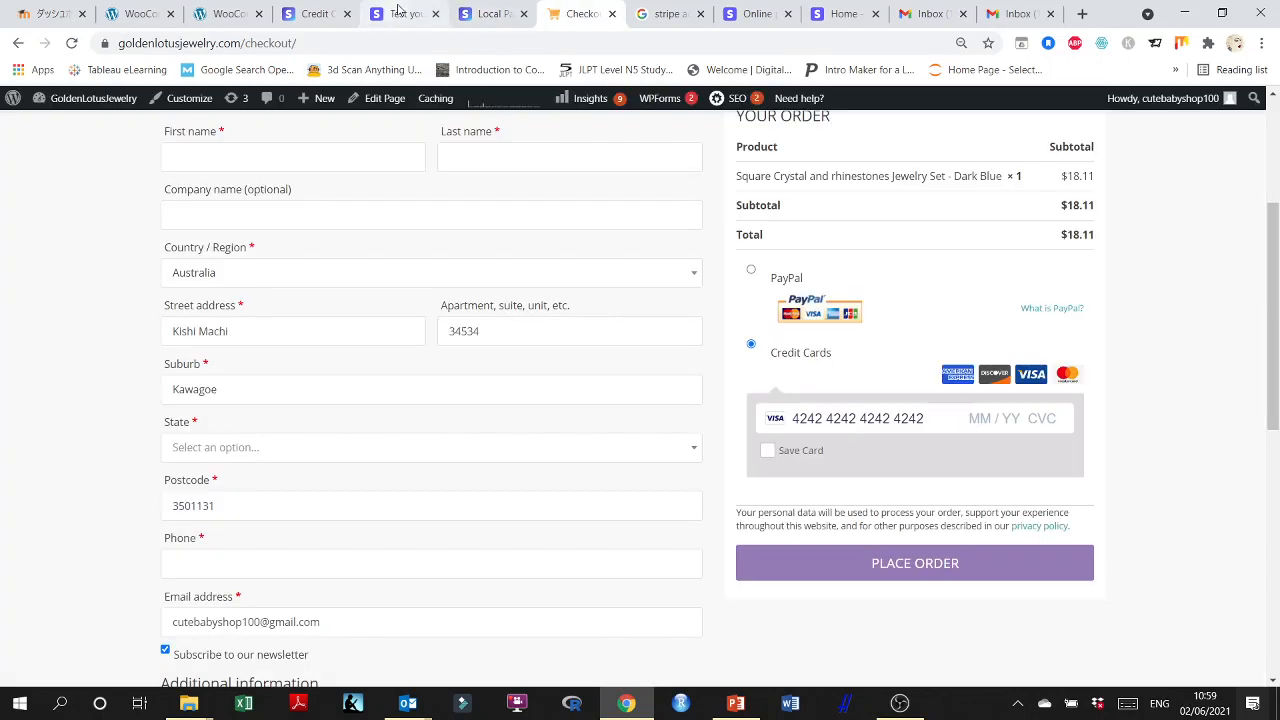
drag(398, 10, 488, 12)
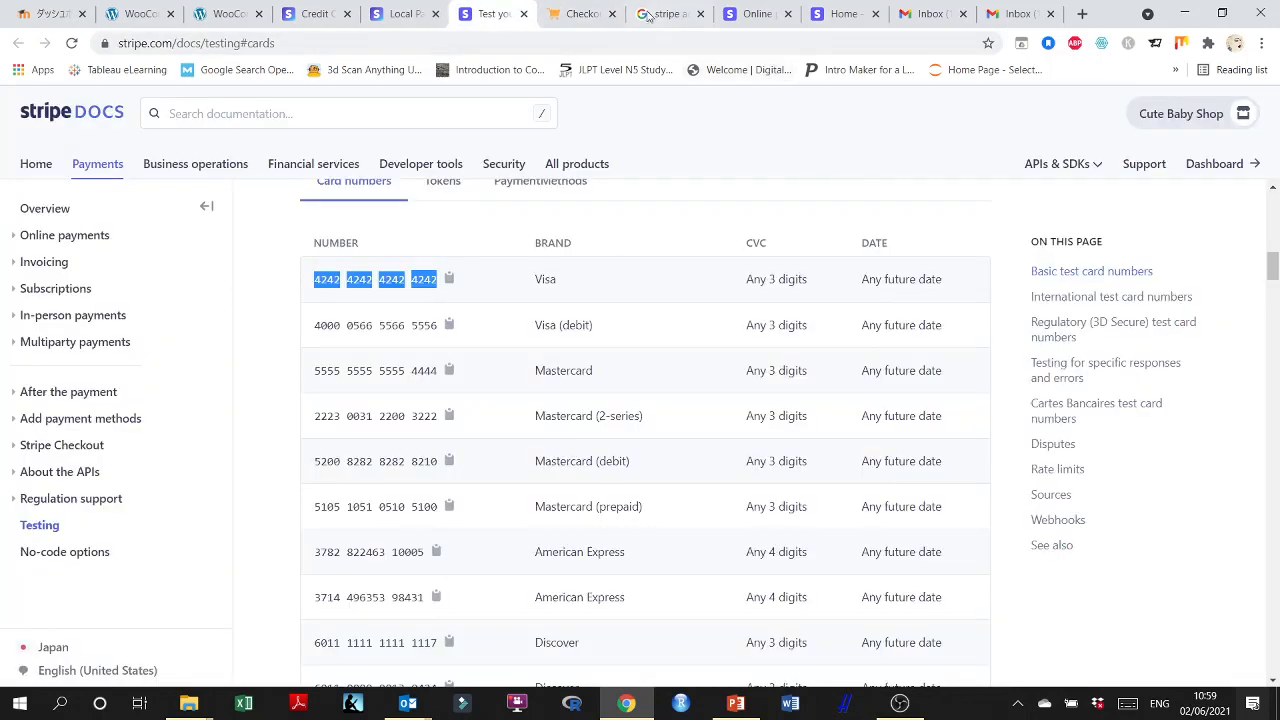
click(566, 8)
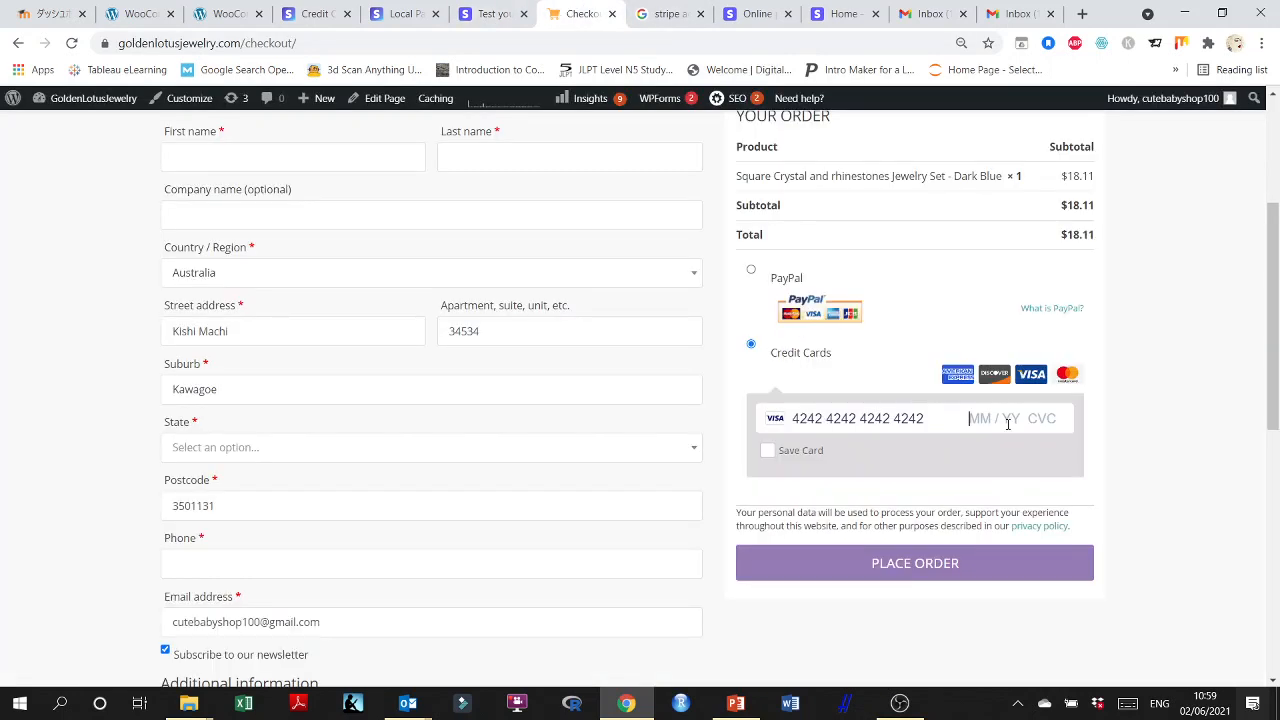
Fill in the test card's future expiry date and CVC at checkout, and try to place the order.
text(0252)
key(BackSpace)
text(3)
click(930, 562)
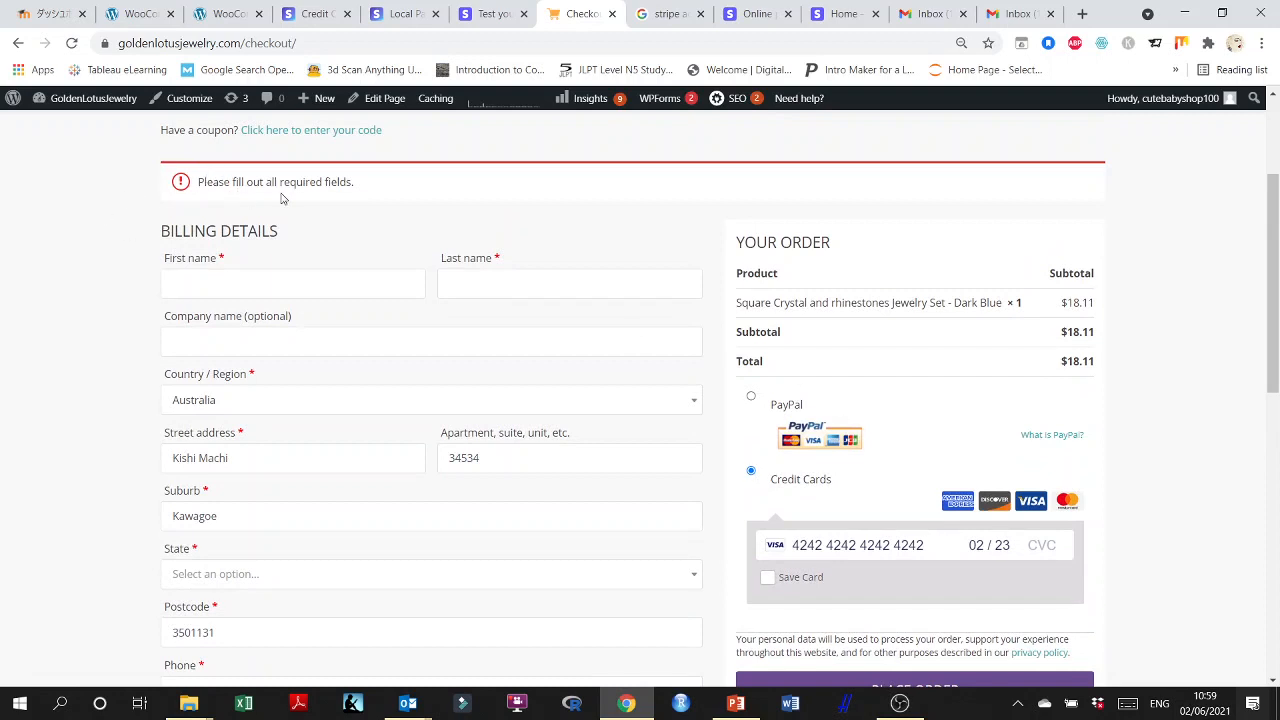
scroll(281, 198, down, 1)
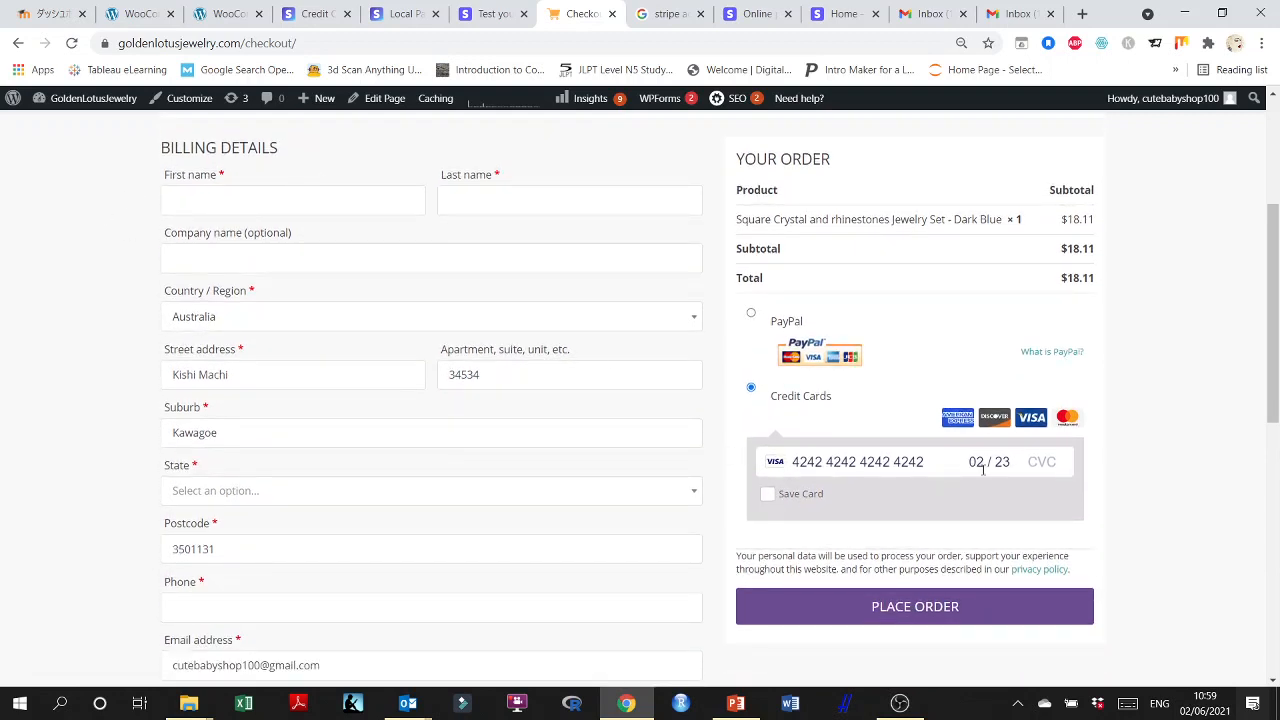
click(1036, 465)
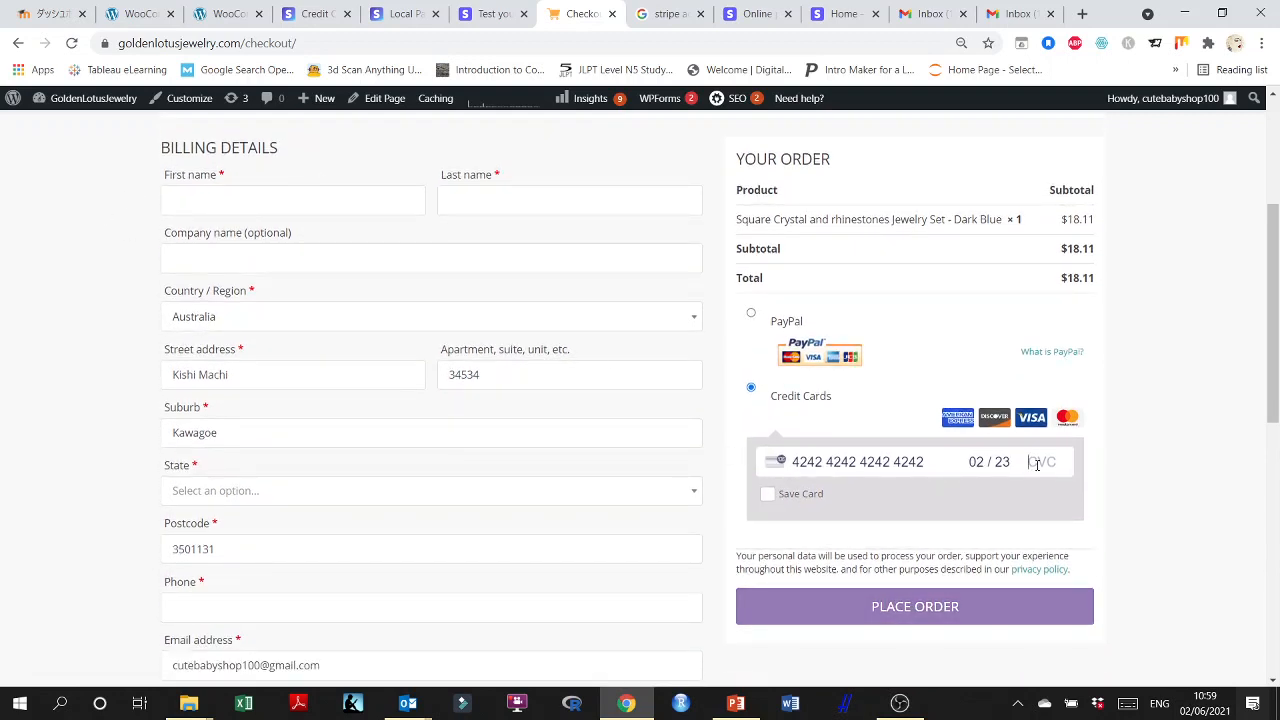
text(235)
click(940, 609)
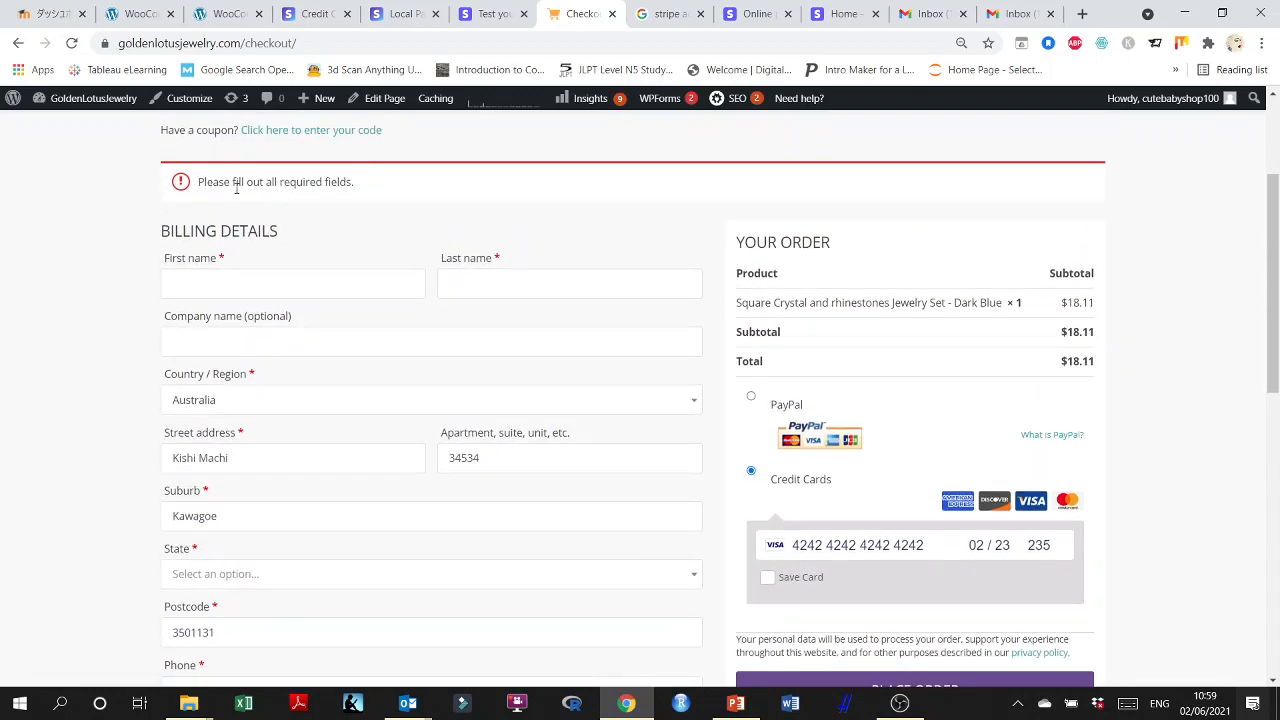
Change the test card's CVC in the checkout card form and try to place the order again.
scroll(424, 208, down, 2)
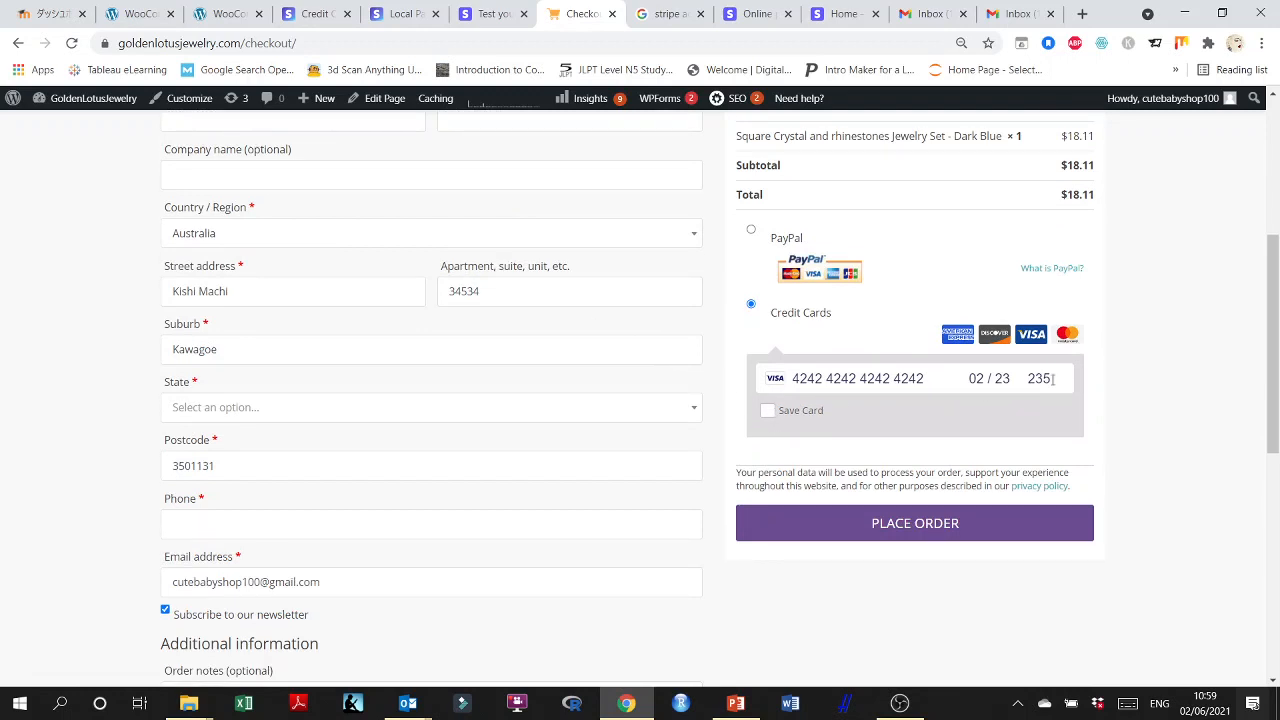
click(1005, 379)
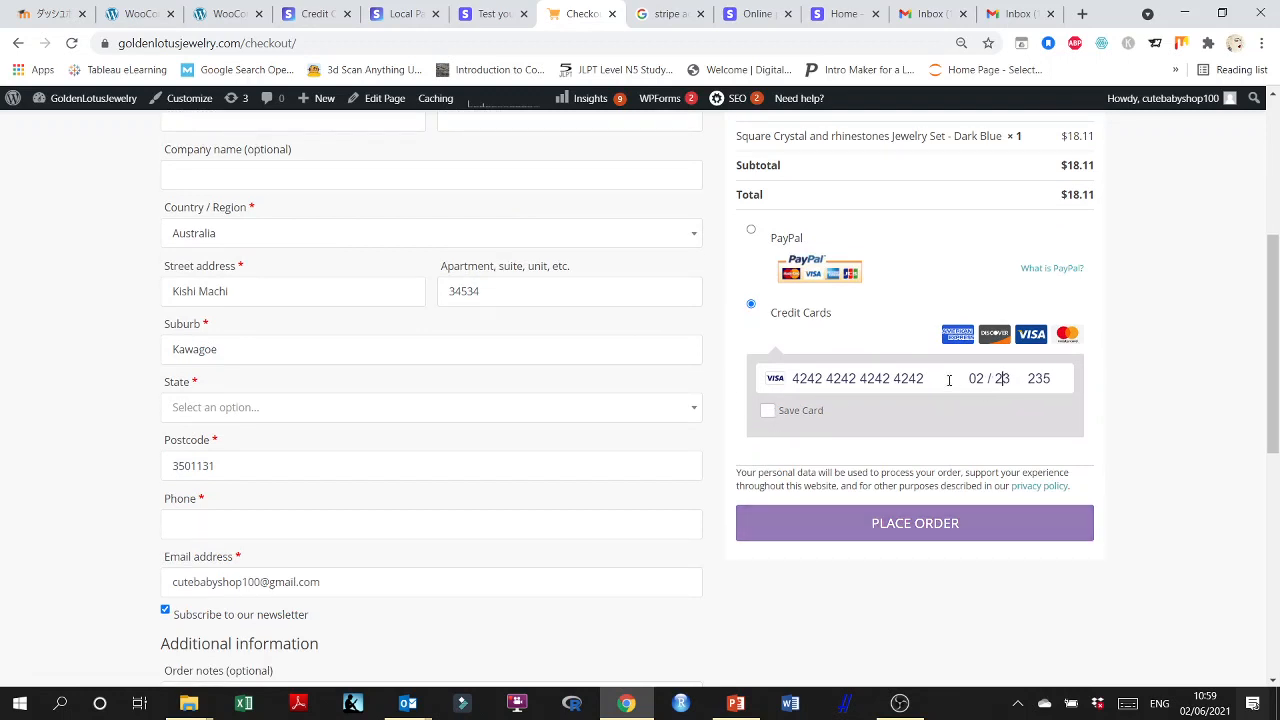
double_click(1039, 378)
text(02)
click(949, 523)
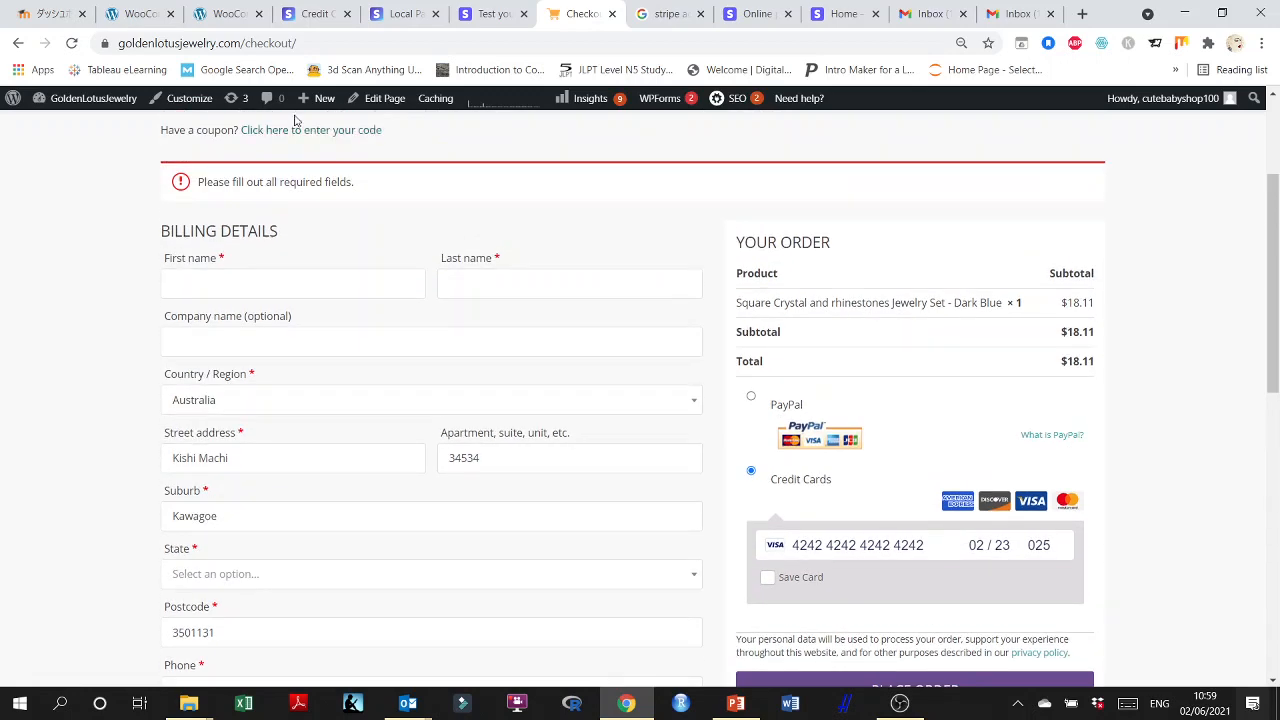
Recheck the Stripe Credit Cards settings and retry placing the order with the filled-in test card.
click(492, 14)
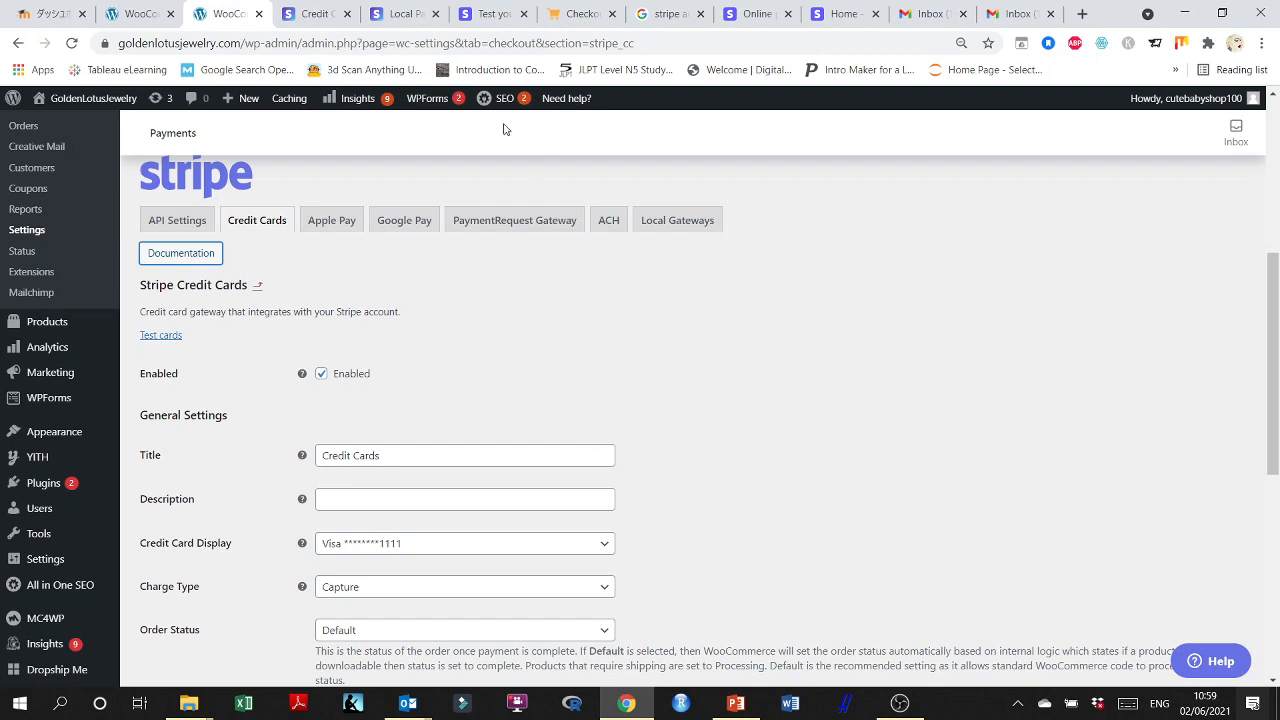
click(575, 14)
scroll(895, 481, down, 1)
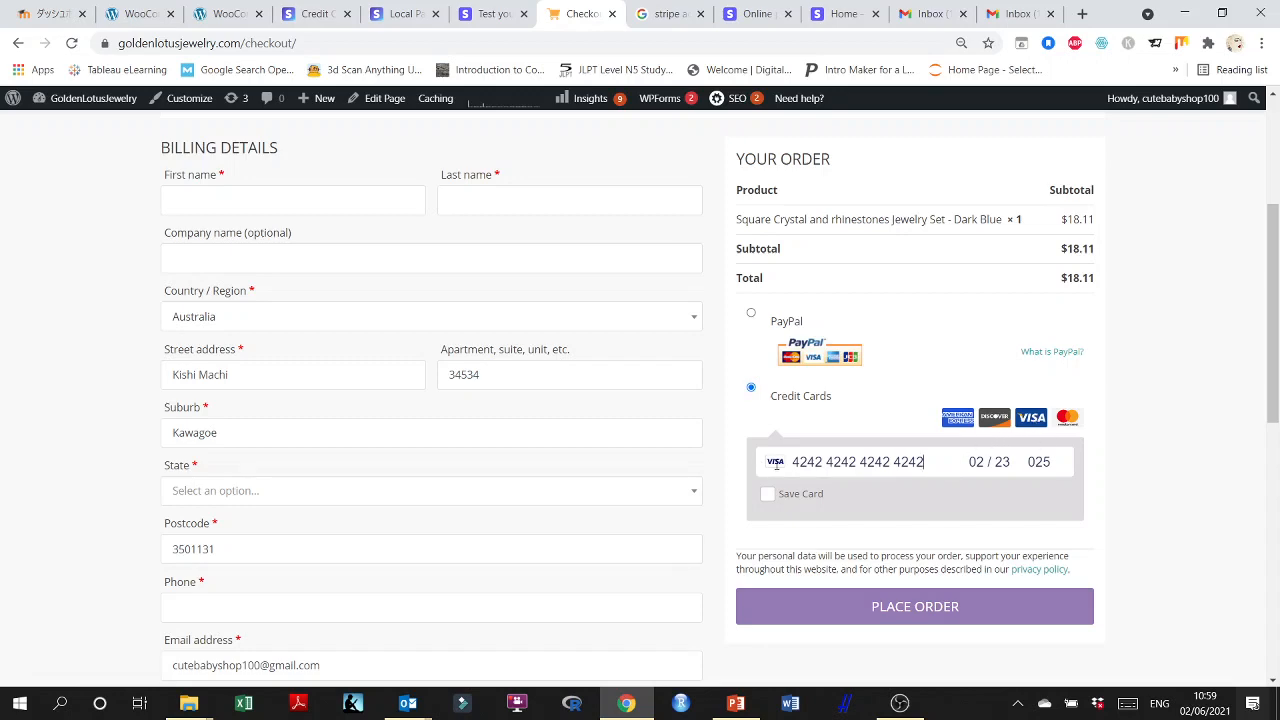
click(908, 606)
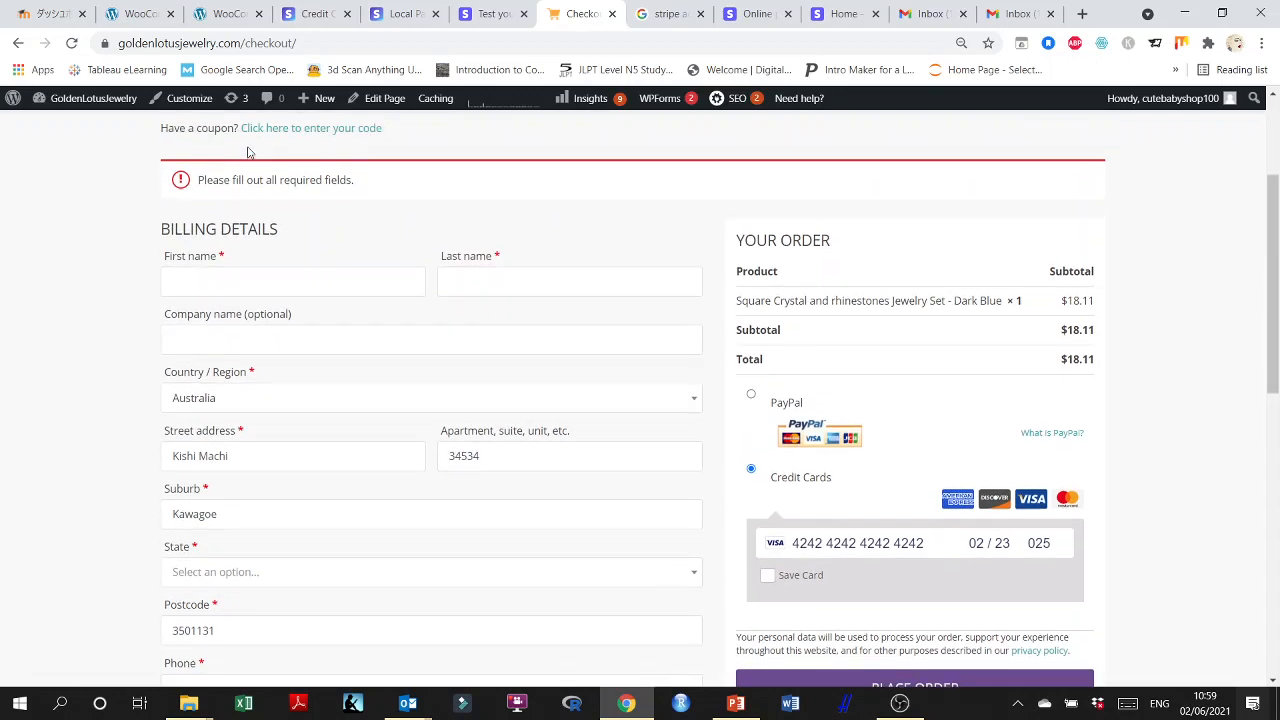
Copy the Visa test card number again from the Stripe testing documentation and return to the checkout page.
click(483, 18)
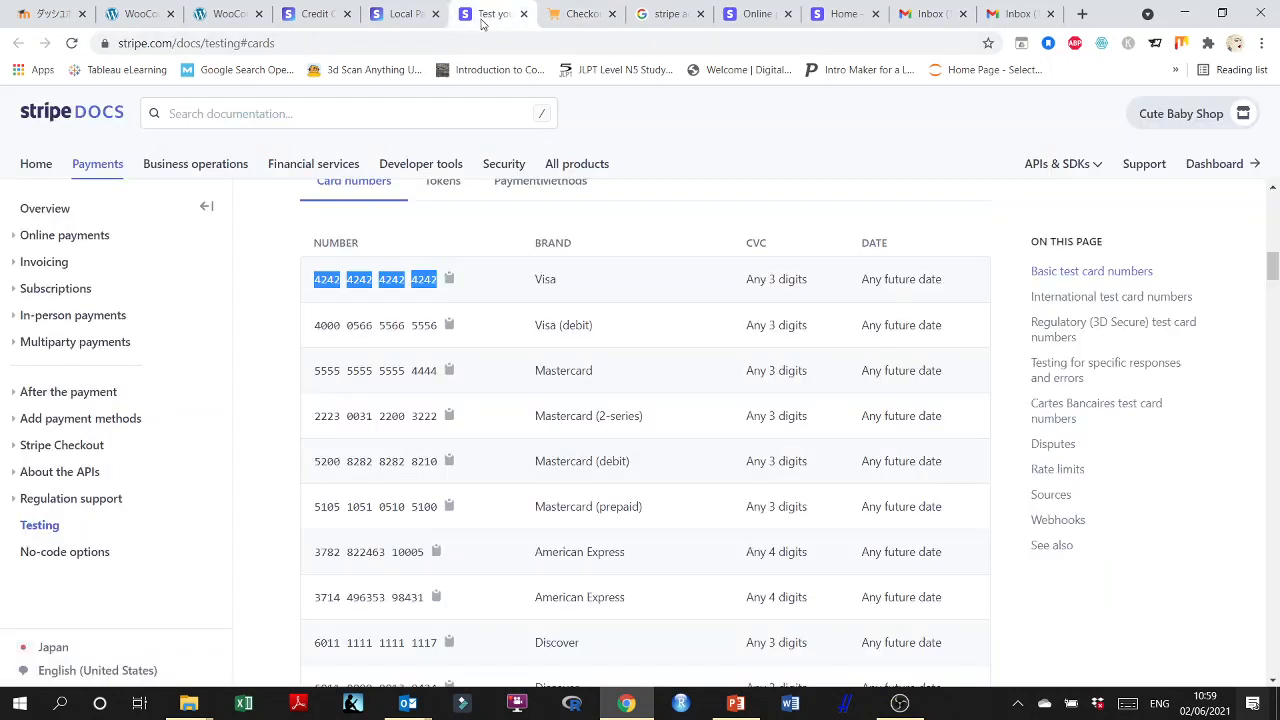
click(449, 281)
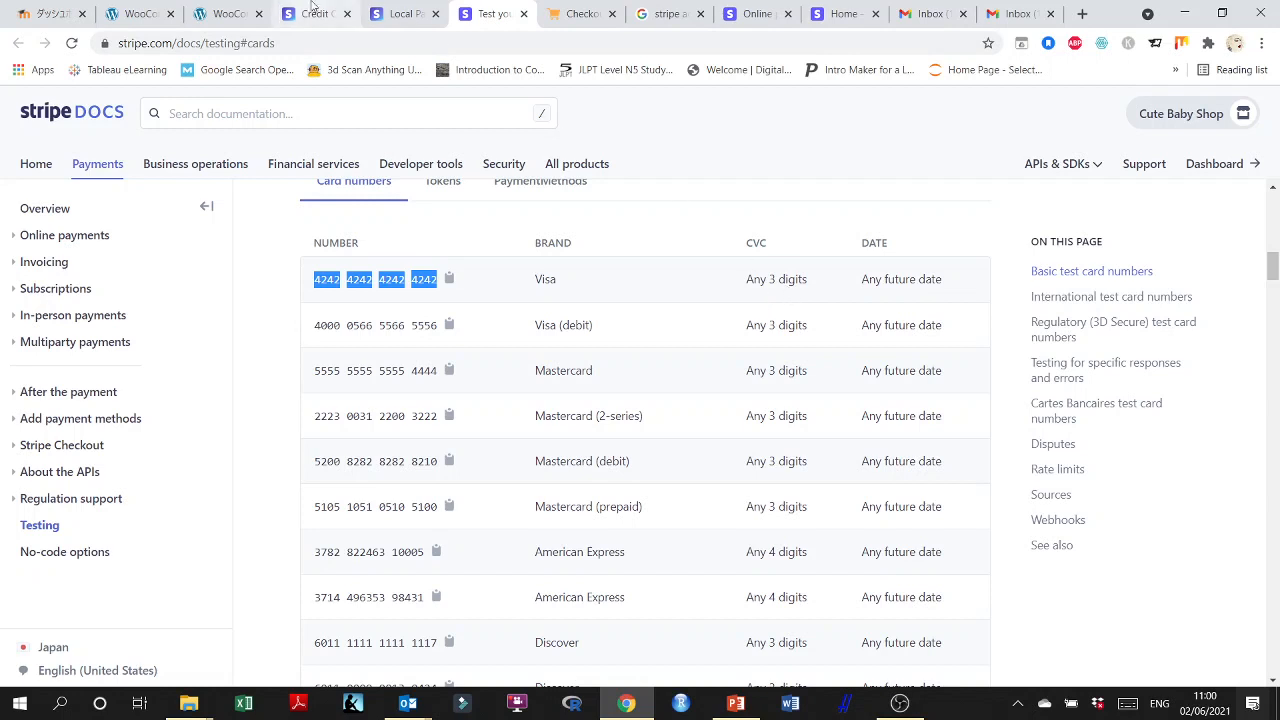
click(570, 13)
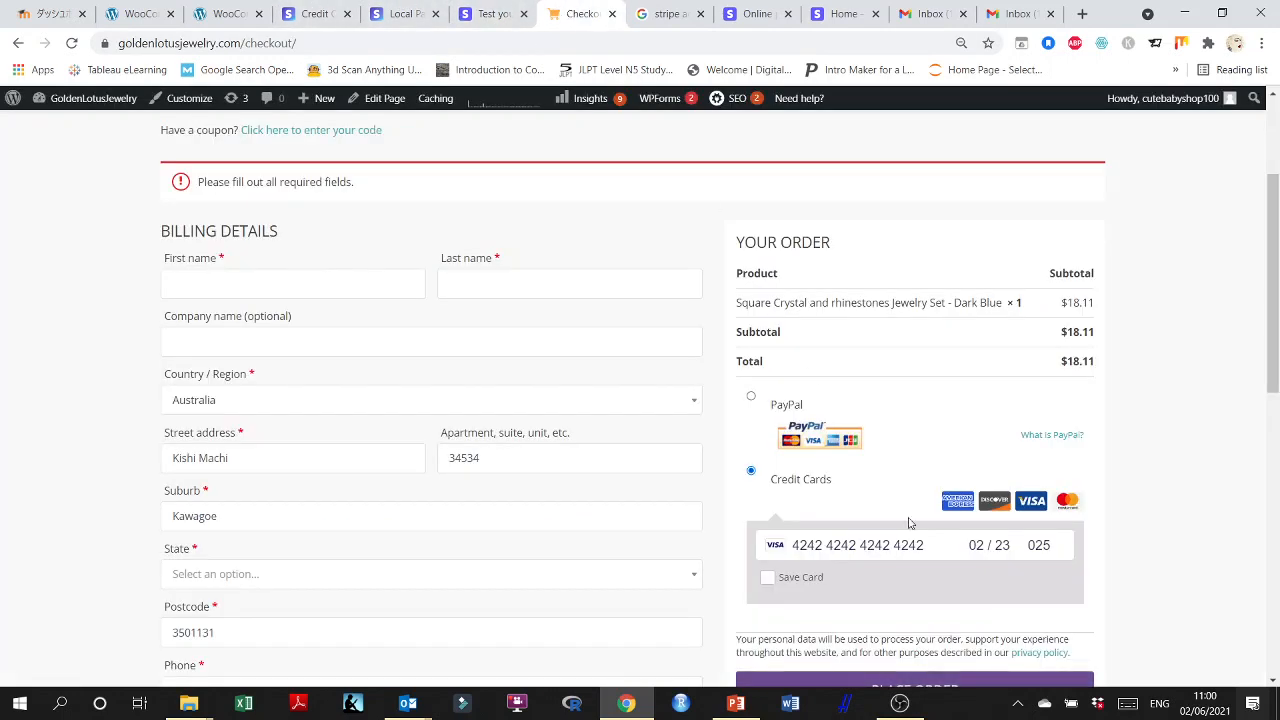
Change the test card's expiry date to 09/25 in the checkout card form and try to place the order.
triple_click(1000, 548)
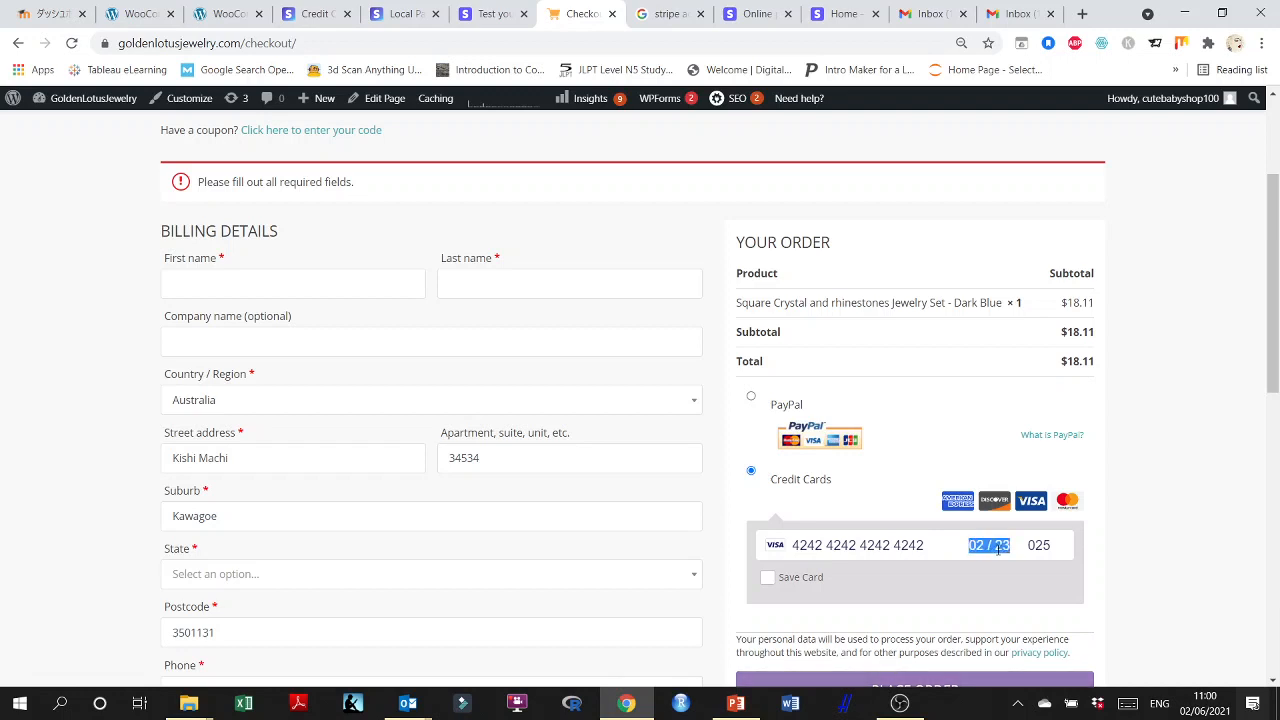
key(BackSpace)
text(09 / 20)
key(BackSpace)
text(5)
scroll(975, 549, down, 2)
click(965, 529)
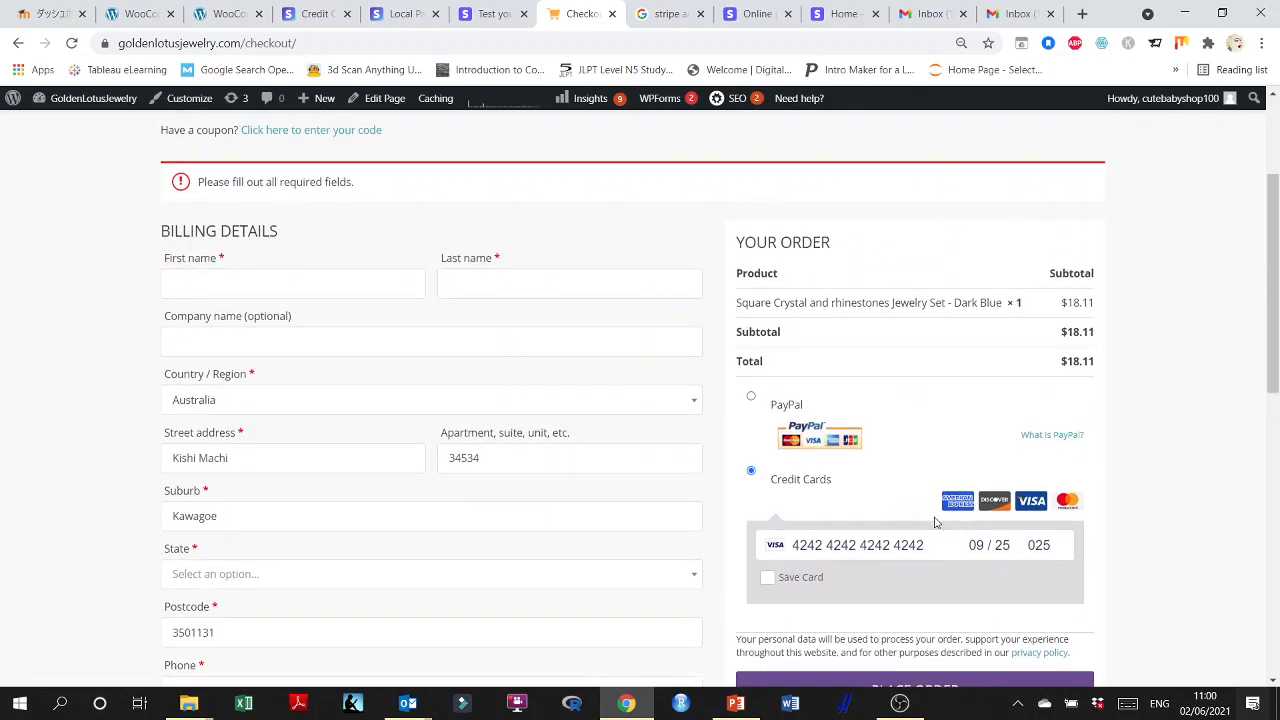
Fill in the customer's first and last name in the billing details and enter nsisis as the company name.
click(246, 286)
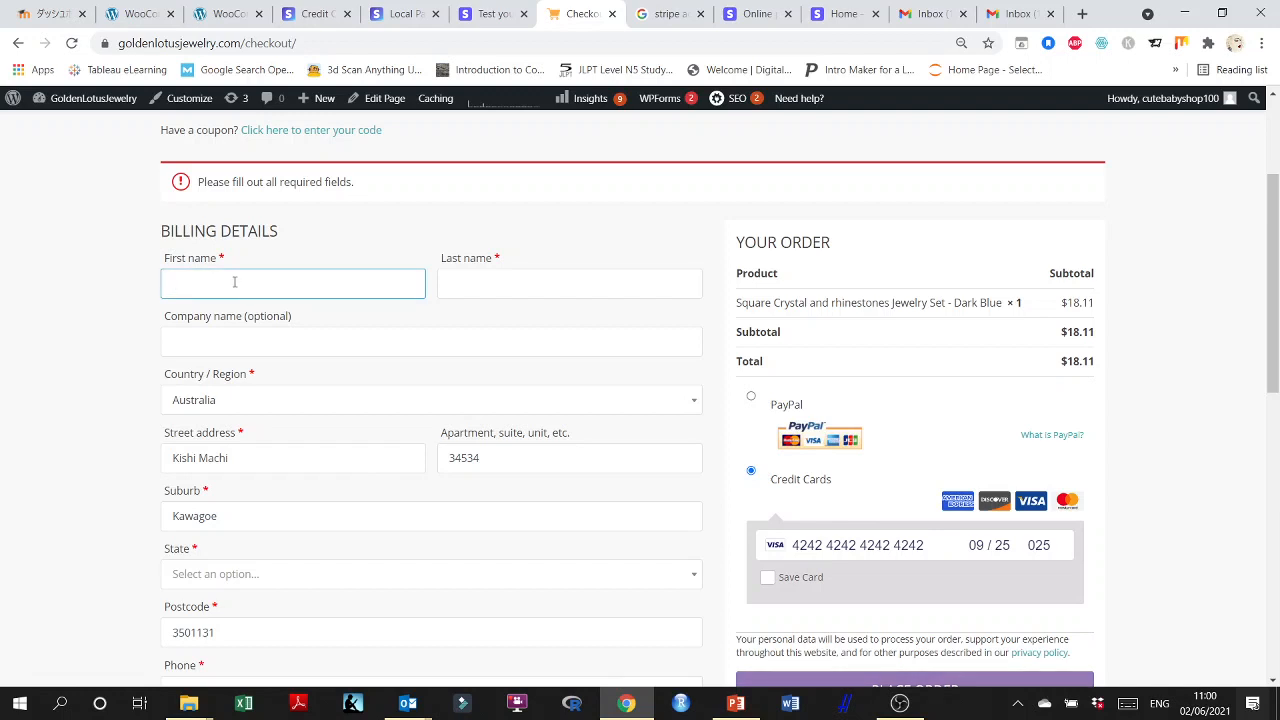
key(Tab)
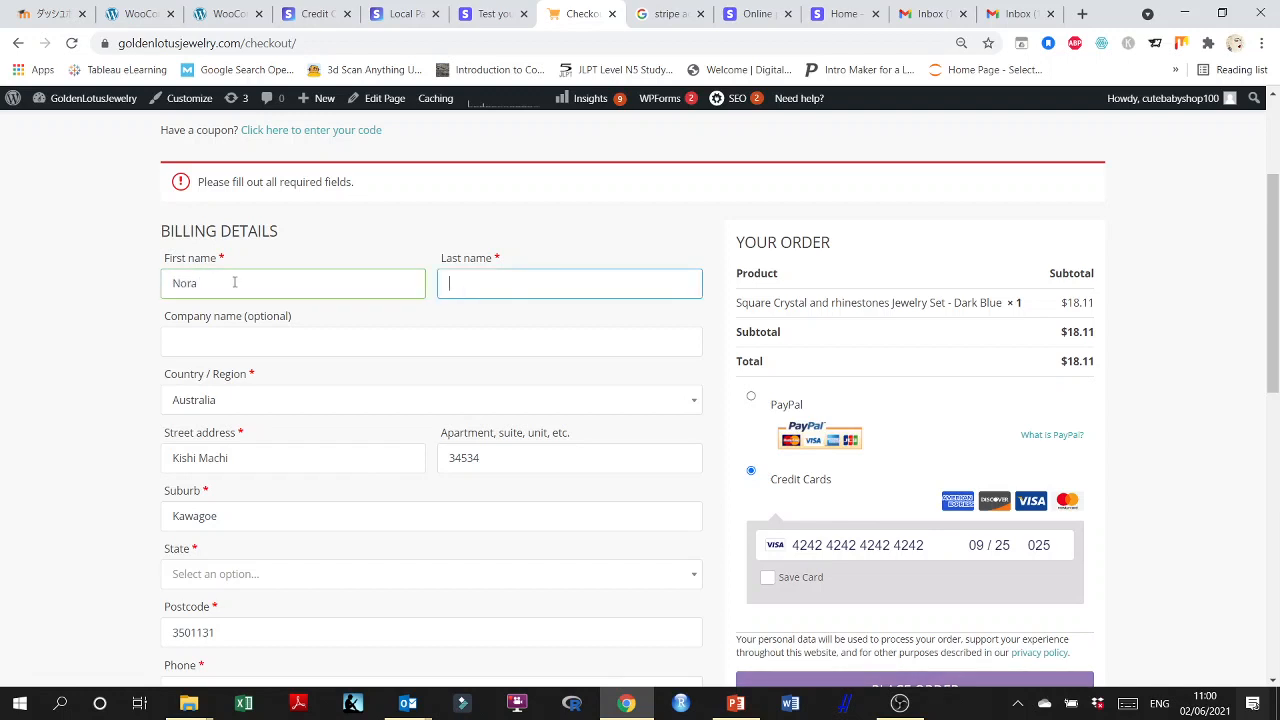
key(Tab)
text(nsis)
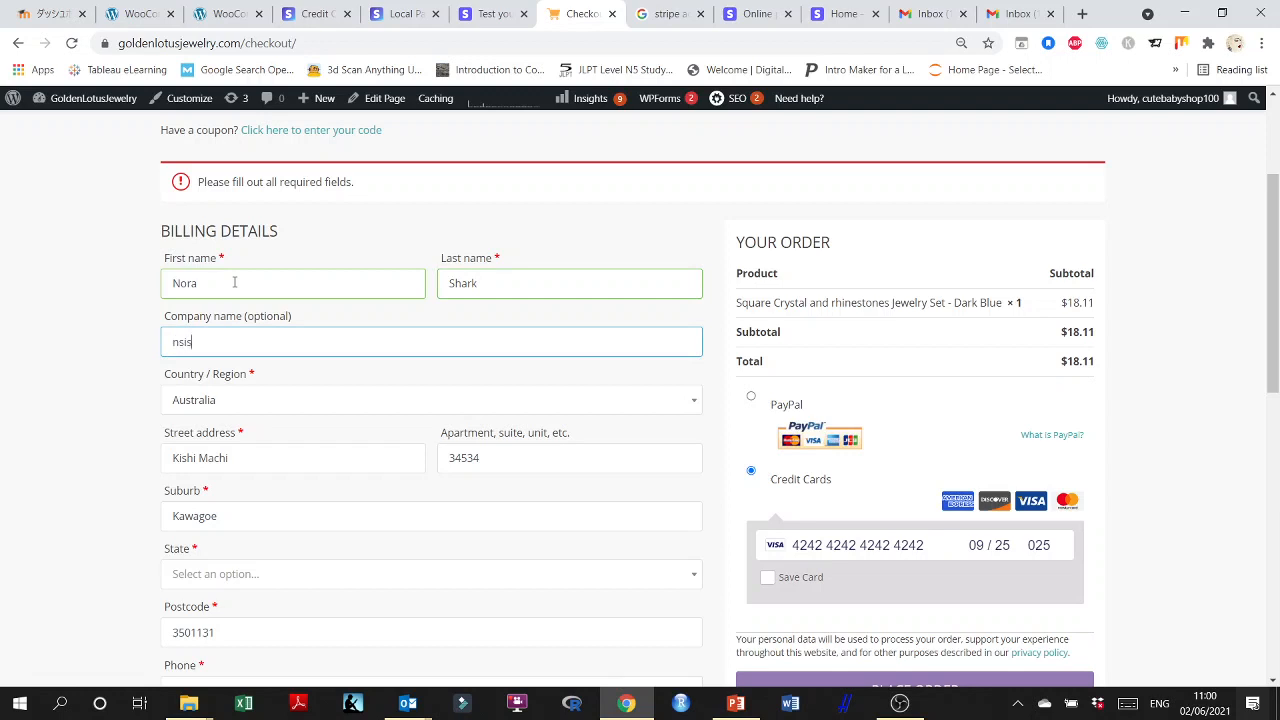
text(is)
scroll(290, 437, down, 1)
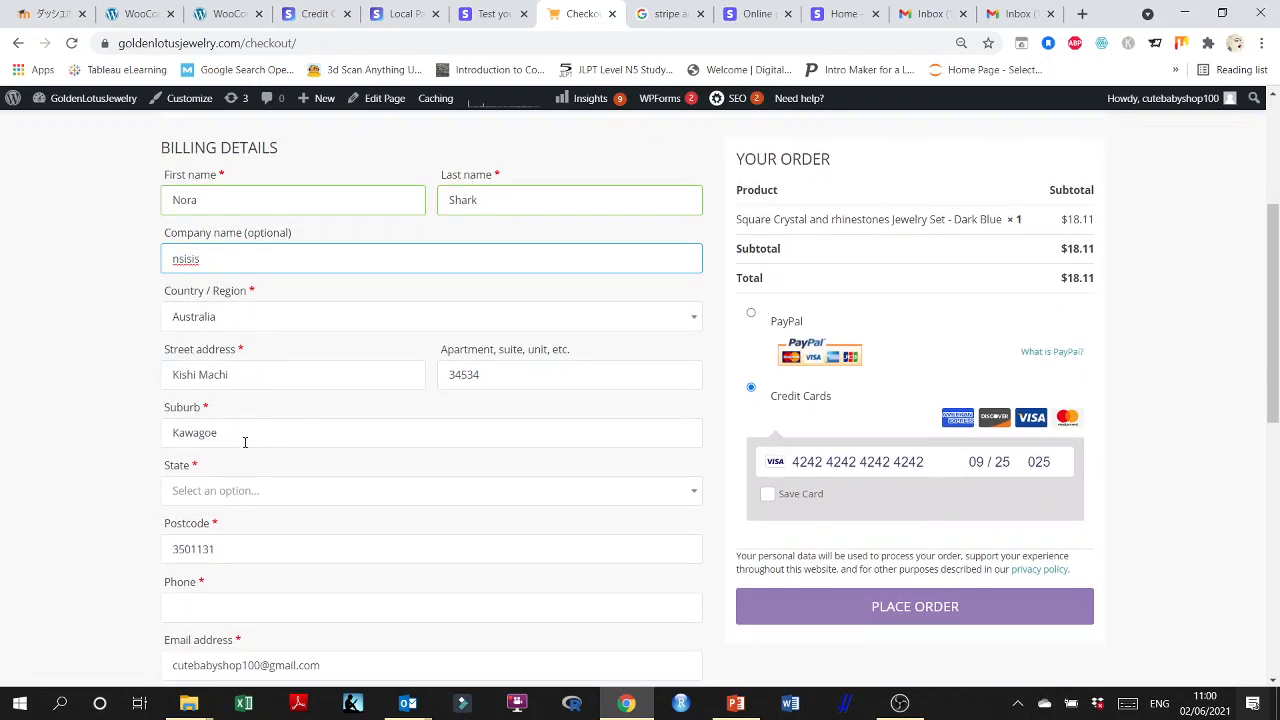
Select Queensland as the billing state and fill in the customer's phone number.
click(230, 490)
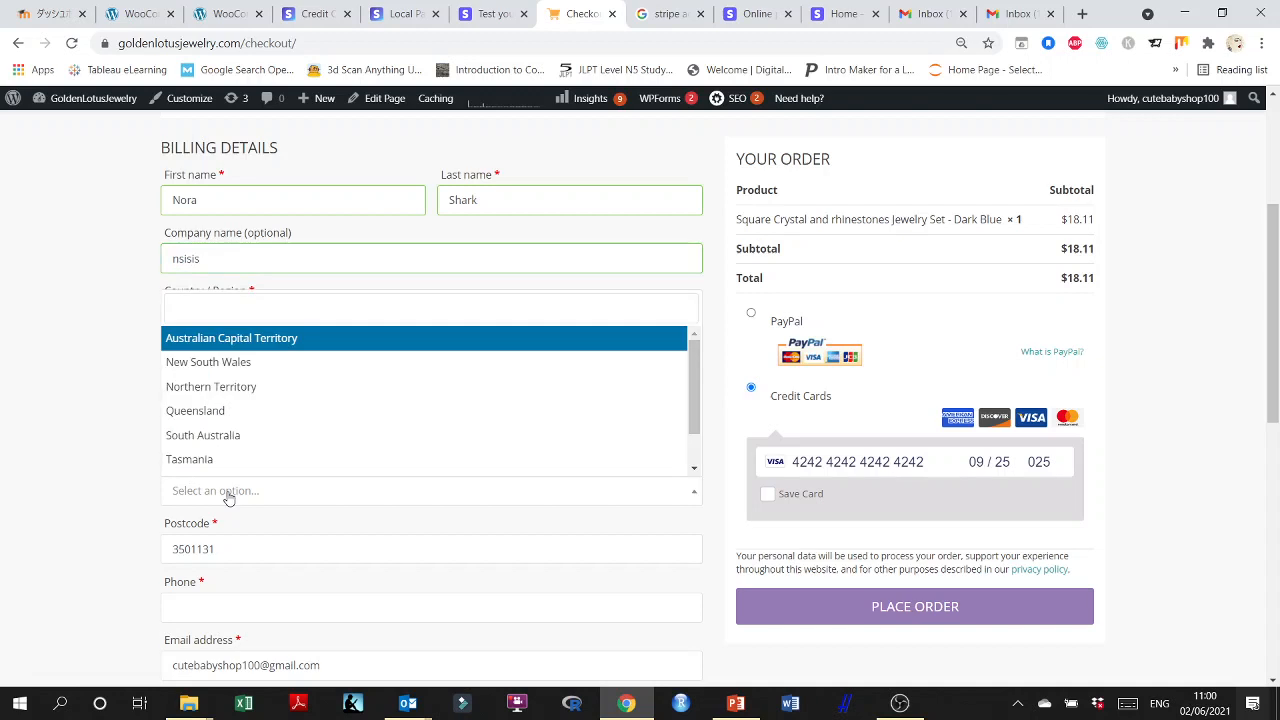
click(225, 411)
scroll(245, 480, down, 2)
click(201, 442)
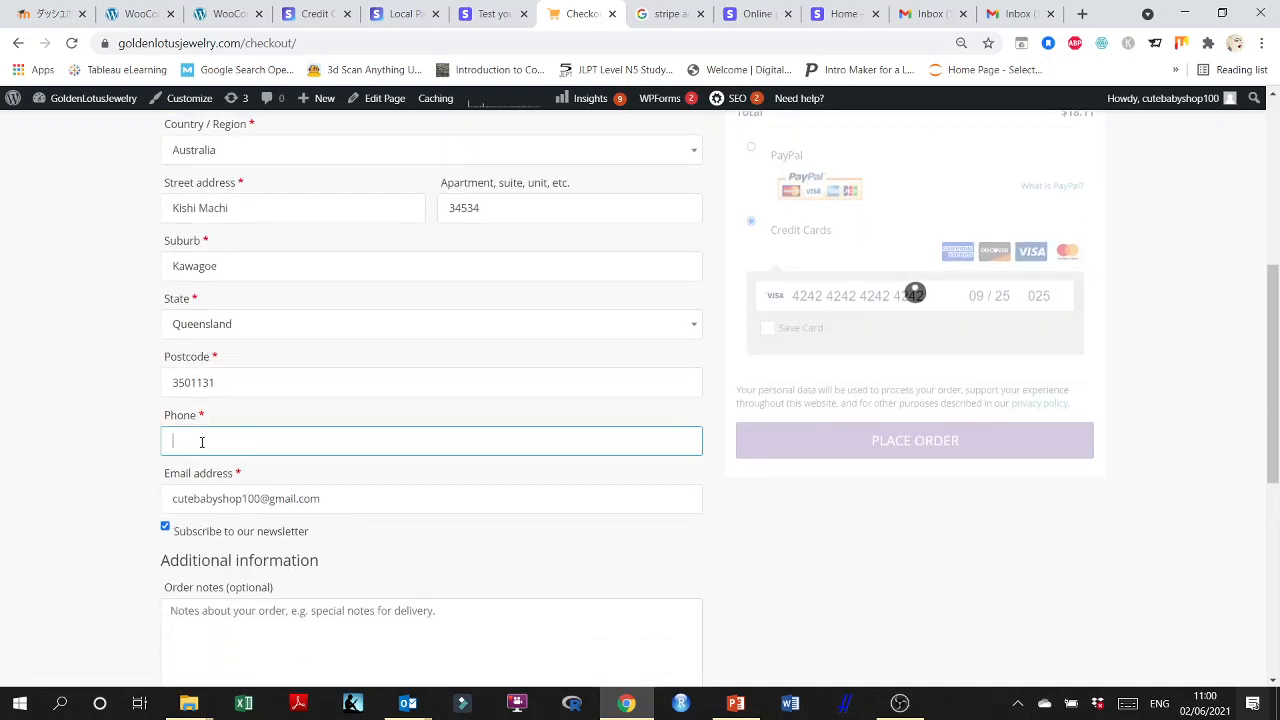
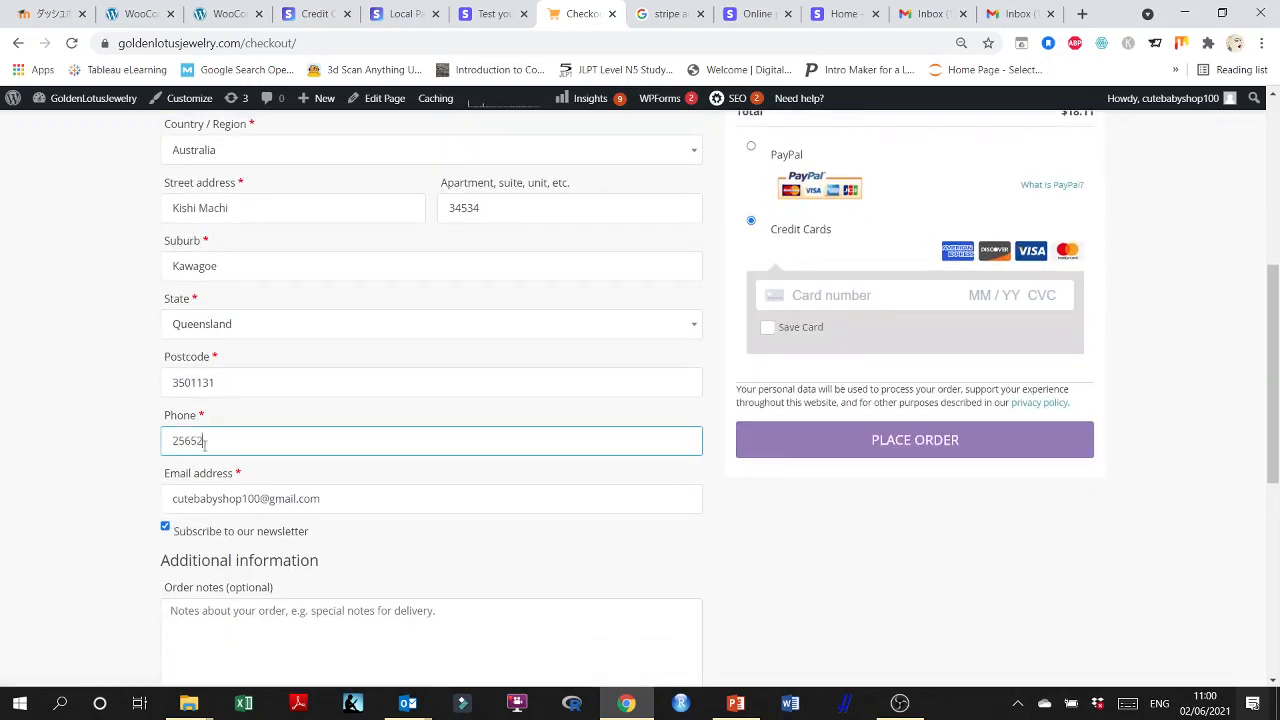
Paste the copied Visa test card number, enter expiry date 02/25 and the CVC, and place the order.
click(853, 296)
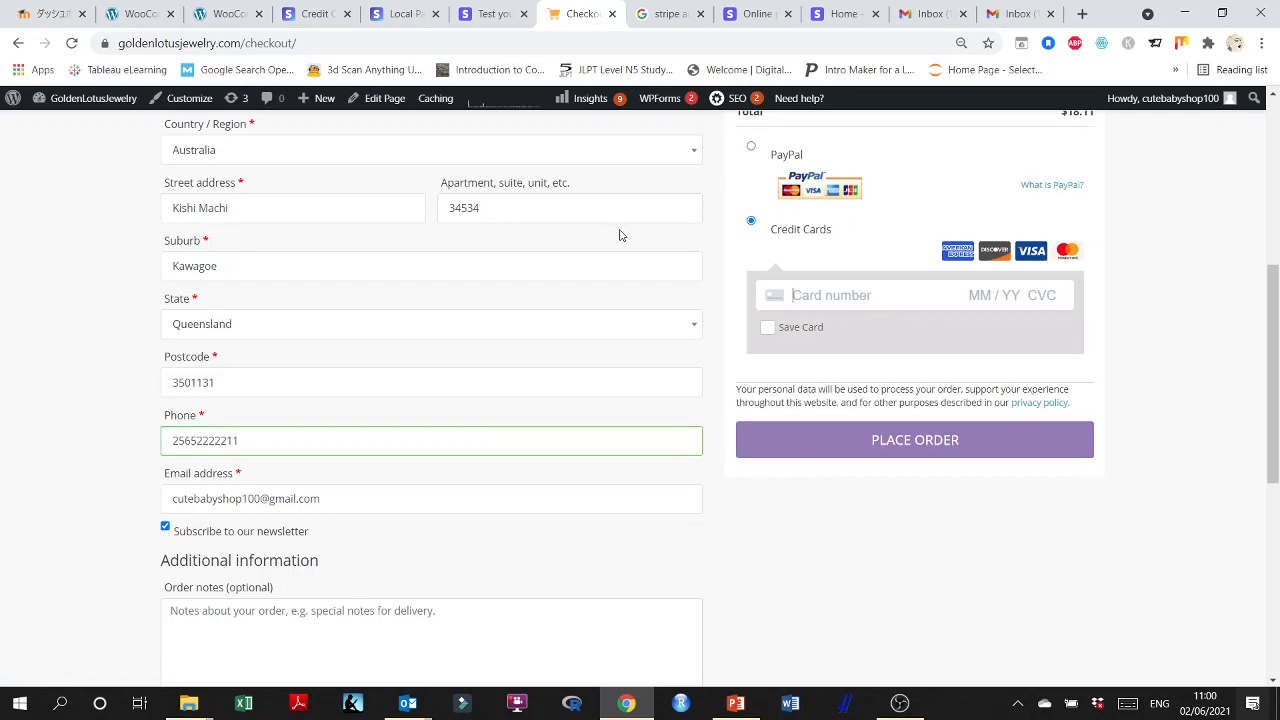
key(ctrl+v)
text(0)
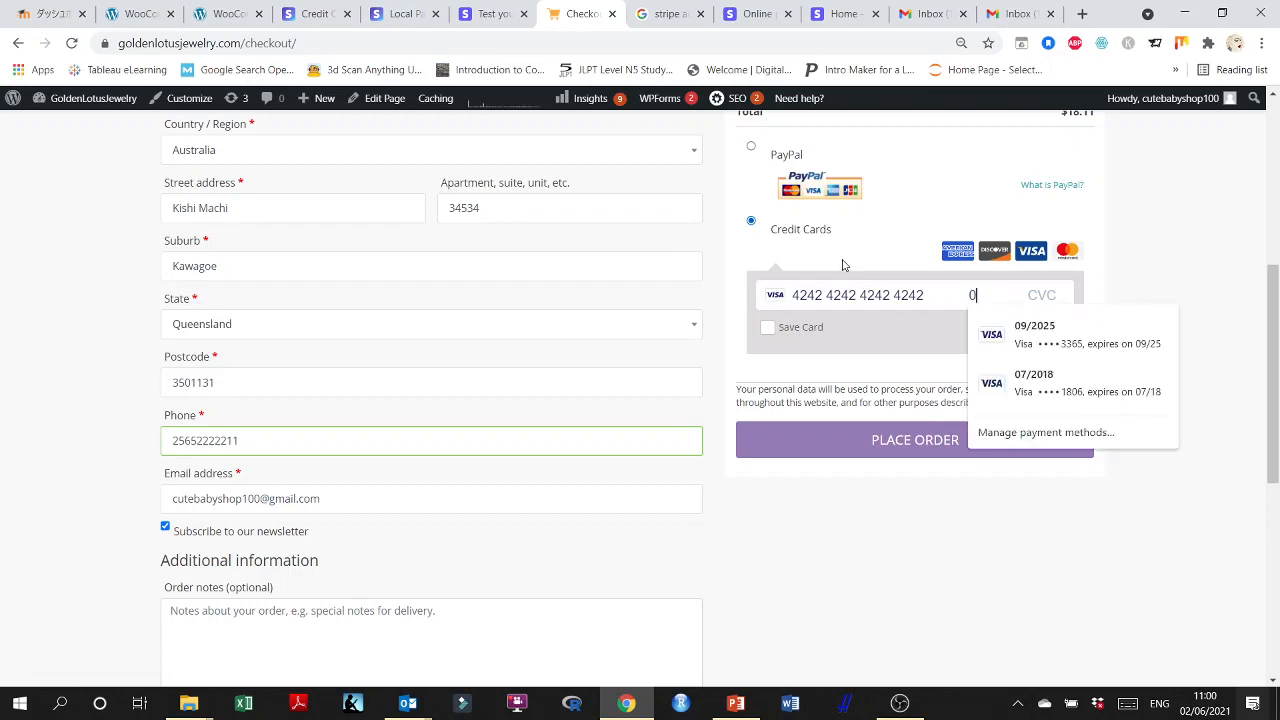
text(2 / 2)
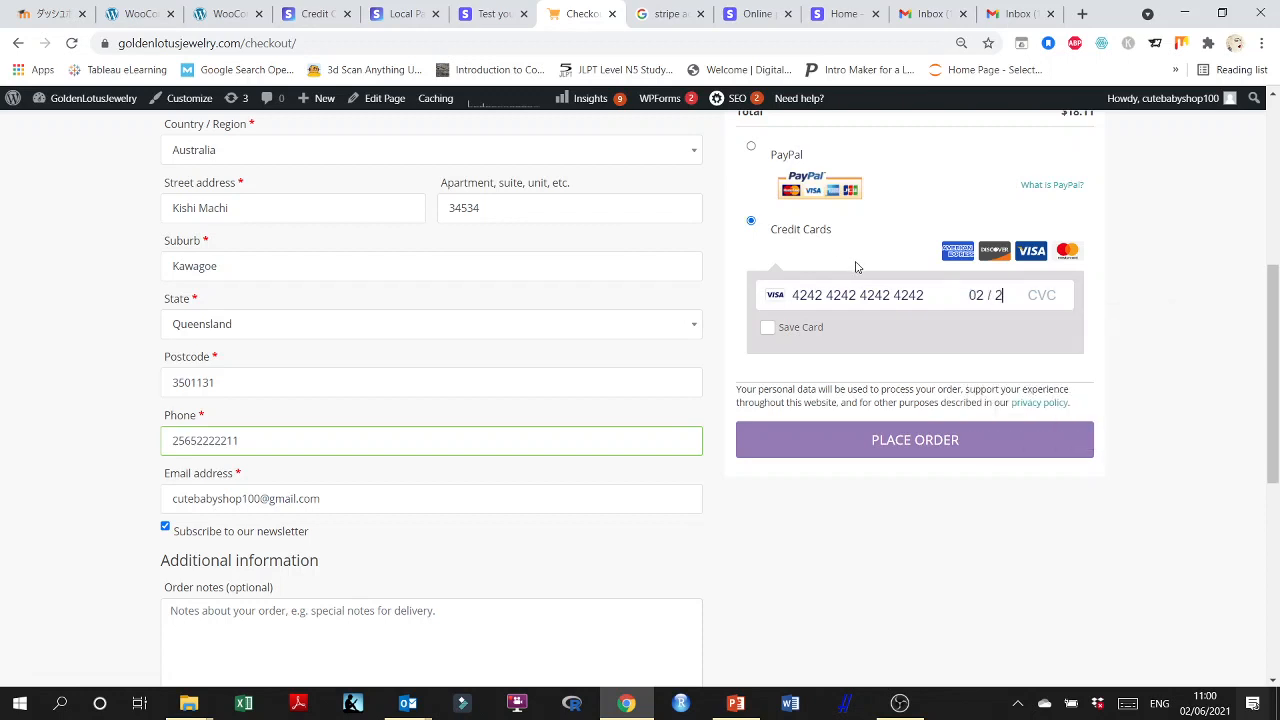
text(5 265)
click(930, 446)
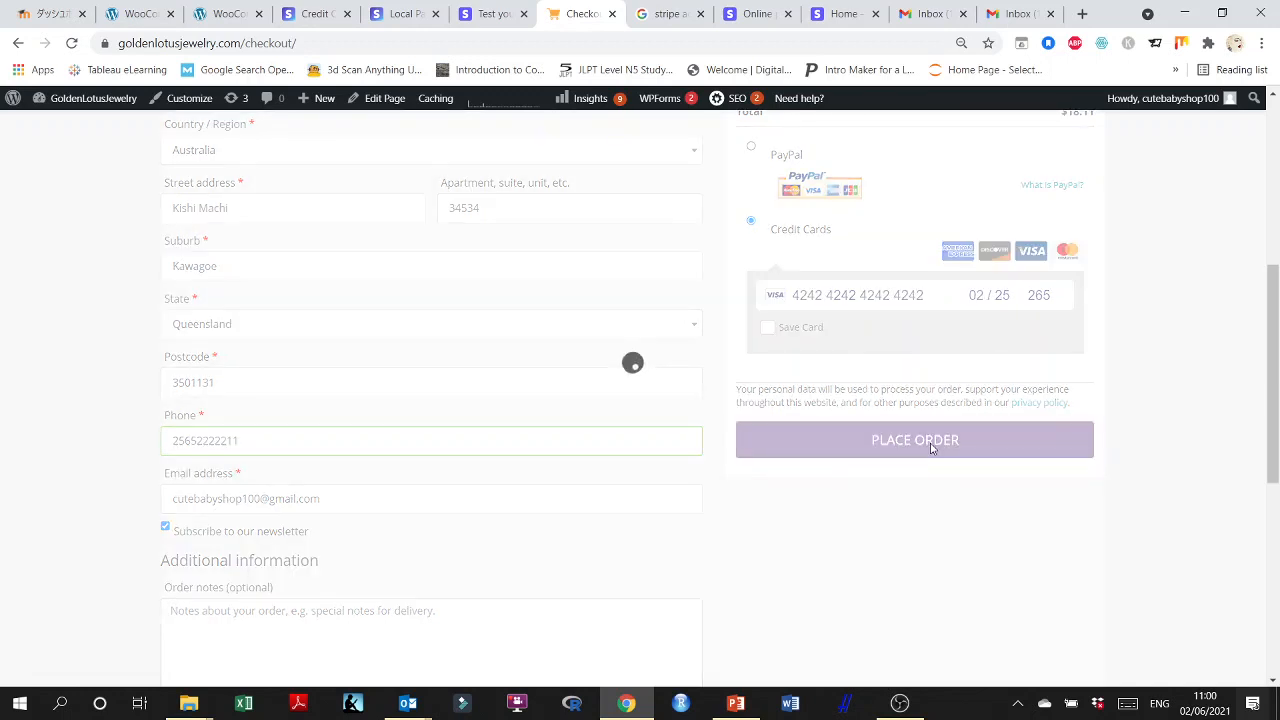
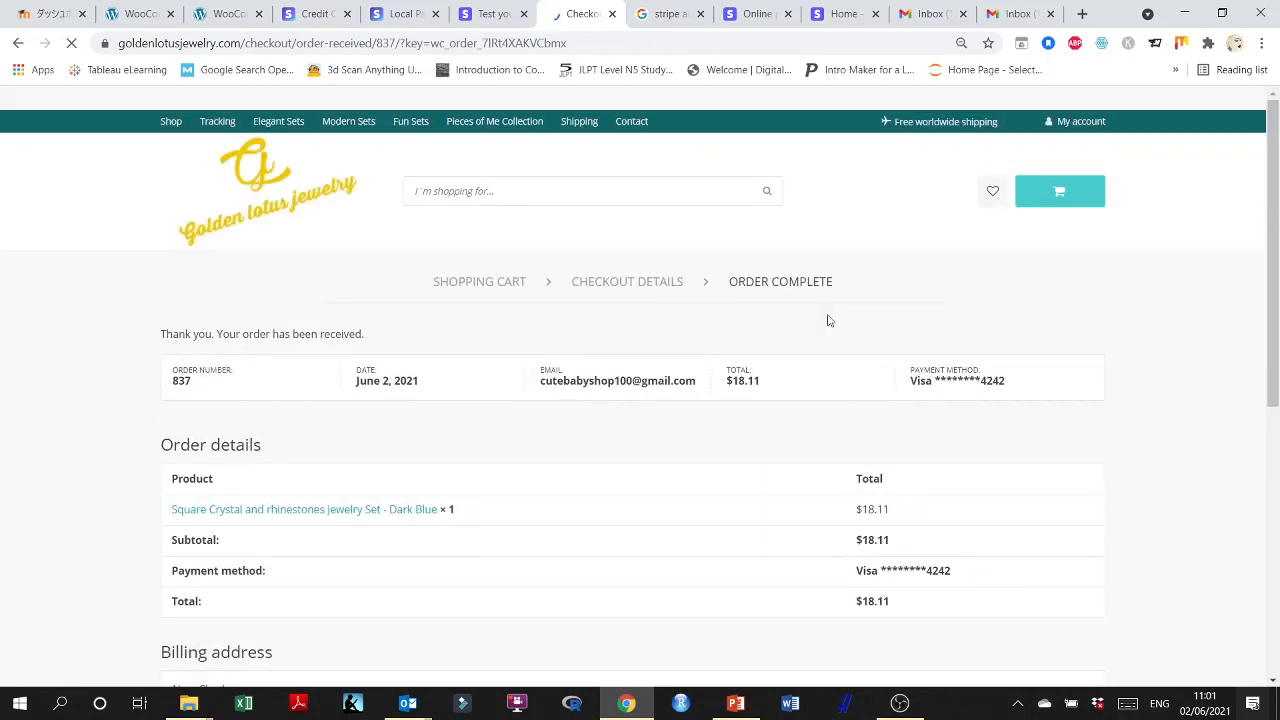
Review the order confirmation page, covering the order details, payment method and billing address.
scroll(174, 300, down, 1)
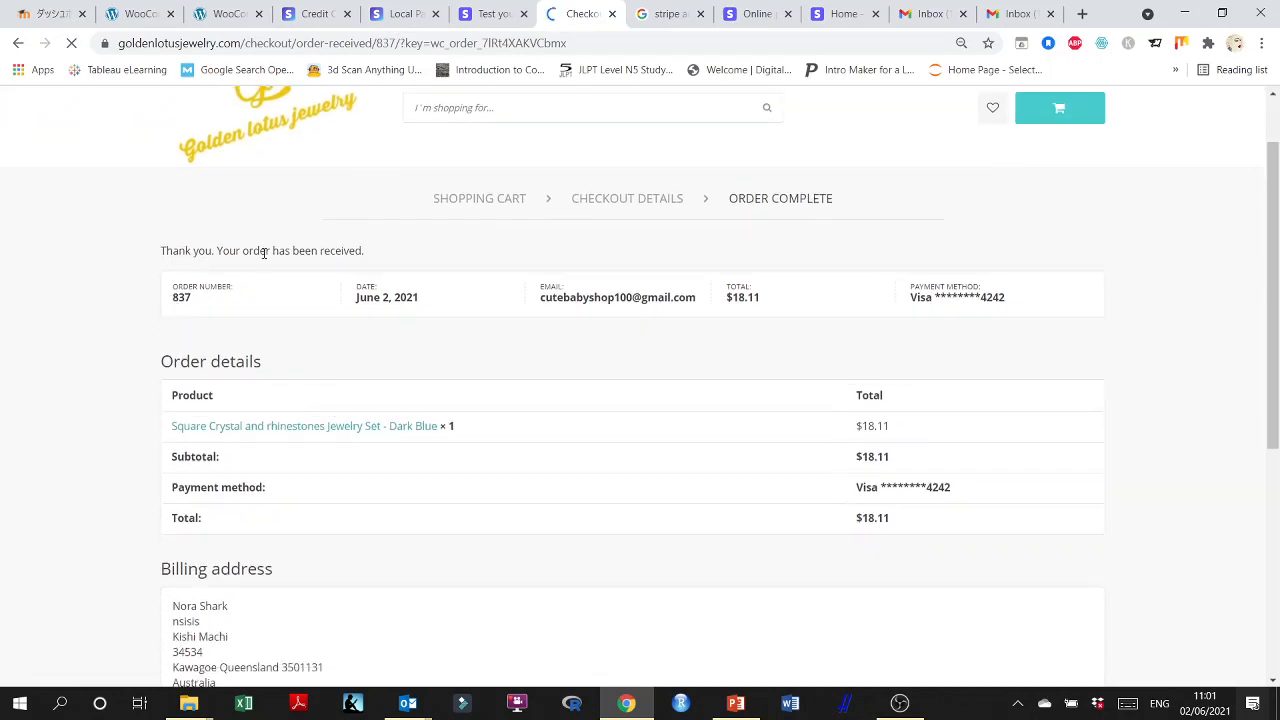
scroll(210, 243, down, 1)
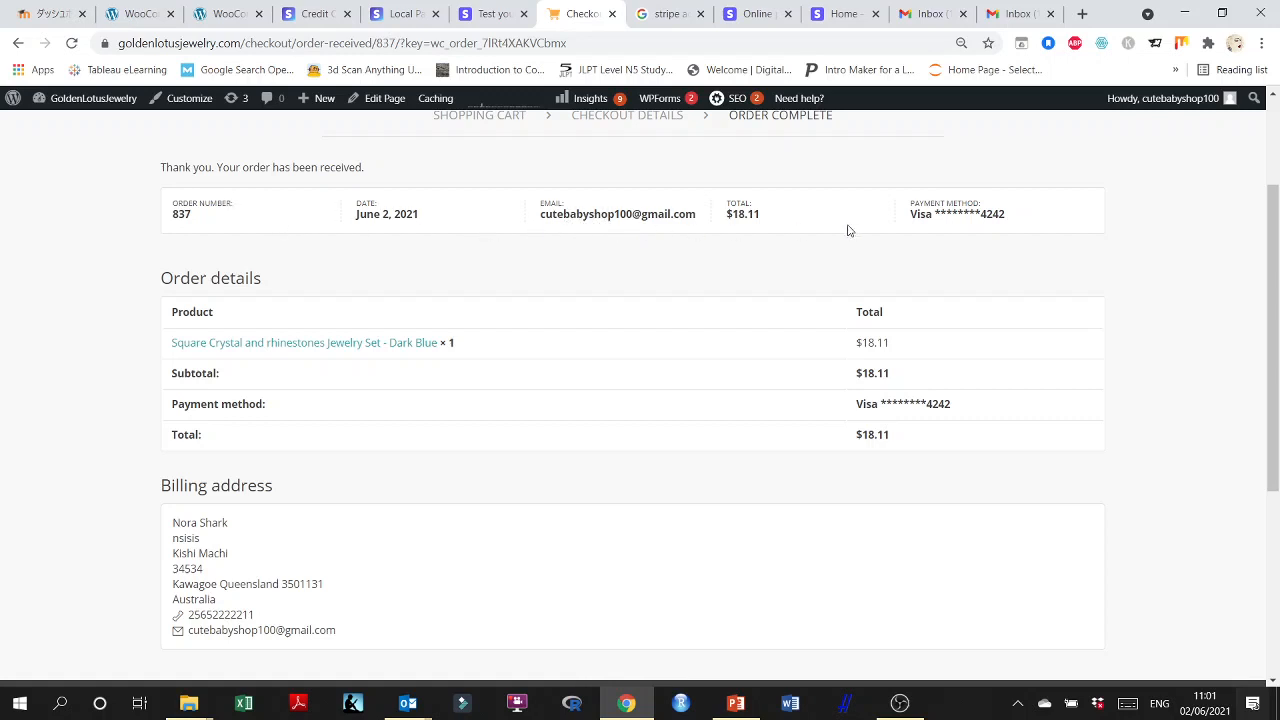
scroll(330, 398, down, 2)
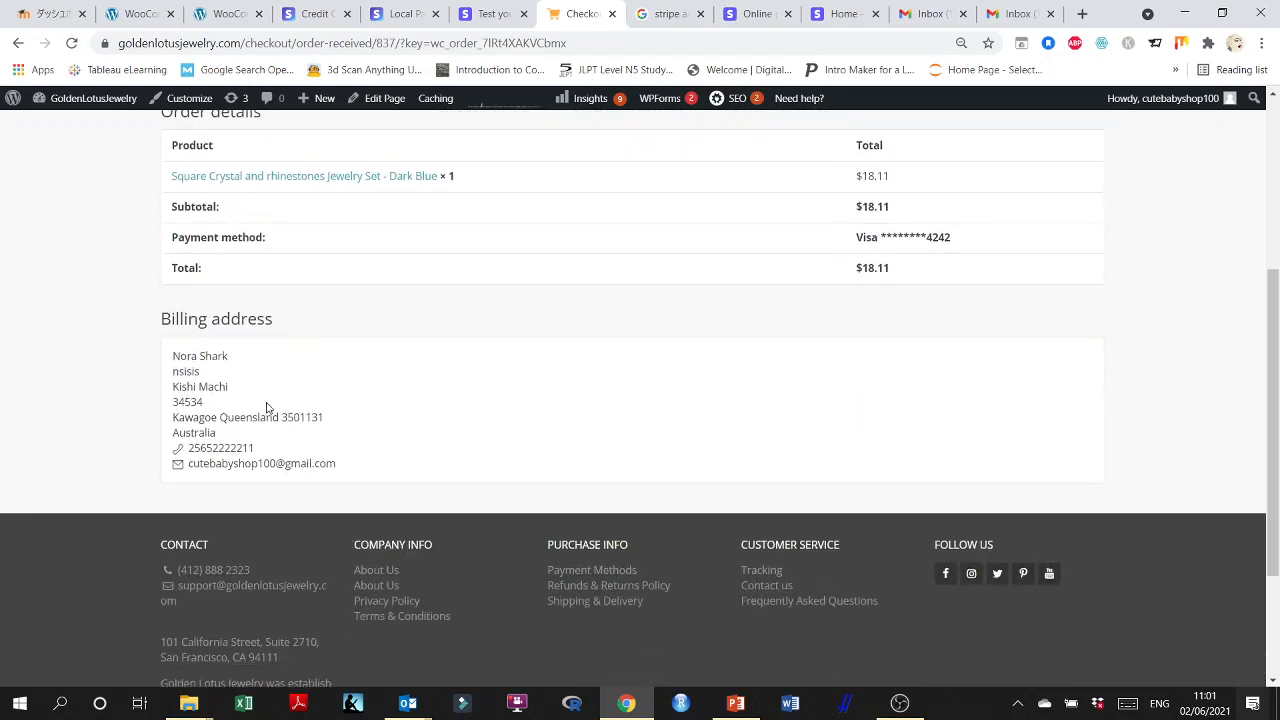
scroll(630, 419, up, 4)
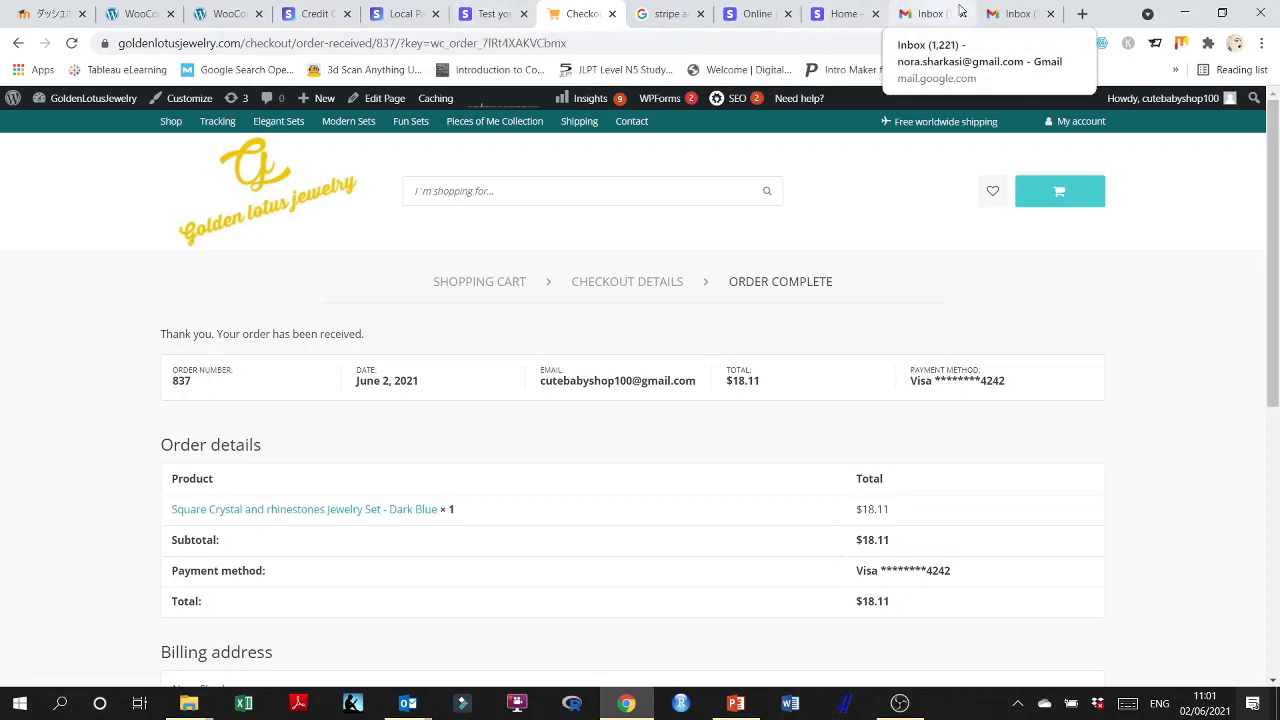
Switch to the store's Gmail inbox, reload it and look for an order email in Primary, Social and Promotions.
click(932, 13)
click(986, 13)
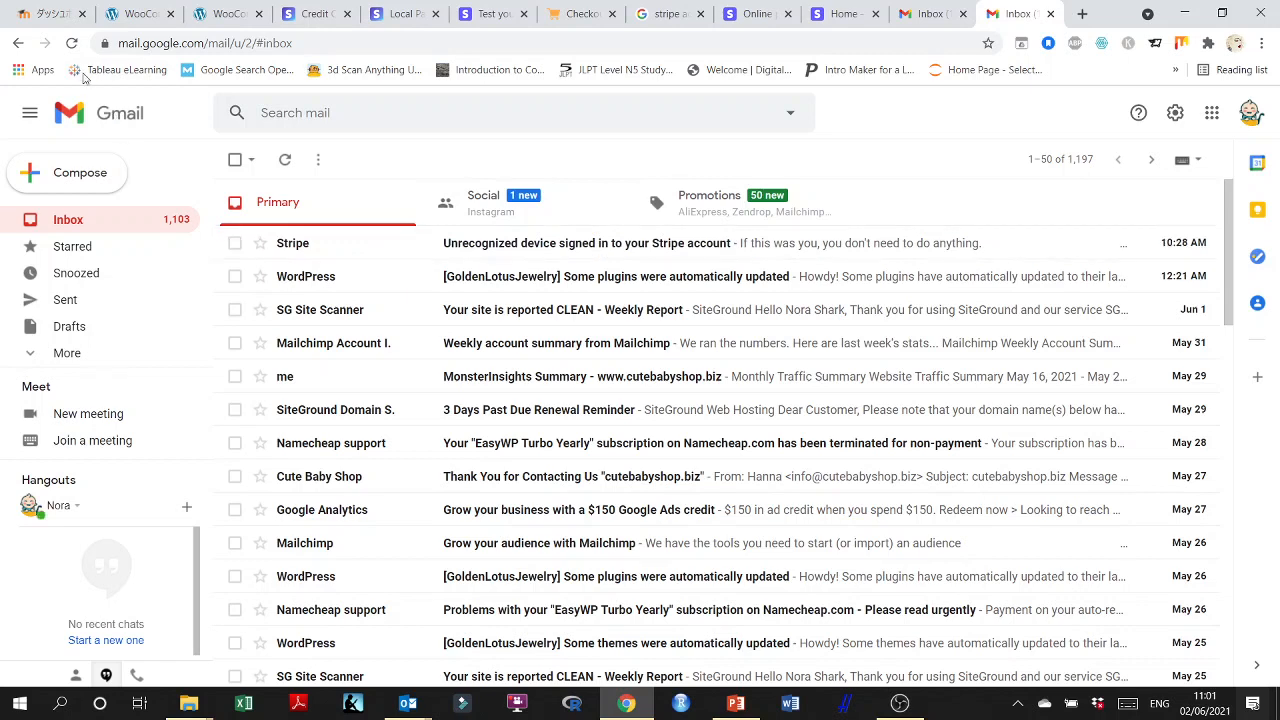
click(71, 43)
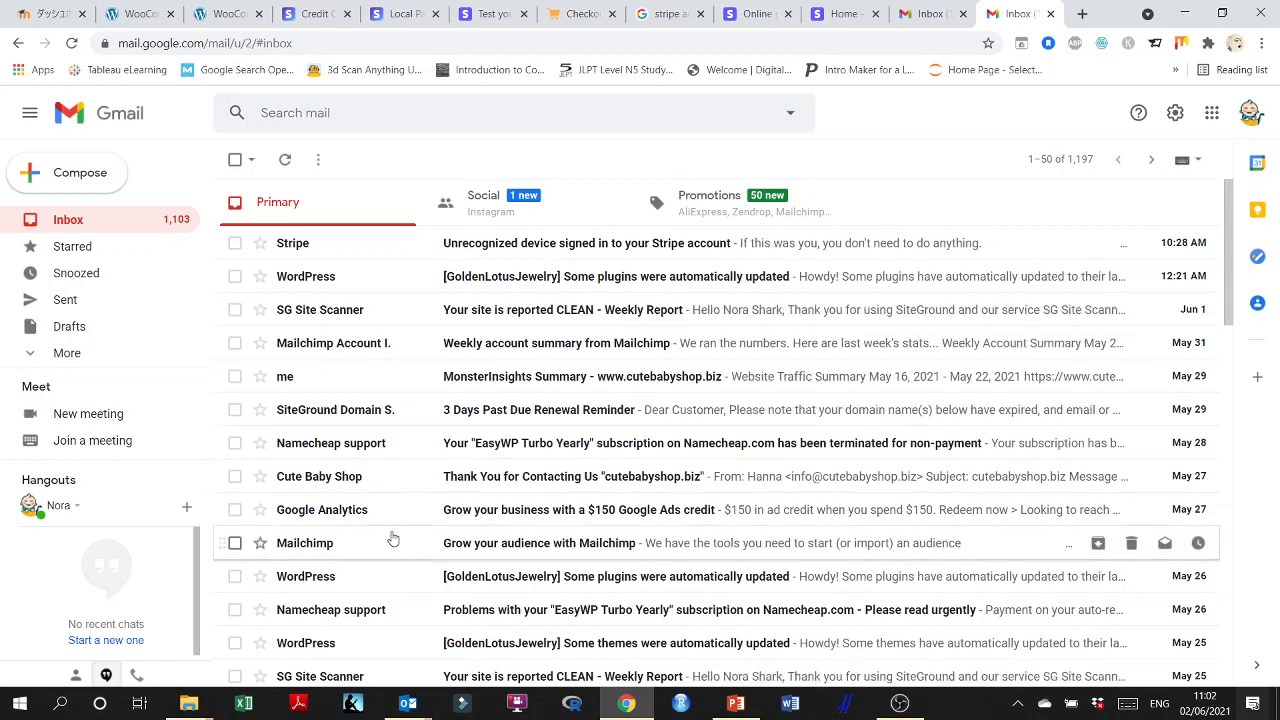
click(514, 483)
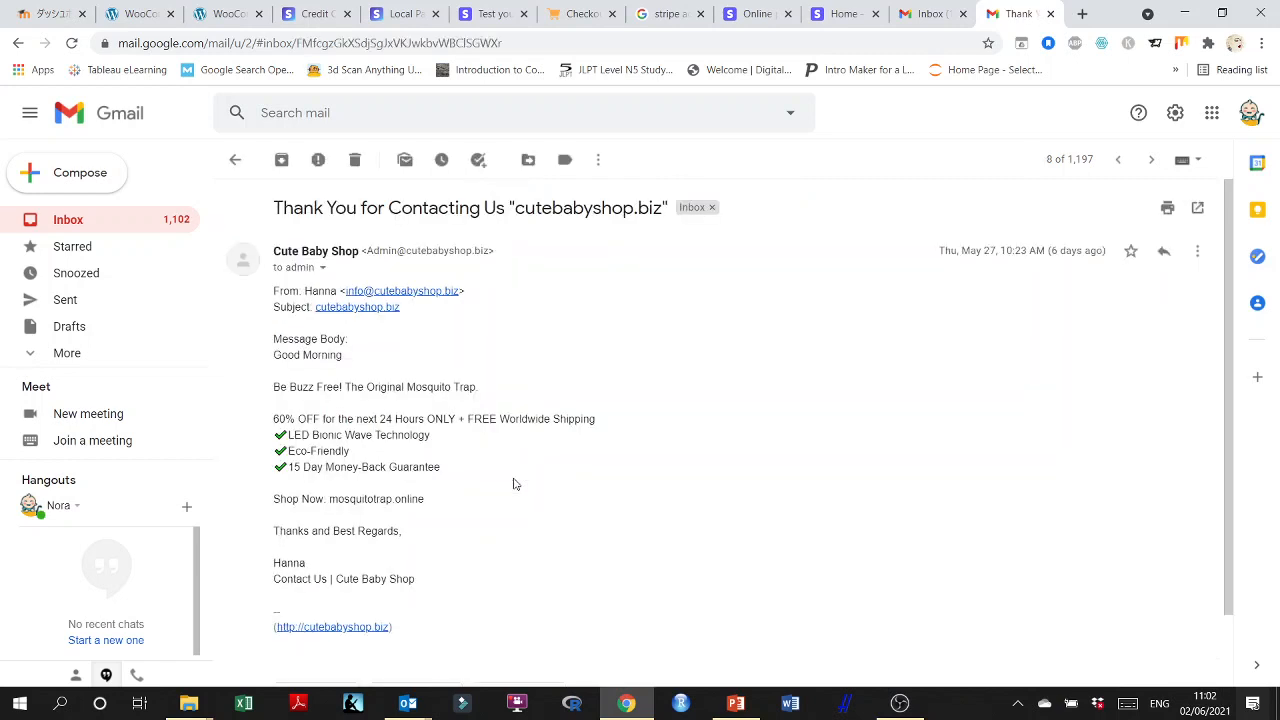
click(66, 224)
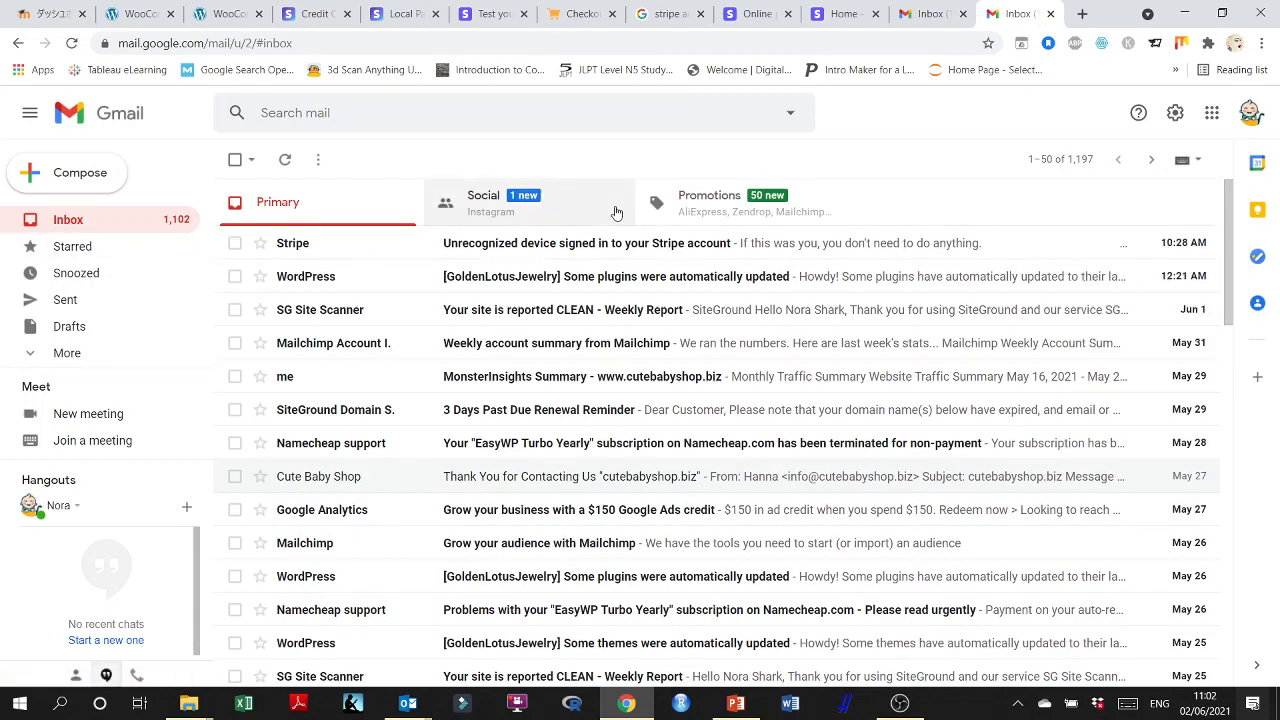
click(566, 214)
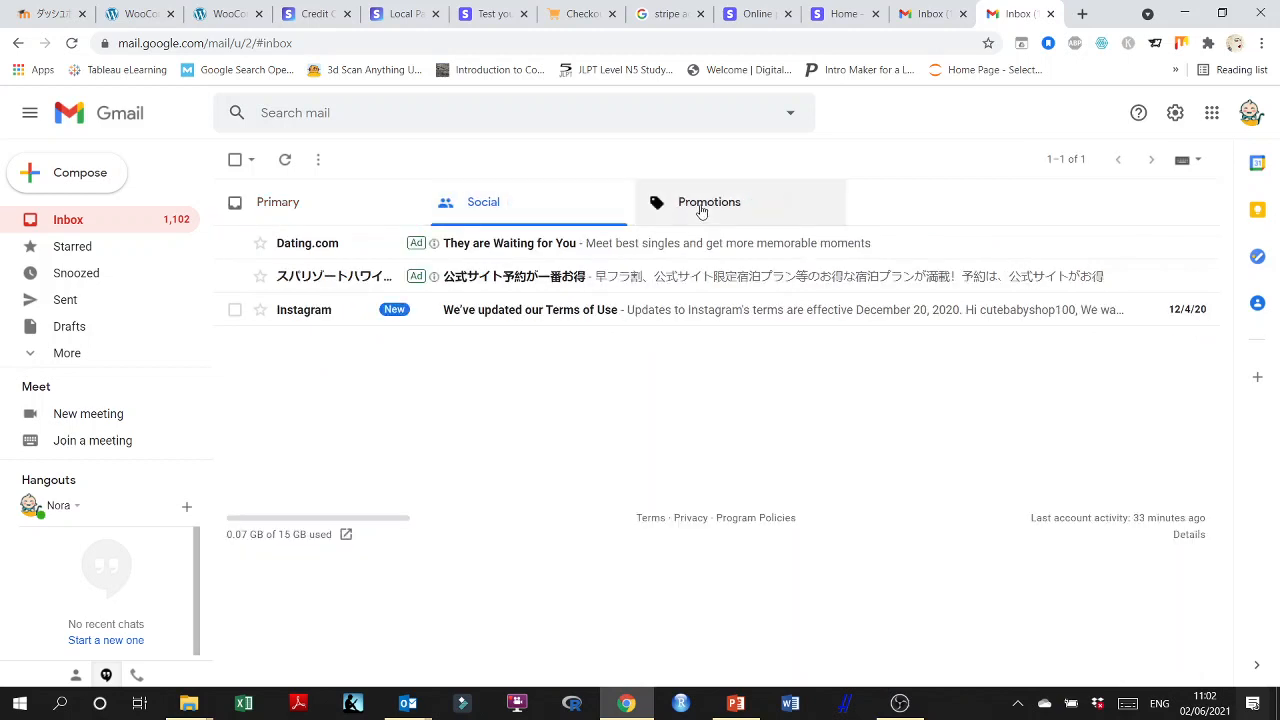
click(701, 209)
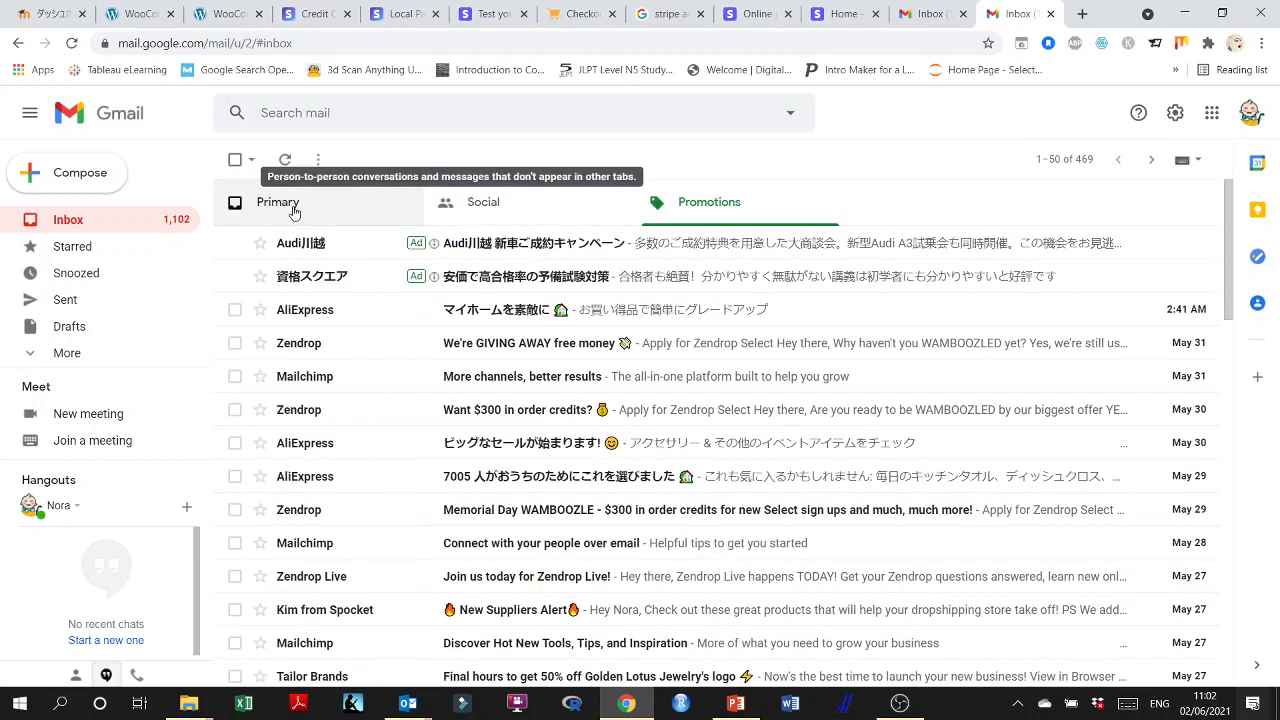
click(294, 212)
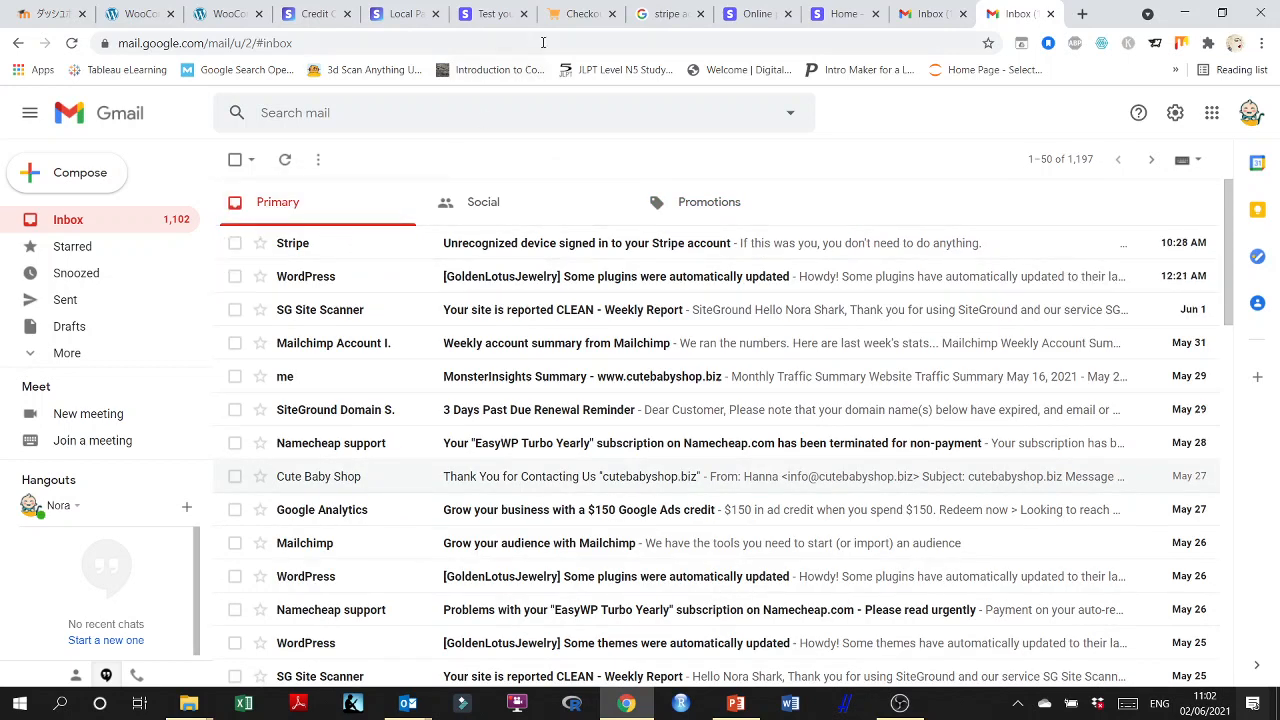
Open the WooCommerce email settings and examine the list of email notifications, their recipients and the sender options.
click(503, 13)
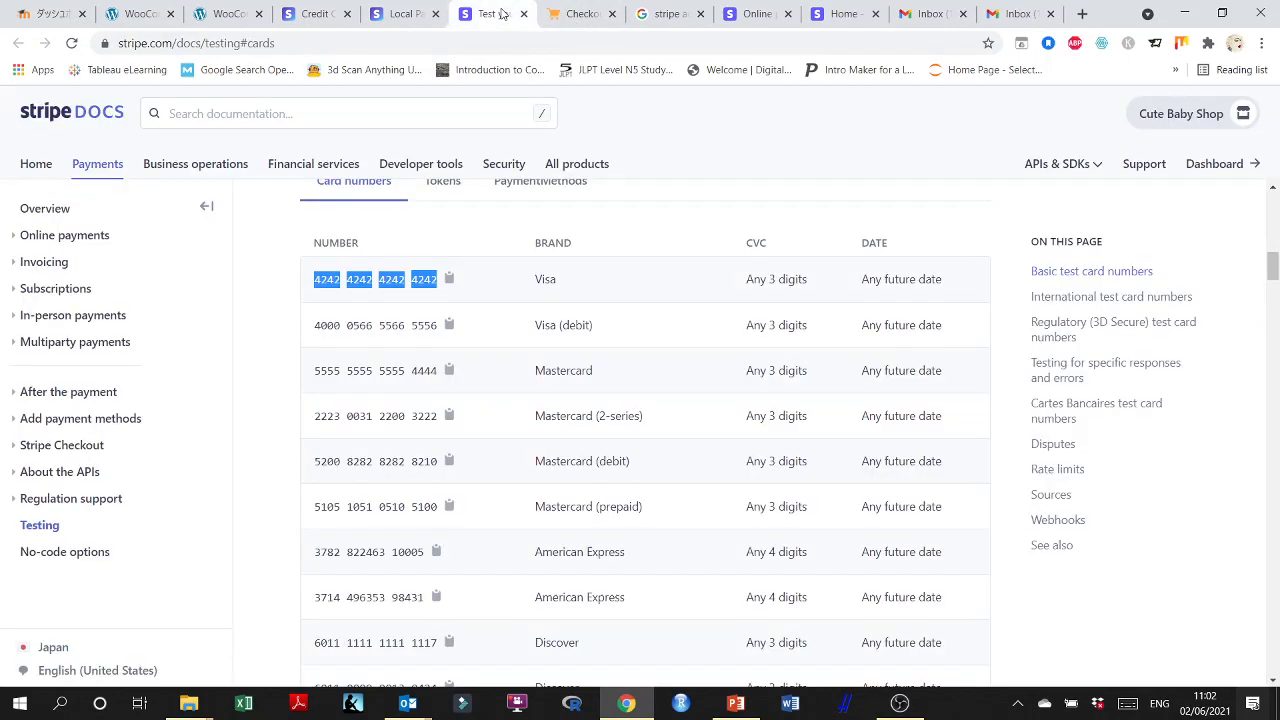
click(565, 13)
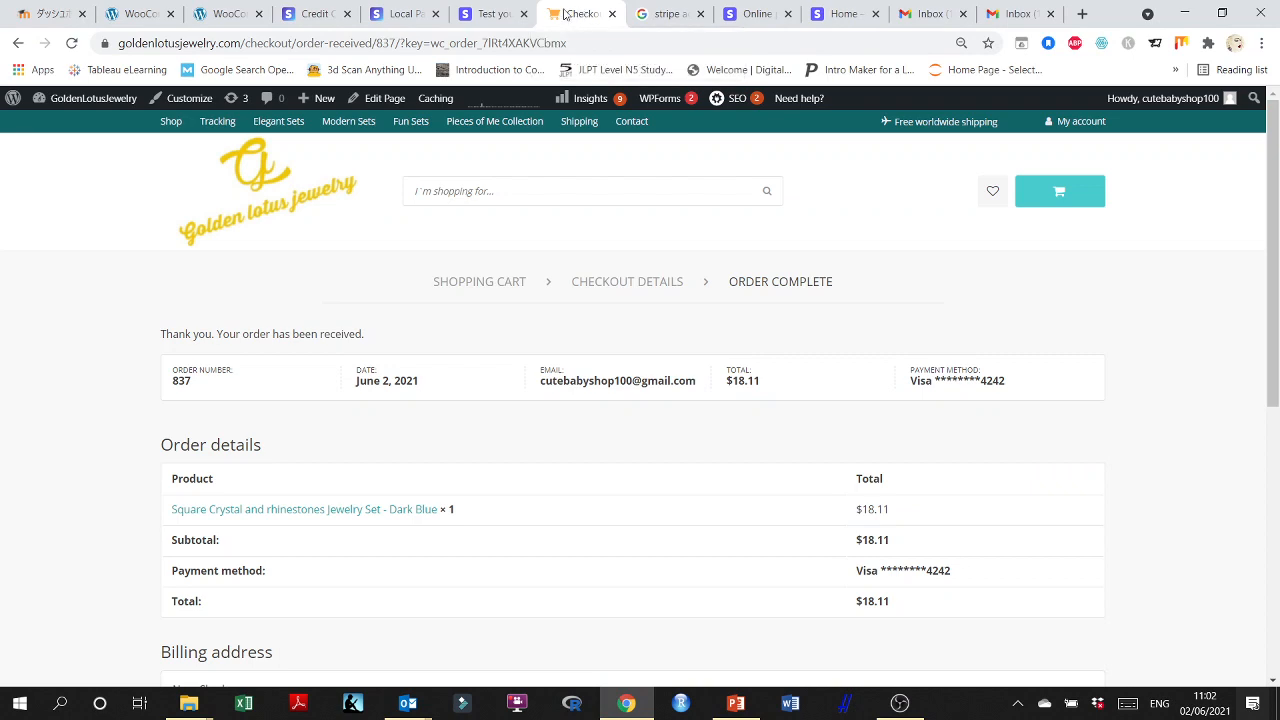
click(227, 13)
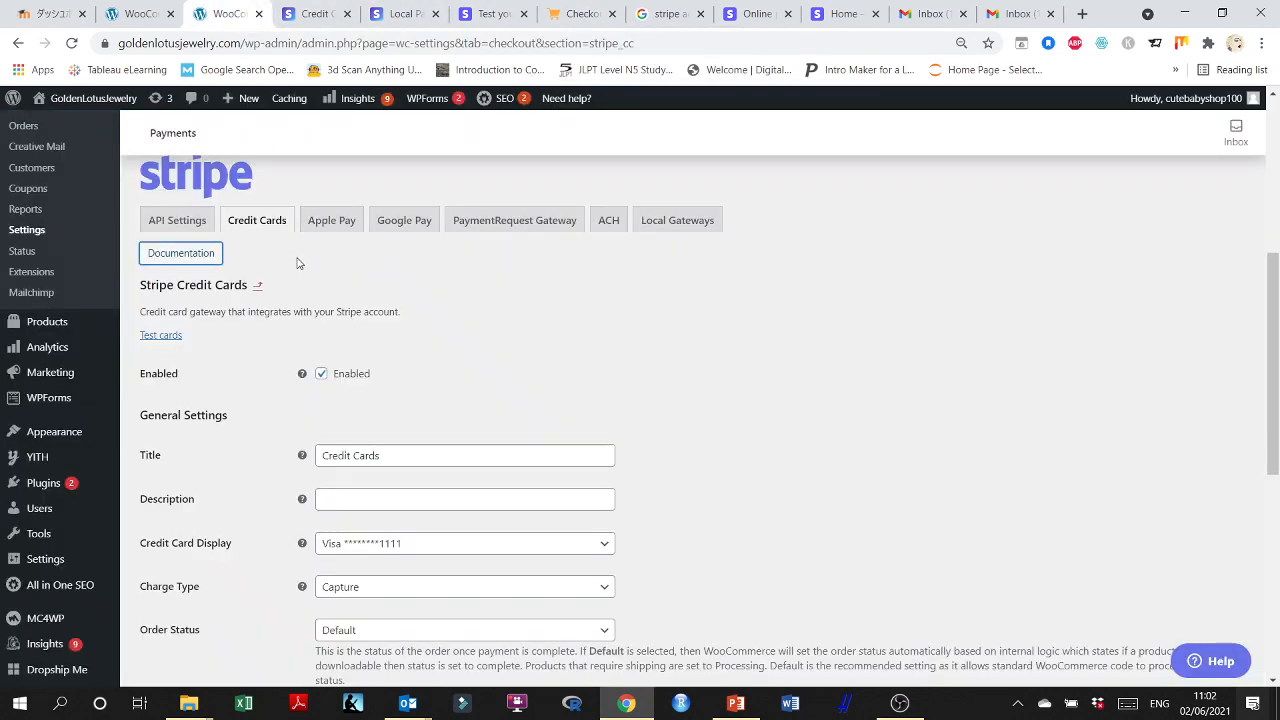
scroll(532, 344, up, 4)
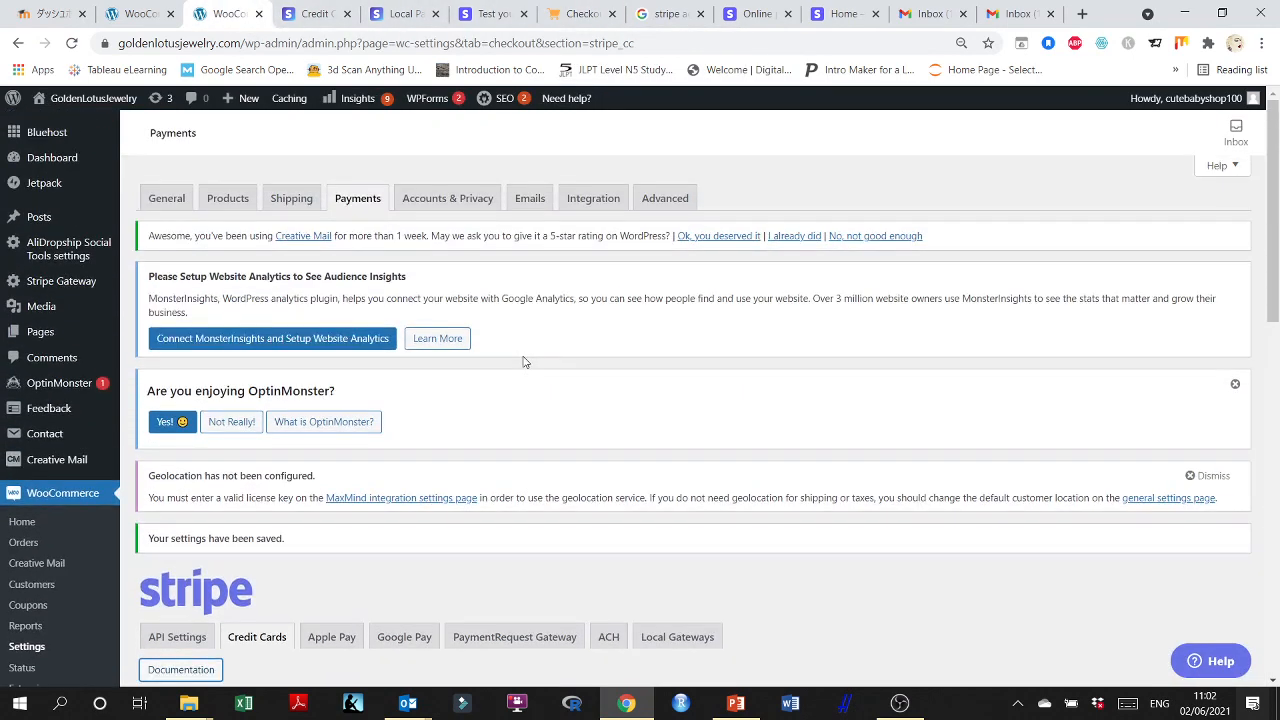
click(529, 200)
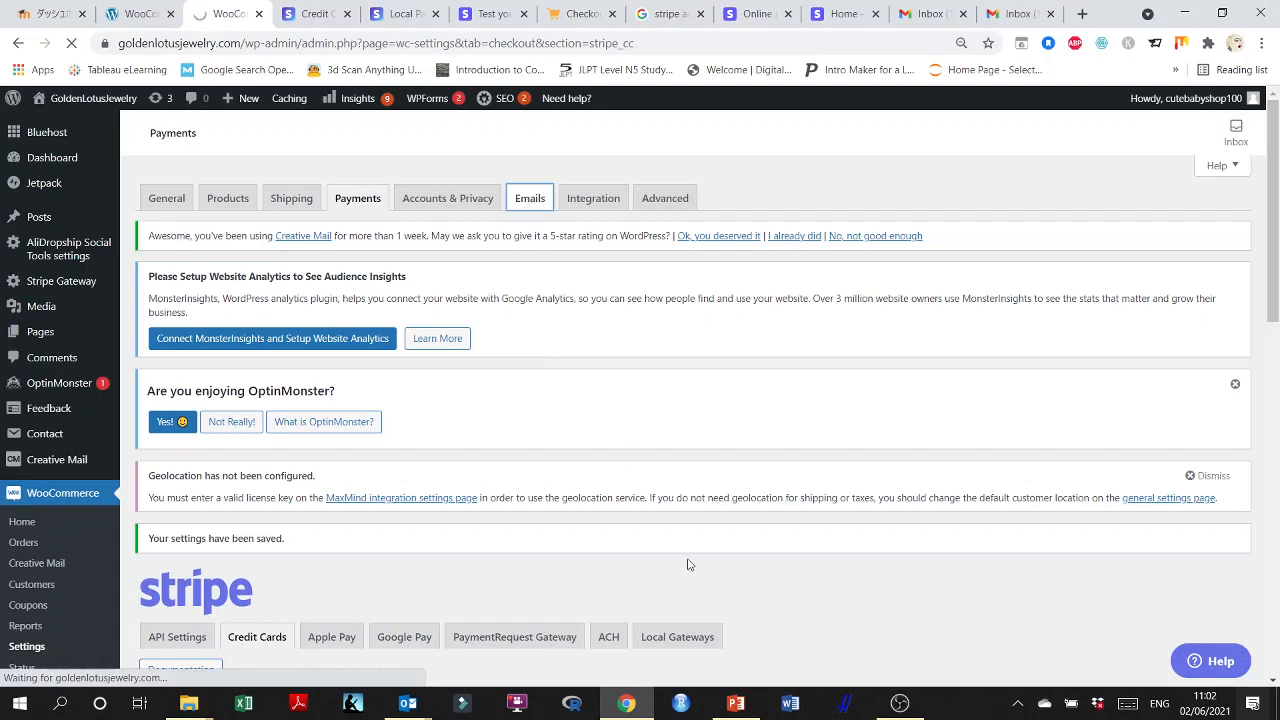
scroll(676, 478, down, 8)
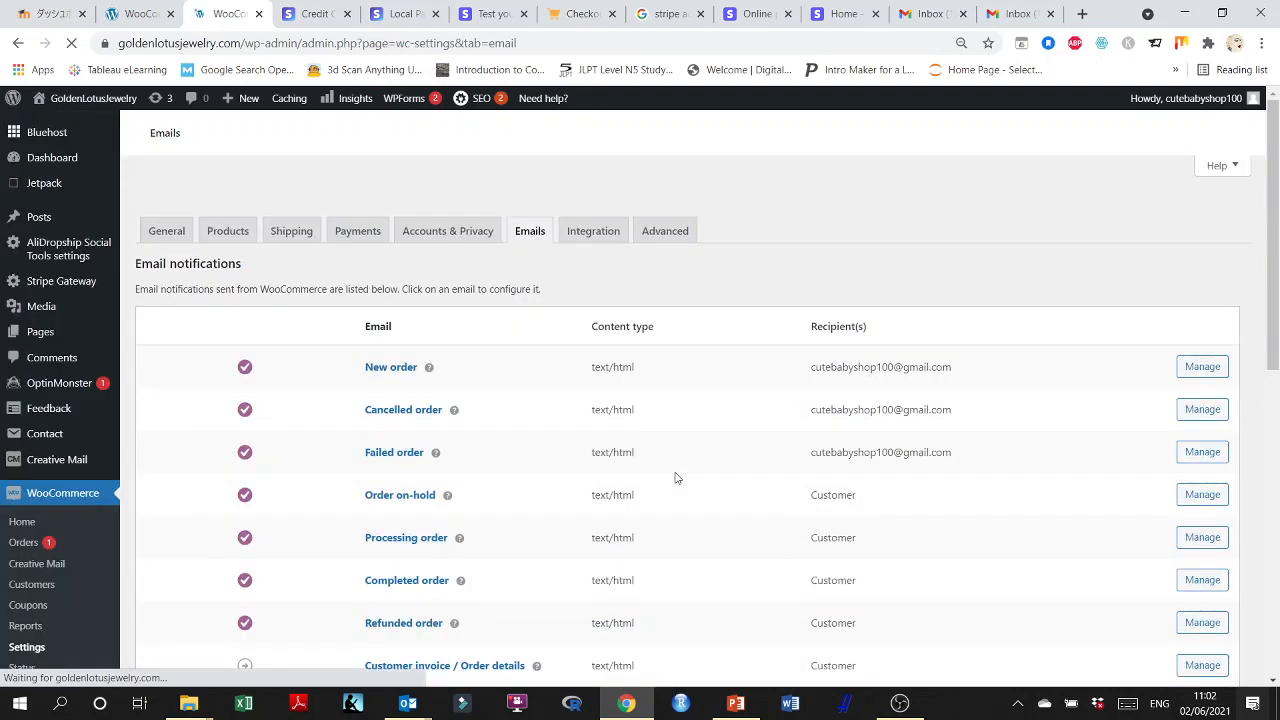
scroll(676, 478, down, 1)
scroll(676, 478, down, 3)
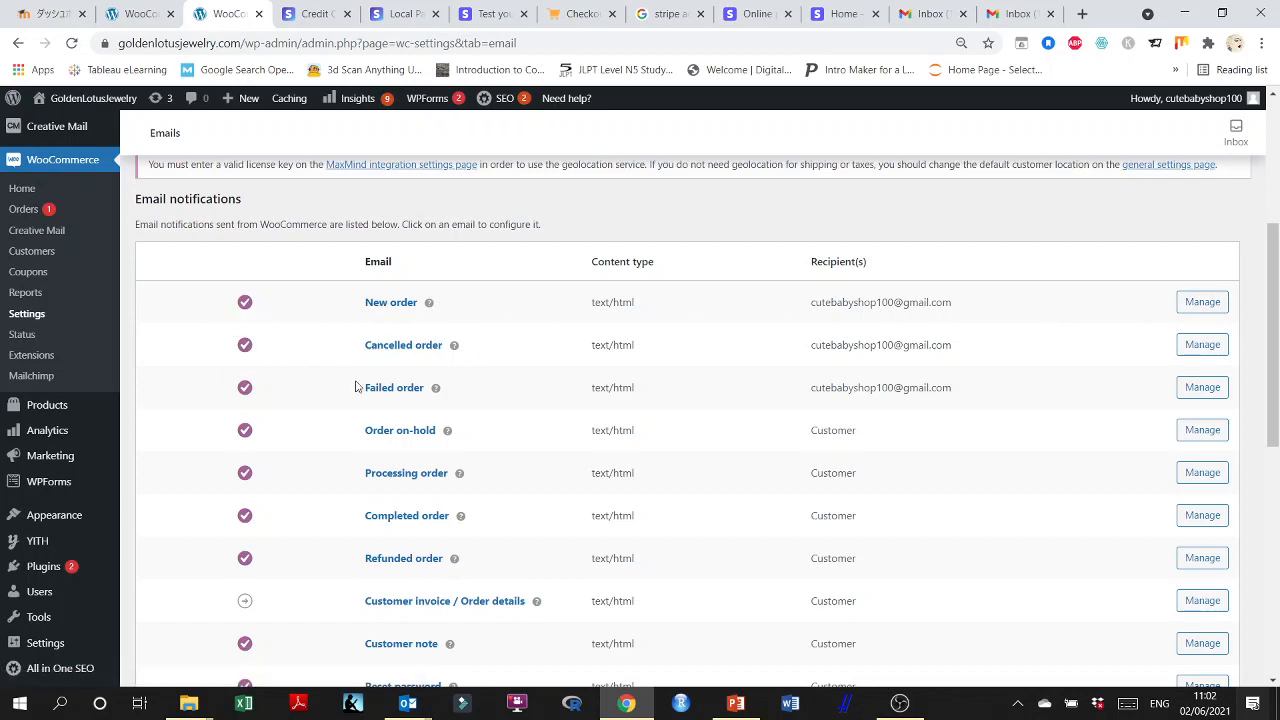
scroll(355, 378, down, 1)
scroll(355, 378, down, 3)
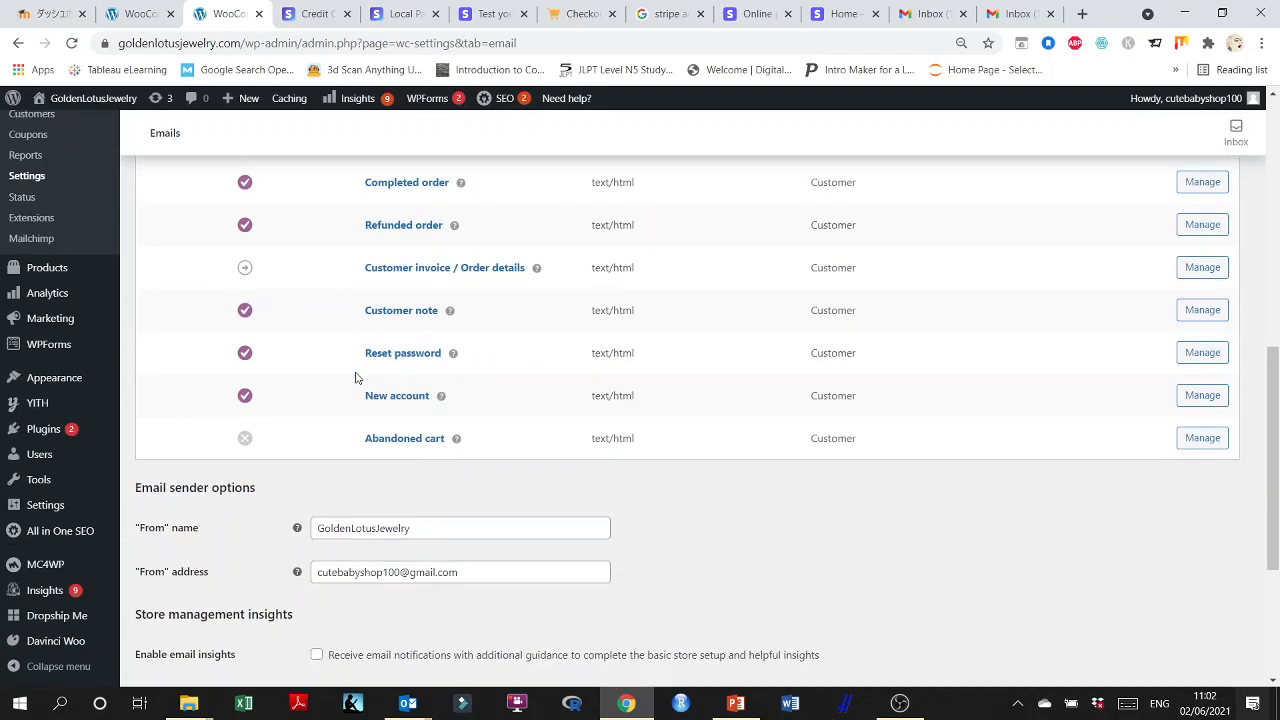
scroll(523, 388, up, 7)
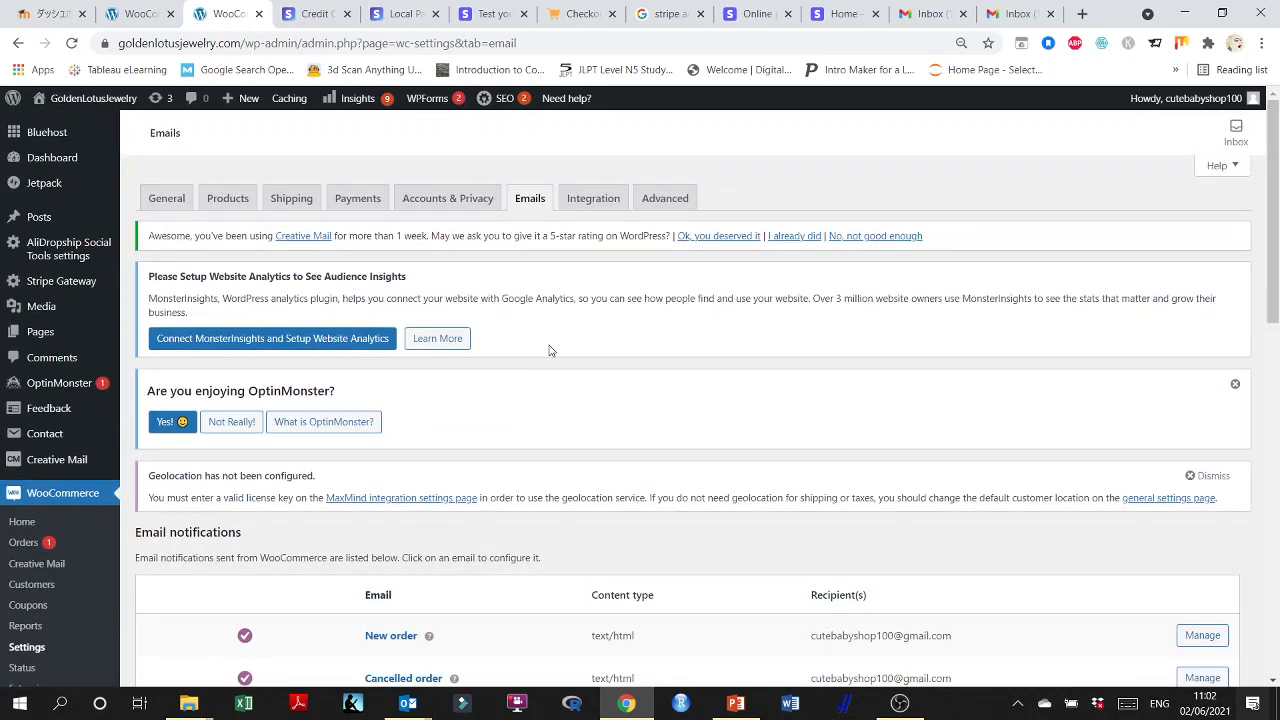
Return to the order confirmation page and check the customer's e-mail in the billing address.
click(566, 18)
scroll(389, 509, down, 2)
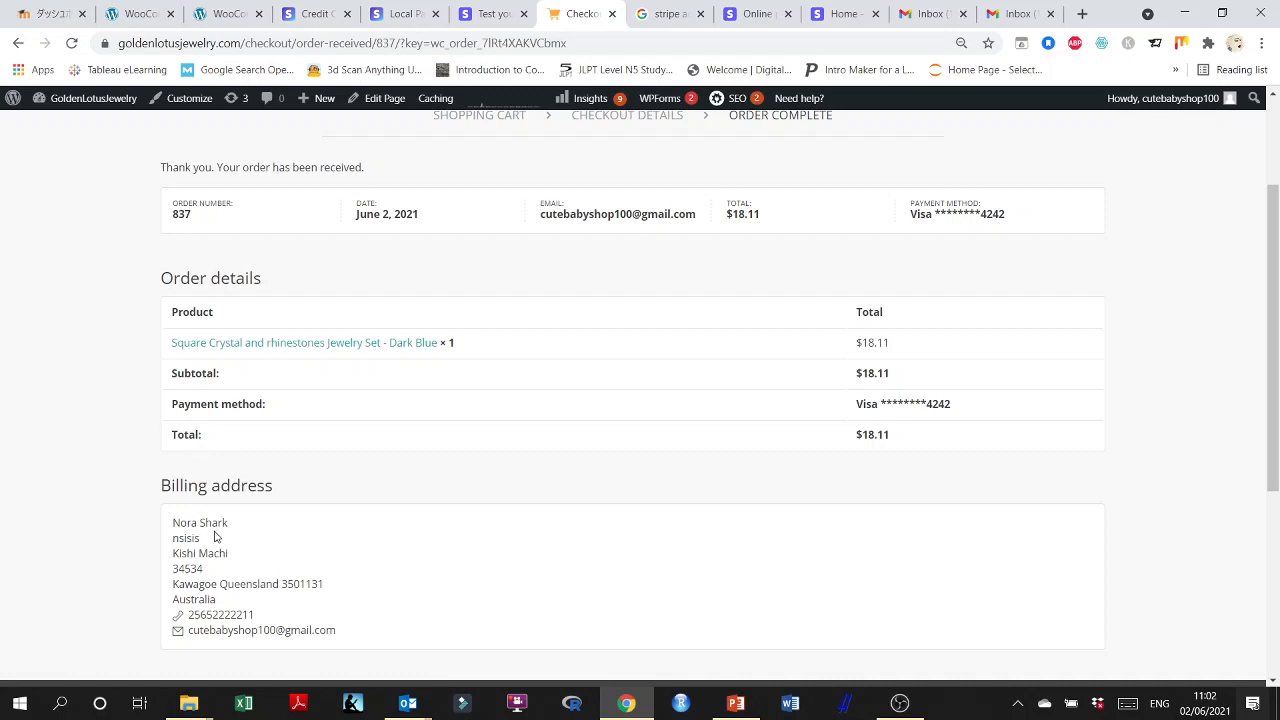
scroll(244, 587, down, 1)
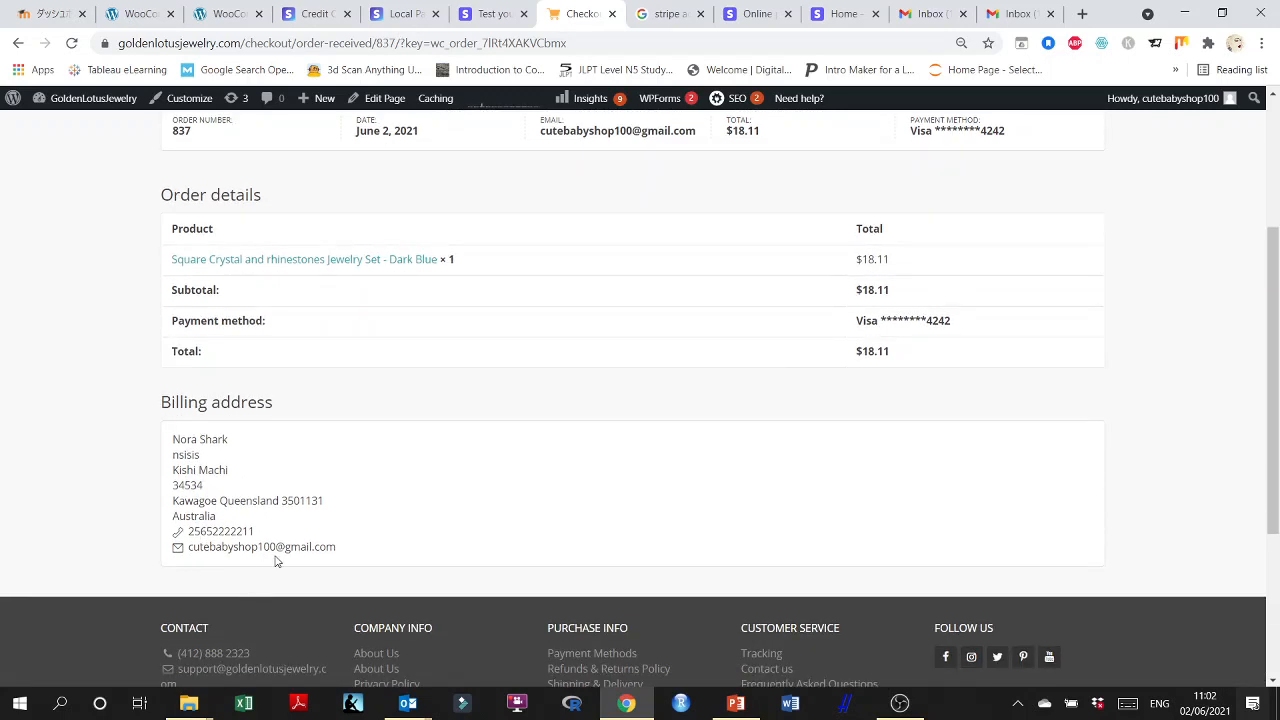
drag(349, 553, 189, 551)
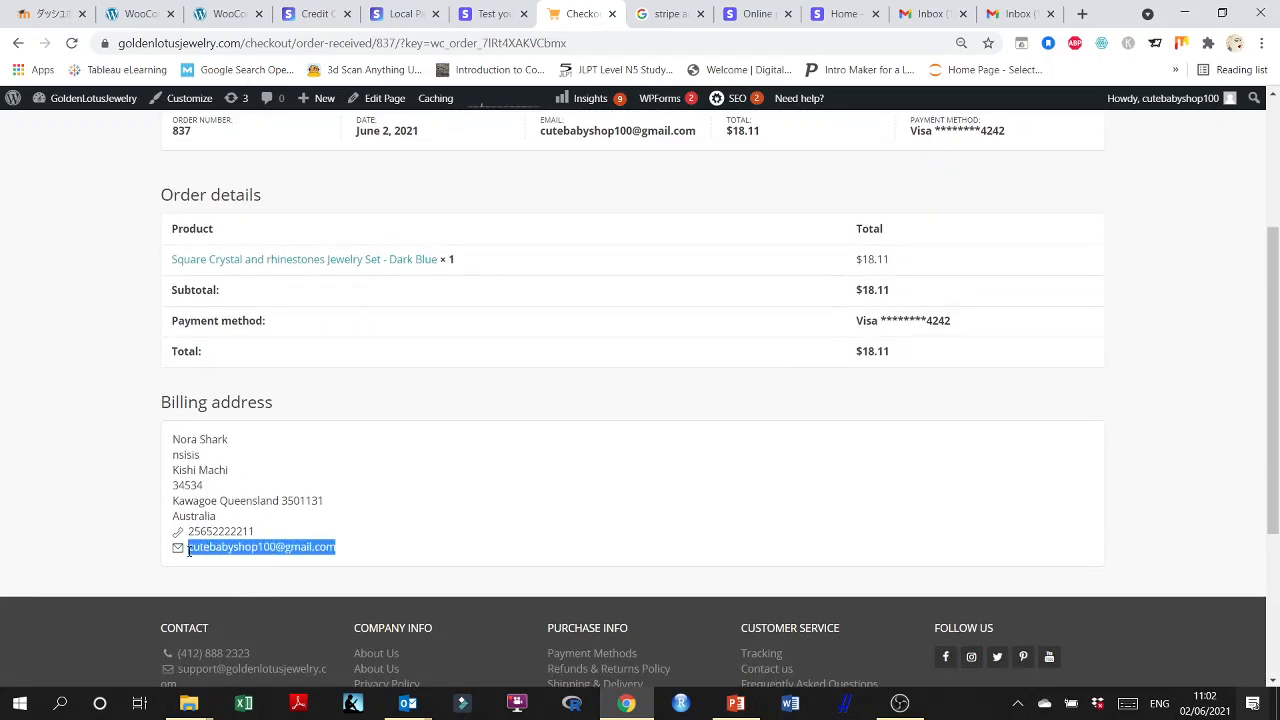
click(180, 554)
triple_click(225, 549)
scroll(363, 557, up, 3)
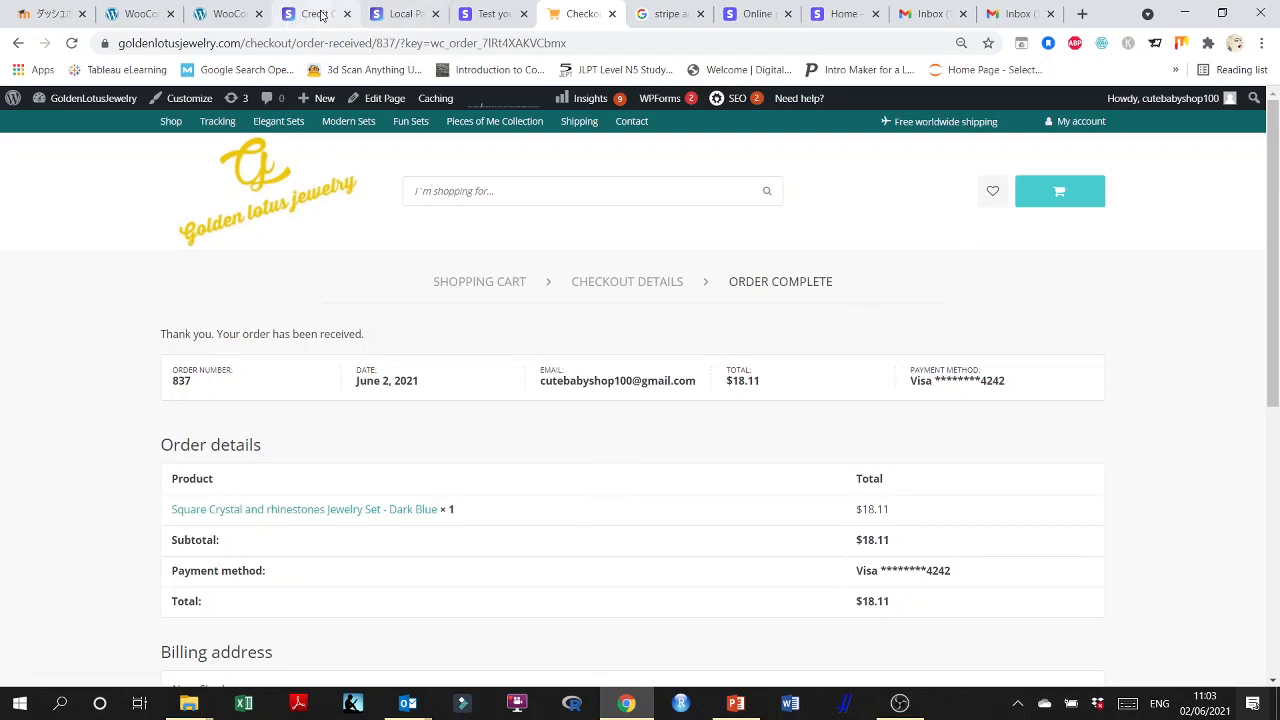
Recheck the recipients of the order notifications in the WooCommerce email settings.
click(251, 22)
scroll(495, 390, down, 3)
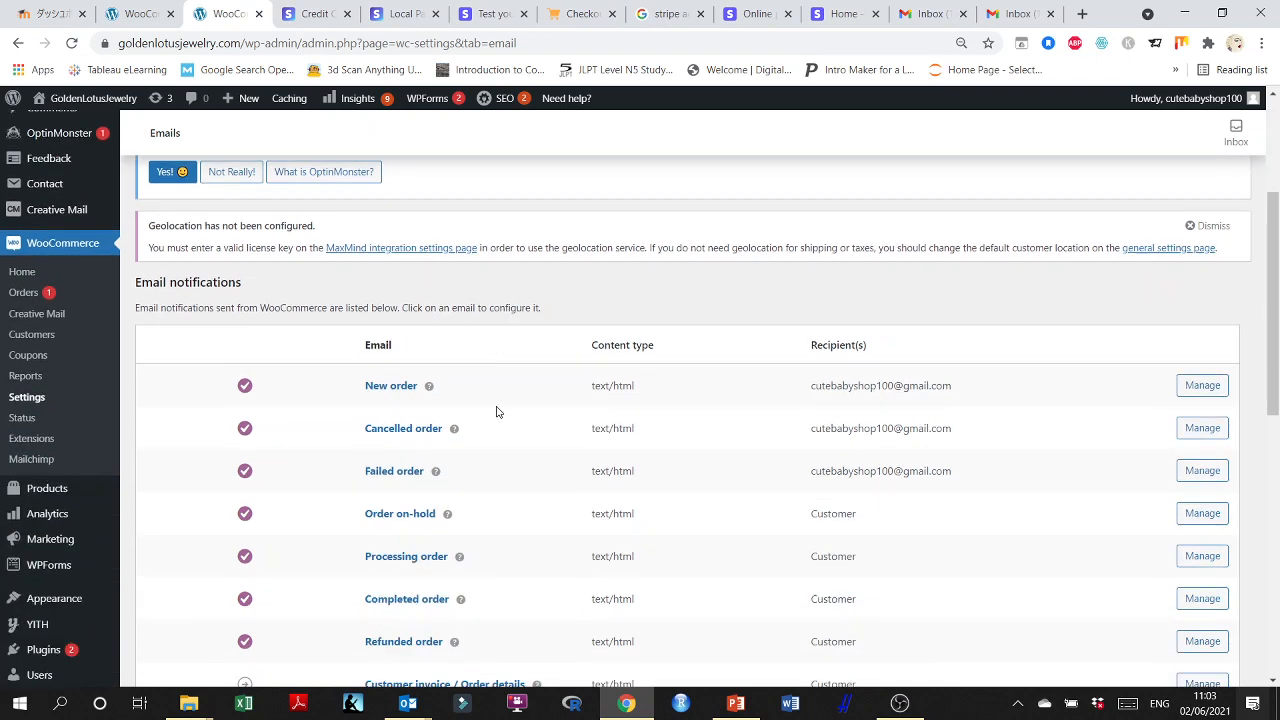
scroll(495, 415, down, 1)
scroll(495, 420, up, 3)
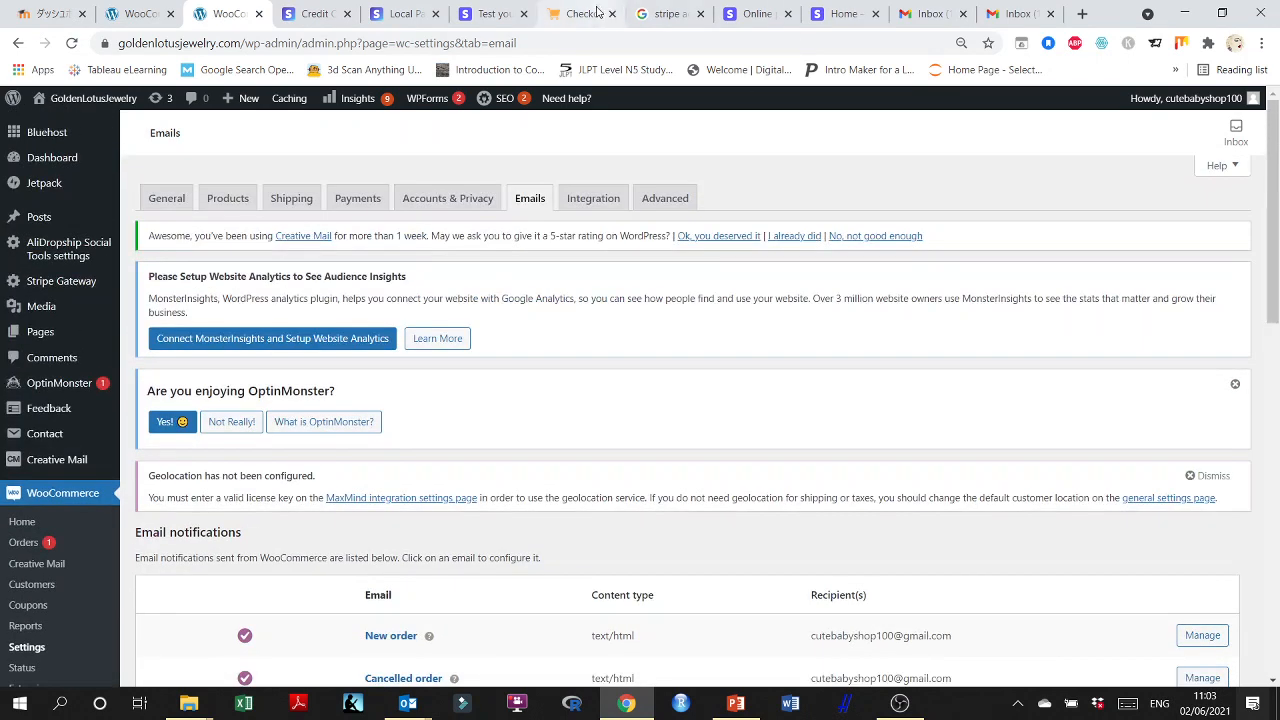
Check the Gmail inbox again for the order notification in the Promotions, Social and Primary categories.
click(585, 13)
click(1016, 13)
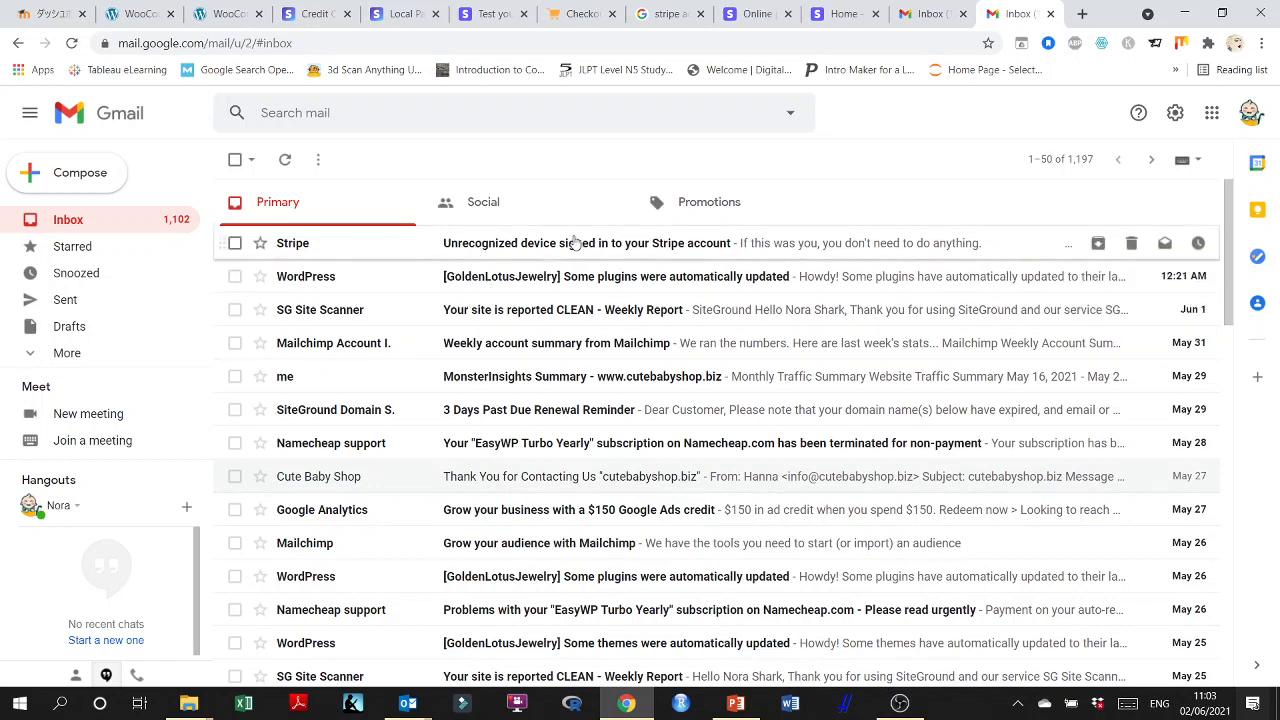
click(712, 201)
click(494, 205)
click(360, 203)
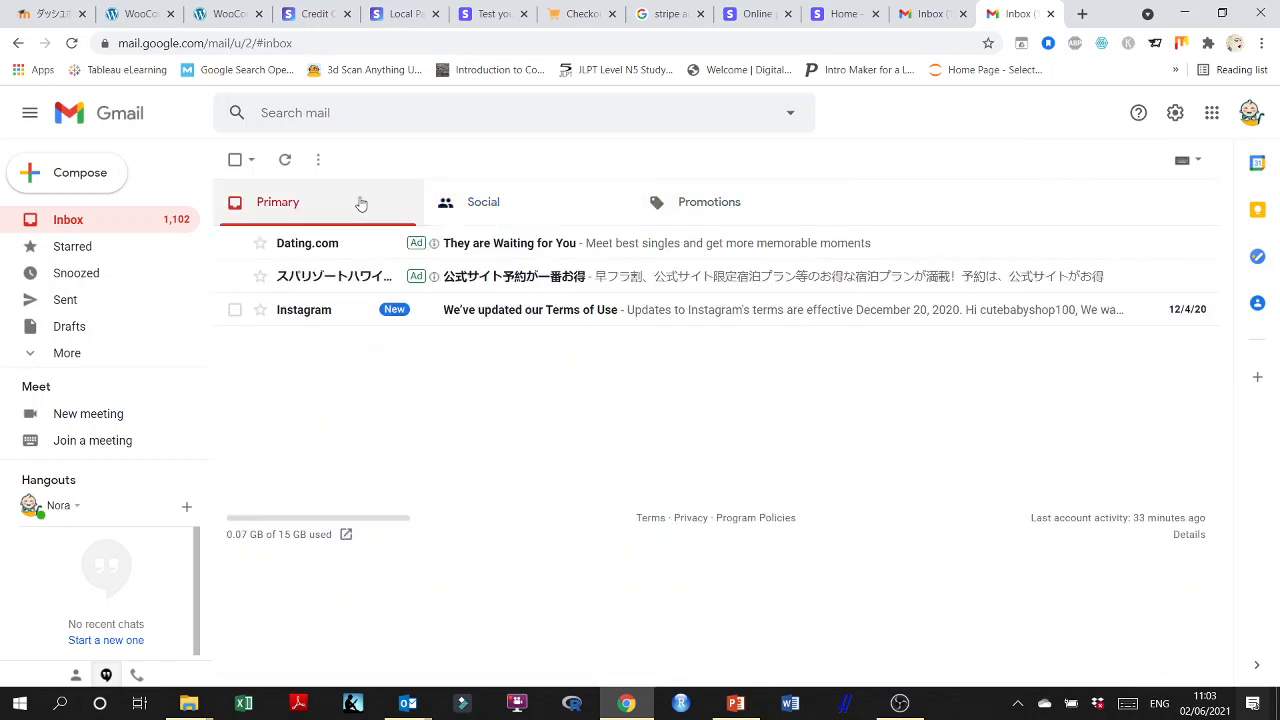
Go from the order confirmation page to the store's home page and open the Multilayer Chain with leather Choker product.
click(206, 9)
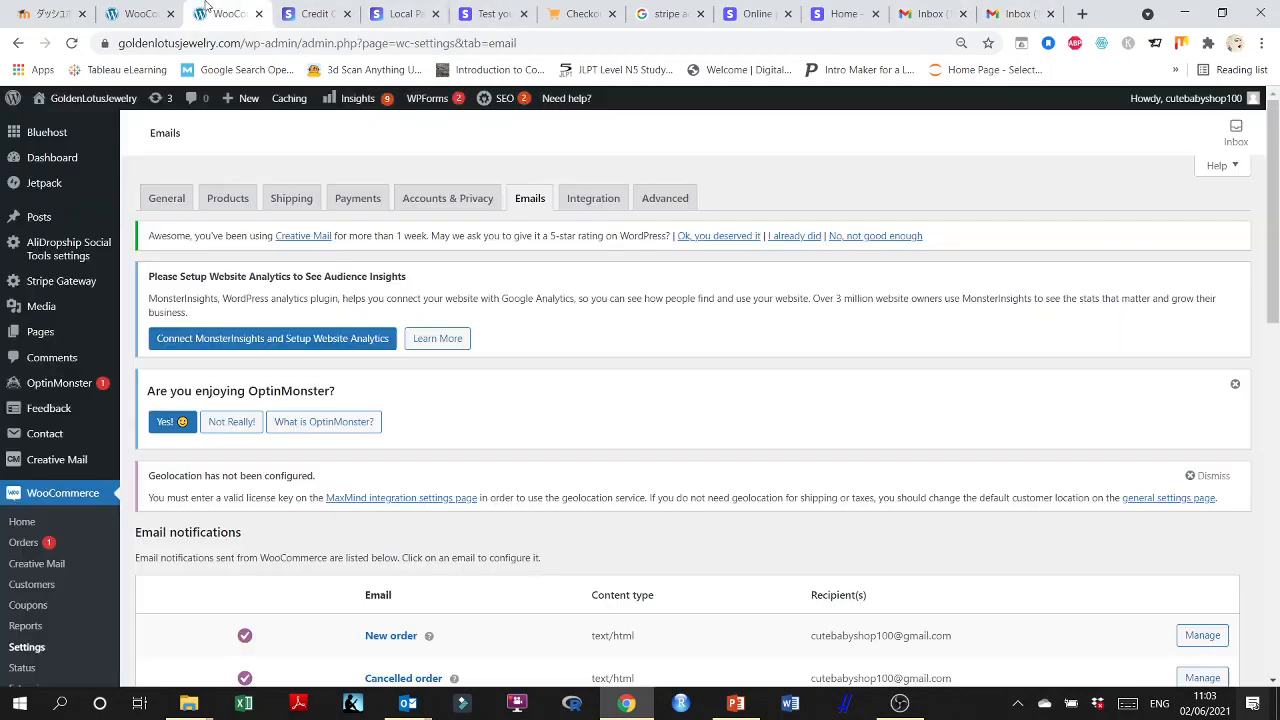
click(148, 13)
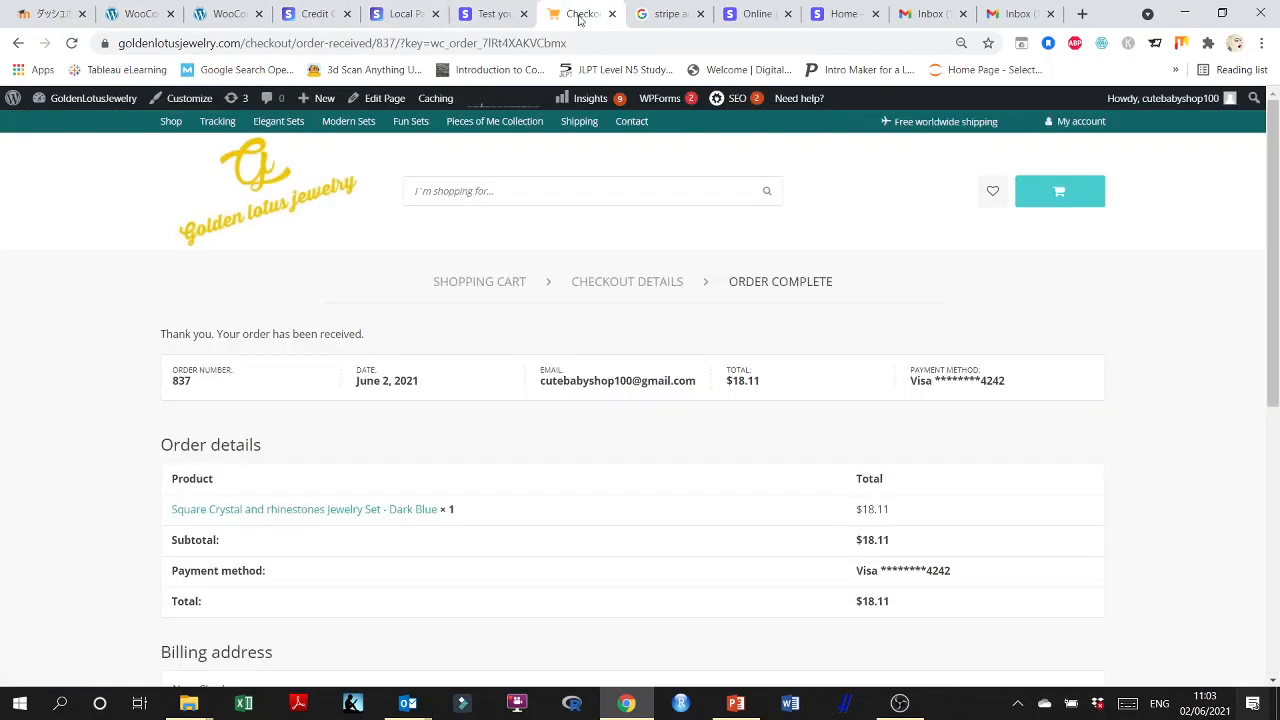
click(582, 13)
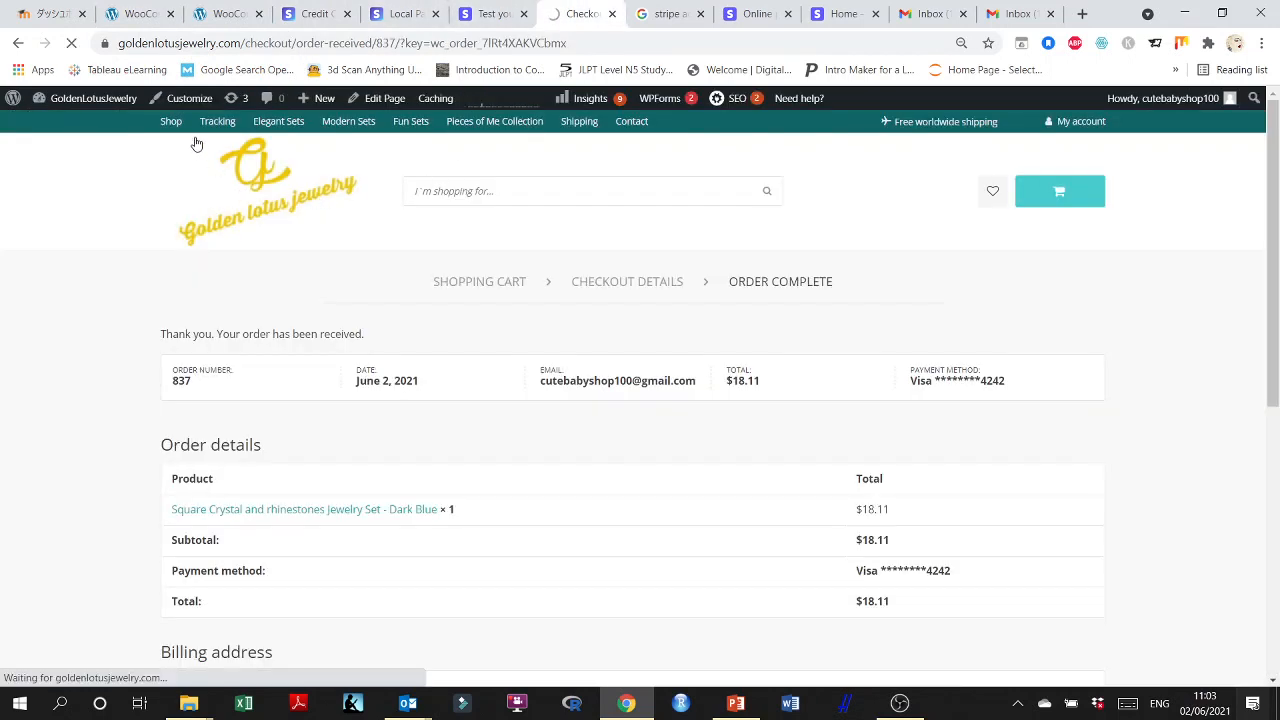
mouse_move(180, 125)
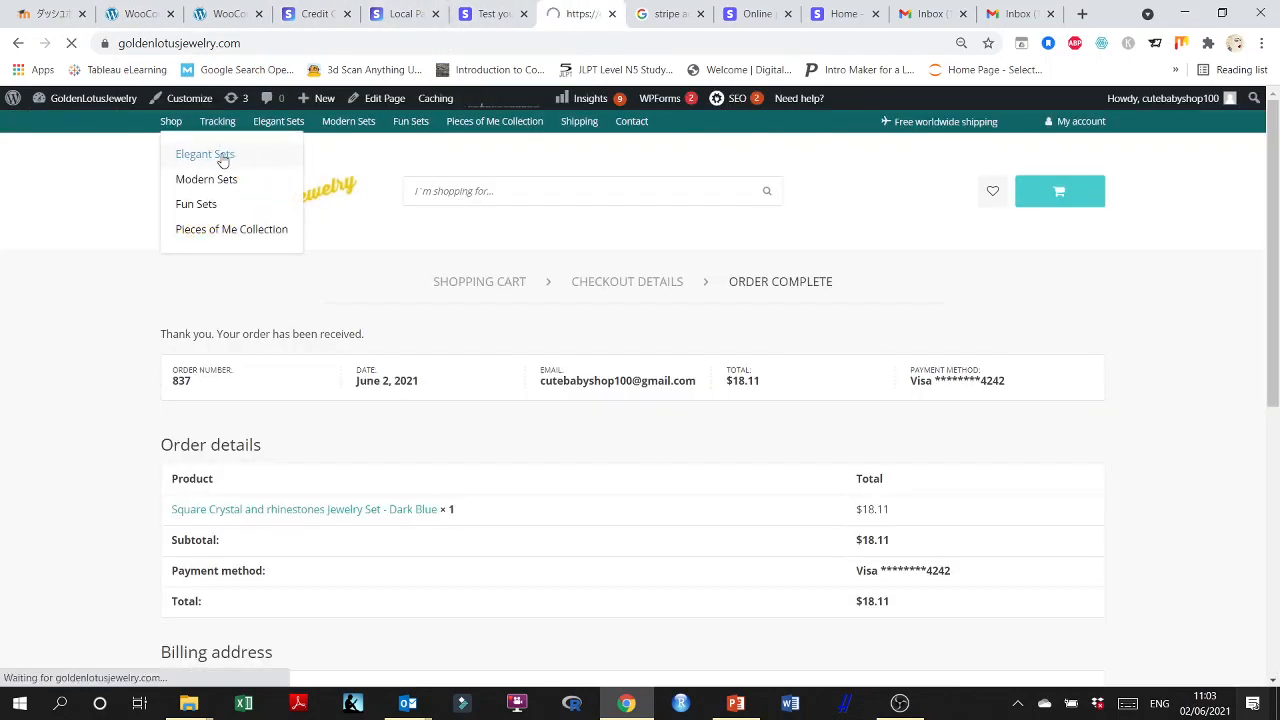
scroll(655, 450, down, 10)
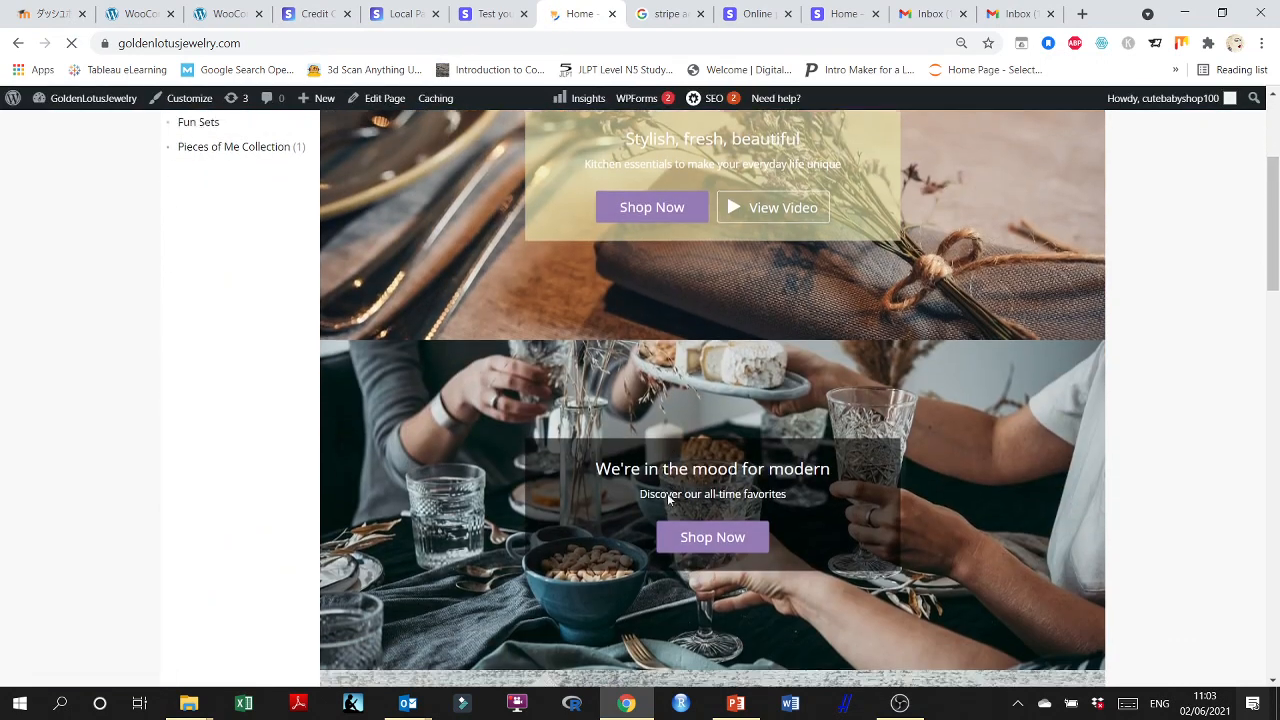
click(563, 430)
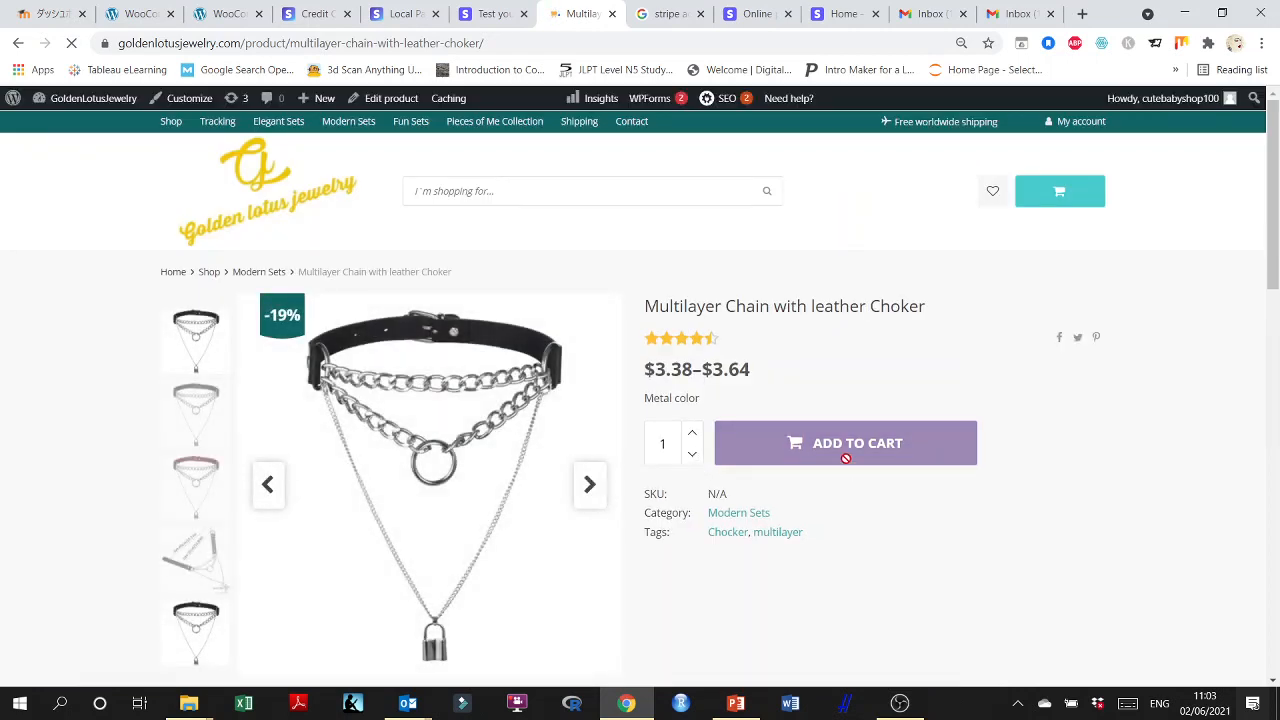
Choose the pink metal color, add one choker to the cart and proceed to checkout, reloading the checkout page if it does not load.
click(760, 426)
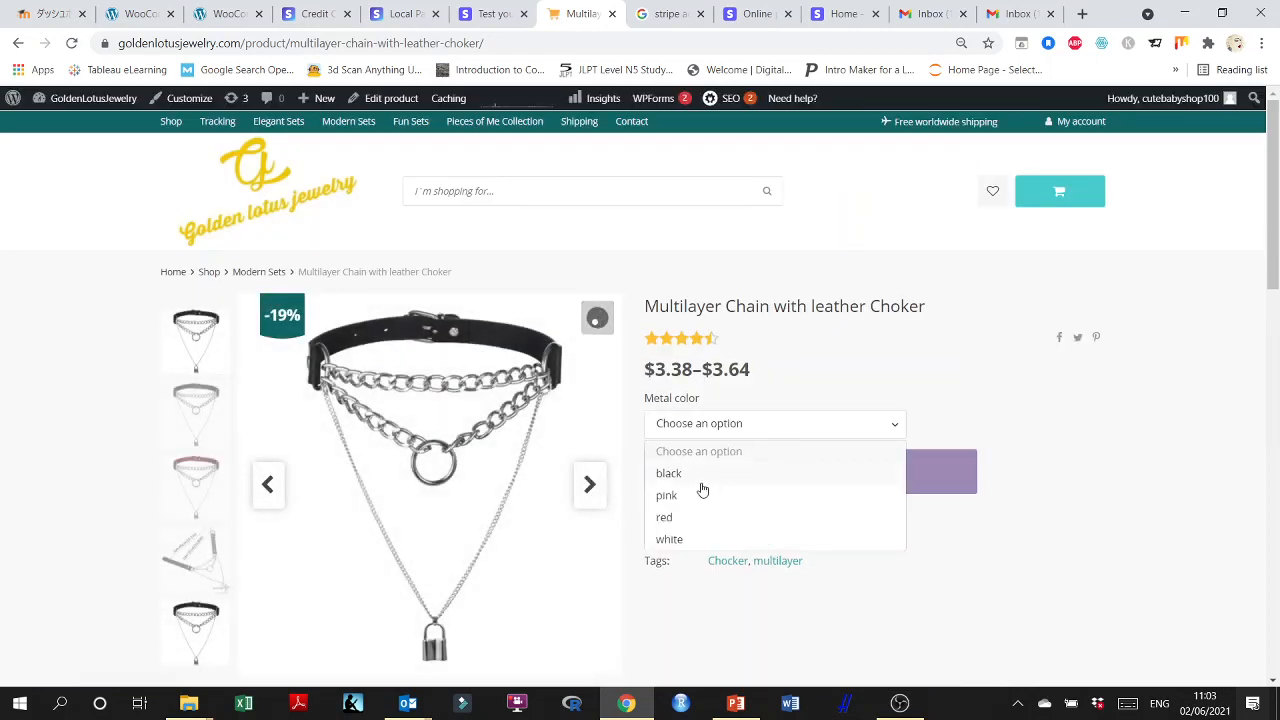
click(703, 493)
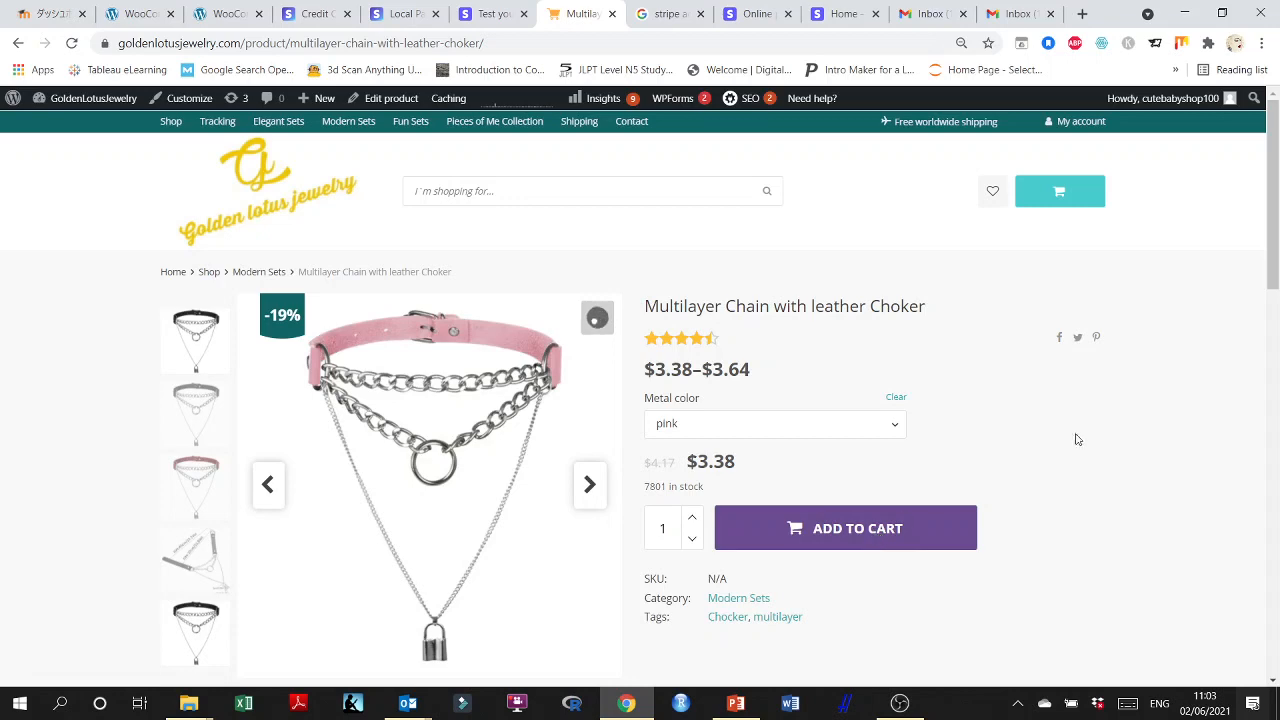
click(1080, 203)
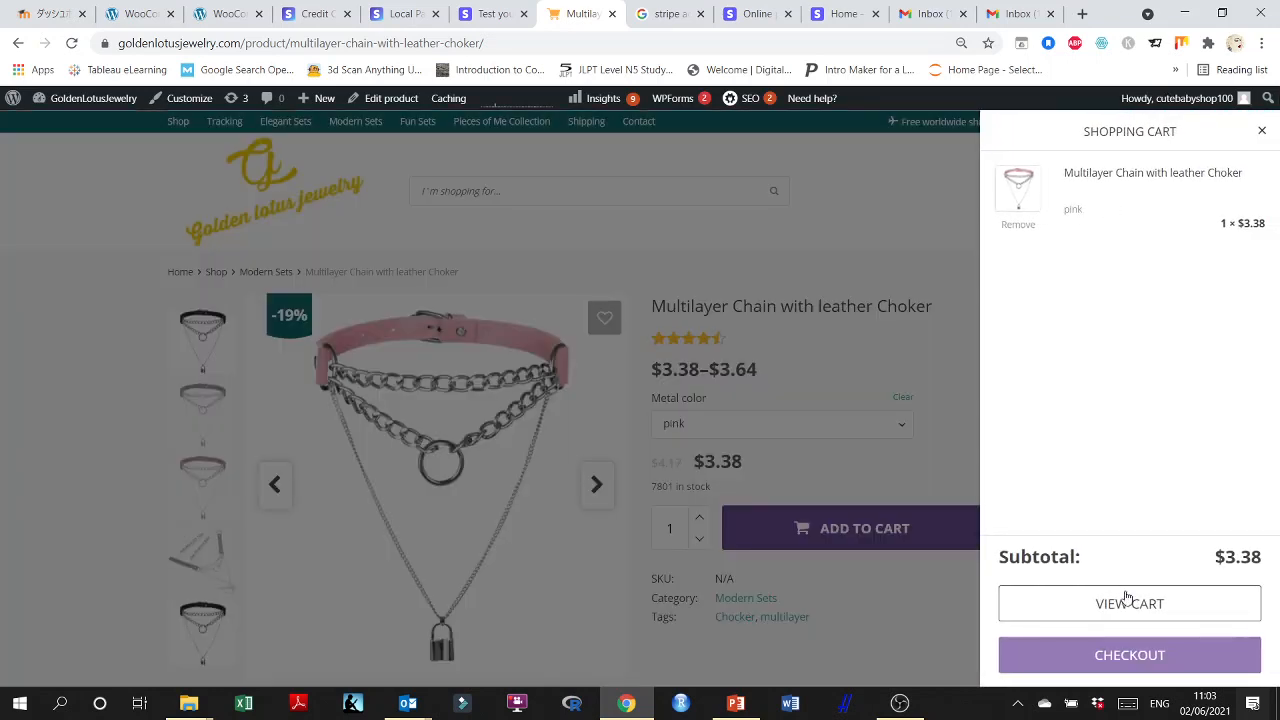
click(1129, 657)
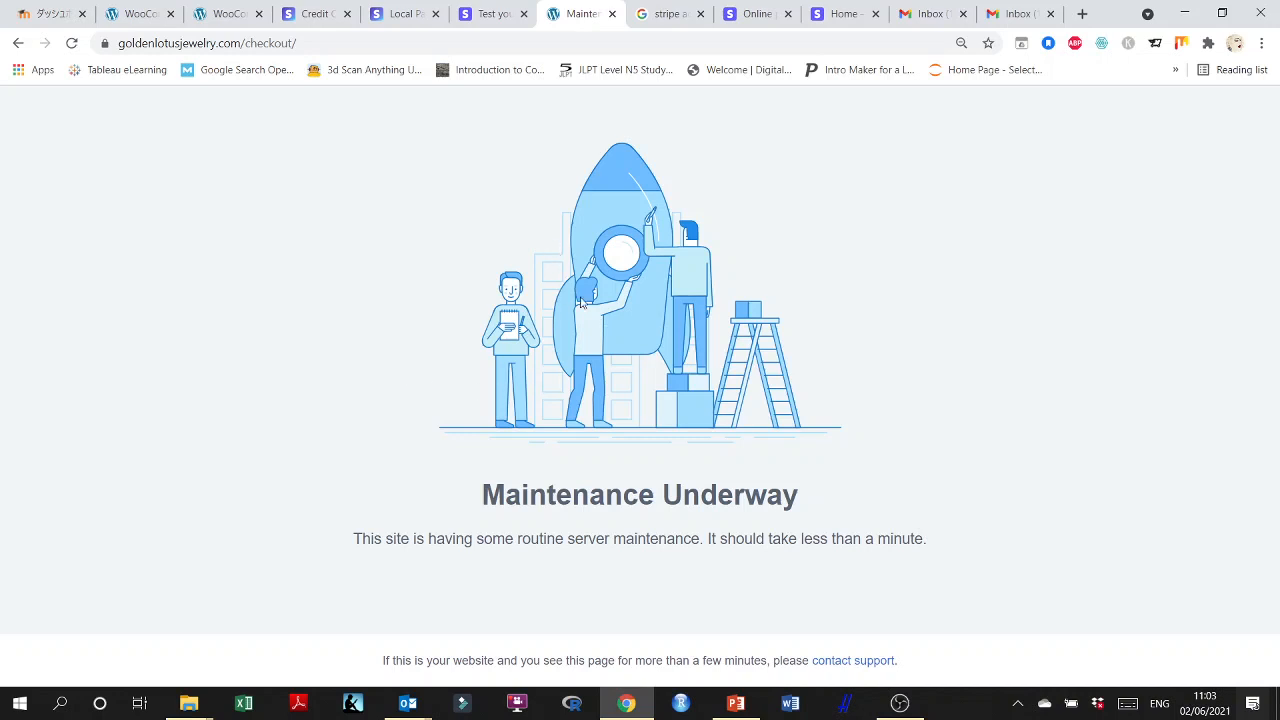
click(71, 43)
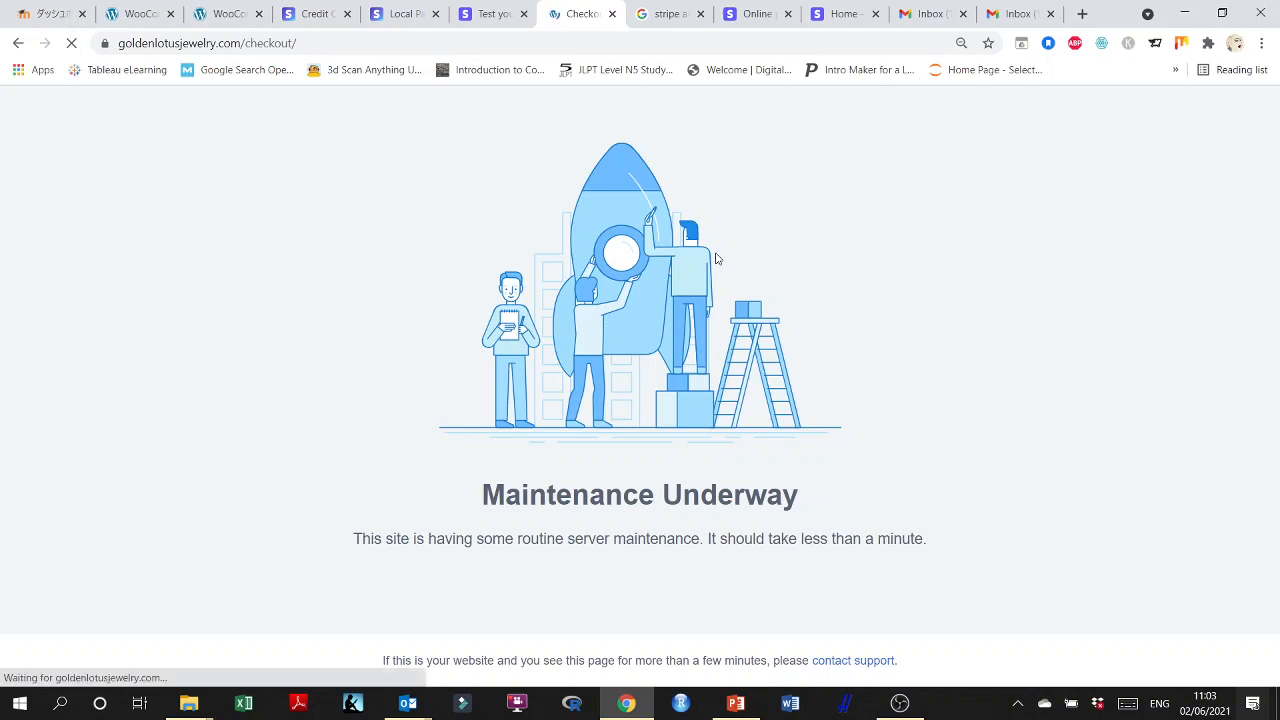
Review the prefilled billing details on the checkout page, especially the customer's email address.
scroll(842, 417, down, 1)
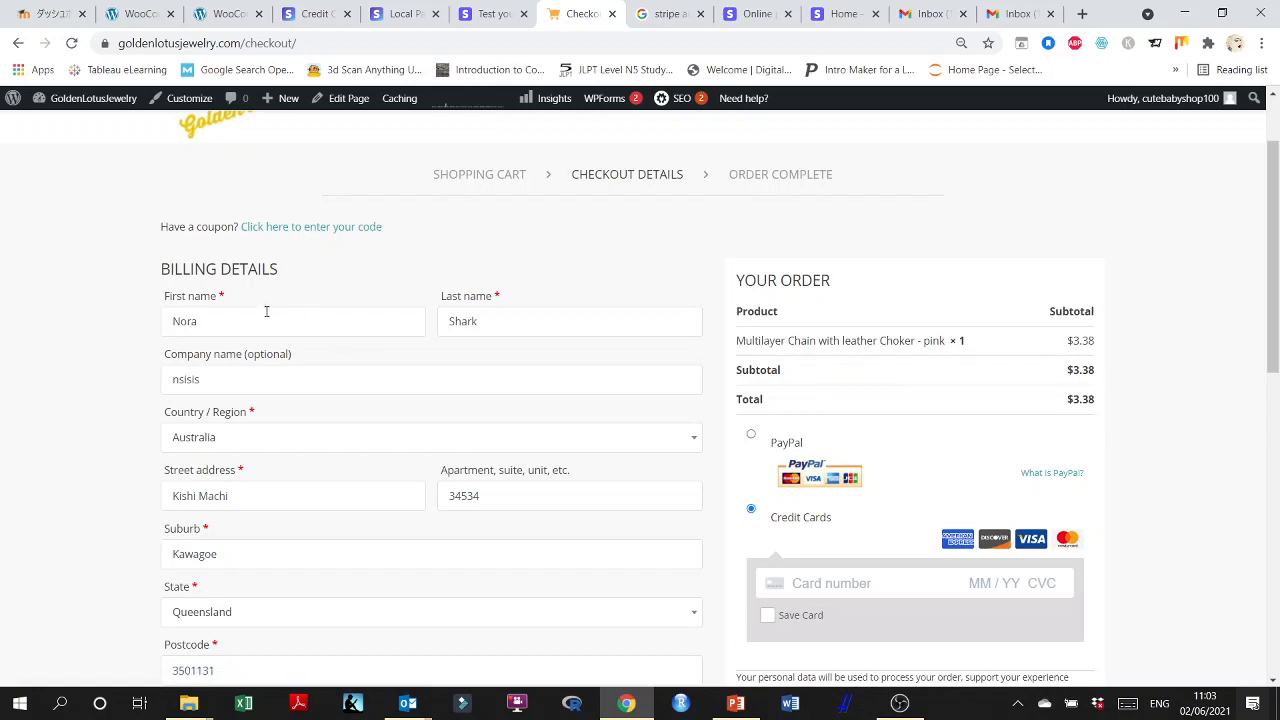
scroll(520, 330, down, 1)
scroll(295, 350, down, 1)
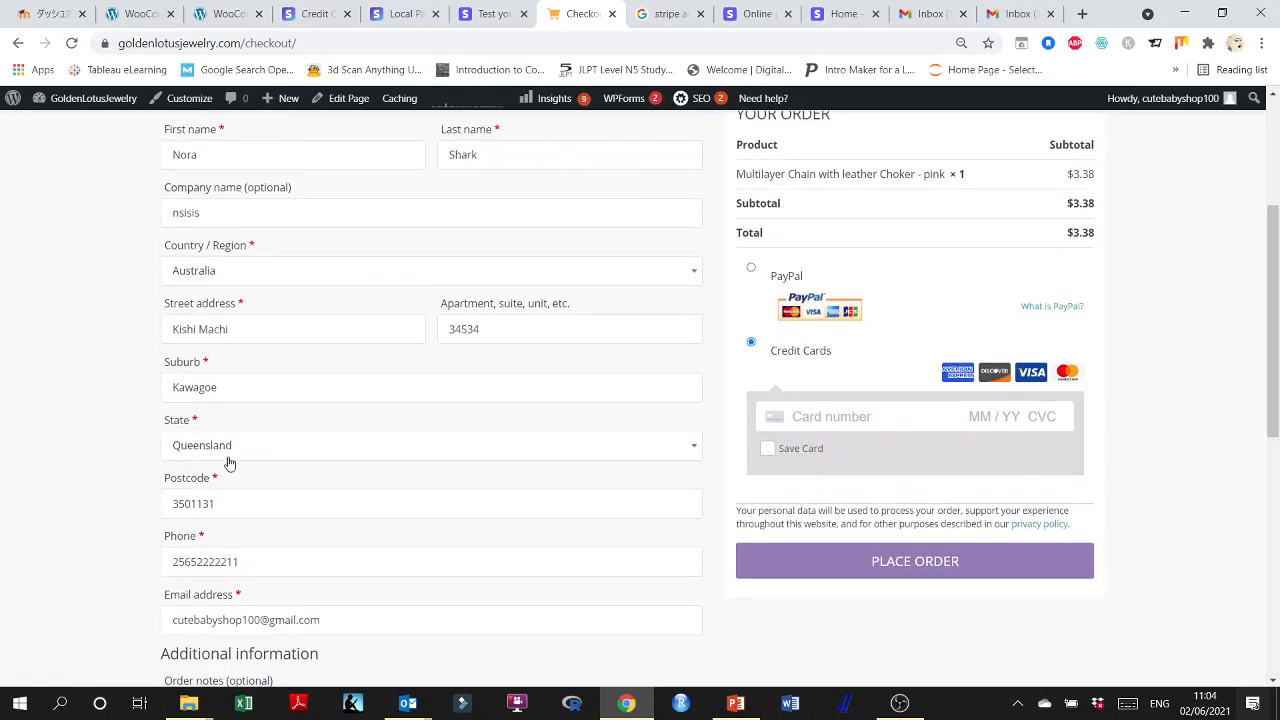
scroll(229, 463, down, 1)
scroll(237, 480, down, 1)
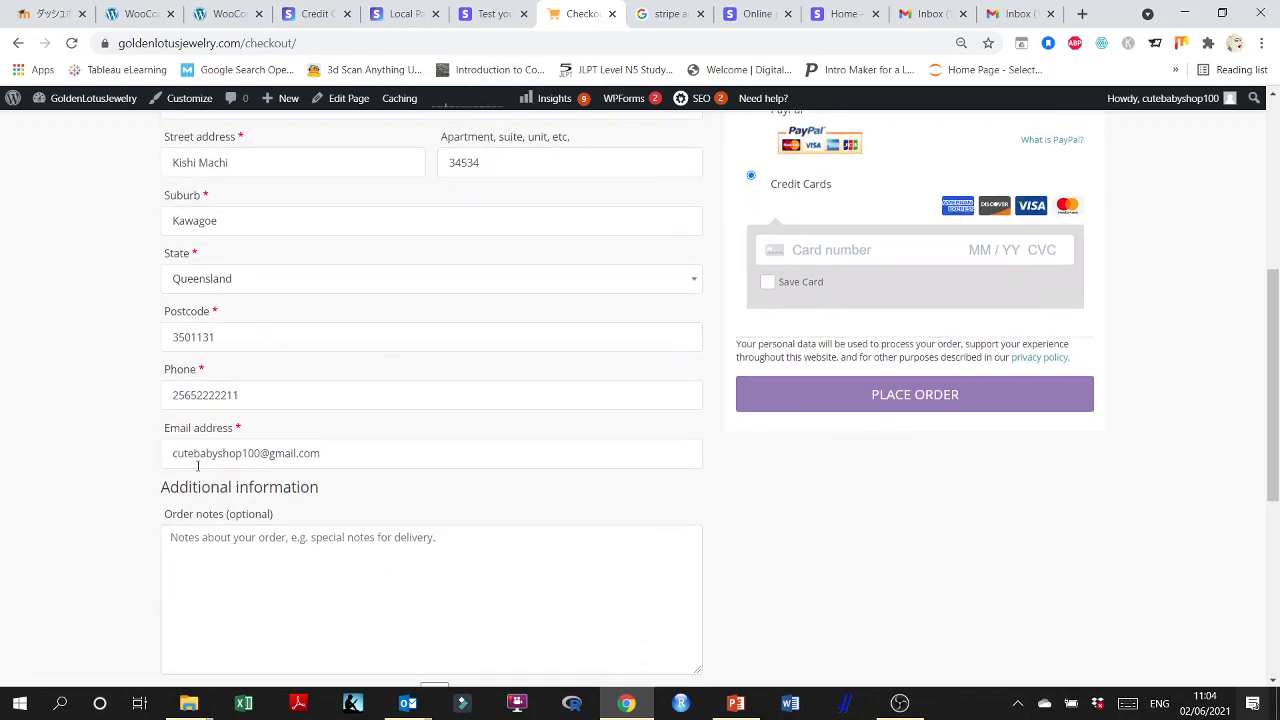
triple_click(296, 454)
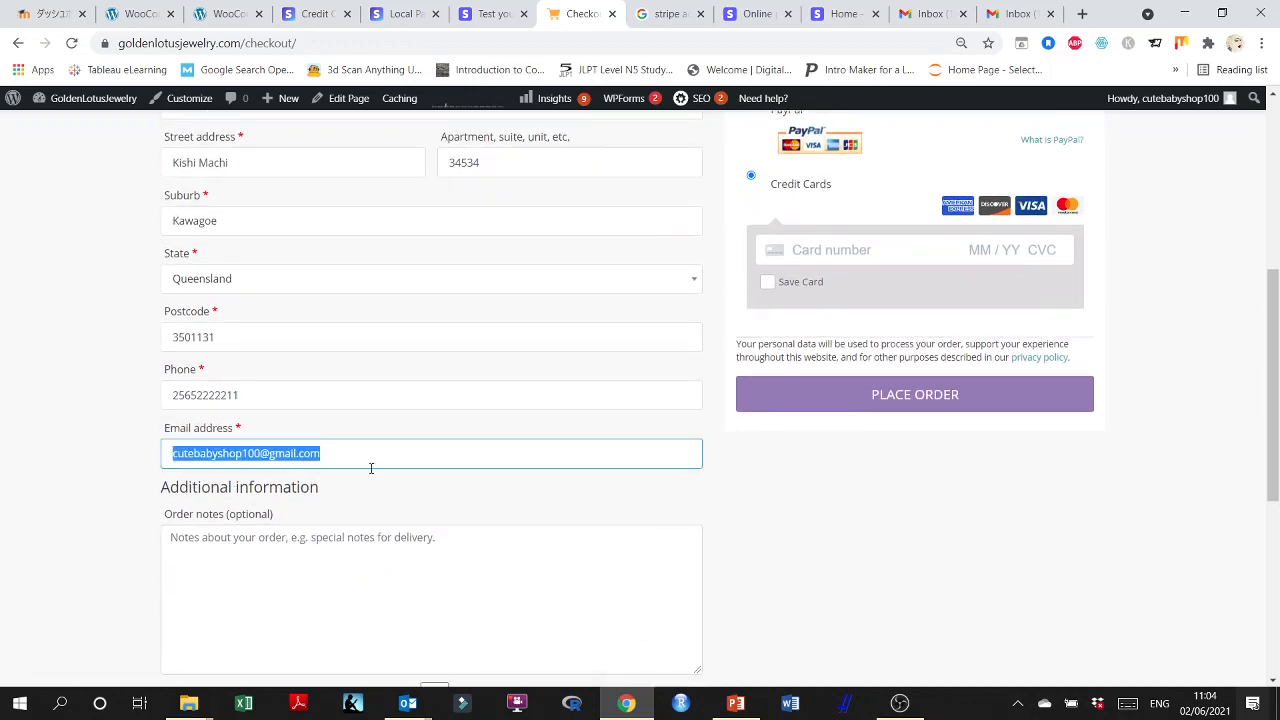
click(334, 456)
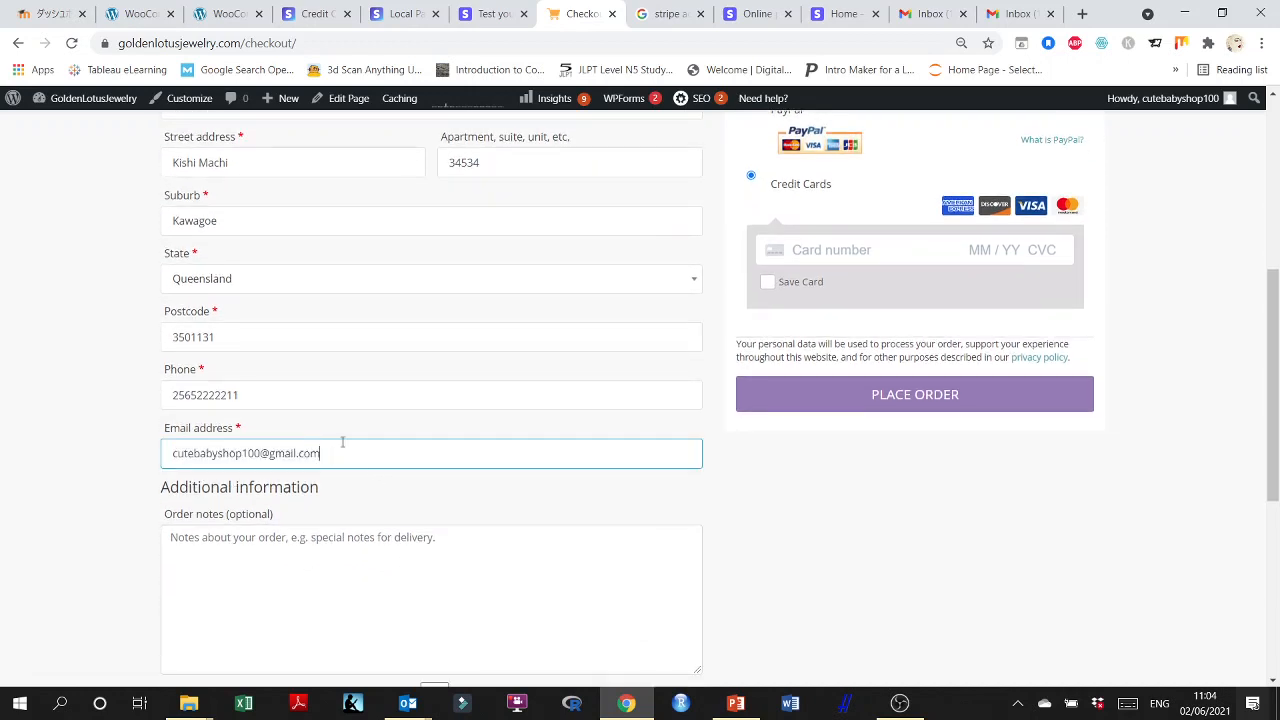
scroll(342, 441, up, 3)
scroll(343, 449, down, 1)
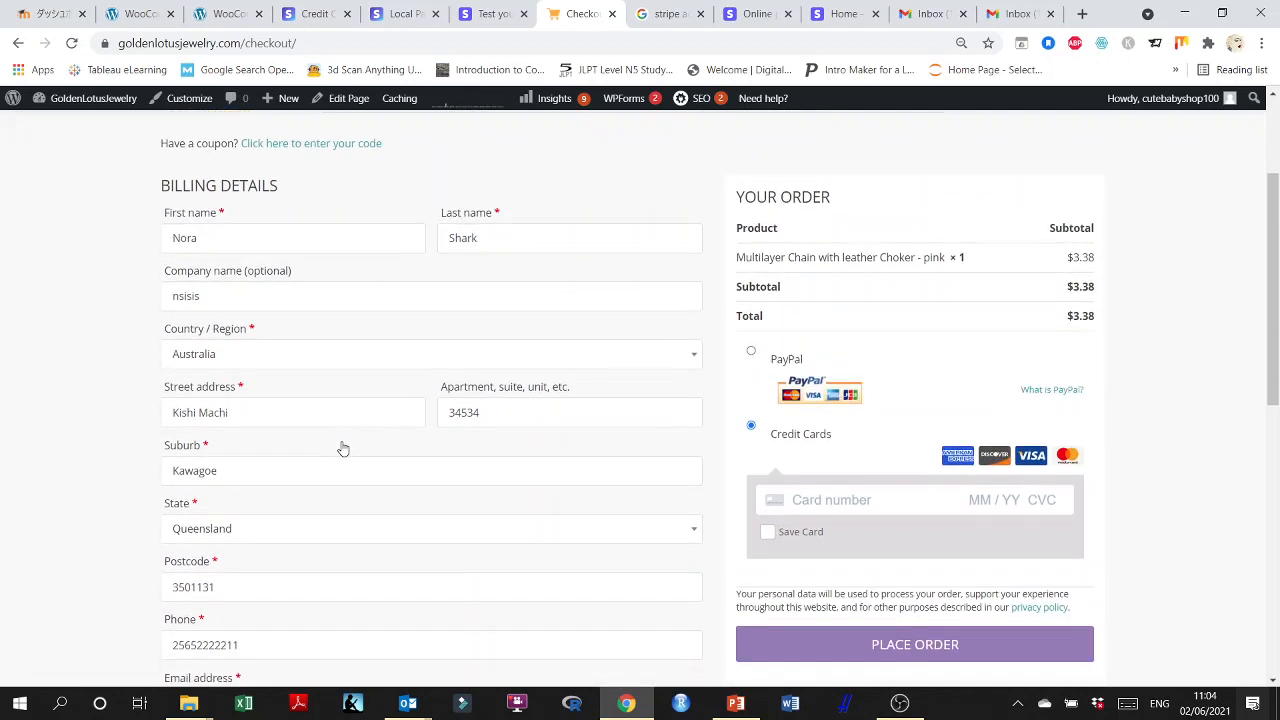
scroll(341, 447, down, 1)
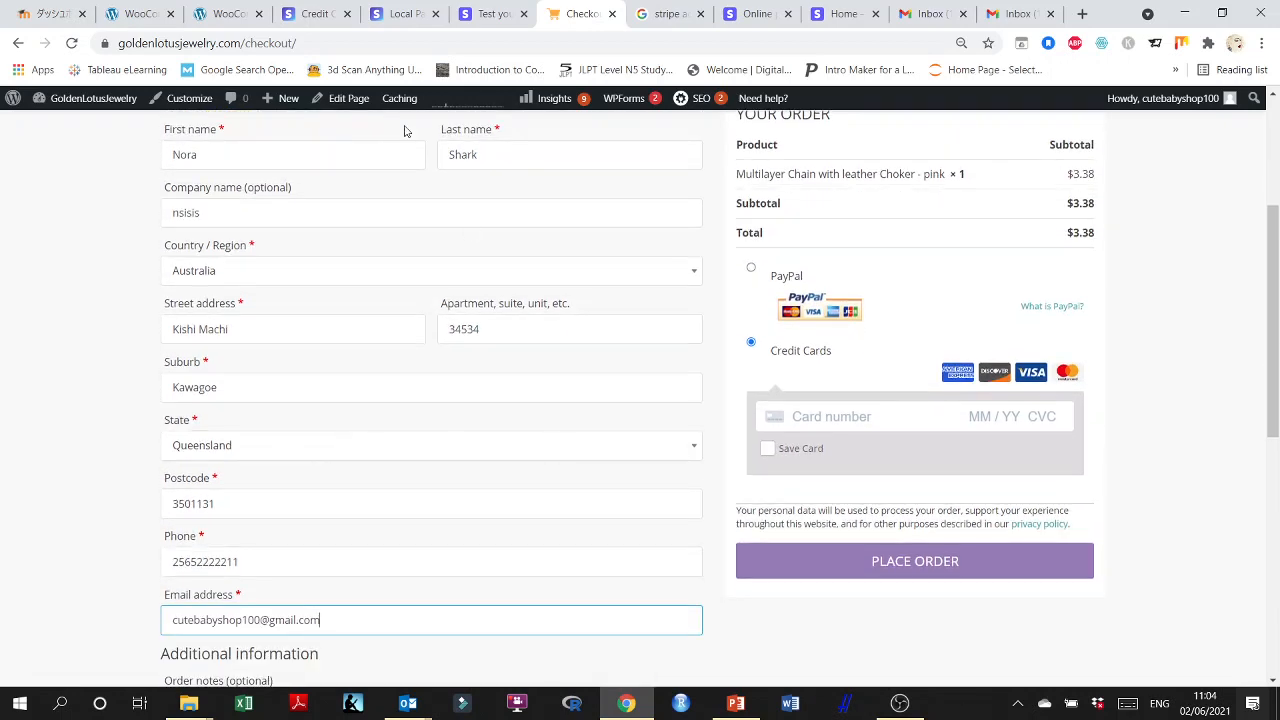
Copy the Visa (debit) test card number from the Stripe testing docs into the card number field at checkout.
click(504, 13)
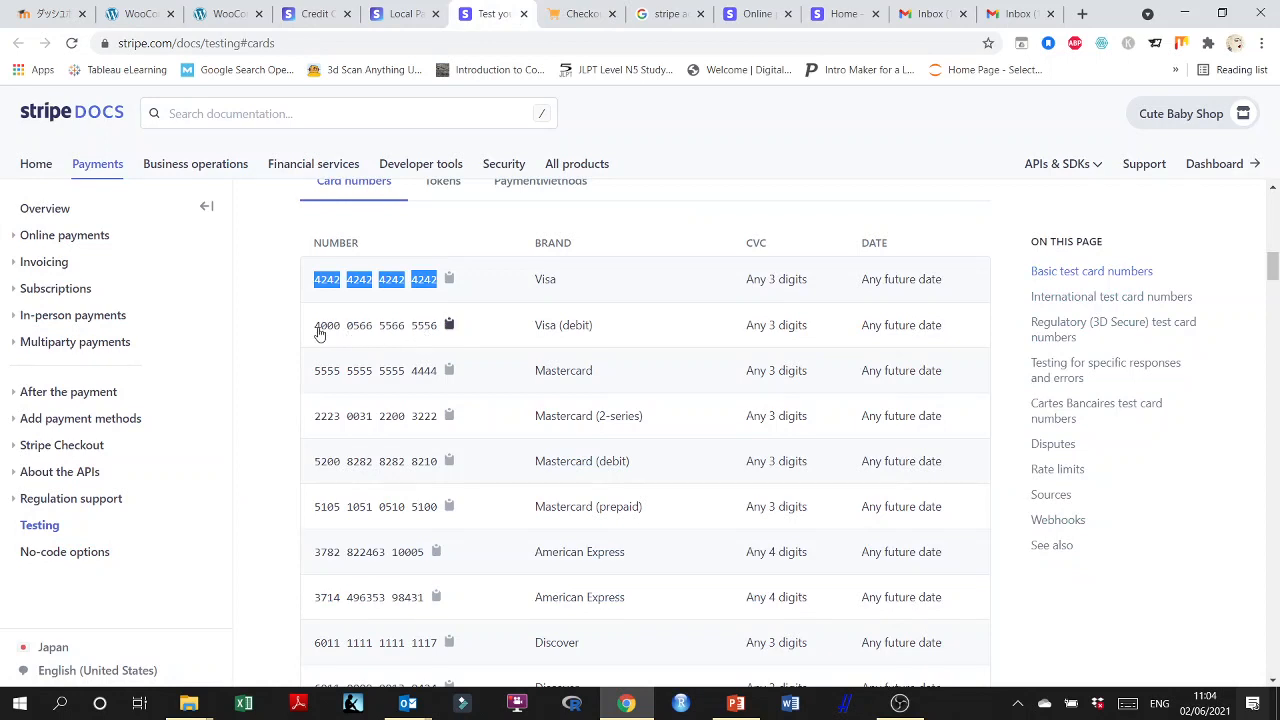
drag(316, 328, 430, 343)
key(ctrl+c)
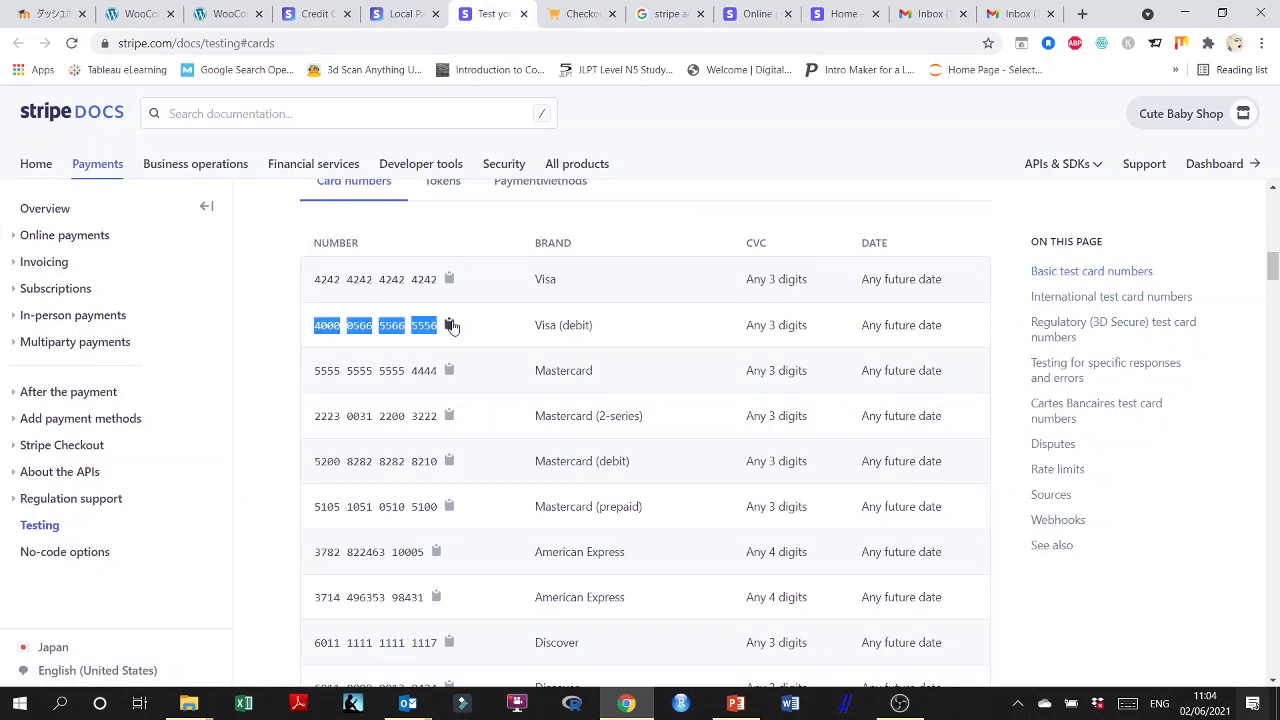
click(583, 13)
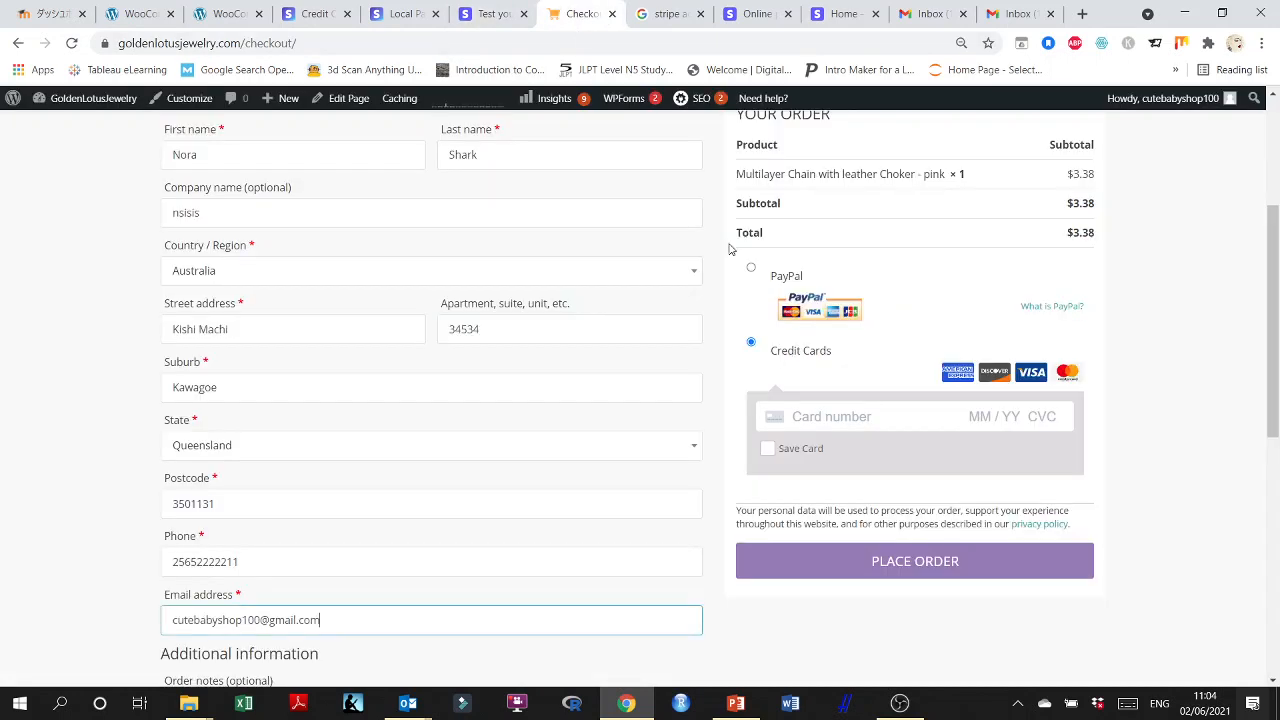
click(823, 417)
key(ctrl+v)
Enter the card expiry 02/24 and a test security code, and place the order.
text(0)
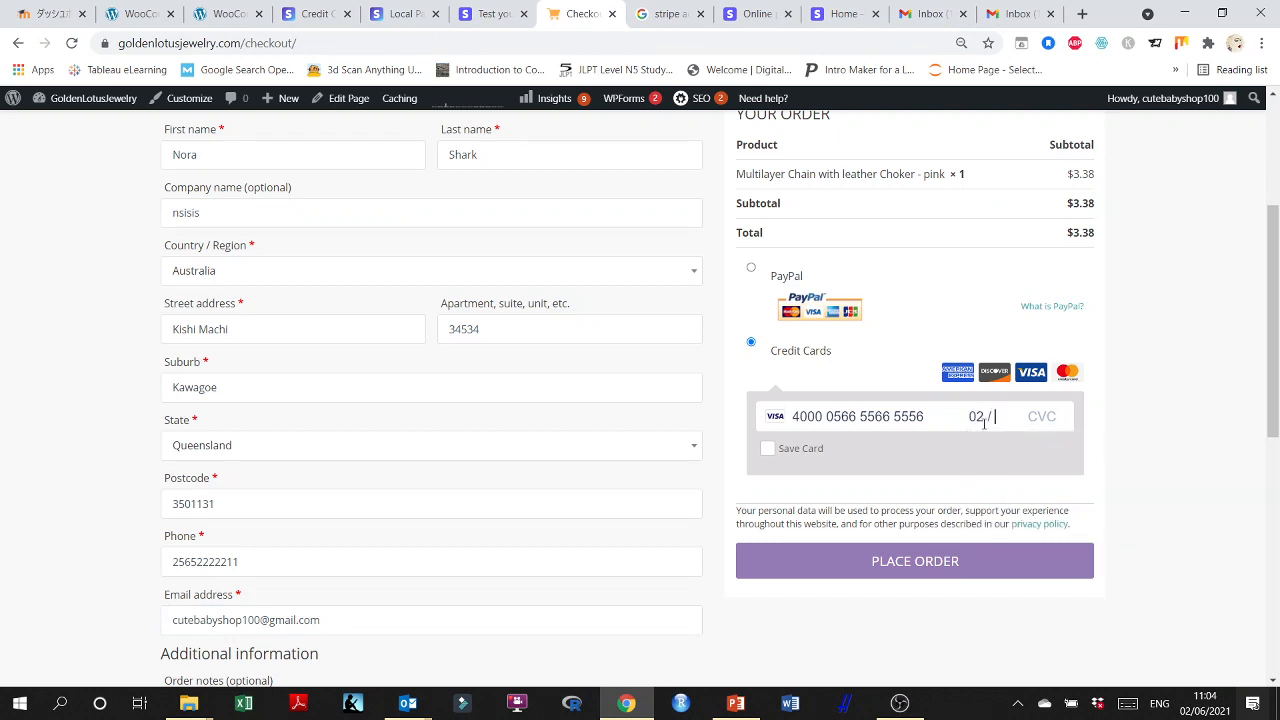
text(2 / 20)
click(940, 562)
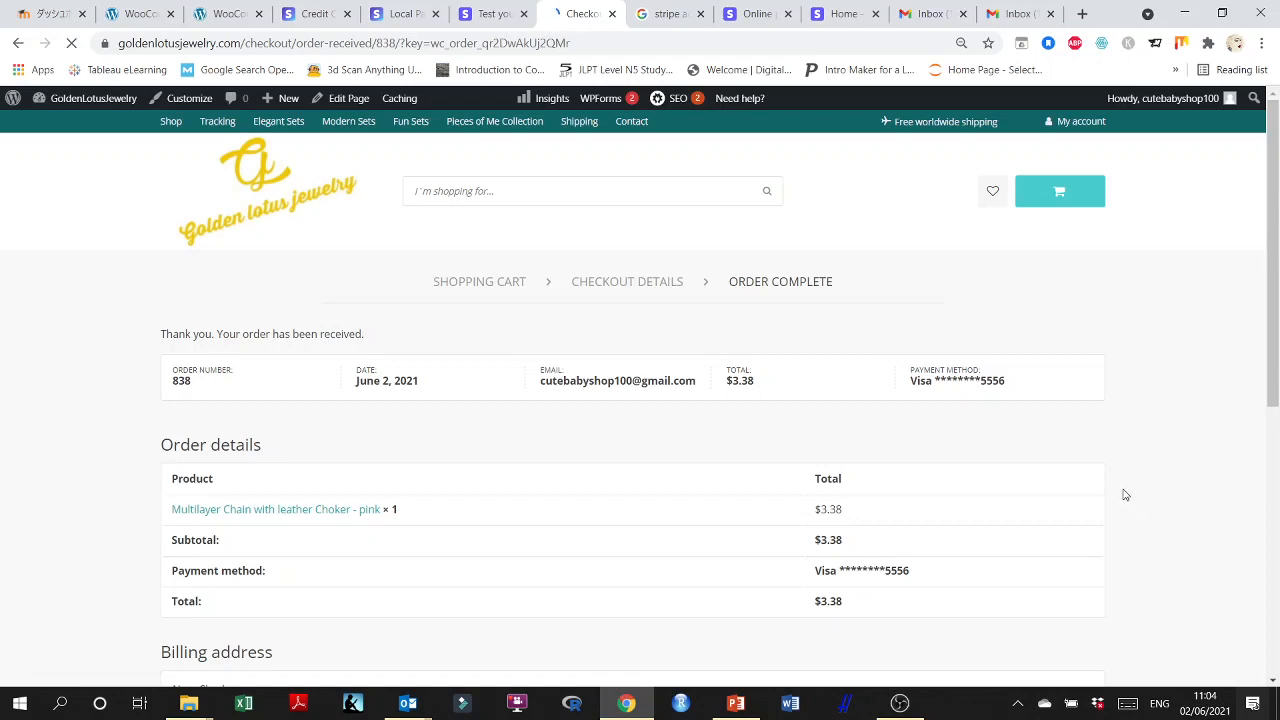
Review the order details and billing address on the confirmation page, and check the Gmail inbox for the order notification.
scroll(1124, 495, down, 2)
scroll(1123, 491, down, 3)
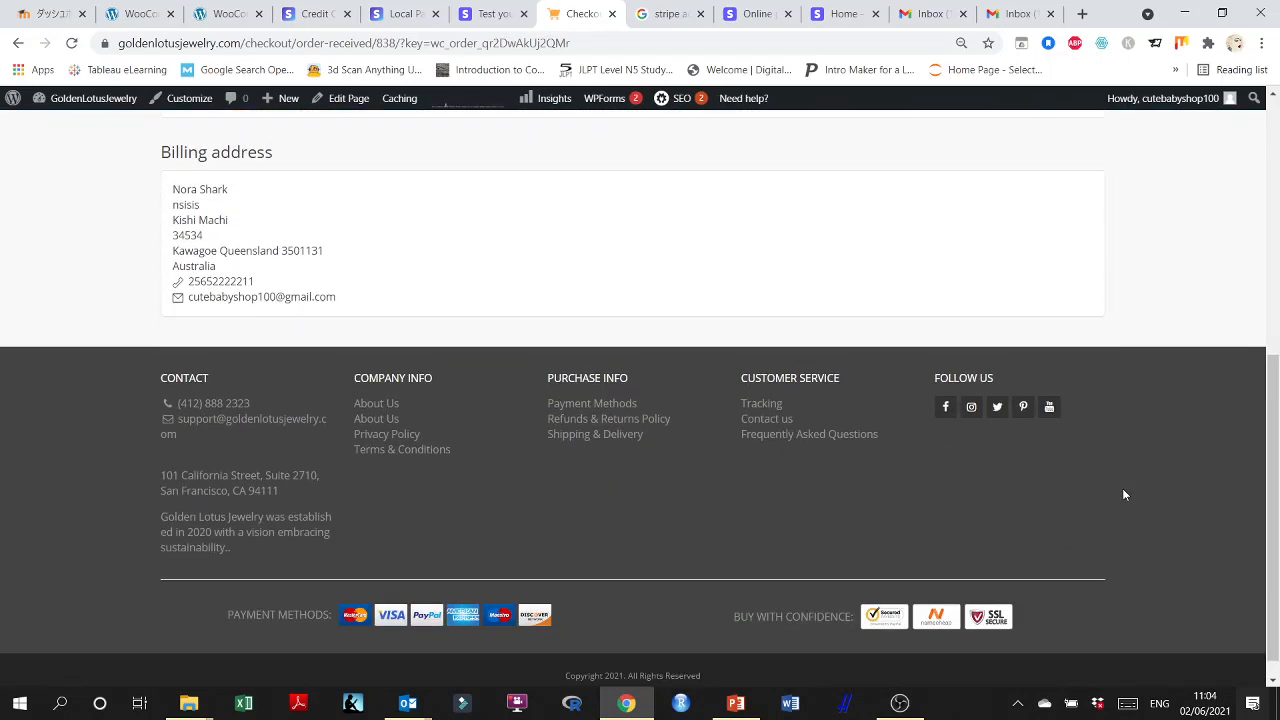
scroll(1123, 491, up, 5)
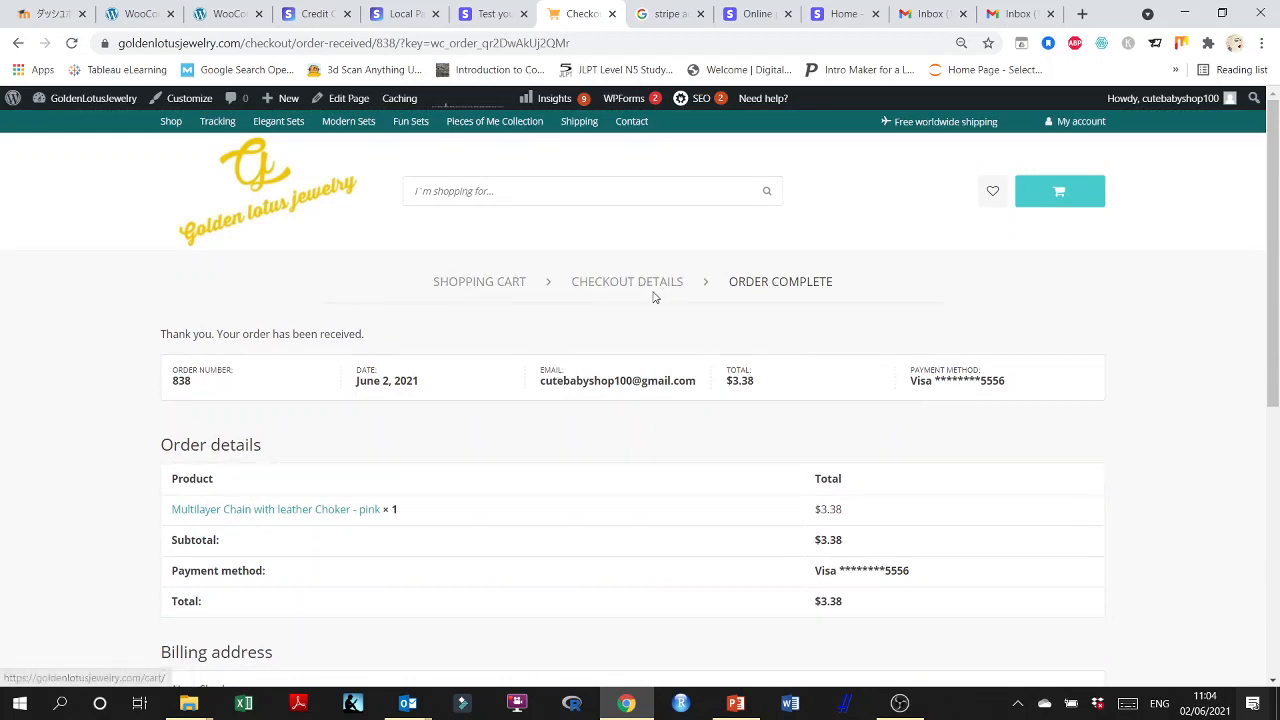
scroll(525, 375, down, 2)
scroll(587, 416, down, 1)
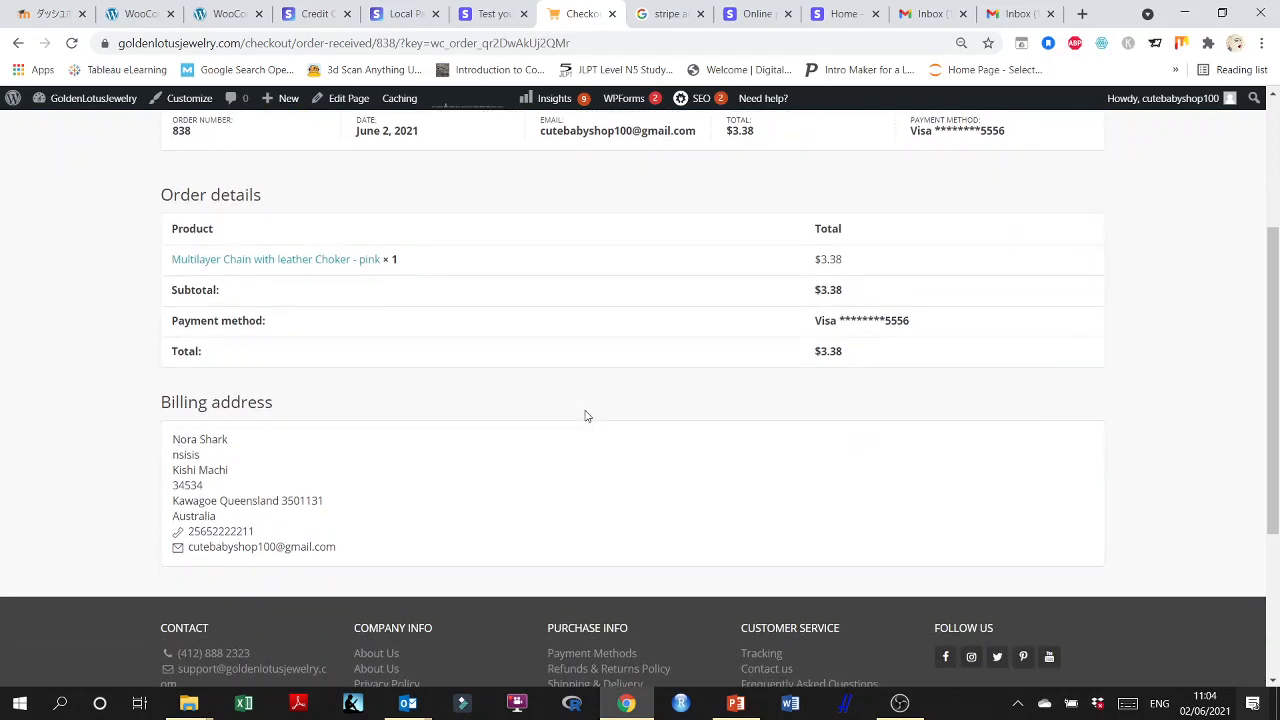
scroll(587, 416, down, 3)
scroll(746, 429, up, 6)
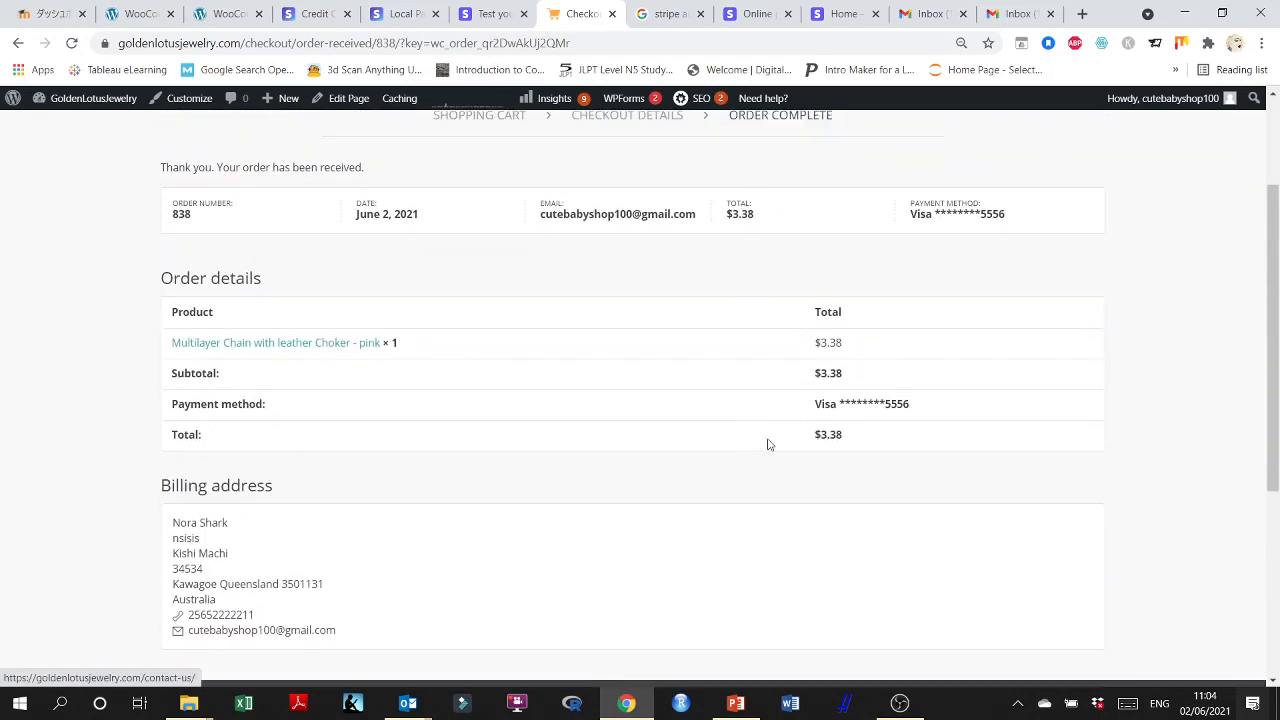
click(1015, 13)
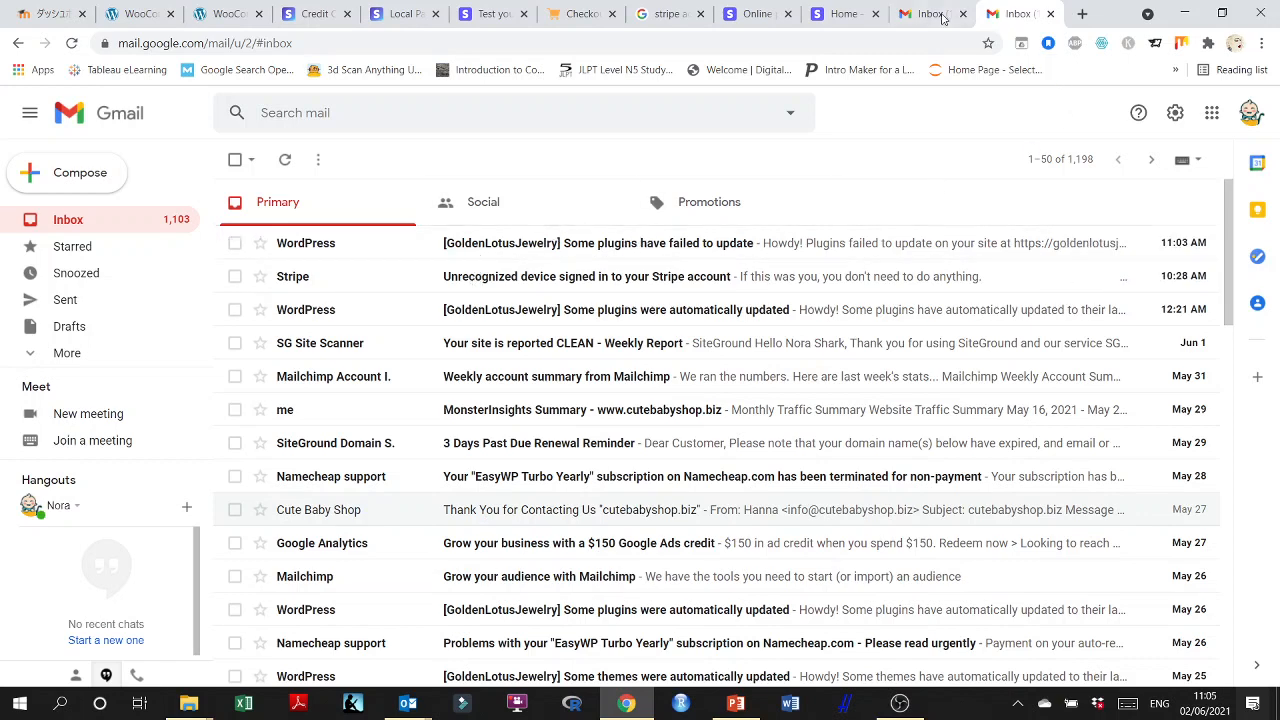
Switch to the Stripe dashboard home page and turn off the test data view.
click(835, 7)
click(757, 13)
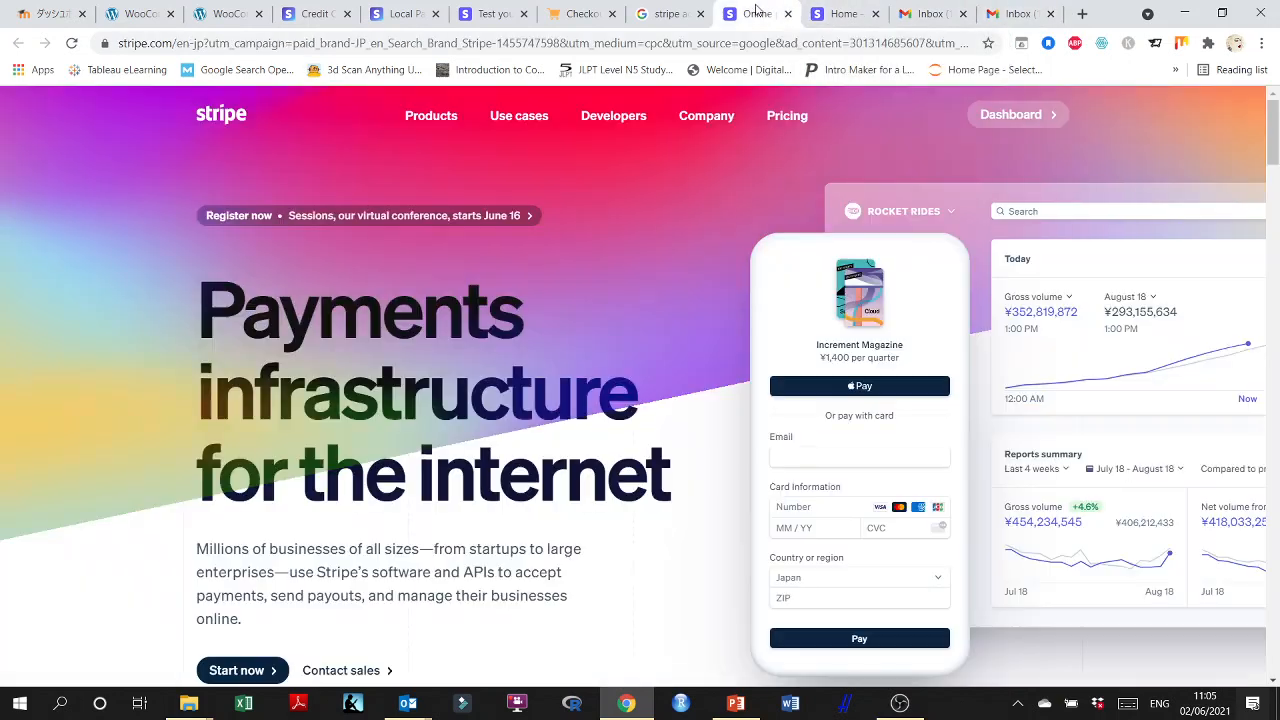
click(835, 13)
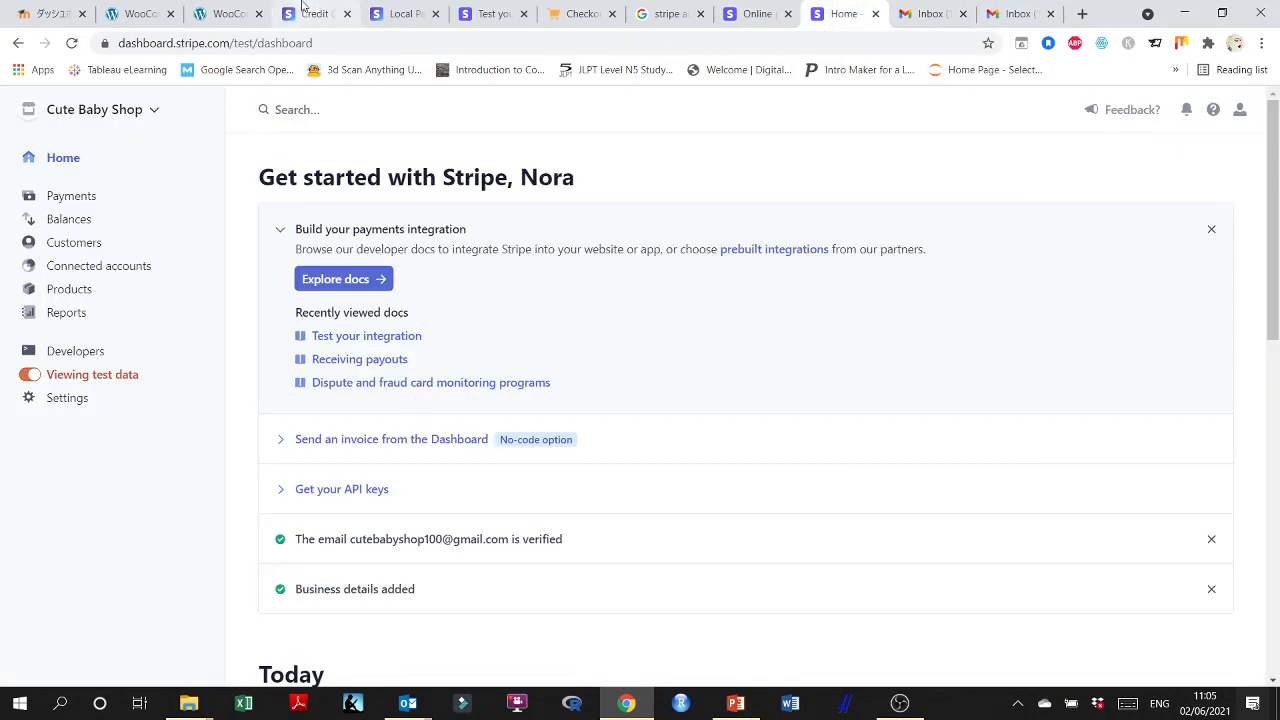
click(71, 380)
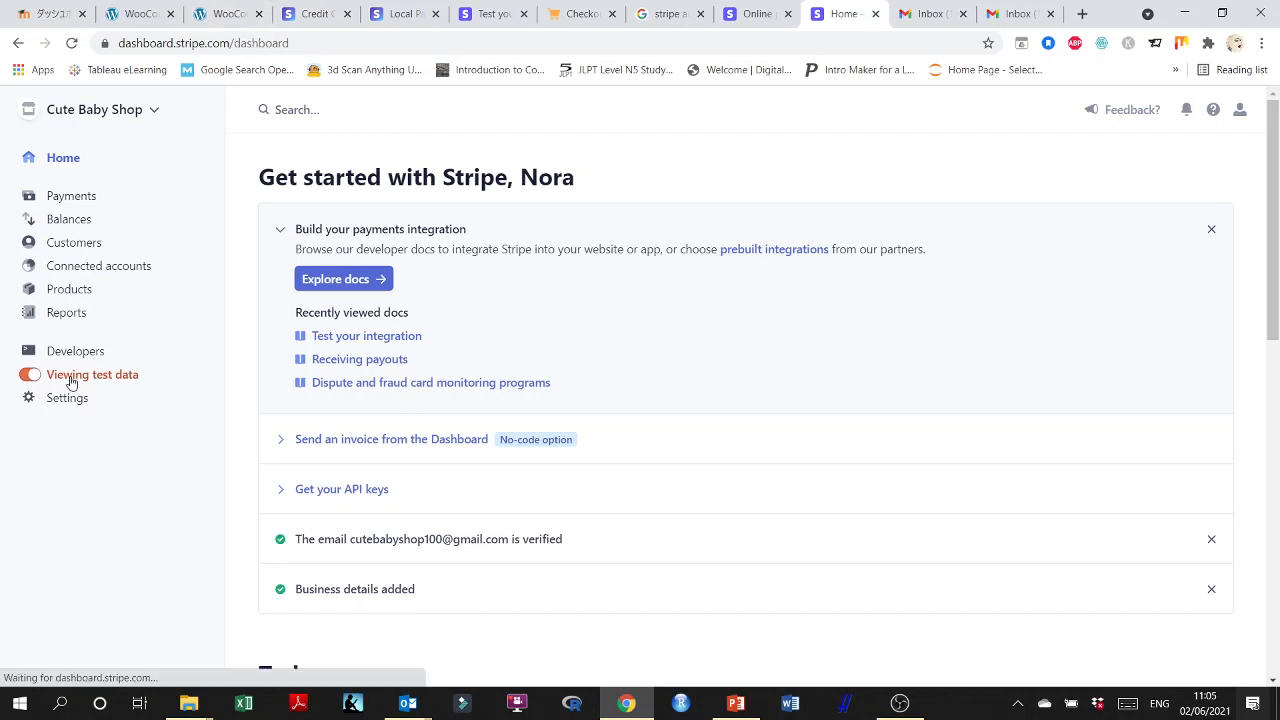
Examine today's gross volume, the balance and payouts, and the reports overview for live data on the Stripe dashboard.
scroll(484, 369, down, 4)
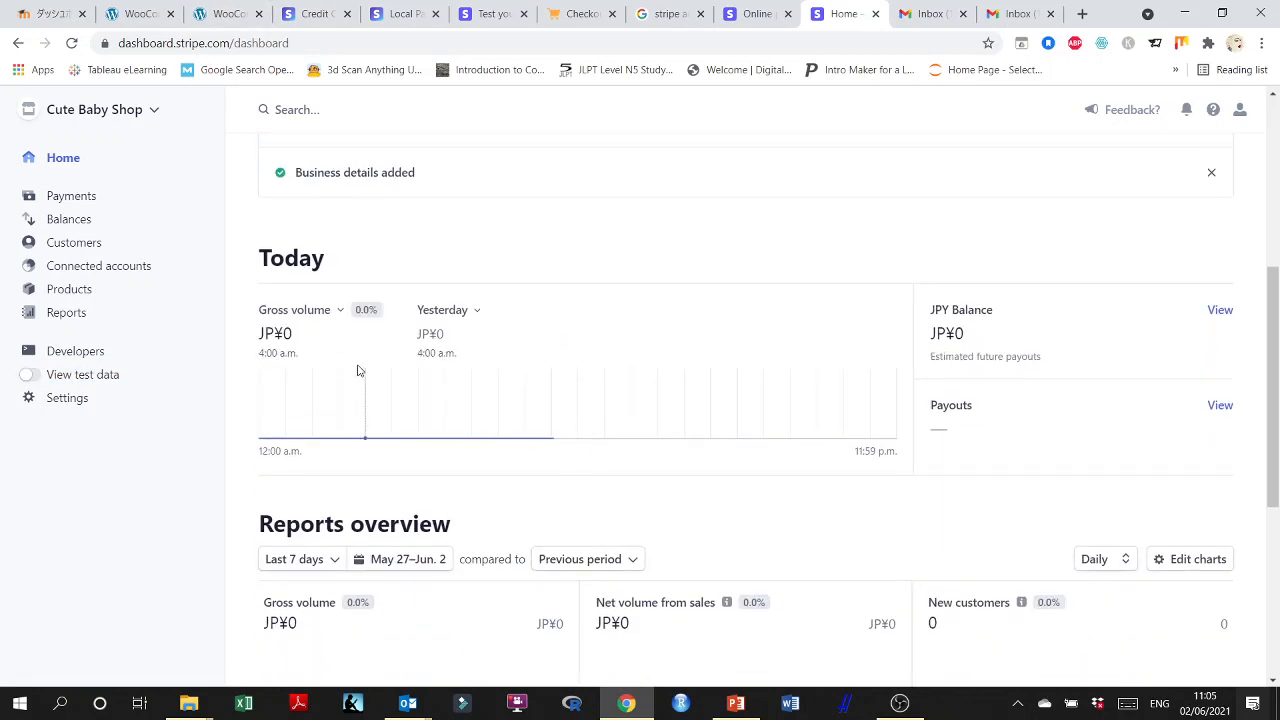
scroll(683, 283, up, 3)
scroll(687, 291, up, 2)
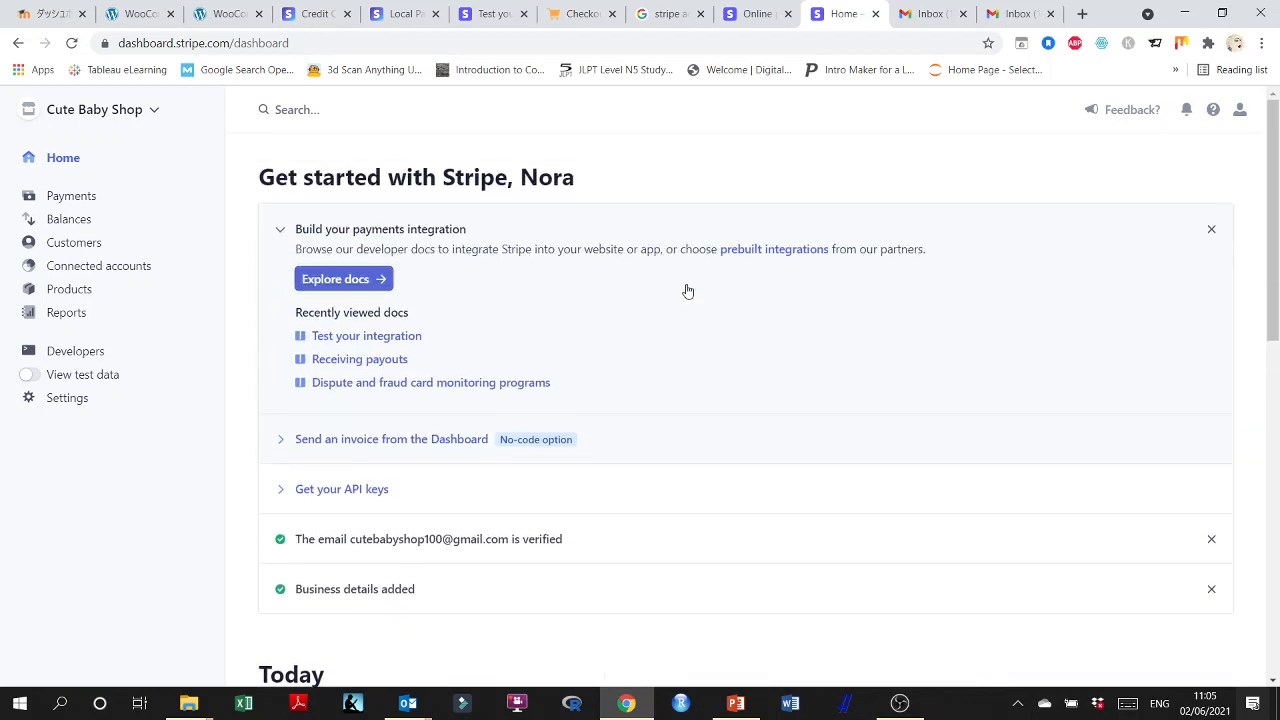
scroll(687, 290, down, 1)
scroll(675, 333, up, 1)
scroll(722, 352, down, 8)
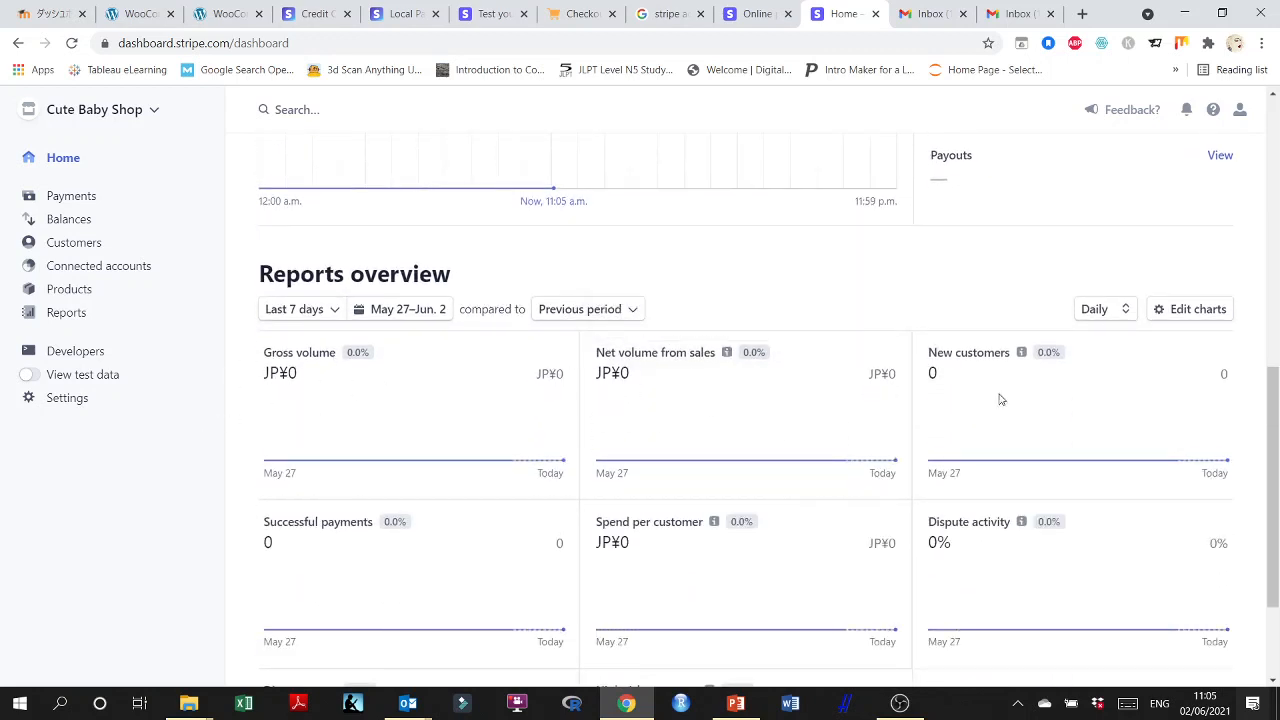
Examine the reports overview charts for live data, from gross volume to dispute count and high risk payments.
scroll(1028, 443, down, 2)
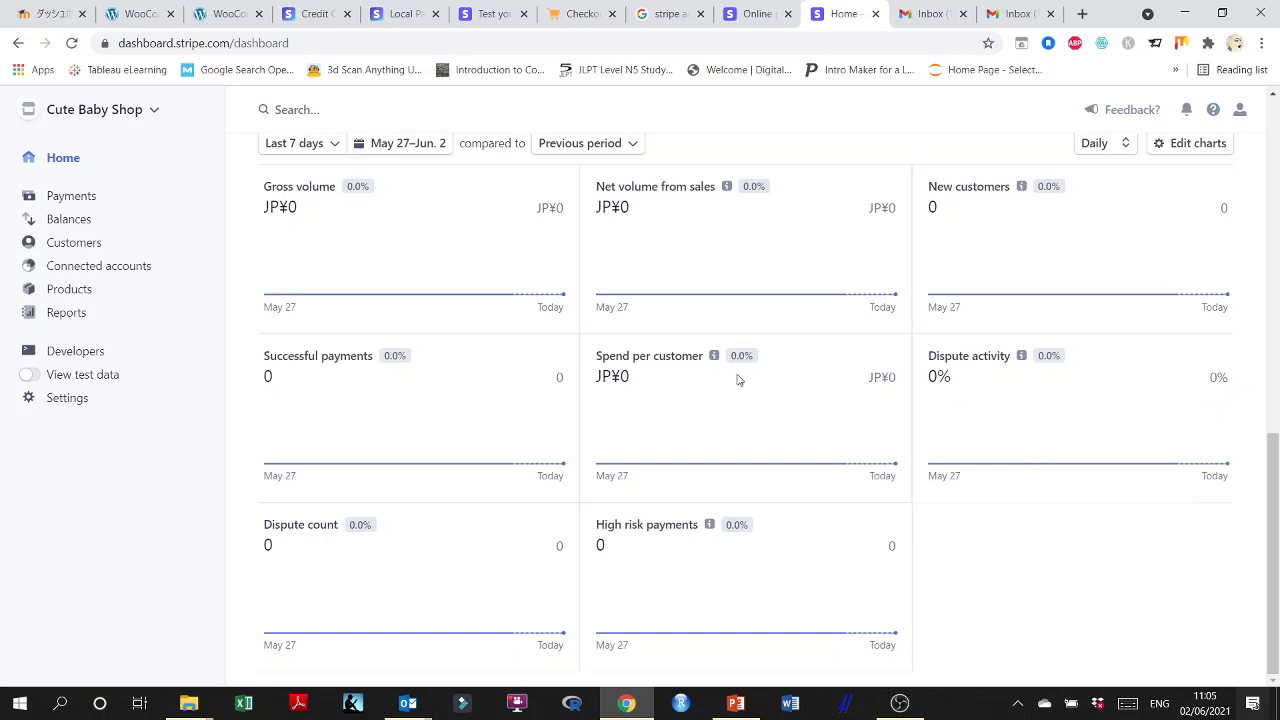
scroll(1043, 328, up, 1)
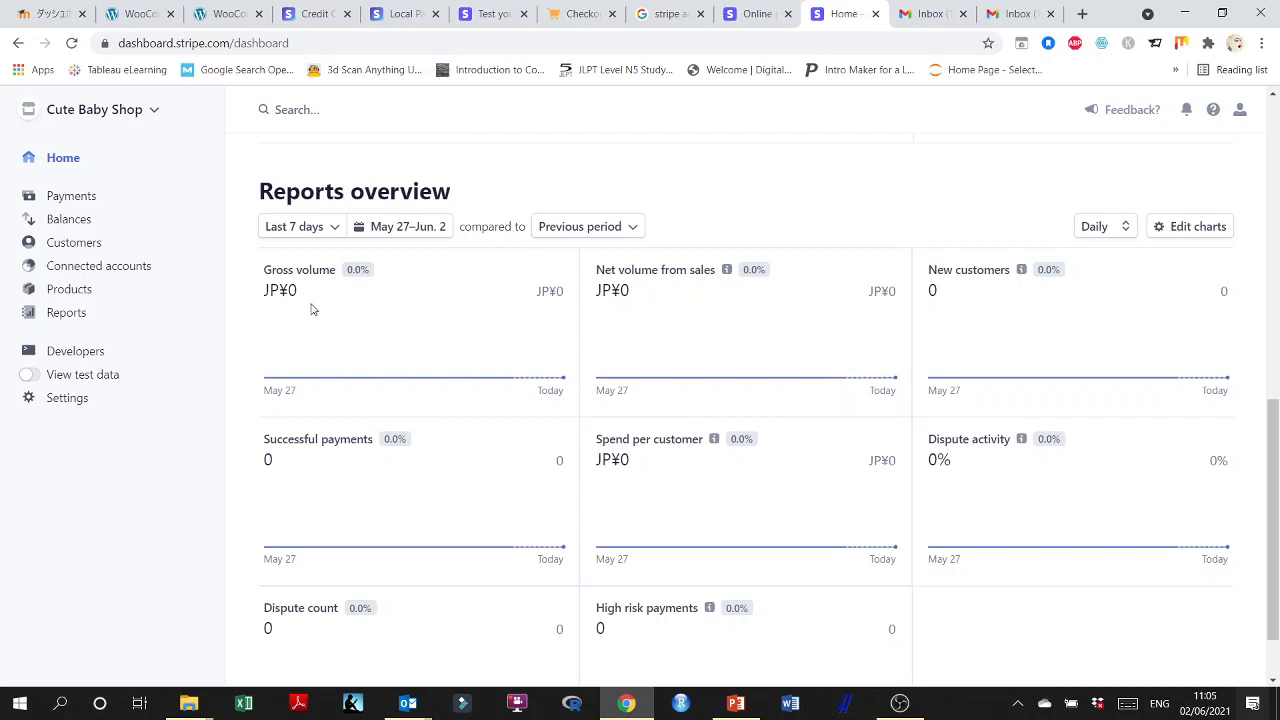
scroll(297, 477, down, 1)
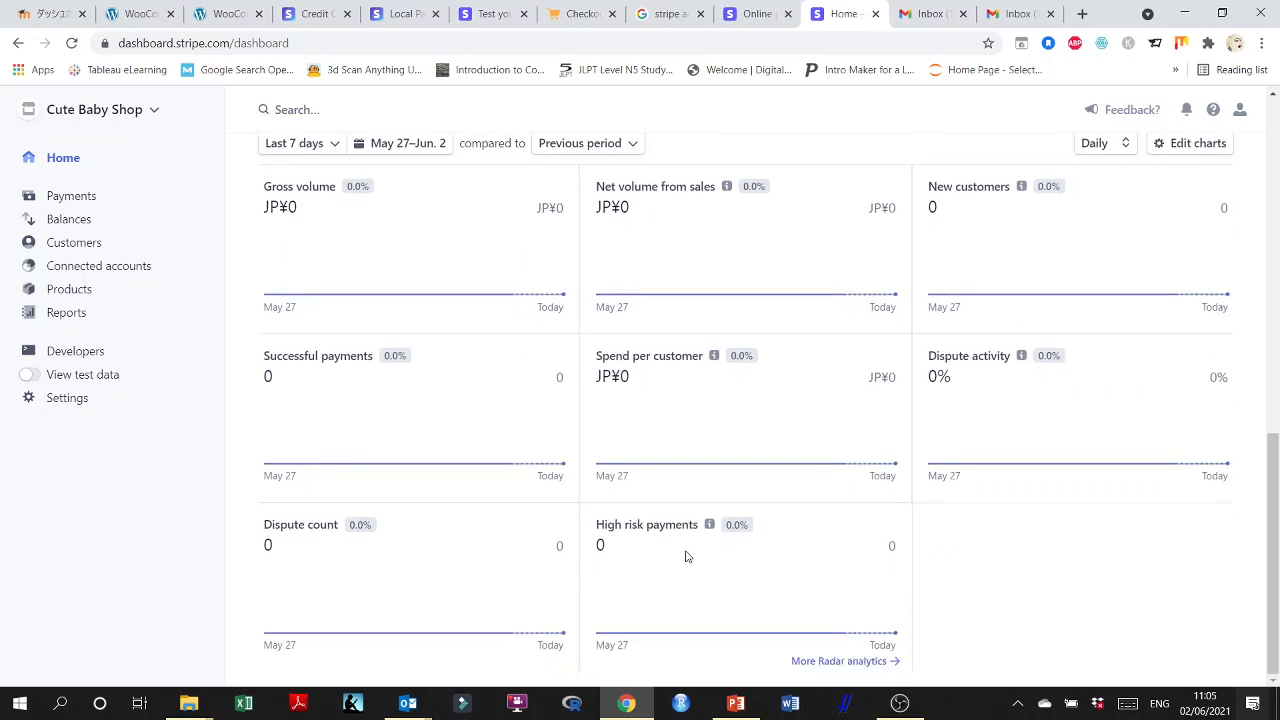
scroll(310, 556, up, 4)
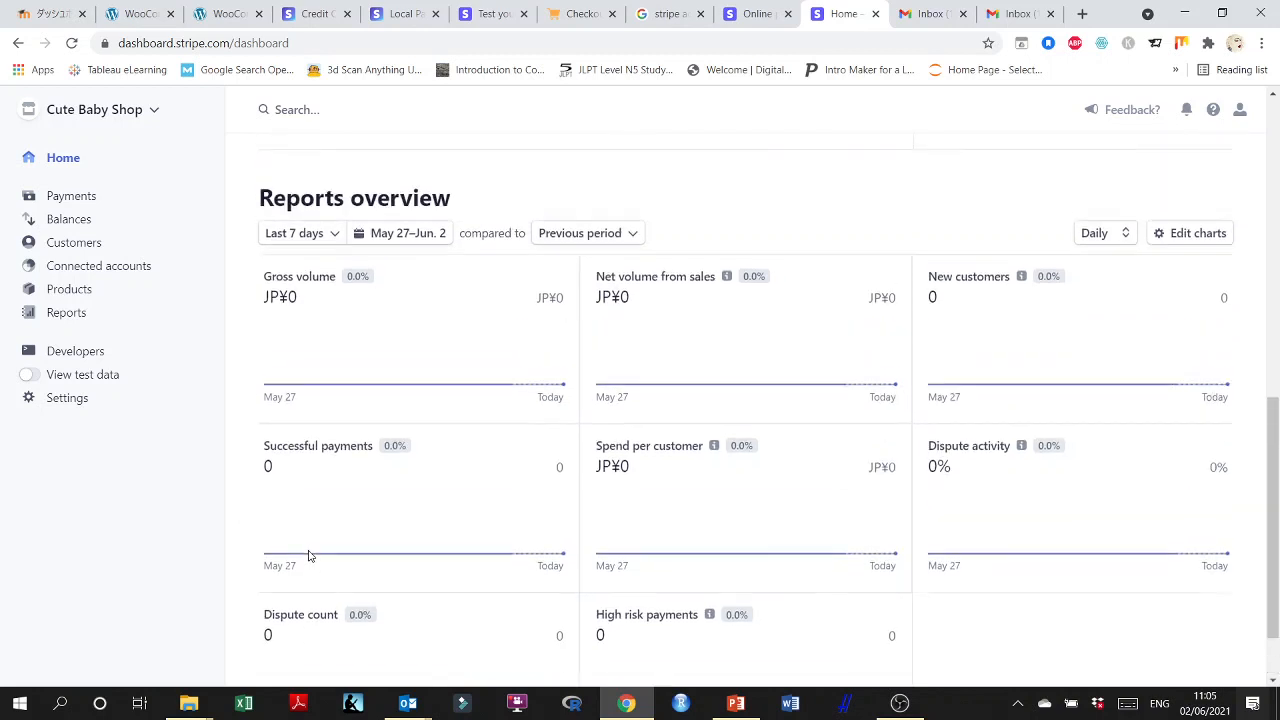
scroll(310, 556, down, 3)
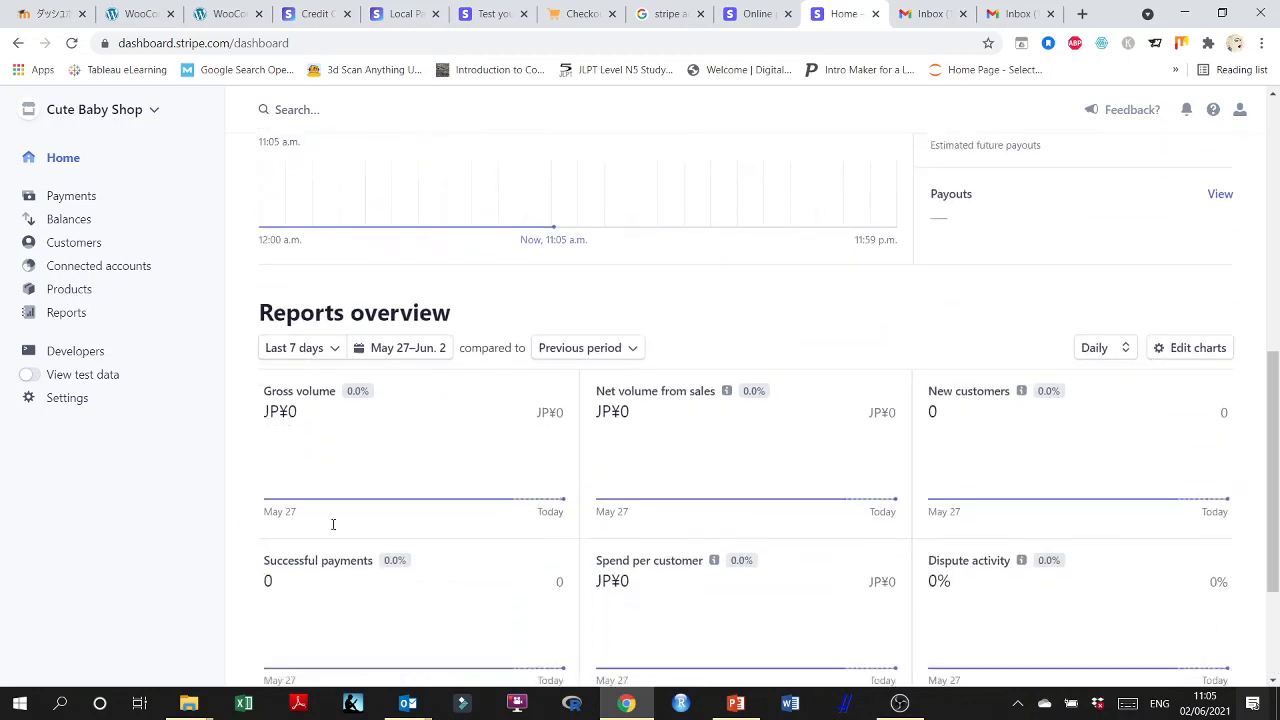
scroll(690, 322, up, 3)
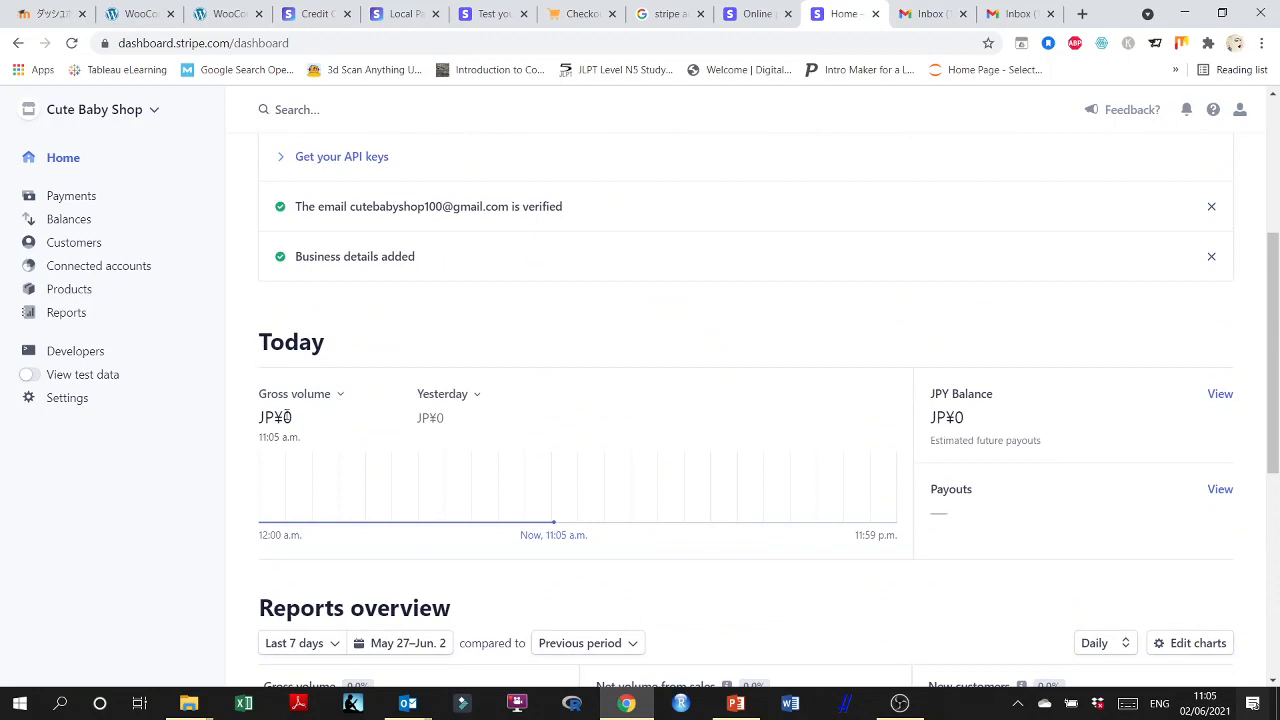
Show new customers in today's live-data chart and expand the section on sending an invoice from the Dashboard.
click(340, 397)
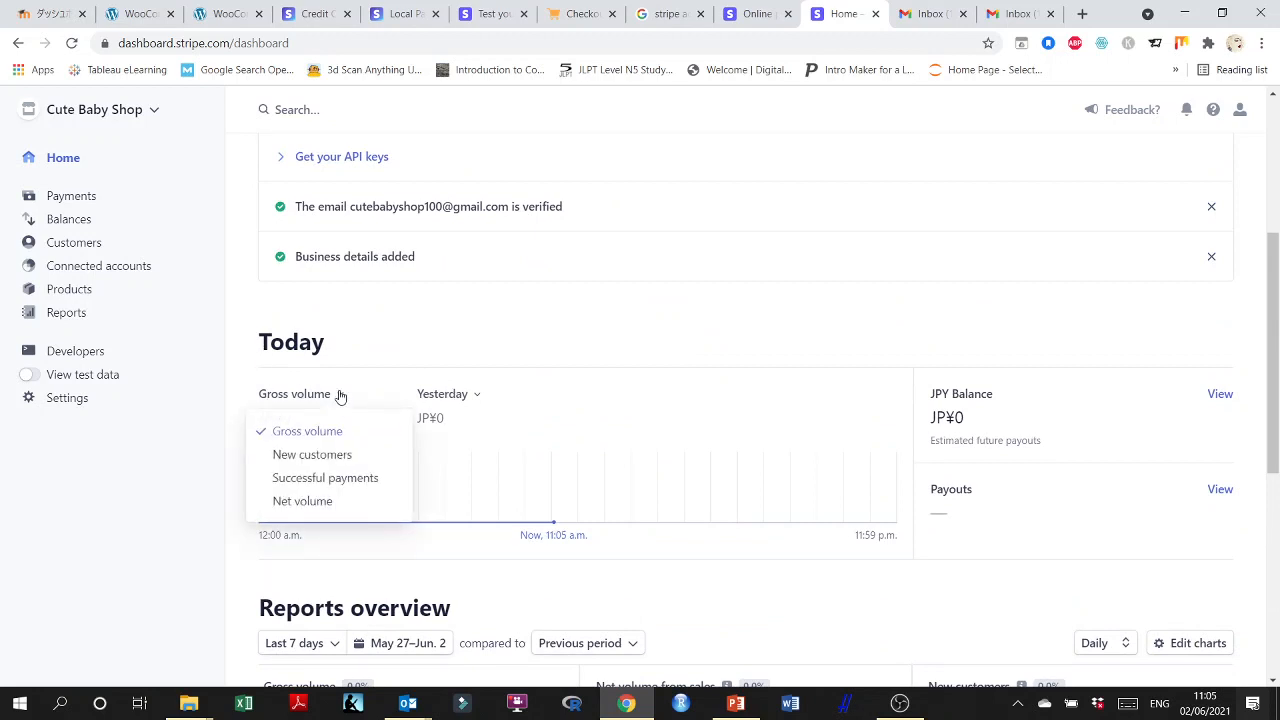
click(338, 455)
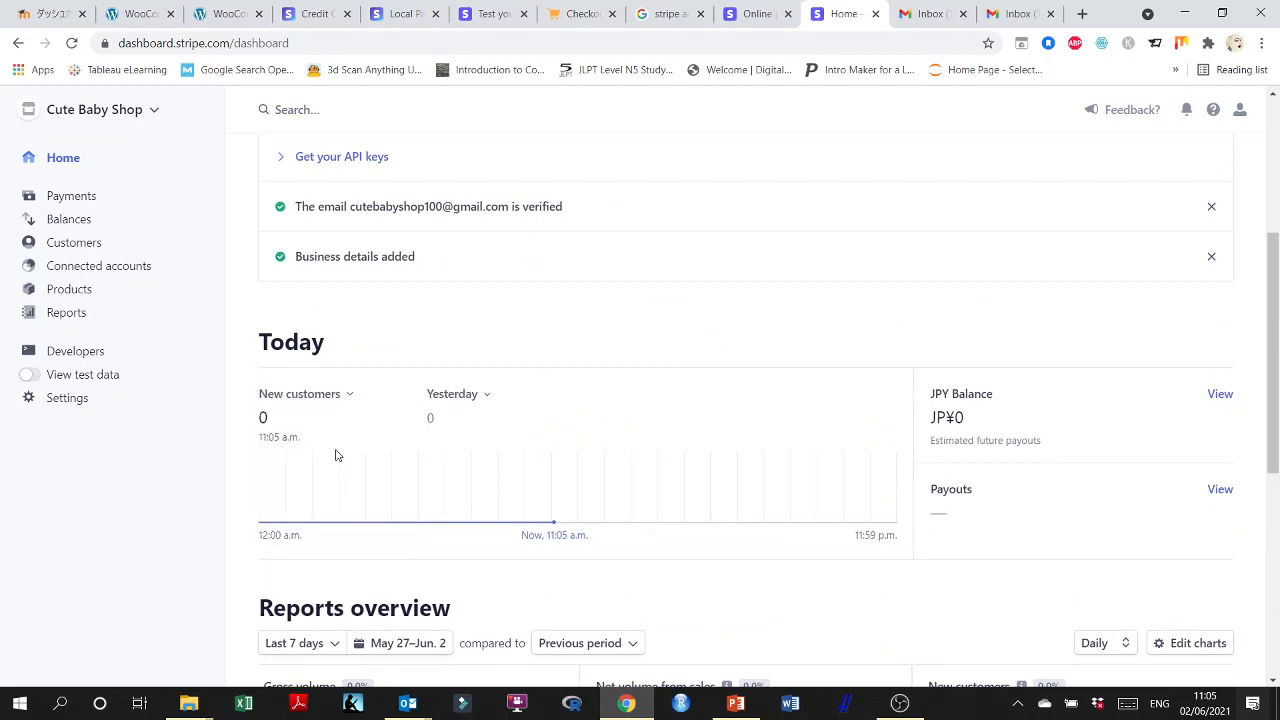
scroll(486, 453, up, 3)
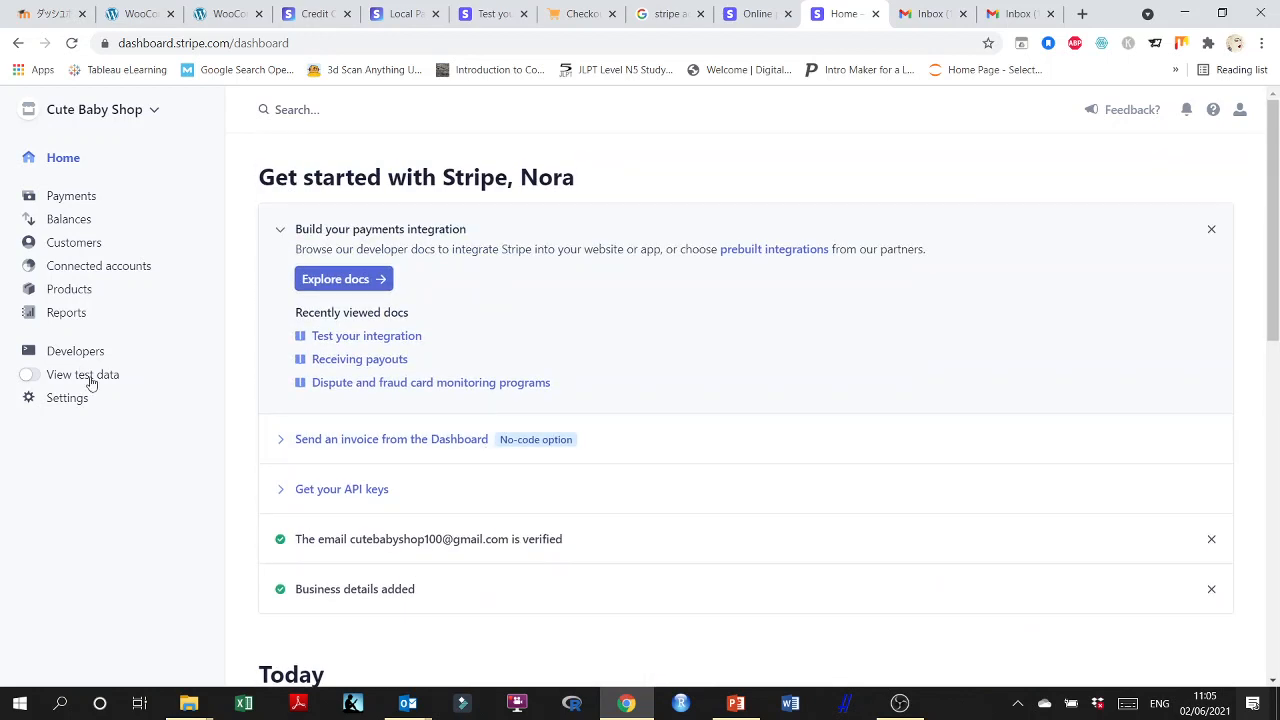
scroll(238, 375, down, 1)
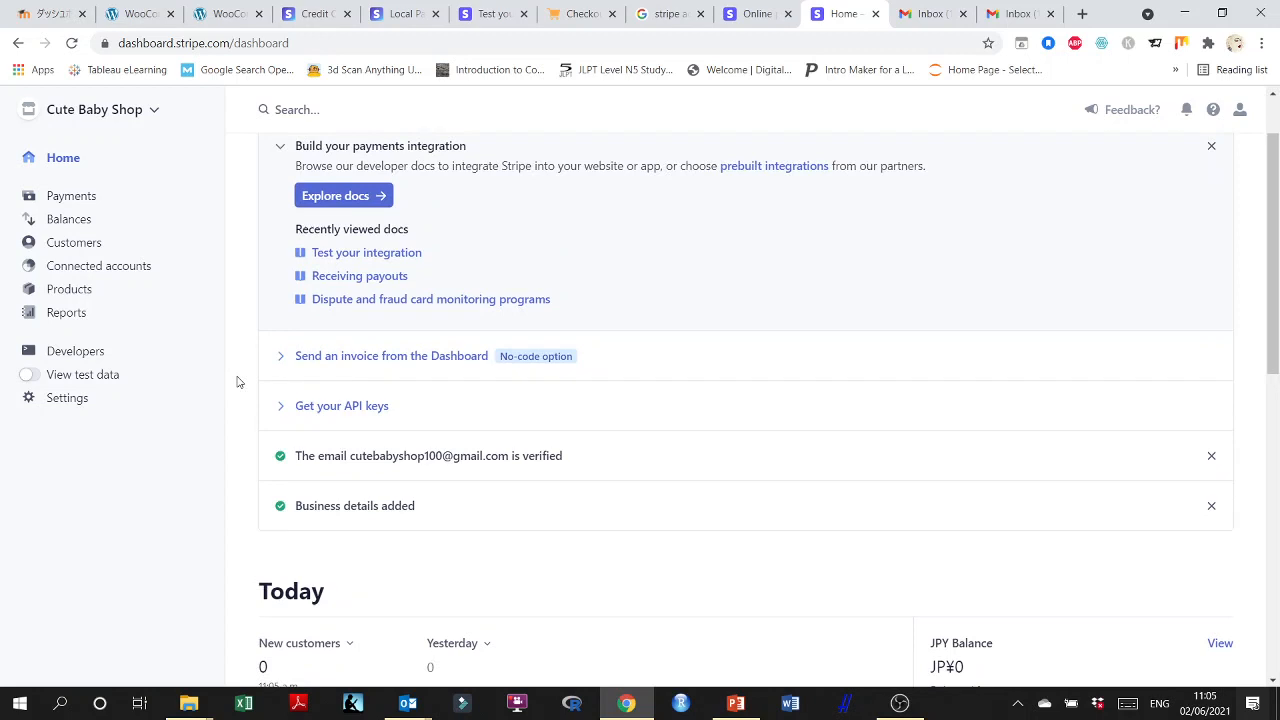
click(284, 361)
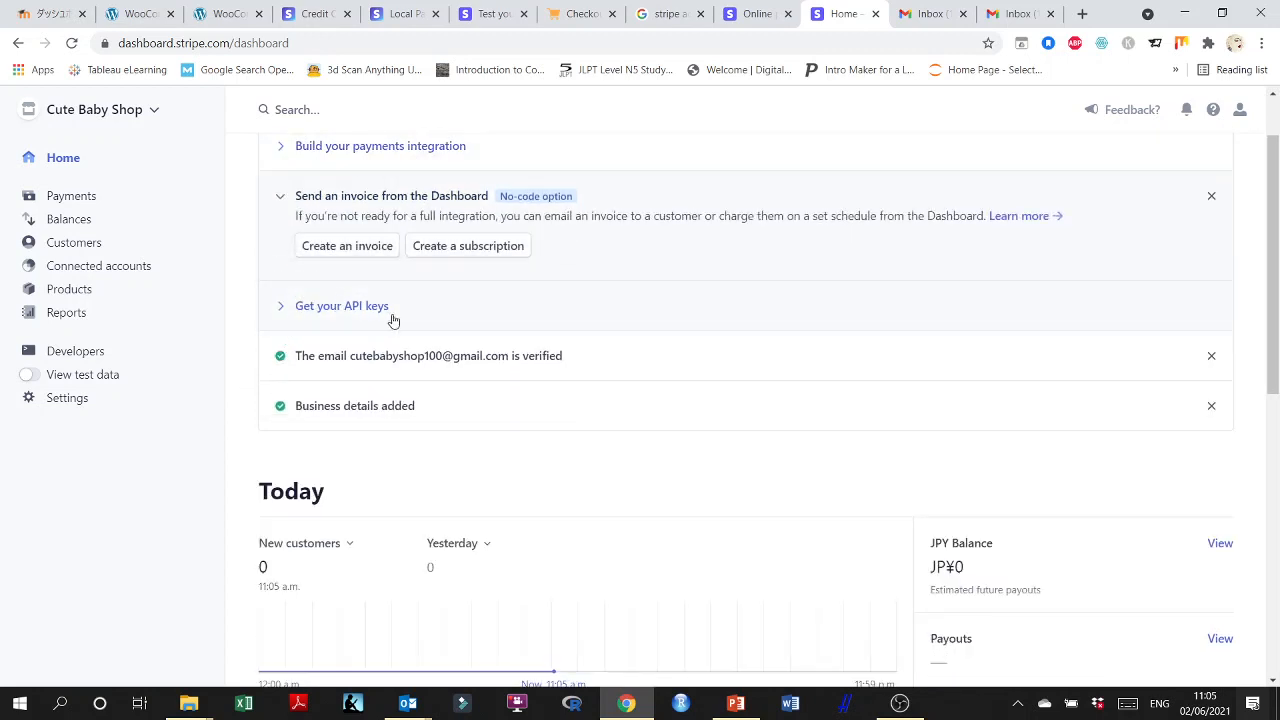
scroll(374, 346, down, 3)
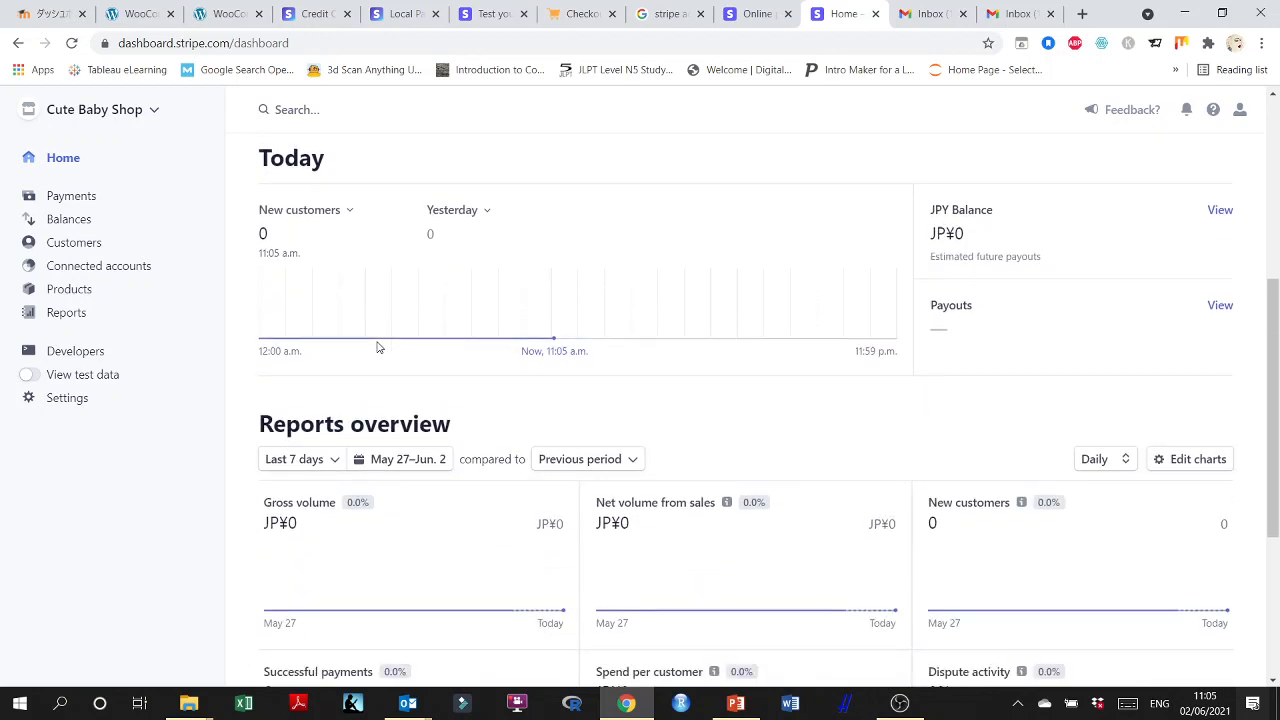
Turn on the test data view and switch today's chart to successful payments.
click(63, 374)
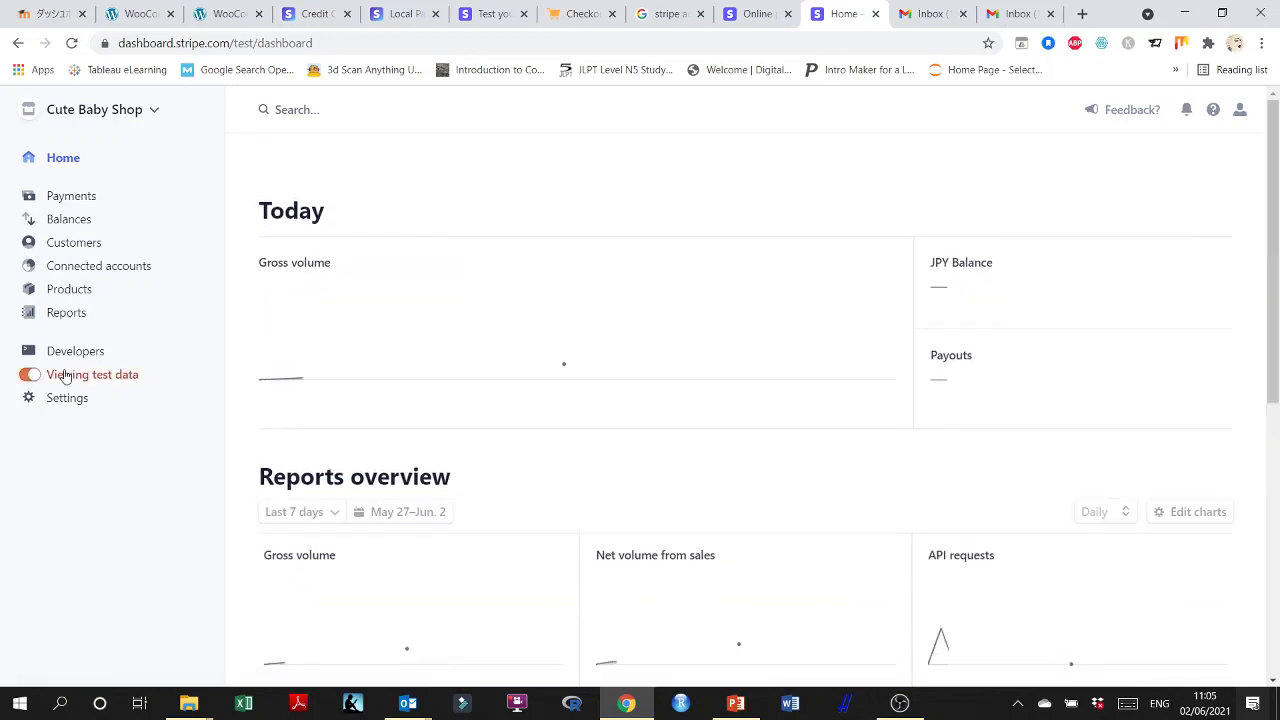
scroll(283, 403, down, 3)
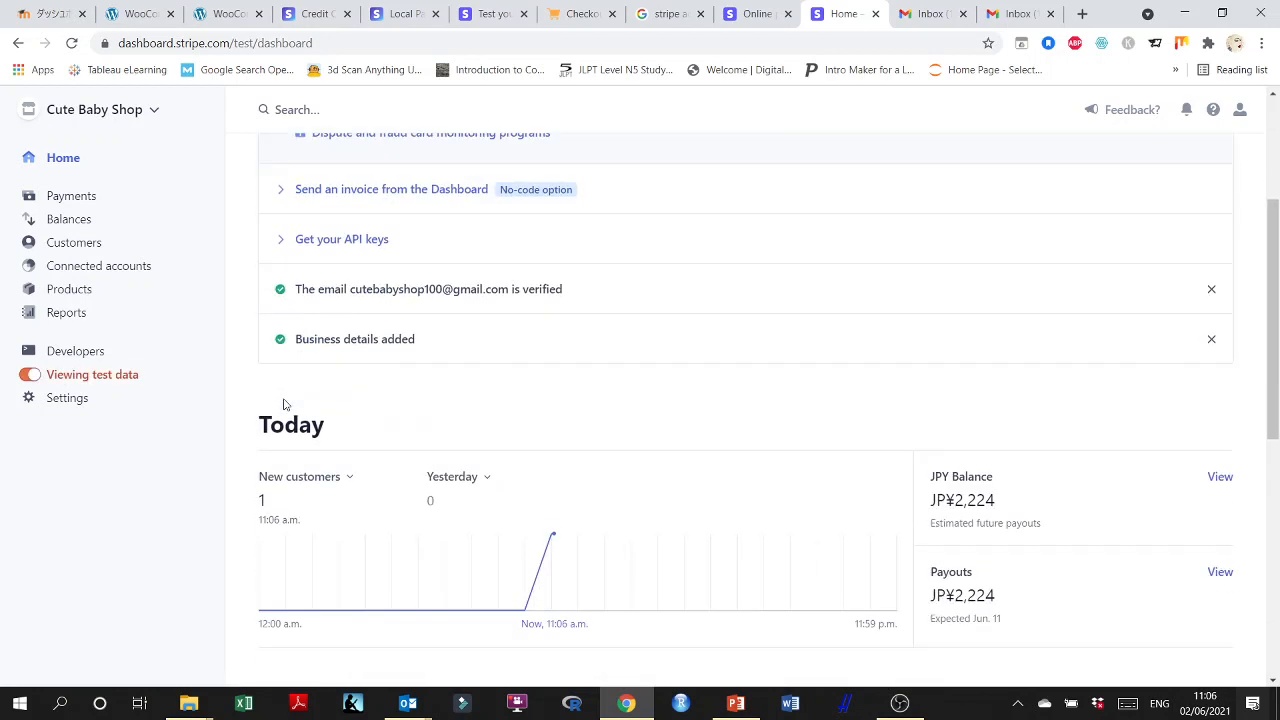
scroll(443, 437, down, 1)
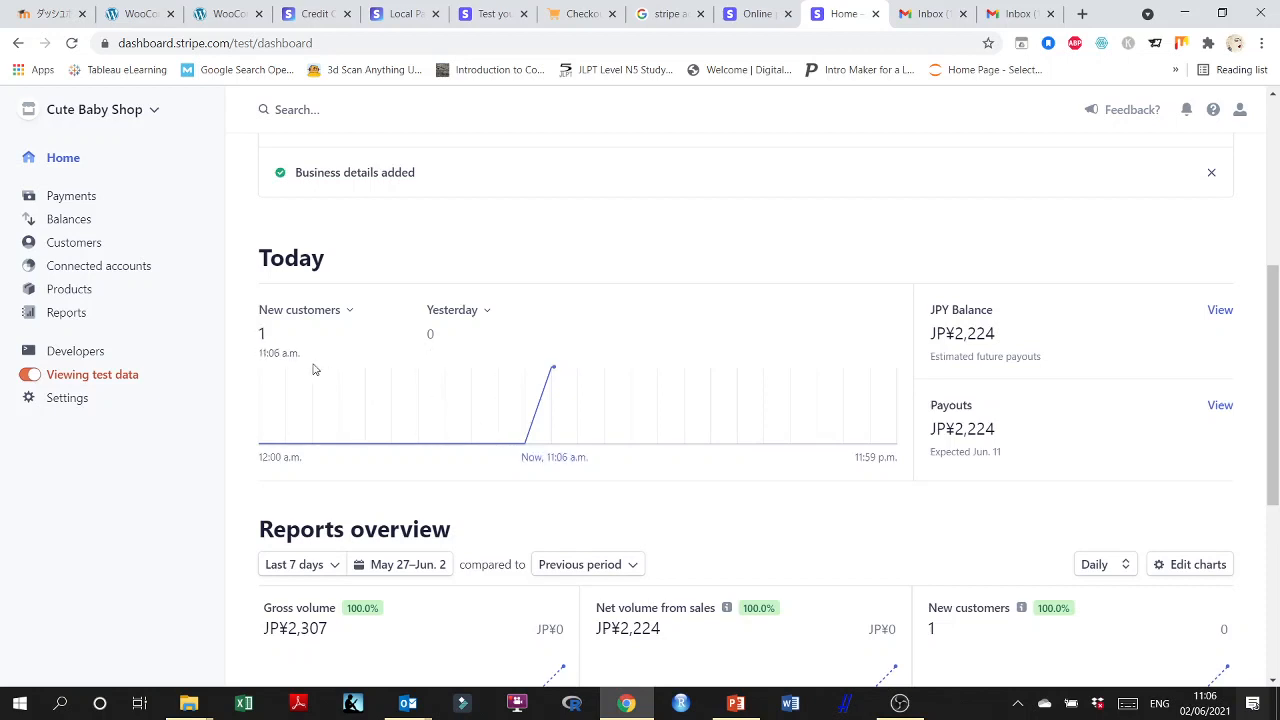
click(350, 312)
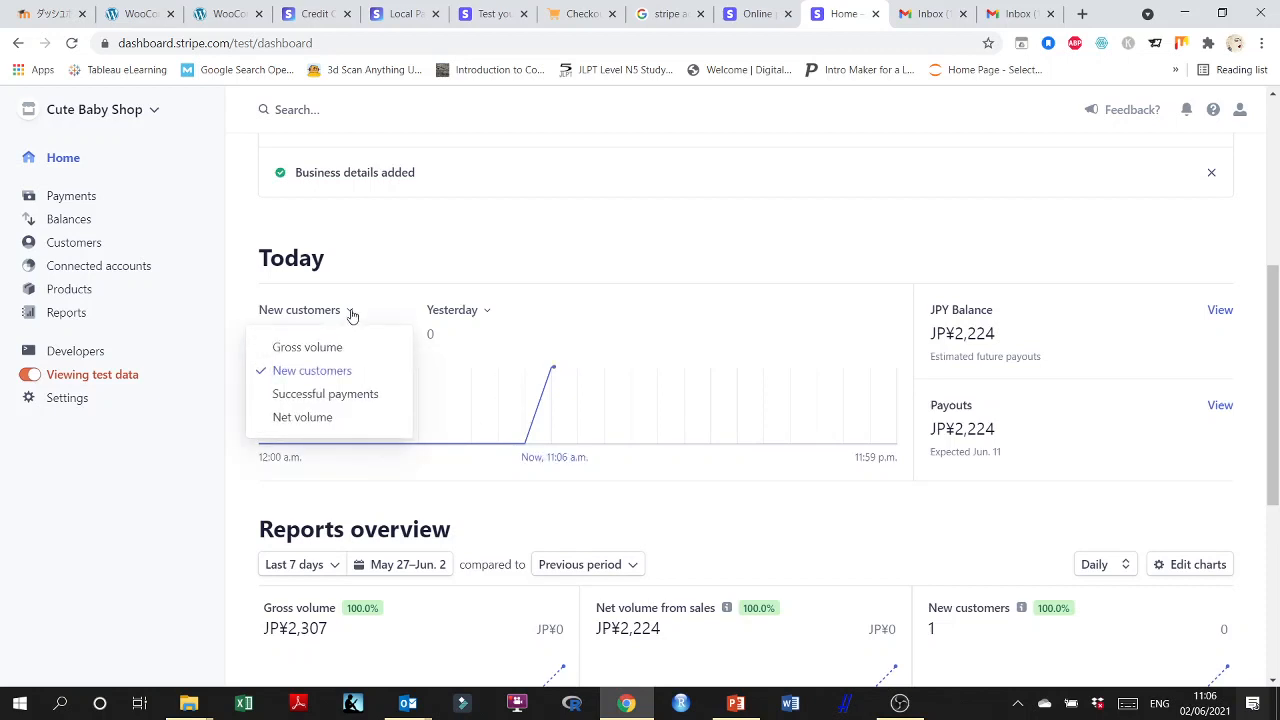
click(348, 397)
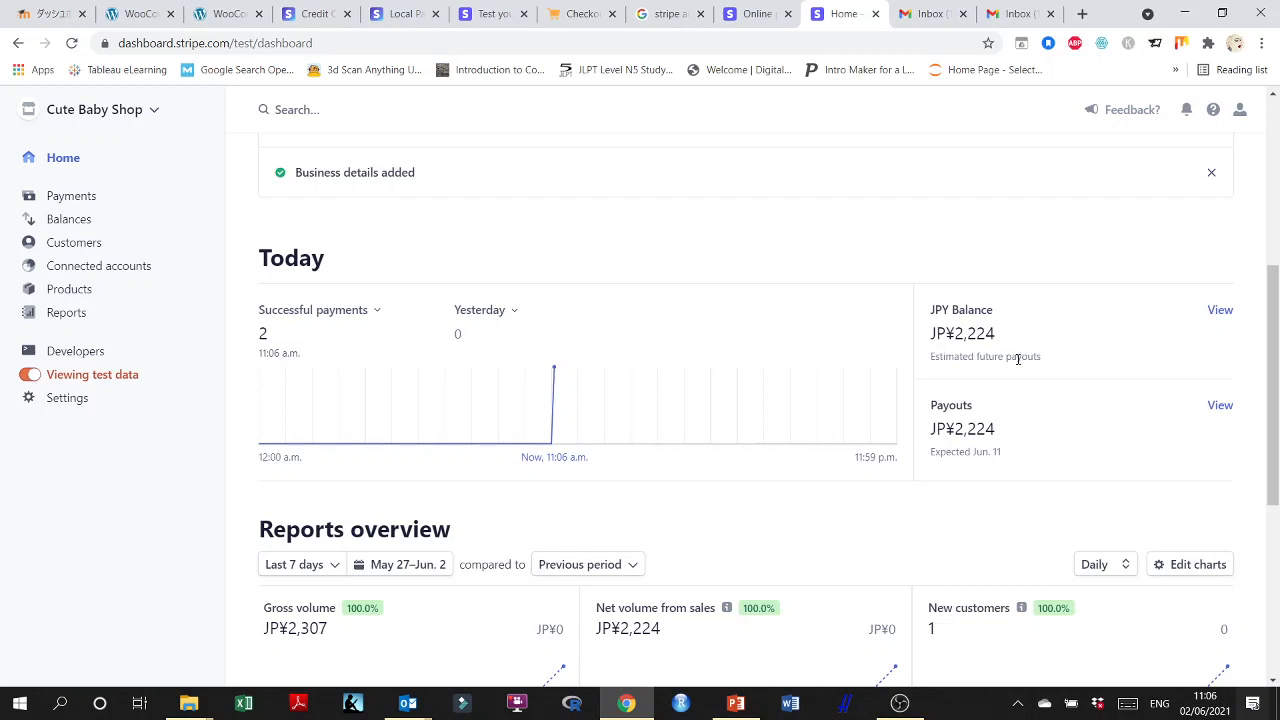
scroll(1017, 360, down, 1)
scroll(1017, 357, up, 1)
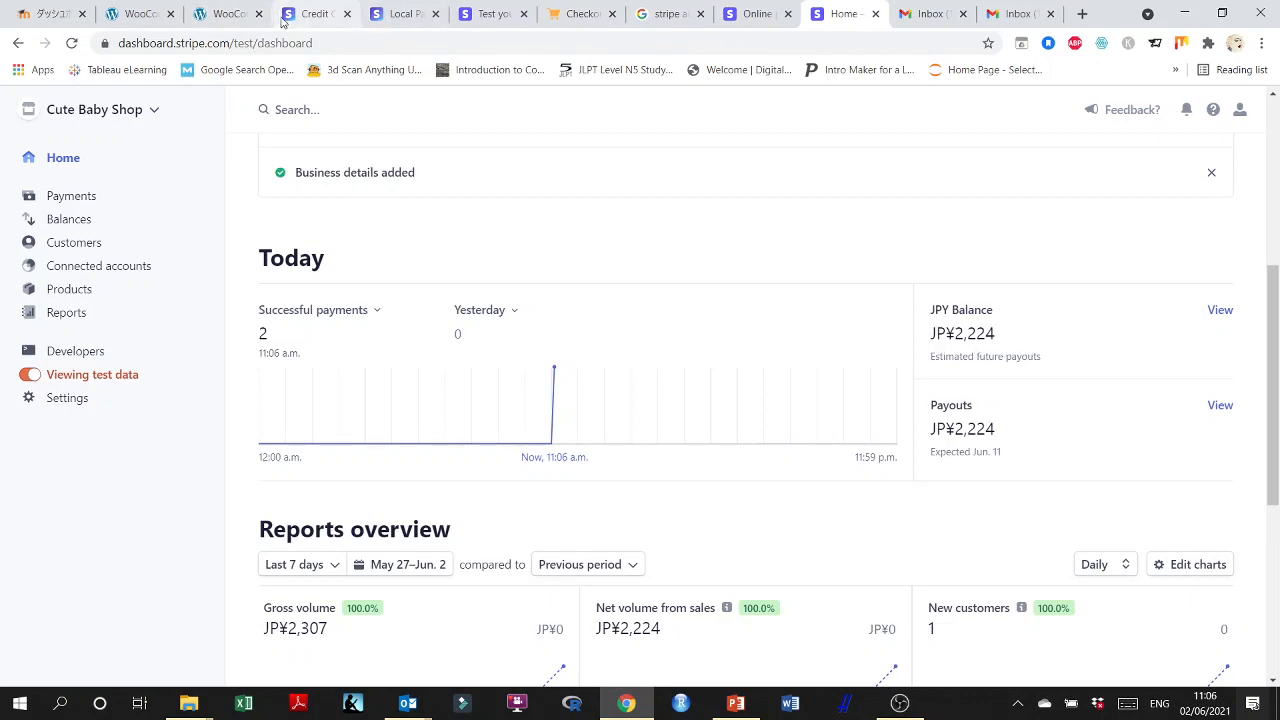
Switch to the WooCommerce email settings and review the list of email notifications and their recipients.
click(226, 14)
scroll(632, 313, down, 3)
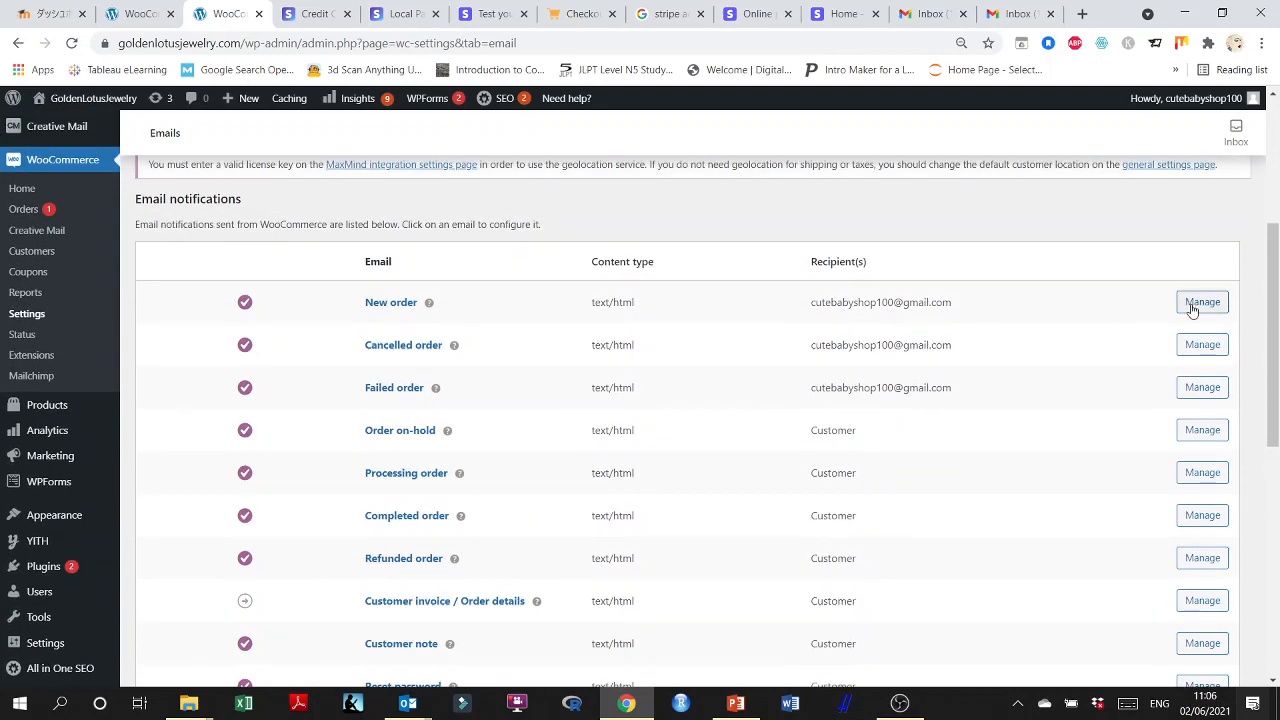
scroll(1091, 337, down, 1)
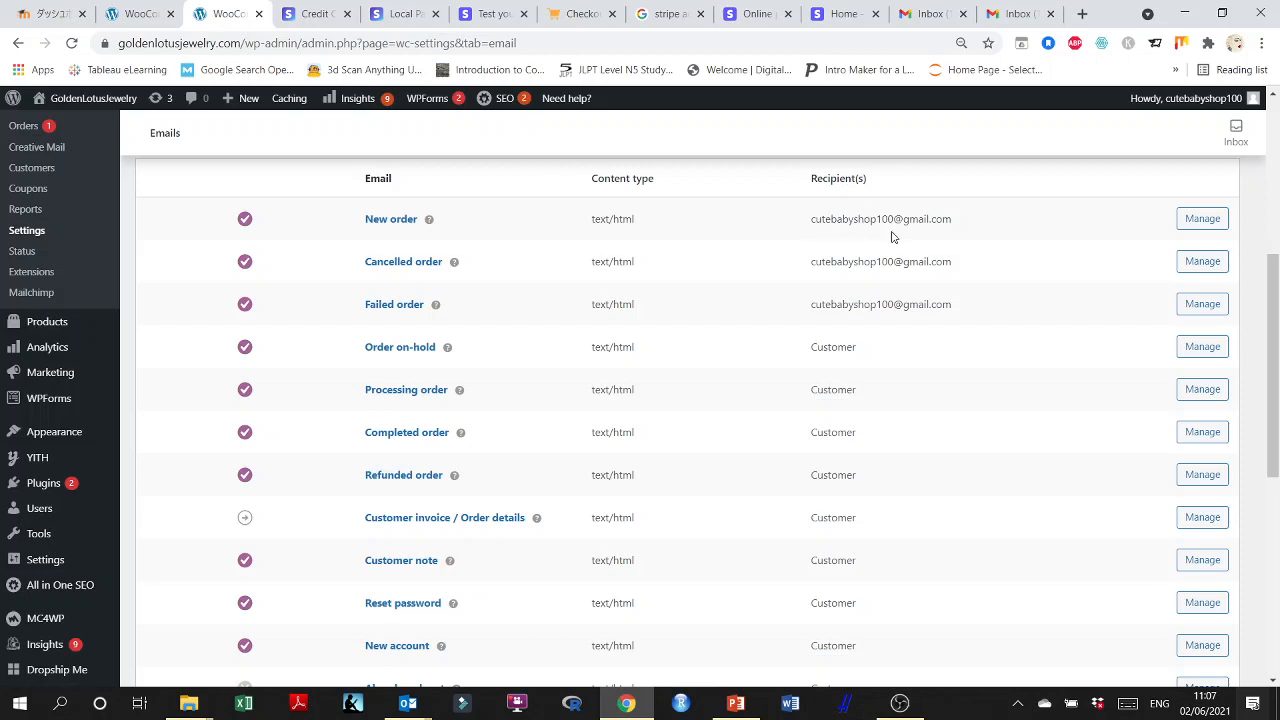
scroll(423, 349, down, 1)
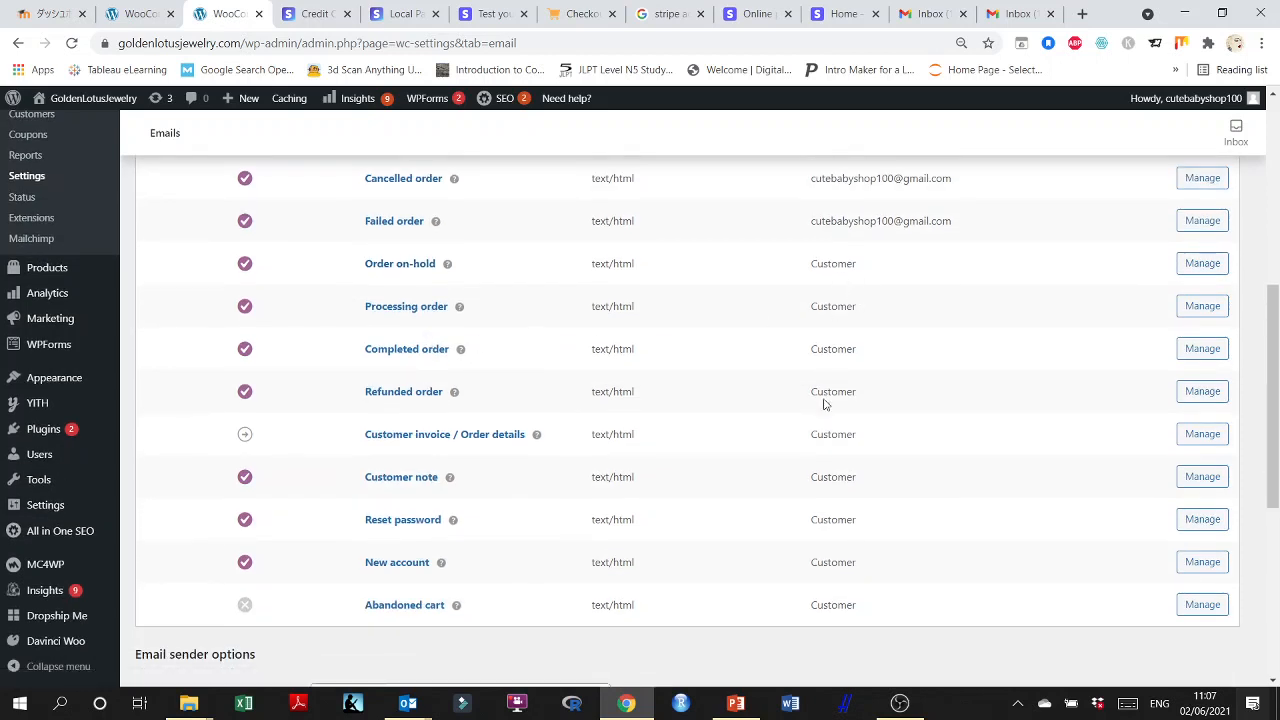
scroll(828, 608, down, 1)
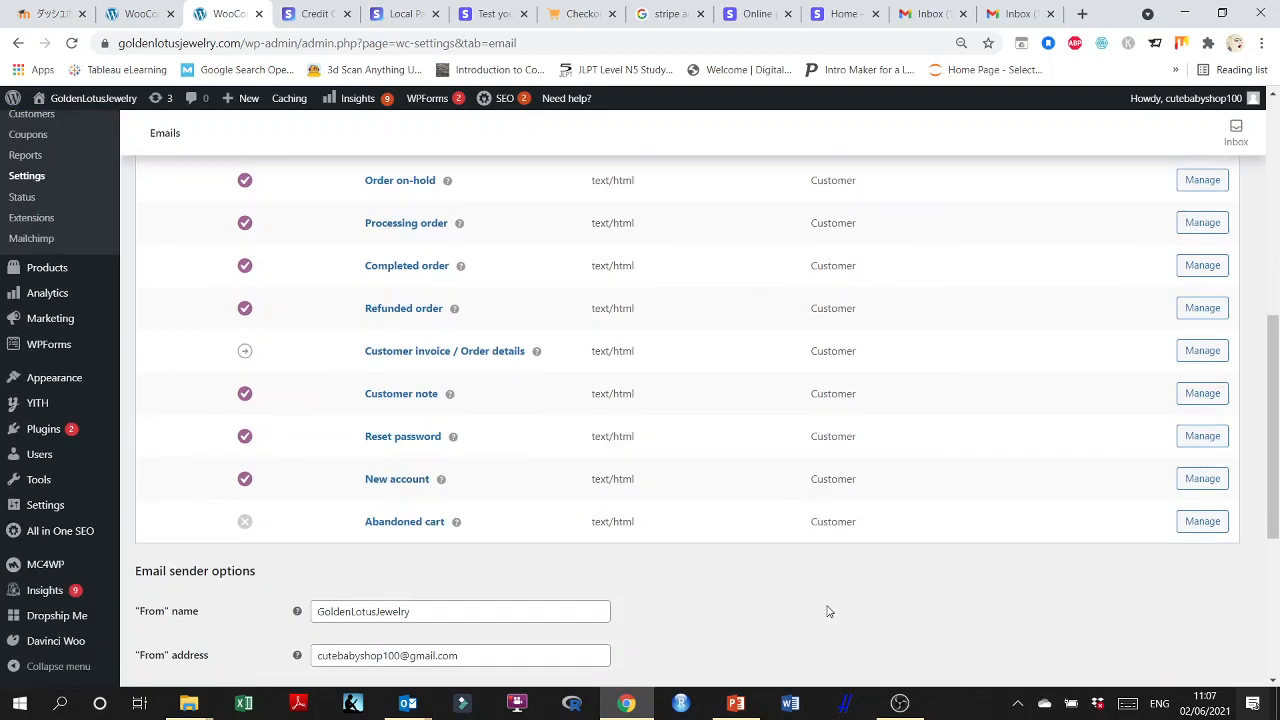
scroll(828, 610, up, 3)
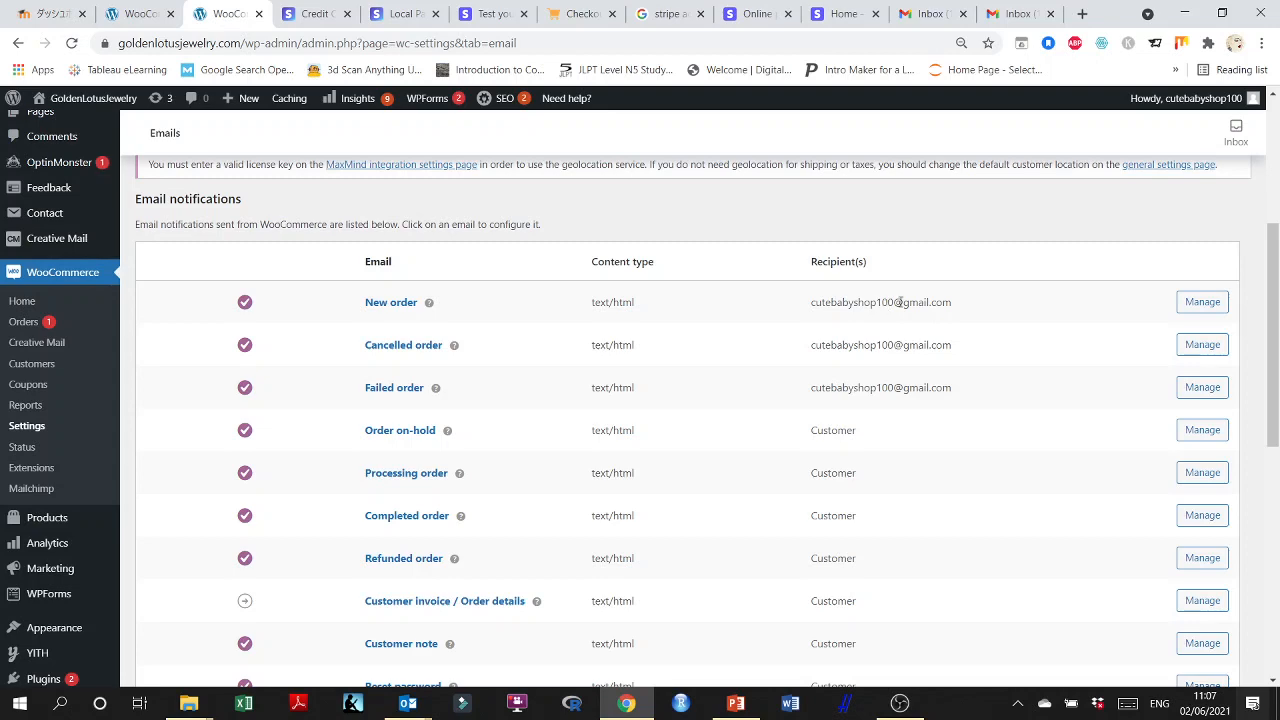
scroll(870, 318, down, 5)
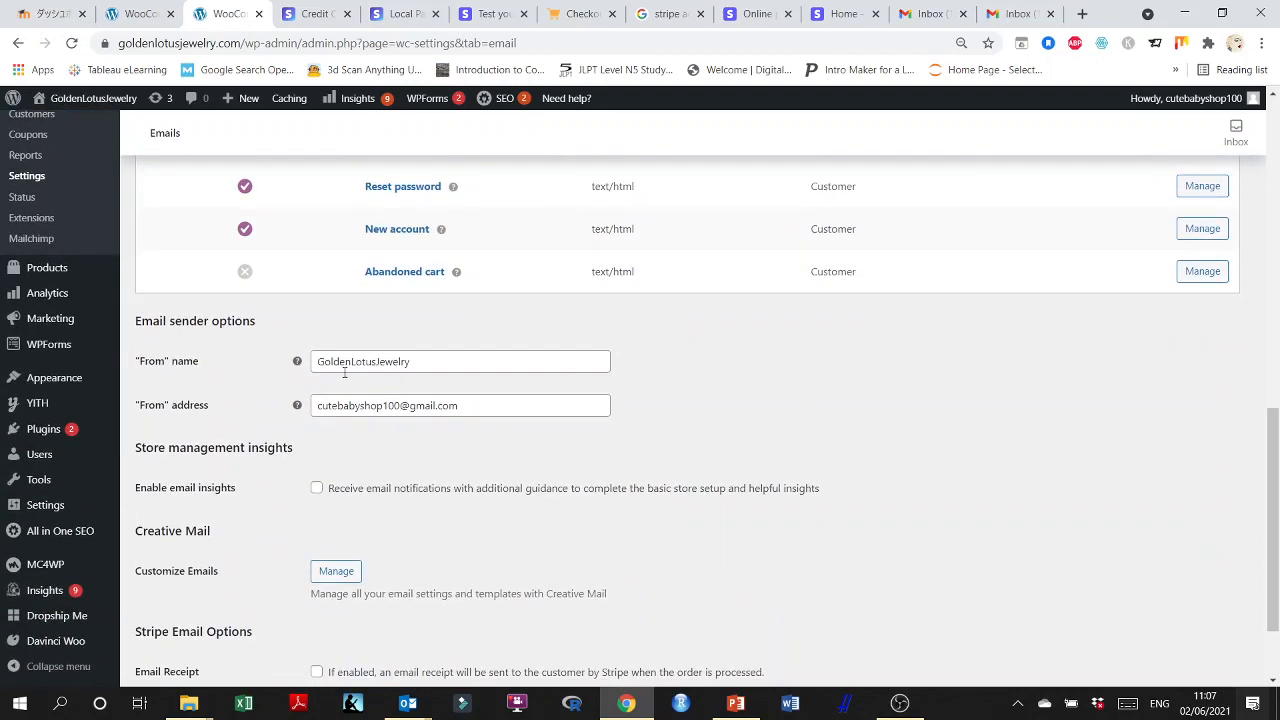
Set the "From" name to Golden Lotus Jewelry and enter the store's support e-mail as the "From" address.
click(350, 363)
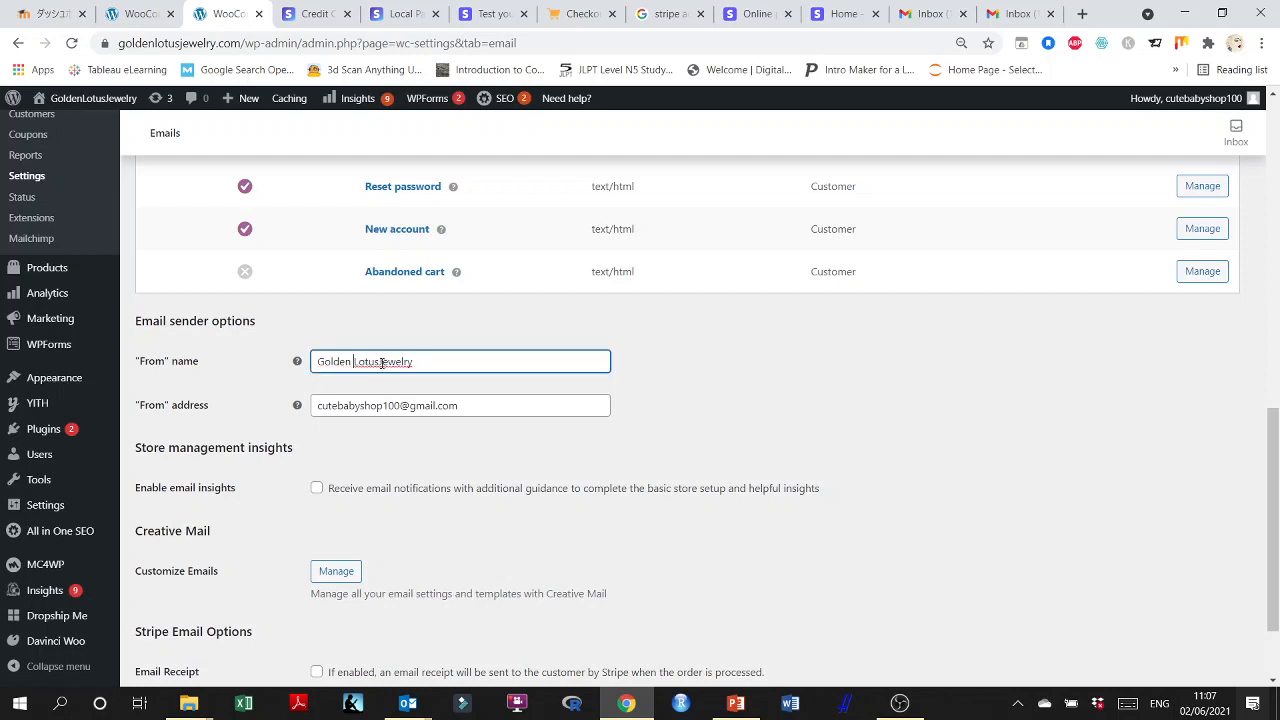
click(379, 362)
triple_click(352, 406)
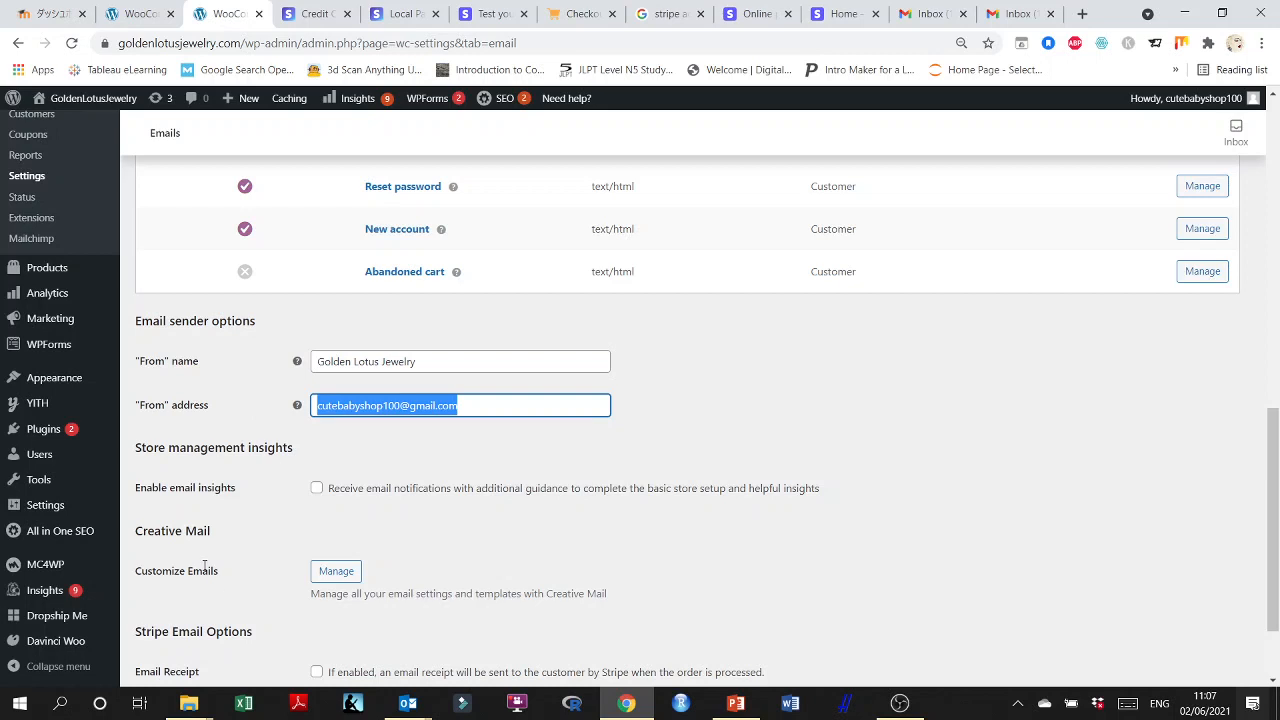
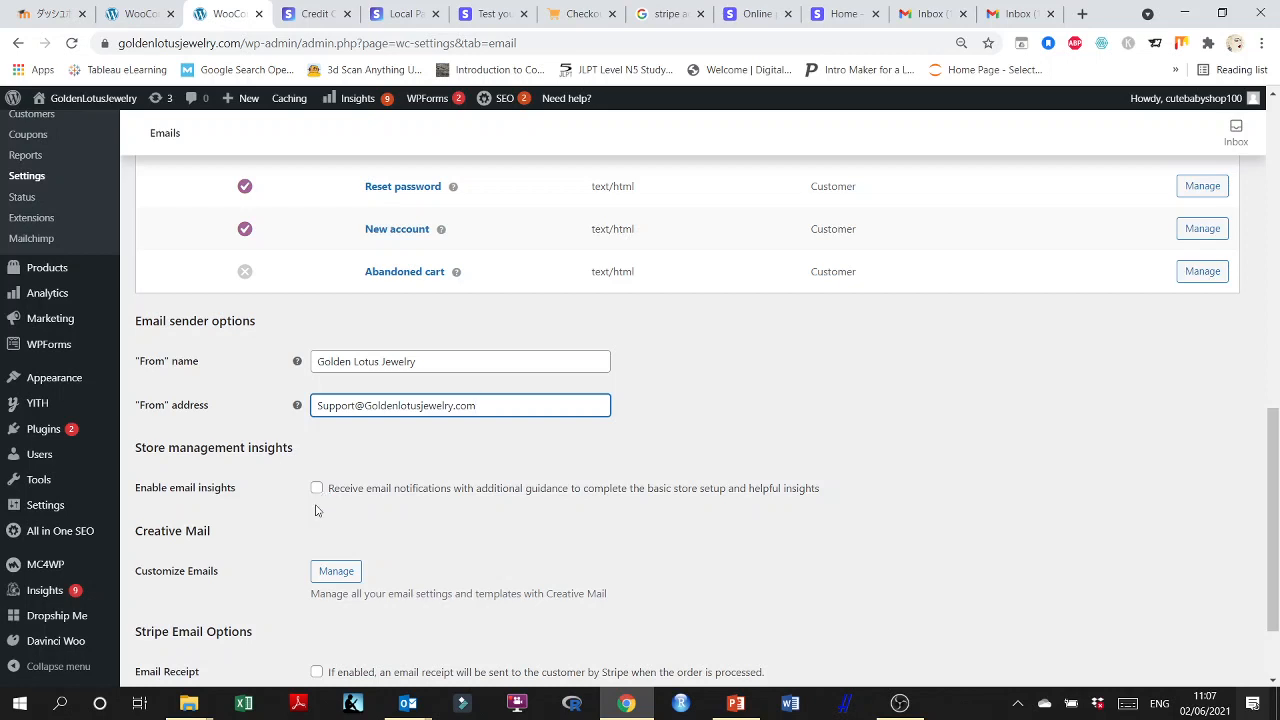
Save the email settings and check the sender details, Creative Mail and Stripe email options.
scroll(299, 531, down, 2)
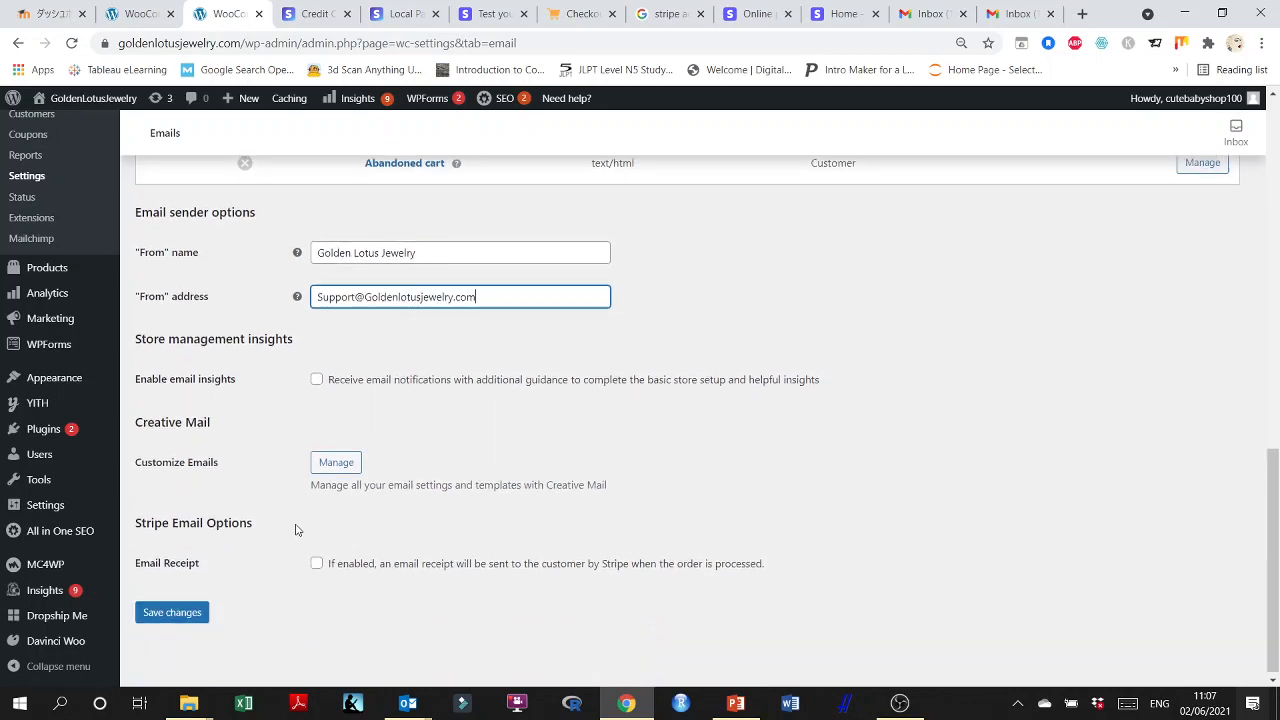
click(338, 462)
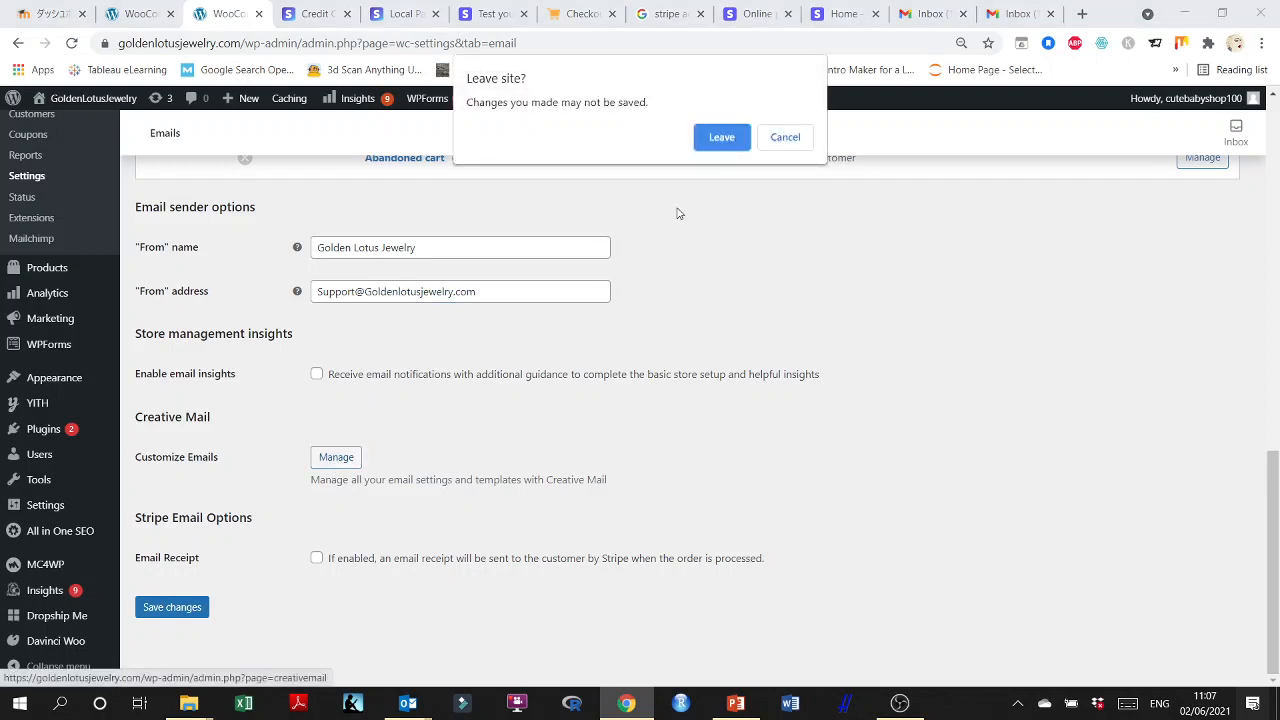
click(786, 141)
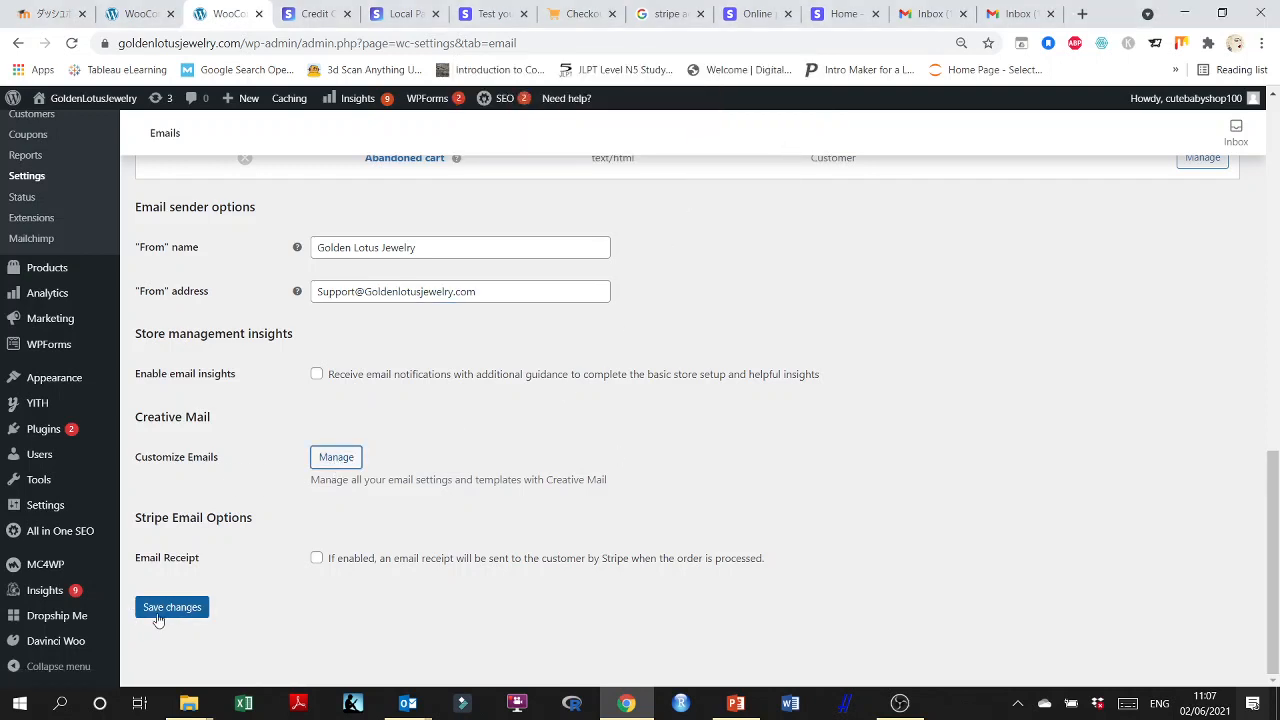
click(162, 609)
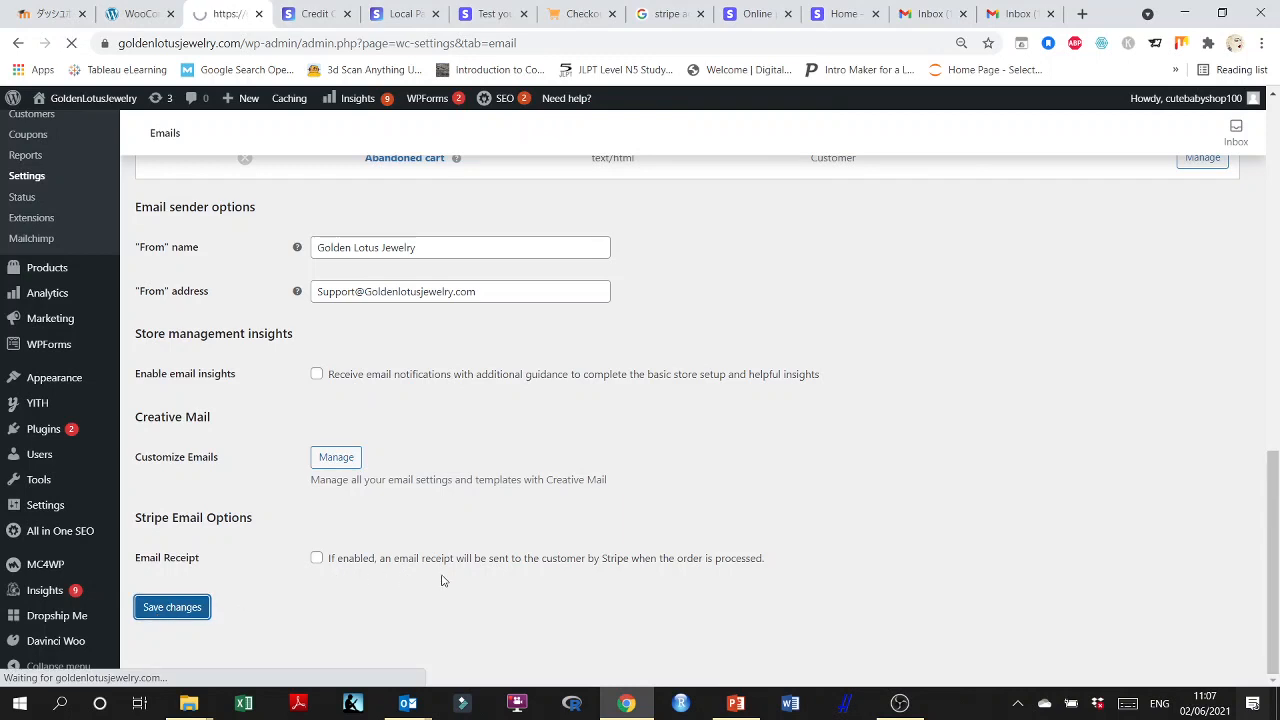
scroll(559, 600, down, 4)
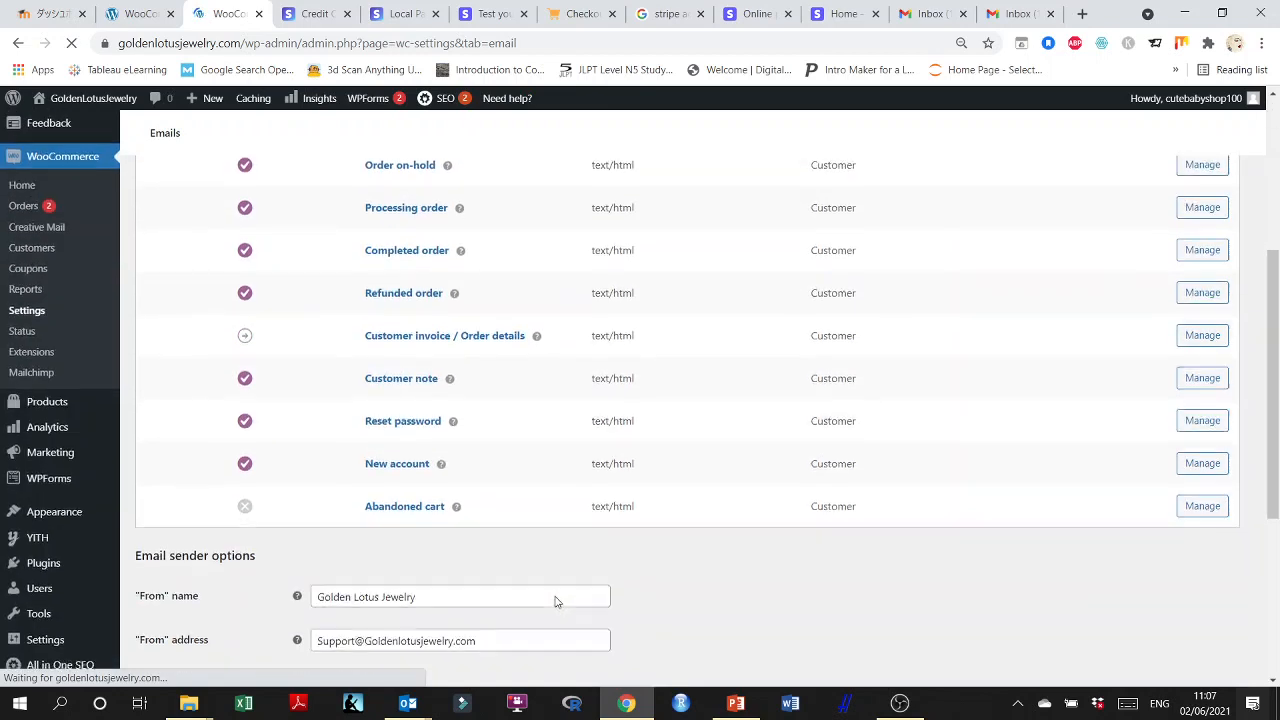
scroll(557, 601, down, 5)
scroll(528, 628, down, 5)
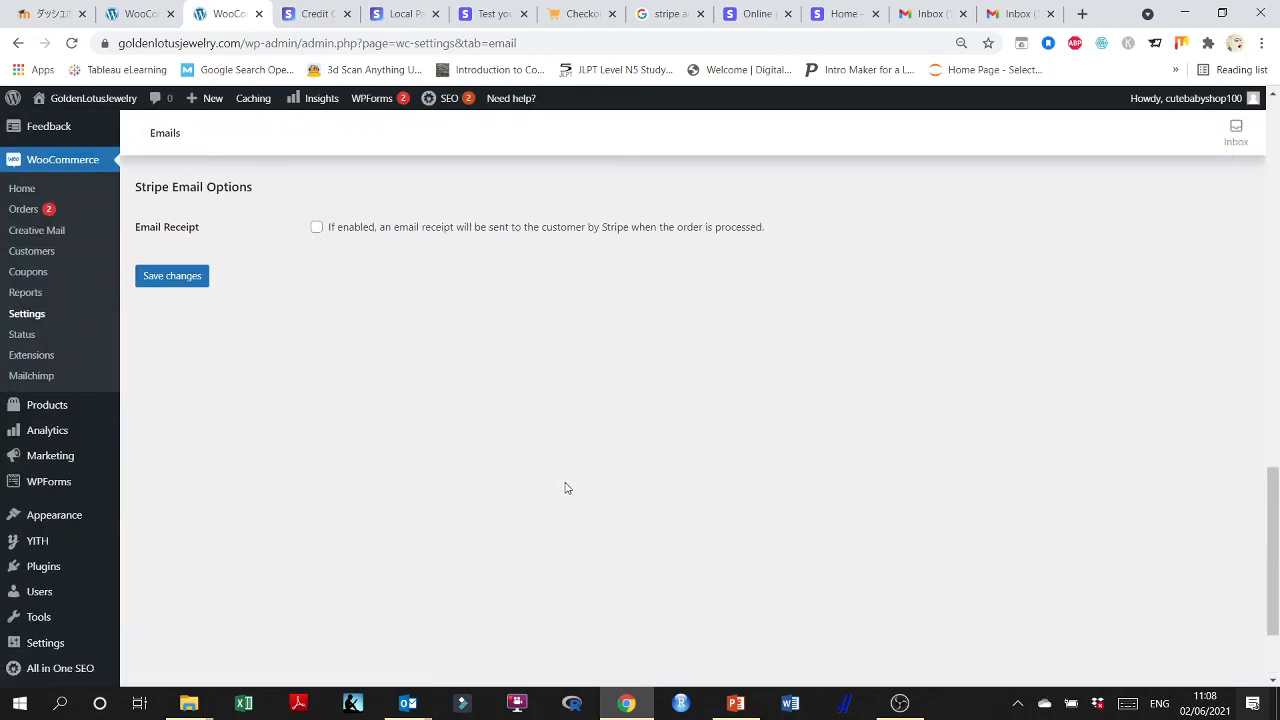
scroll(565, 488, up, 2)
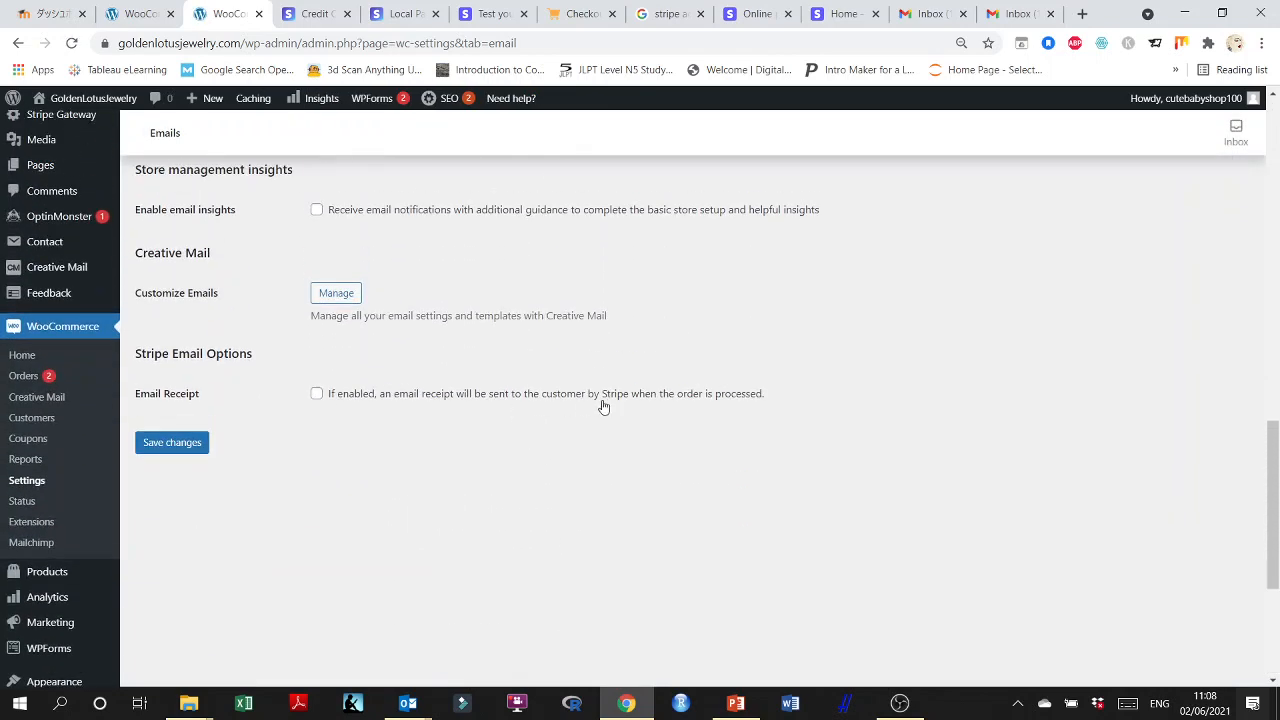
scroll(425, 515, up, 1)
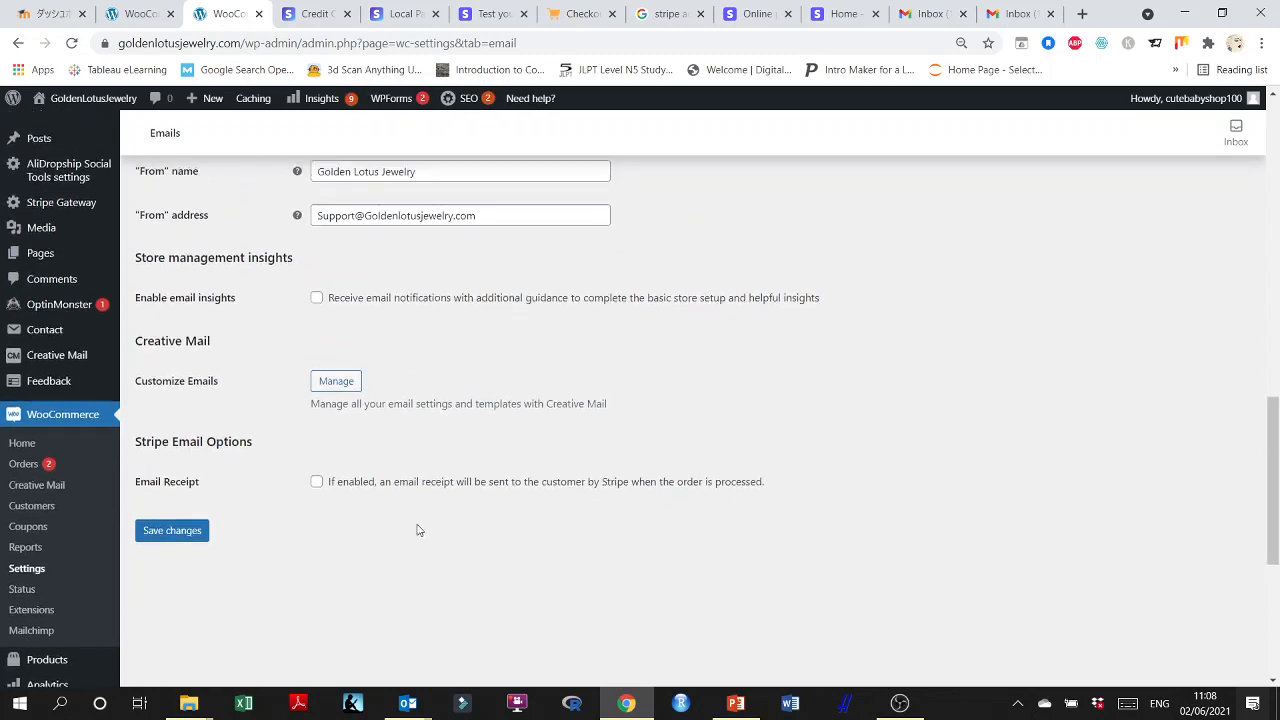
Open Creative Mail's management page from the email settings and read its introduction and terms.
scroll(419, 530, up, 2)
click(338, 546)
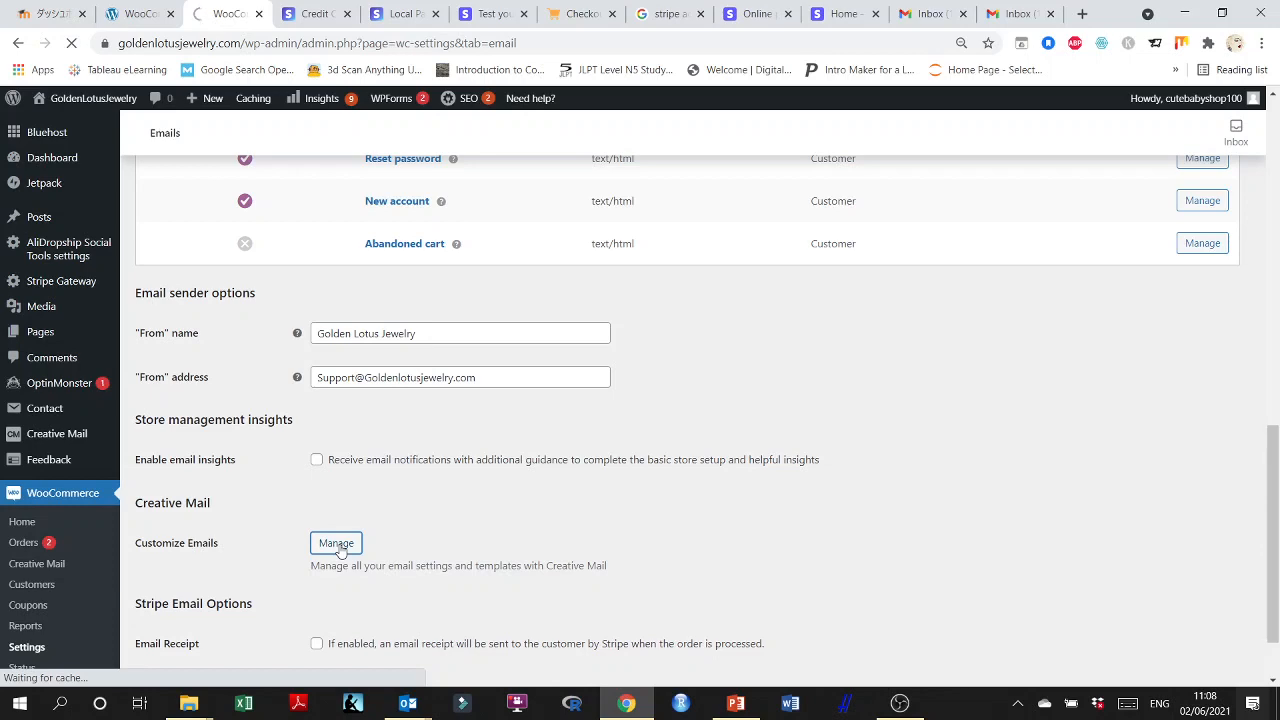
scroll(535, 543, down, 1)
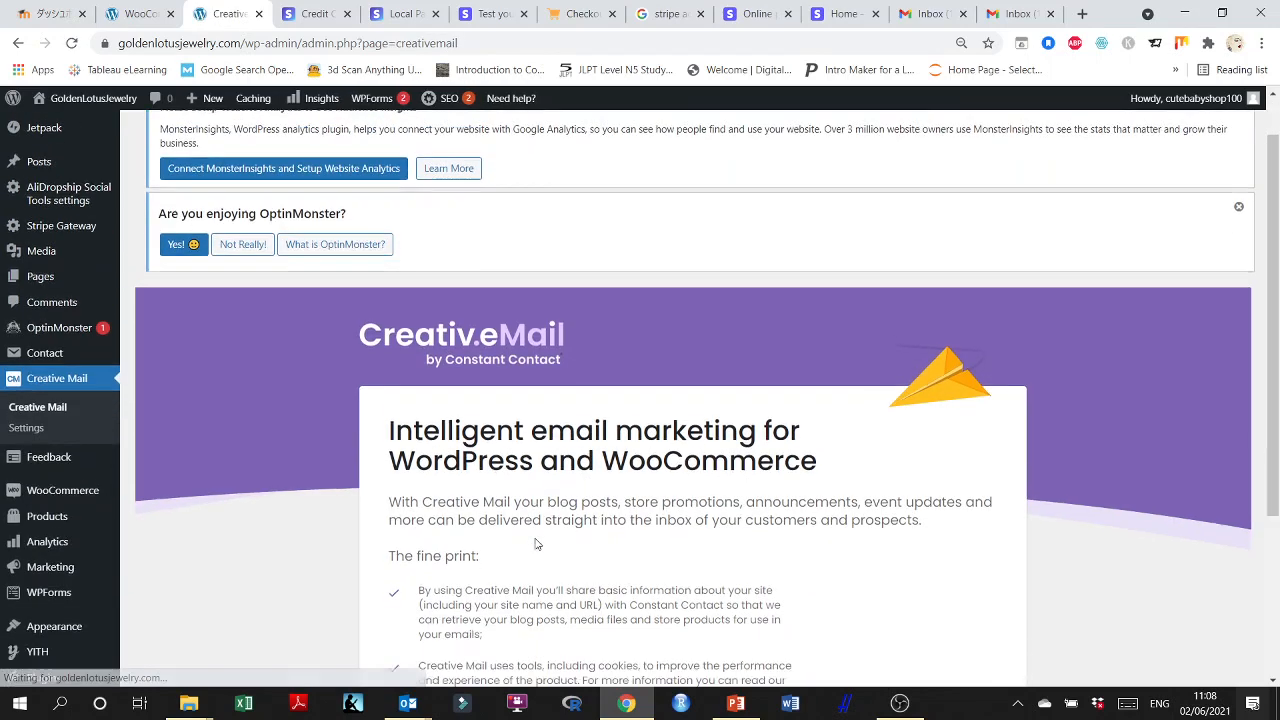
scroll(535, 543, down, 3)
scroll(537, 543, down, 1)
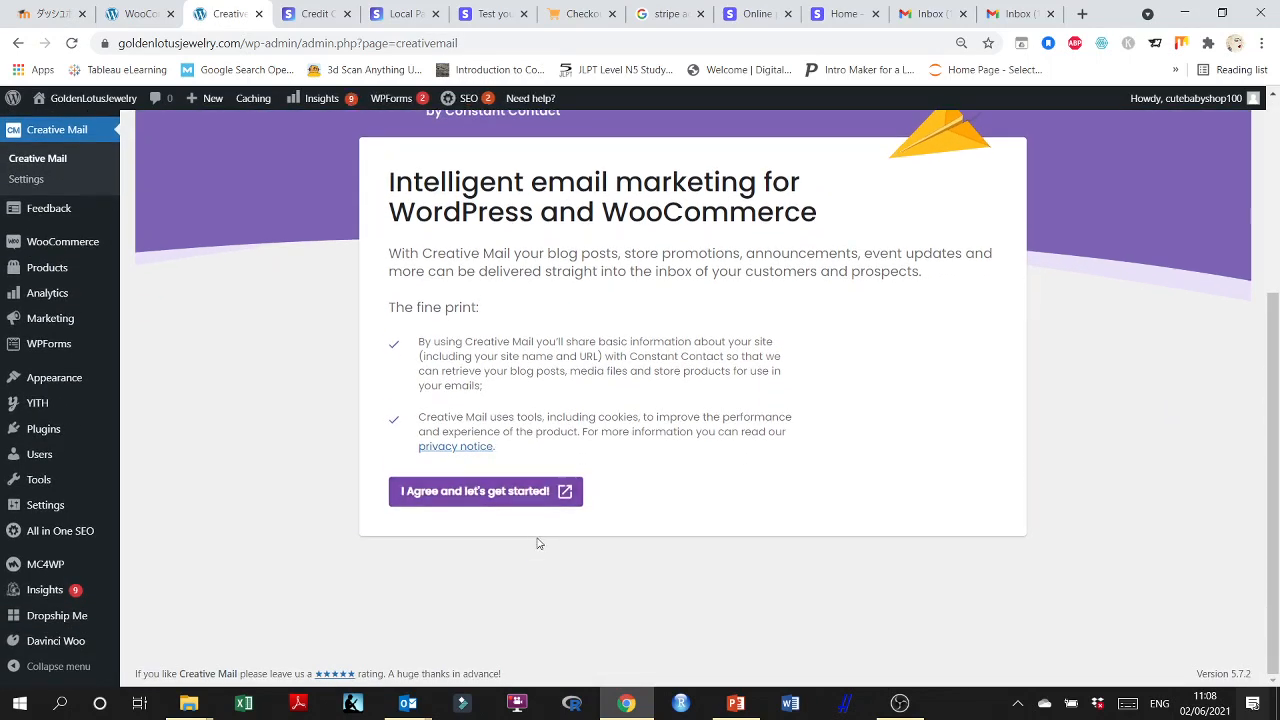
scroll(558, 558, up, 3)
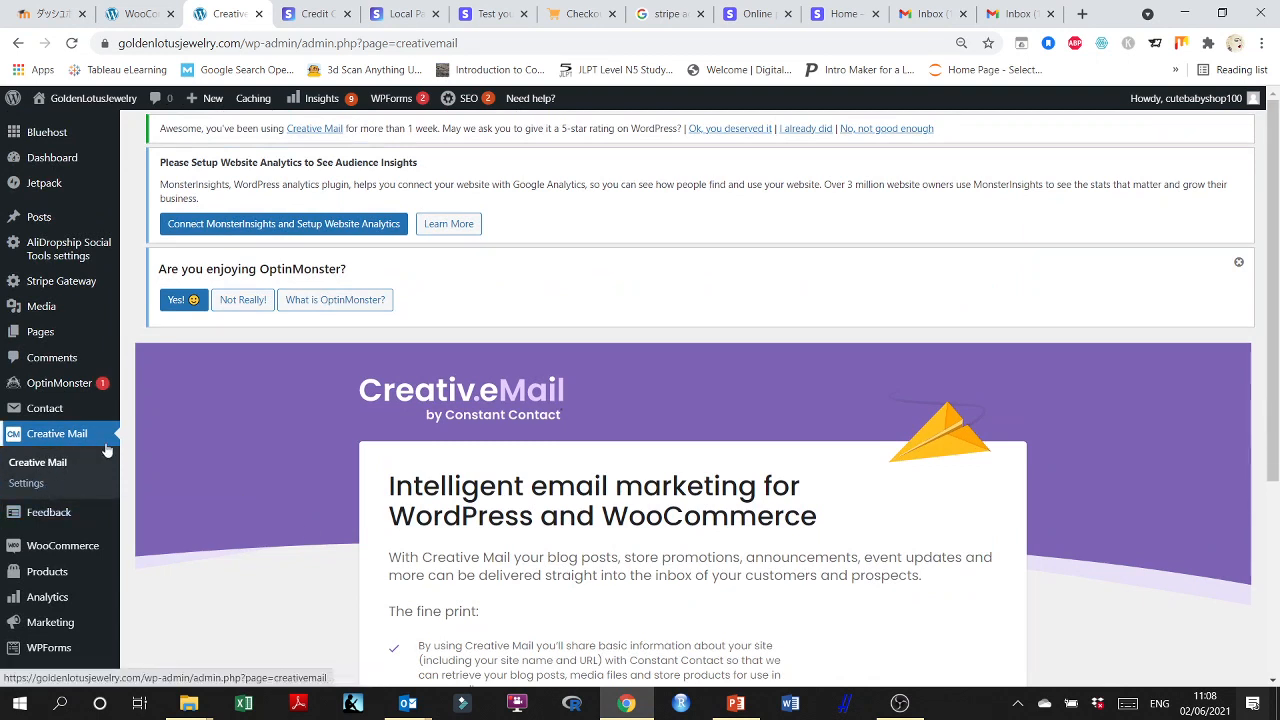
Leave the Creative Mail page and open the WooCommerce home page.
scroll(108, 450, down, 2)
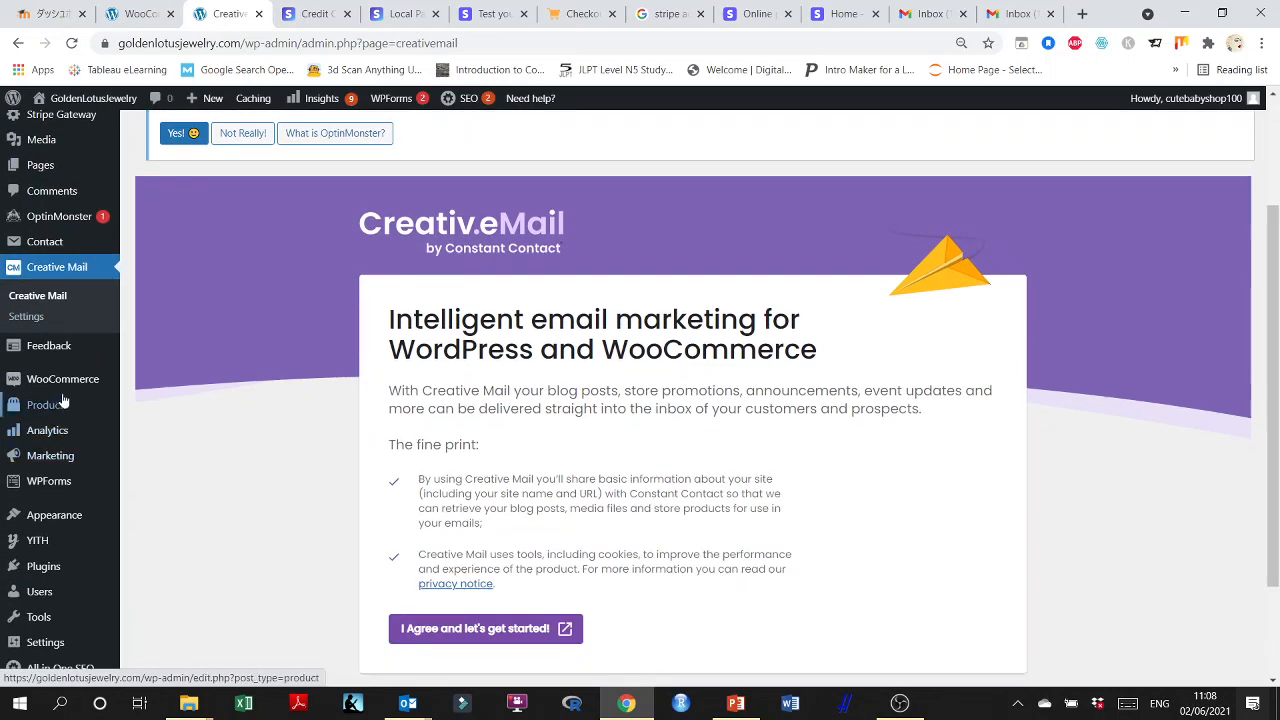
mouse_move(62, 390)
click(167, 390)
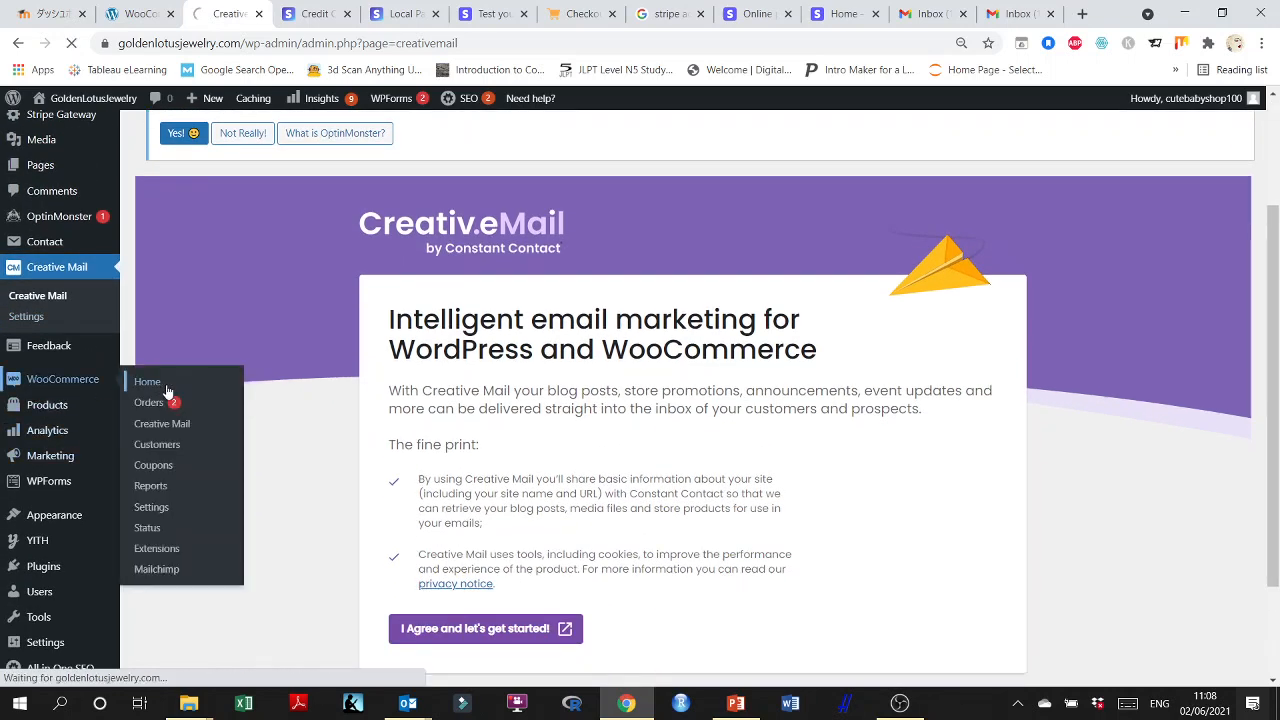
click(160, 567)
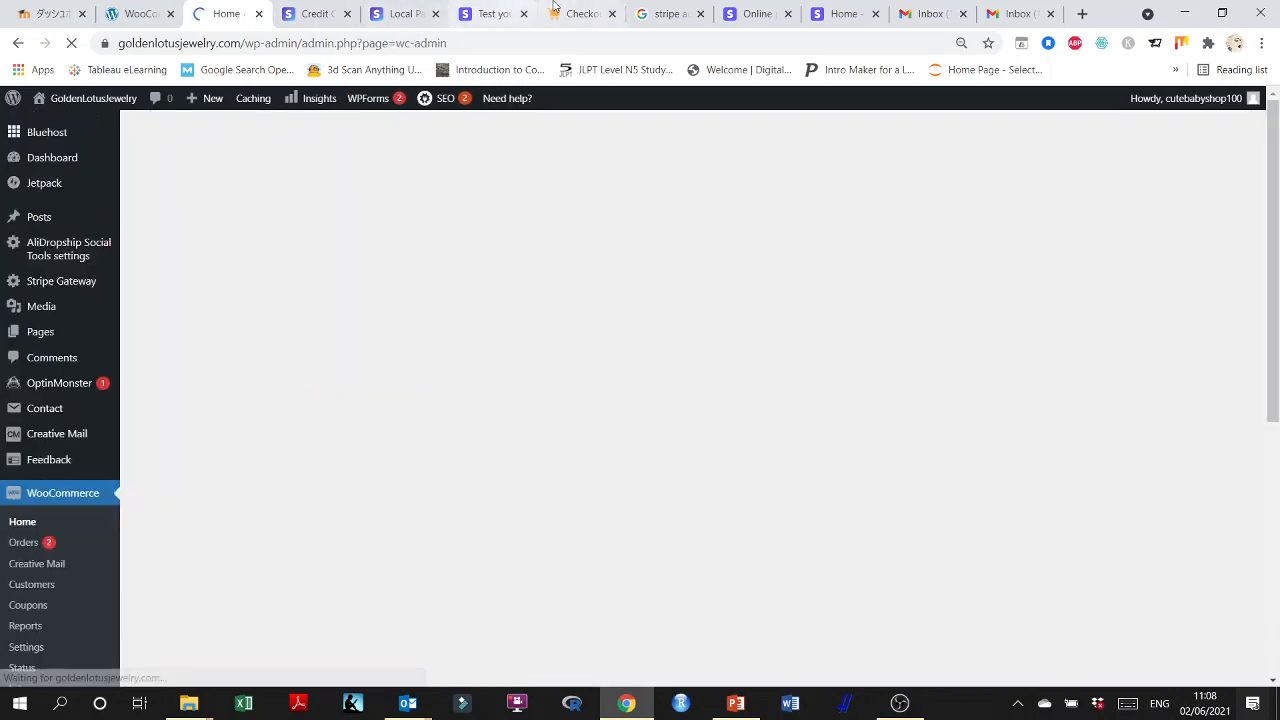
Switch to the store's order confirmation page and review the completed order's details.
click(556, 10)
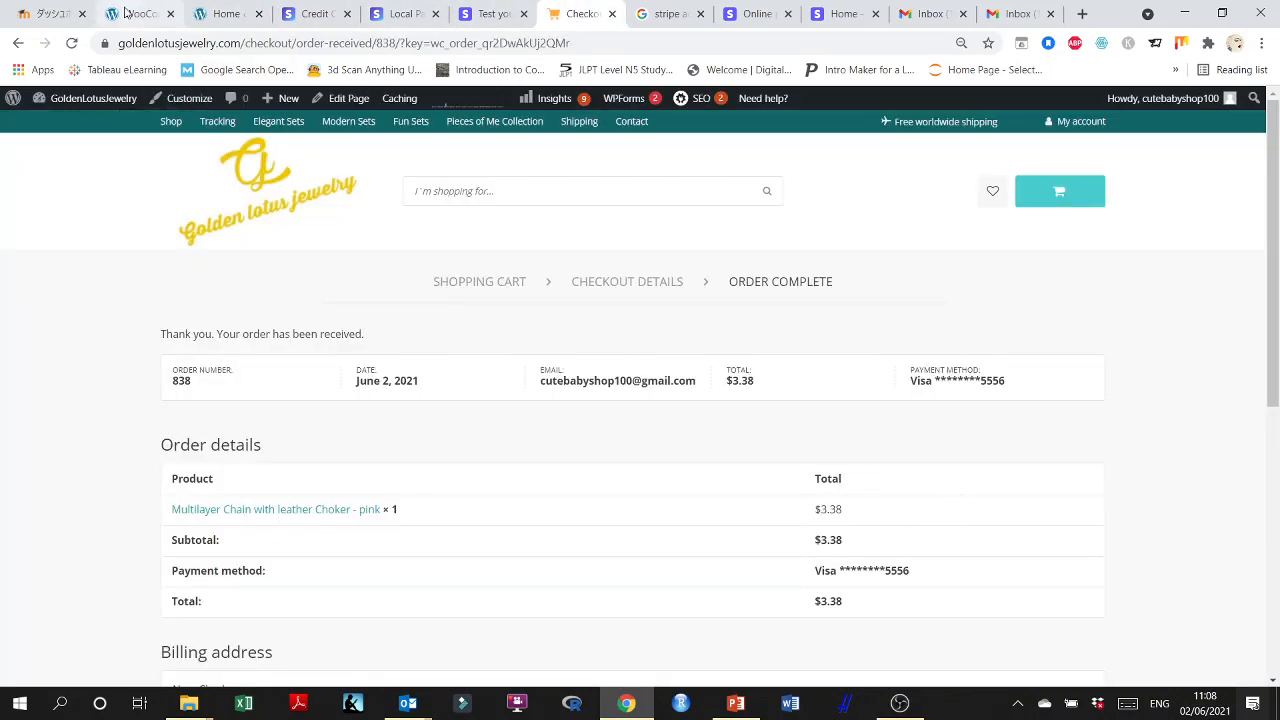
scroll(650, 492, down, 2)
scroll(650, 492, down, 2)
scroll(651, 493, up, 4)
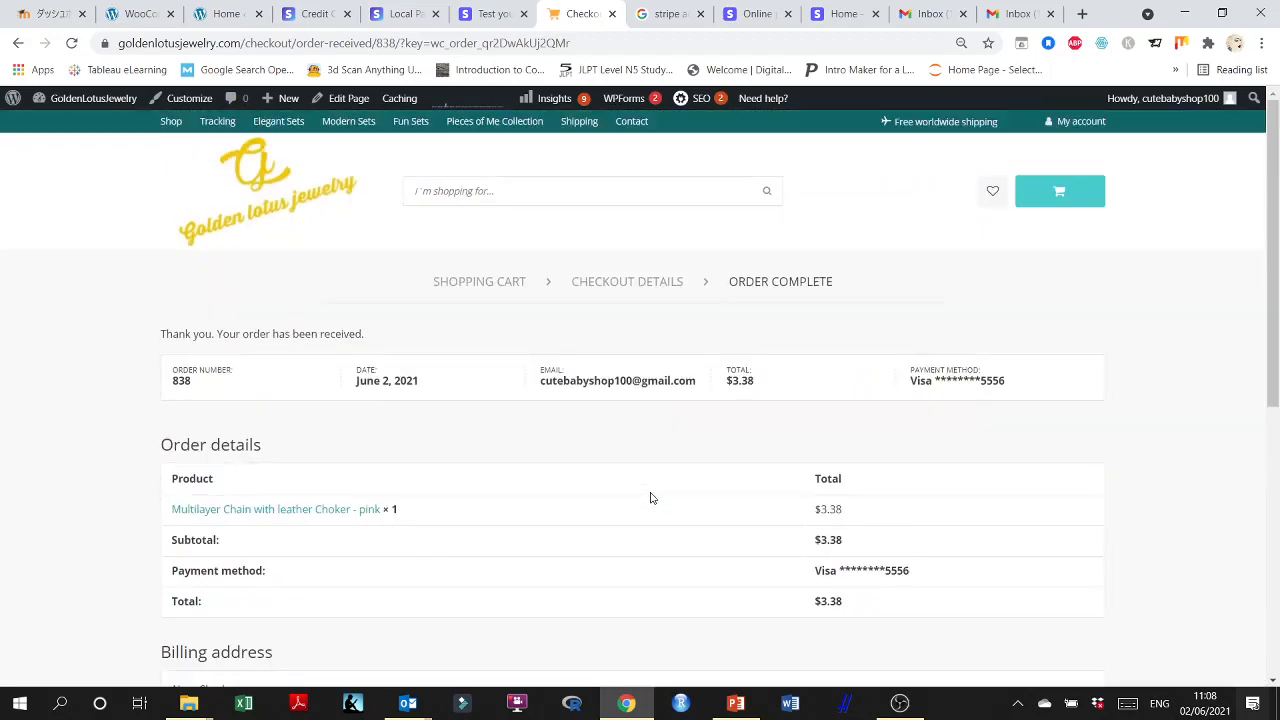
Switch to the Stripe dashboard and check today's test payments and the reports overview.
click(752, 13)
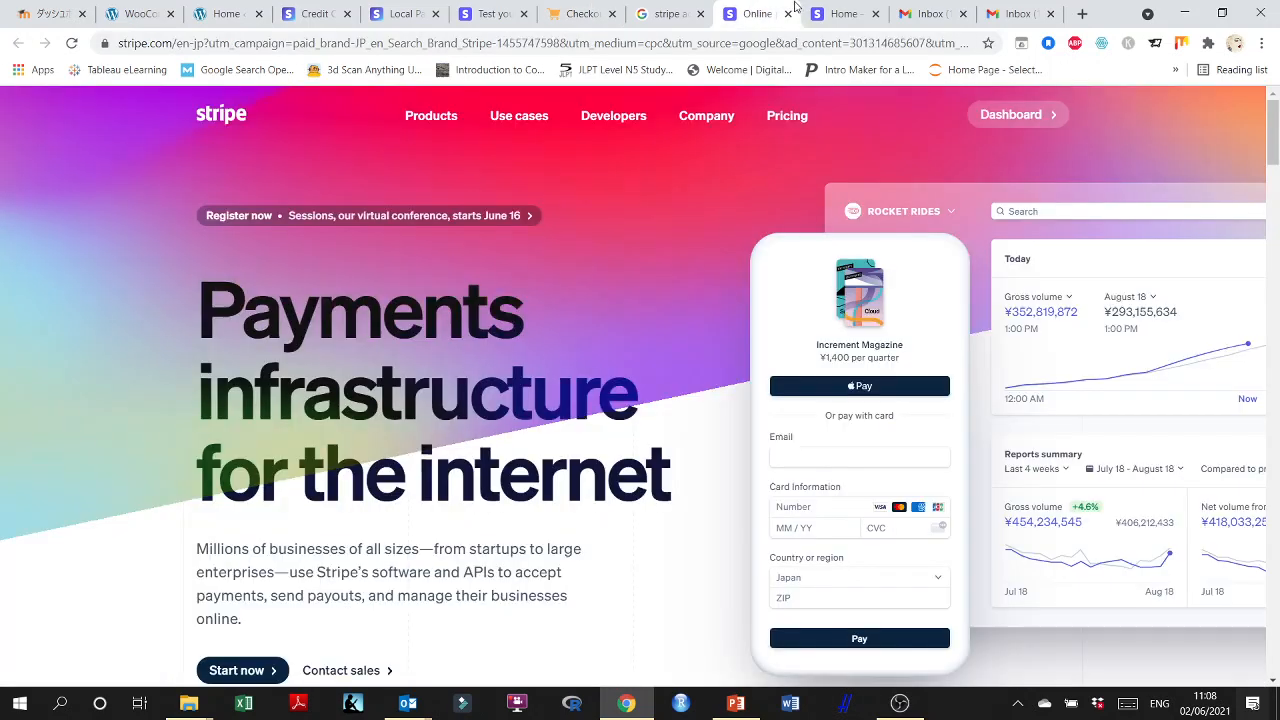
click(828, 7)
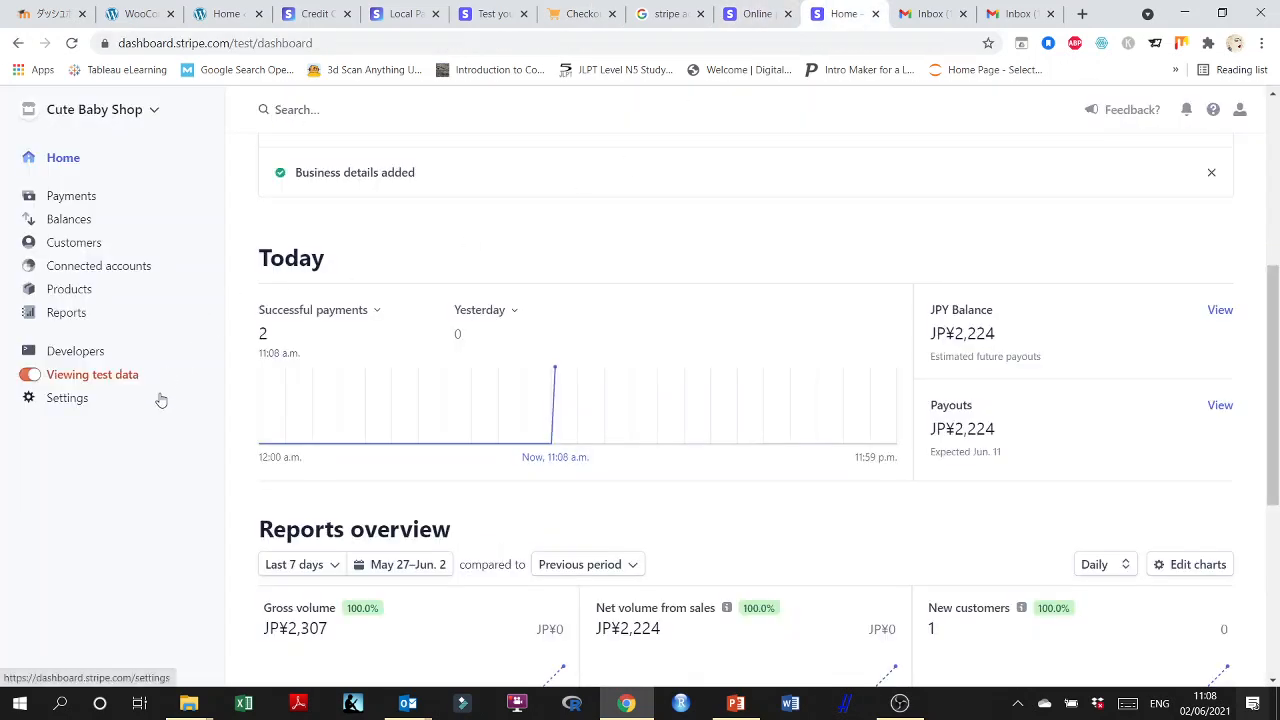
scroll(240, 410, up, 2)
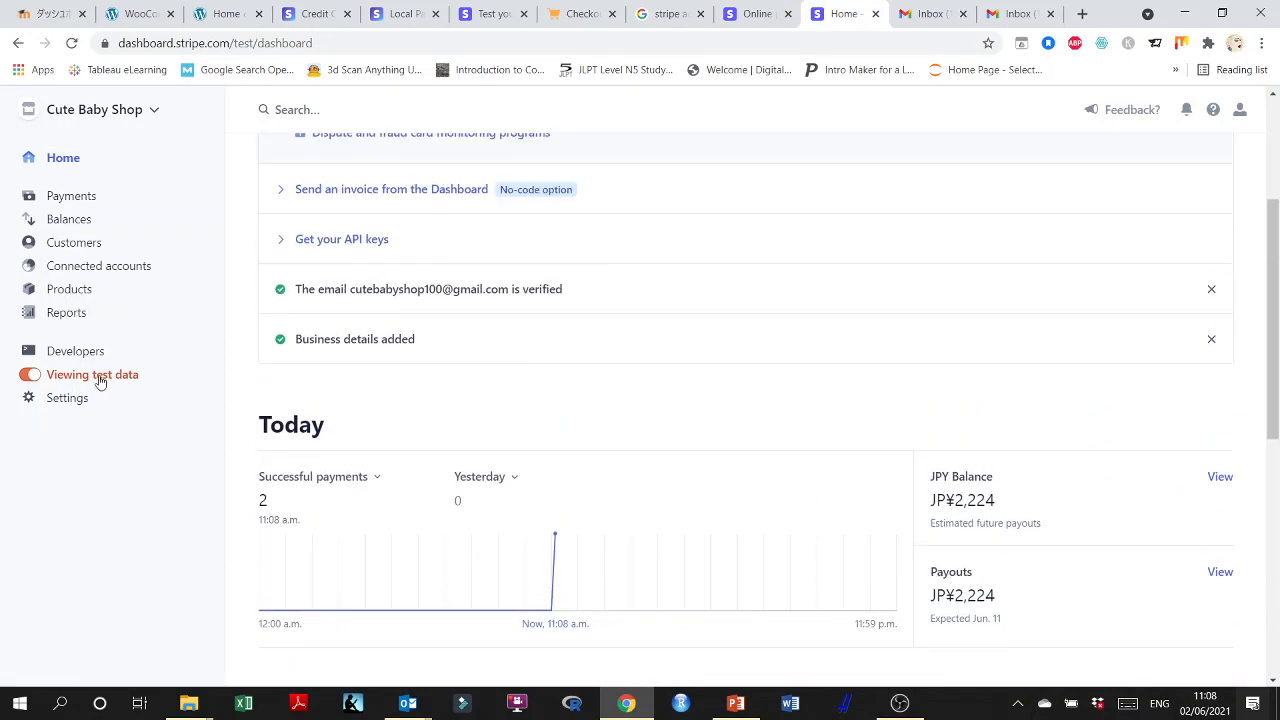
scroll(150, 410, down, 3)
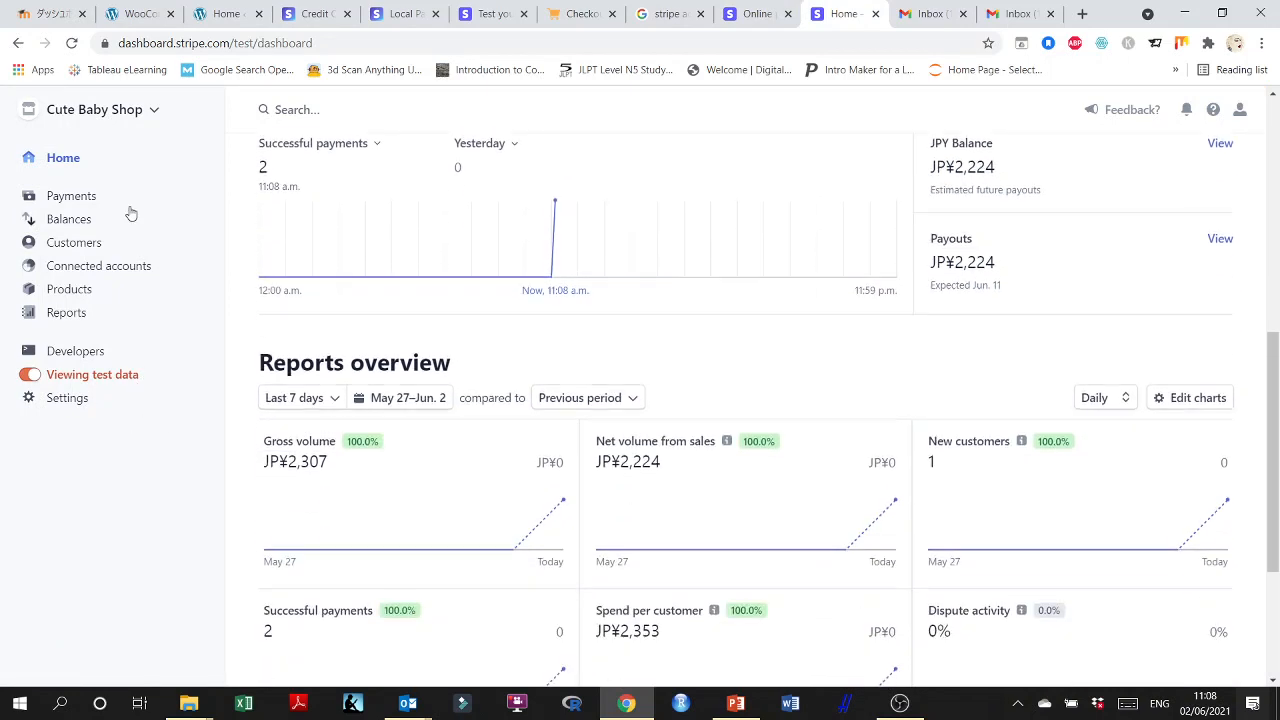
Open the US$3.38 test payment from the payments list and review its details, related payments, metadata and event logs.
click(80, 198)
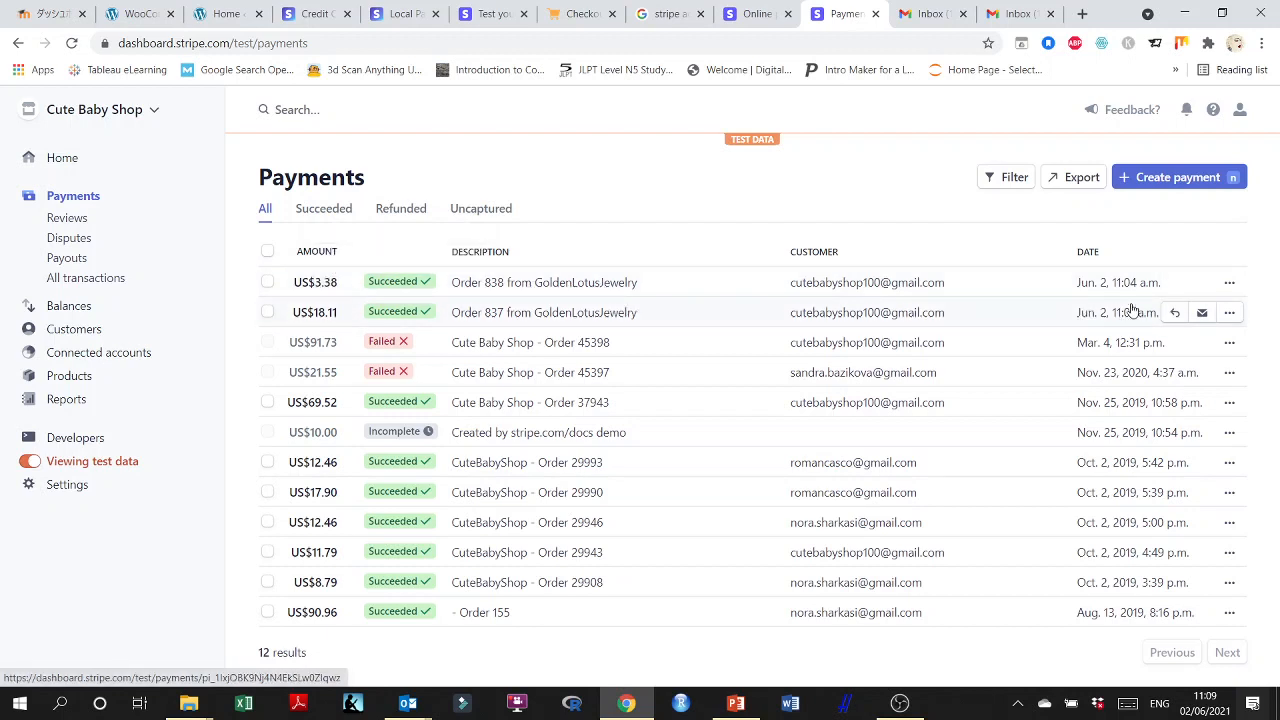
click(519, 285)
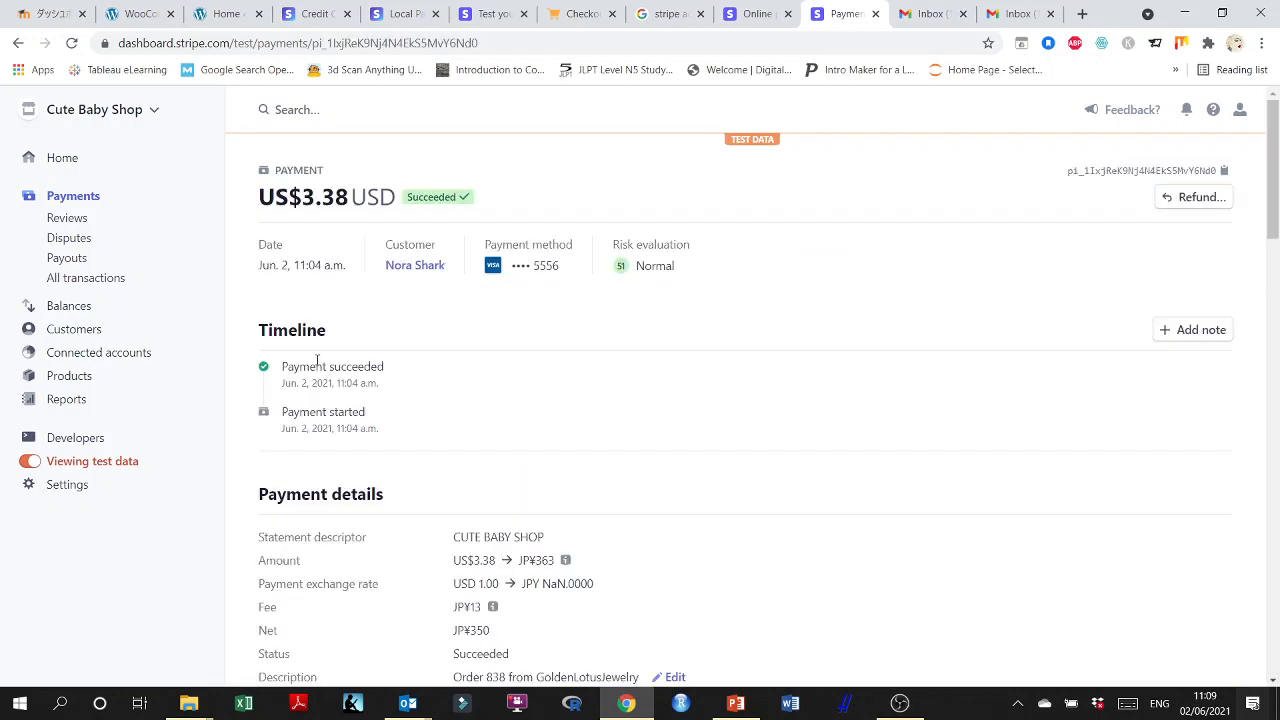
scroll(316, 360, down, 3)
scroll(460, 370, down, 7)
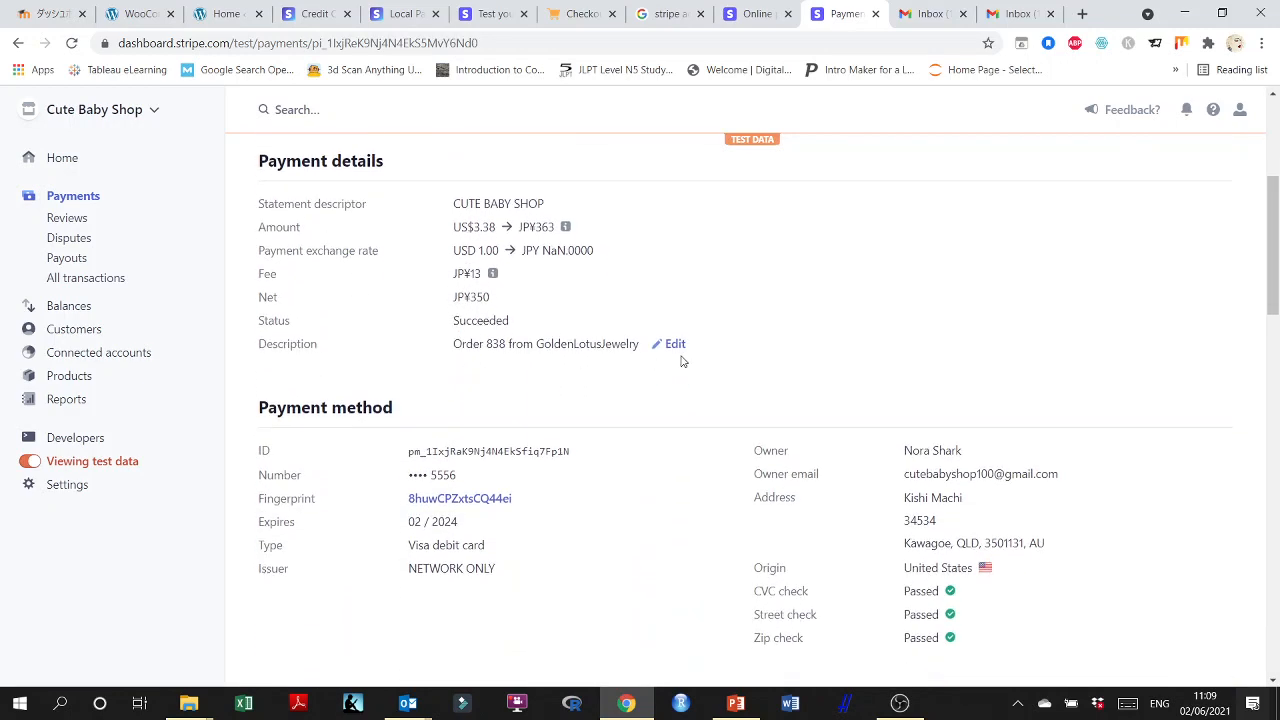
scroll(670, 370, down, 4)
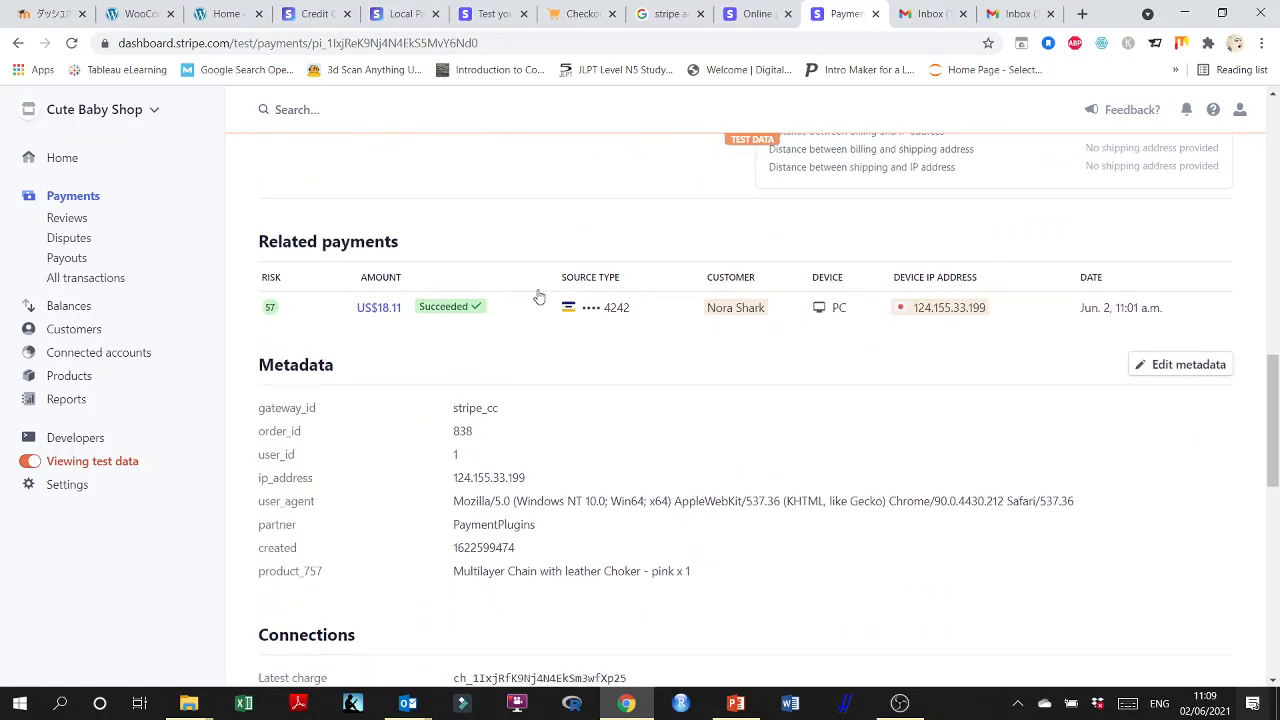
scroll(650, 403, down, 5)
scroll(650, 403, down, 2)
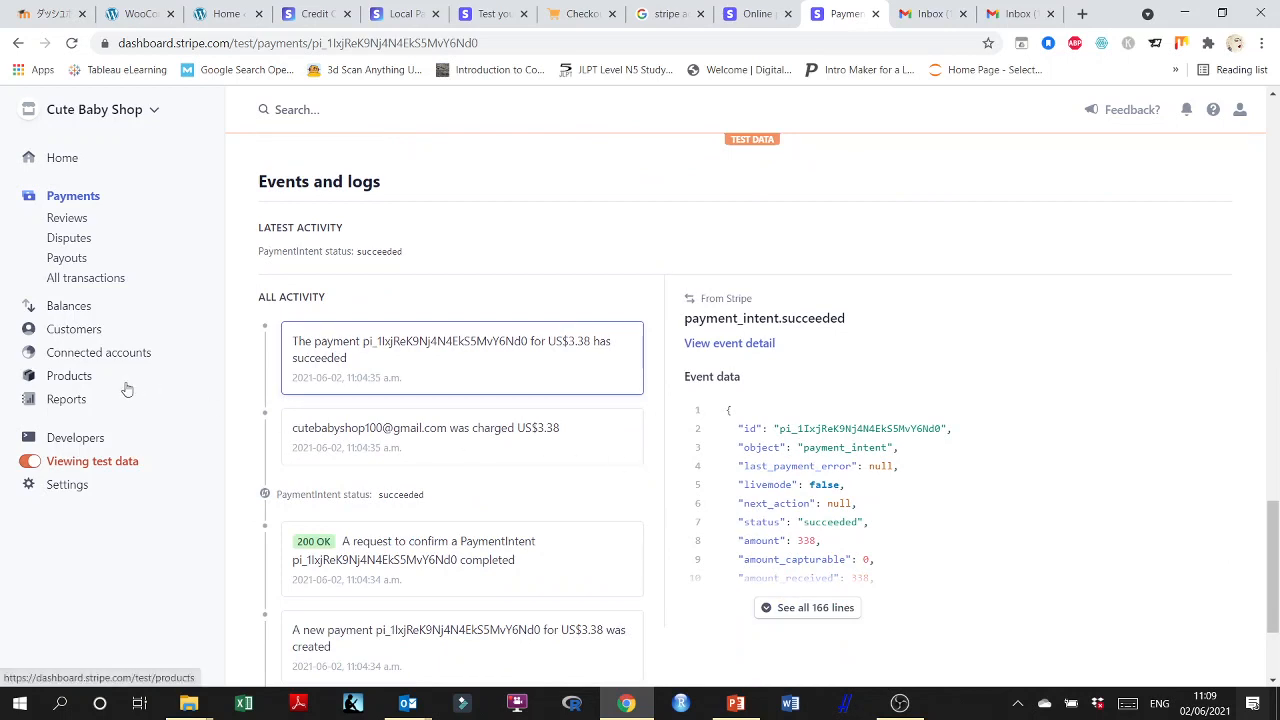
Turn the test data view off to see live mode, and turn it back on.
click(96, 466)
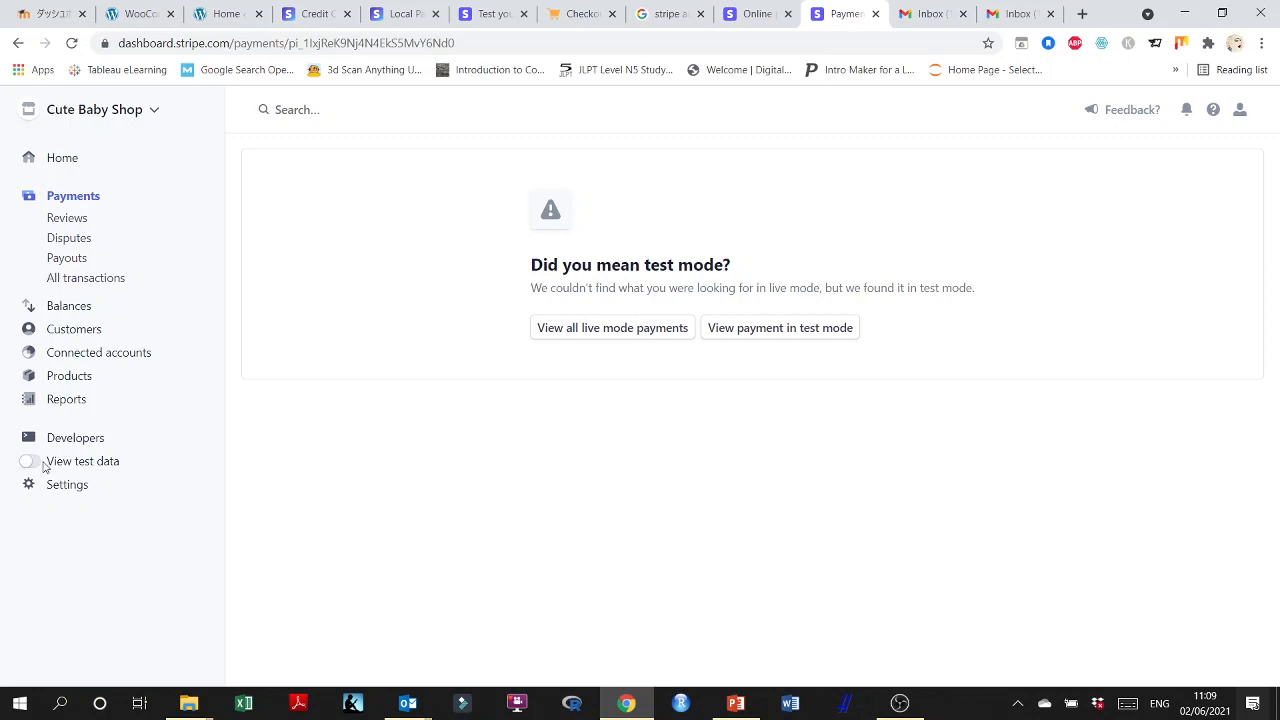
click(42, 466)
click(116, 470)
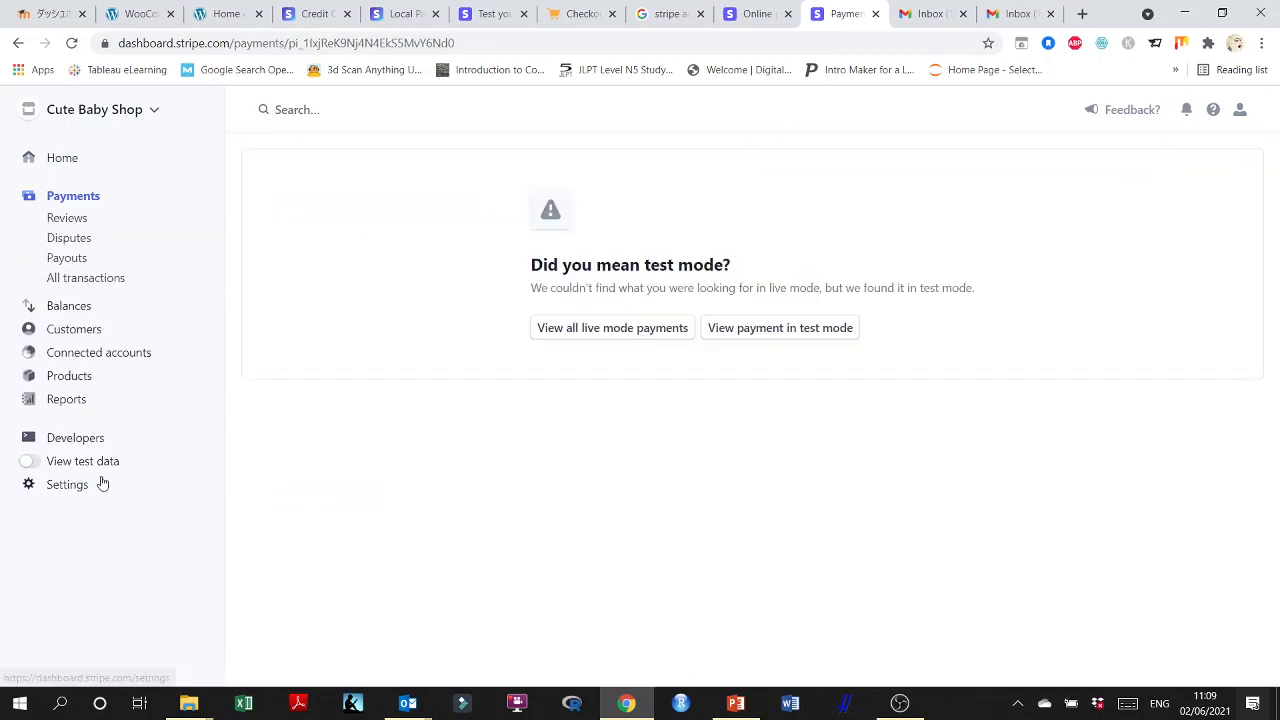
click(45, 464)
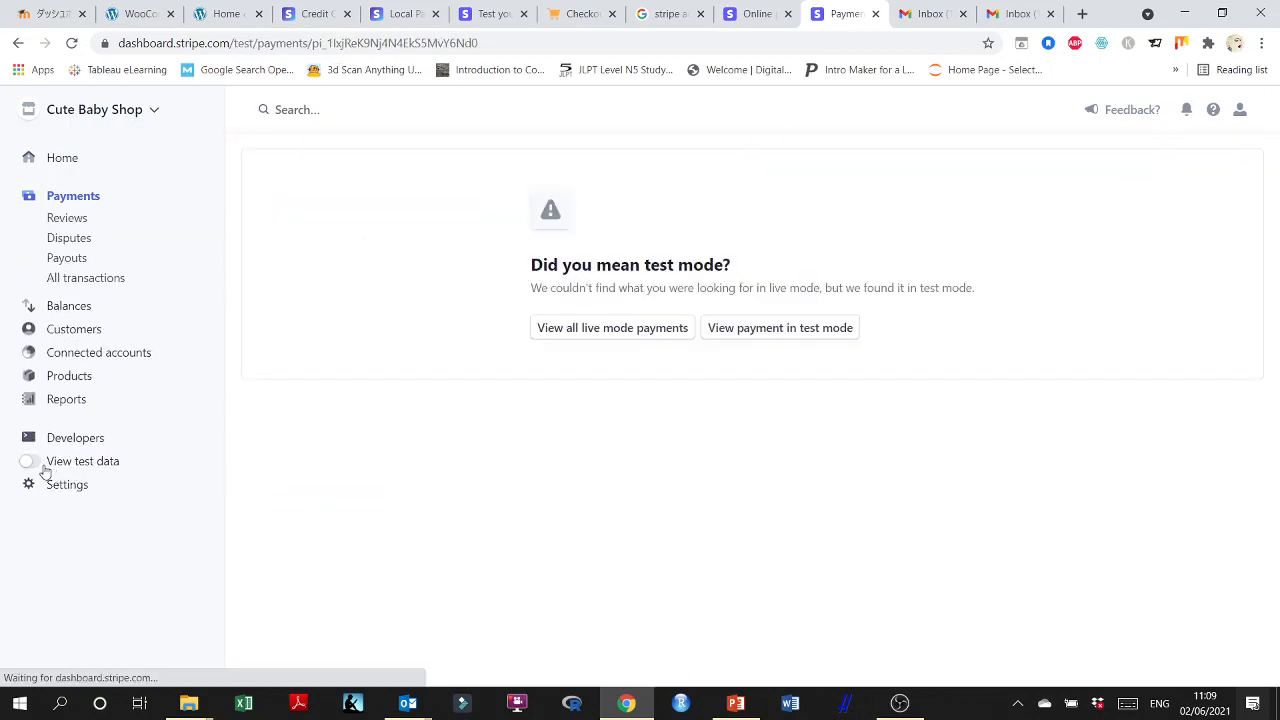
Return to the Stripe home page and check the test account's payment chart and reports overview.
click(70, 163)
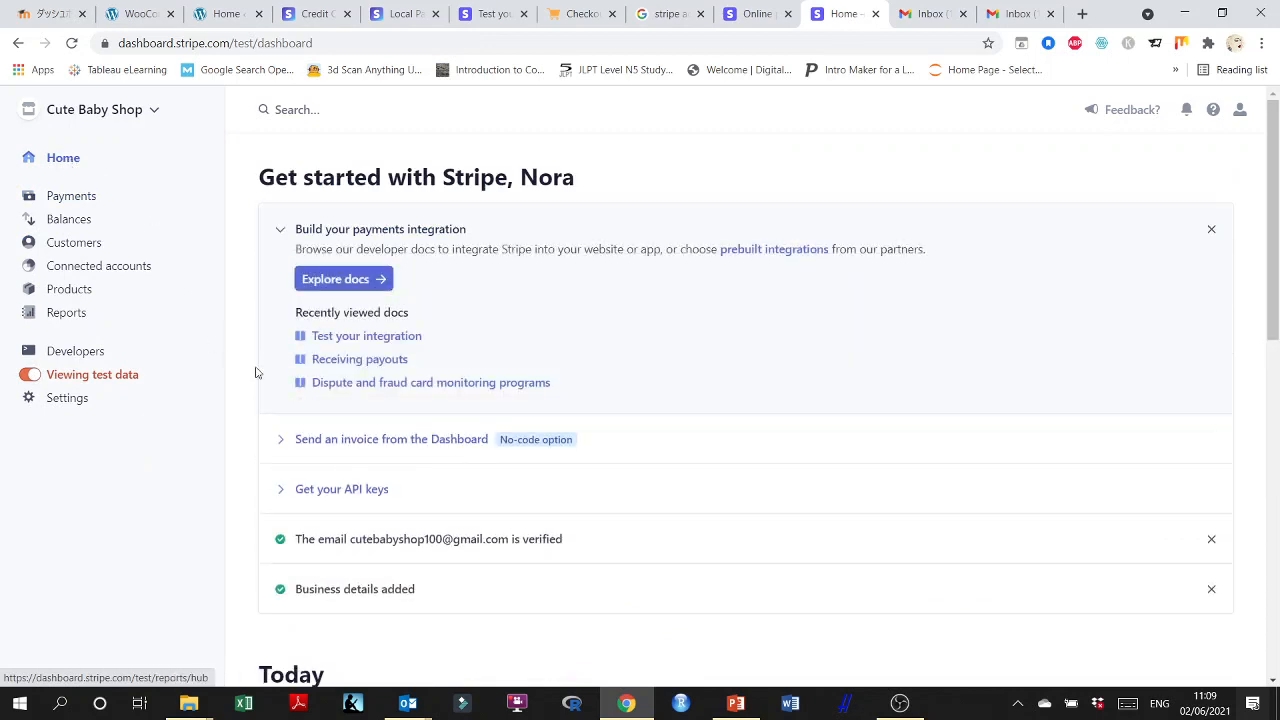
scroll(256, 375, down, 4)
scroll(659, 352, down, 3)
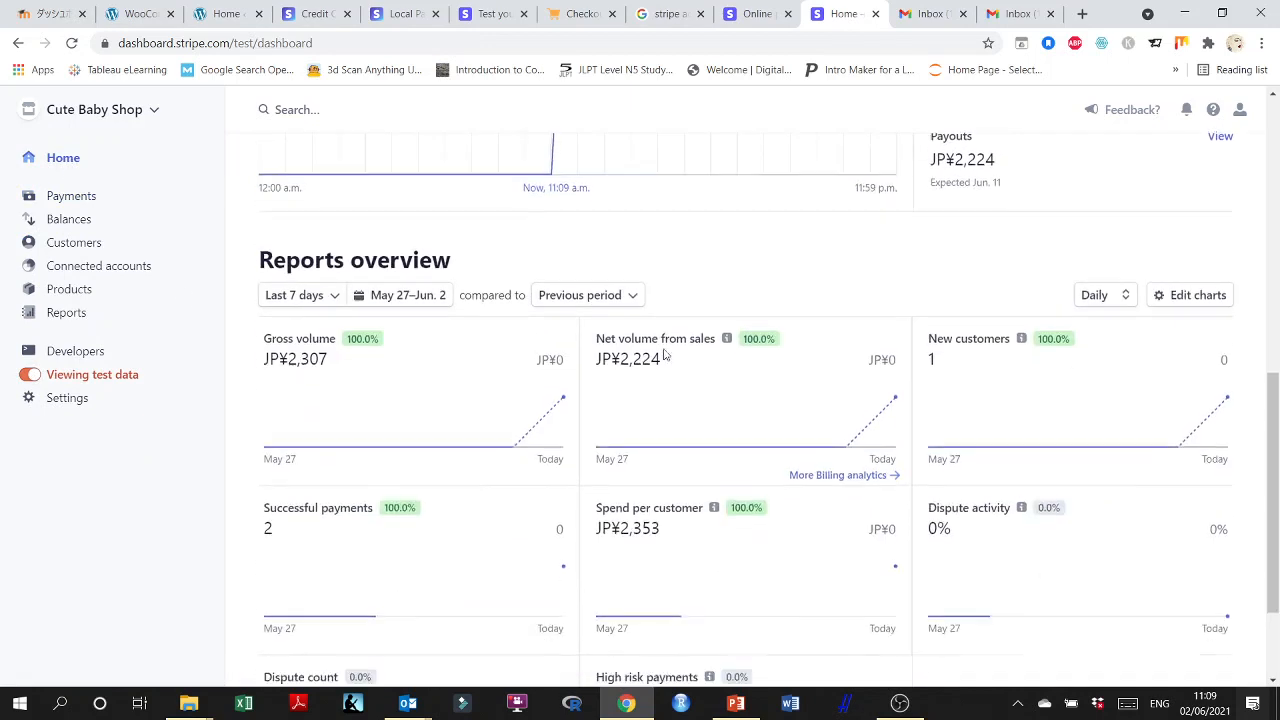
scroll(683, 513, up, 3)
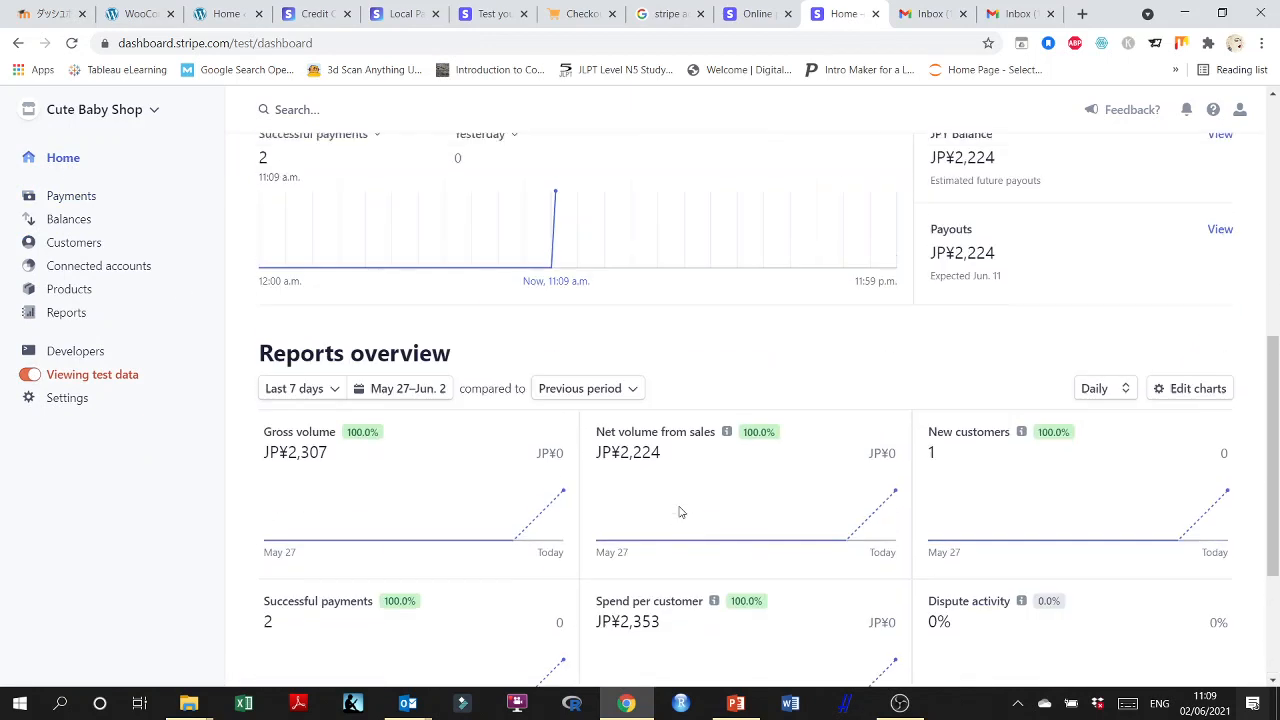
Look through the test payments list, reviews, disputes and payouts.
click(68, 197)
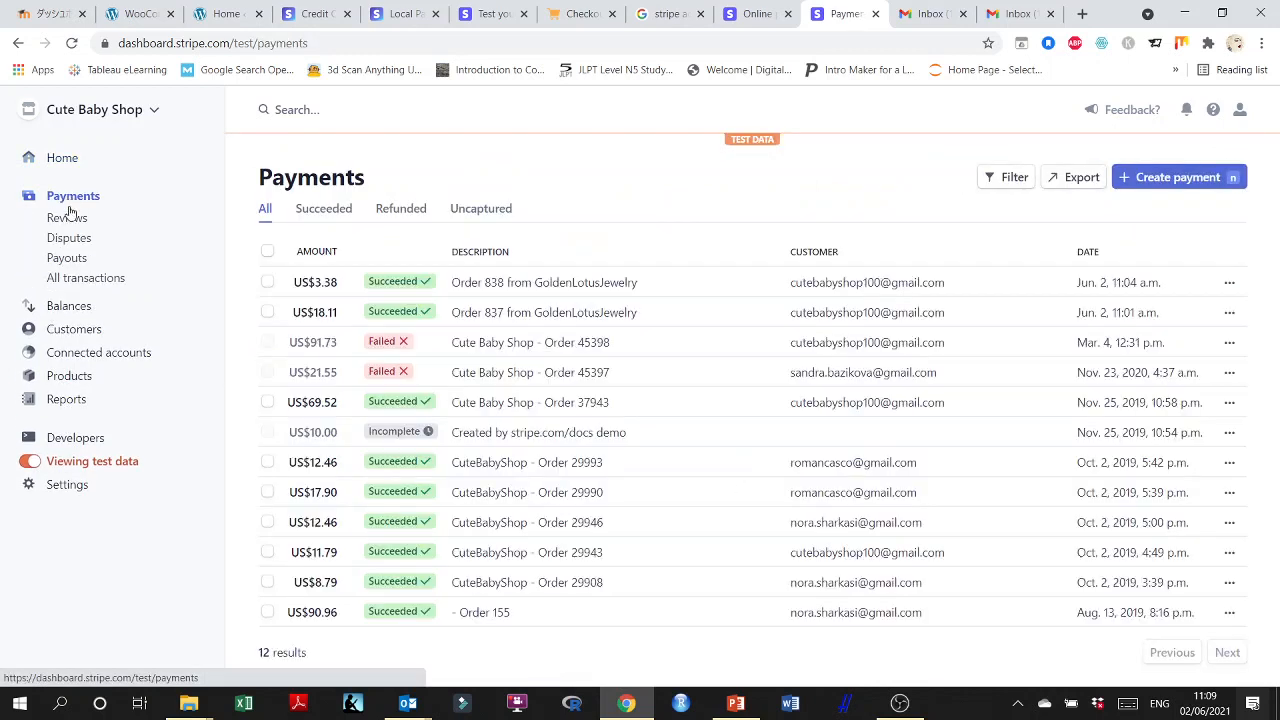
click(67, 221)
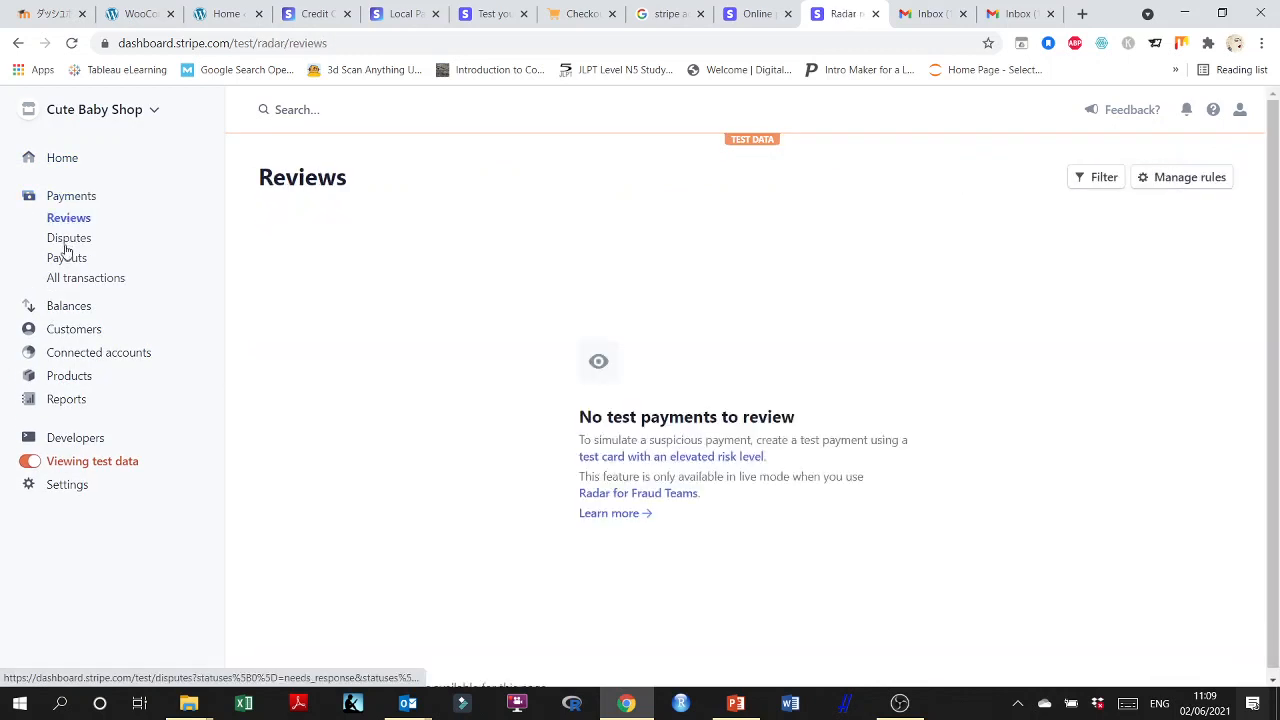
click(60, 240)
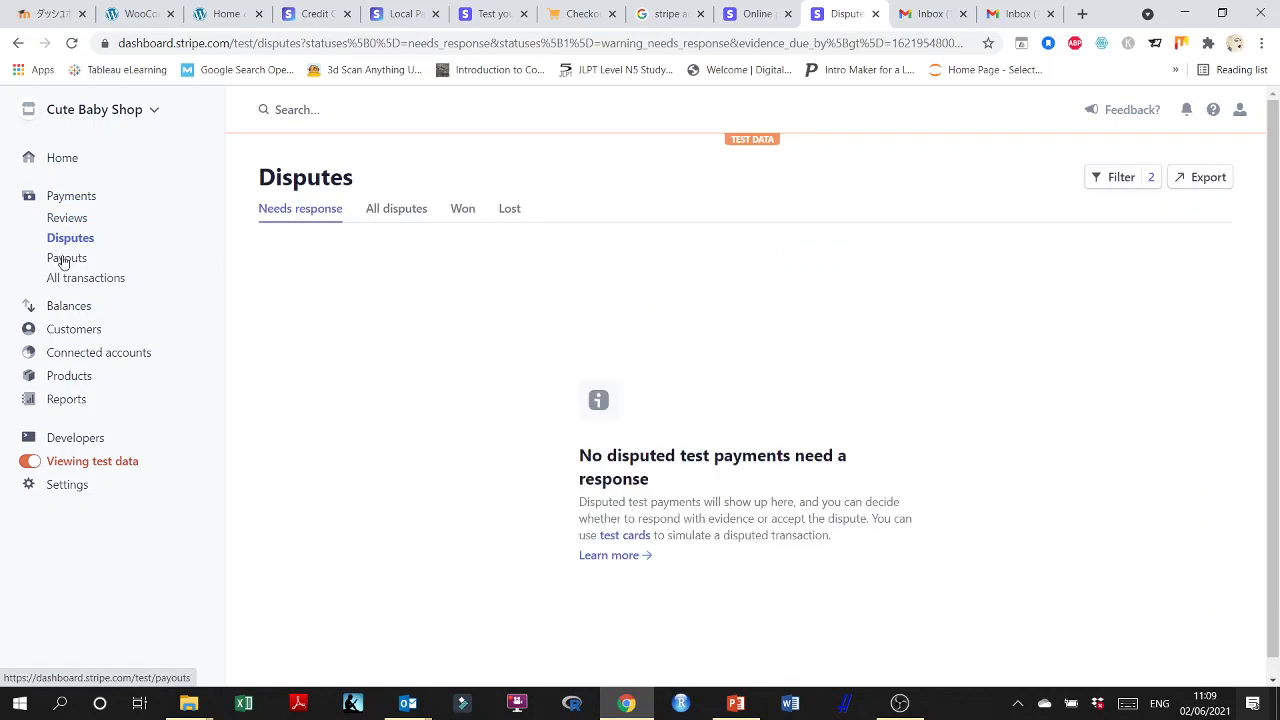
click(62, 259)
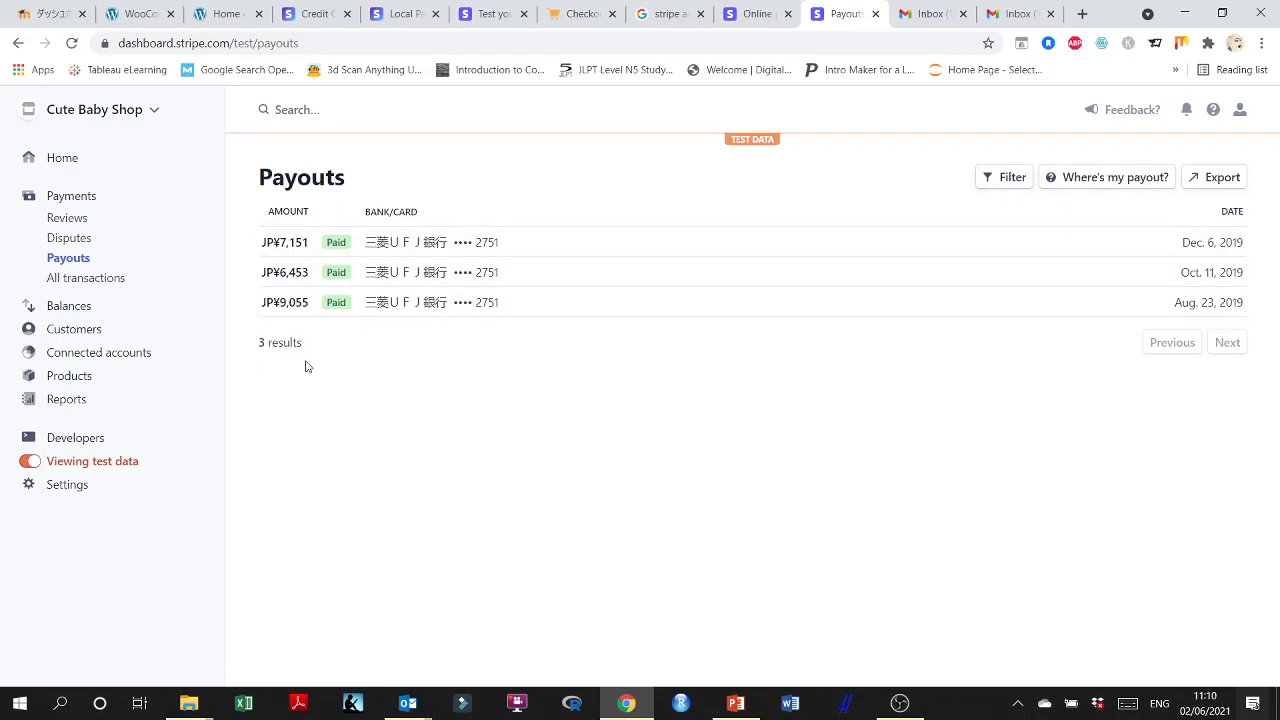
Review all test transactions with their fees, and check the JPY balance and outgoing payouts.
click(100, 280)
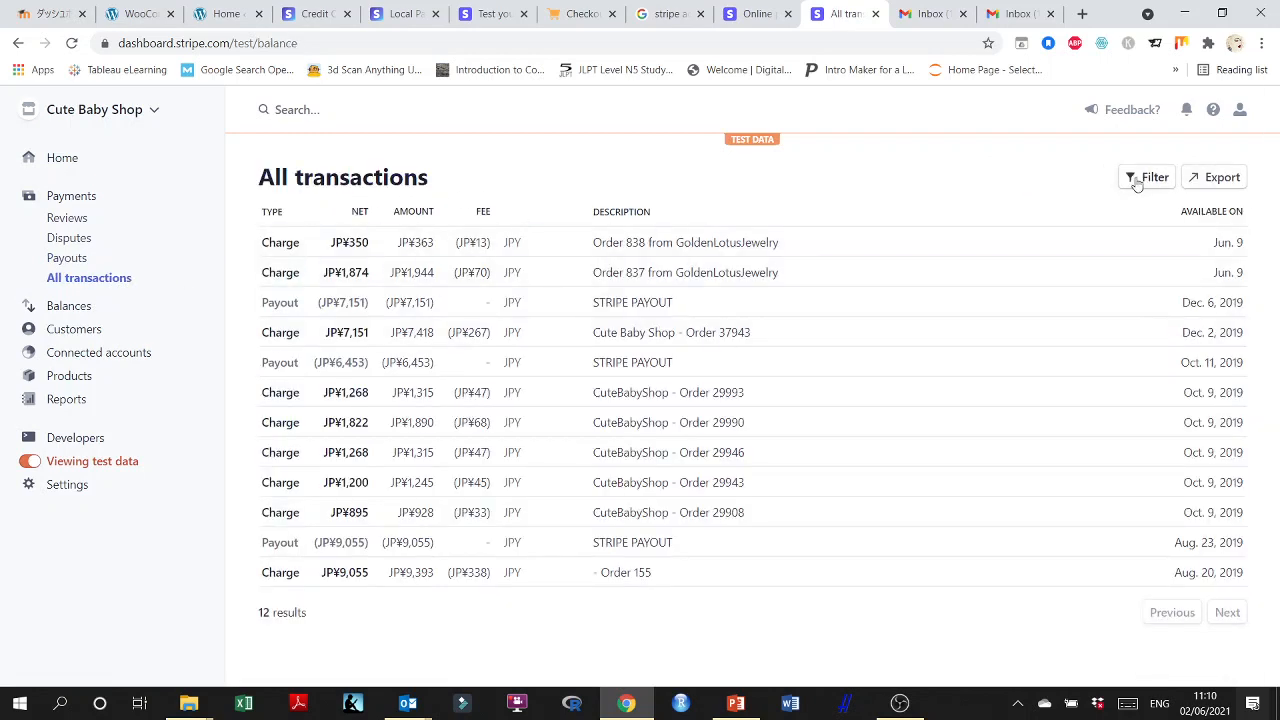
click(70, 308)
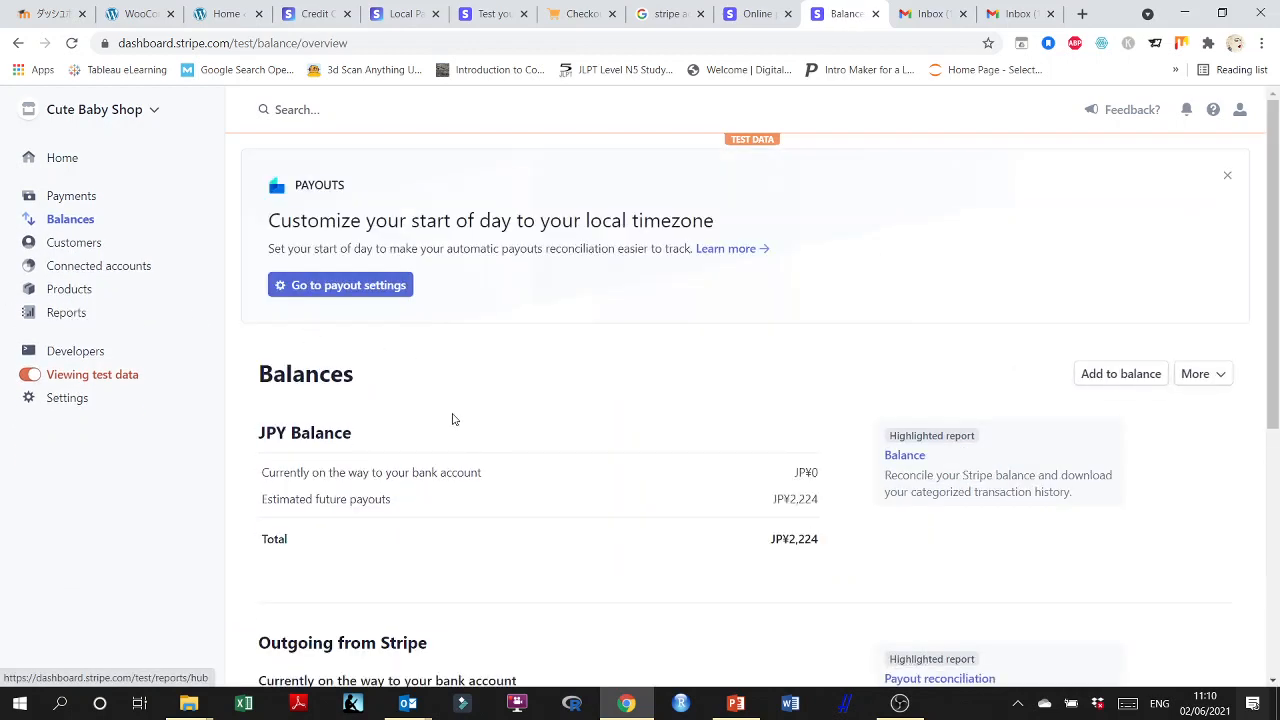
scroll(300, 370, down, 2)
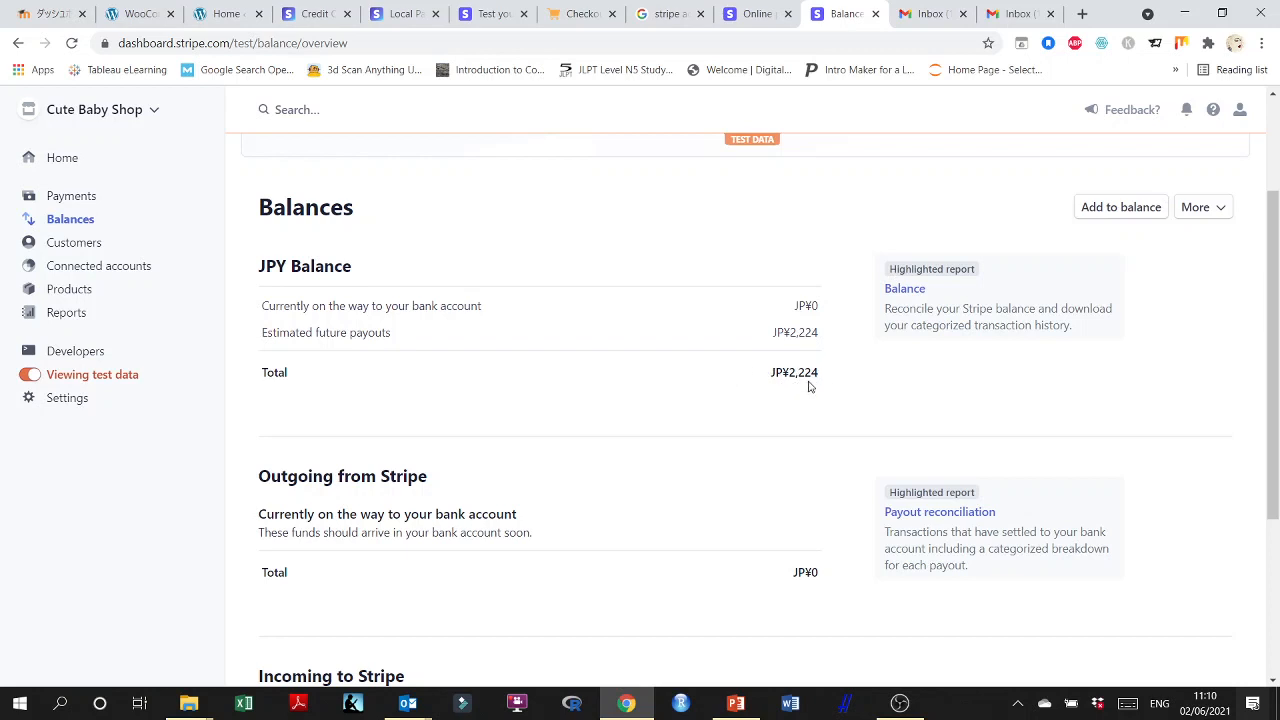
scroll(808, 383, down, 1)
scroll(806, 383, up, 1)
Switch to the store's WordPress admin, open the WooCommerce home page and go through its welcome tour to the end.
click(147, 16)
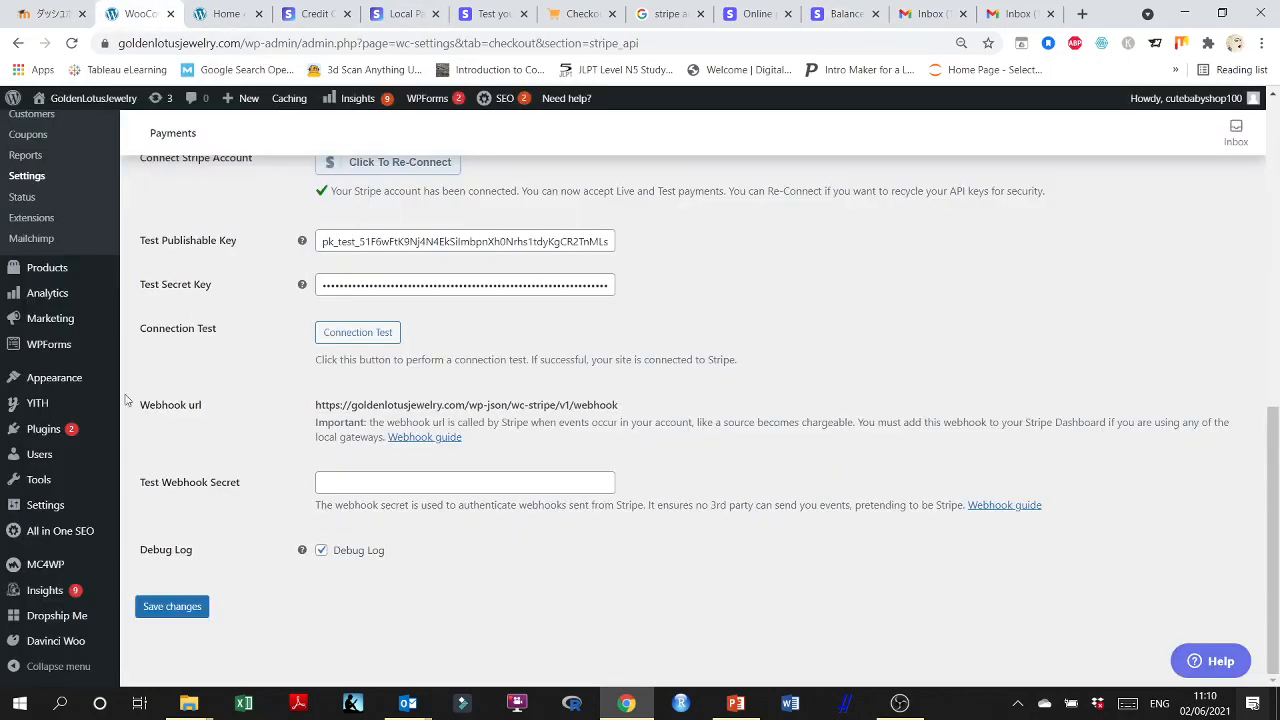
scroll(100, 385, up, 3)
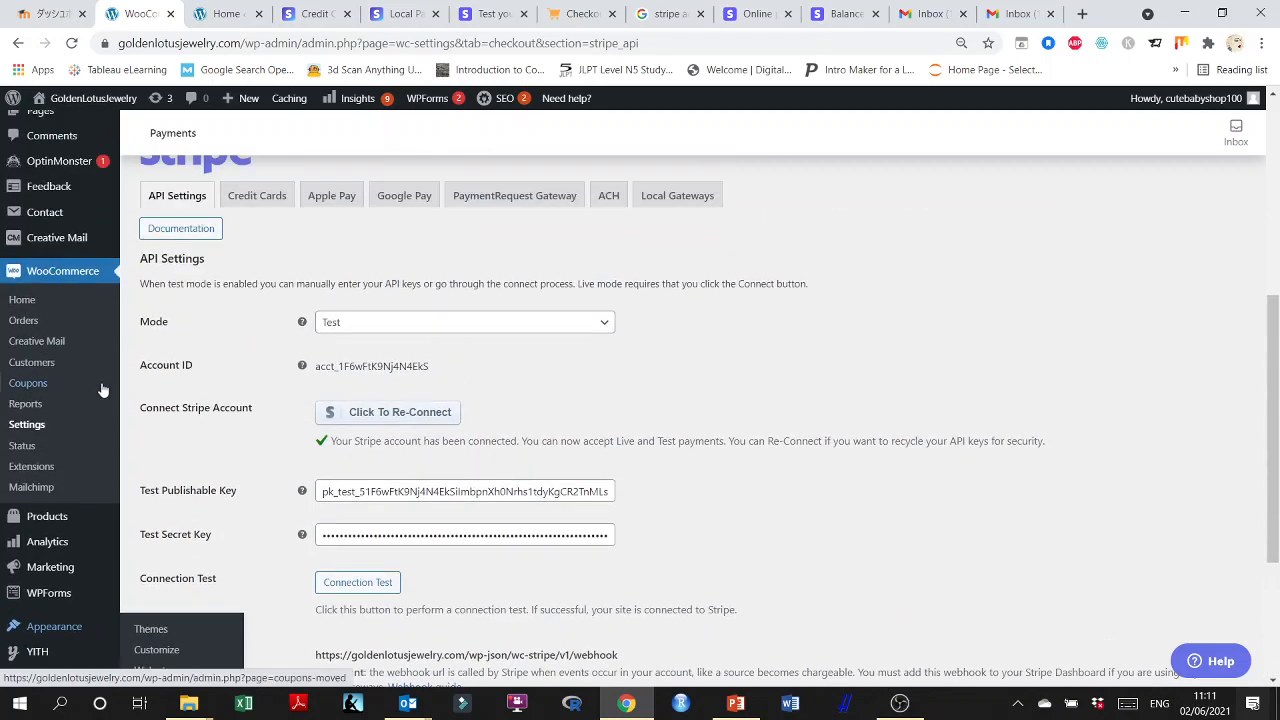
scroll(102, 390, up, 1)
click(65, 355)
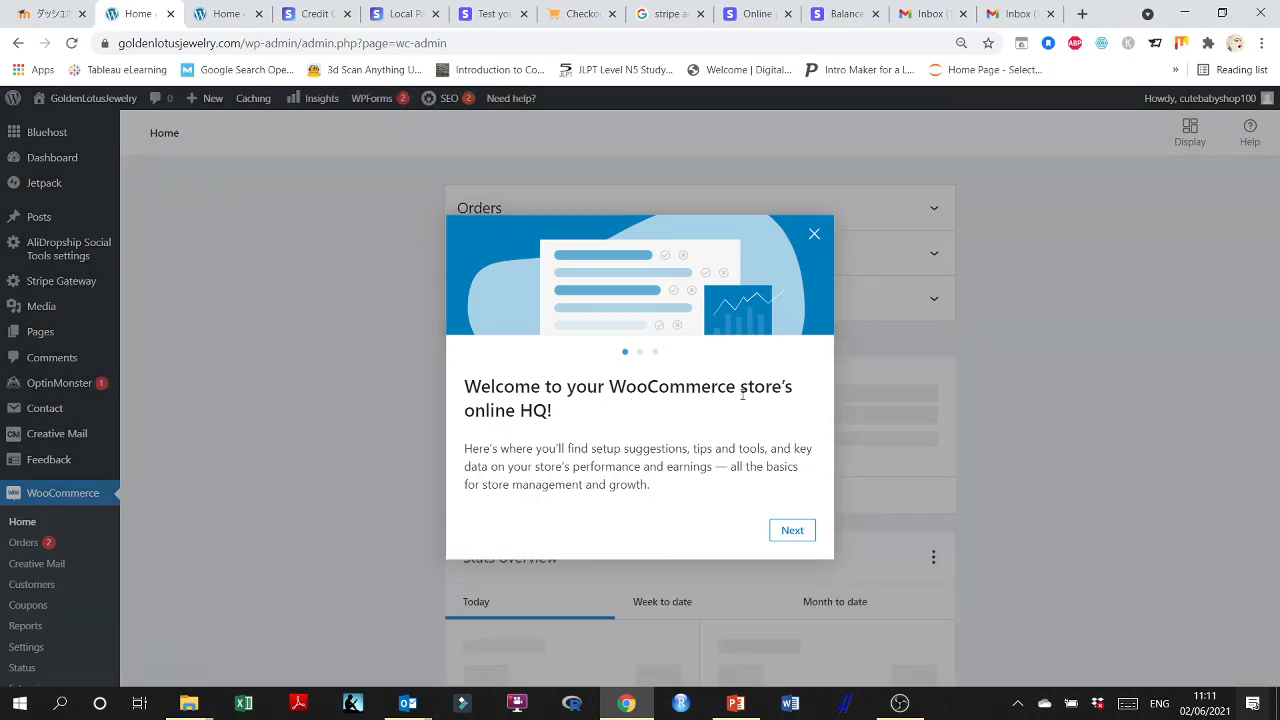
click(791, 533)
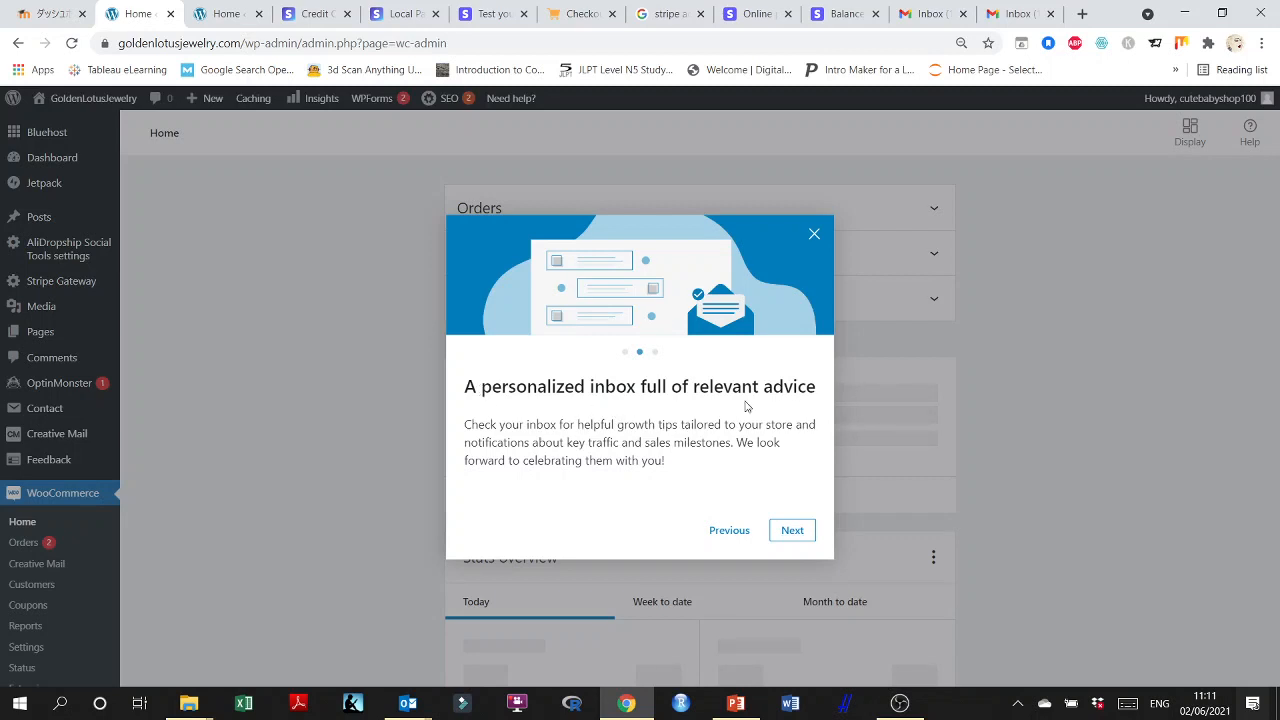
click(794, 532)
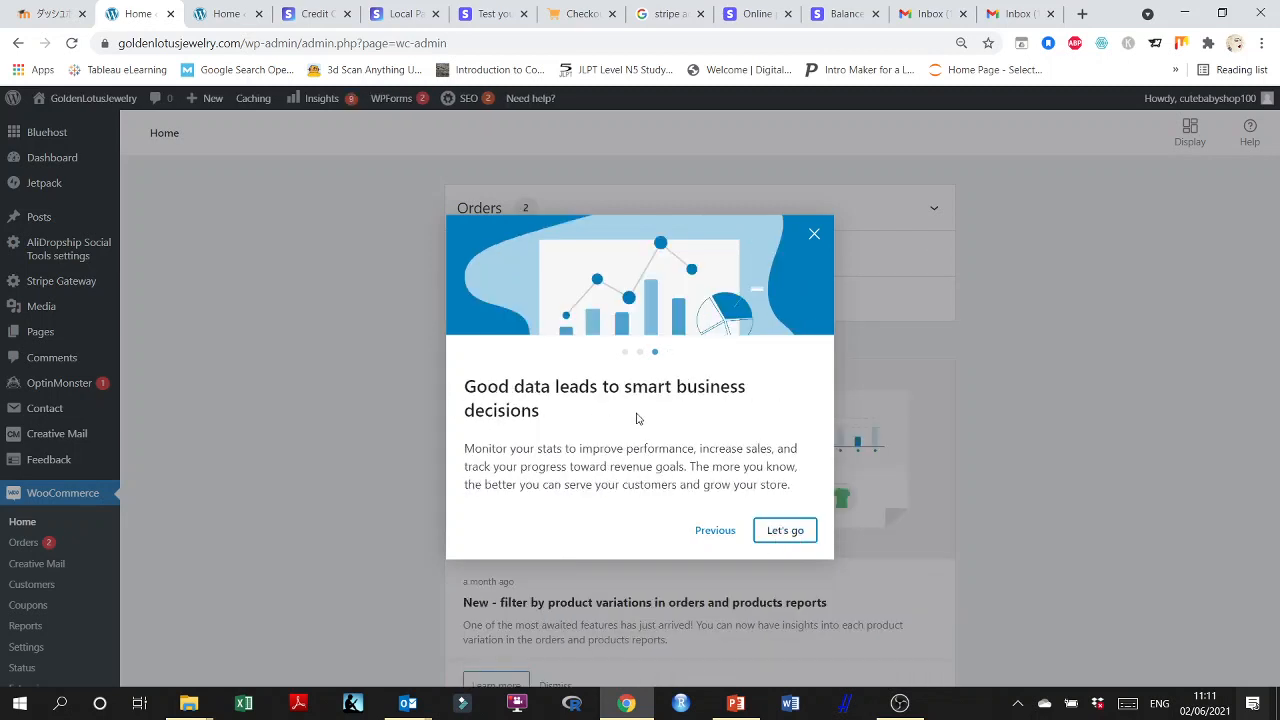
click(790, 532)
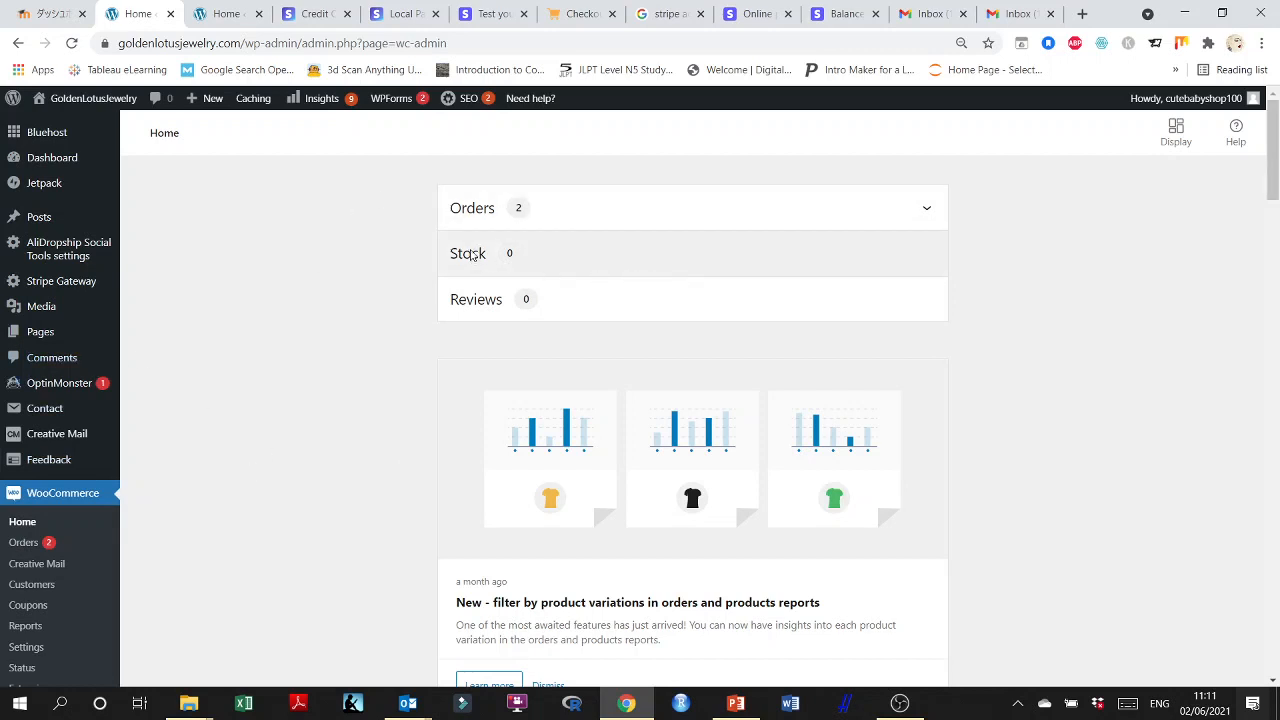
Expand the orders summary on the WooCommerce home page and open the full order management page in a new tab.
click(926, 210)
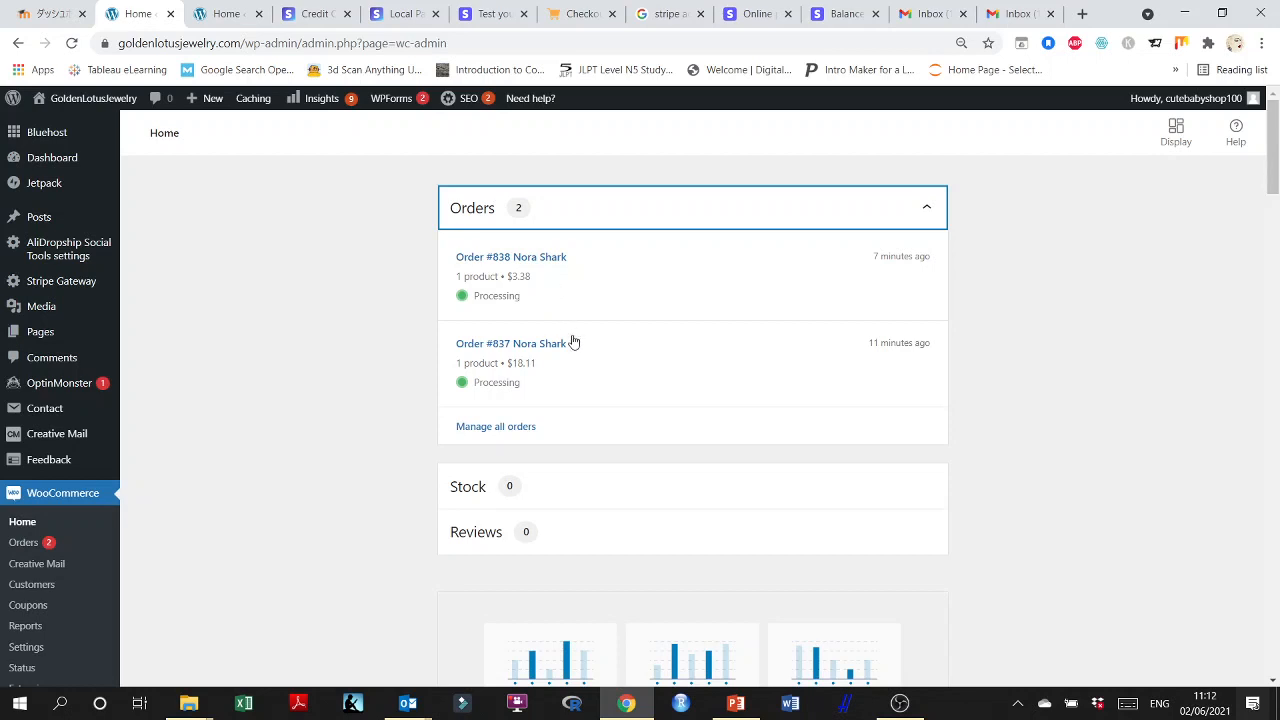
right_click(495, 427)
click(549, 511)
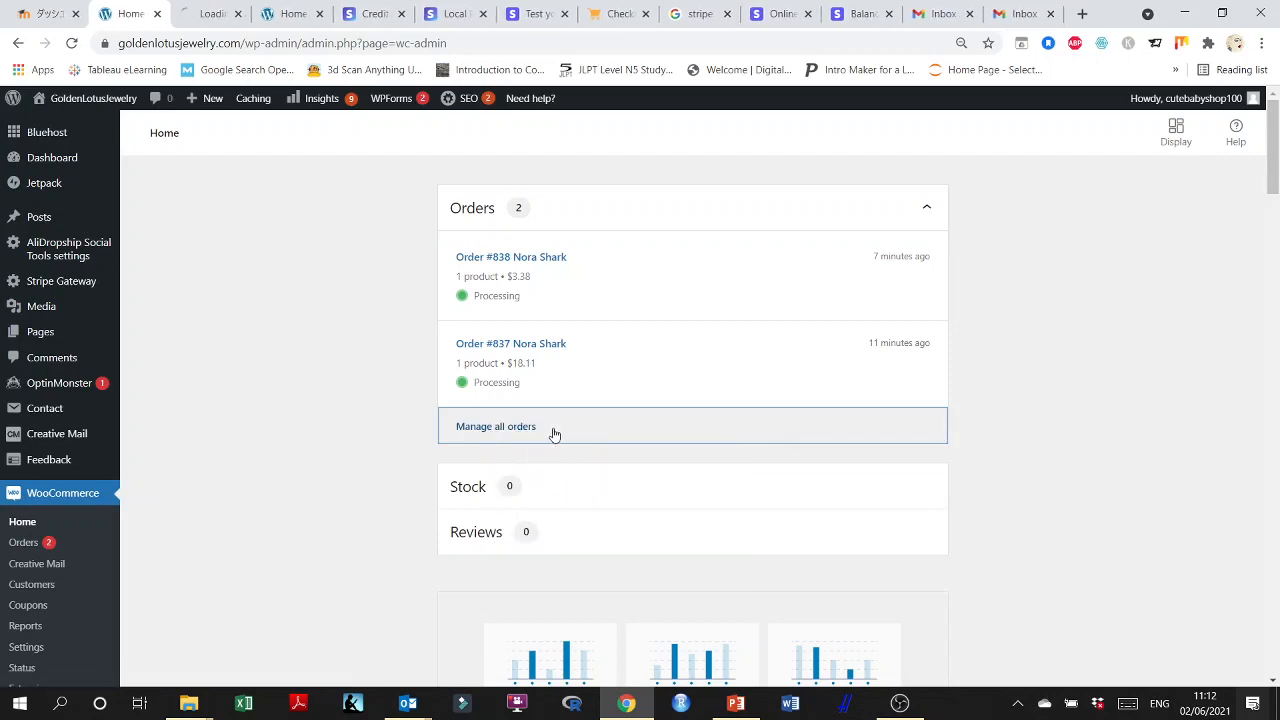
Look through the WooCommerce home page notices down to today's total sales and orders in the stats overview.
scroll(646, 425, down, 1)
scroll(646, 425, down, 5)
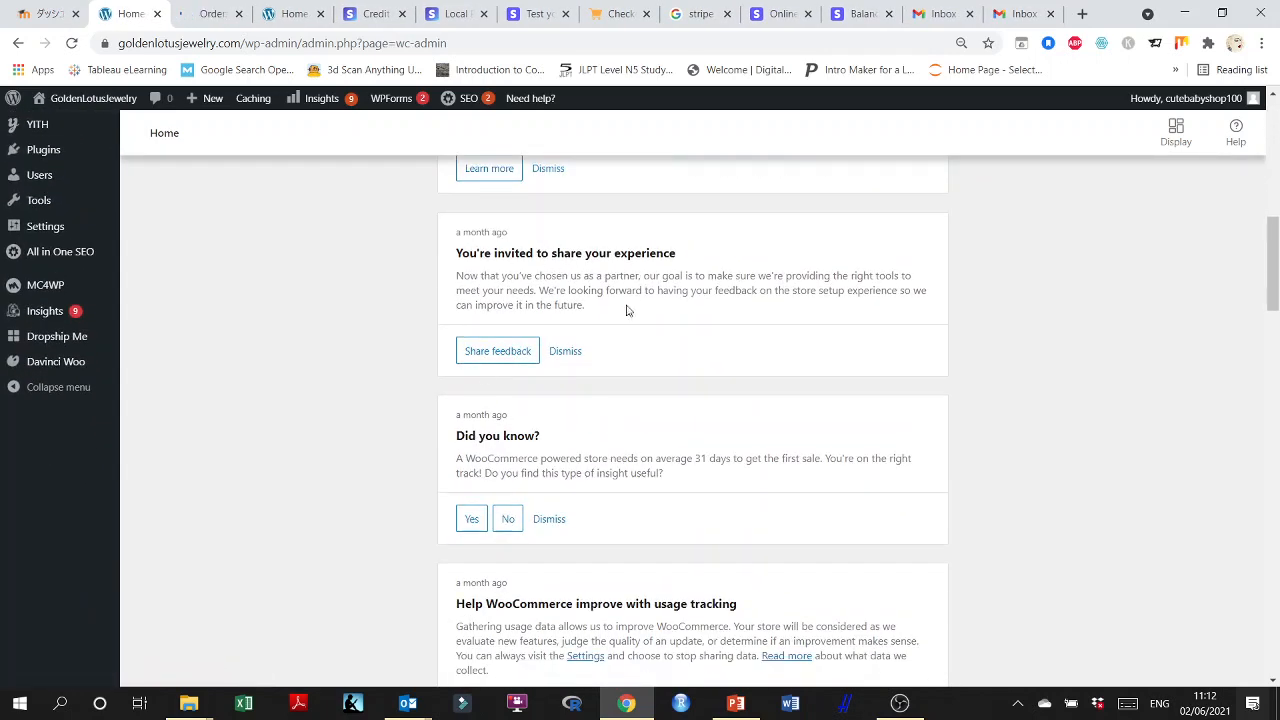
scroll(620, 324, down, 4)
scroll(620, 324, down, 4)
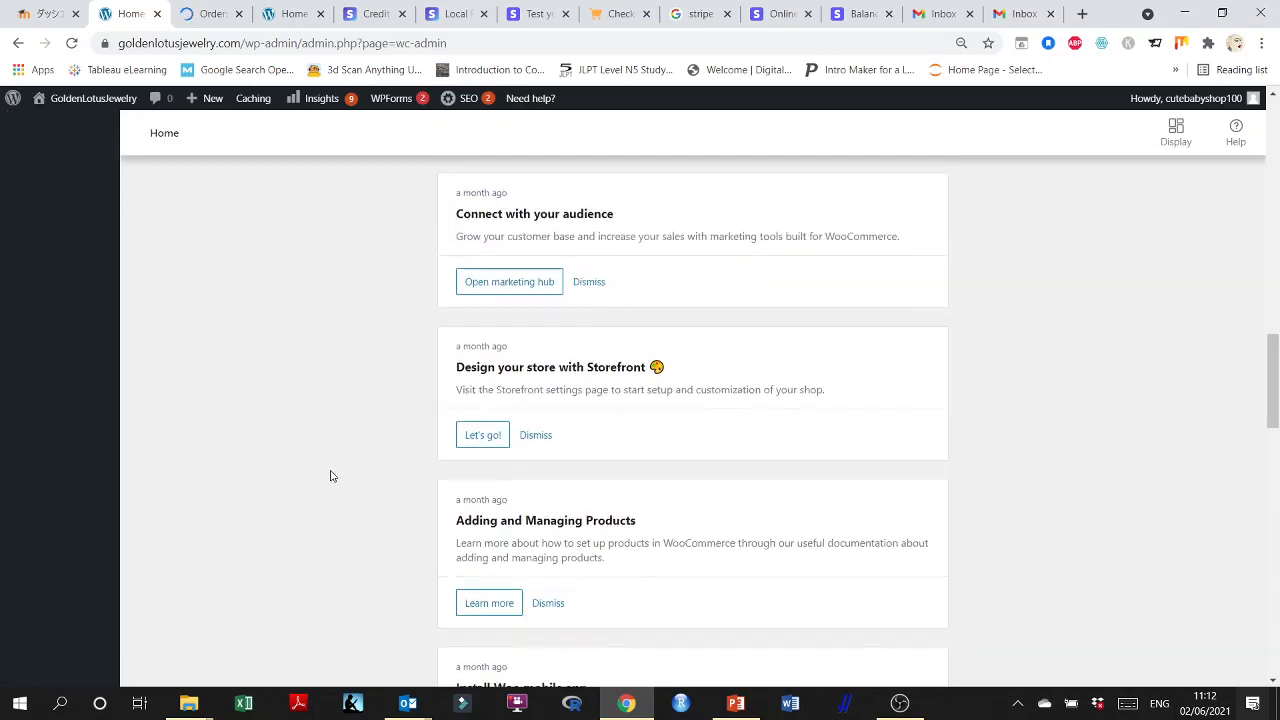
scroll(335, 478, down, 7)
scroll(336, 478, down, 5)
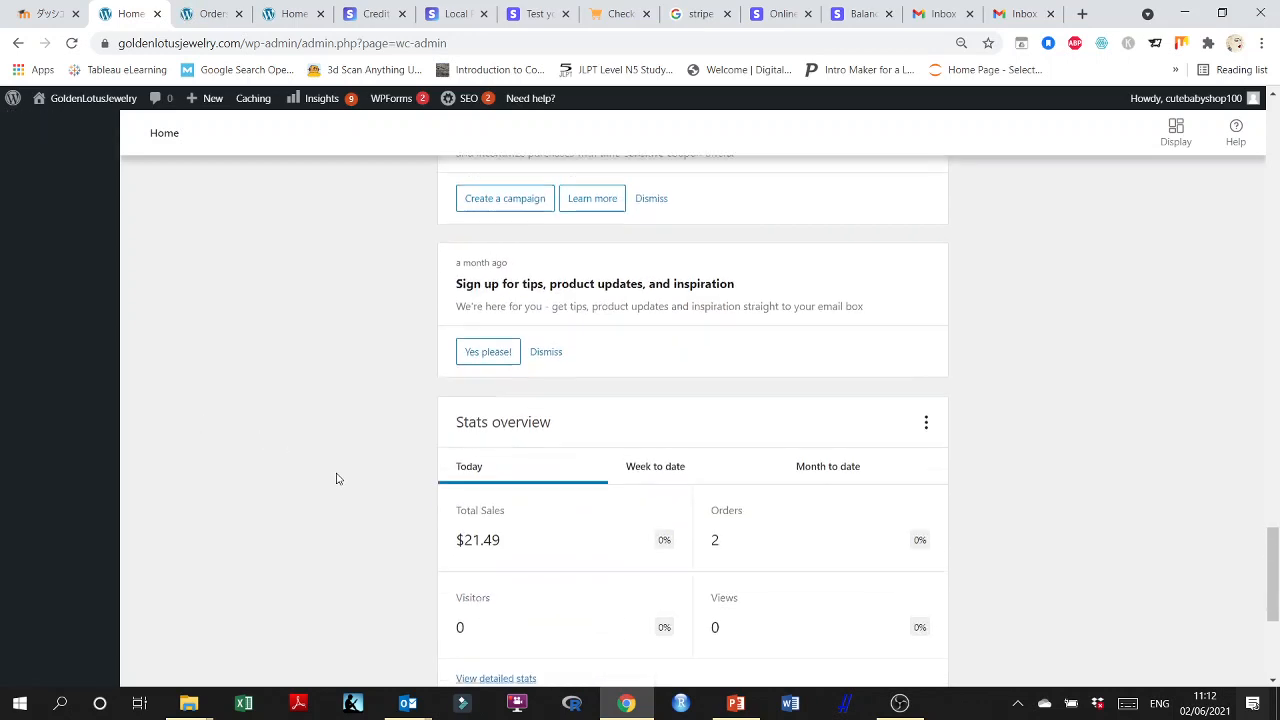
scroll(334, 477, up, 3)
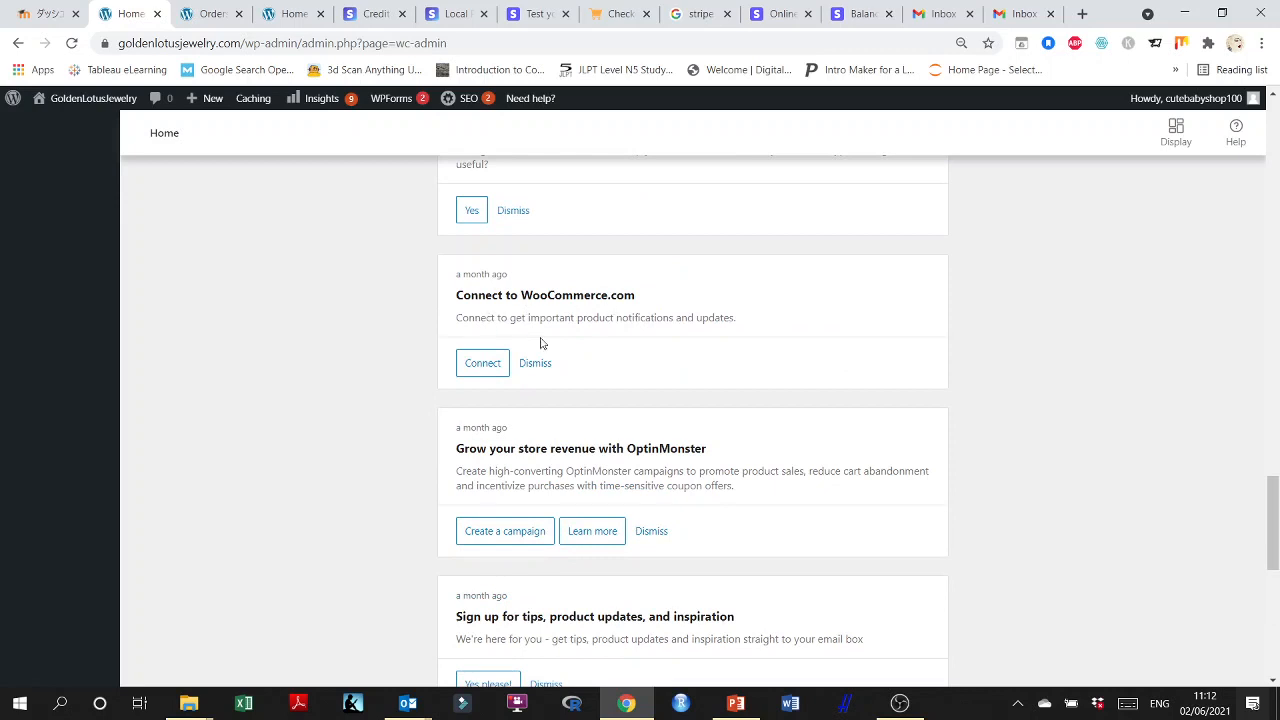
scroll(866, 437, down, 3)
scroll(766, 429, down, 2)
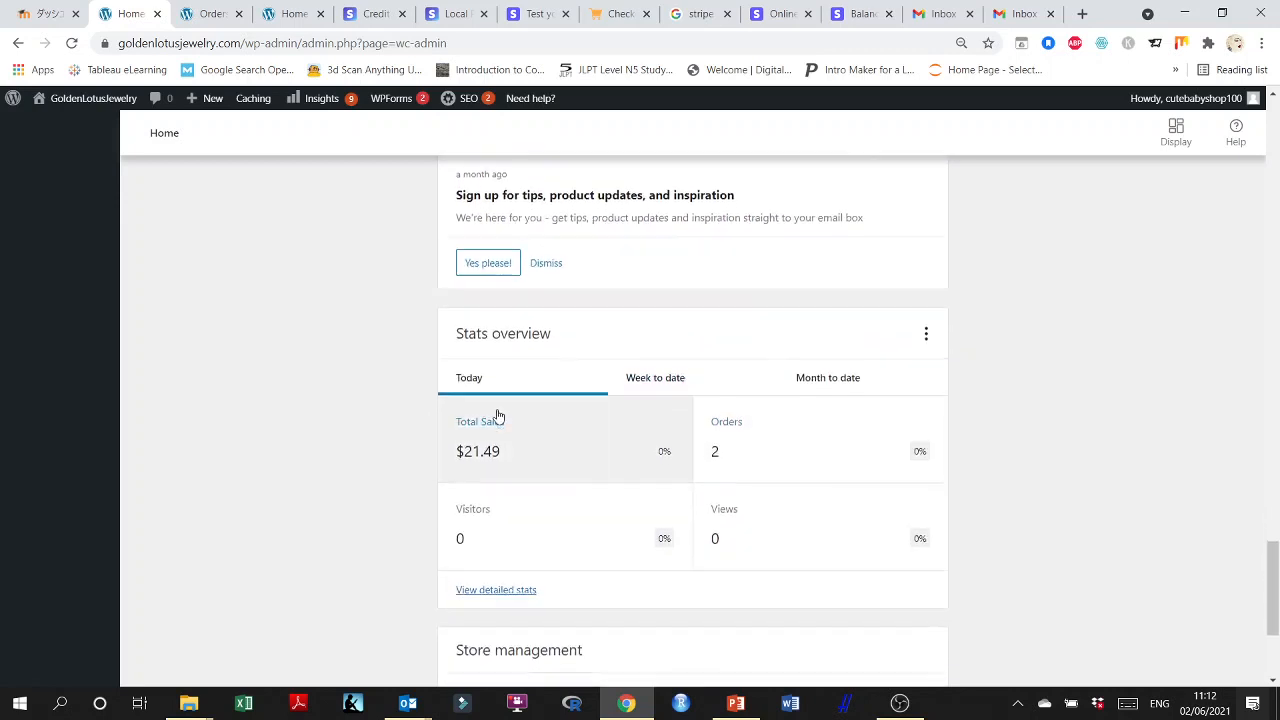
scroll(500, 400, down, 2)
scroll(506, 220, up, 1)
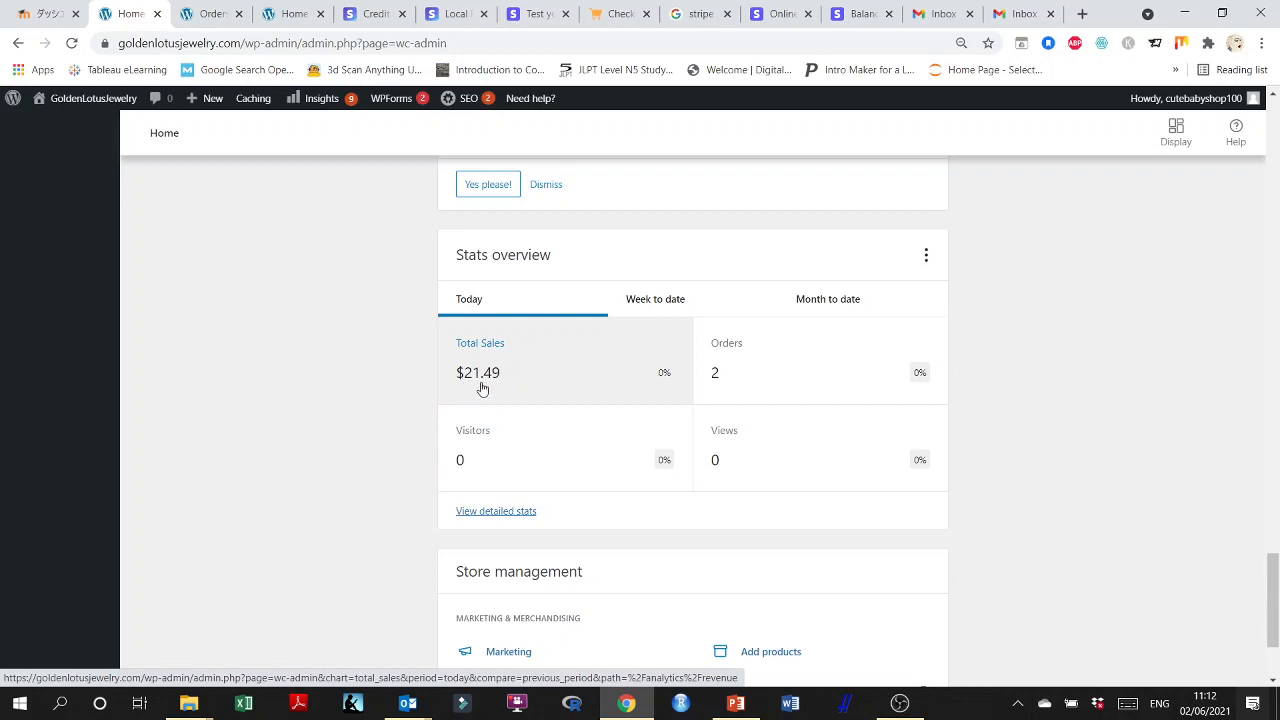
View the stats overview for week to date, month to date and today, and check the store management shortcuts.
click(667, 304)
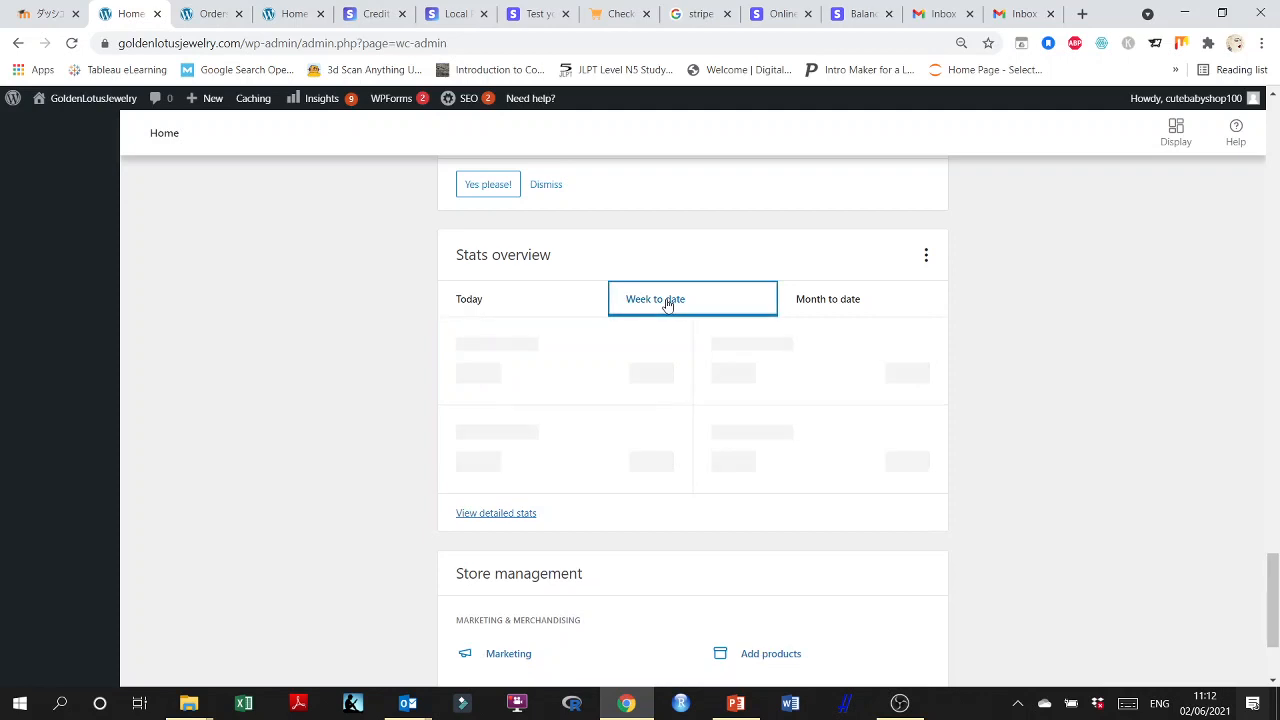
click(829, 303)
click(460, 302)
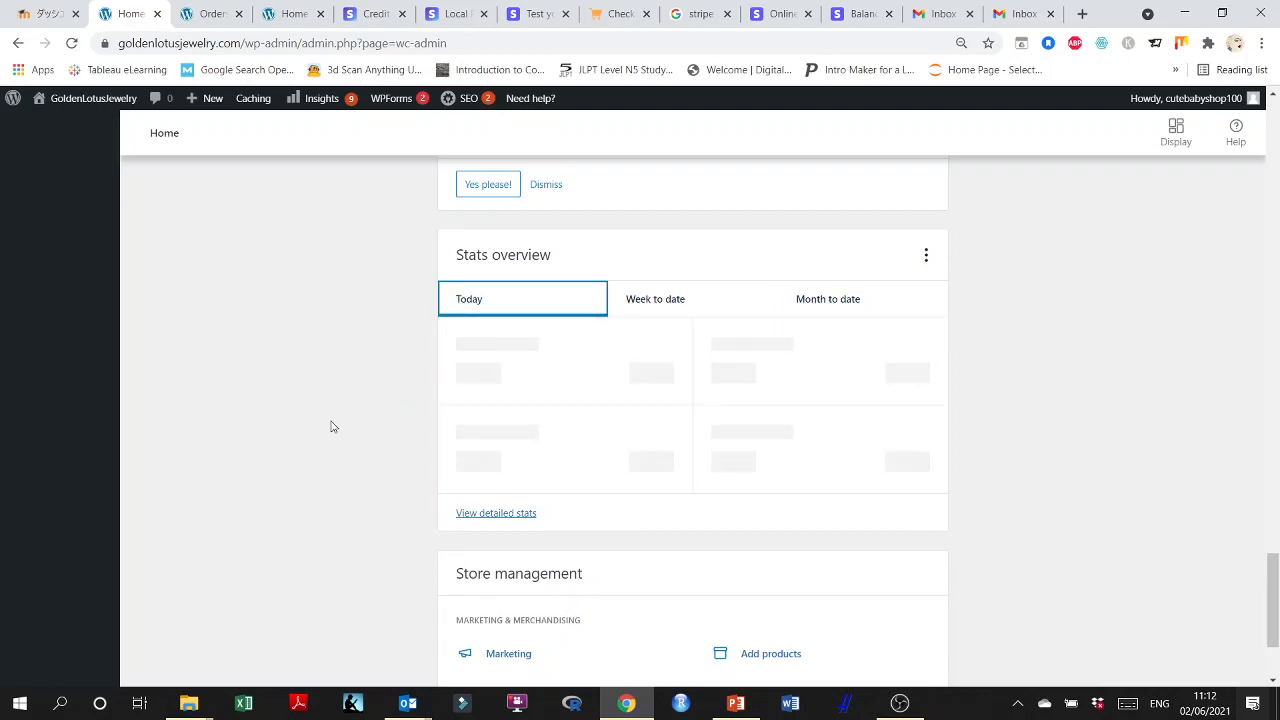
scroll(340, 425, down, 2)
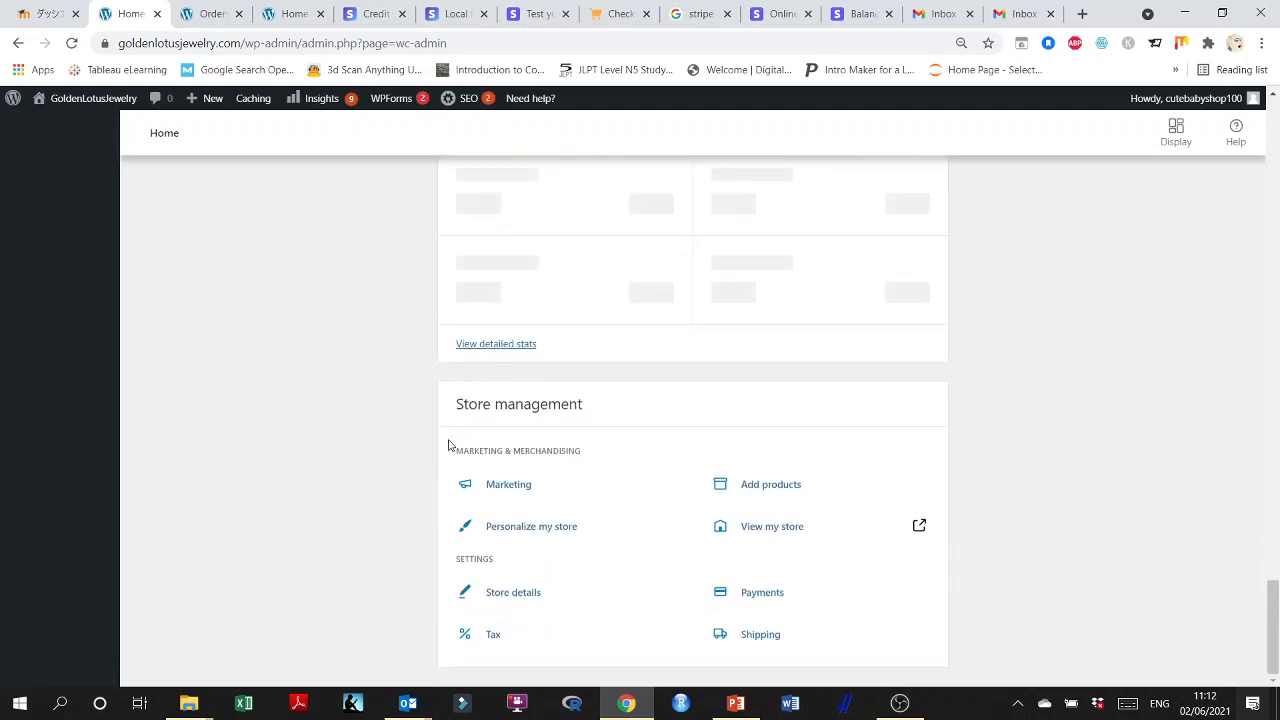
scroll(359, 529, up, 5)
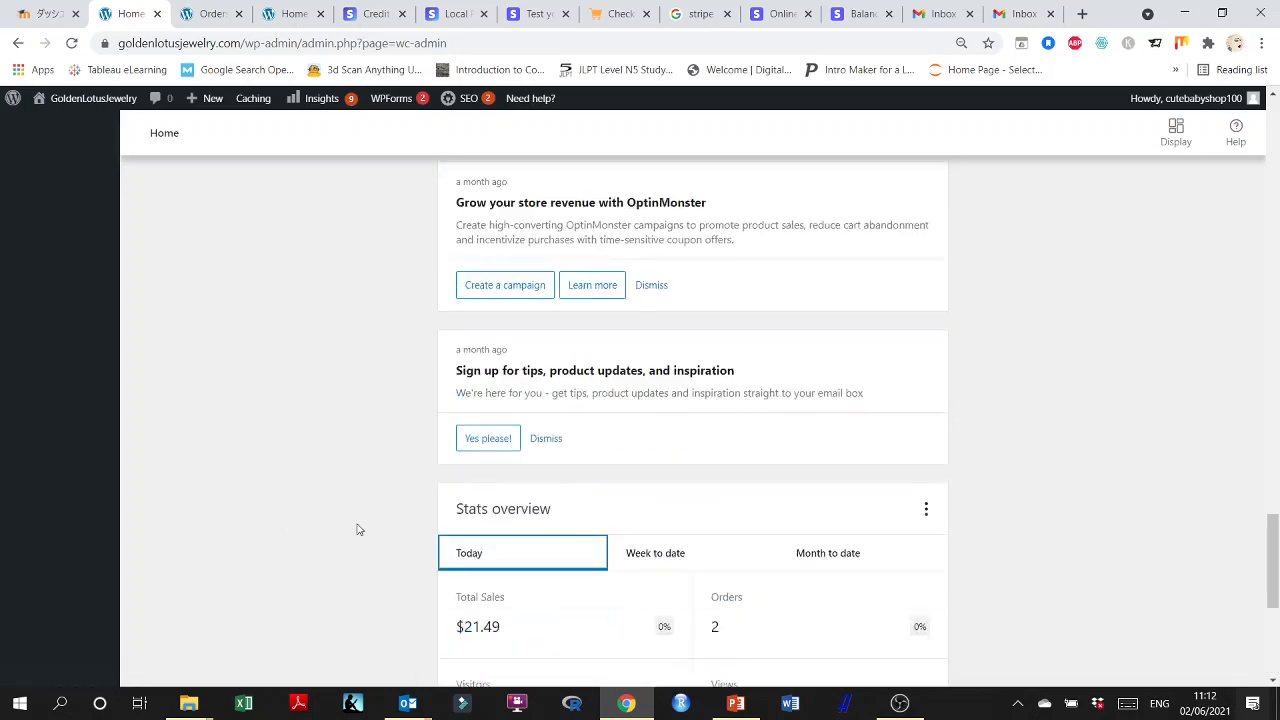
scroll(359, 529, up, 15)
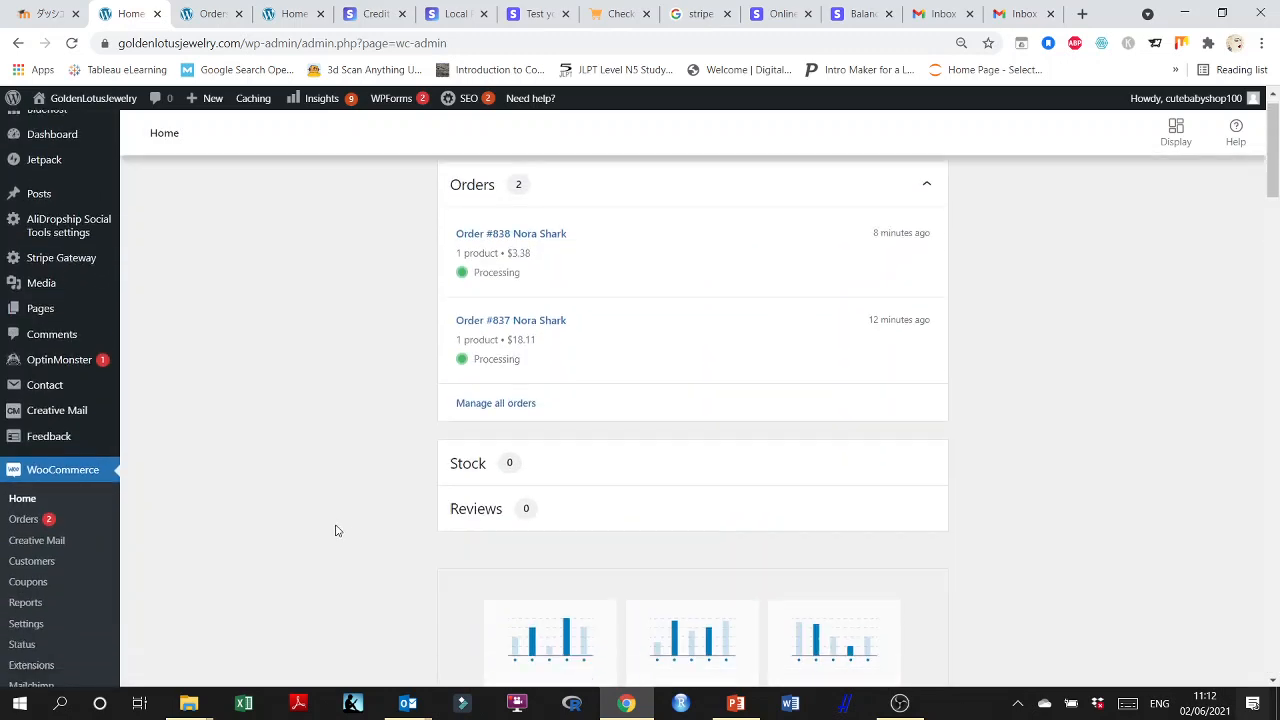
Open the WooCommerce orders list and check the date, total, status and payment notes of both test orders.
scroll(336, 530, down, 1)
click(46, 460)
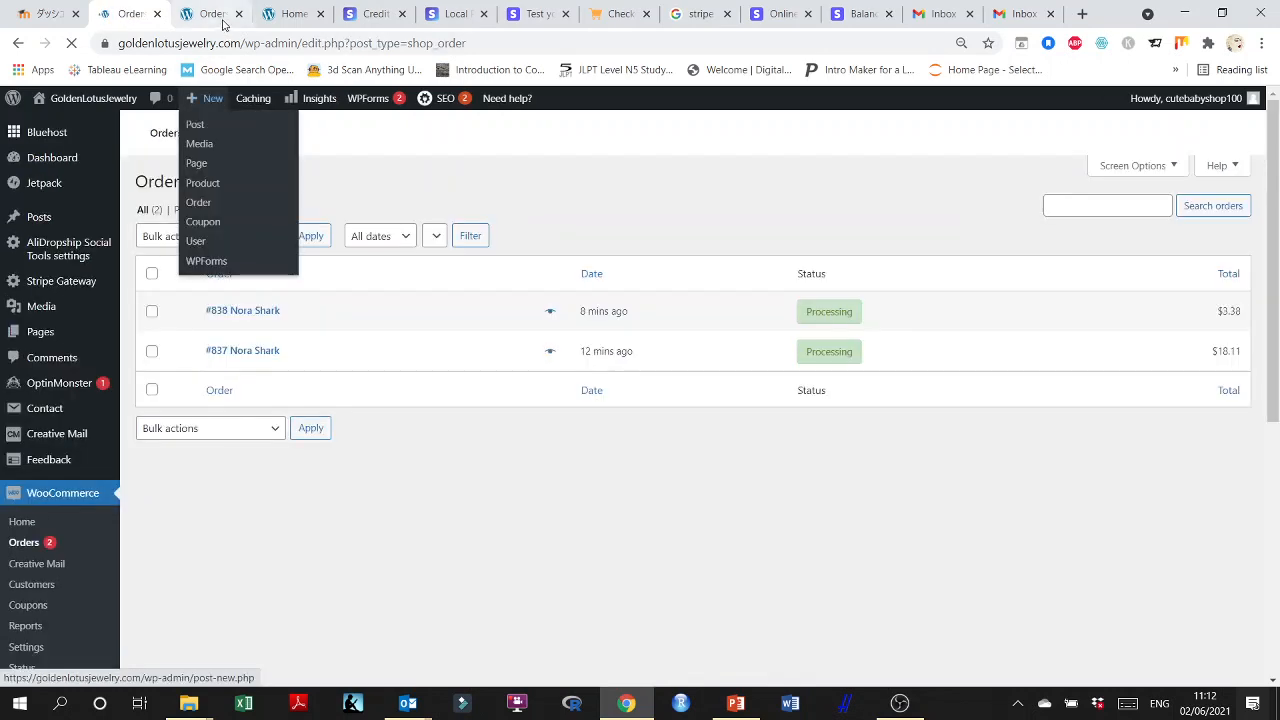
click(221, 18)
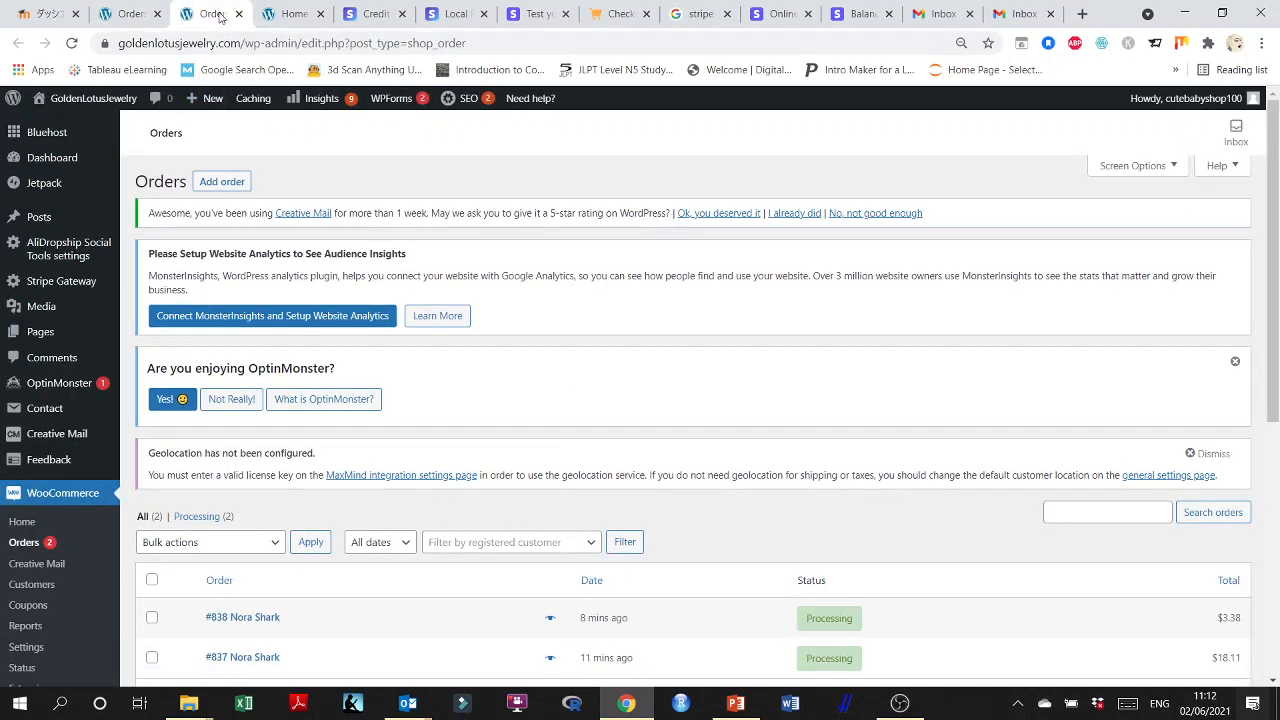
scroll(363, 337, down, 3)
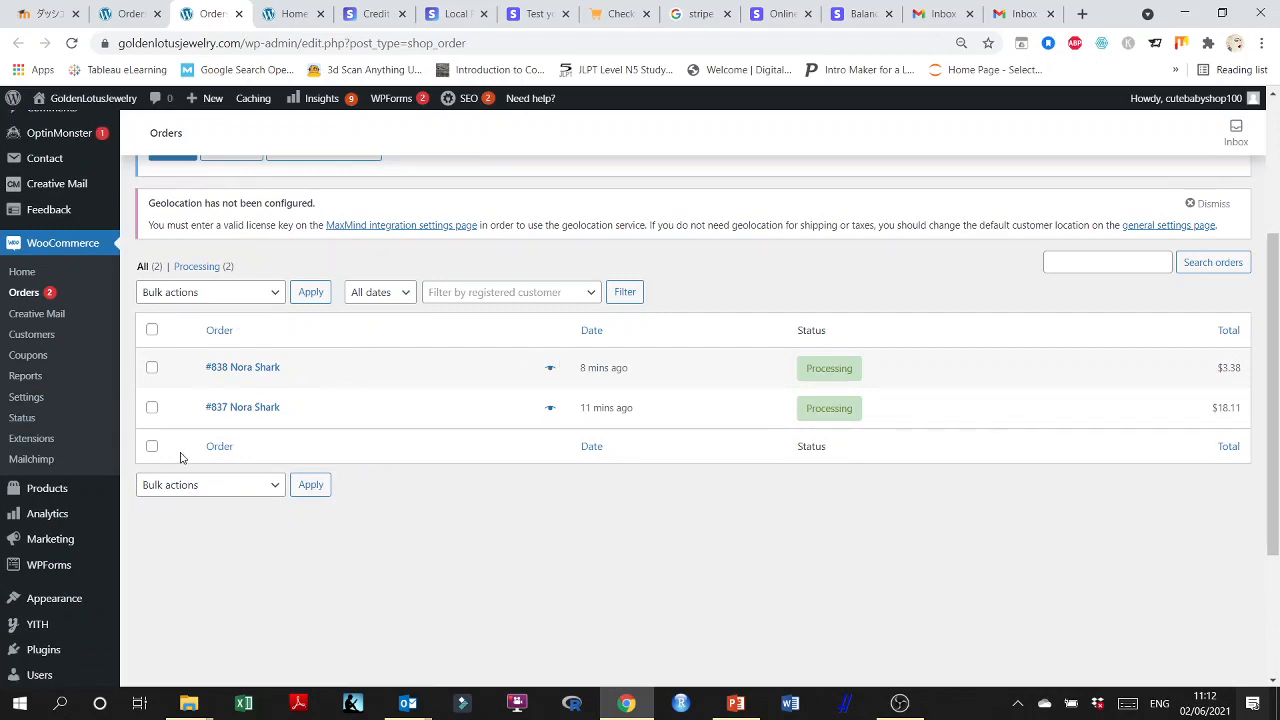
click(119, 9)
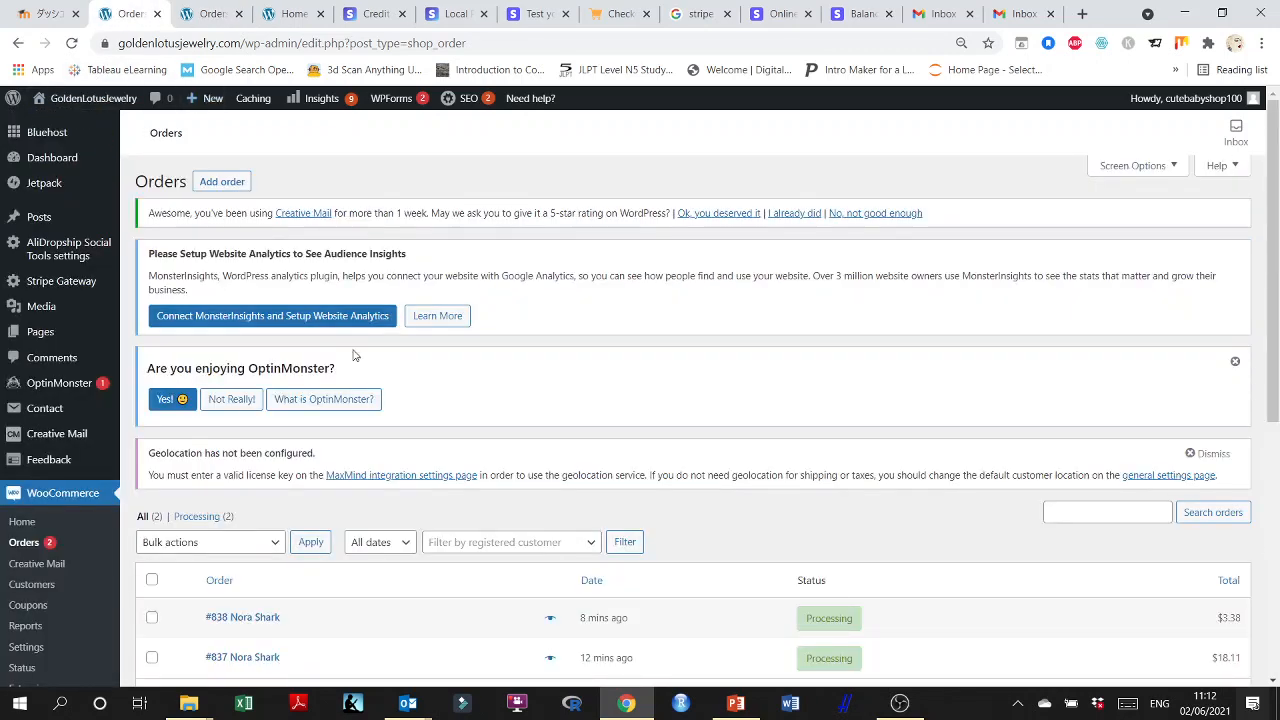
scroll(353, 355, down, 4)
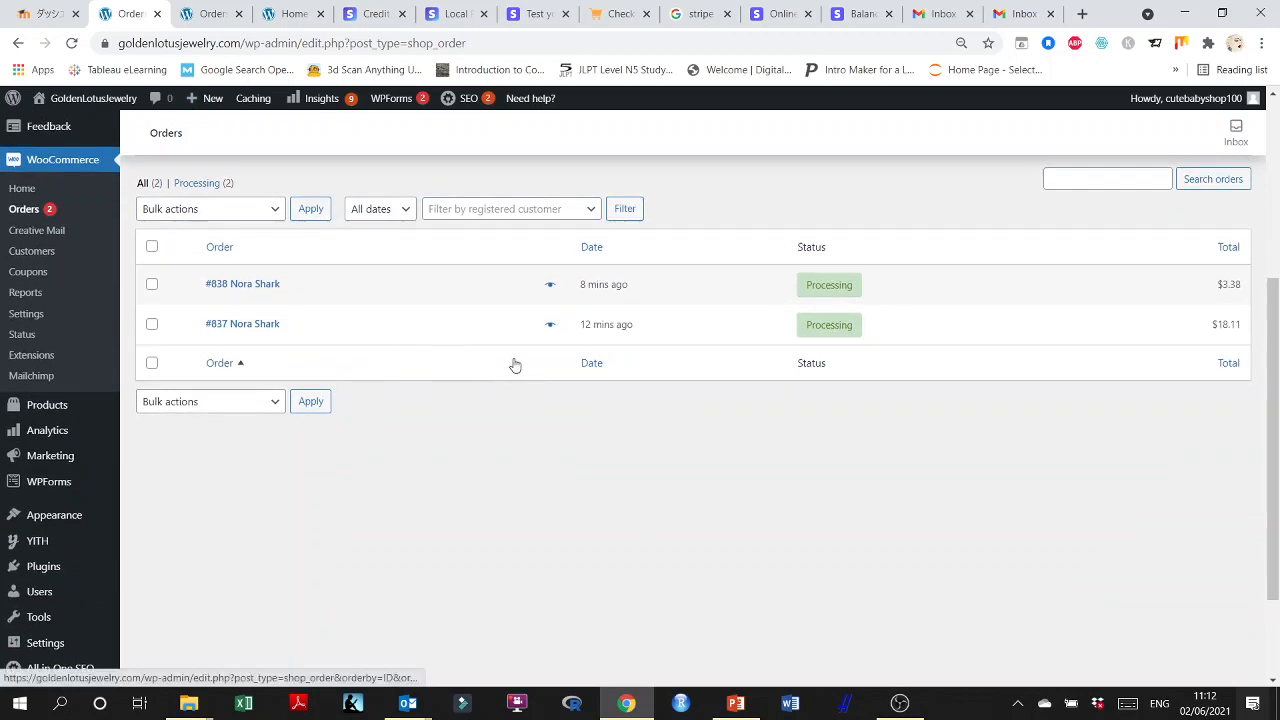
scroll(515, 365, up, 1)
mouse_move(845, 383)
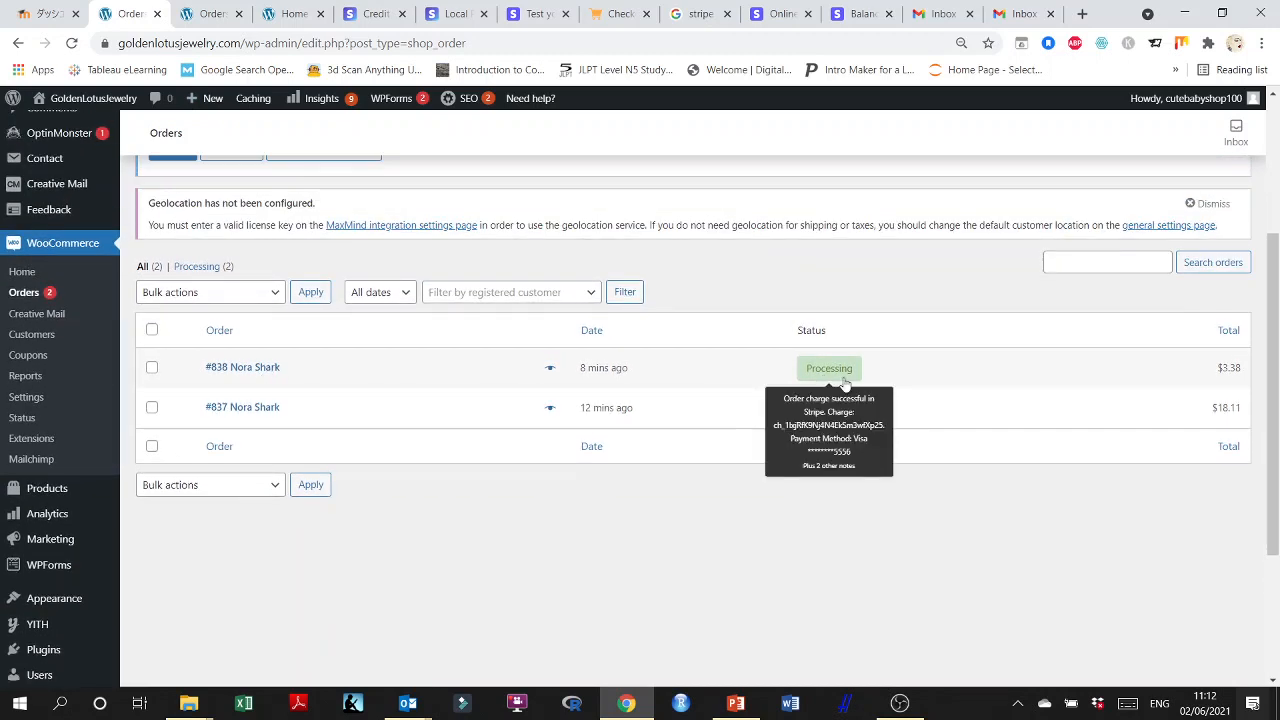
mouse_move(836, 421)
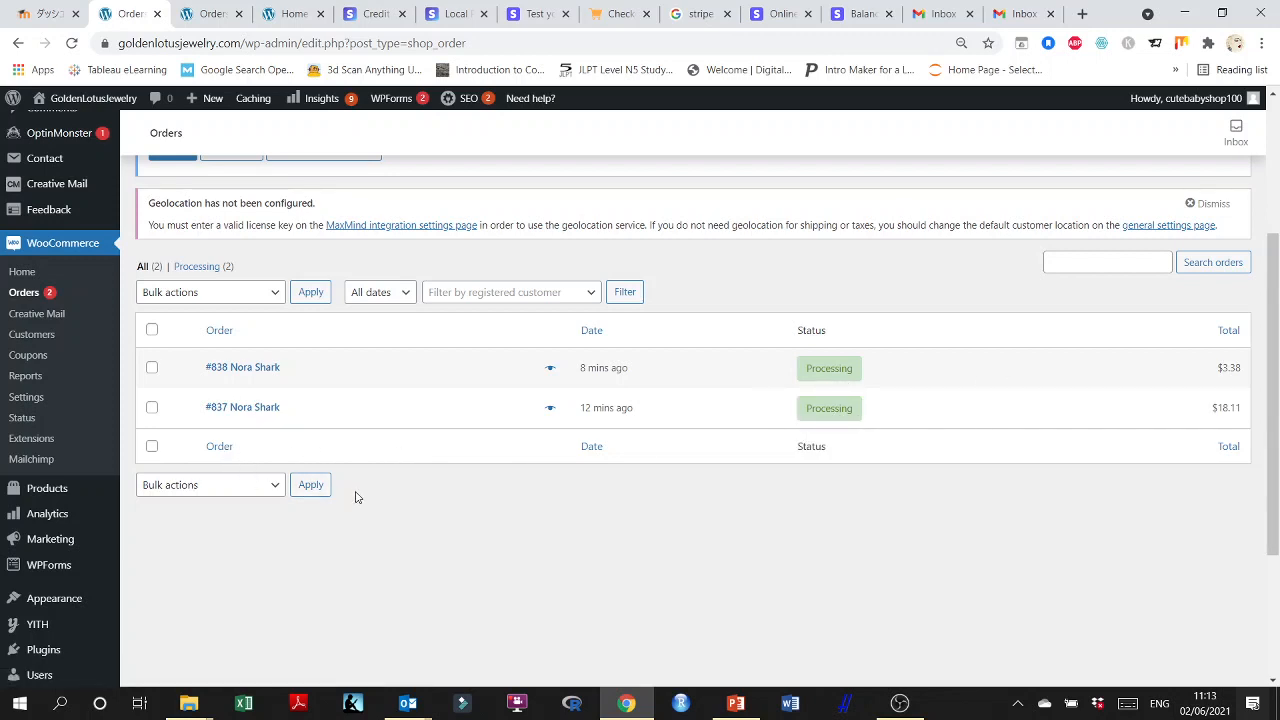
Select both test orders and examine the bulk actions available for changing their status, without applying any.
click(151, 368)
click(151, 407)
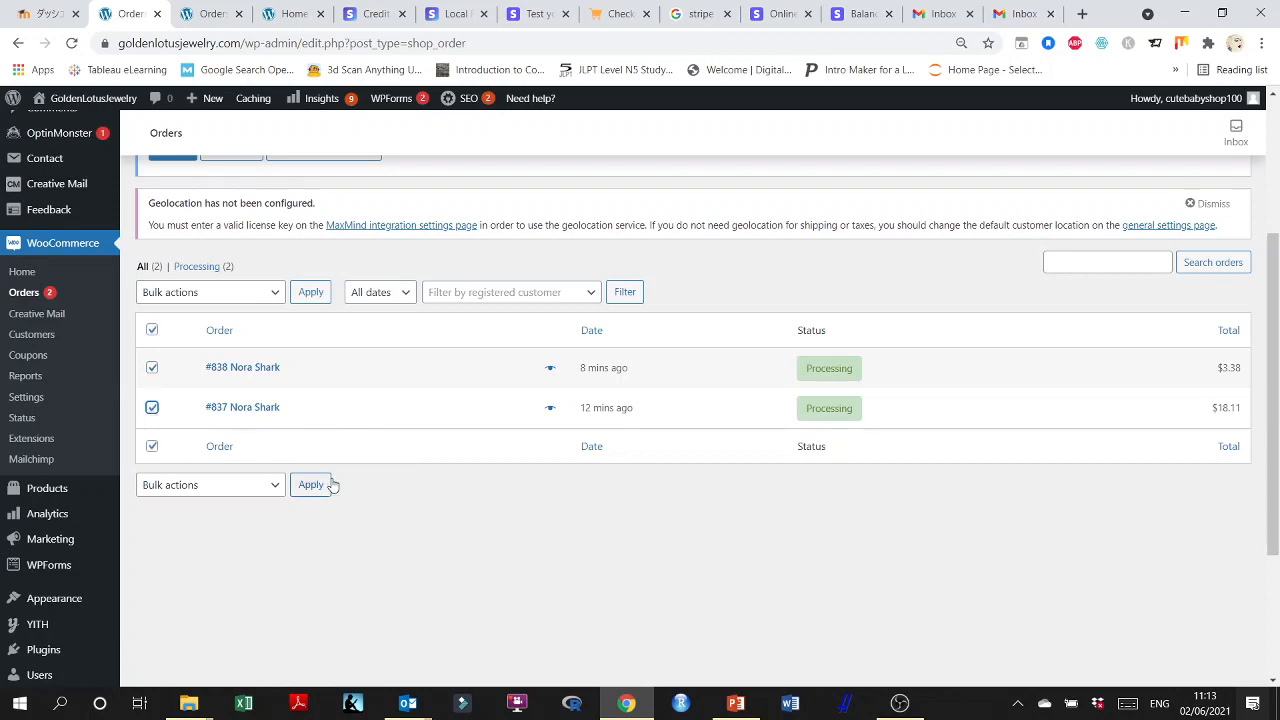
click(275, 293)
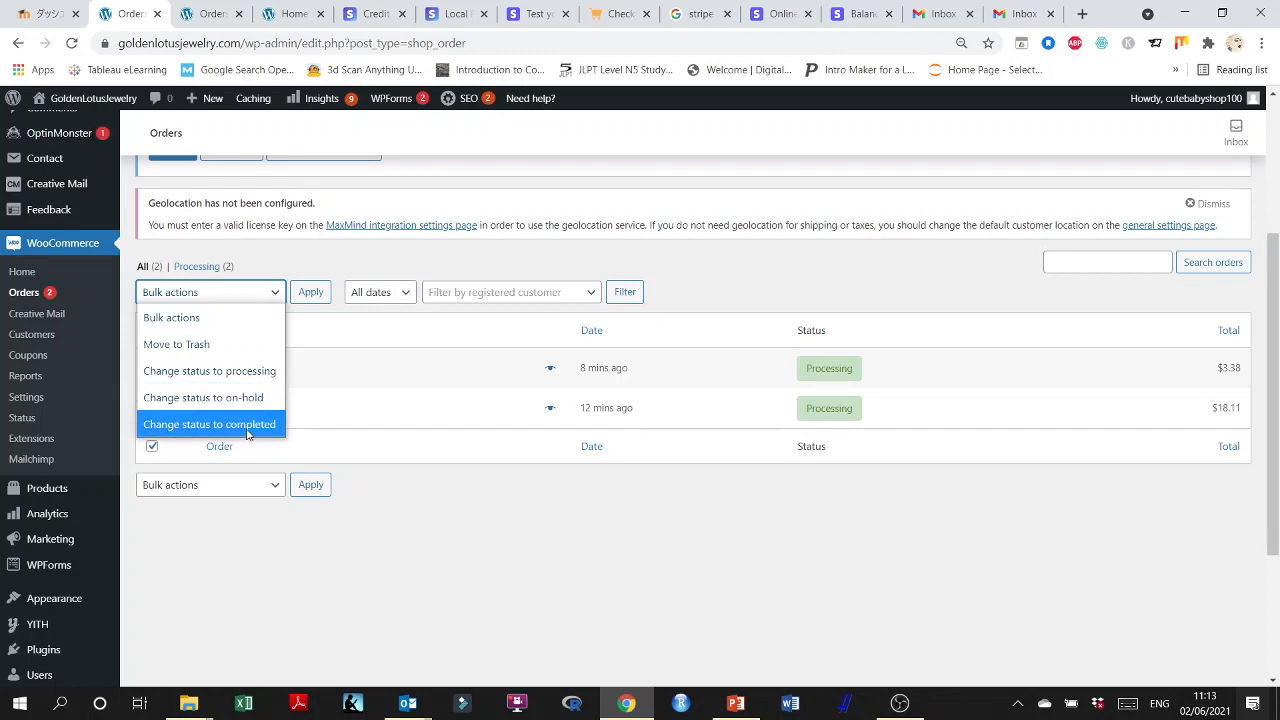
click(576, 547)
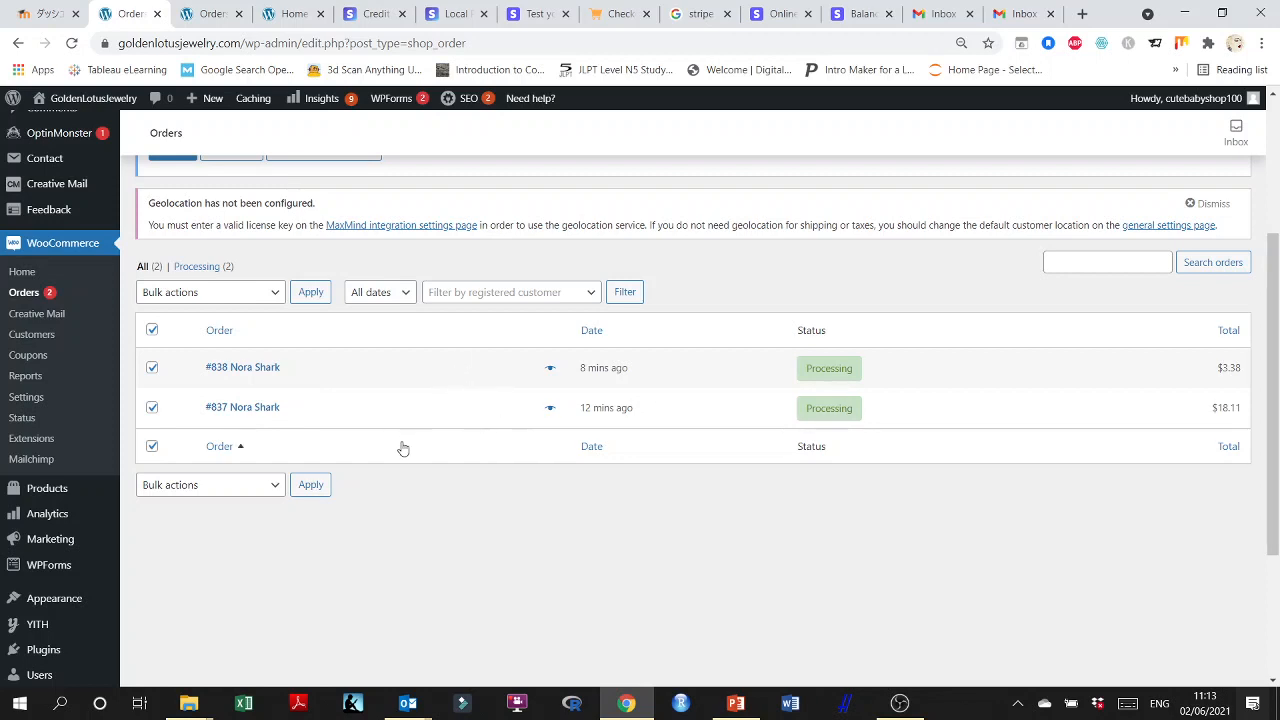
scroll(400, 448, up, 1)
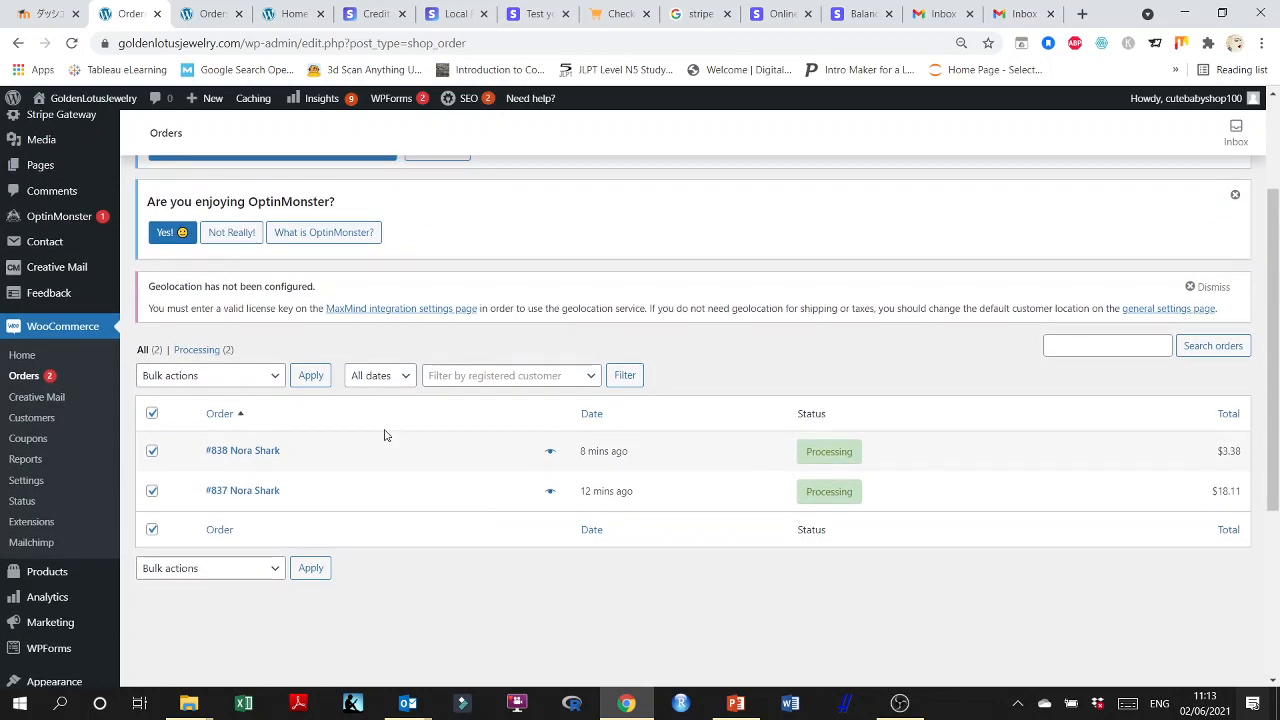
scroll(385, 435, up, 2)
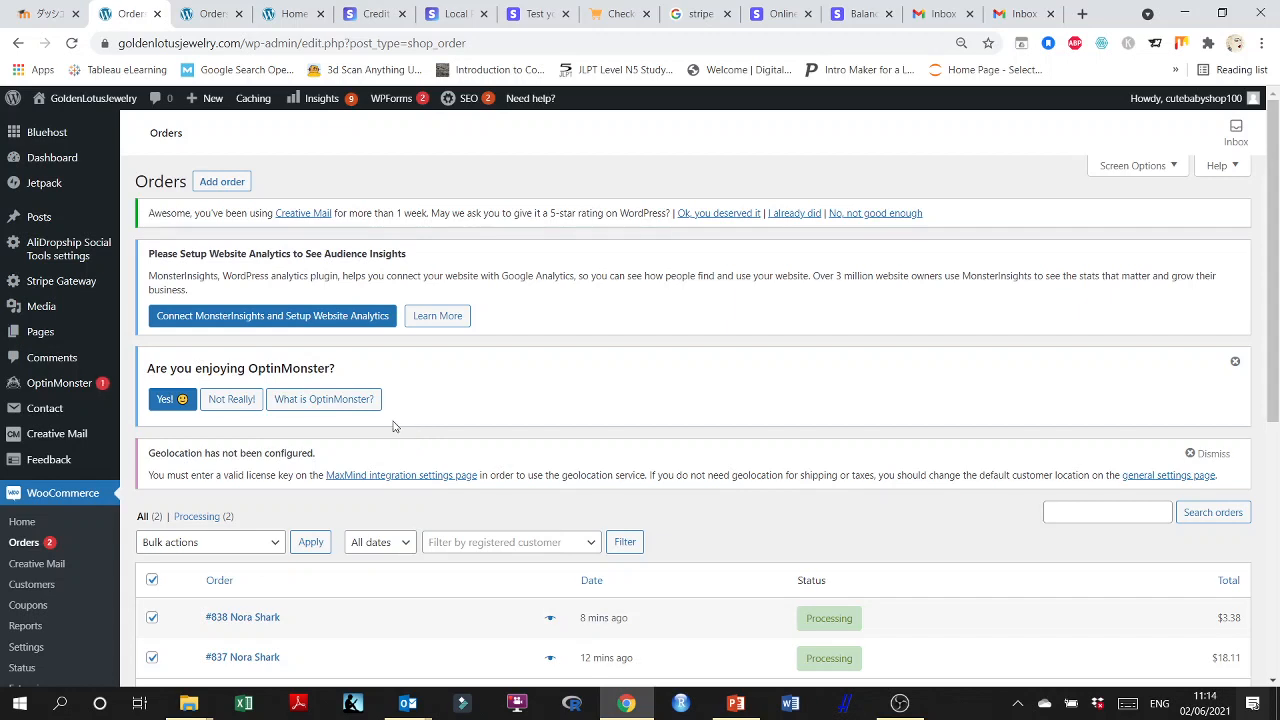
scroll(400, 427, down, 1)
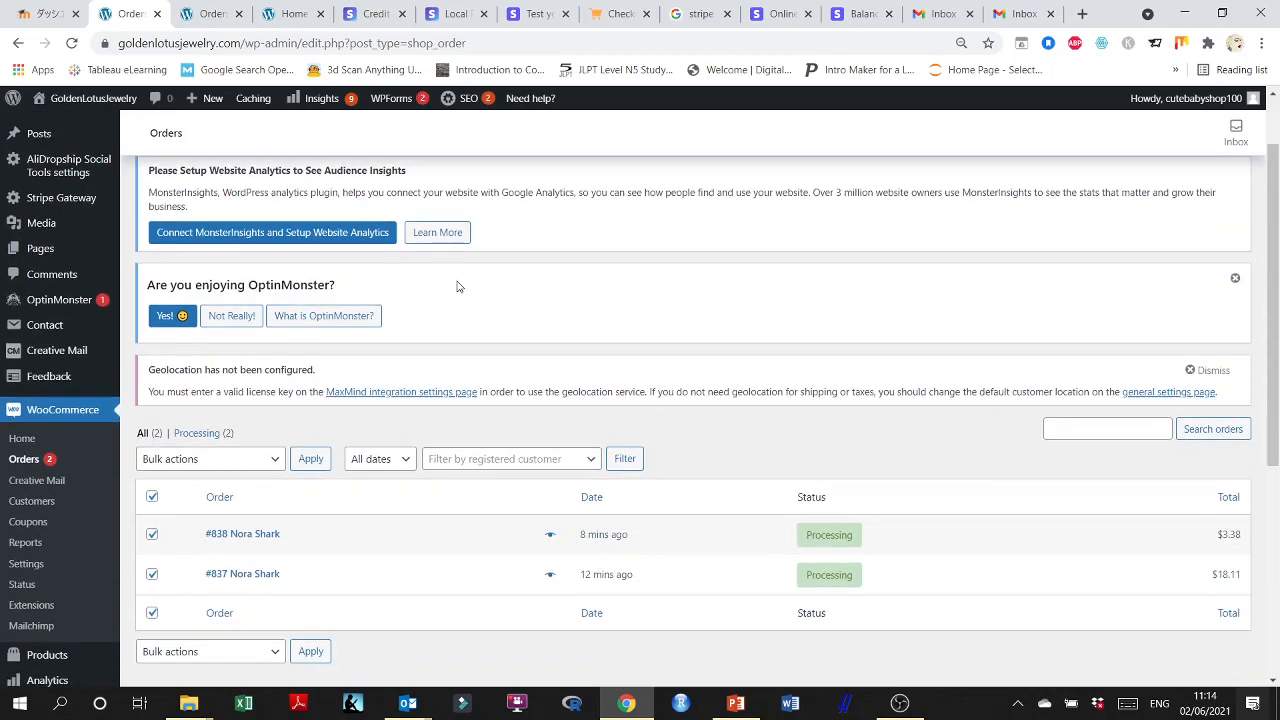
scroll(451, 383, down, 2)
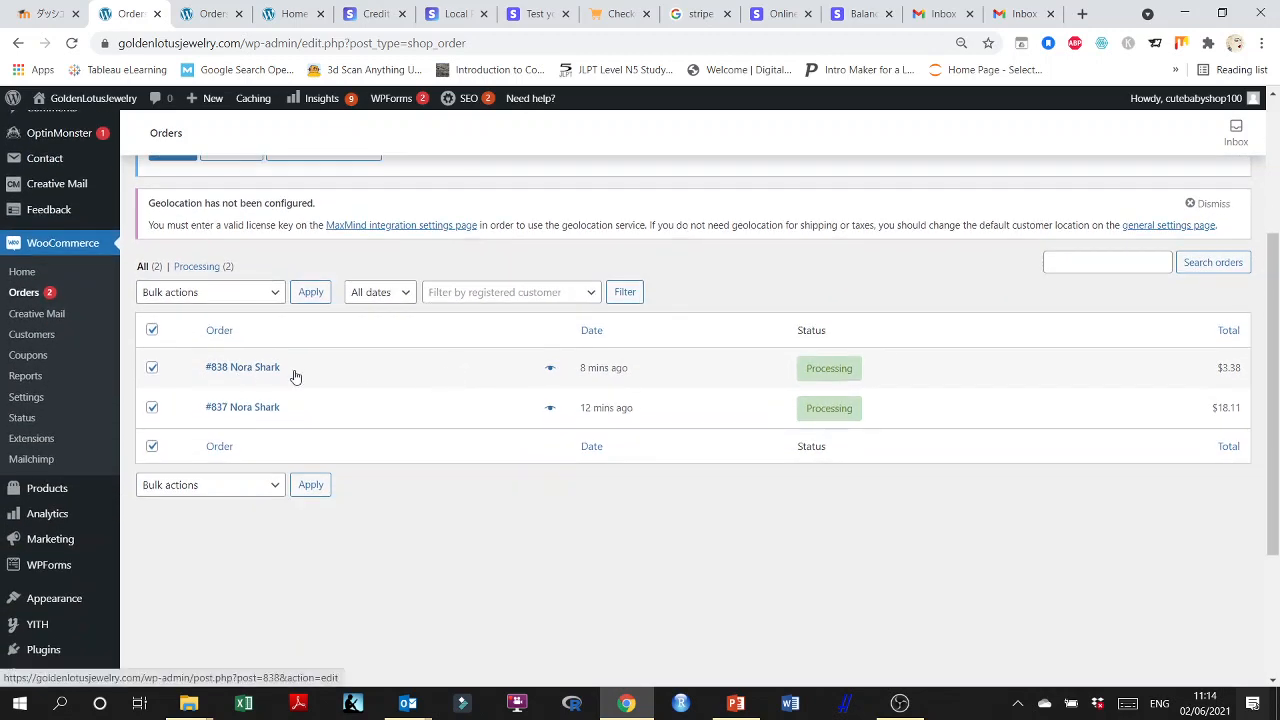
Open the newest test order and review its billing details, purchased item, order notes, refund option and custom fields.
click(257, 368)
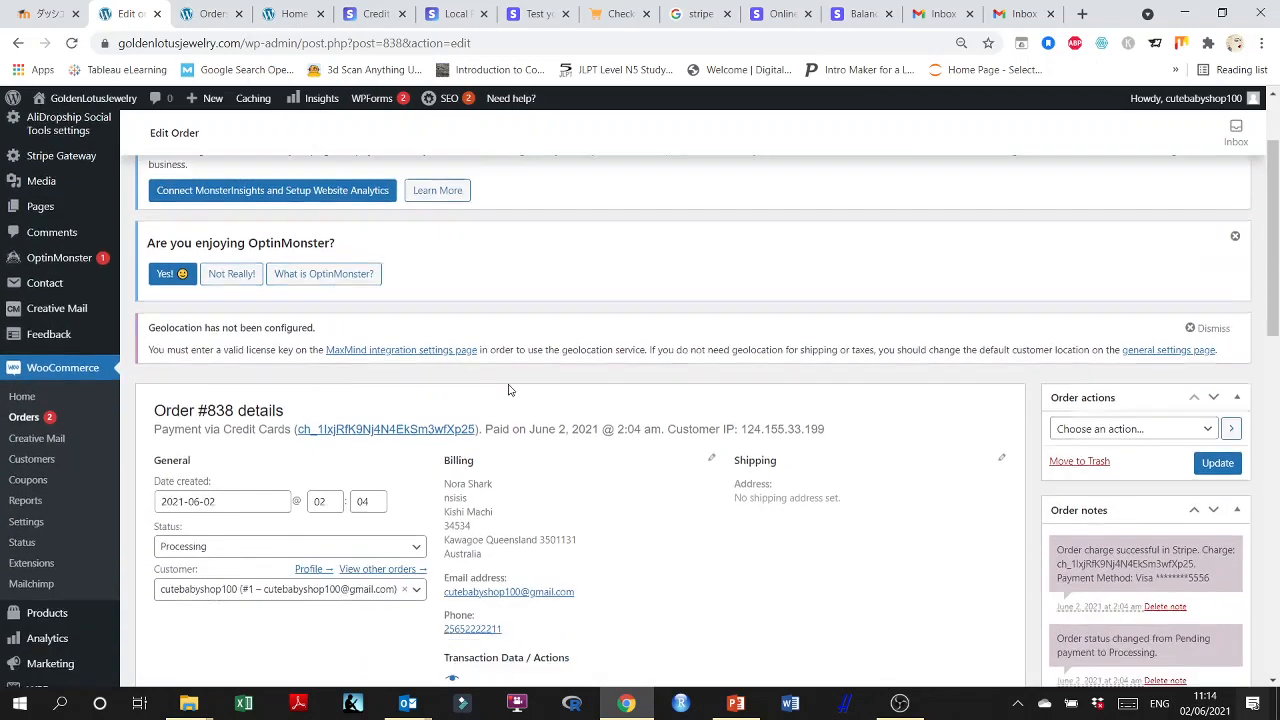
scroll(300, 320, down, 3)
scroll(430, 335, down, 3)
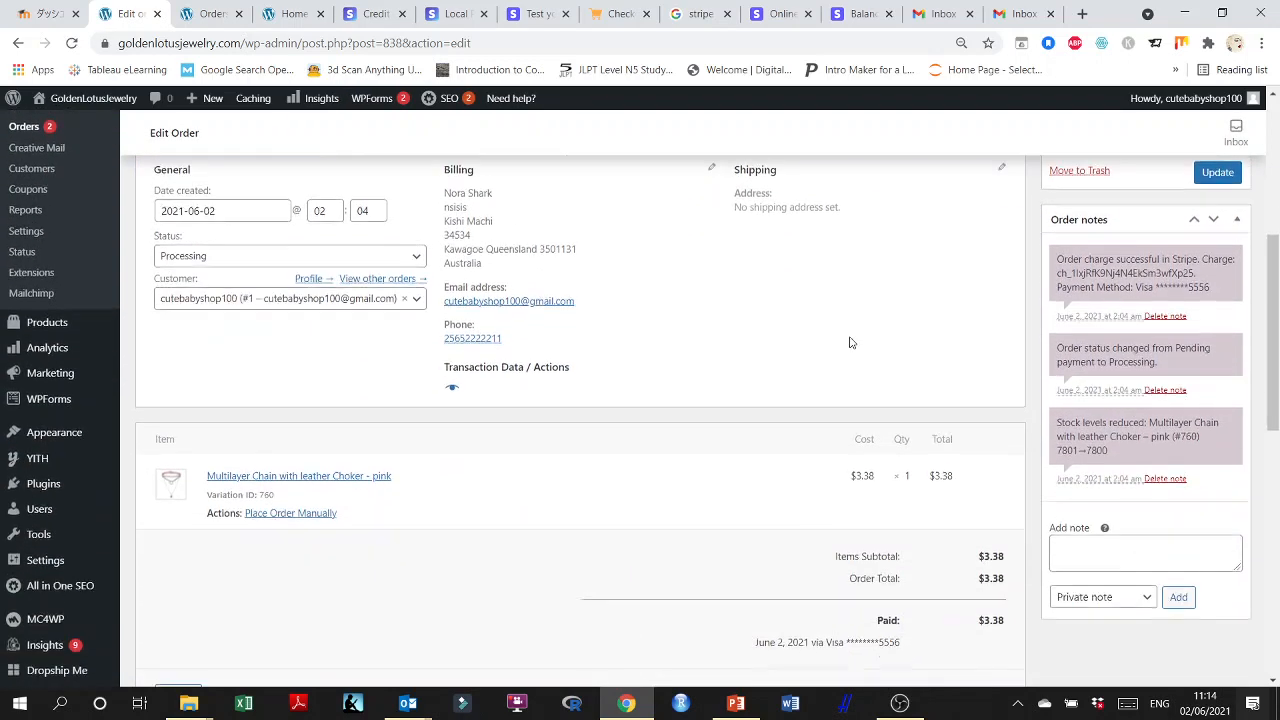
scroll(300, 329, down, 3)
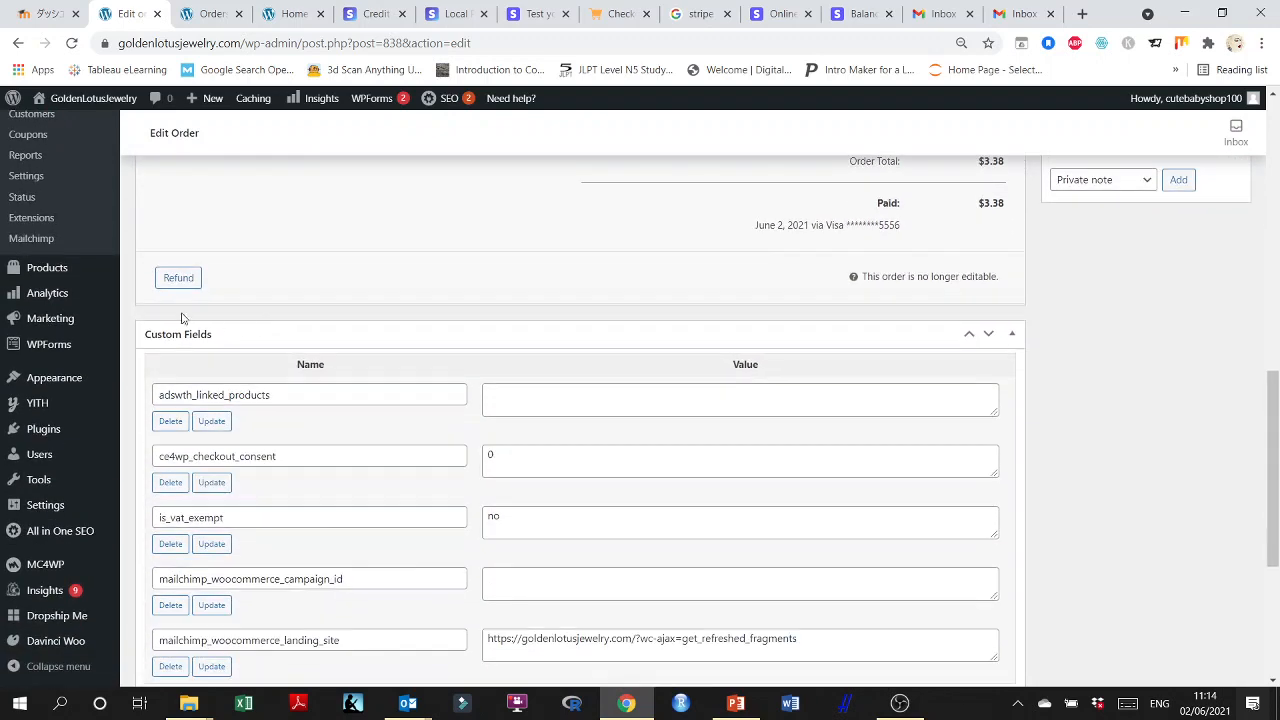
Refund 3.38 on the newest test order through Stripe Credit Cards, leaving the refund reason empty.
scroll(470, 285, up, 1)
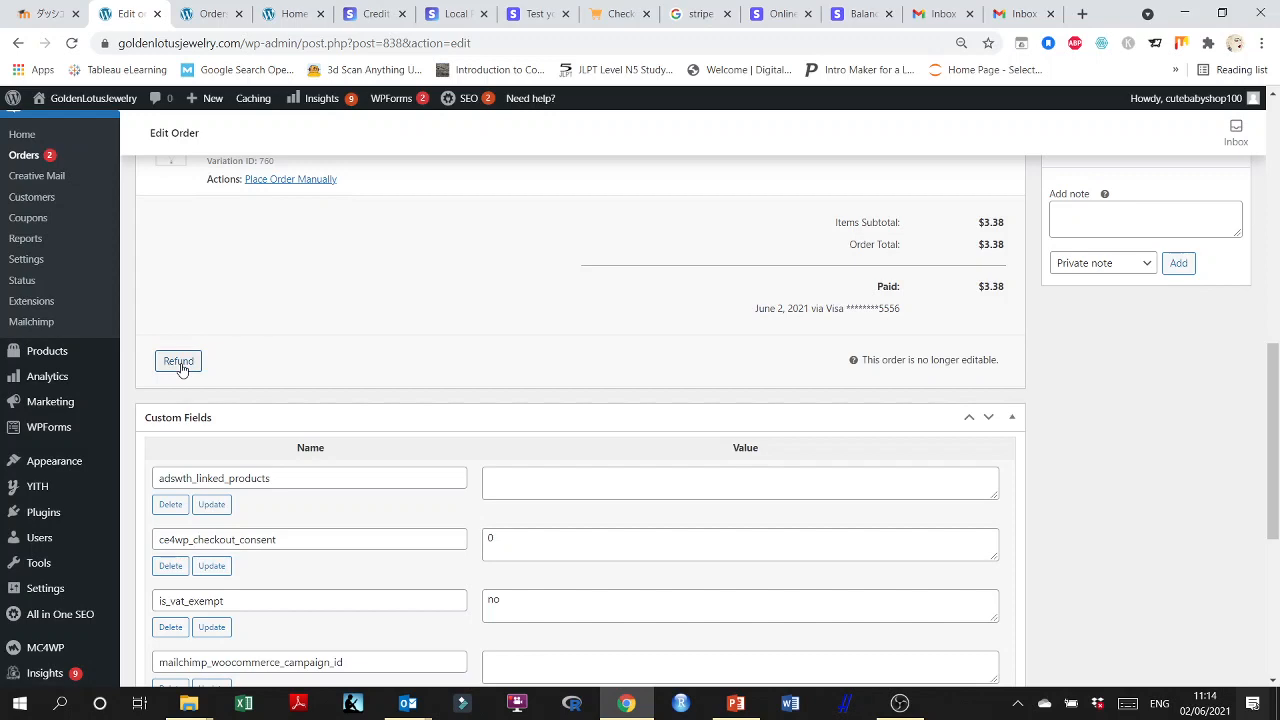
click(179, 364)
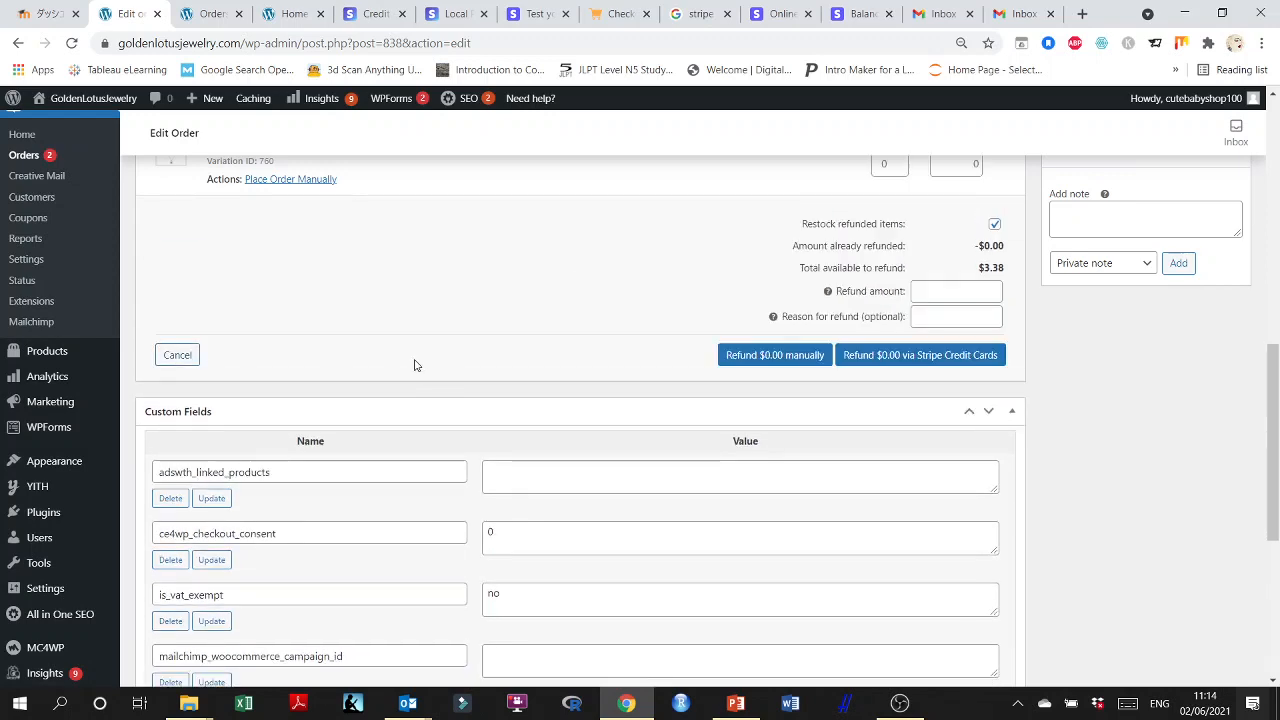
scroll(336, 363, up, 1)
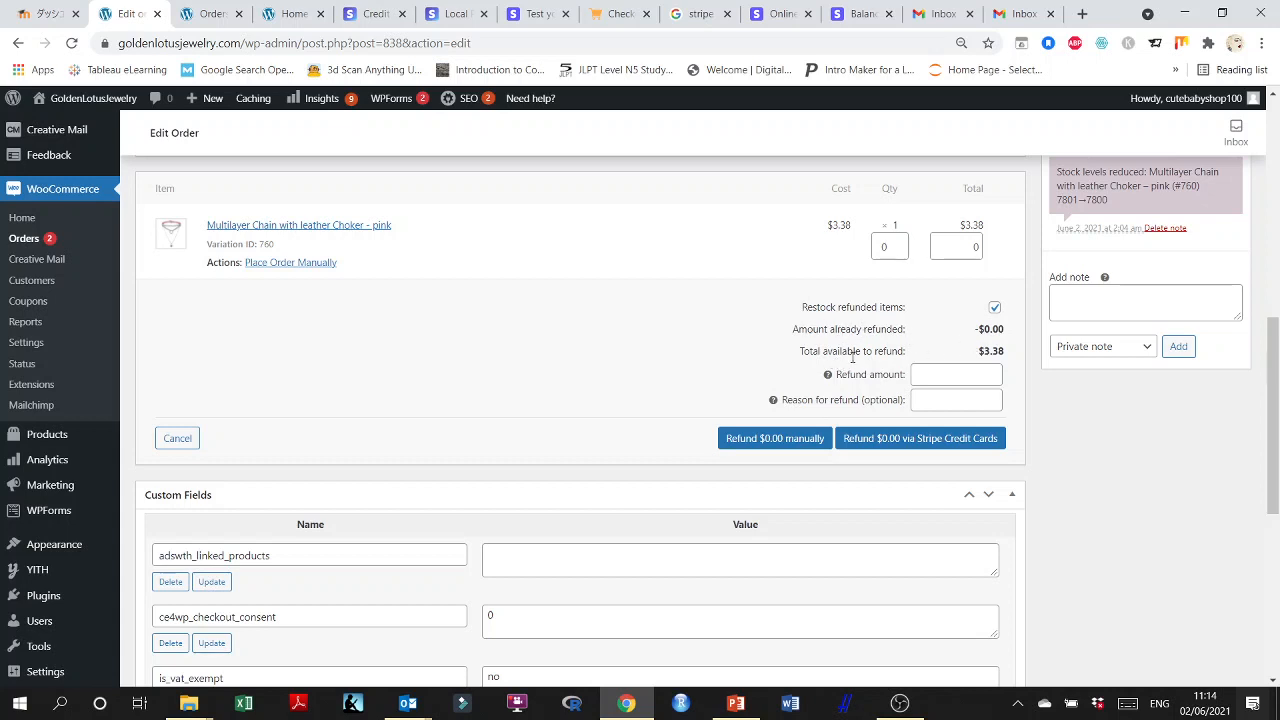
click(960, 377)
click(956, 401)
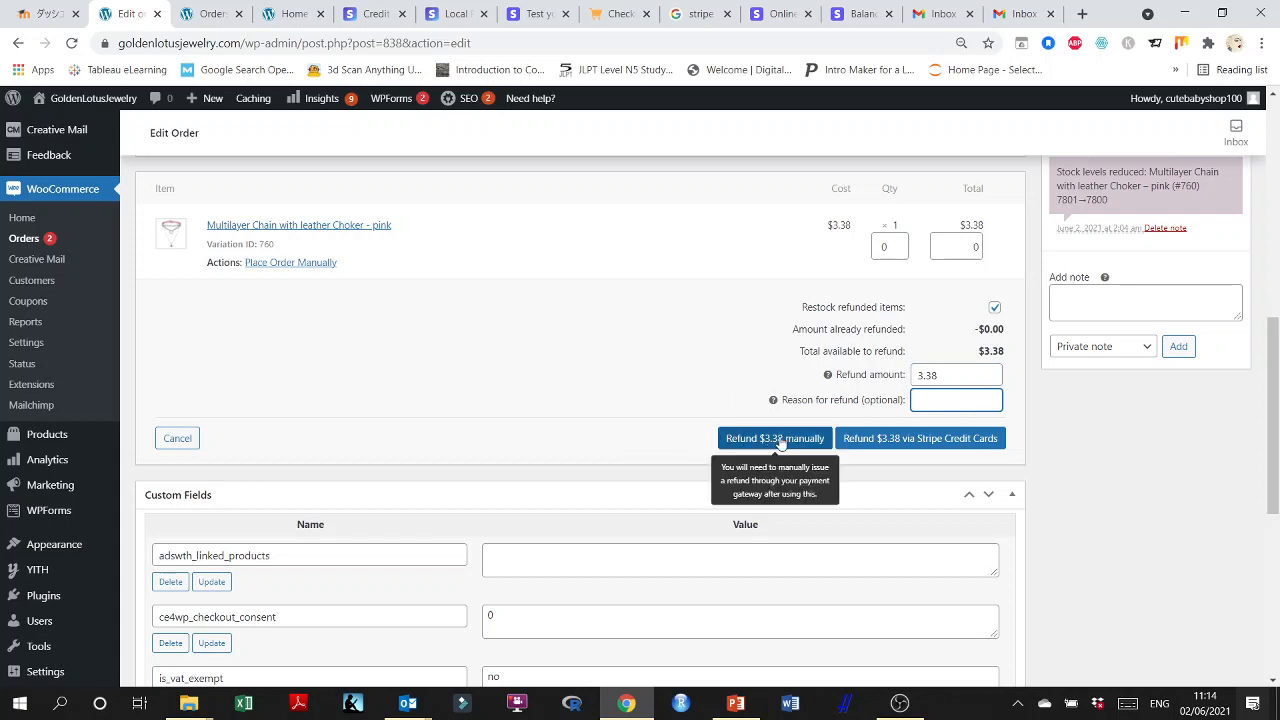
click(781, 440)
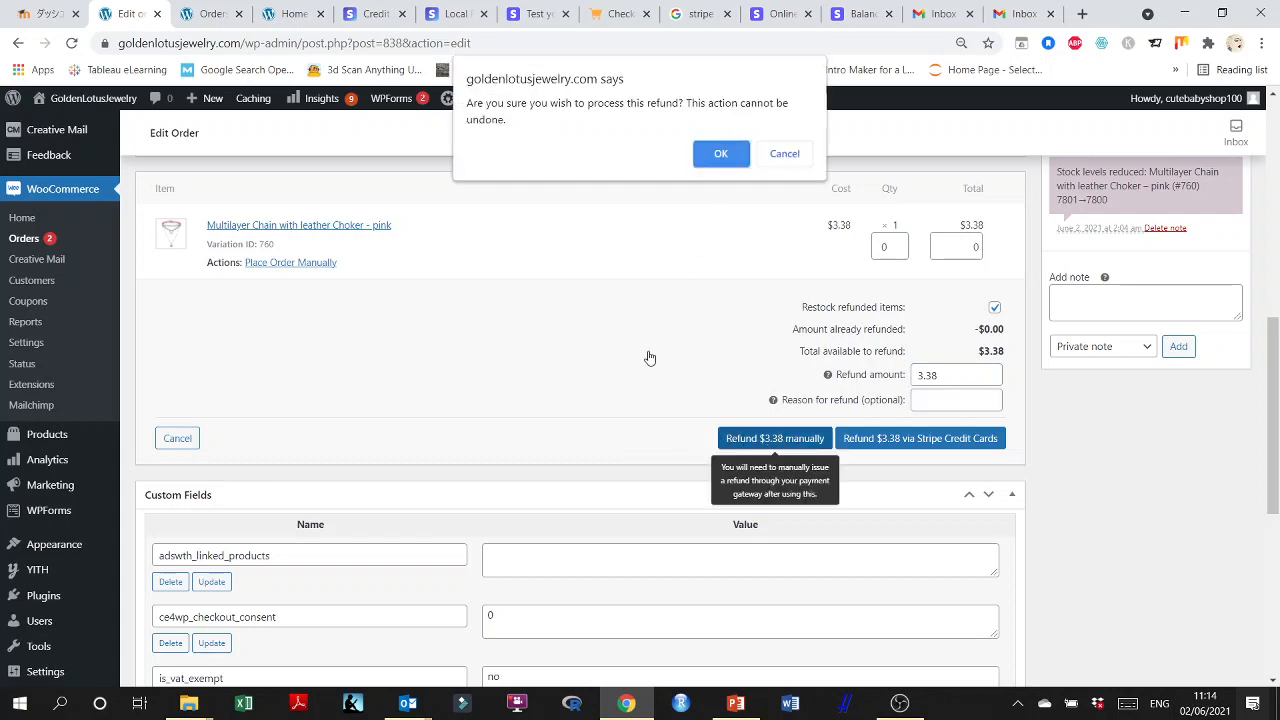
click(785, 154)
click(928, 440)
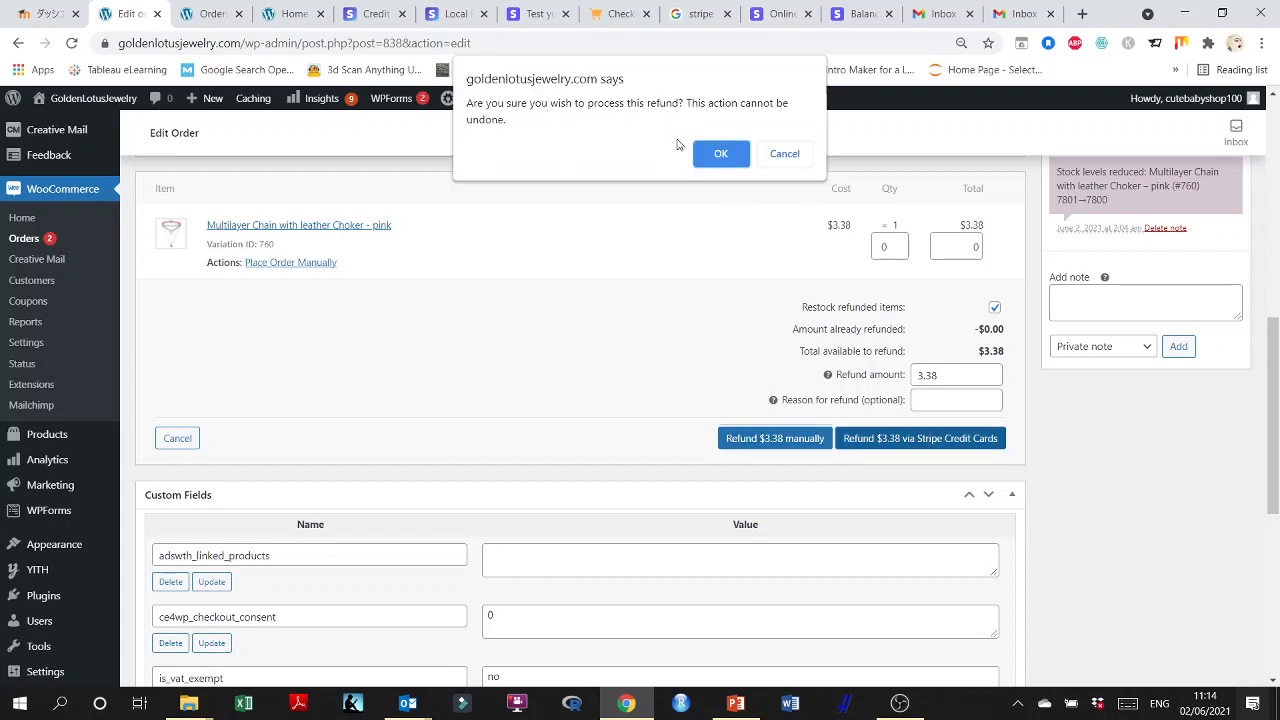
click(719, 154)
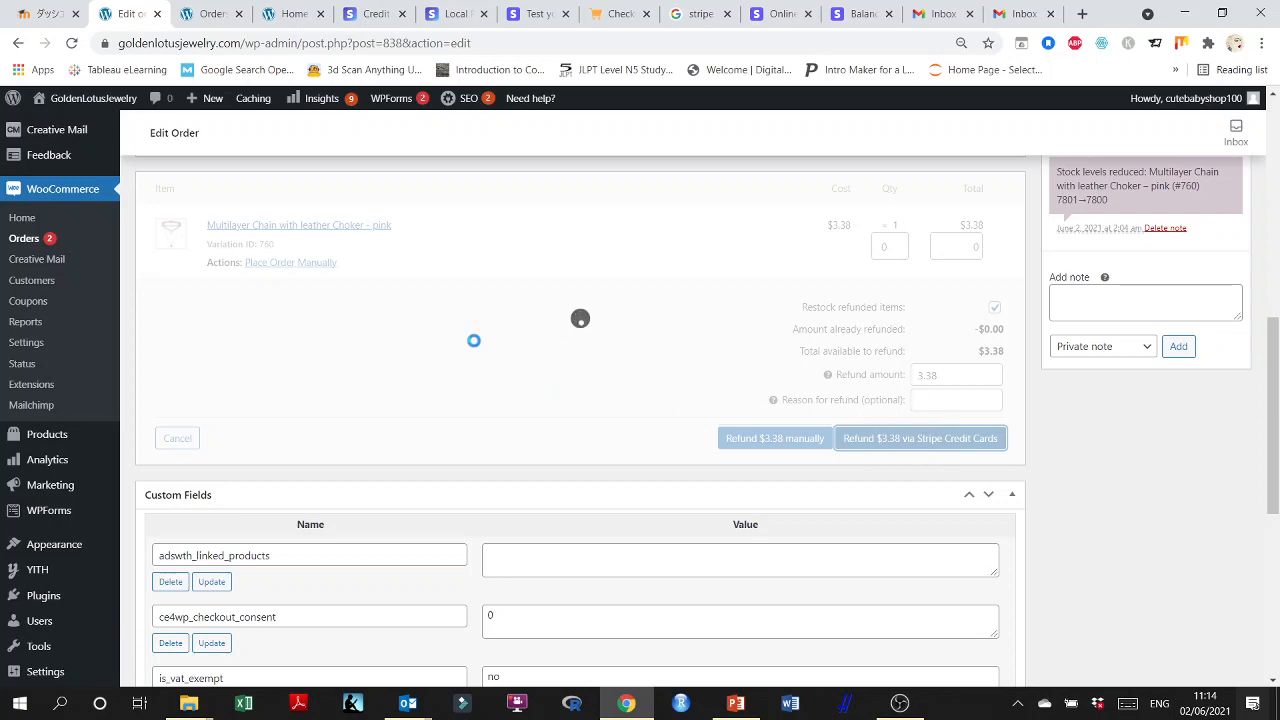
Examine the refunded order's status, refund entry, payment totals and order notes.
scroll(474, 341, down, 2)
scroll(472, 343, up, 5)
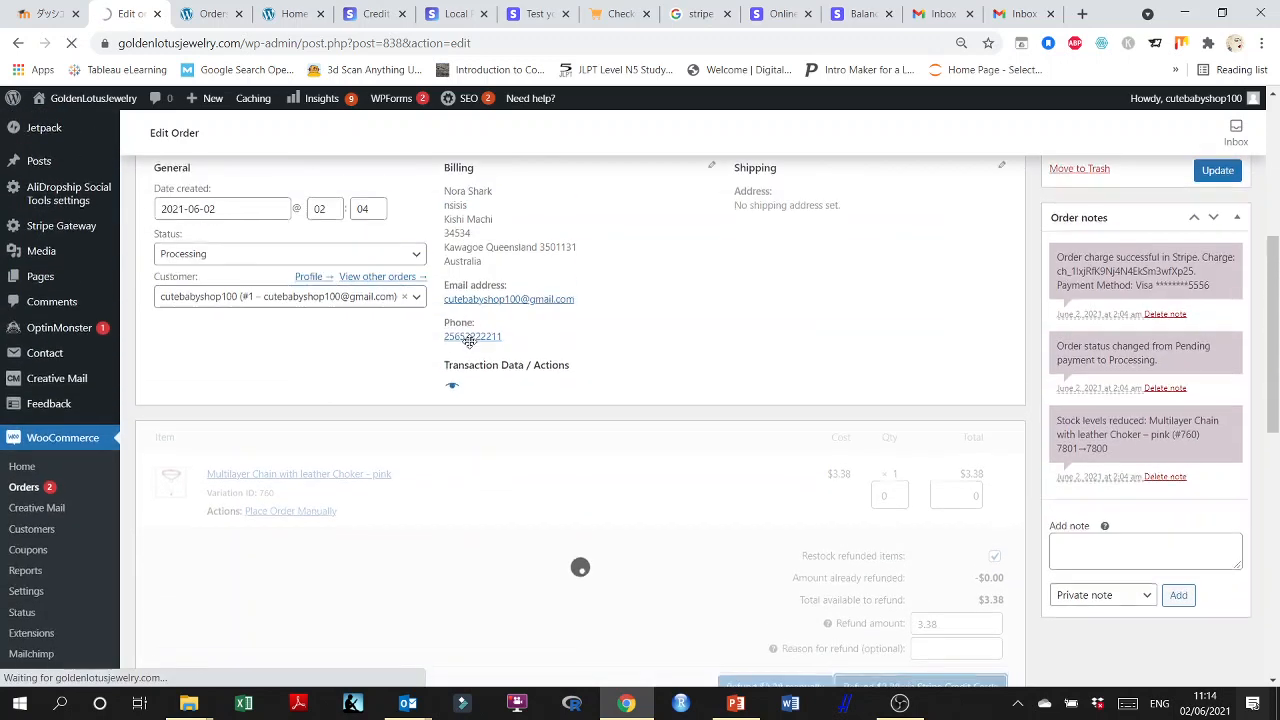
scroll(608, 414, down, 3)
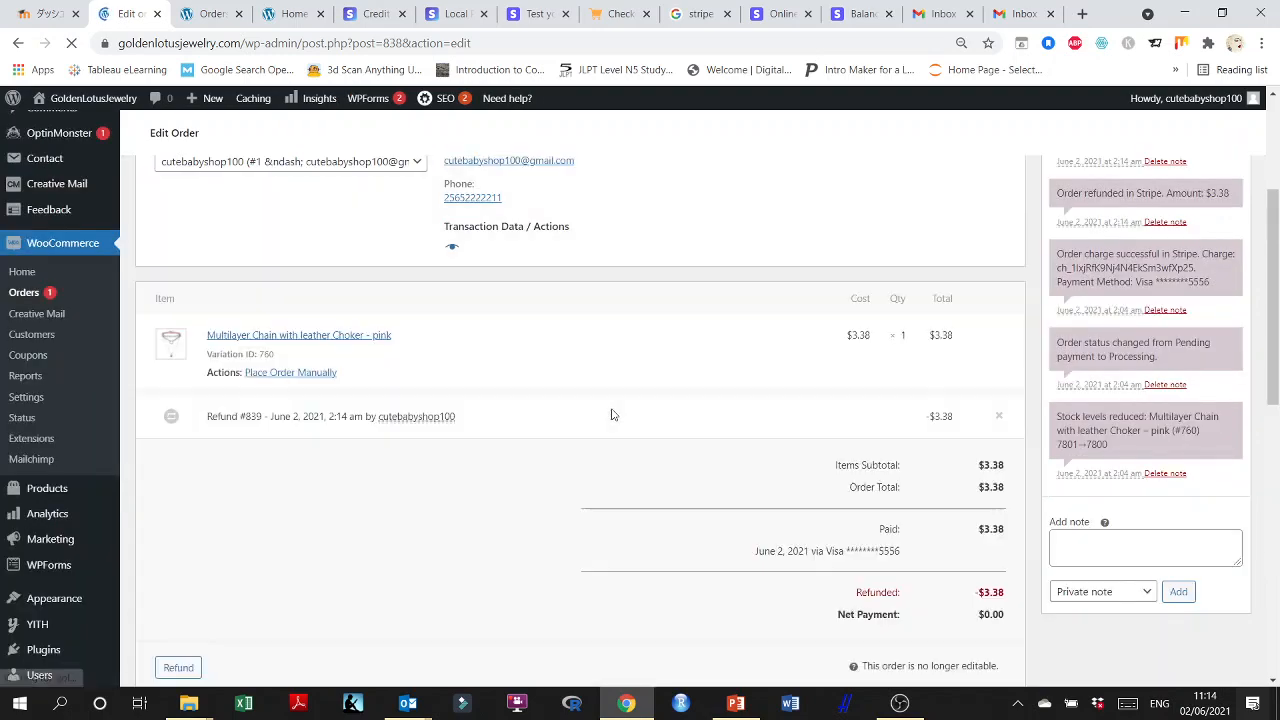
scroll(611, 417, down, 2)
scroll(591, 417, up, 6)
scroll(570, 416, down, 4)
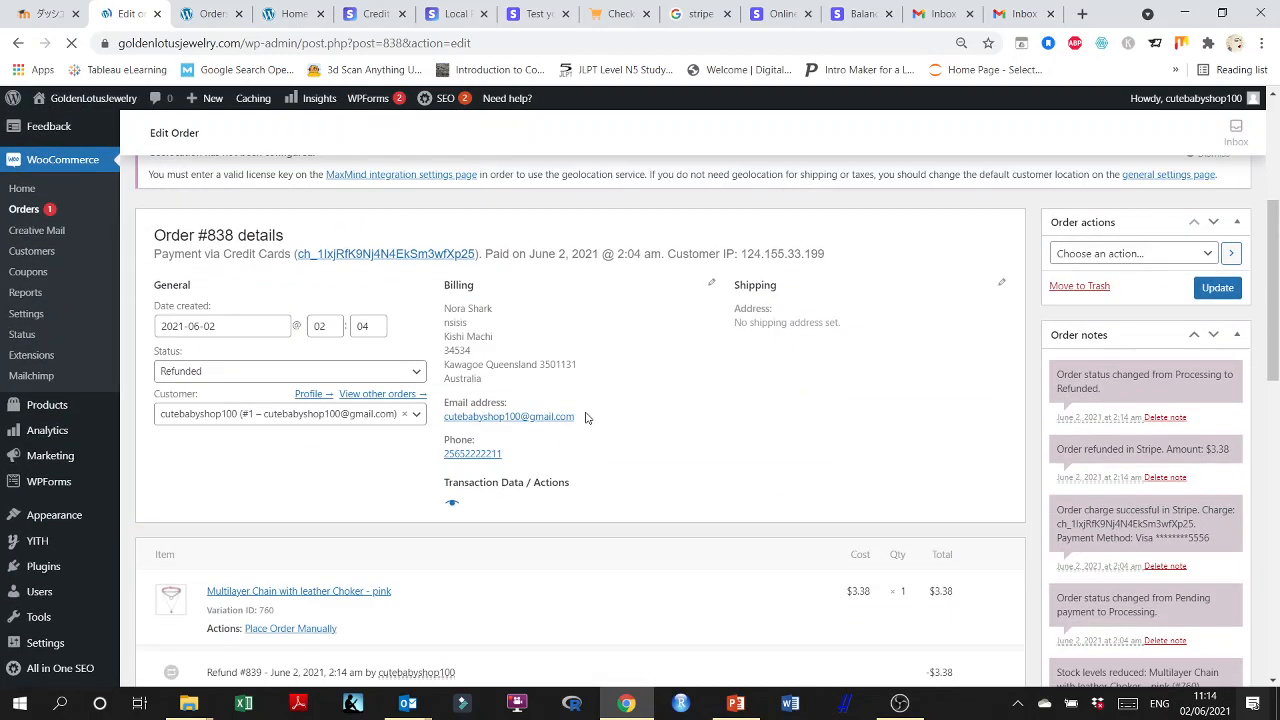
scroll(617, 437, down, 3)
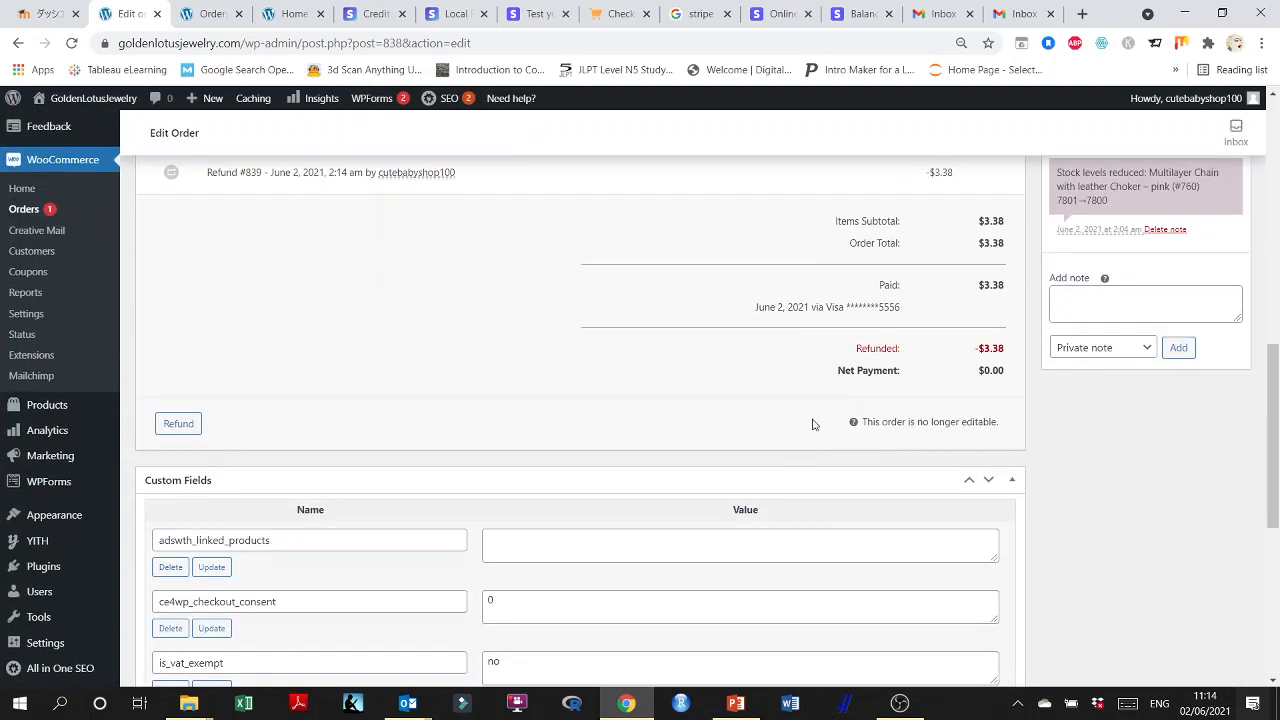
Look over the order's custom fields and the names available for a new one, without adding any.
scroll(621, 415, down, 4)
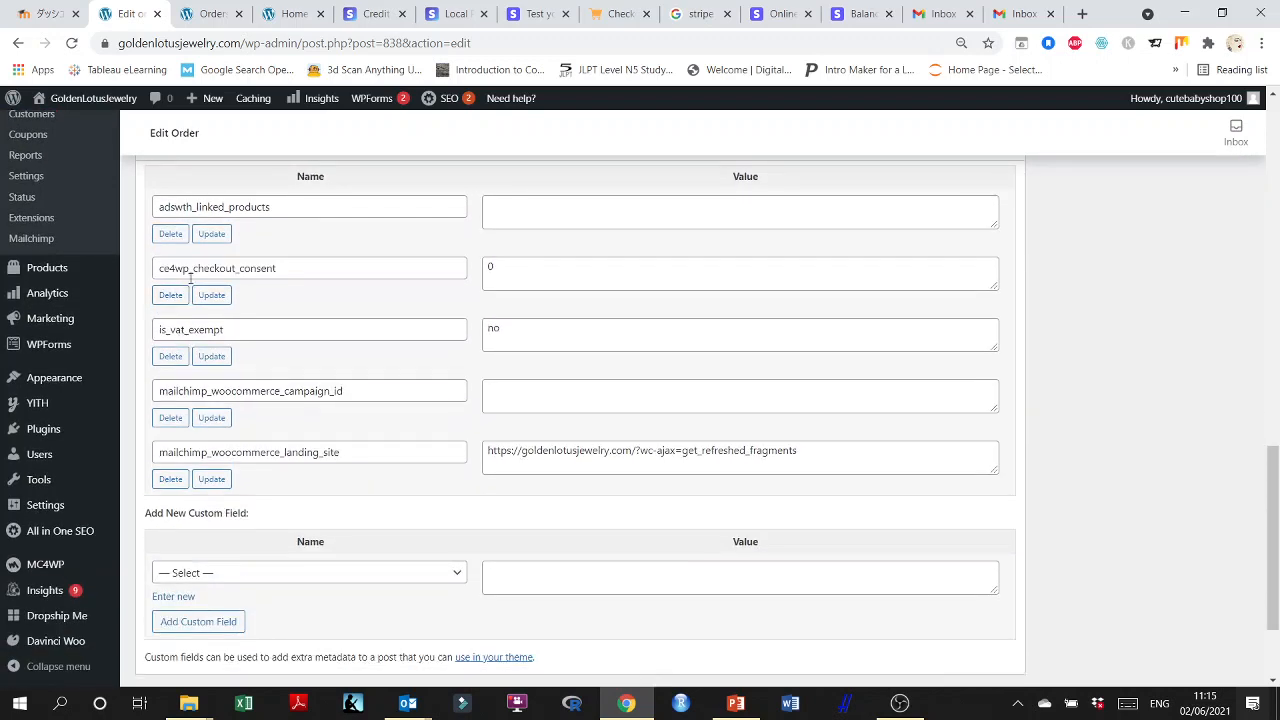
scroll(313, 311, up, 1)
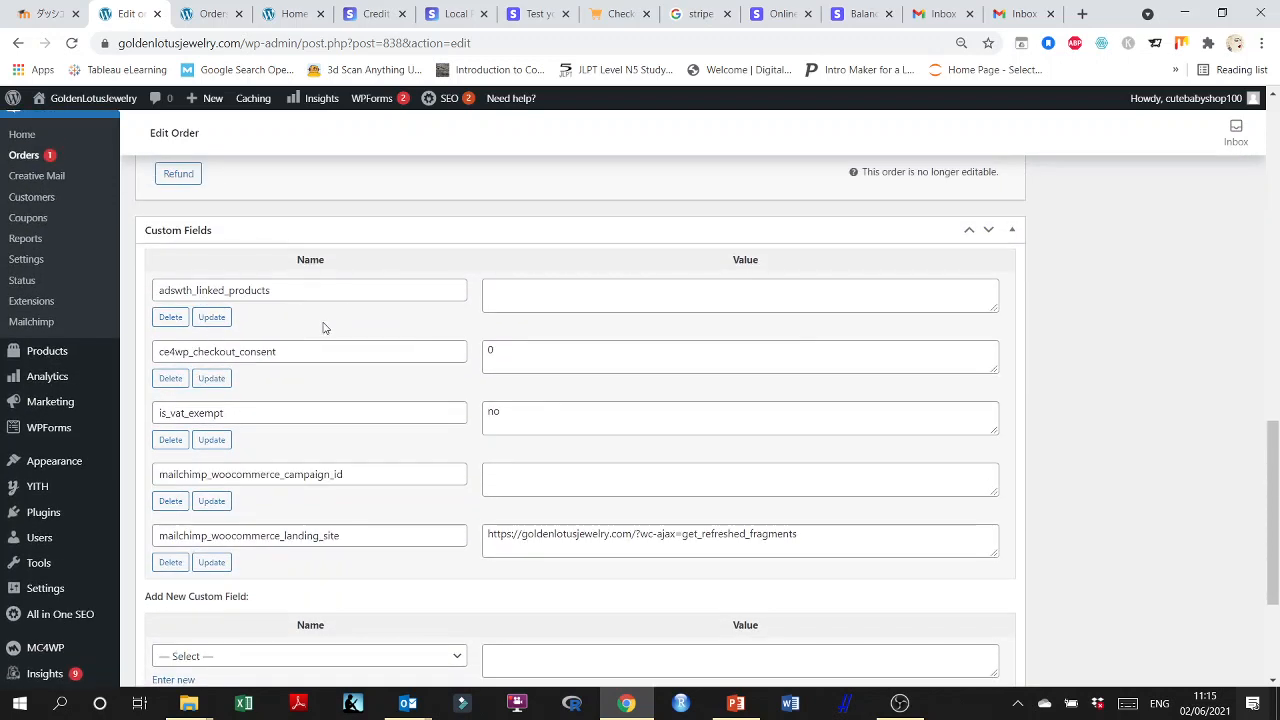
scroll(708, 332, down, 2)
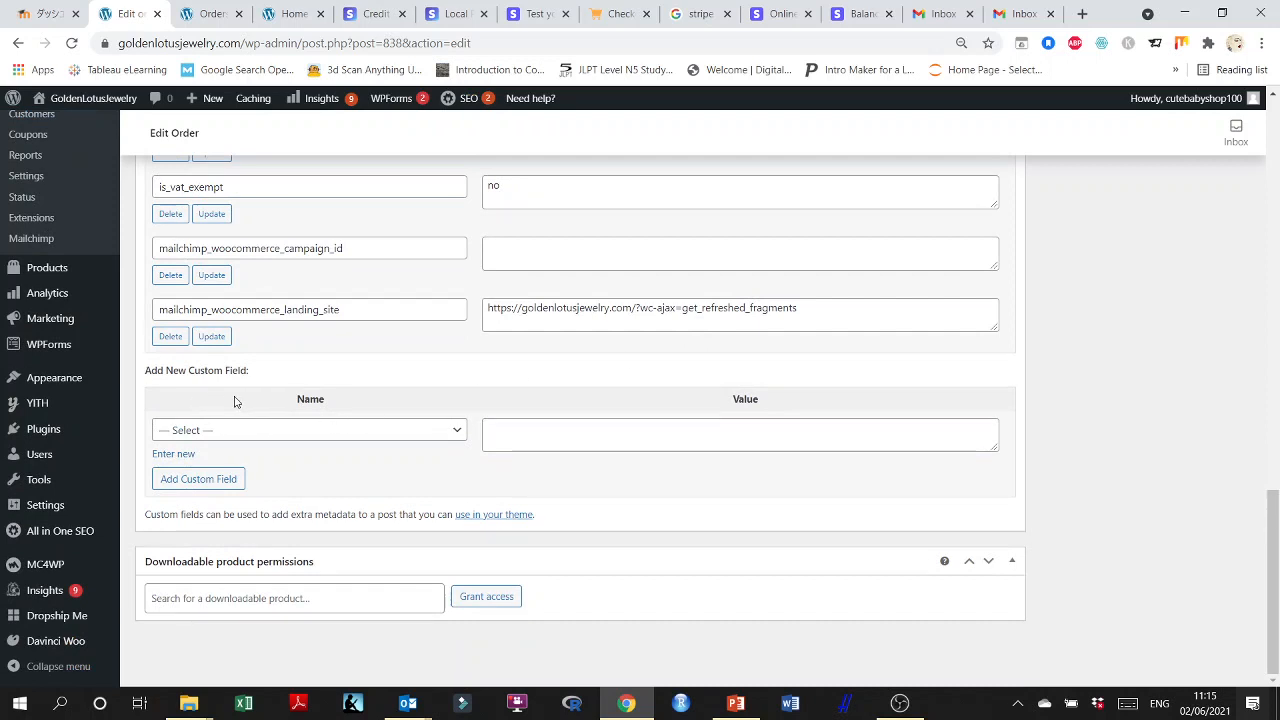
click(458, 431)
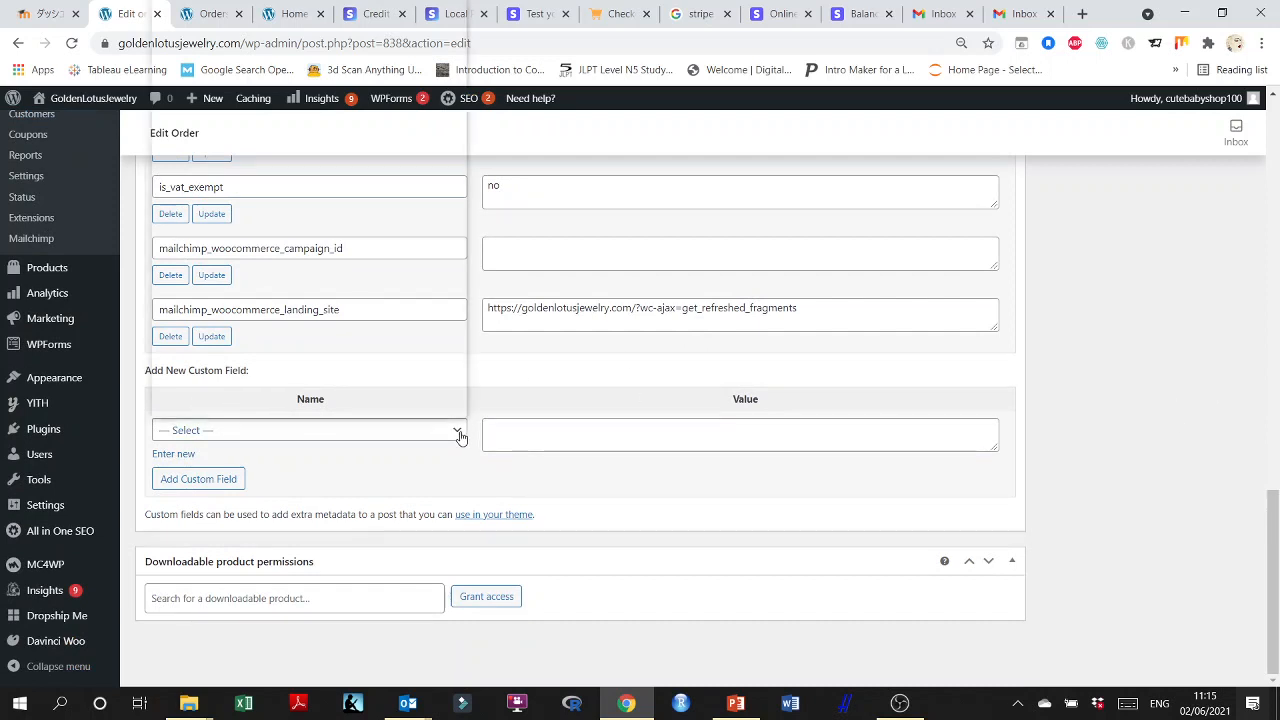
click(458, 431)
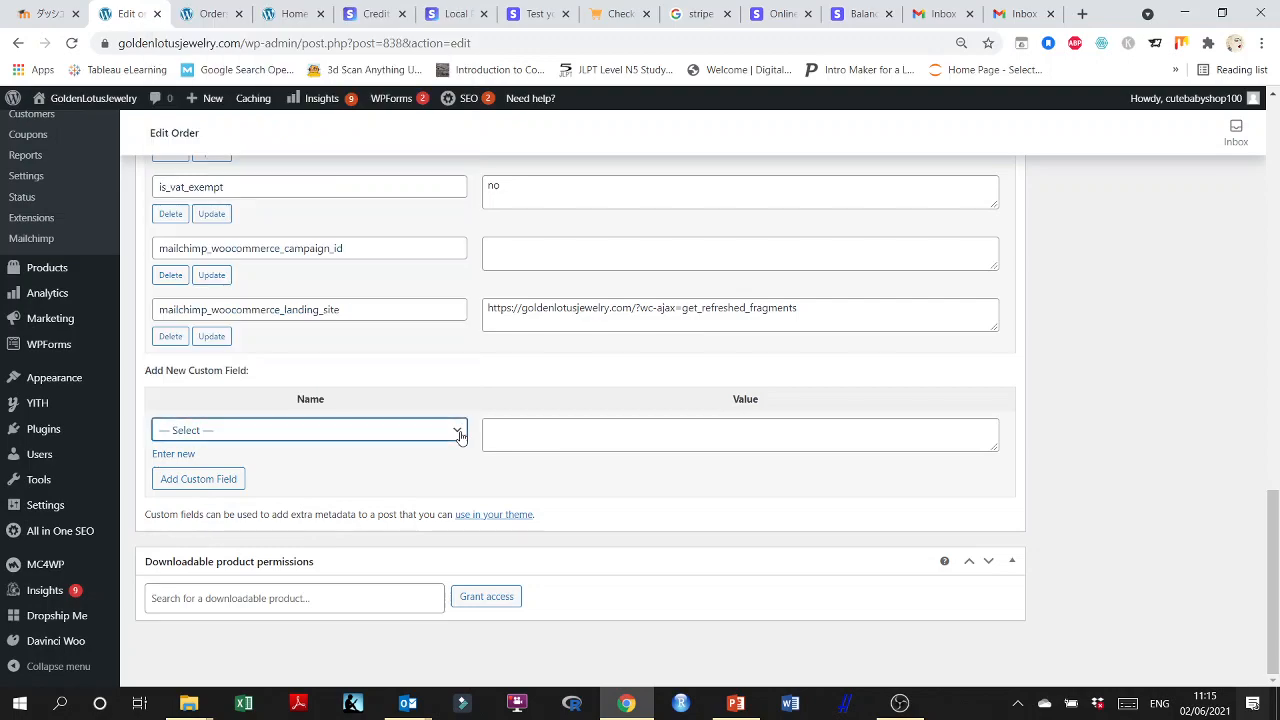
scroll(1113, 460, up, 4)
scroll(1113, 460, down, 4)
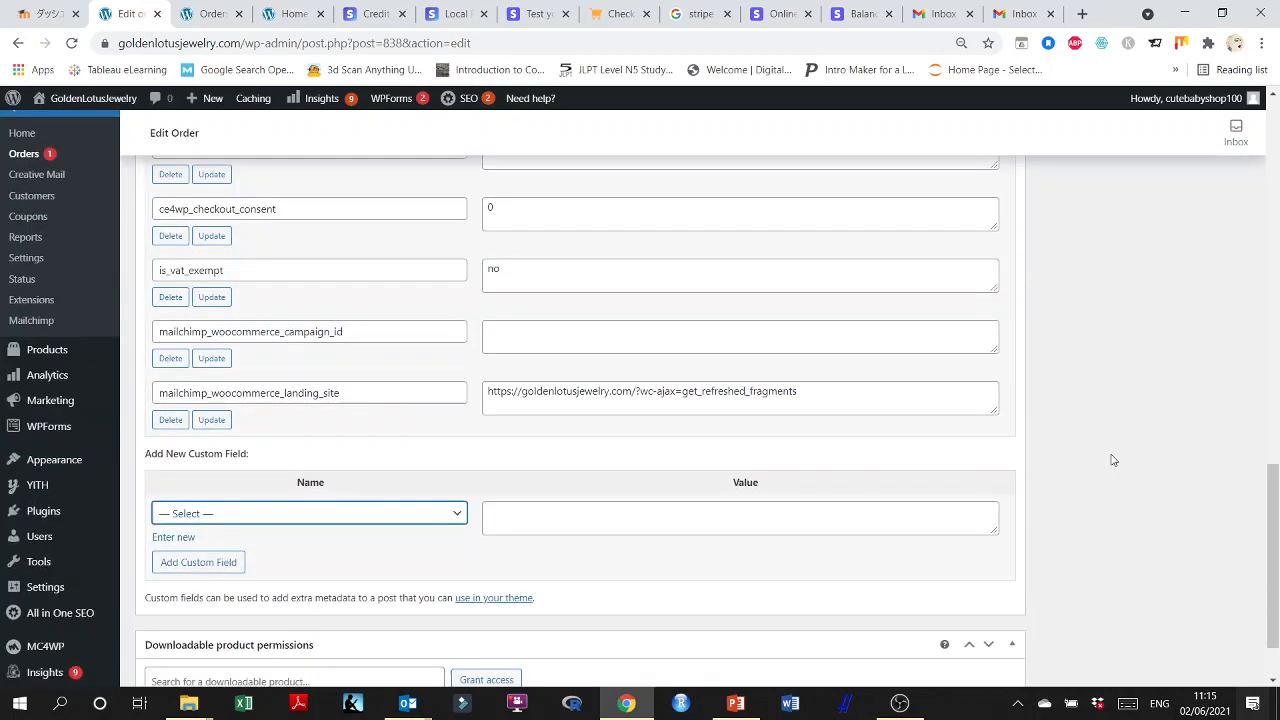
Email the invoice / order details of the refunded order to the customer by applying that order action.
scroll(1113, 460, up, 10)
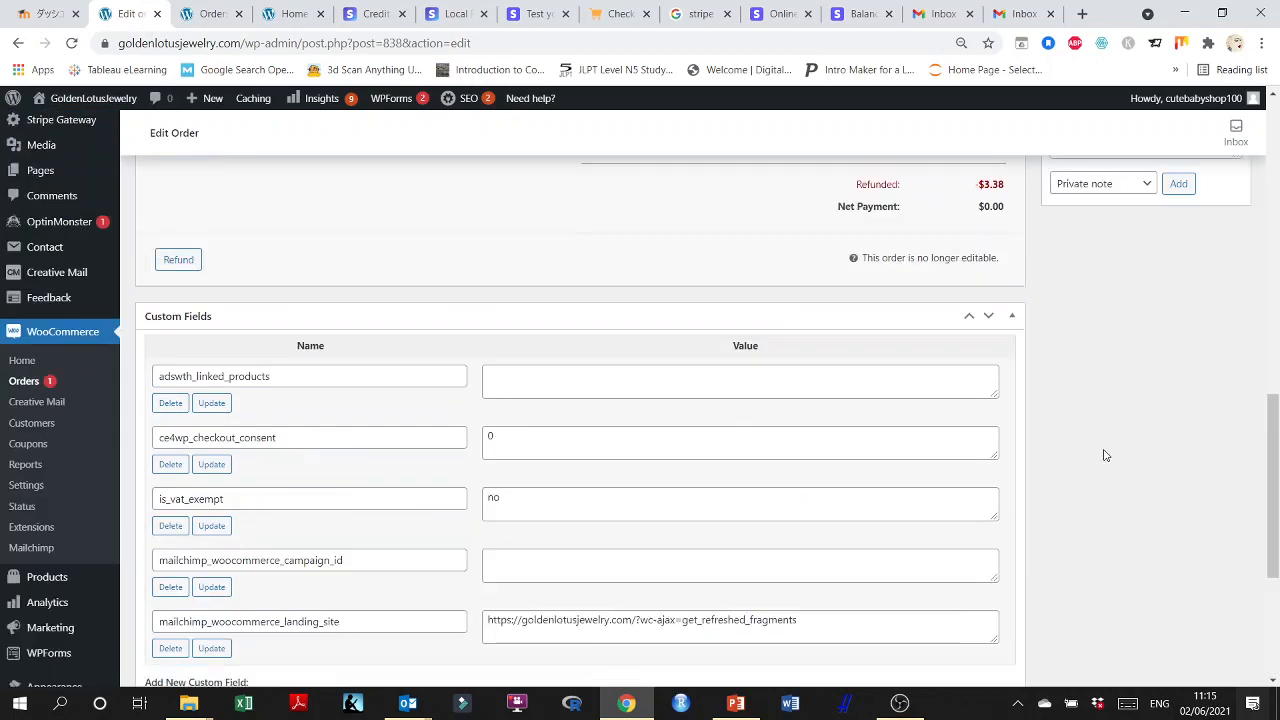
scroll(1108, 463, up, 3)
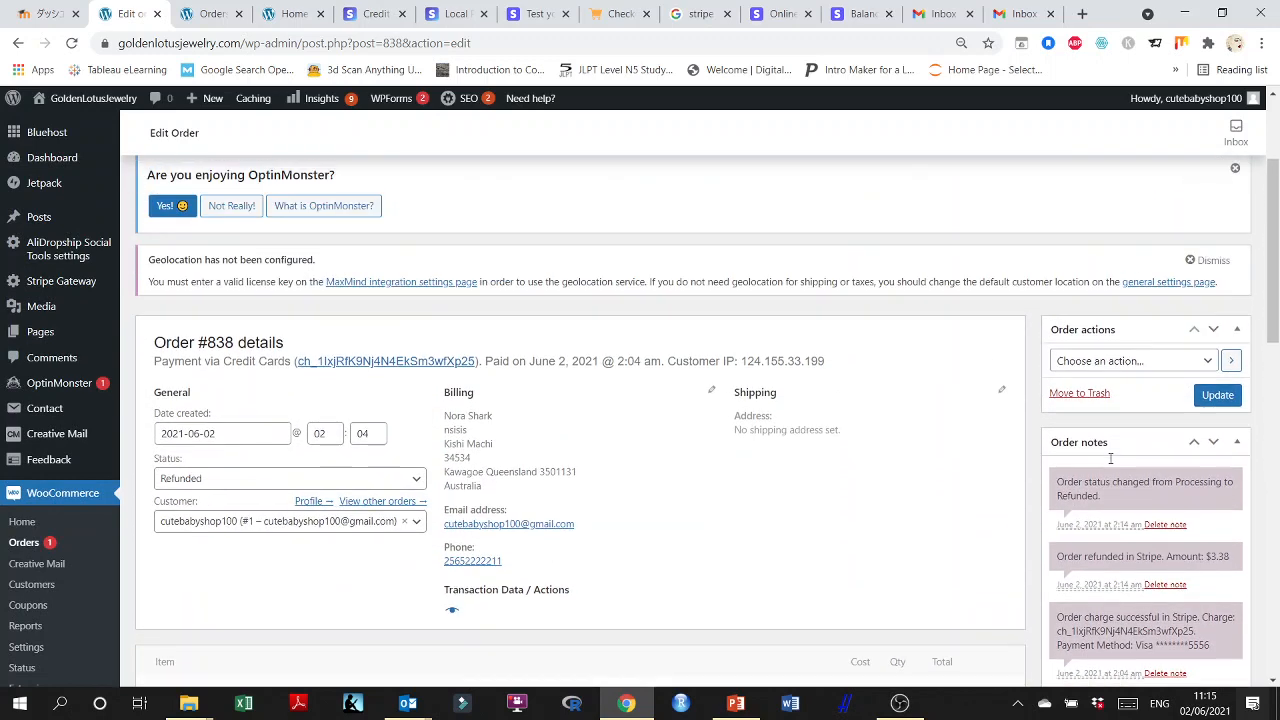
scroll(1190, 358, down, 1)
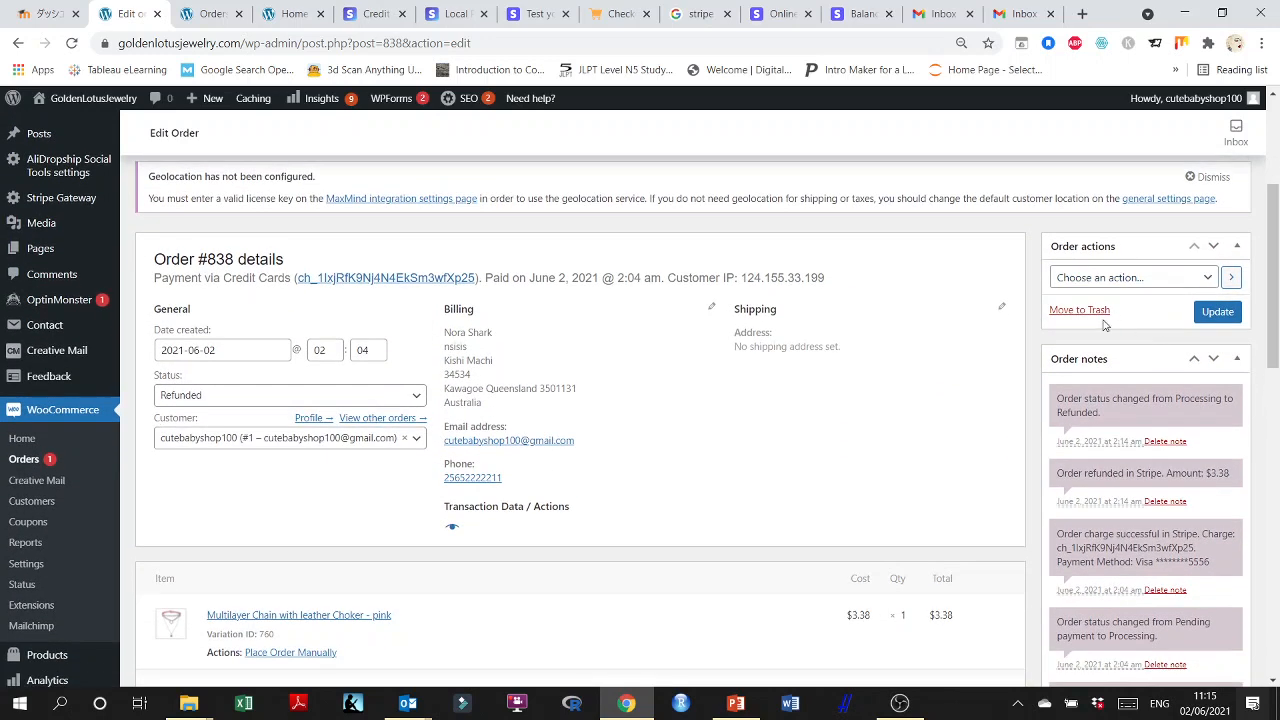
click(1209, 280)
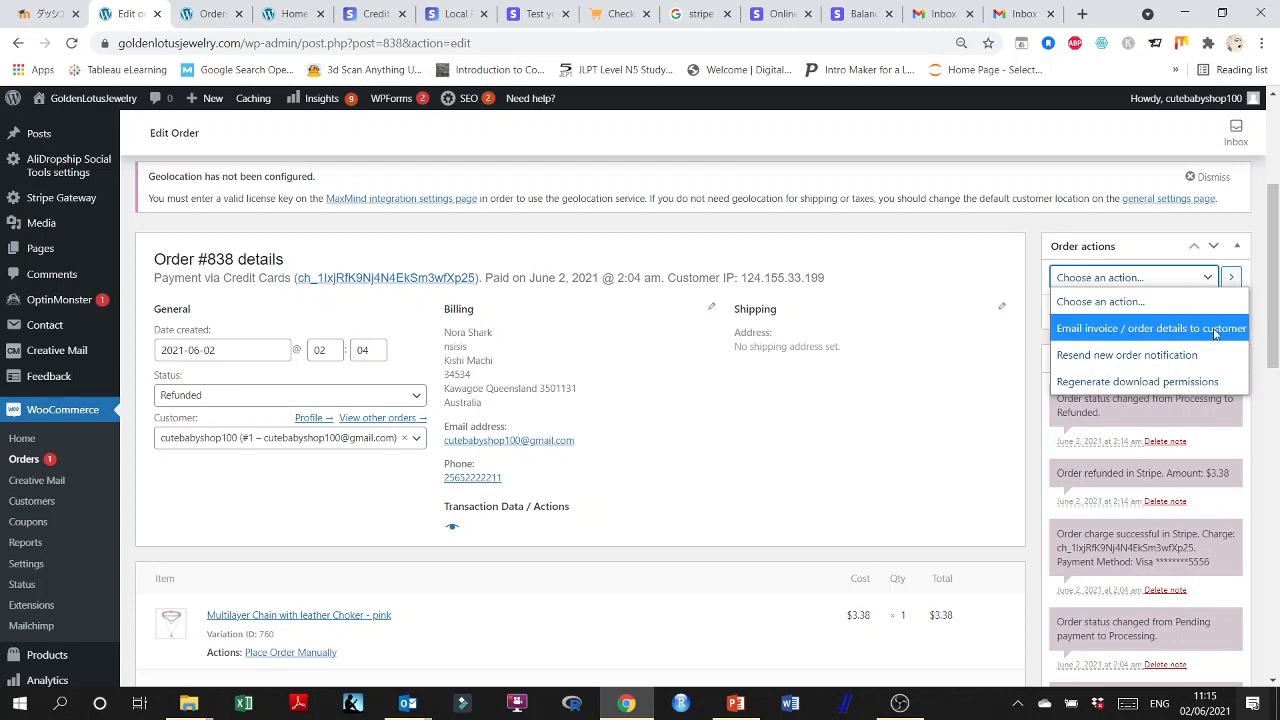
click(1015, 240)
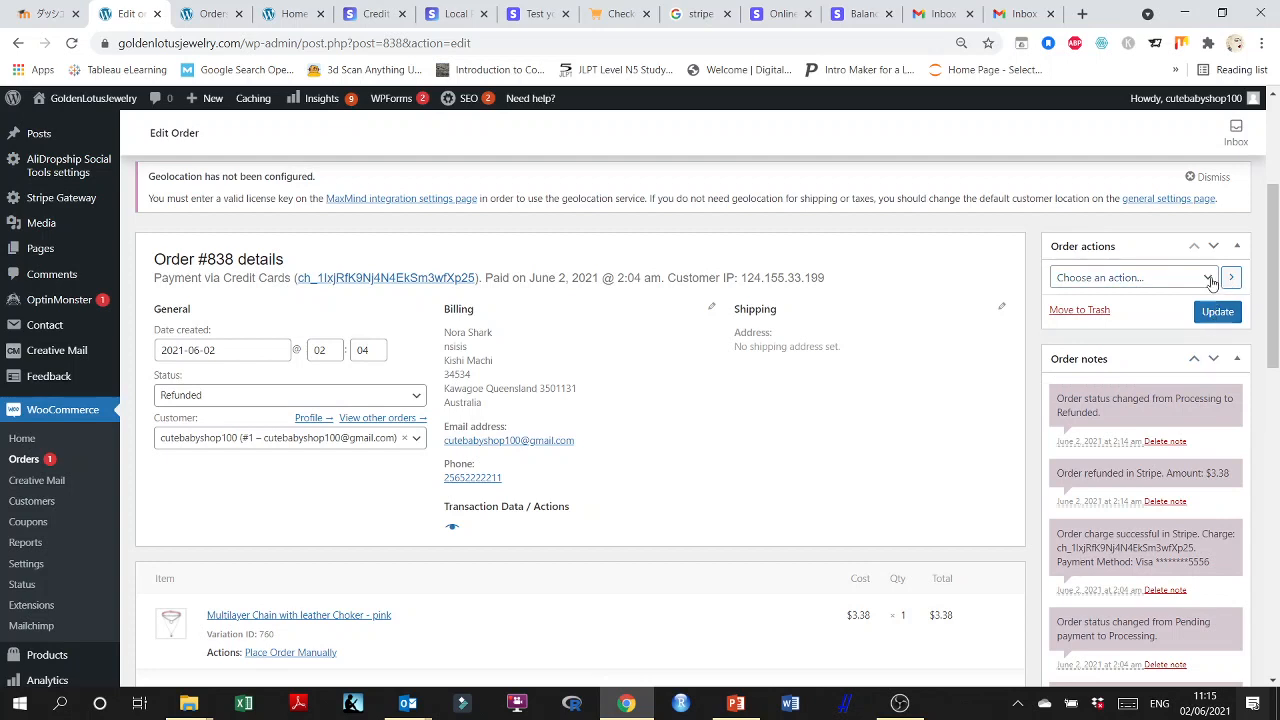
click(1207, 277)
click(1140, 326)
click(1230, 314)
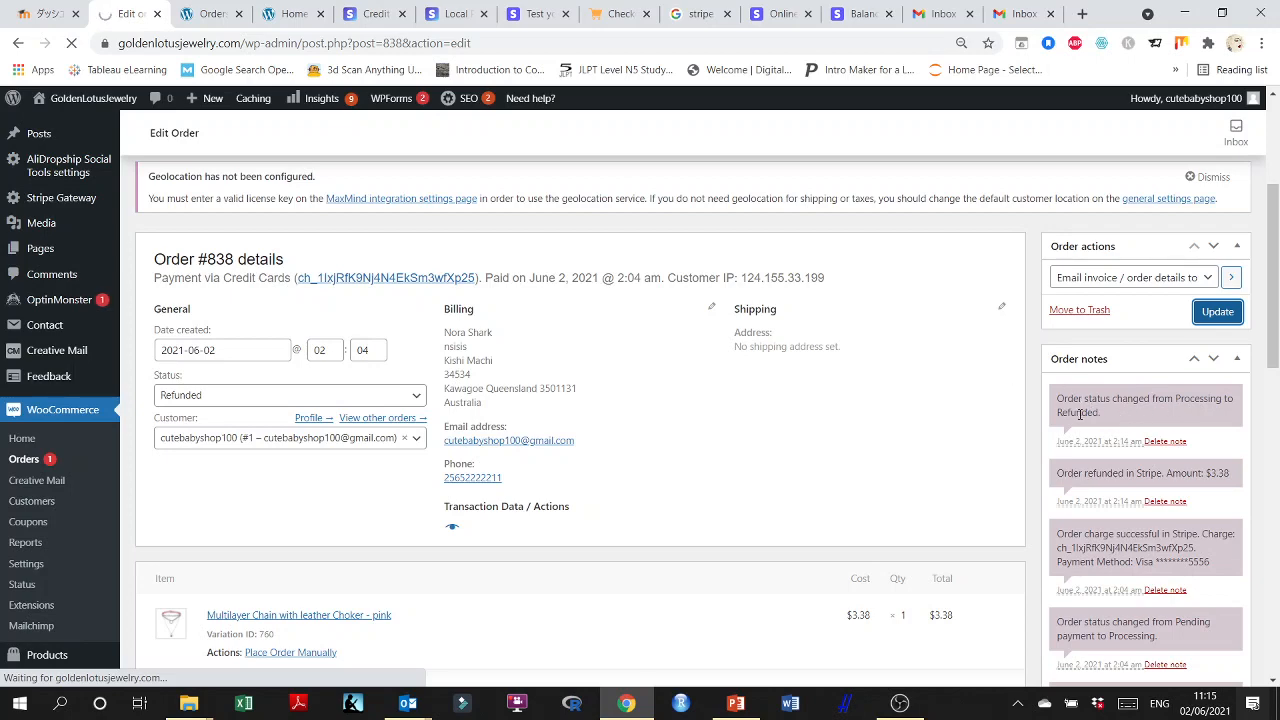
Review the updated order notes for the sent details, refund, Stripe charge and stock change.
scroll(1191, 437, down, 1)
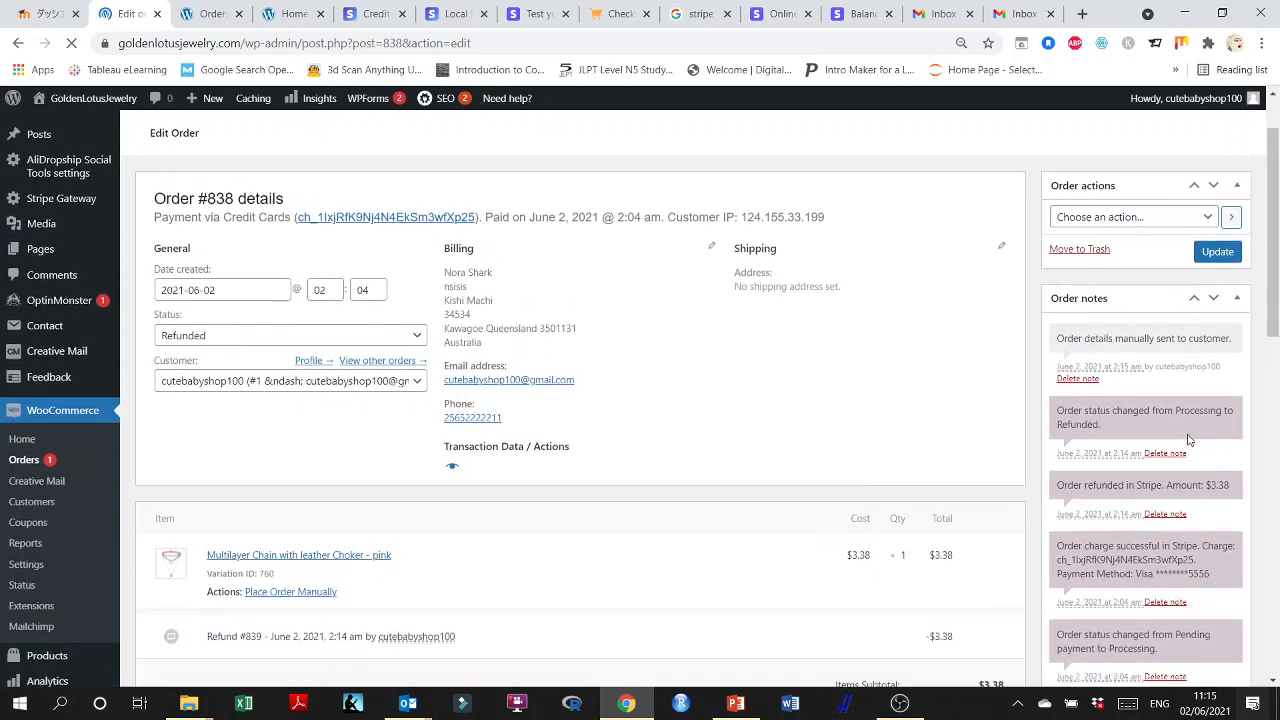
scroll(1113, 455, down, 4)
scroll(1113, 455, down, 1)
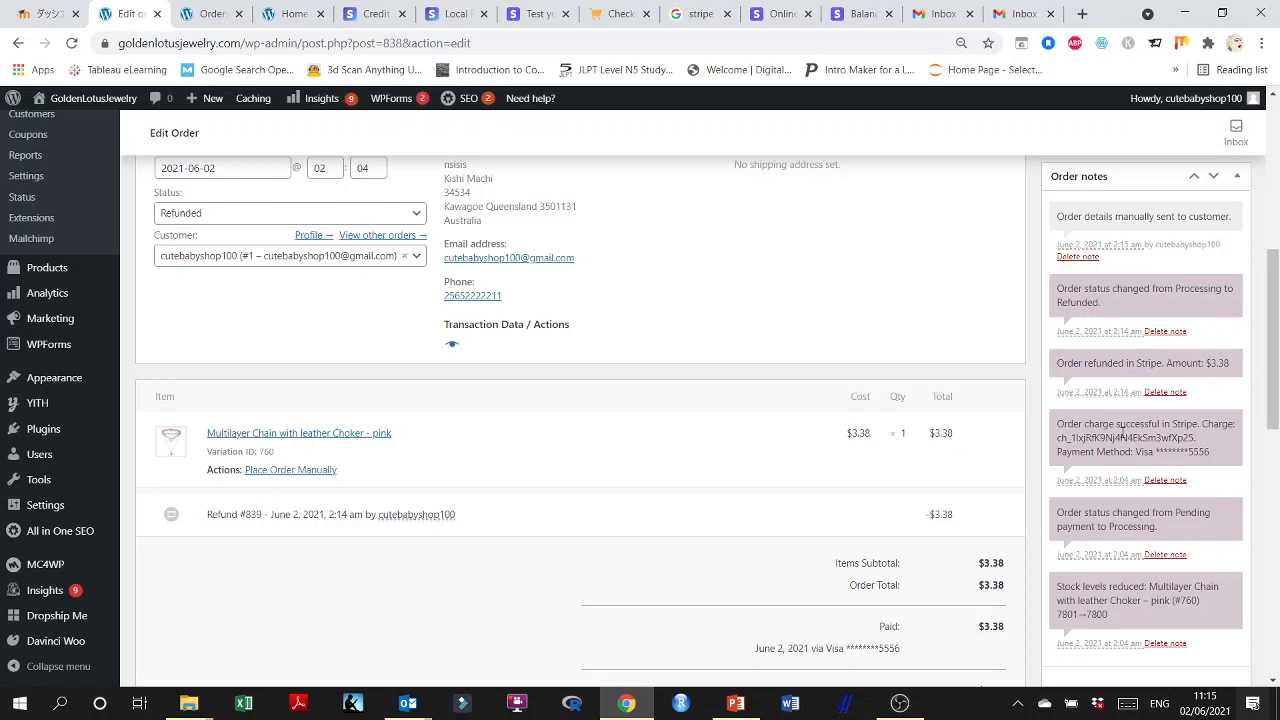
scroll(1122, 467, down, 2)
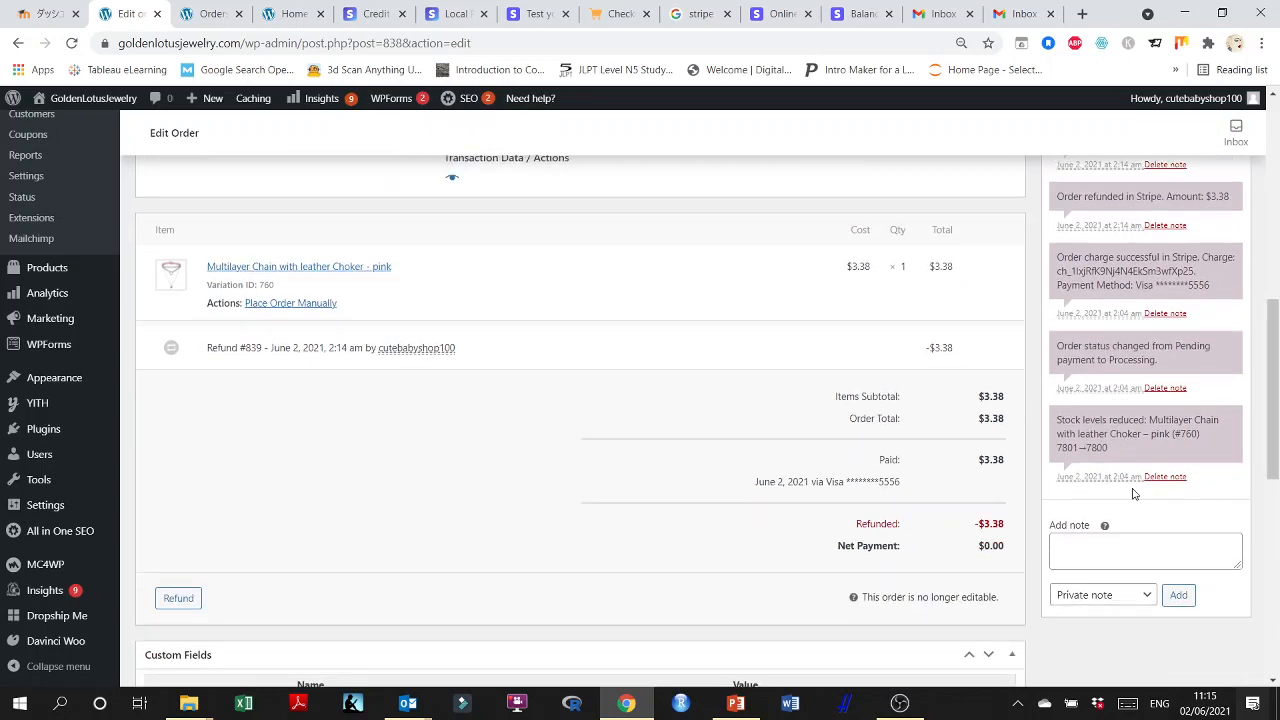
scroll(1133, 327, up, 6)
scroll(94, 471, down, 2)
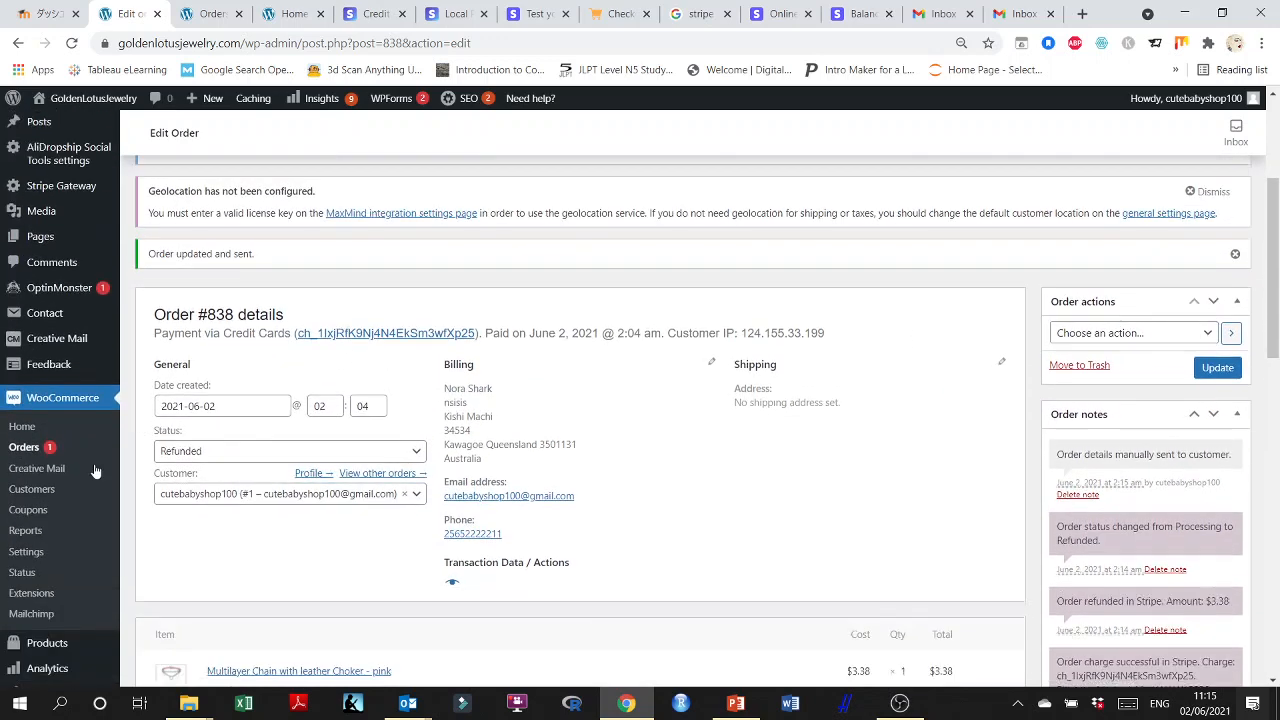
Return to the orders list and check the status, total and payment note of both test orders.
click(31, 378)
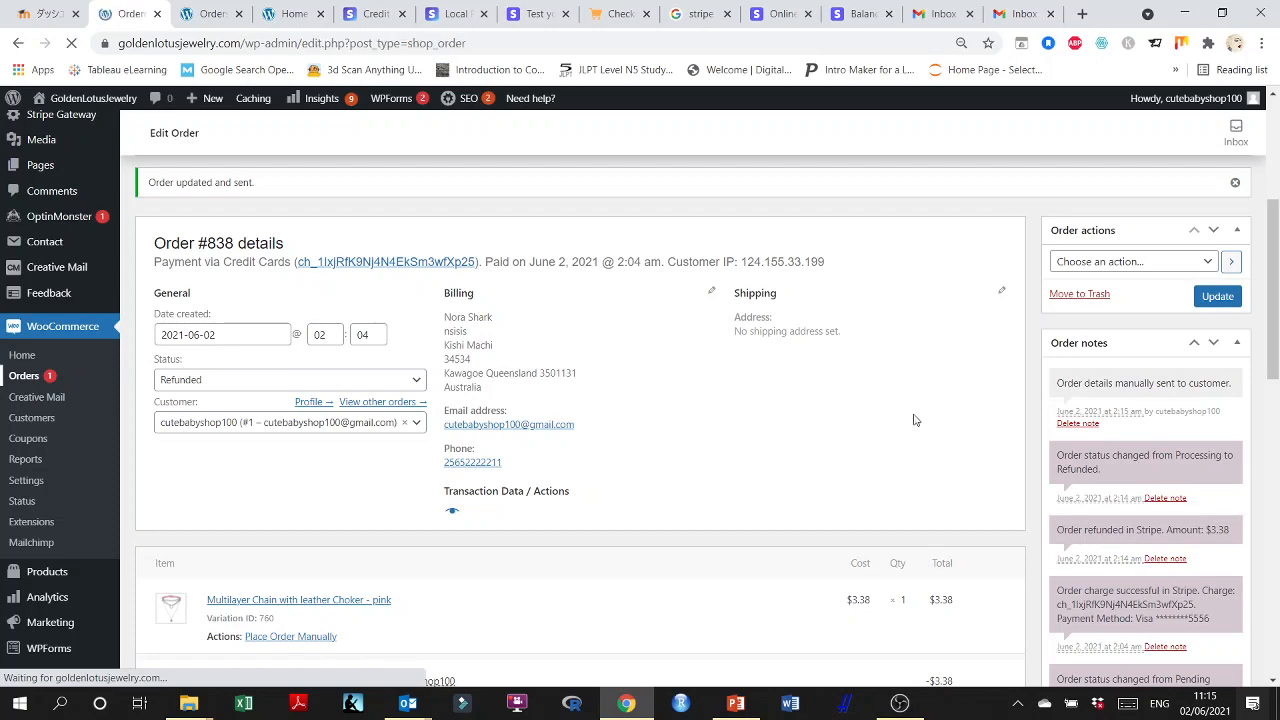
scroll(914, 420, down, 2)
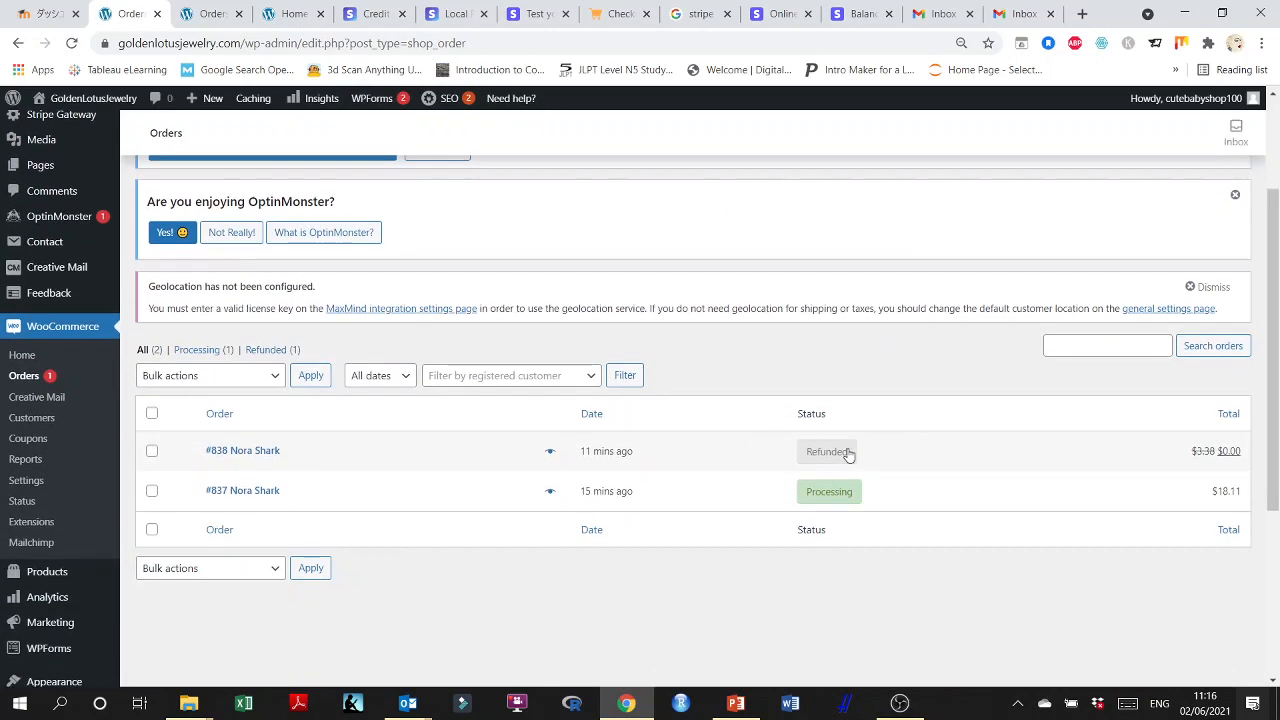
scroll(848, 455, down, 1)
mouse_move(783, 413)
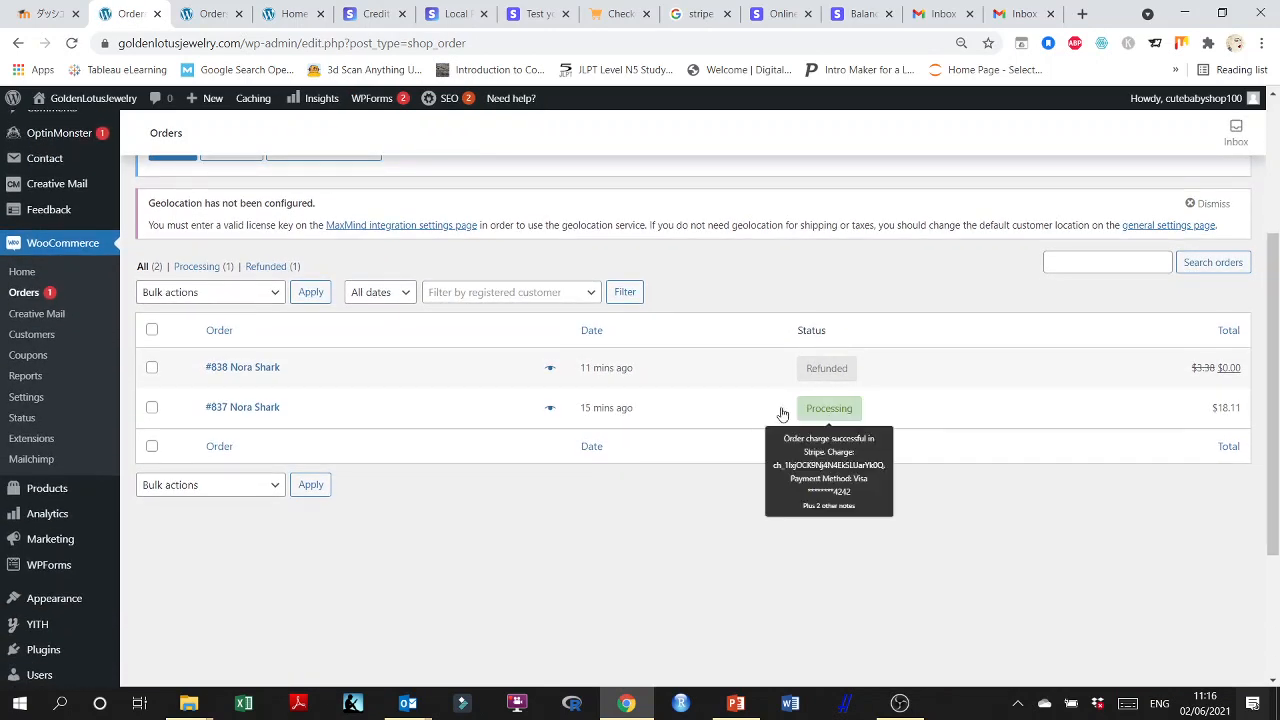
Open the processing $18.11 order from the orders list and set its status to Completed.
click(237, 408)
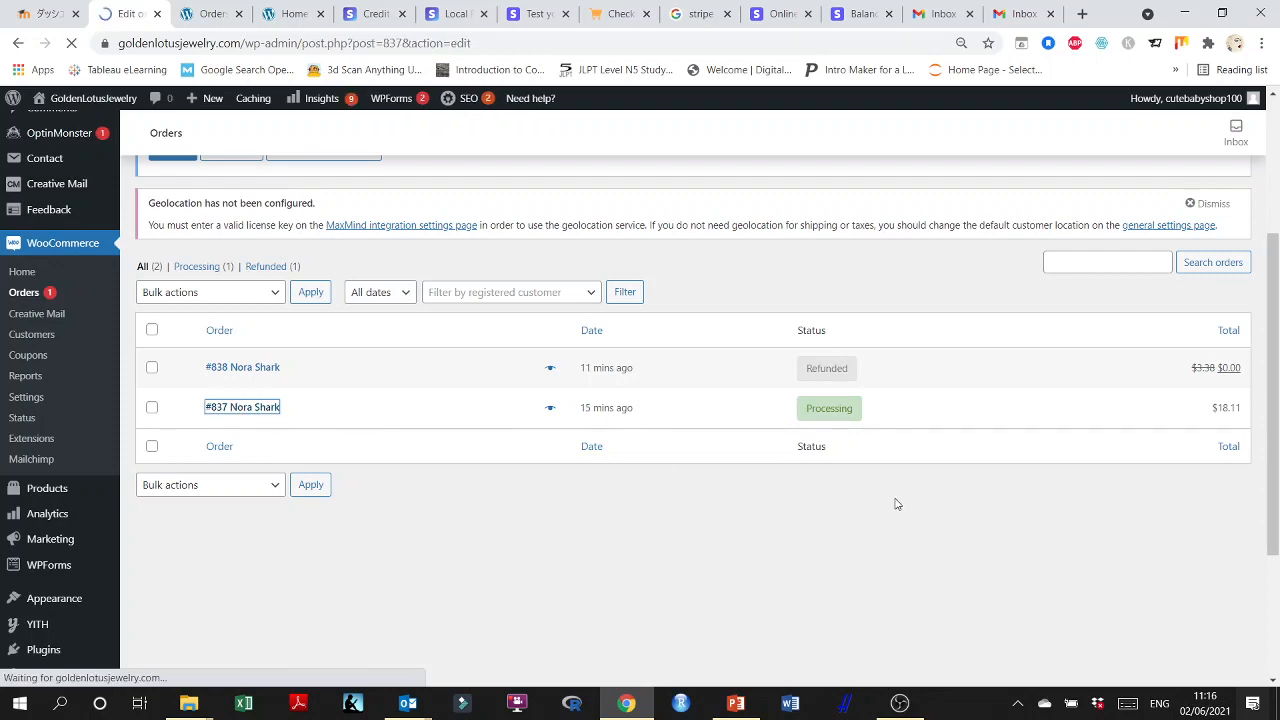
scroll(891, 484, down, 5)
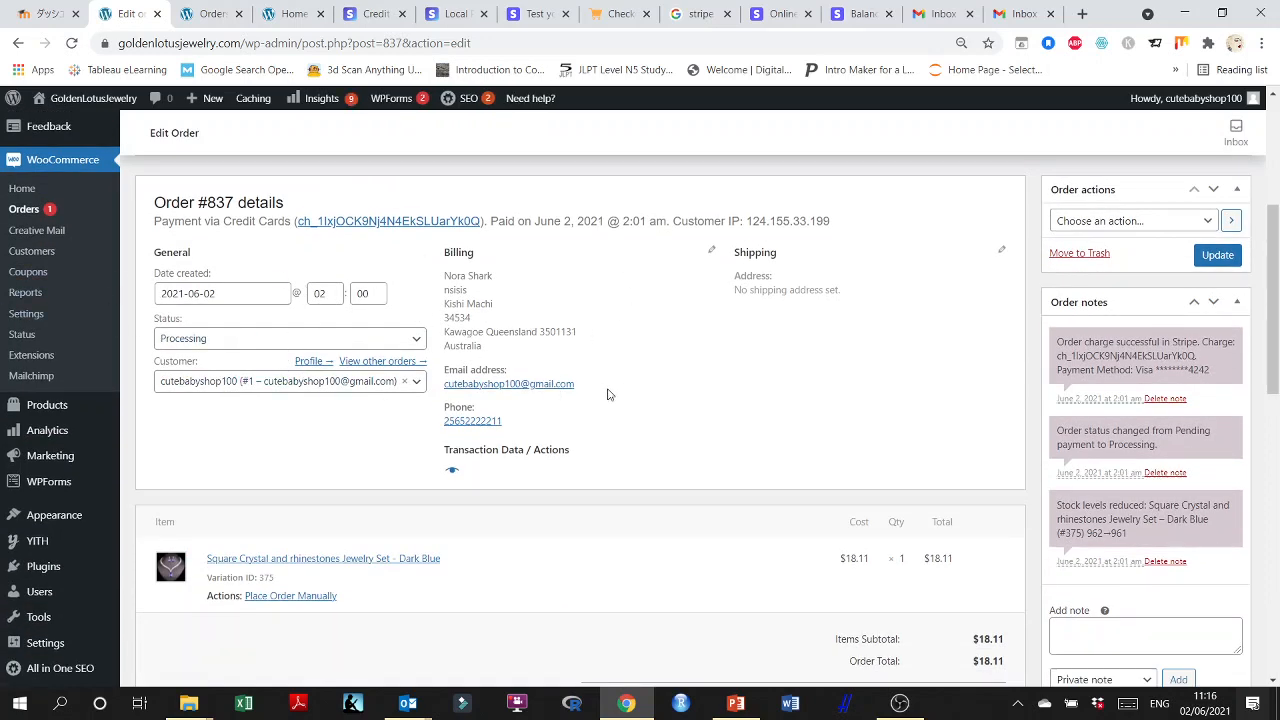
click(222, 341)
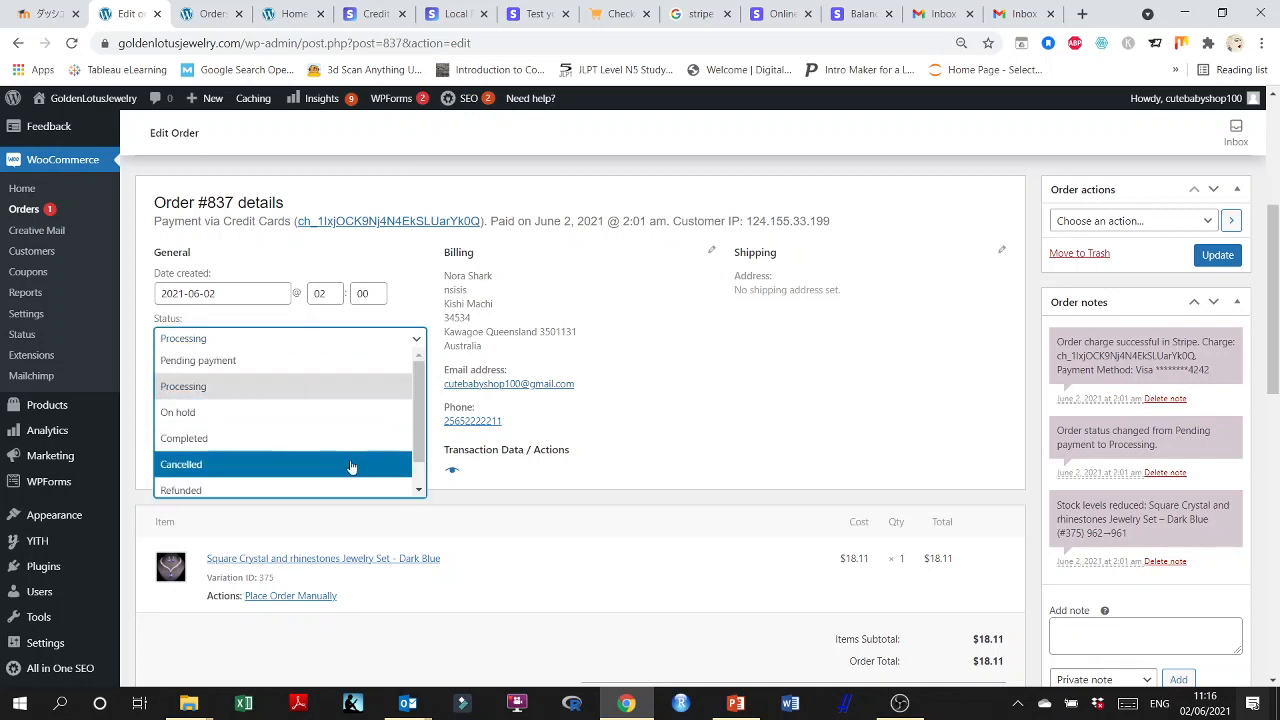
scroll(408, 425, down, 1)
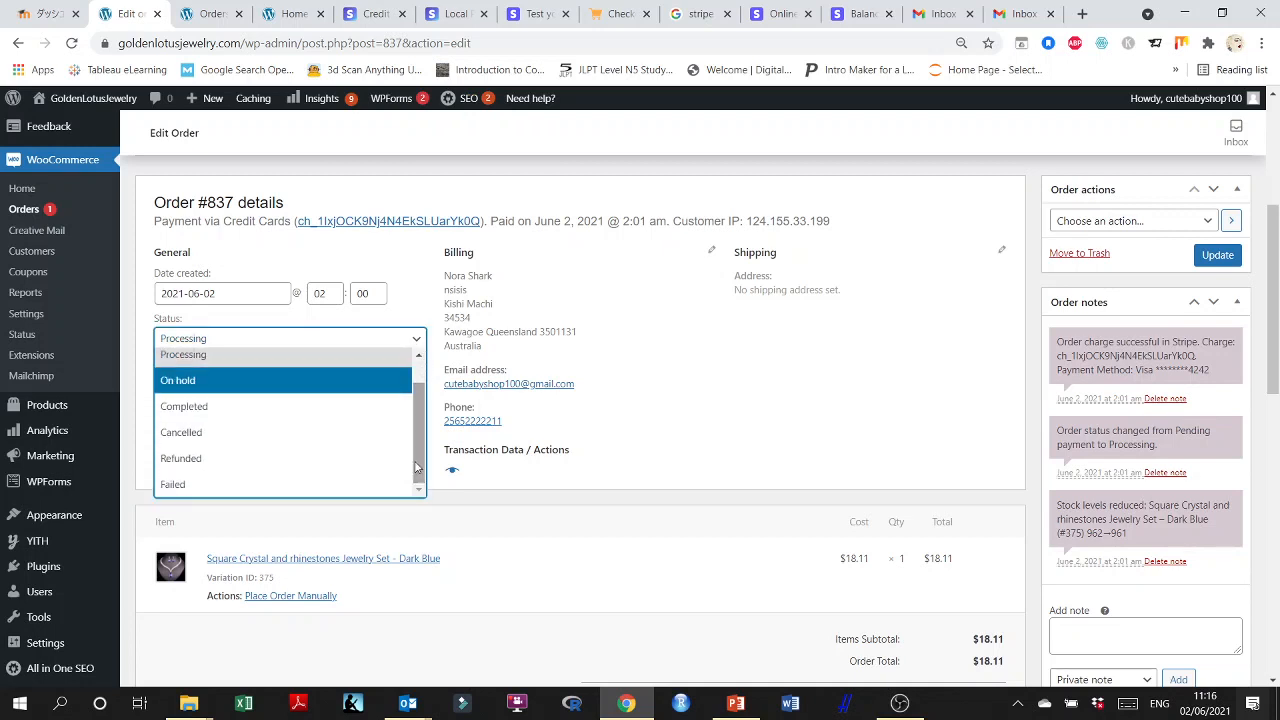
click(220, 408)
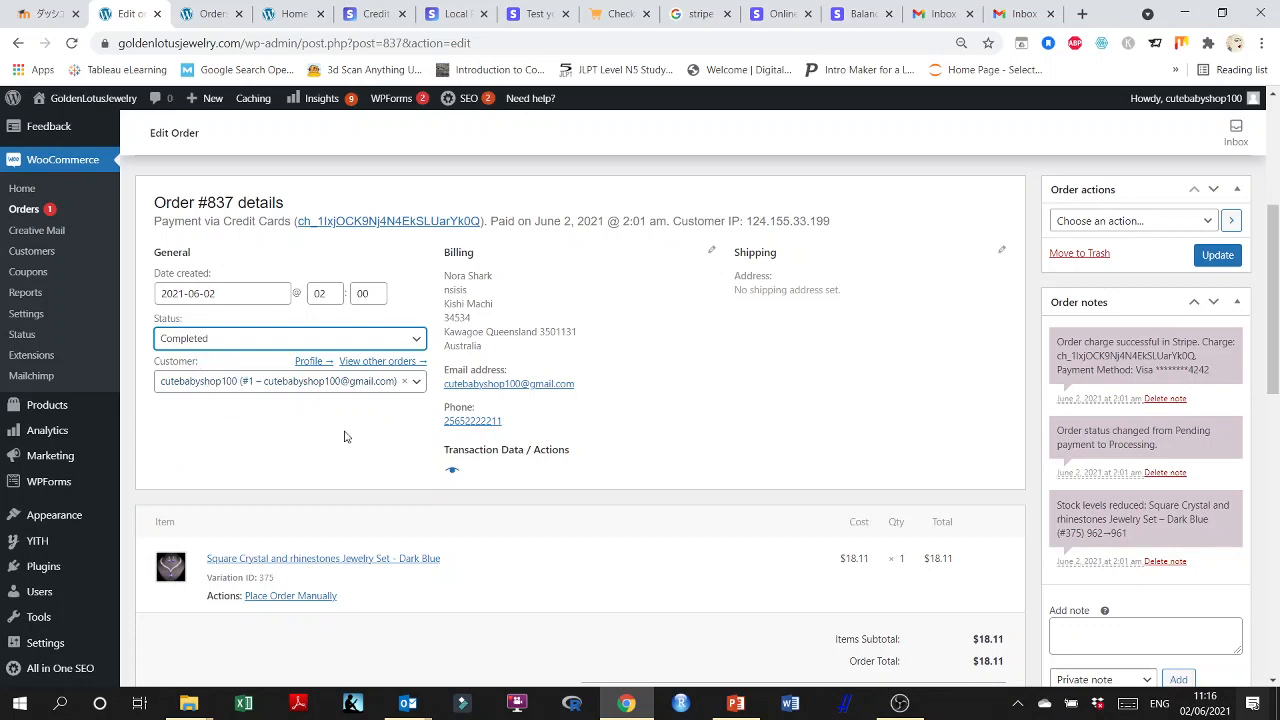
Try the Place Order Manually action on the jewelry set item and look over the order's totals, custom fields and download permissions.
scroll(330, 435, down, 3)
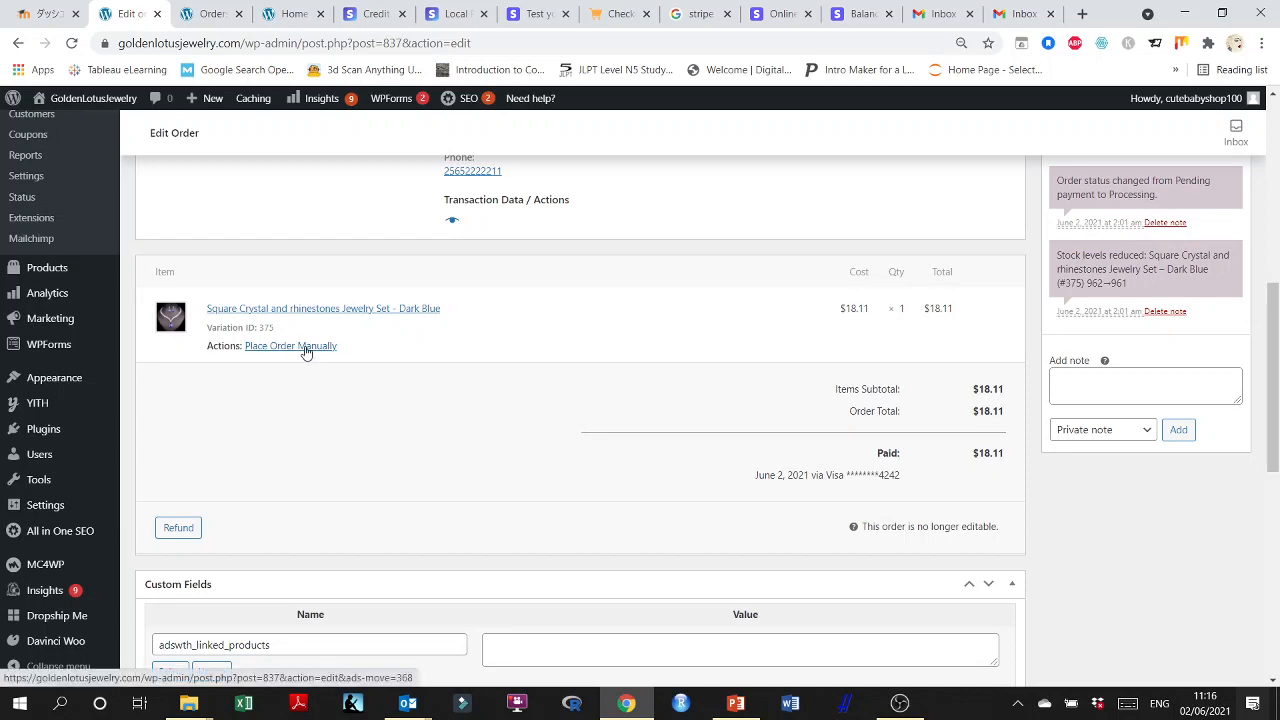
click(305, 347)
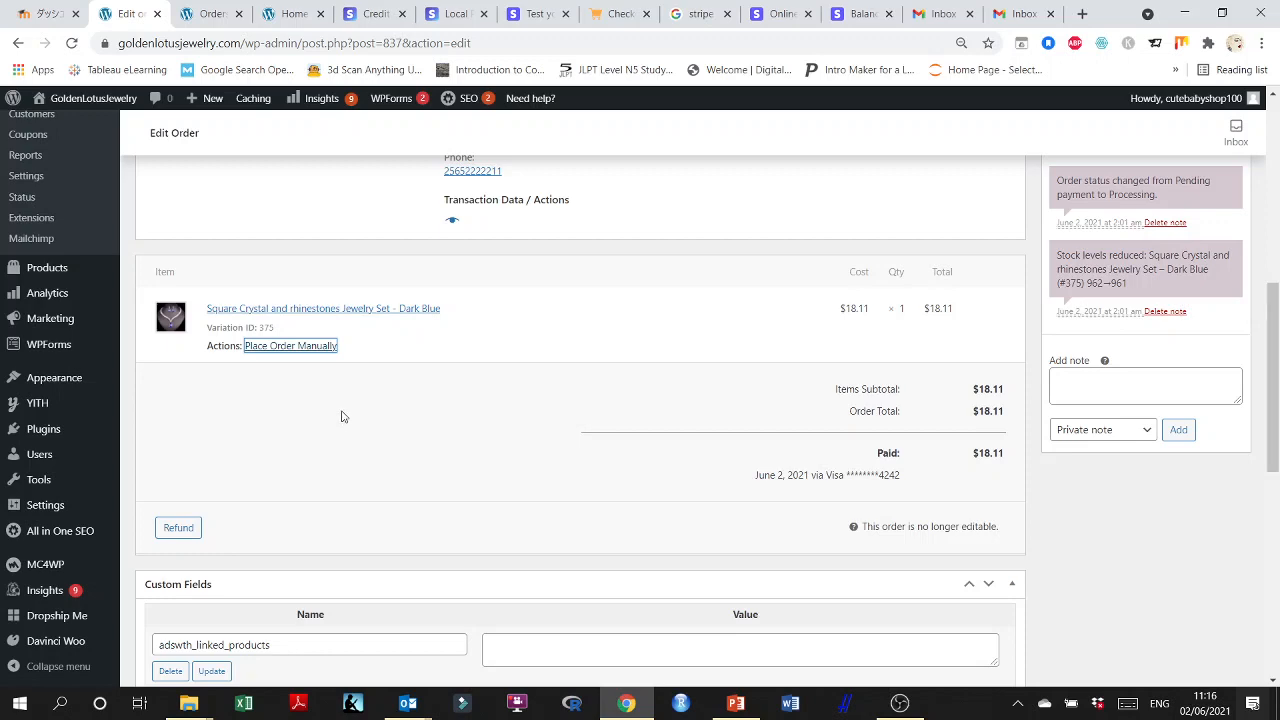
scroll(397, 417, down, 2)
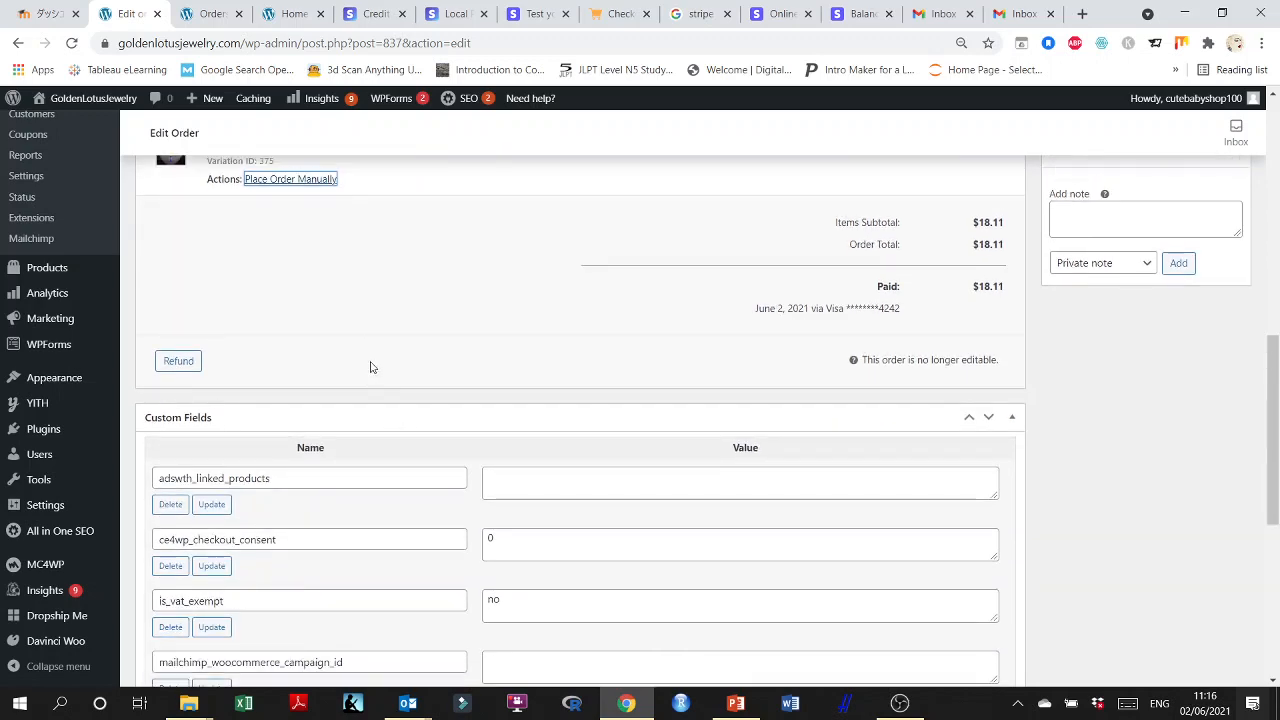
scroll(480, 368, up, 2)
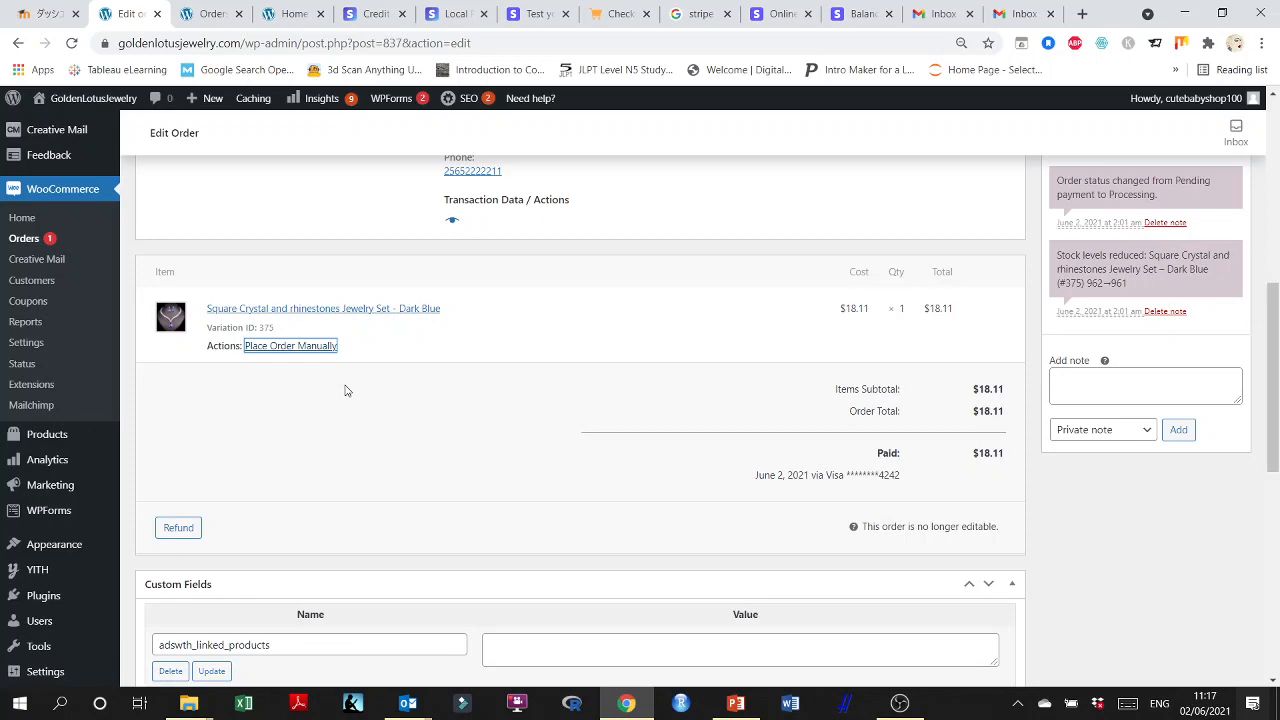
scroll(360, 398, down, 6)
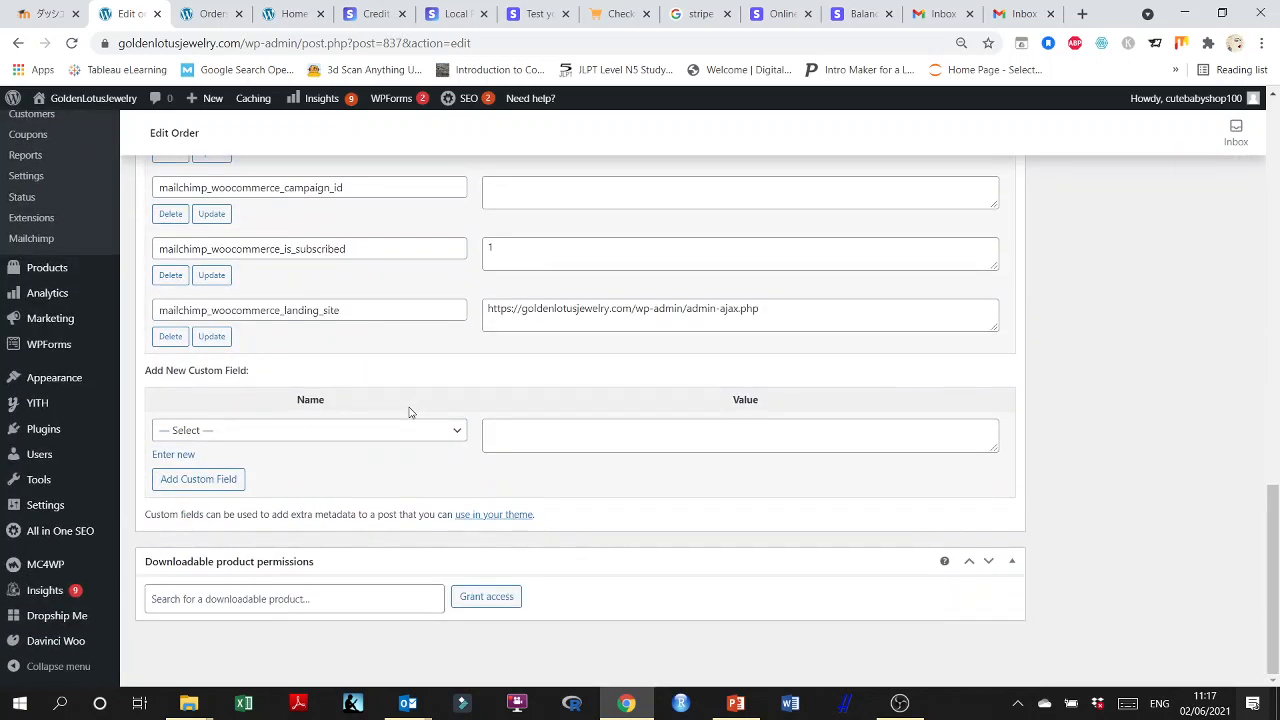
scroll(1180, 460, up, 10)
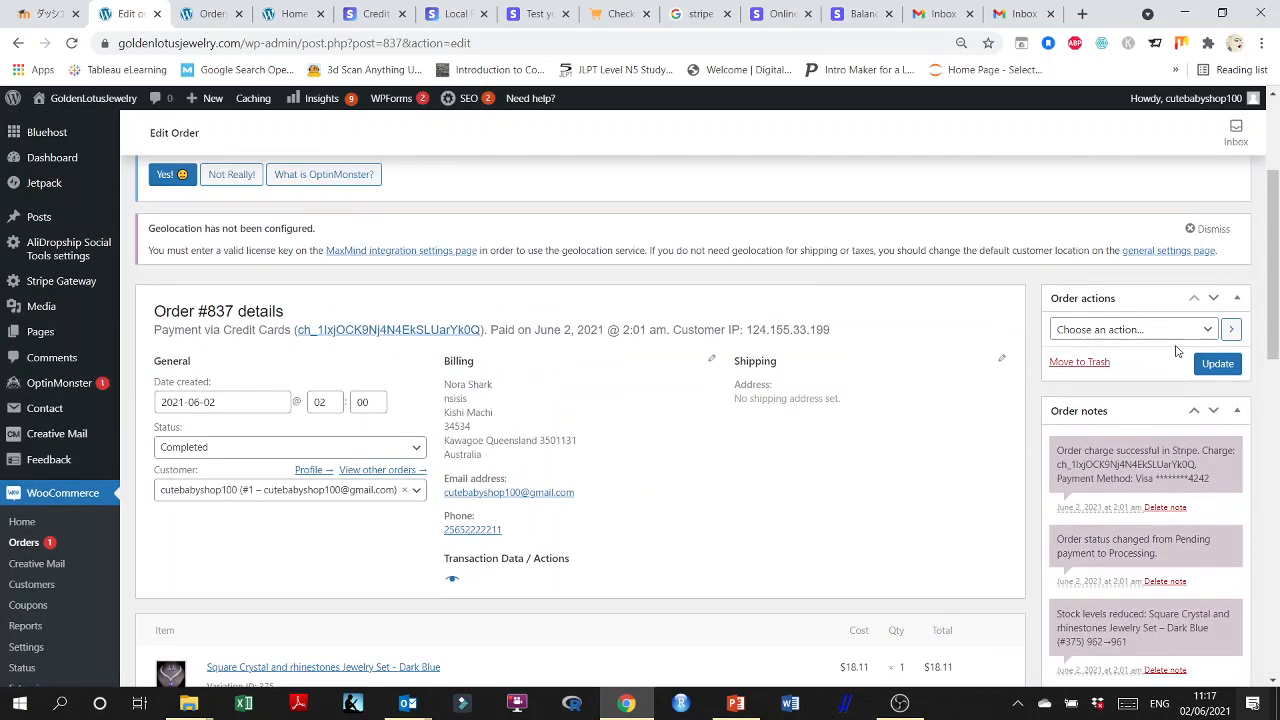
Check the available order actions without choosing one and save the order with its Completed status.
click(1173, 331)
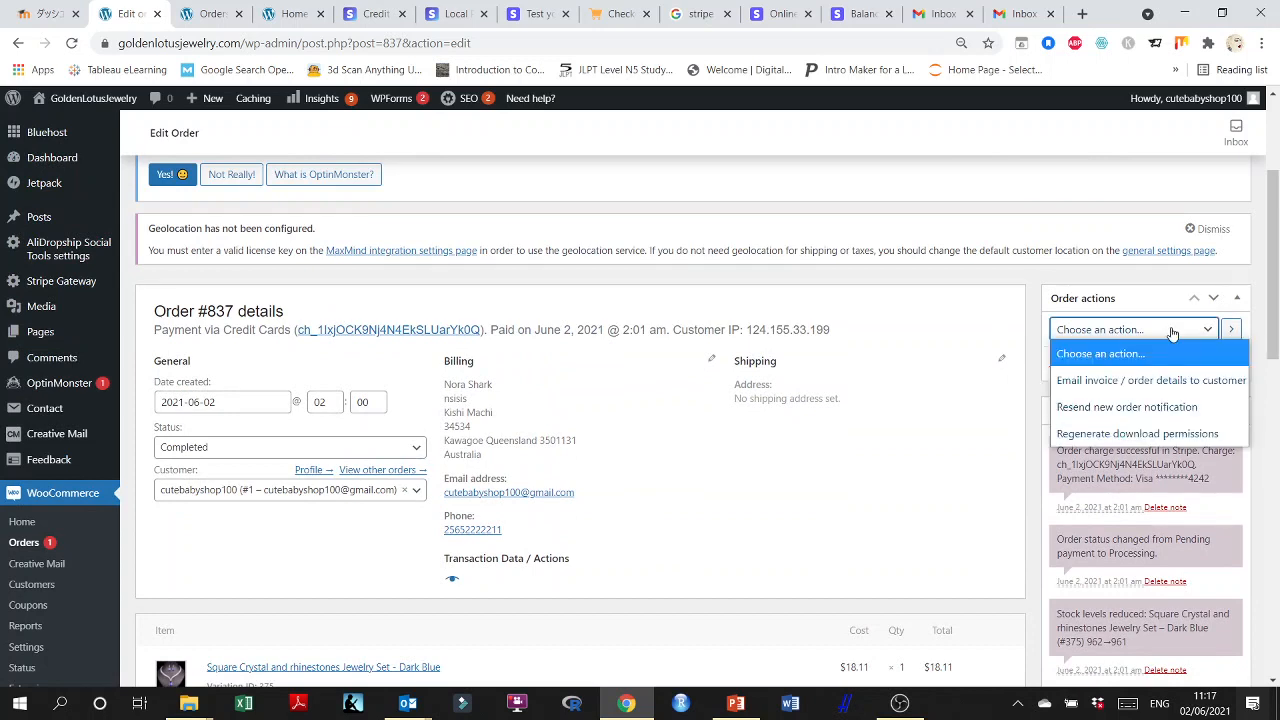
click(1173, 331)
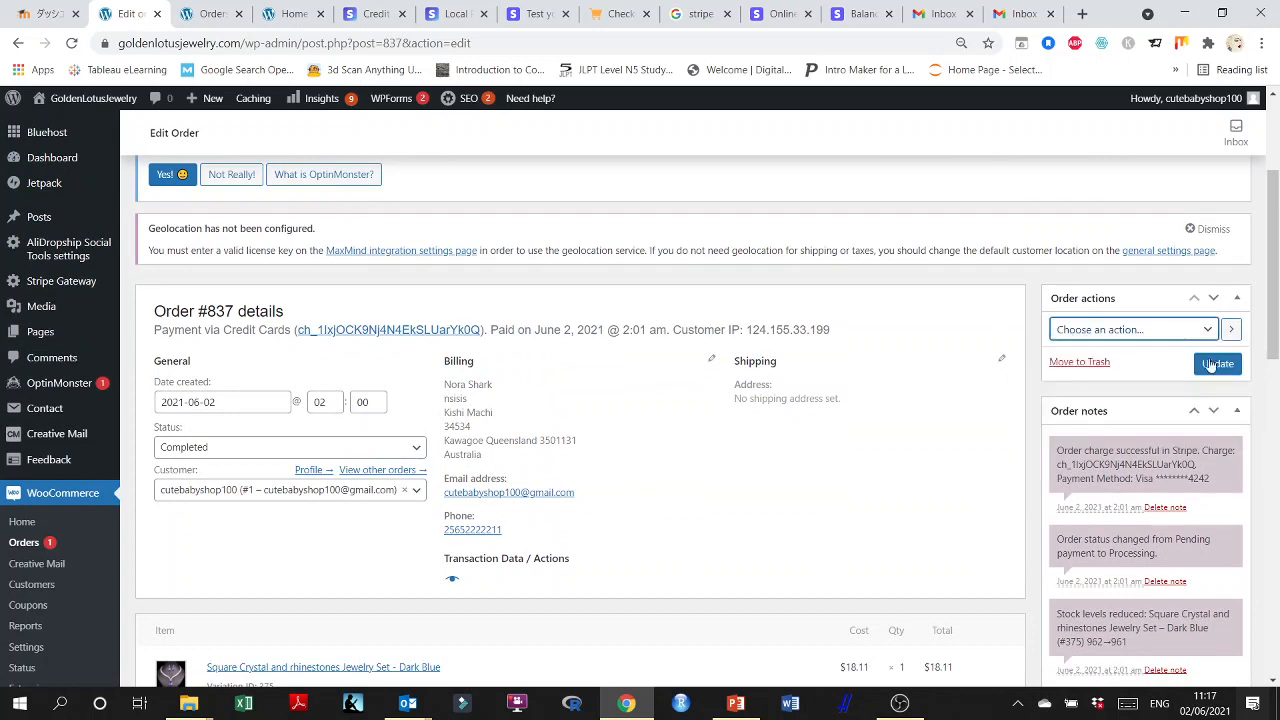
click(1214, 364)
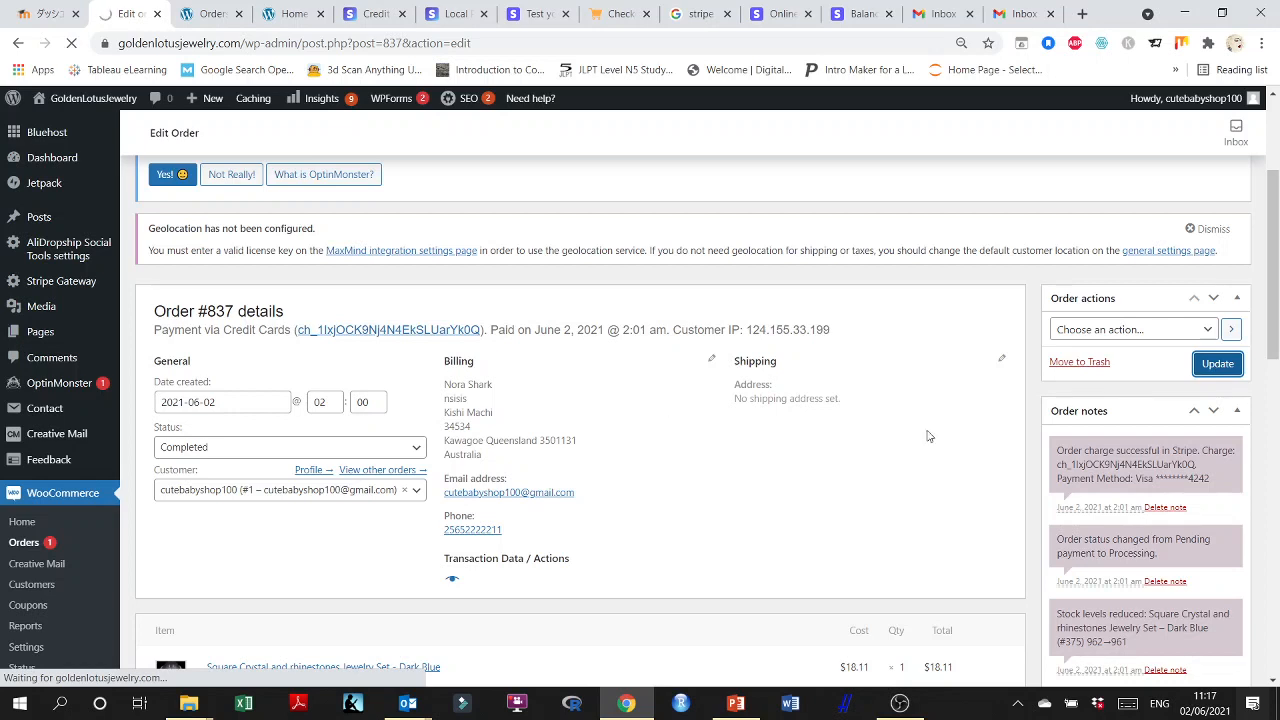
click(1230, 336)
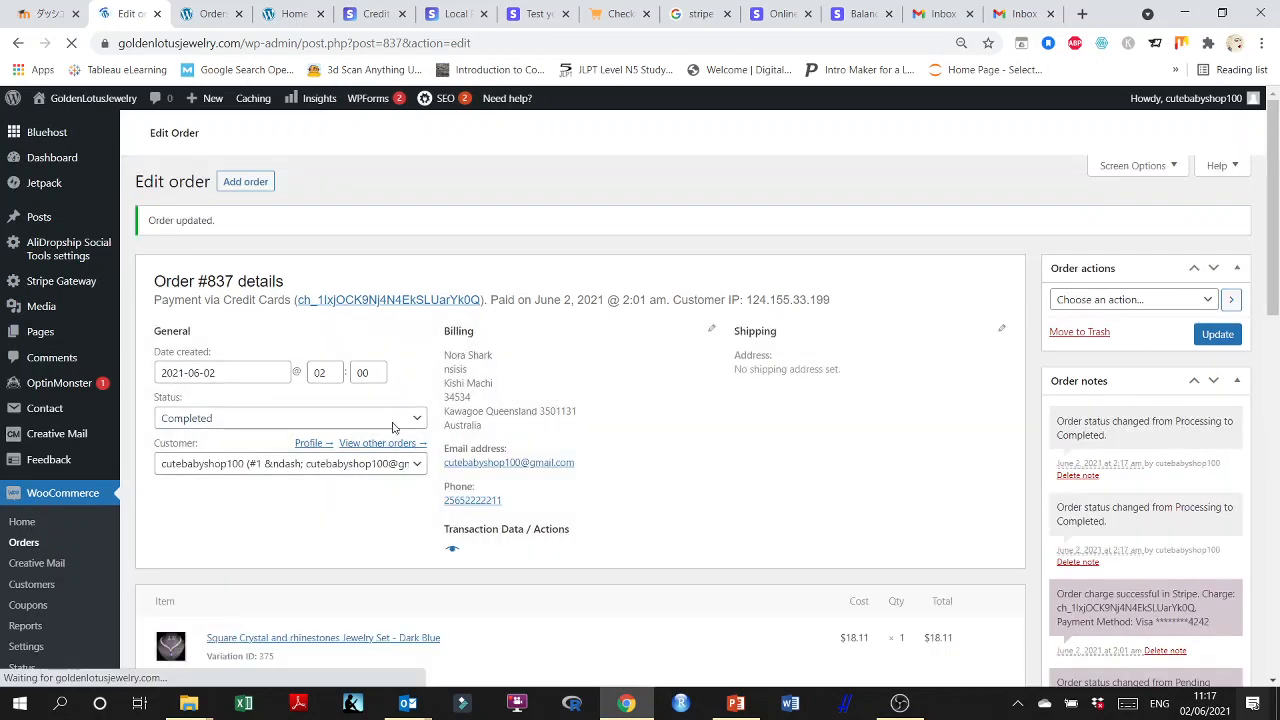
Return to the orders list and check the statuses and latest note of the test orders.
click(40, 549)
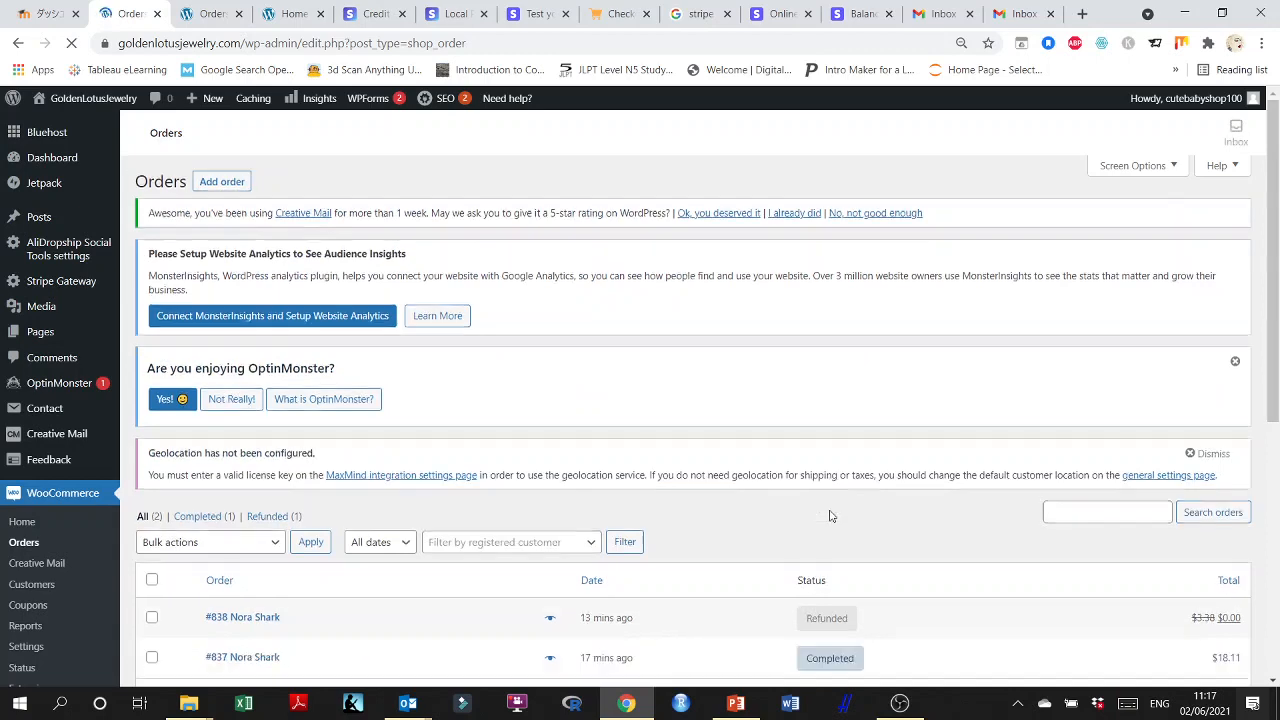
scroll(830, 420, down, 3)
mouse_move(840, 422)
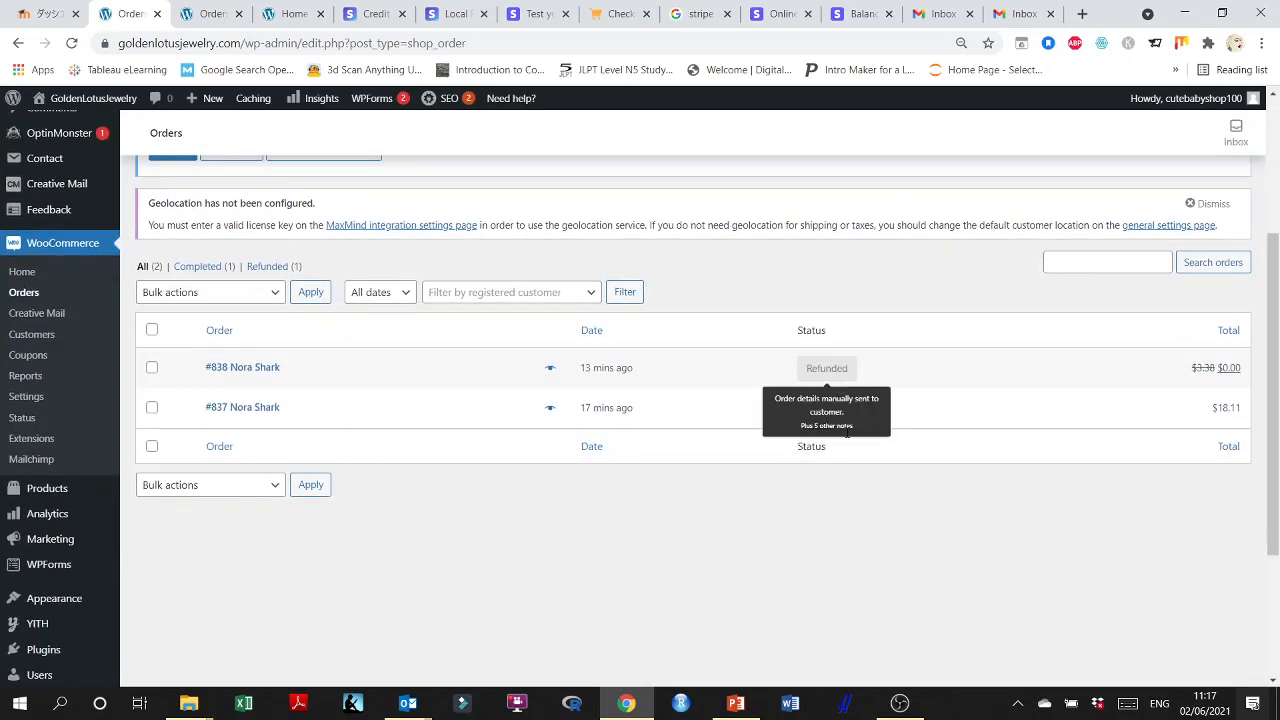
Add the Actions column to the orders list through its display options and apply the change.
scroll(1006, 526, up, 3)
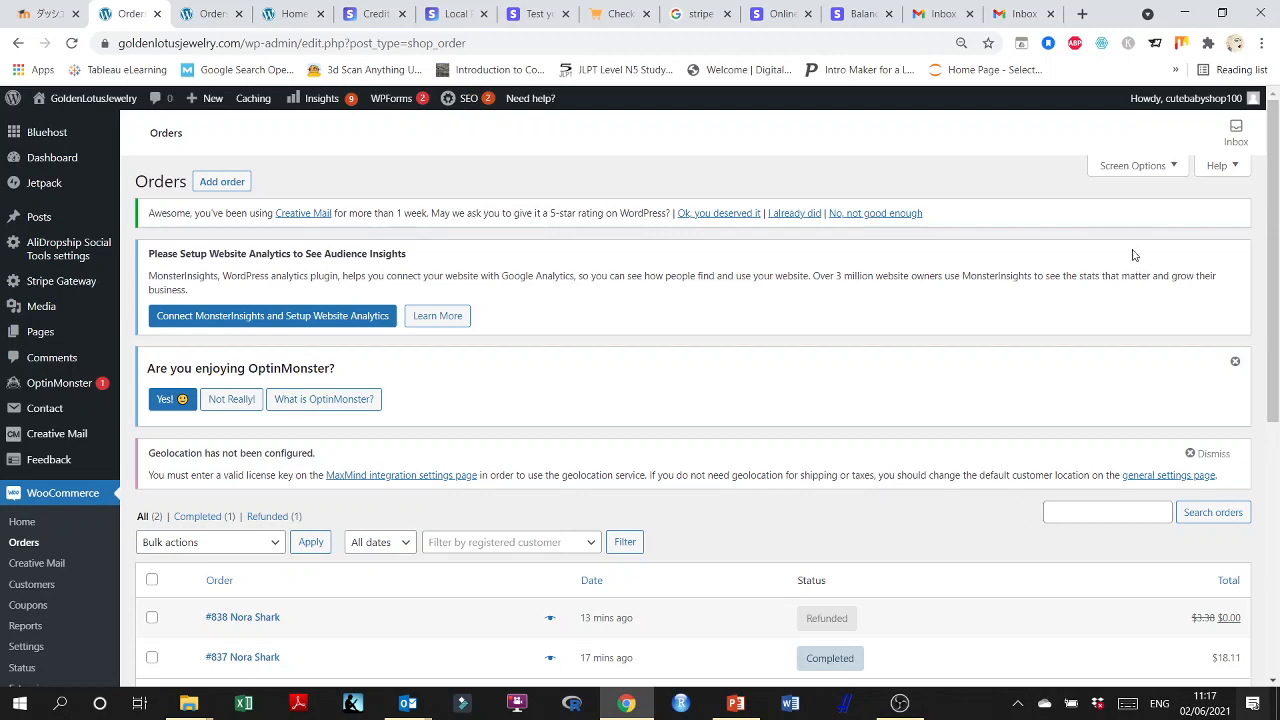
click(1170, 166)
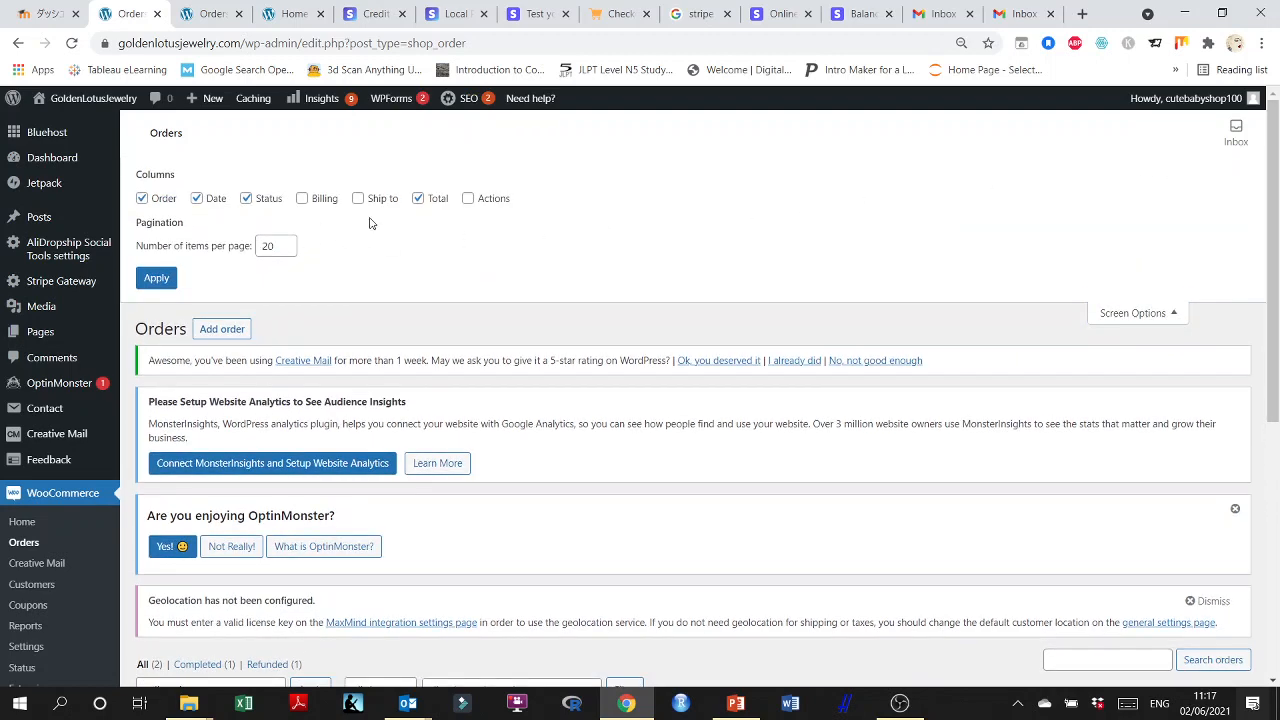
click(468, 199)
click(157, 279)
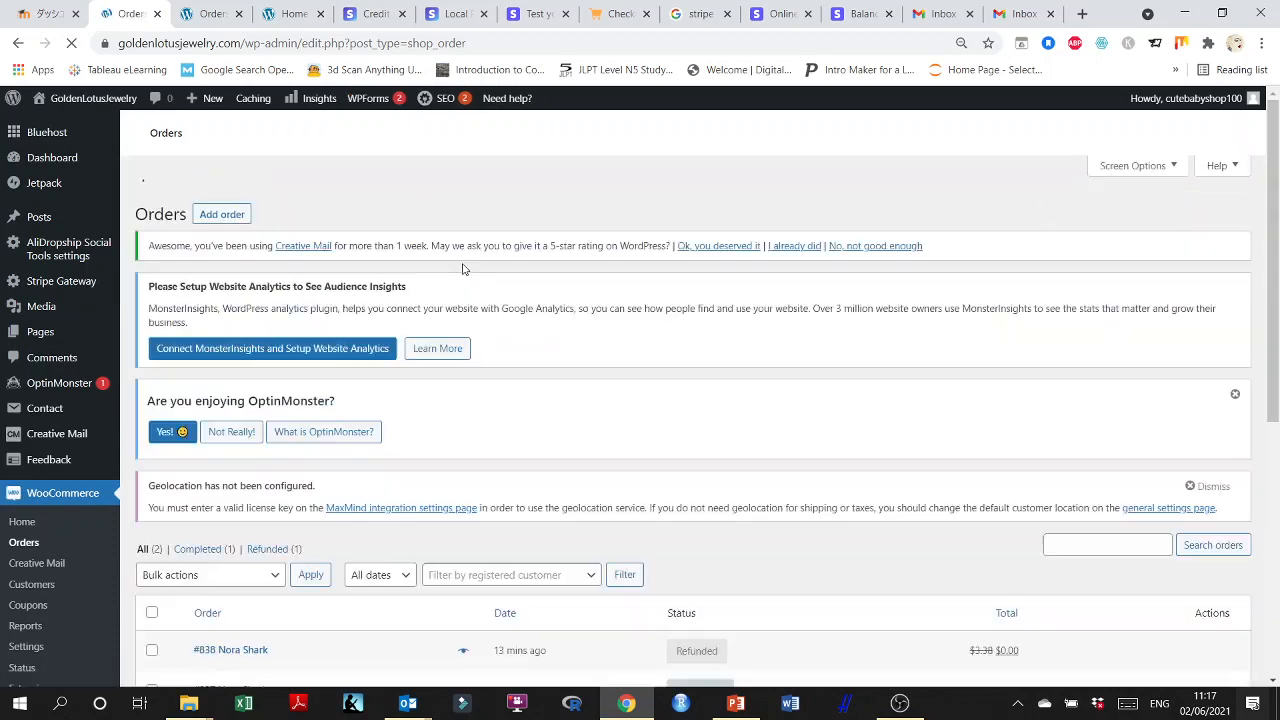
scroll(695, 490, down, 2)
scroll(695, 490, down, 1)
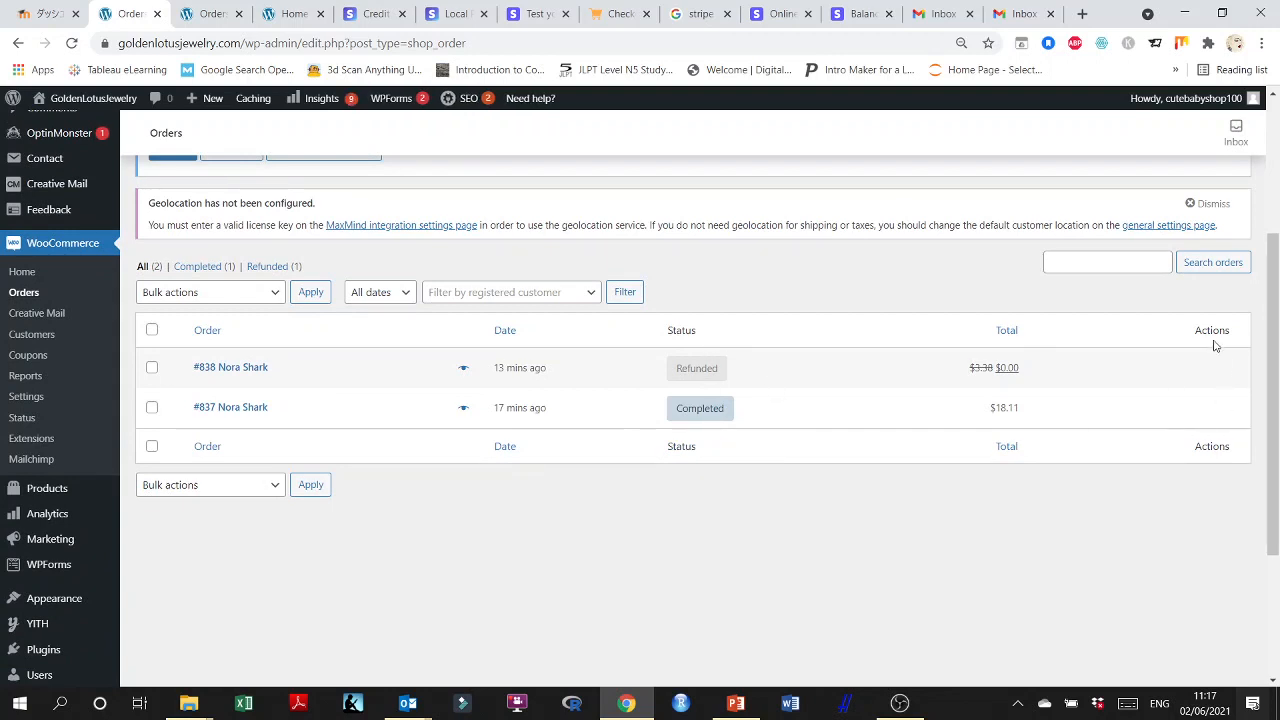
Open the refunded order and email its invoice / order details to the customer again by updating it with that order action.
click(1208, 395)
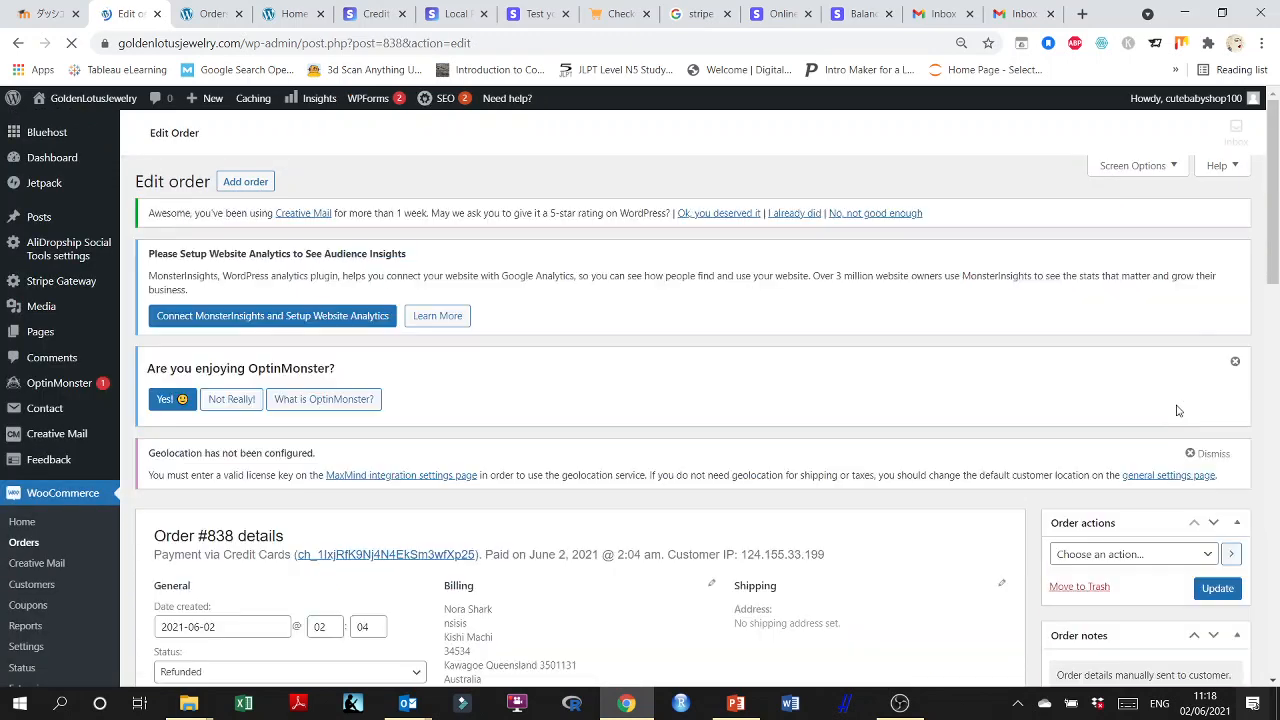
scroll(1177, 410, down, 3)
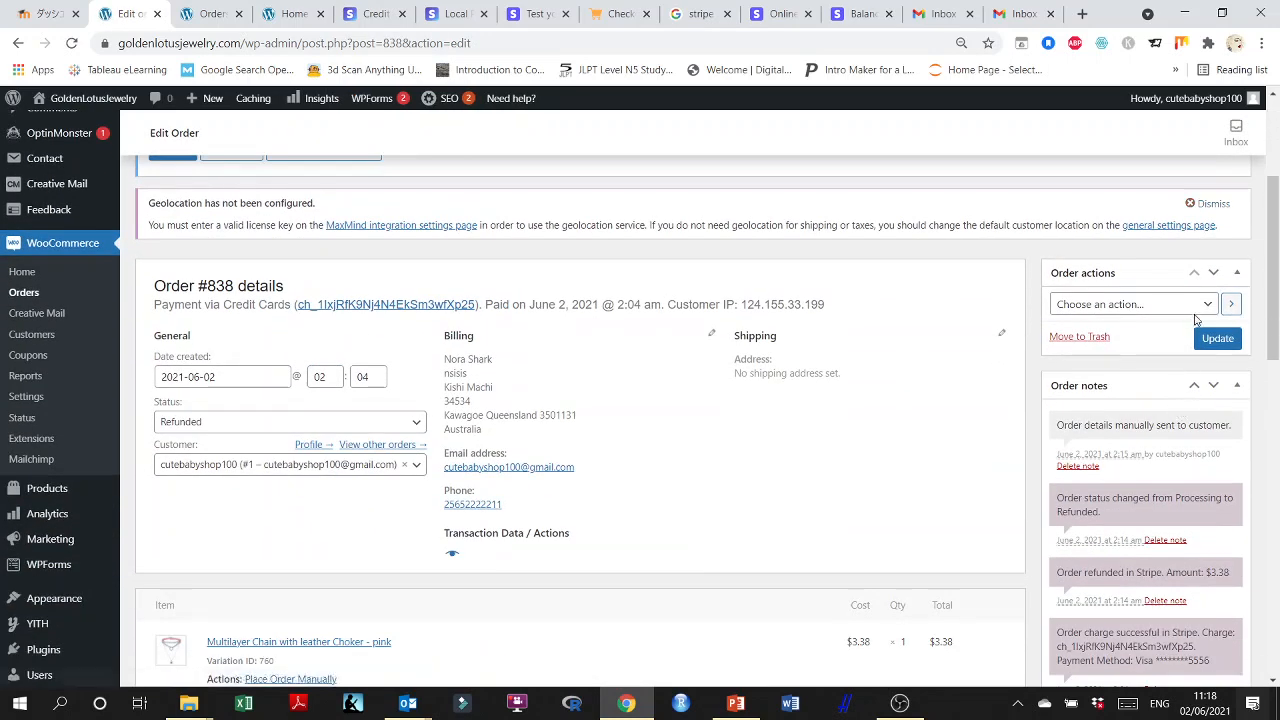
click(1208, 306)
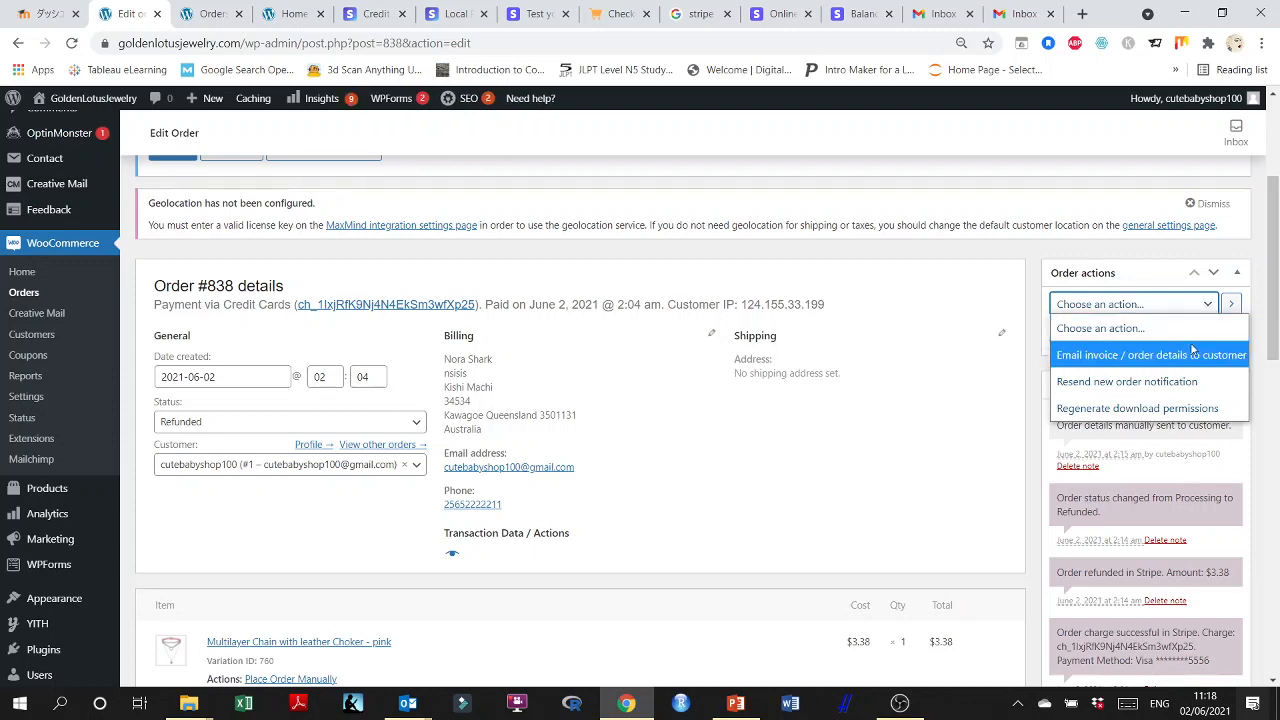
click(1146, 358)
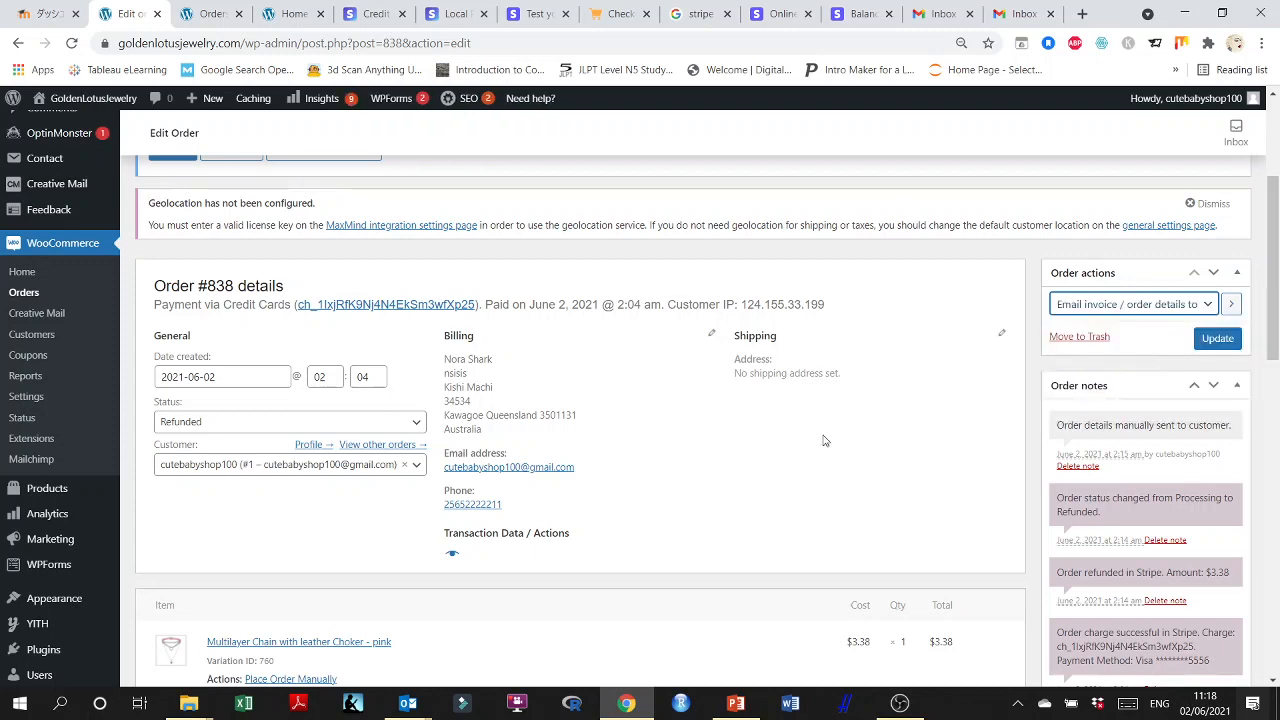
click(1217, 338)
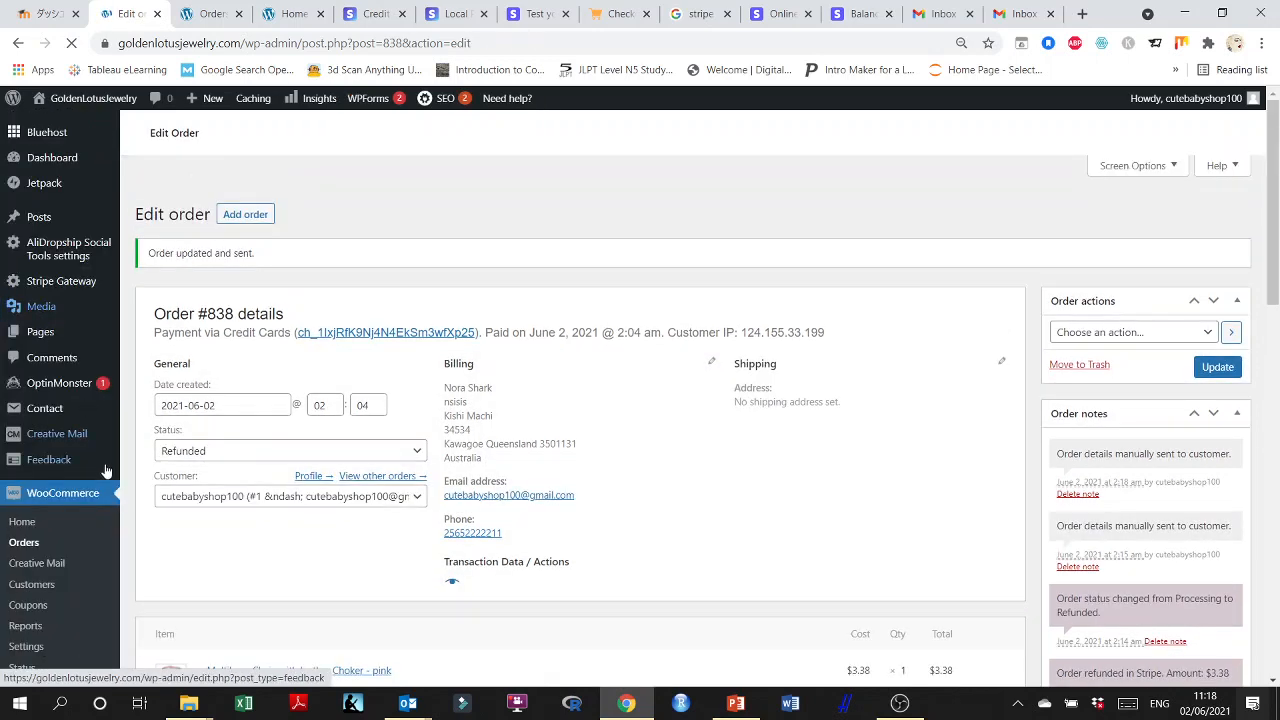
Return to the orders list and review the orders and the available bulk actions without applying any.
scroll(100, 477, down, 3)
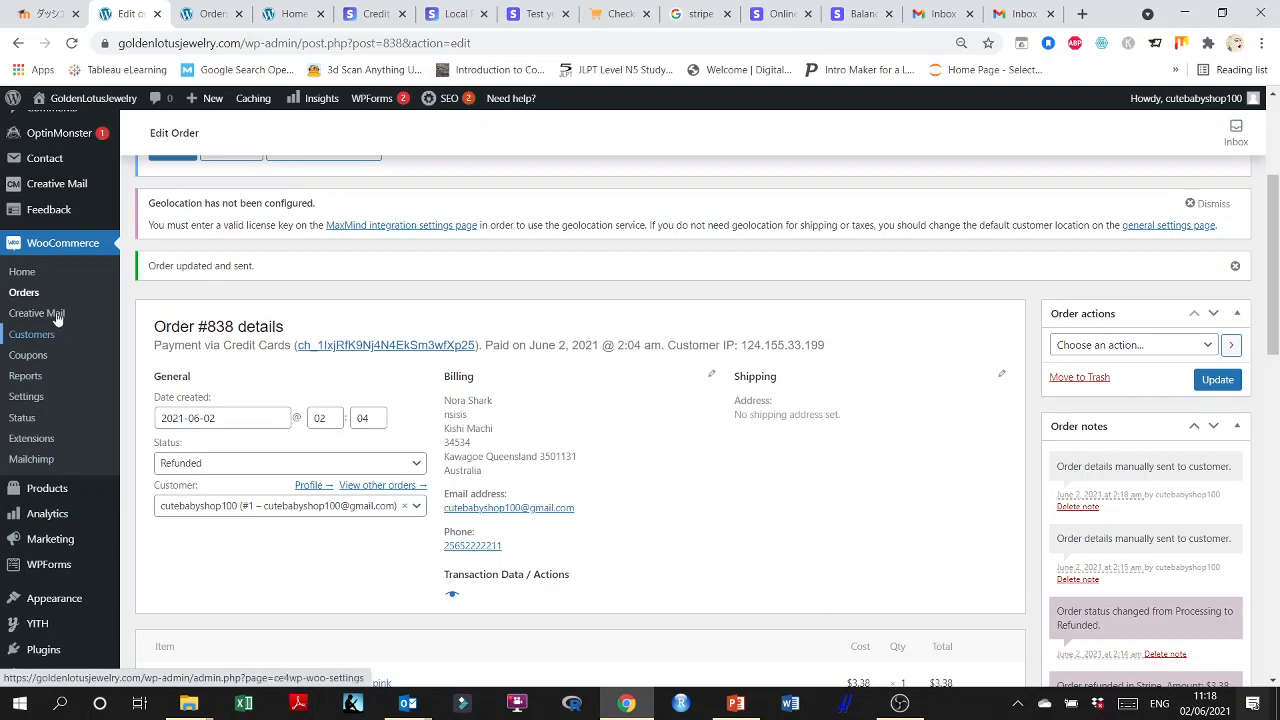
click(31, 295)
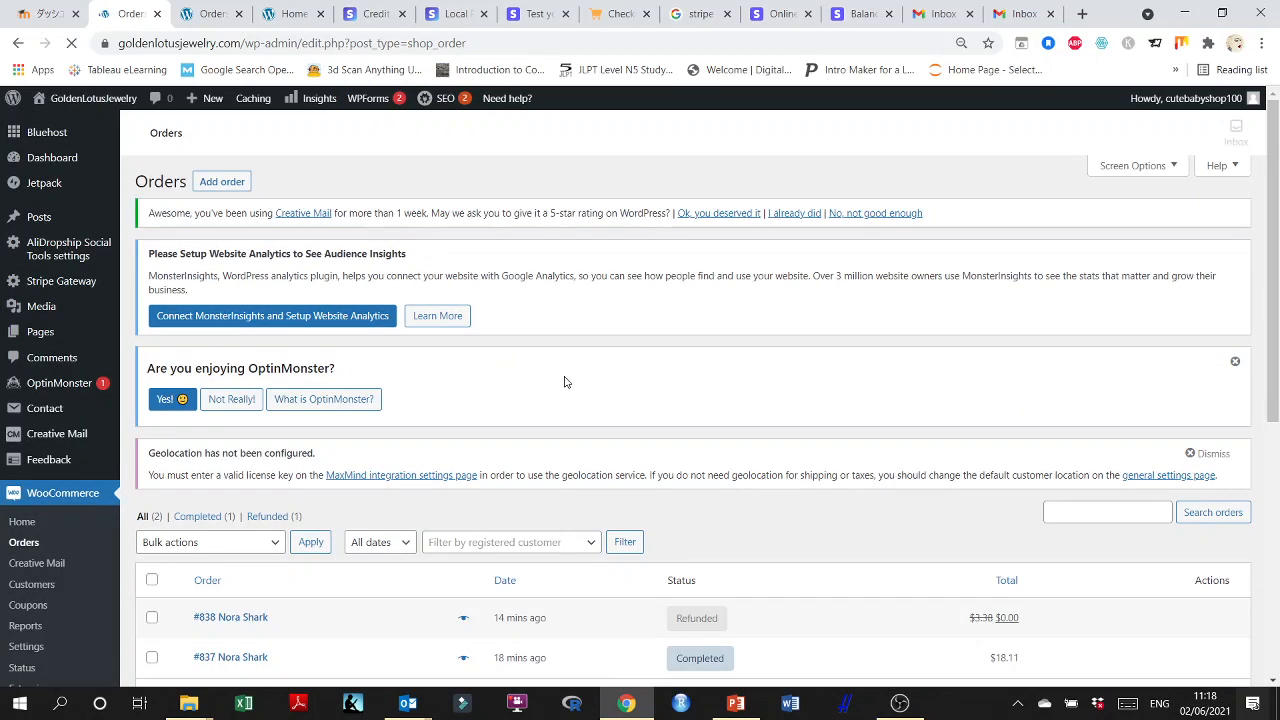
scroll(1005, 432, down, 2)
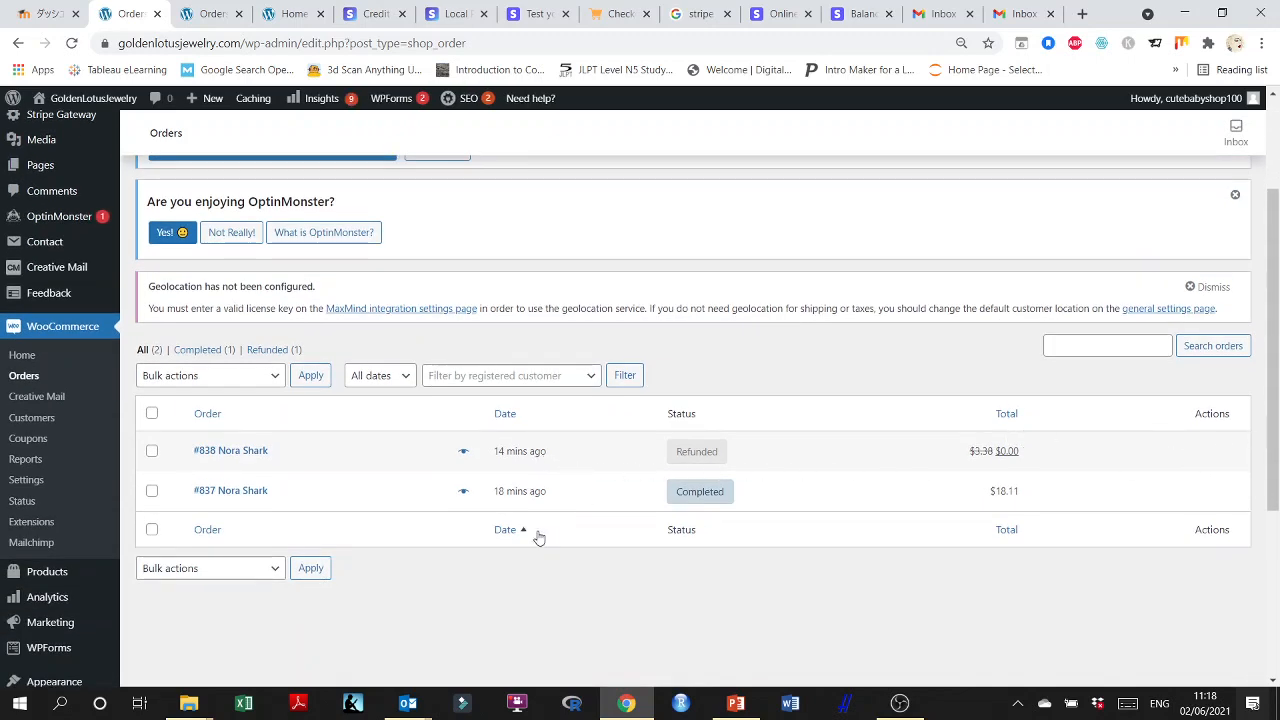
click(276, 570)
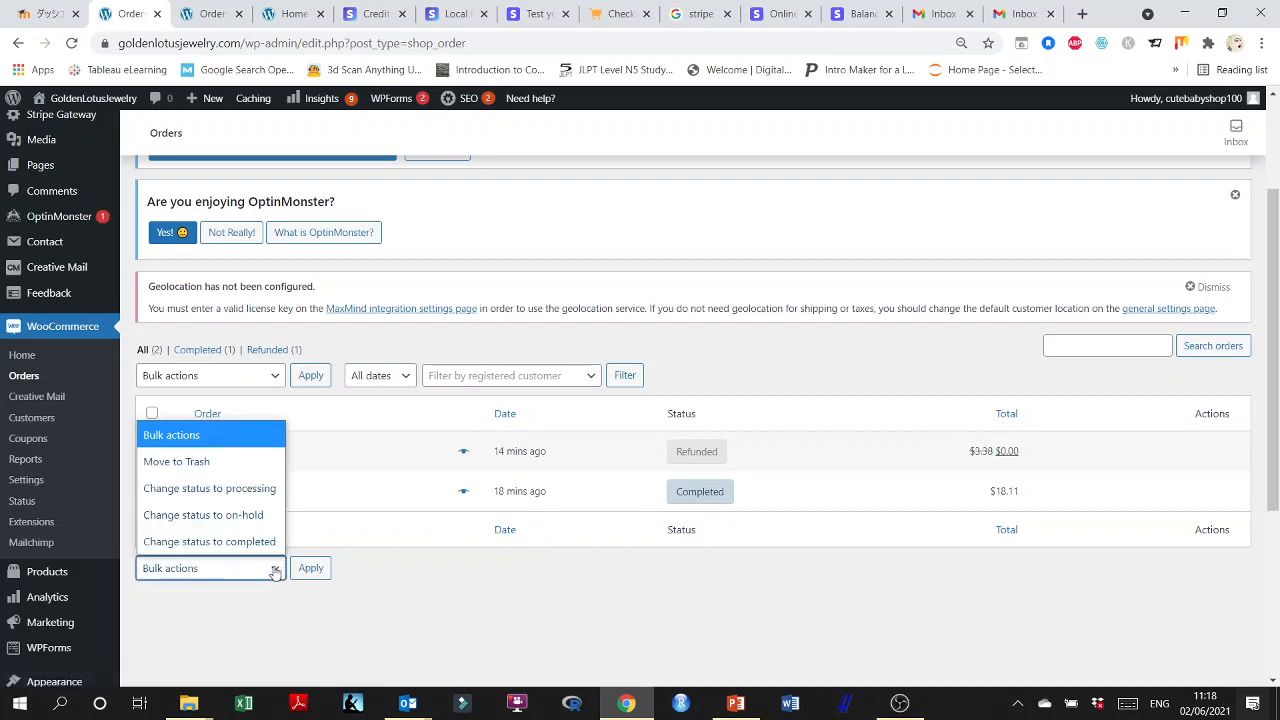
click(414, 645)
scroll(409, 603, down, 2)
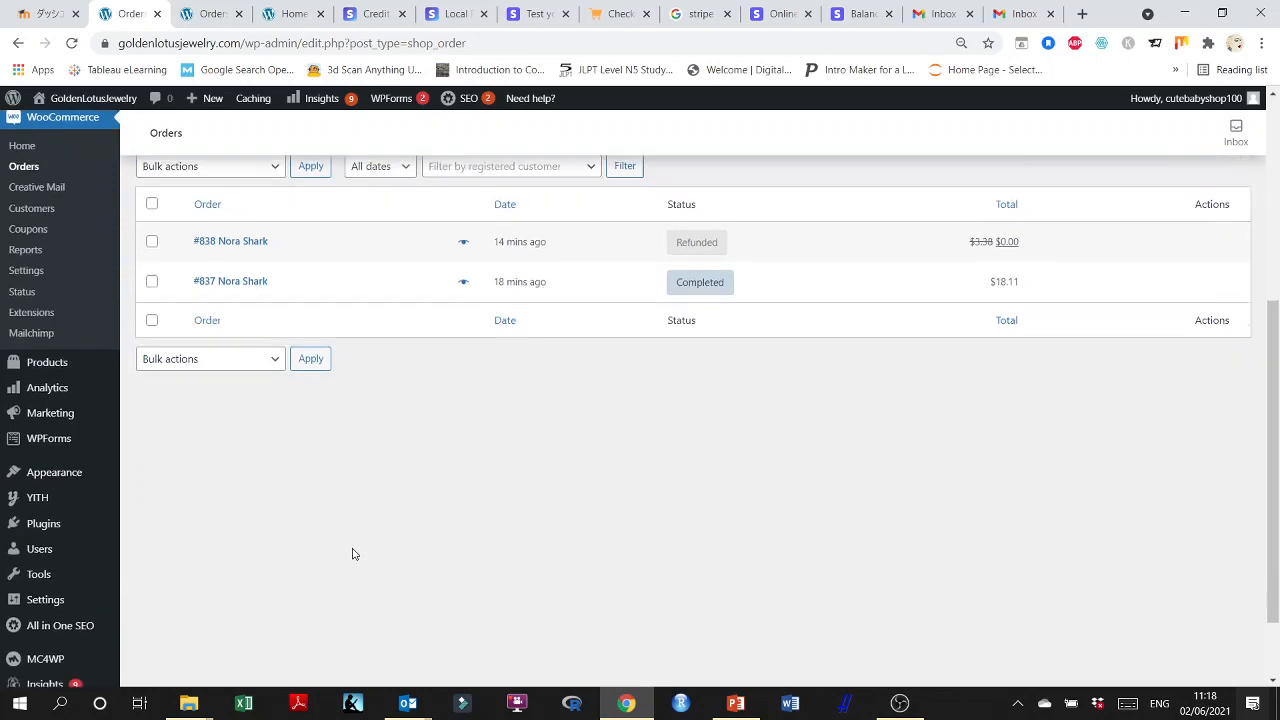
scroll(352, 554, down, 1)
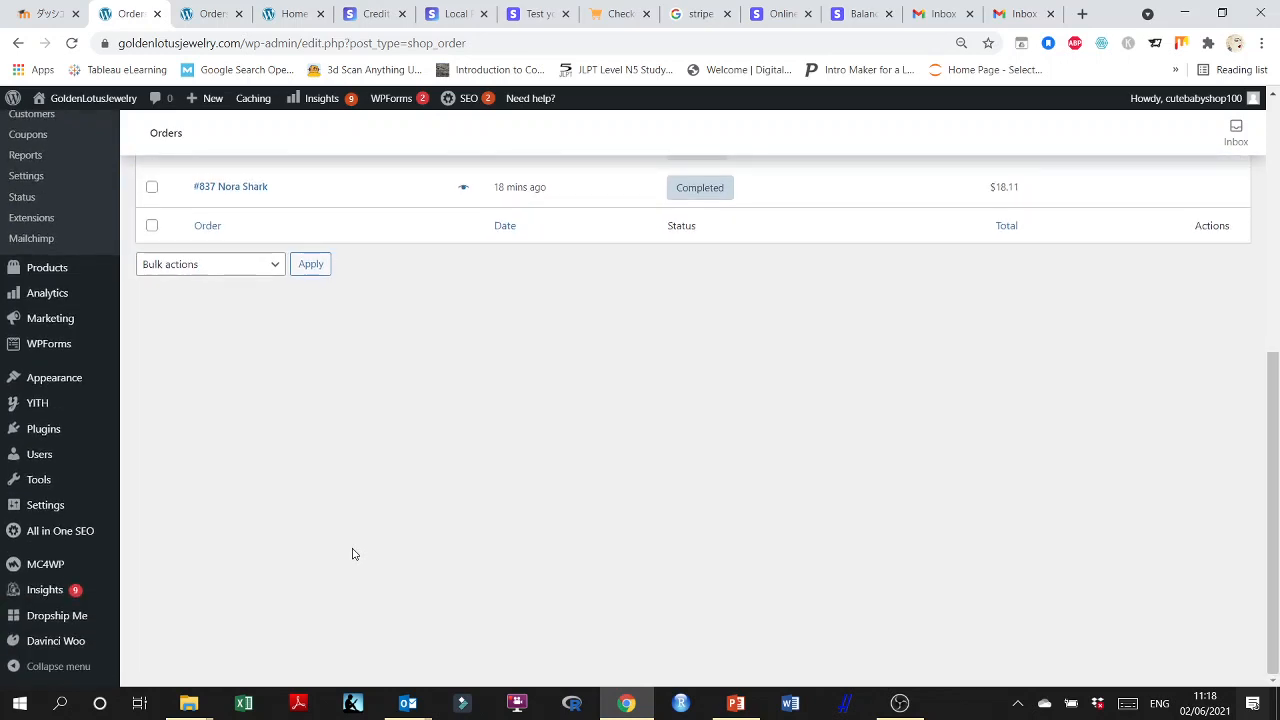
scroll(352, 554, up, 3)
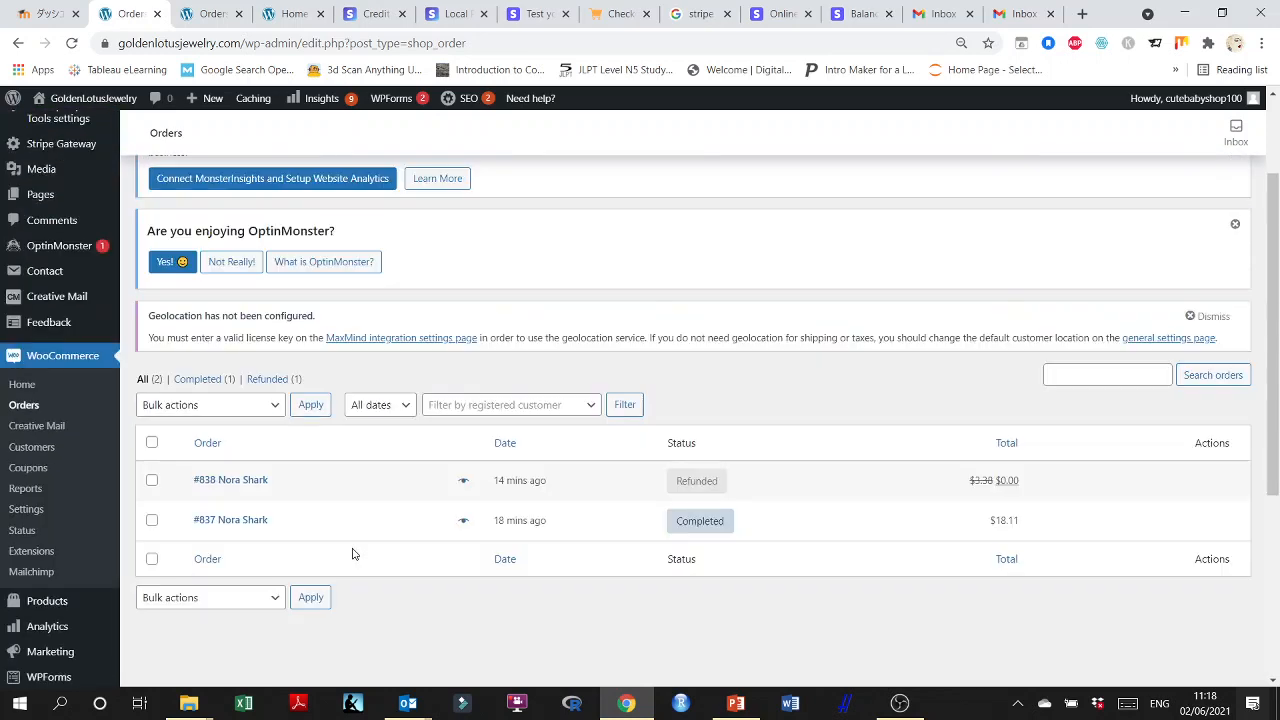
Switch to the Stripe dashboard's Balances page and reload it to check the test balance after the refund.
click(860, 14)
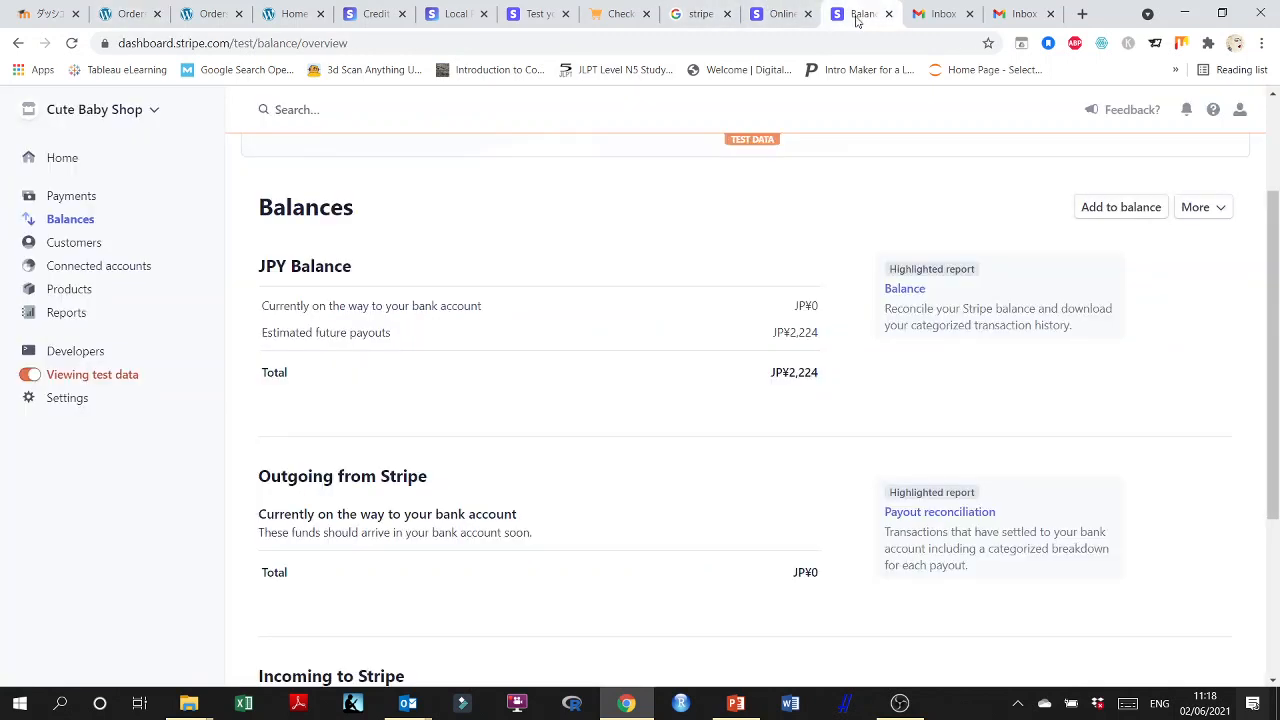
click(72, 43)
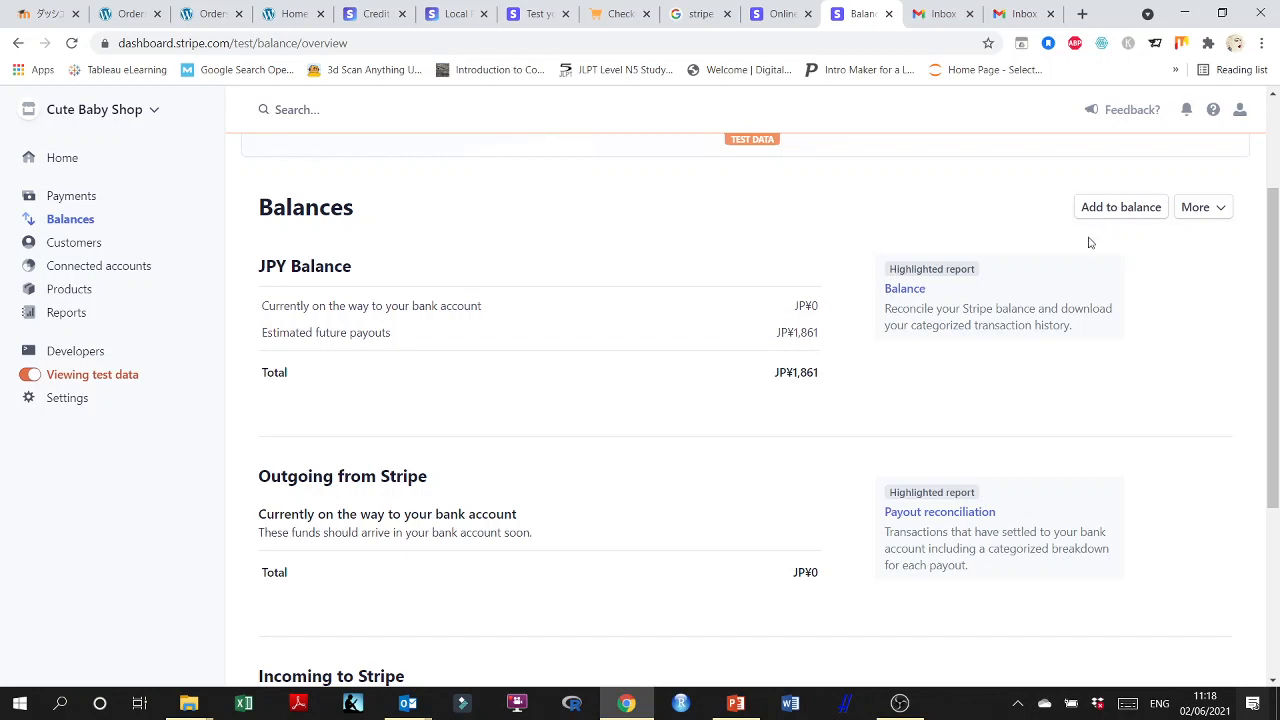
Try to change the Stripe payout schedule to automatic every month on the 1st, and check the schedule under estimated future payouts.
click(1220, 212)
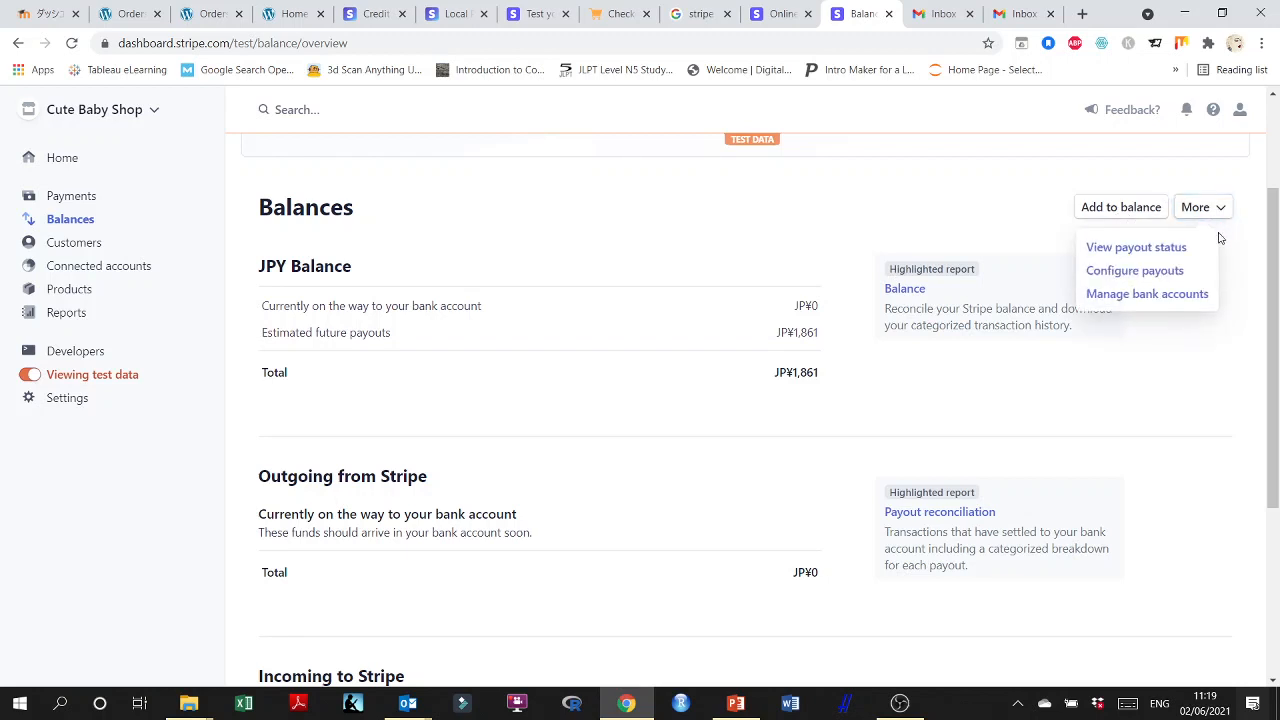
click(1149, 271)
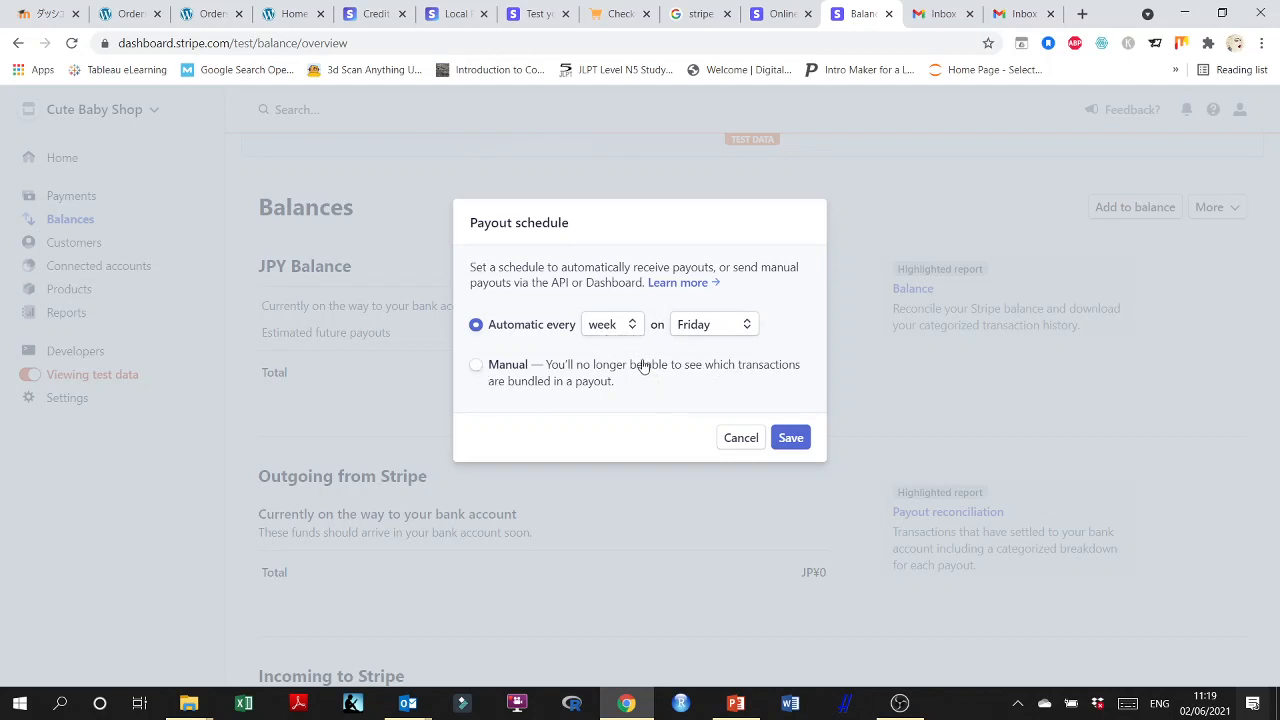
click(634, 330)
click(634, 328)
click(634, 325)
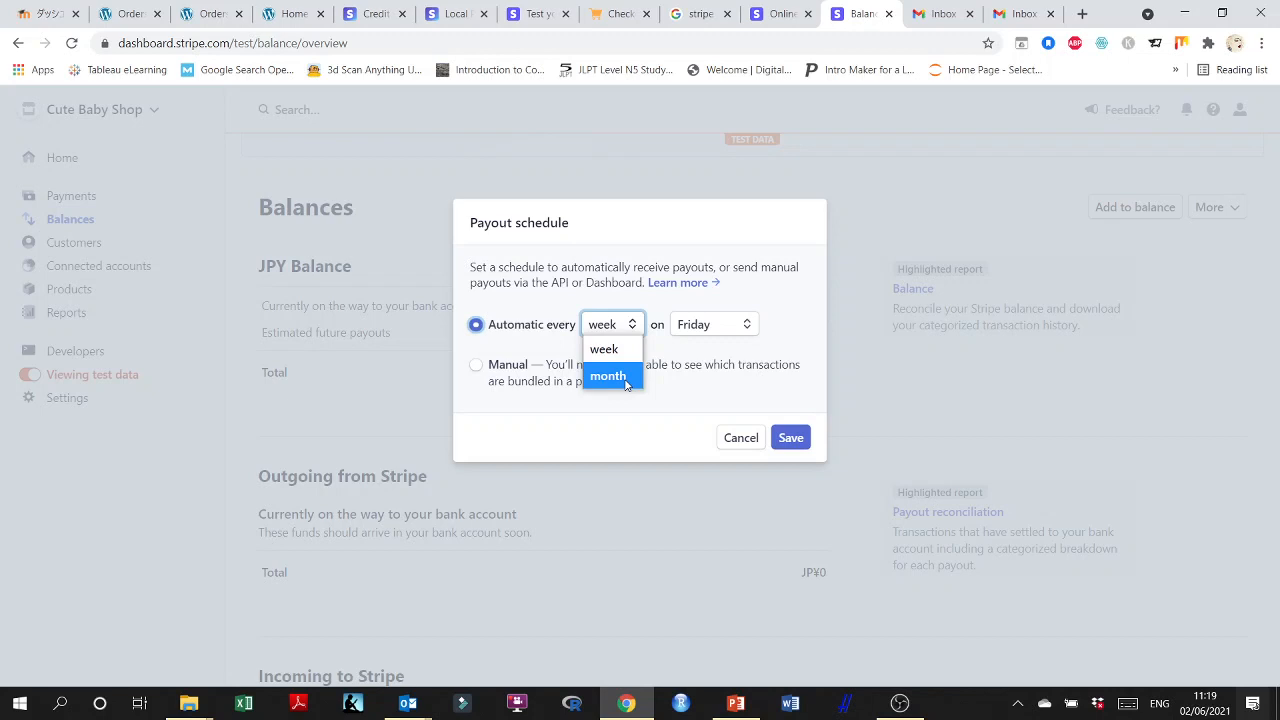
click(627, 377)
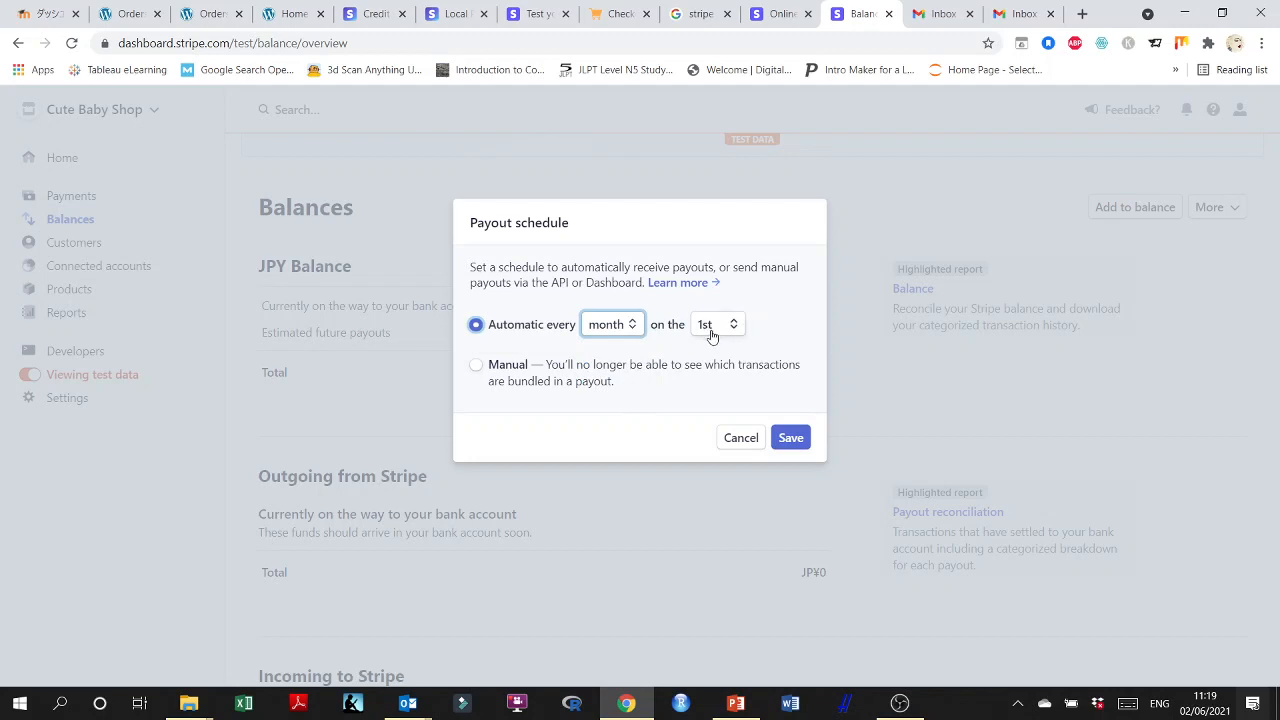
click(789, 438)
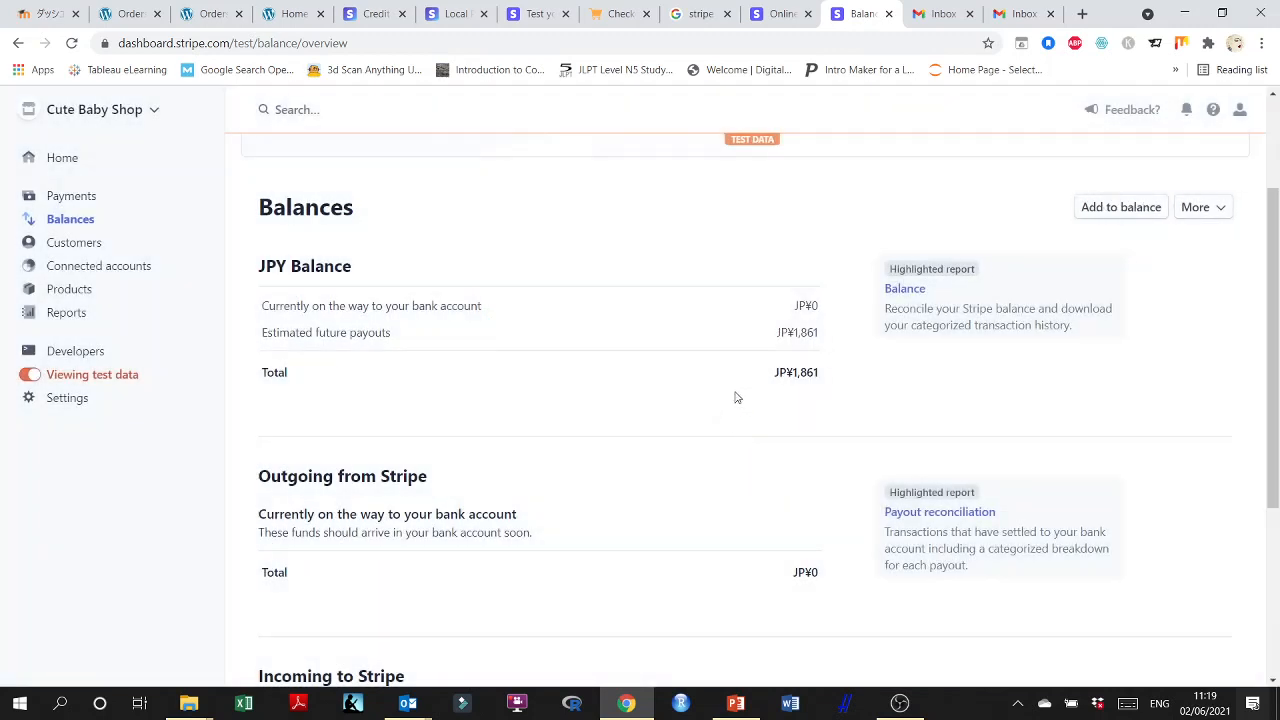
scroll(729, 418, down, 3)
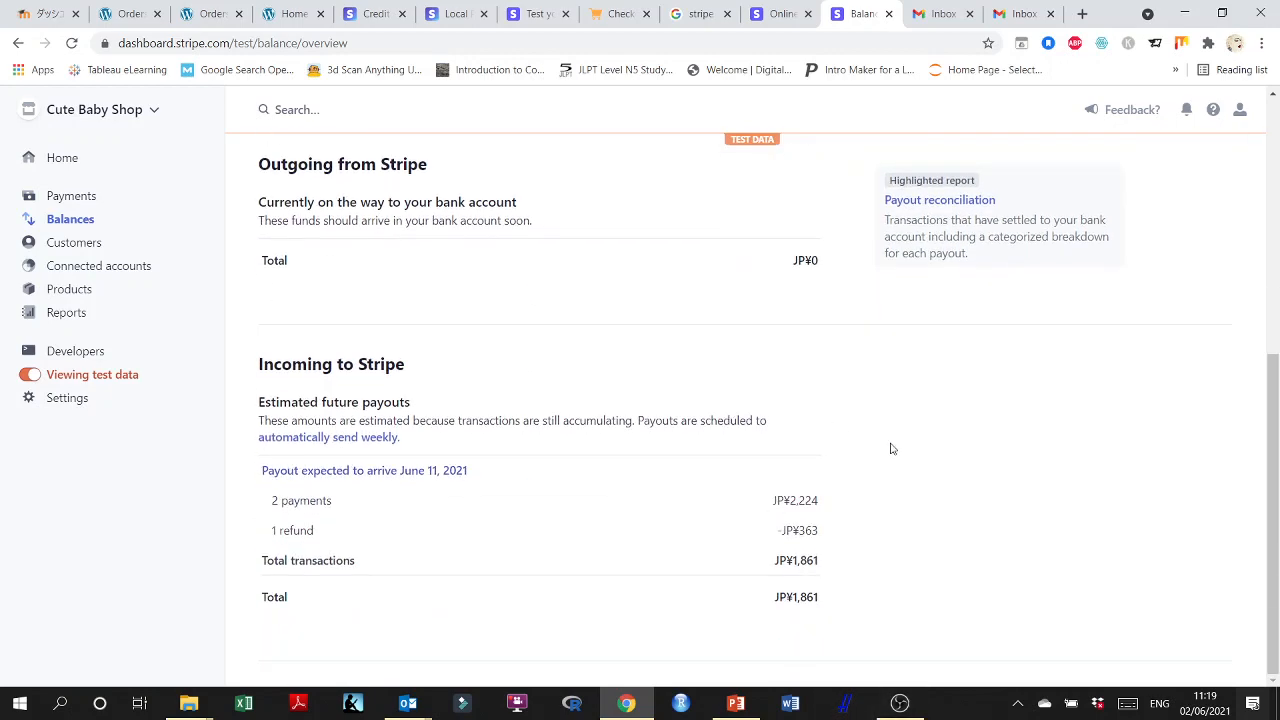
scroll(890, 446, up, 5)
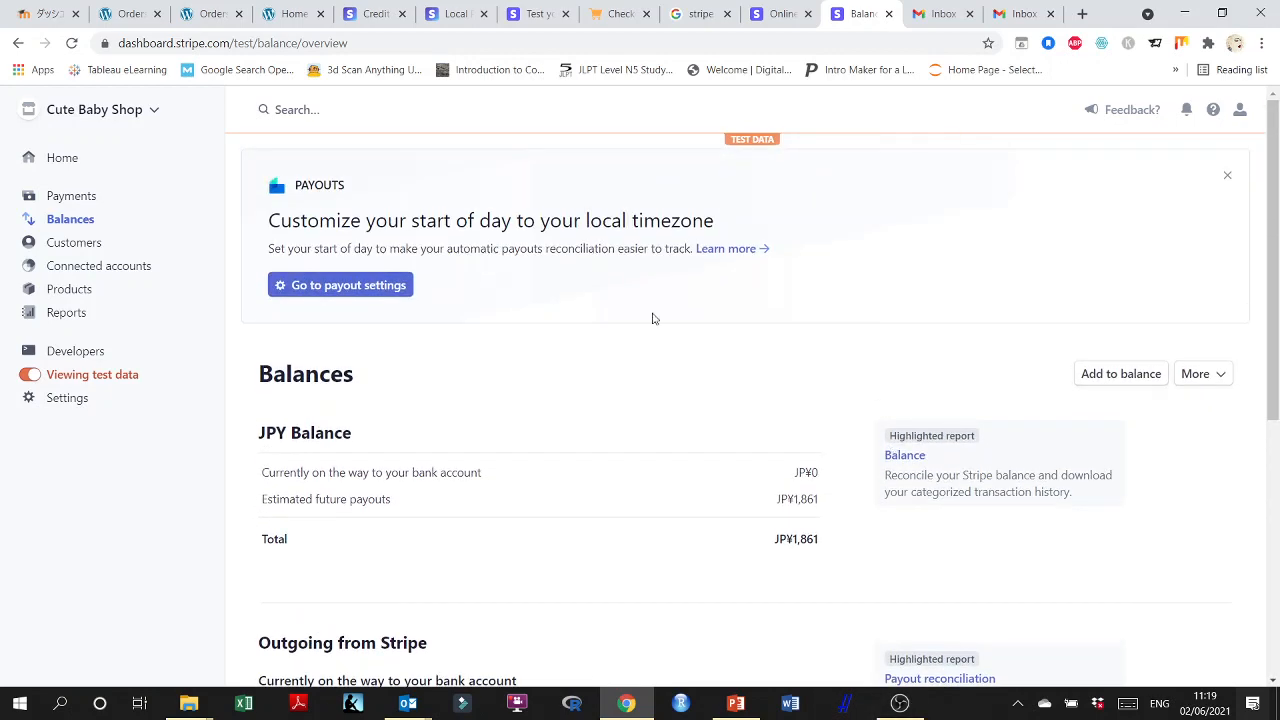
Open cutebabyshop.biz in place of the Stripe plugin's Credit Cards documentation and log in with the prefilled account credentials.
click(211, 13)
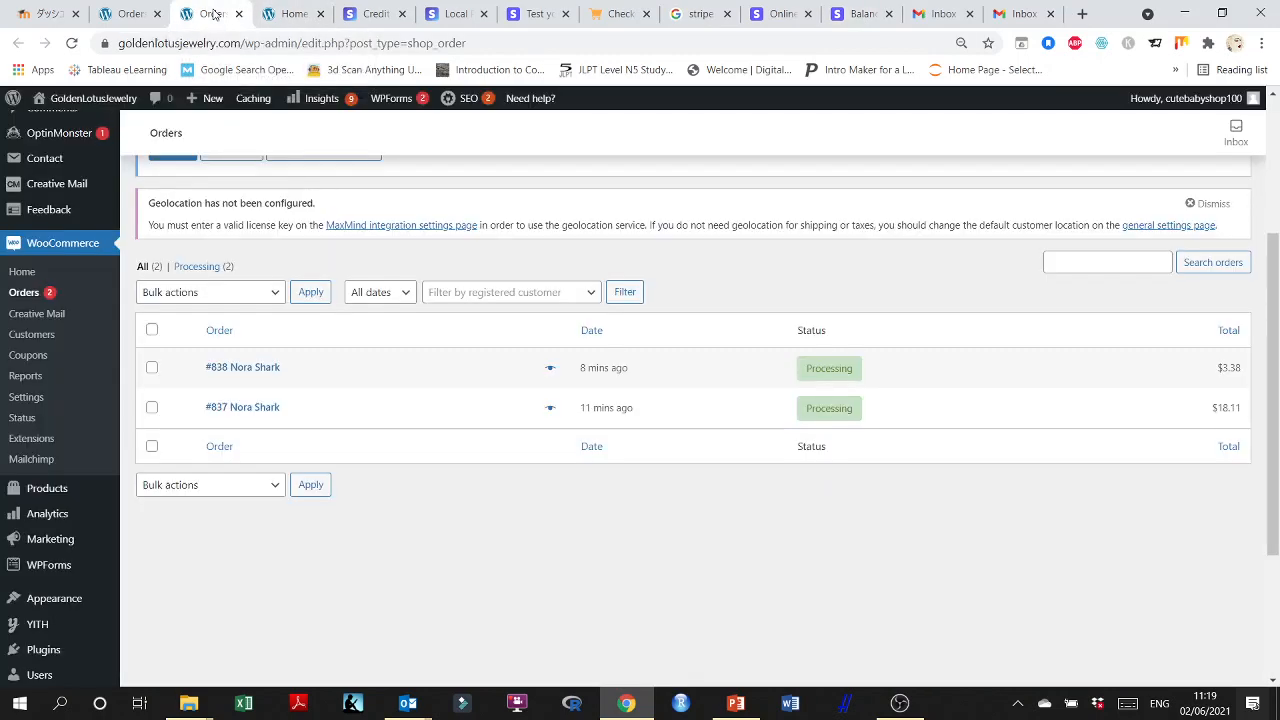
scroll(662, 451, up, 3)
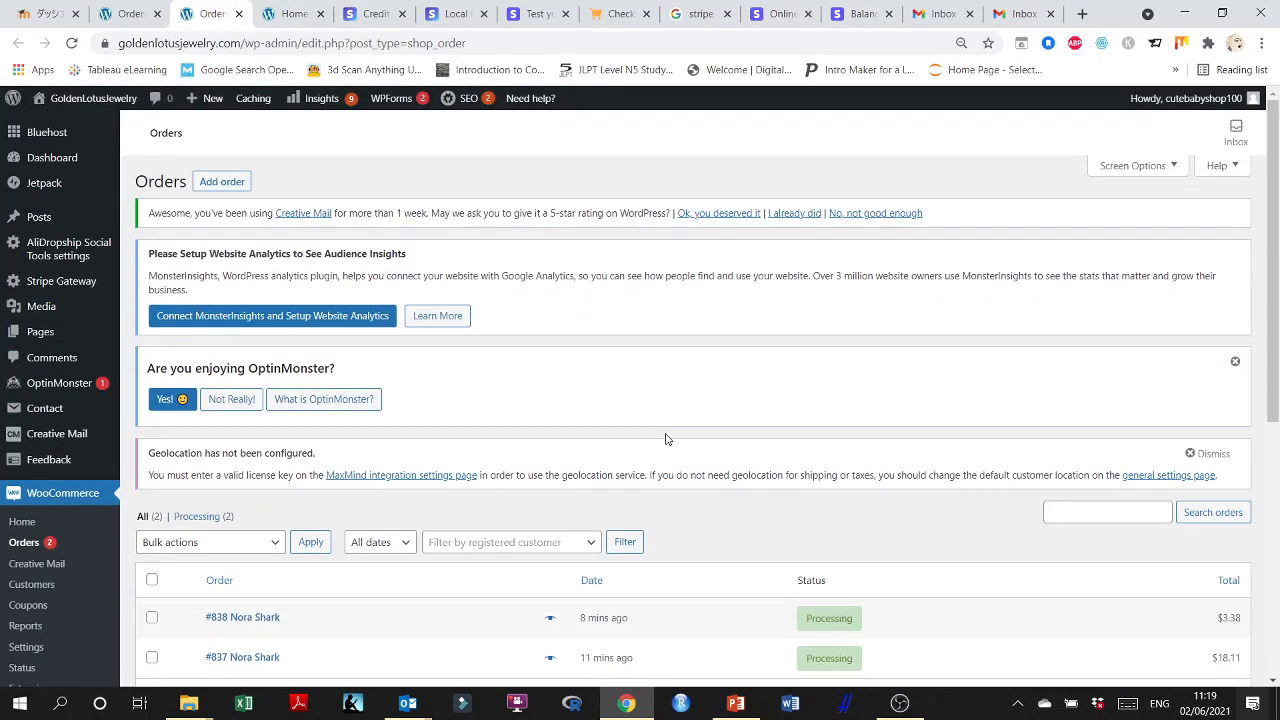
click(362, 18)
click(337, 40)
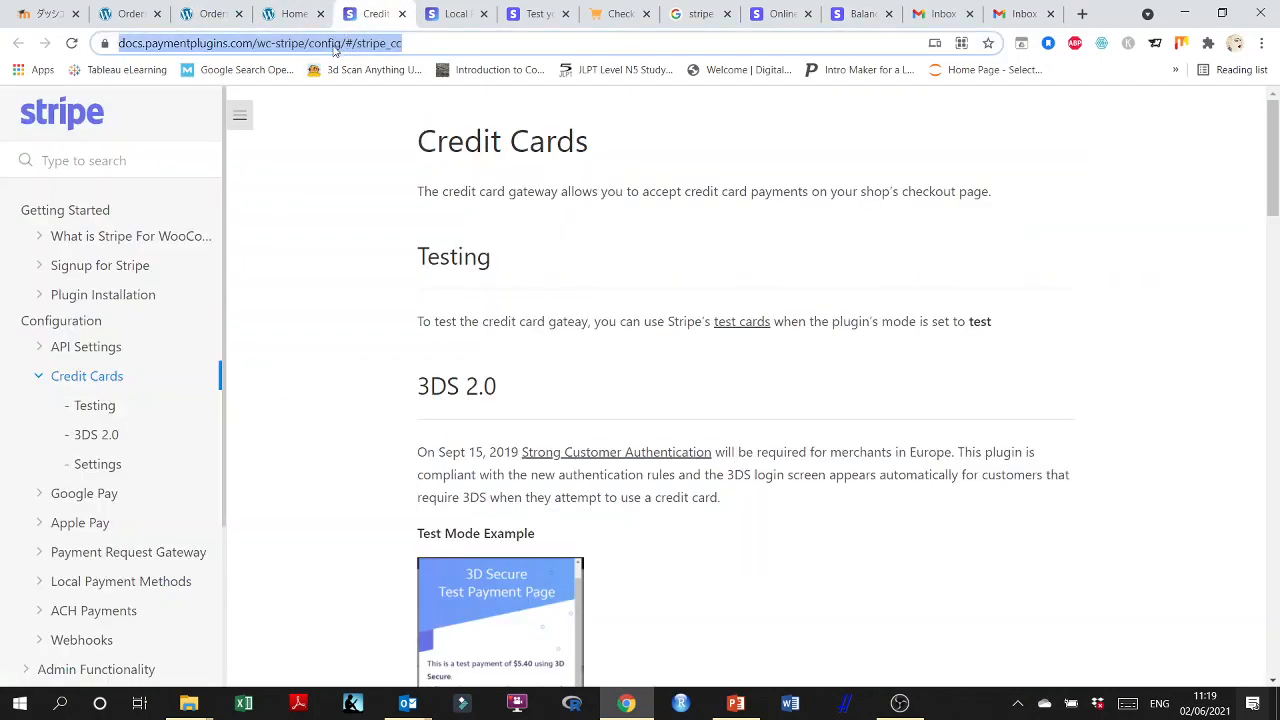
text(cute)
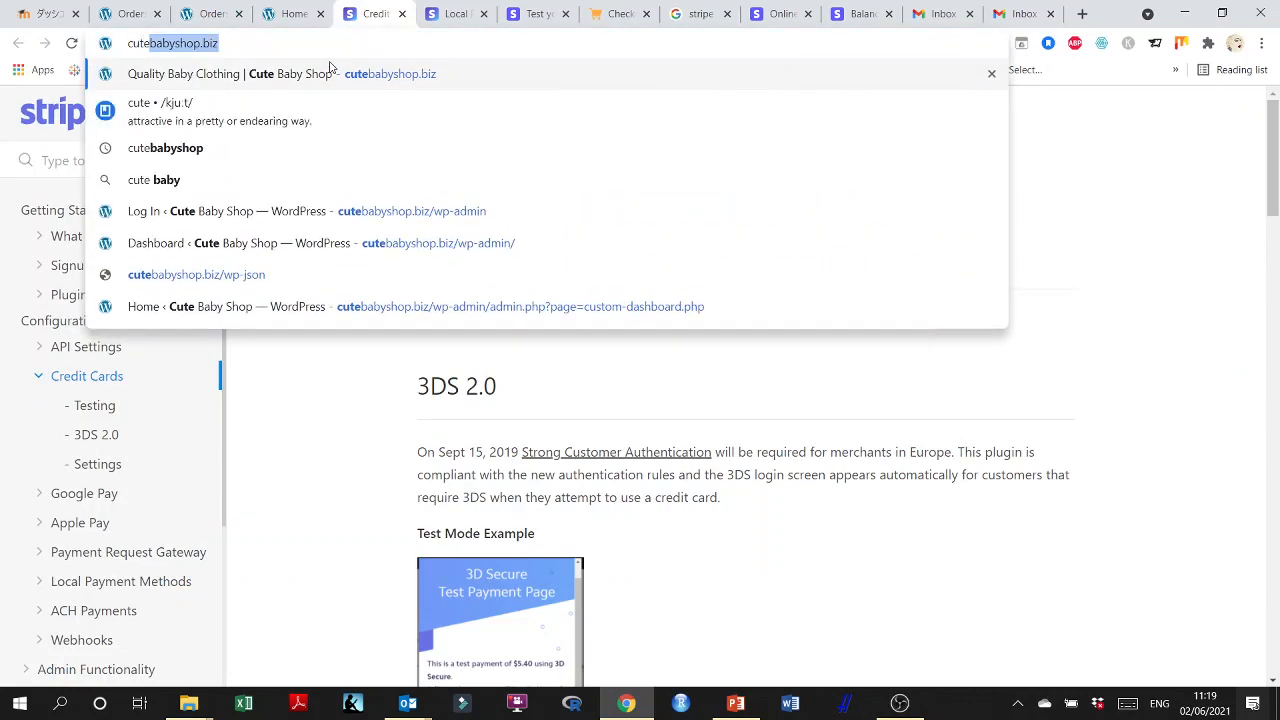
key(Return)
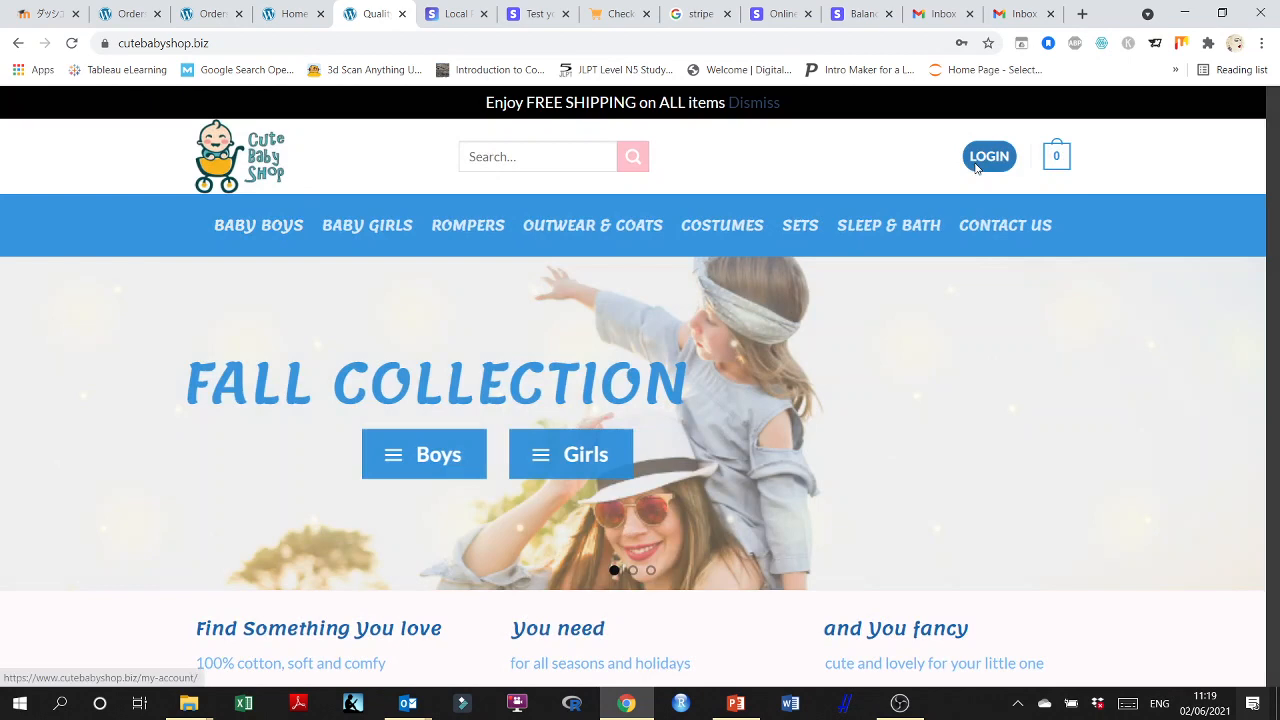
click(975, 160)
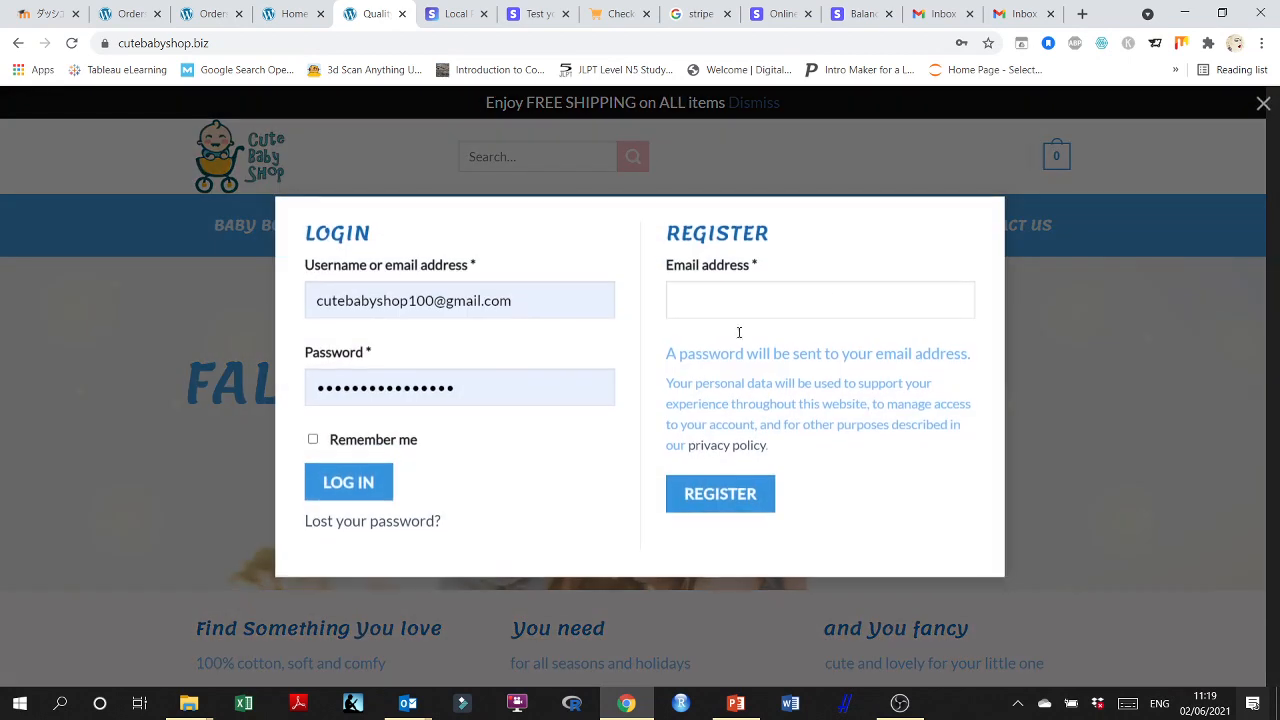
click(385, 492)
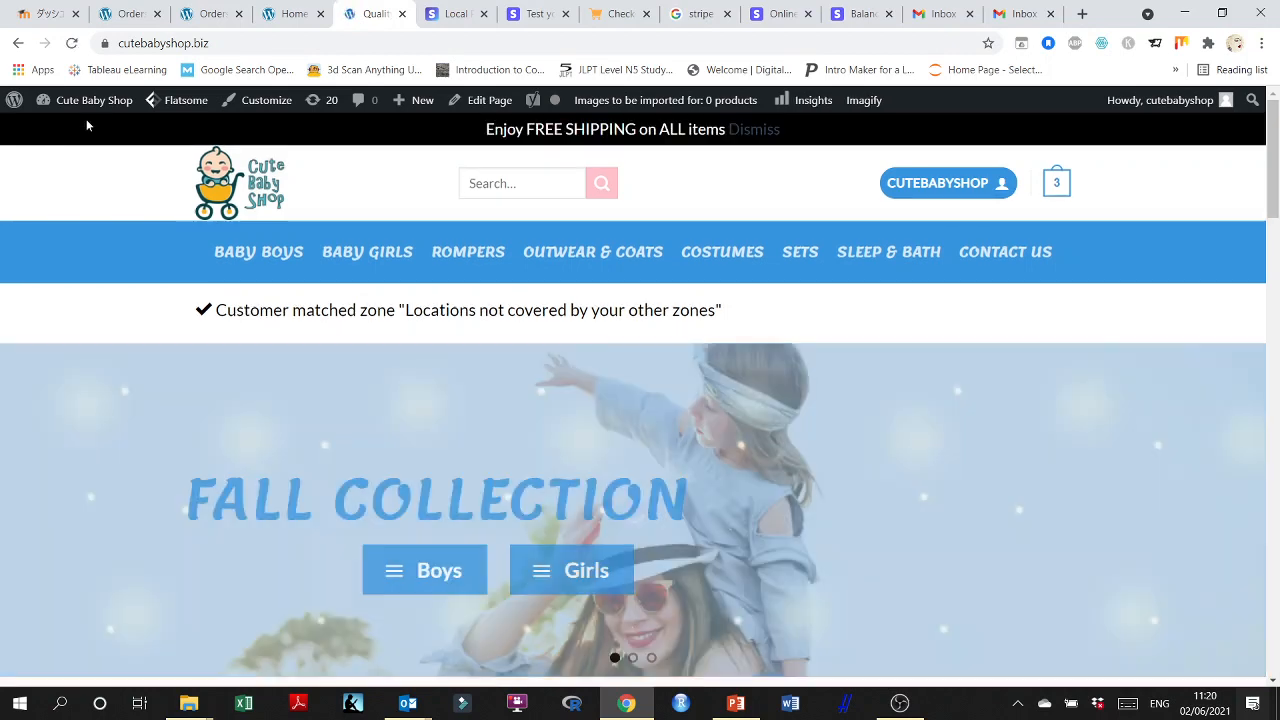
Open the WooCommerce orders list in the Cute Baby Shop WordPress admin and review the order statuses.
mouse_move(86, 100)
click(66, 133)
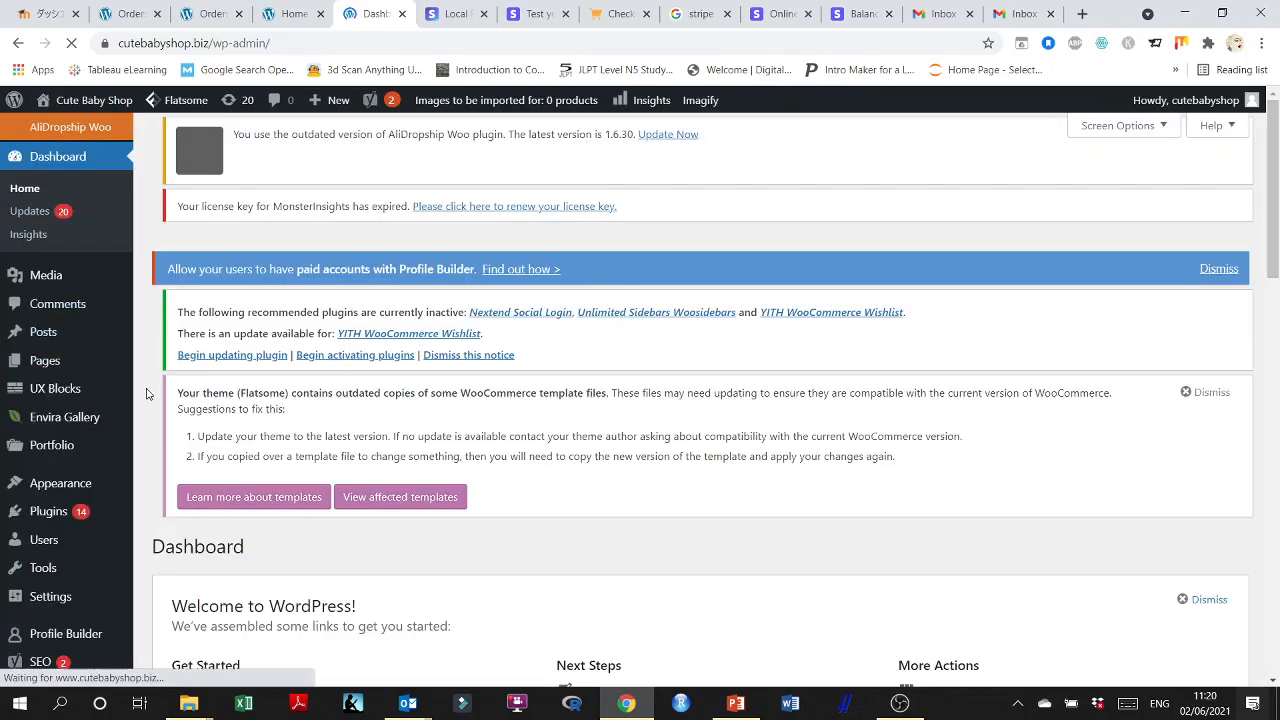
scroll(146, 393, down, 6)
scroll(146, 393, down, 4)
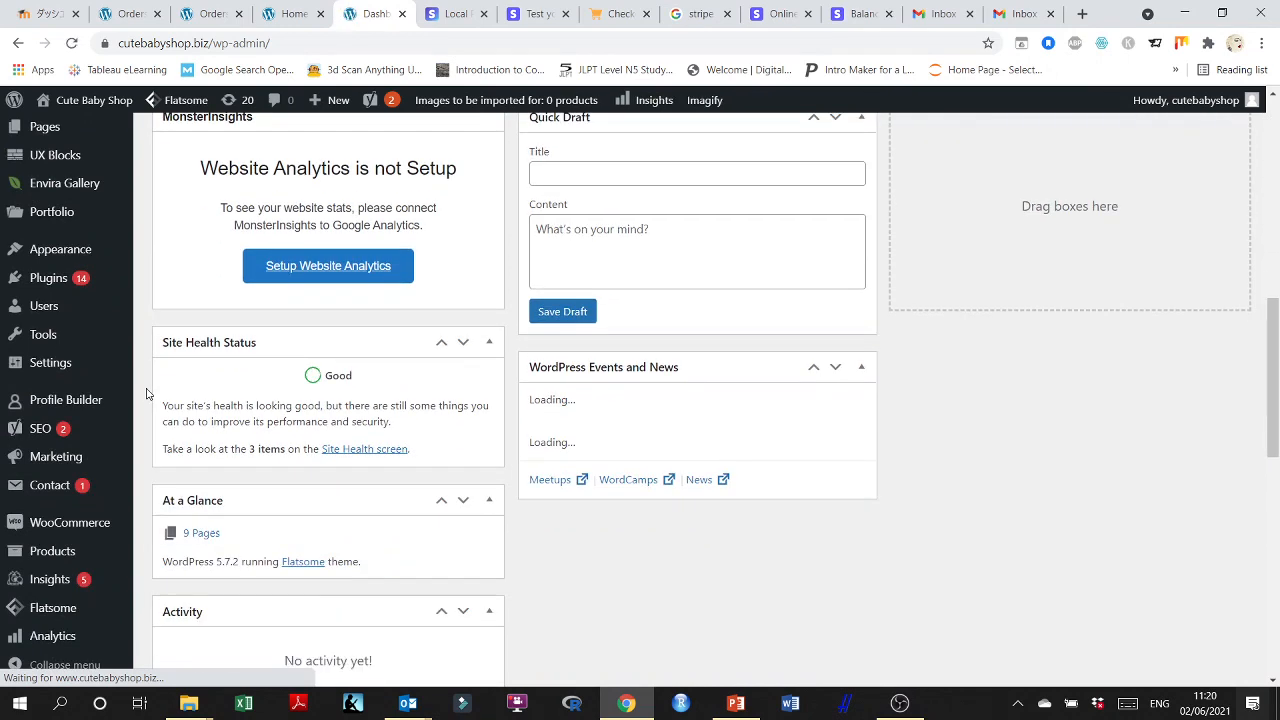
mouse_move(55, 524)
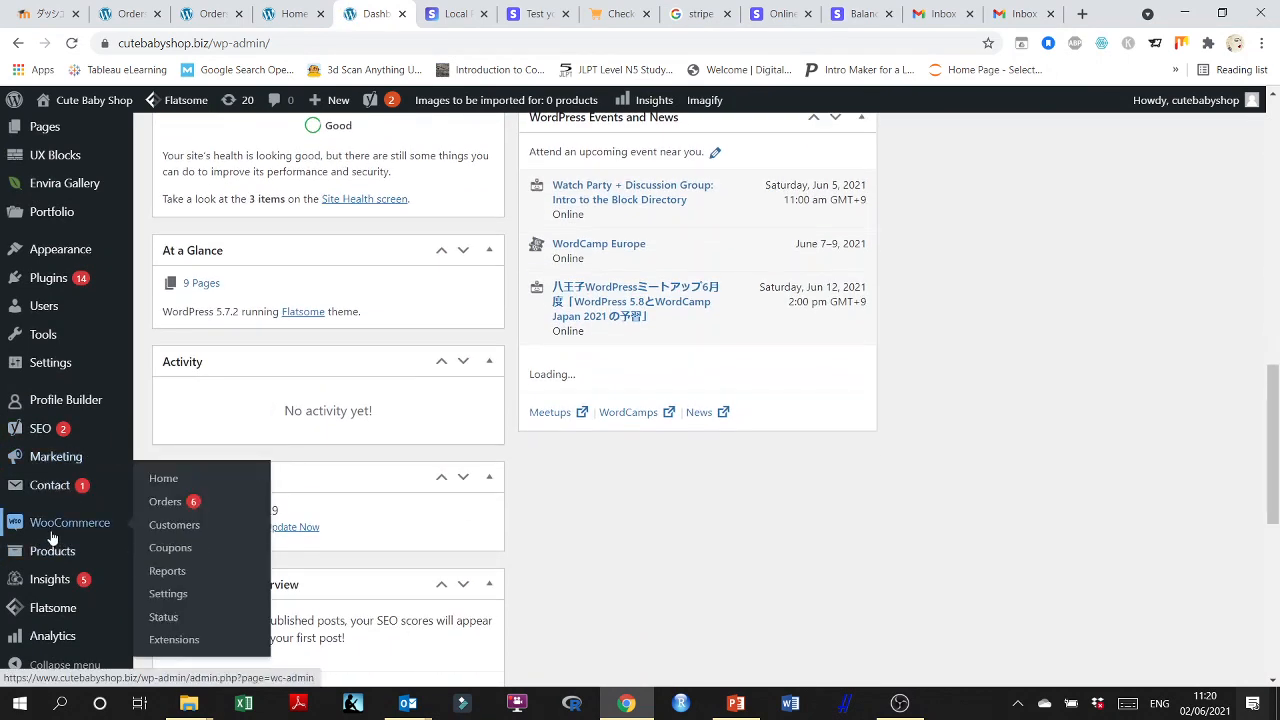
click(157, 503)
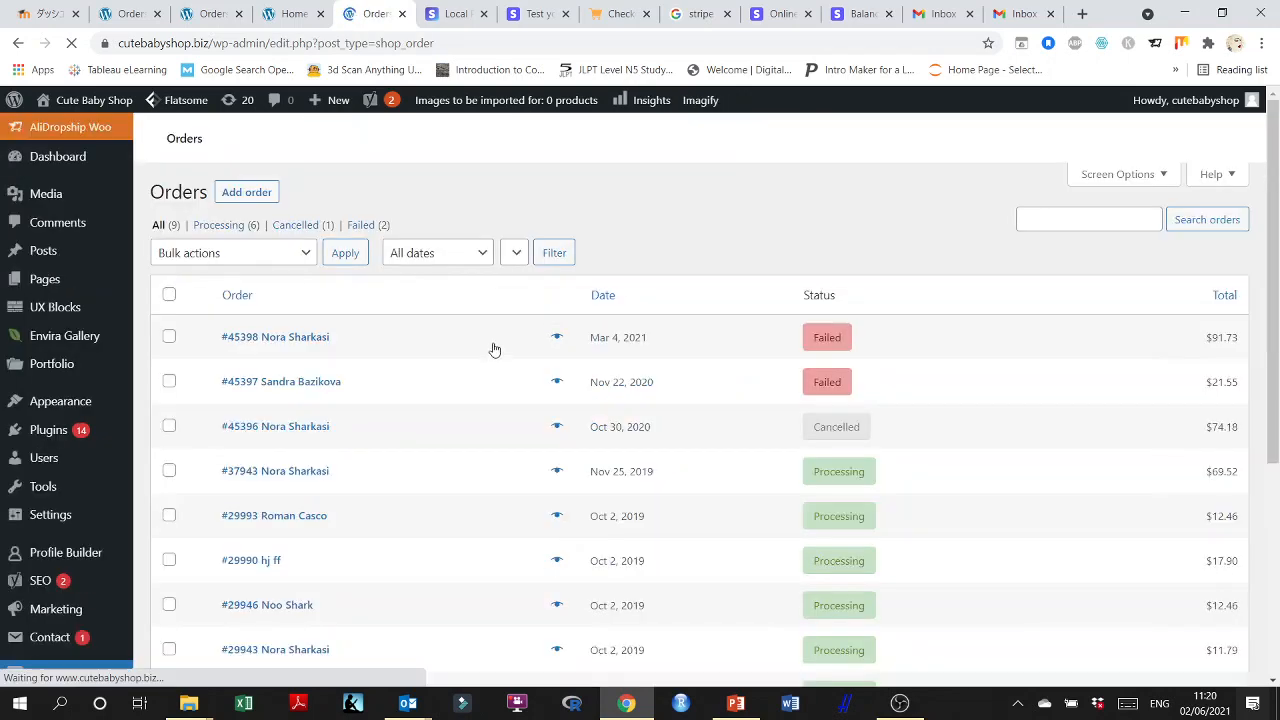
scroll(640, 345, down, 2)
scroll(632, 360, down, 2)
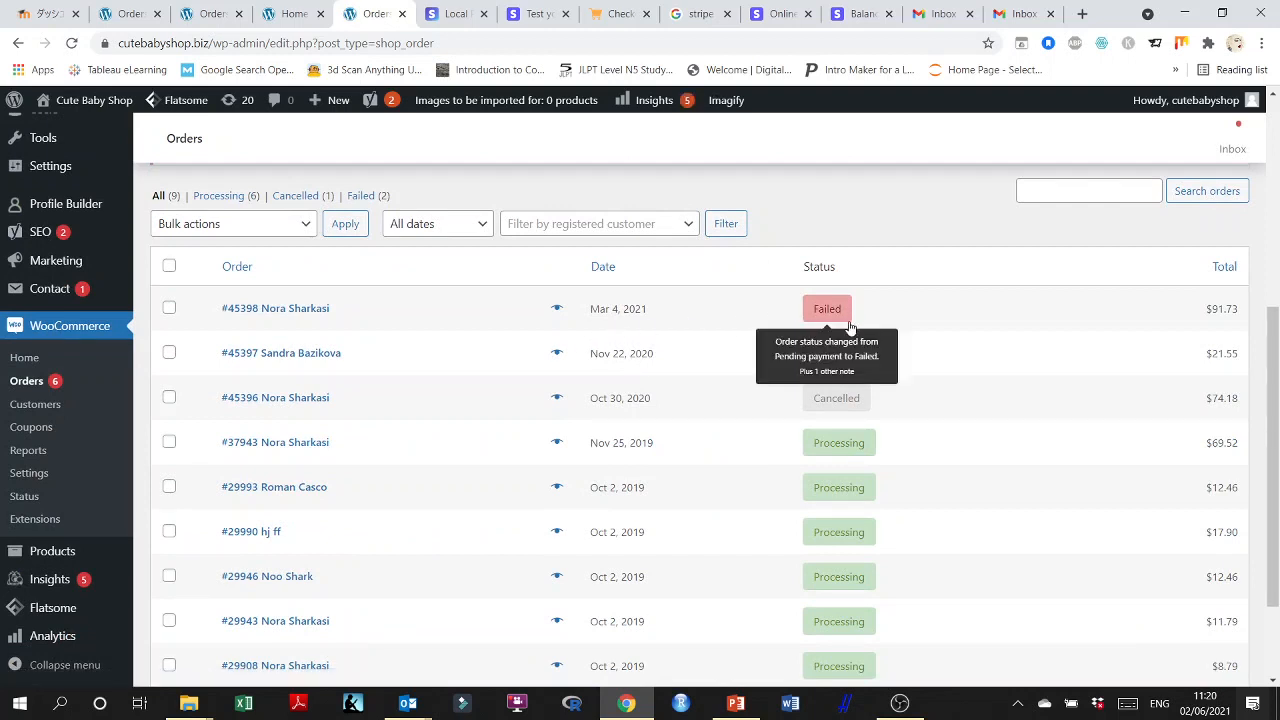
mouse_move(826, 347)
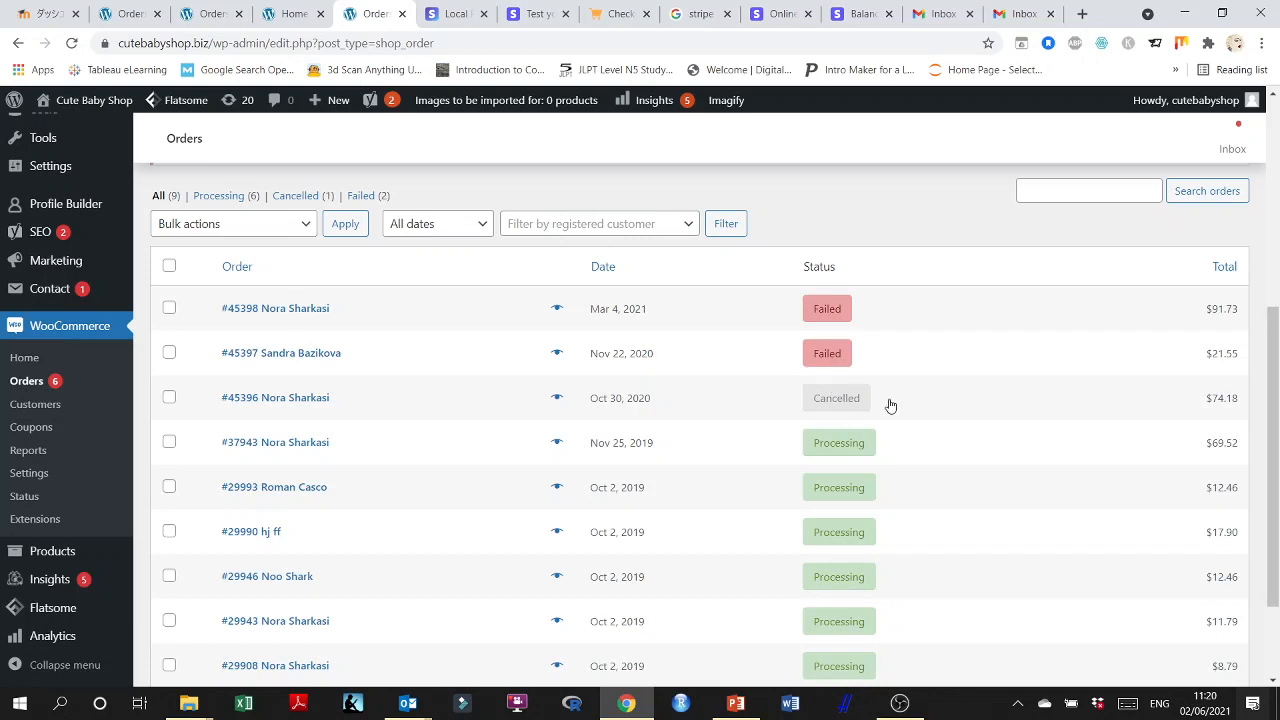
scroll(735, 293, down, 1)
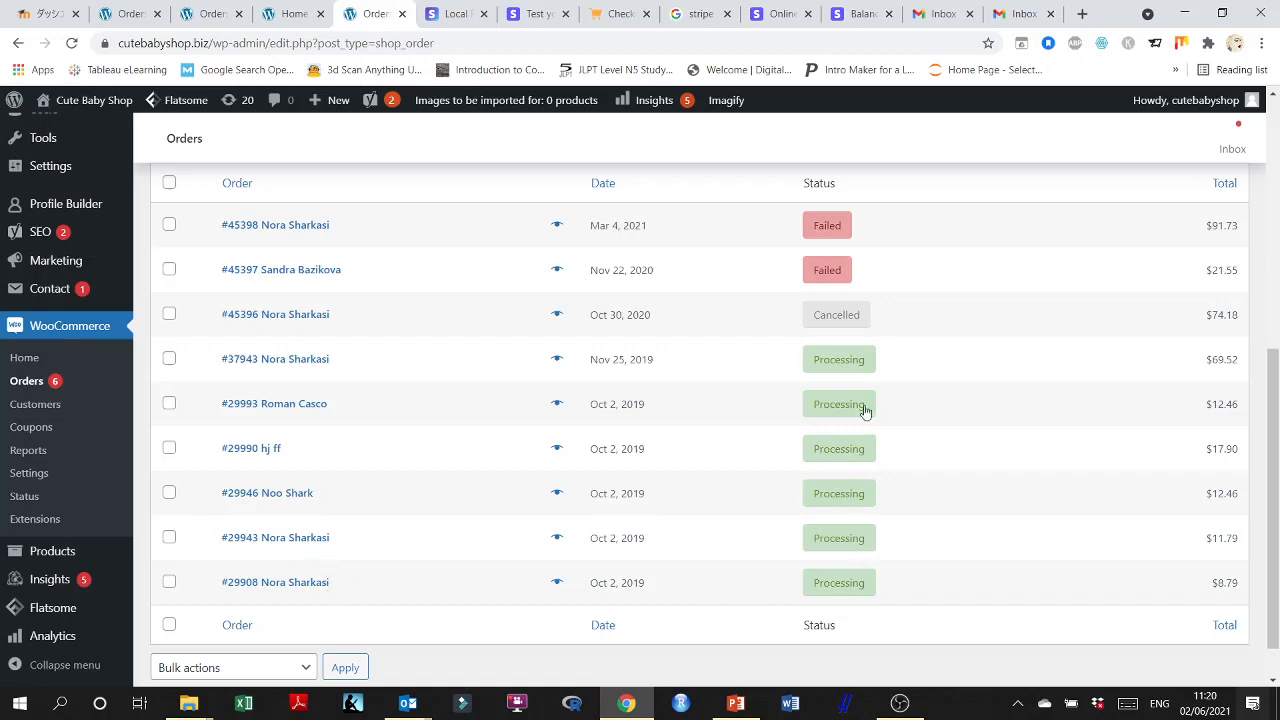
scroll(1110, 475, up, 3)
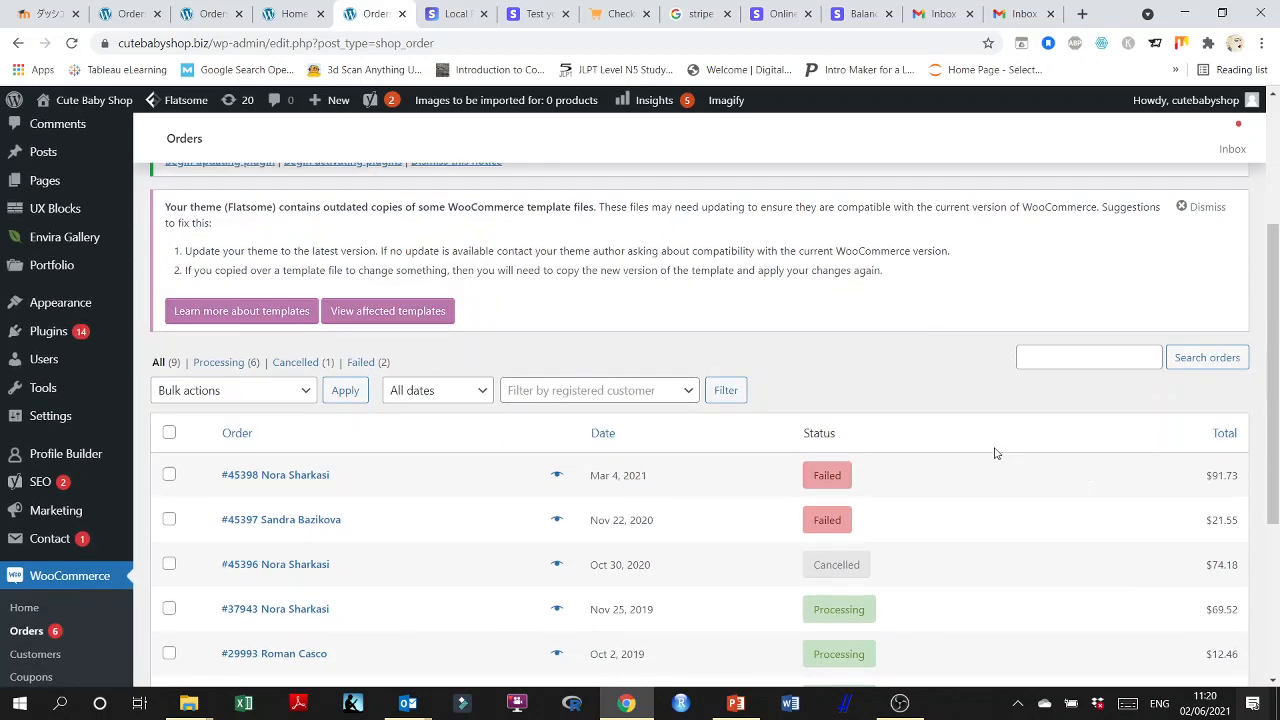
scroll(970, 446, down, 2)
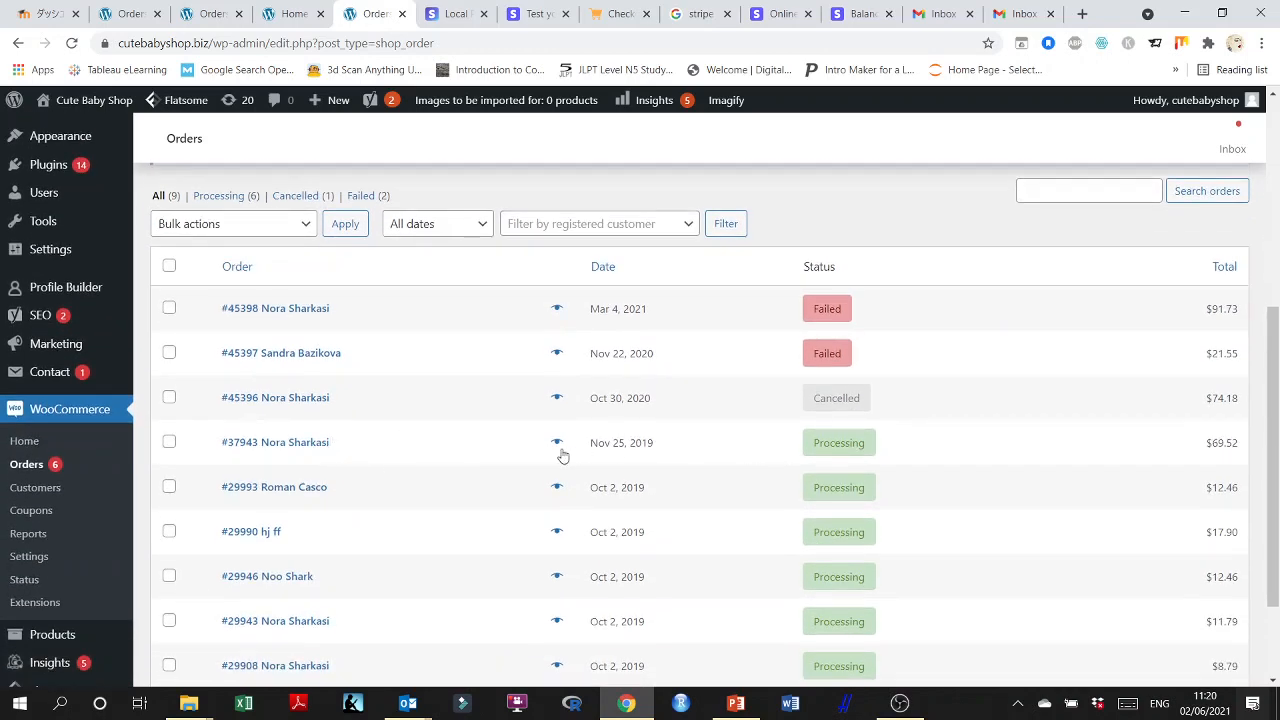
click(169, 442)
click(169, 487)
click(169, 531)
click(169, 576)
scroll(174, 583, down, 1)
scroll(174, 583, down, 2)
click(169, 487)
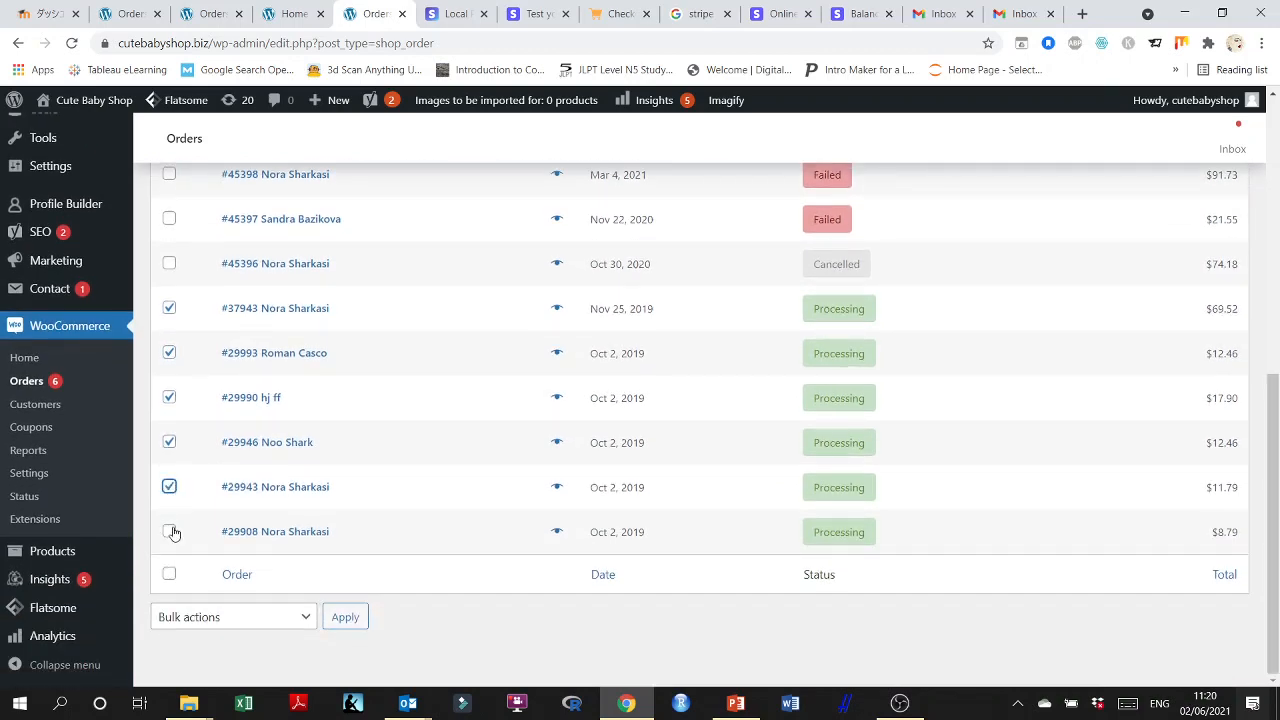
scroll(377, 540, up, 4)
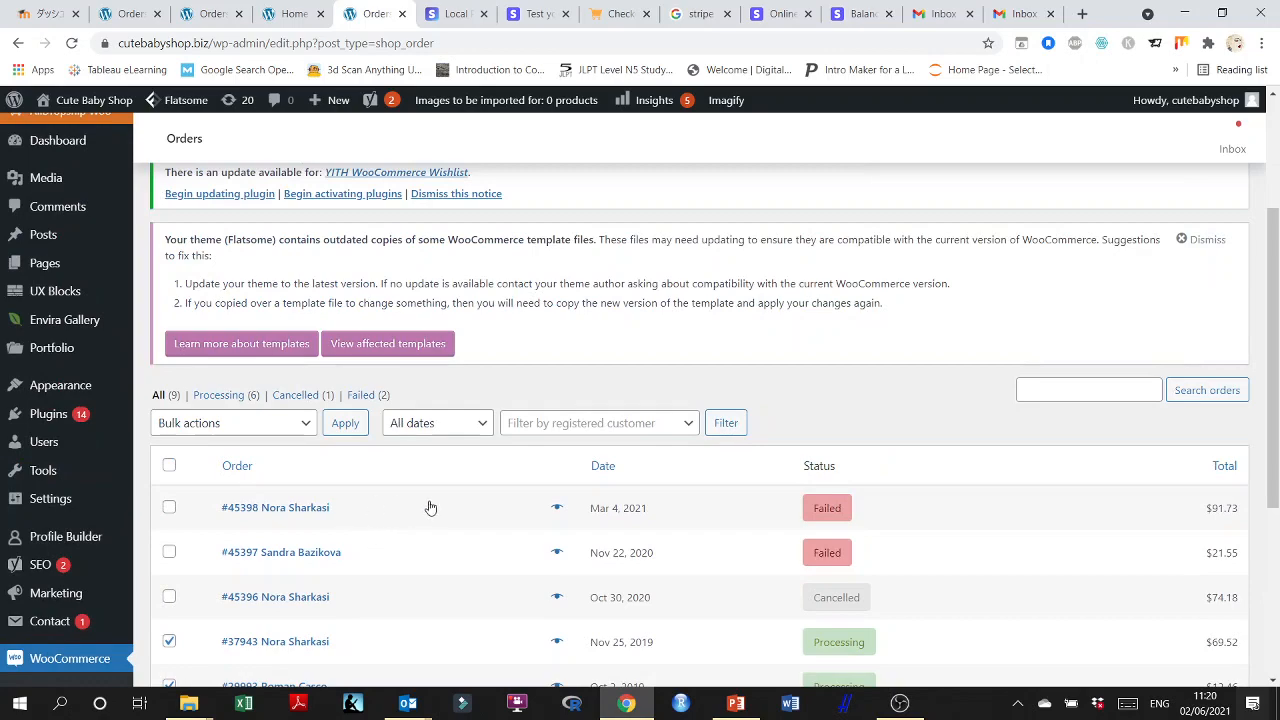
scroll(430, 508, down, 3)
scroll(511, 508, up, 4)
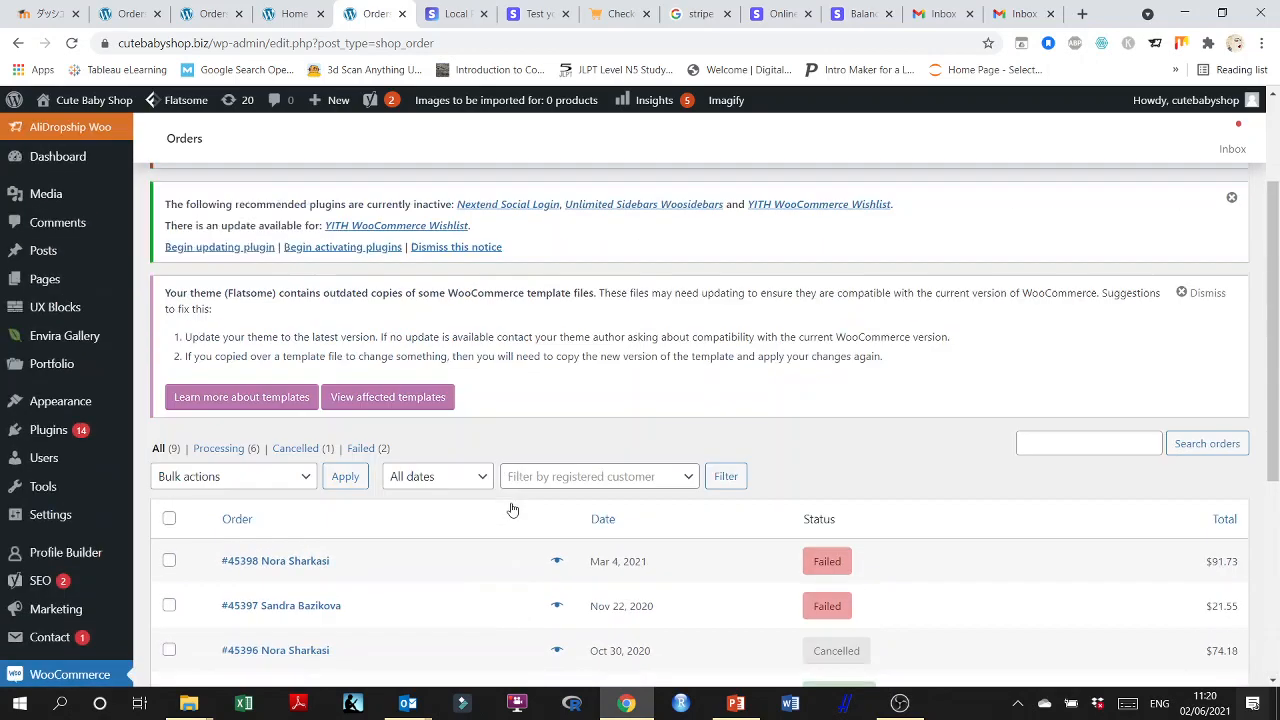
scroll(511, 510, up, 2)
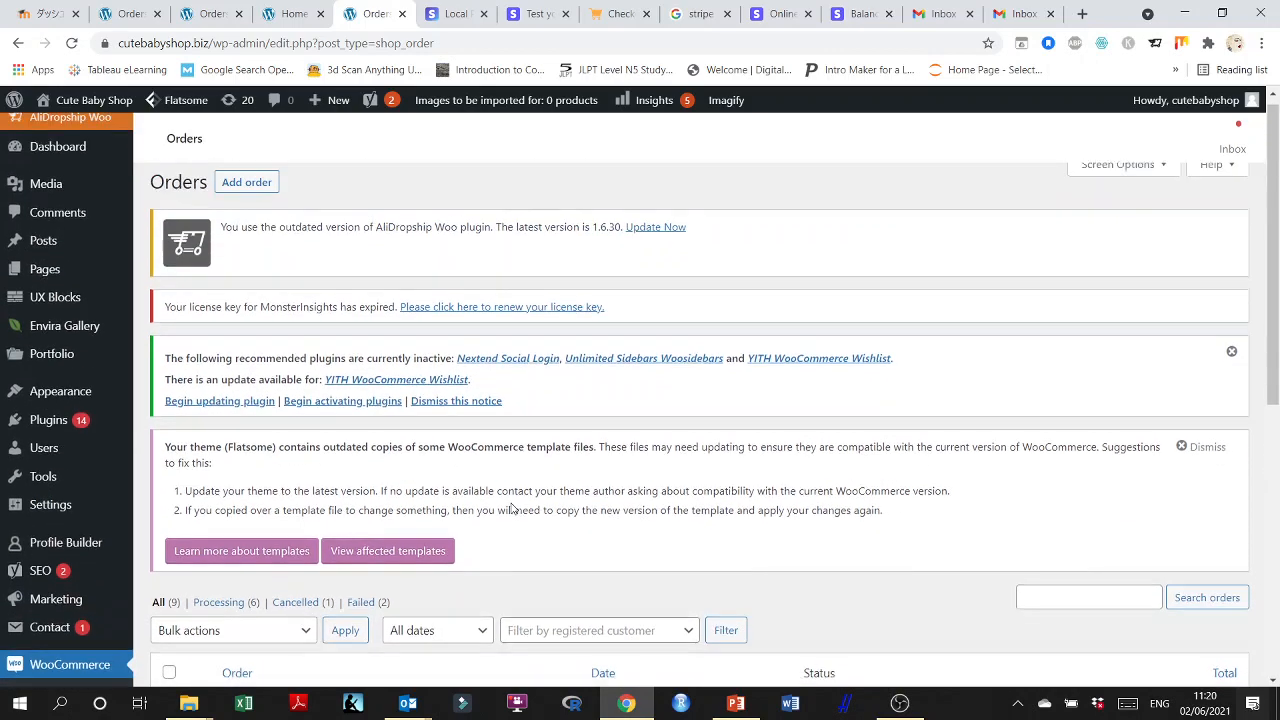
scroll(471, 418, down, 3)
scroll(497, 420, up, 1)
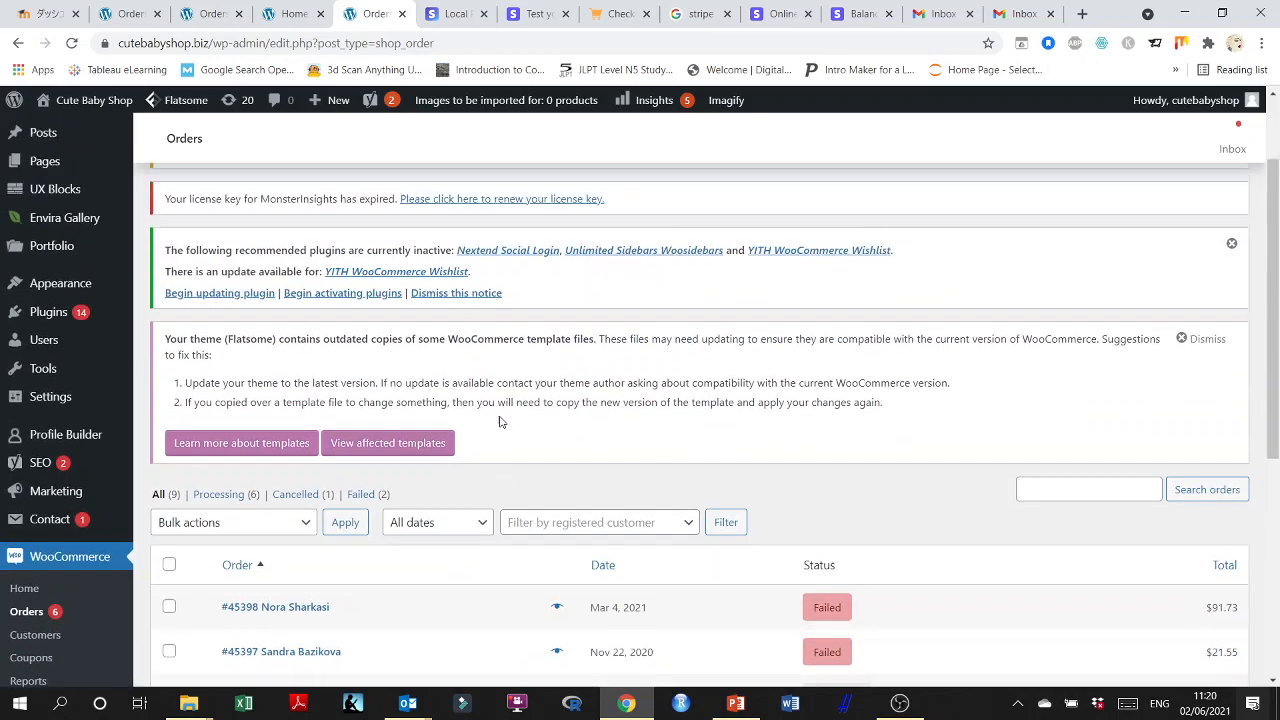
Filter the orders list to those with Processing status and select all of them.
scroll(387, 444, down, 1)
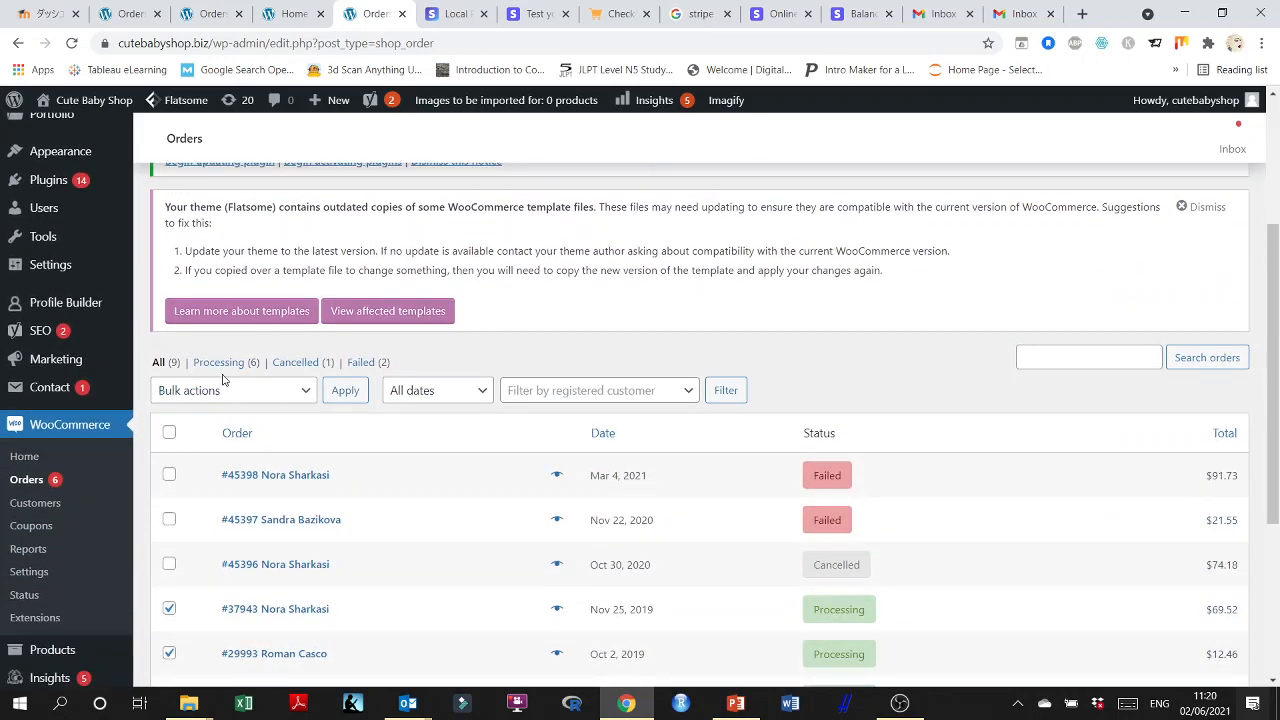
scroll(227, 384, down, 1)
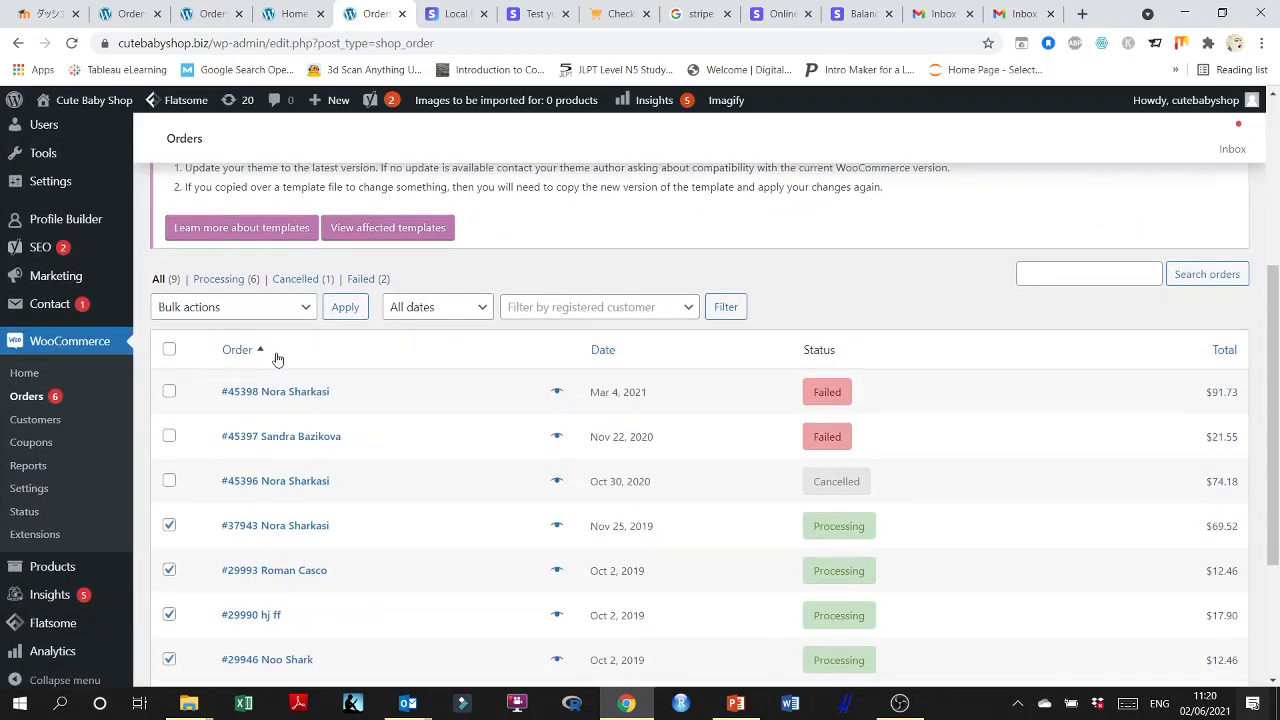
click(218, 283)
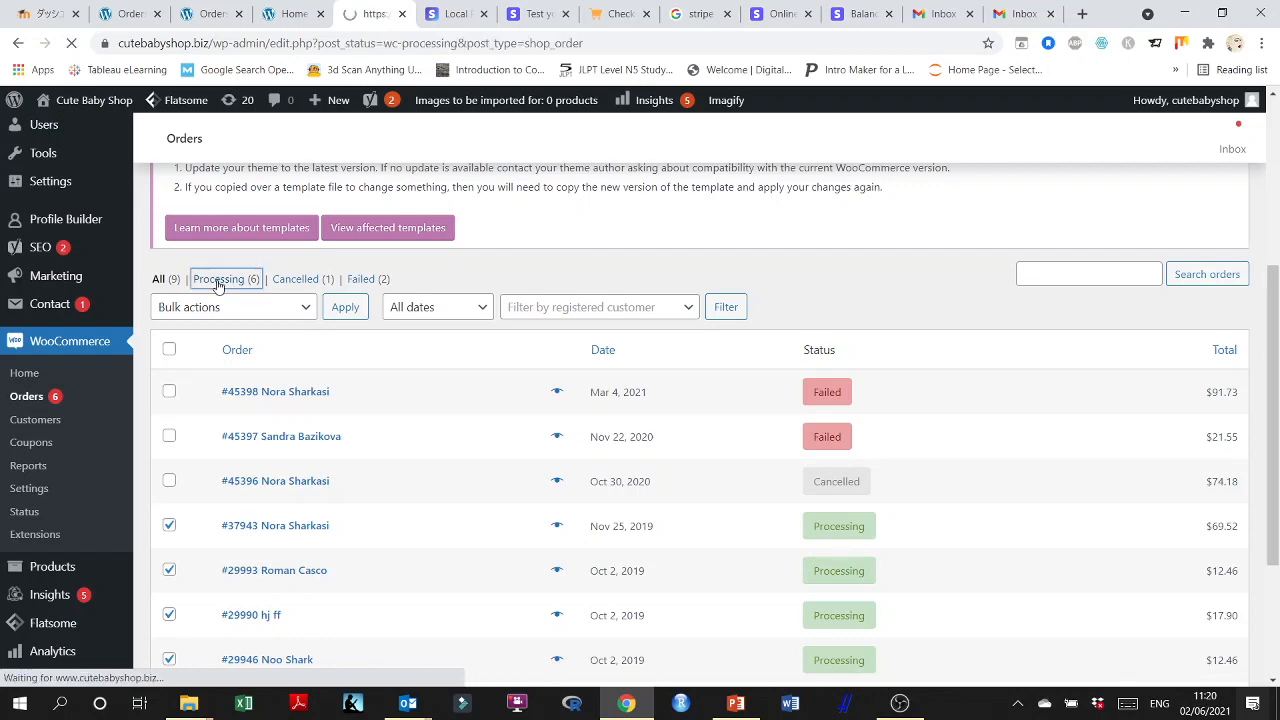
scroll(200, 310, down, 5)
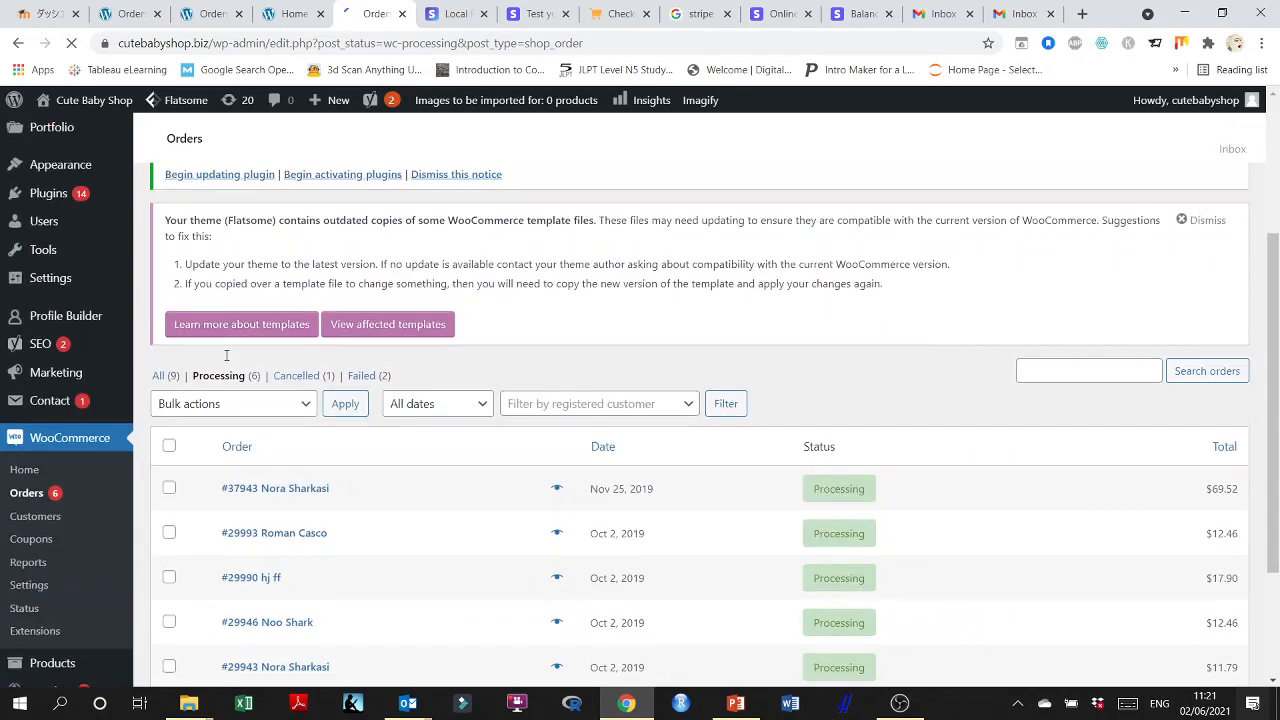
click(169, 266)
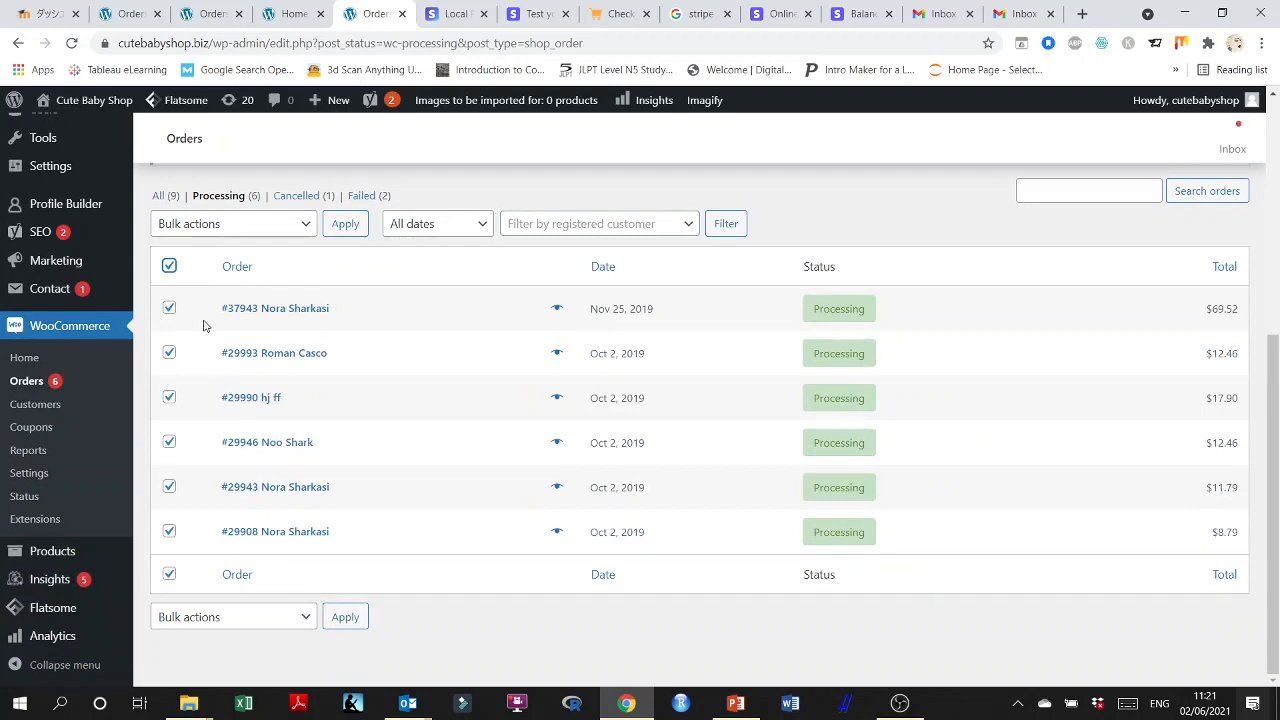
Change the status of all selected Processing orders to completed in bulk, checking the date and registered customer filter choices.
scroll(443, 386, up, 1)
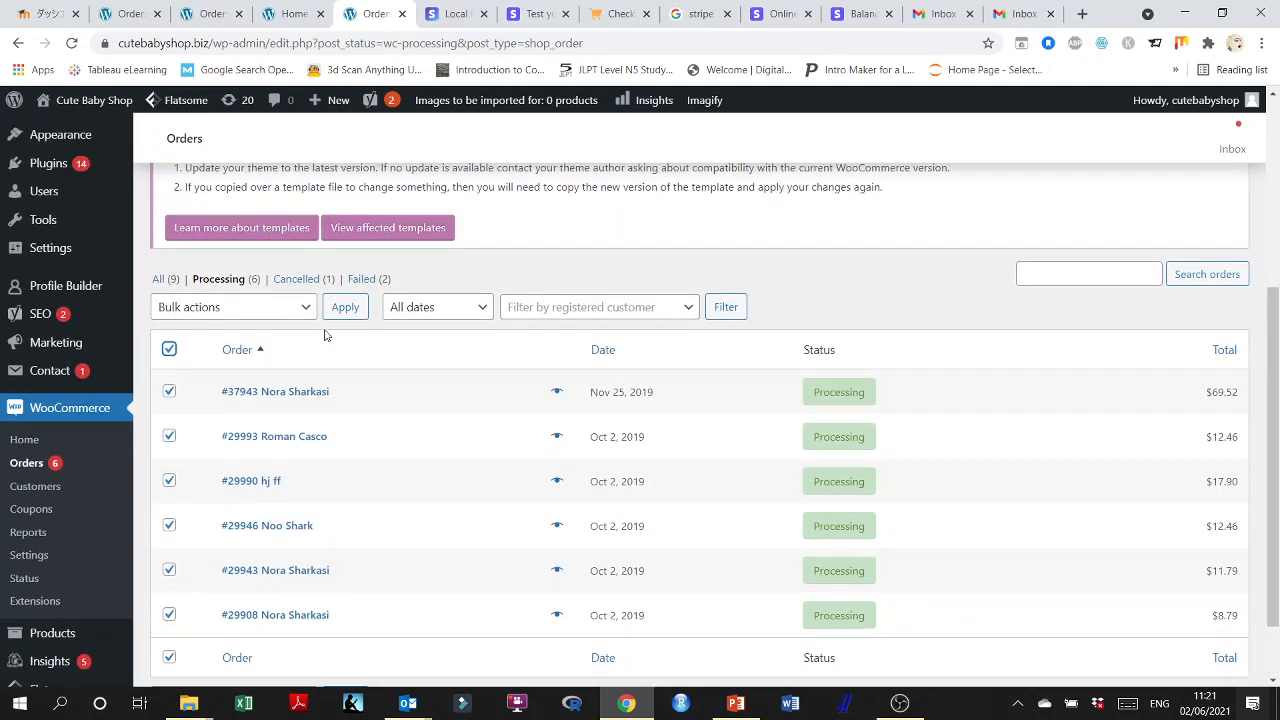
click(302, 310)
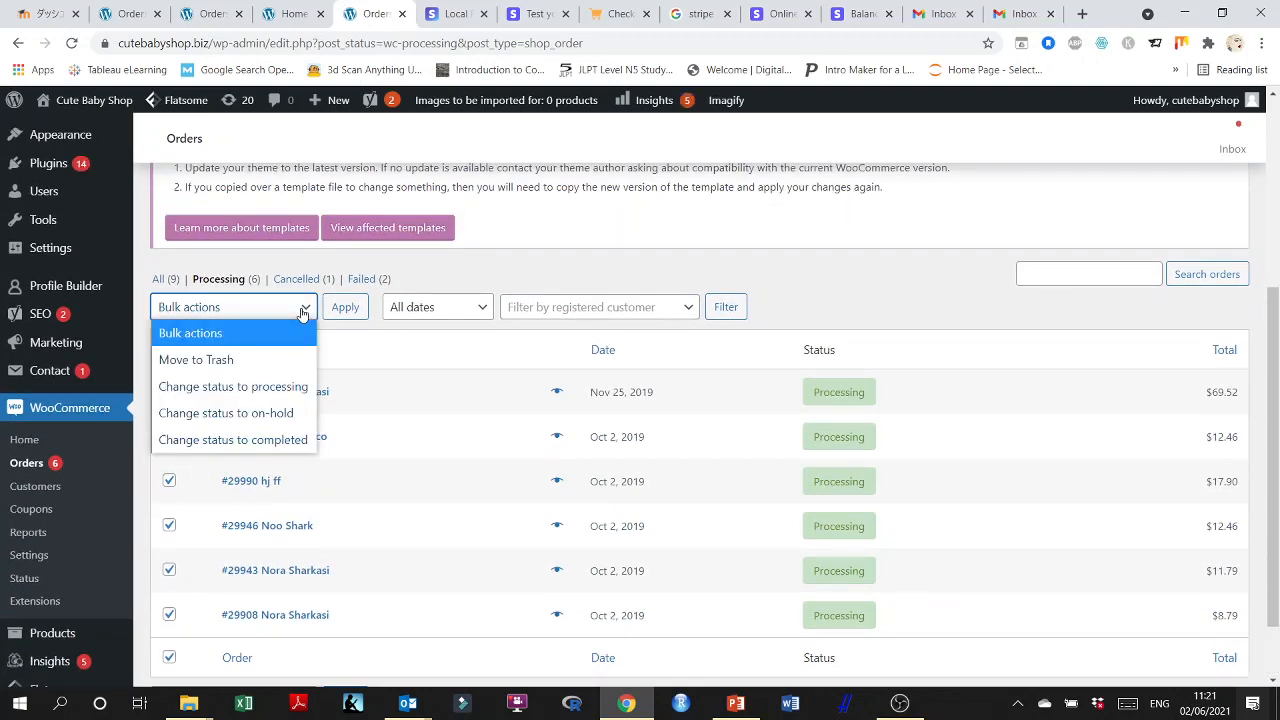
click(296, 440)
click(484, 312)
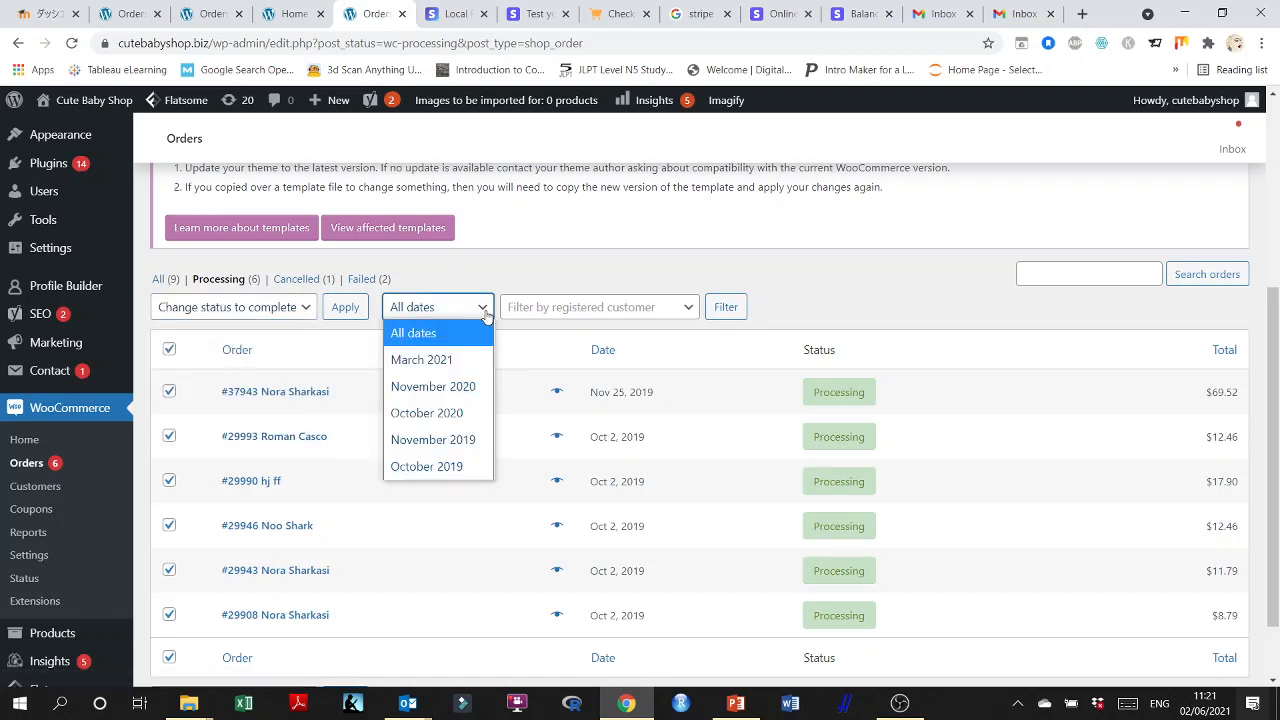
click(485, 312)
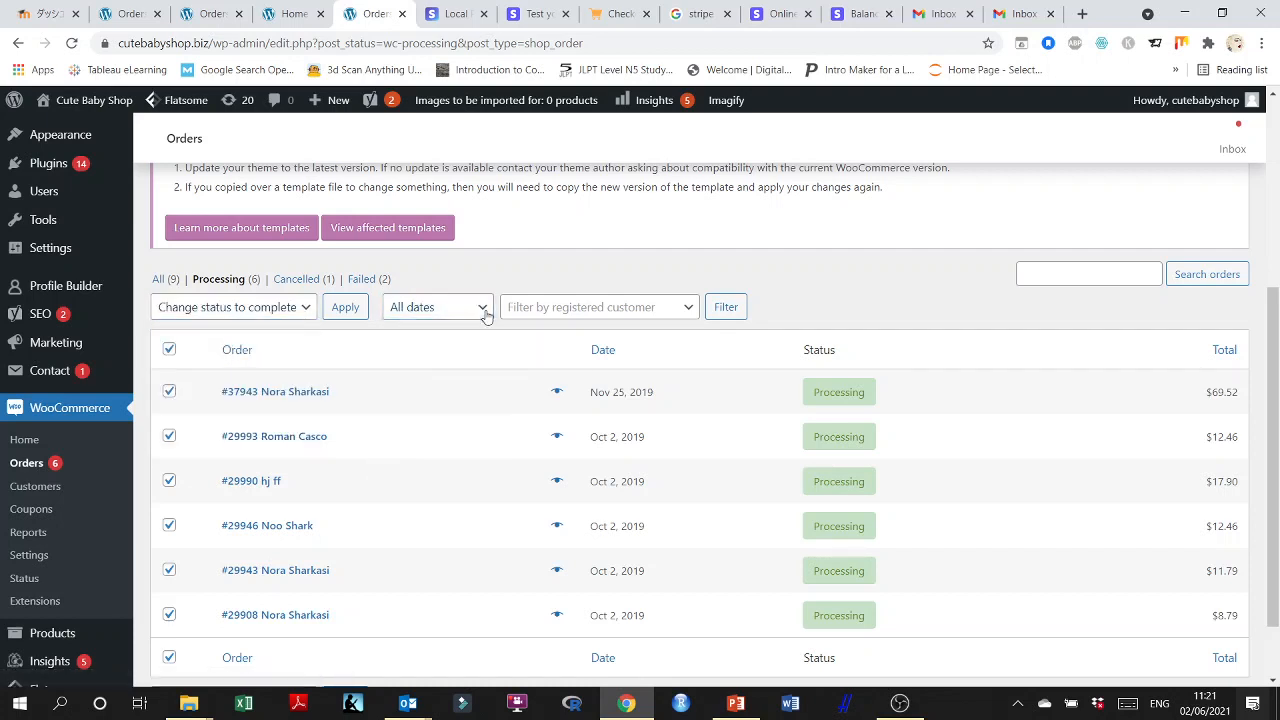
click(684, 316)
click(897, 297)
click(346, 307)
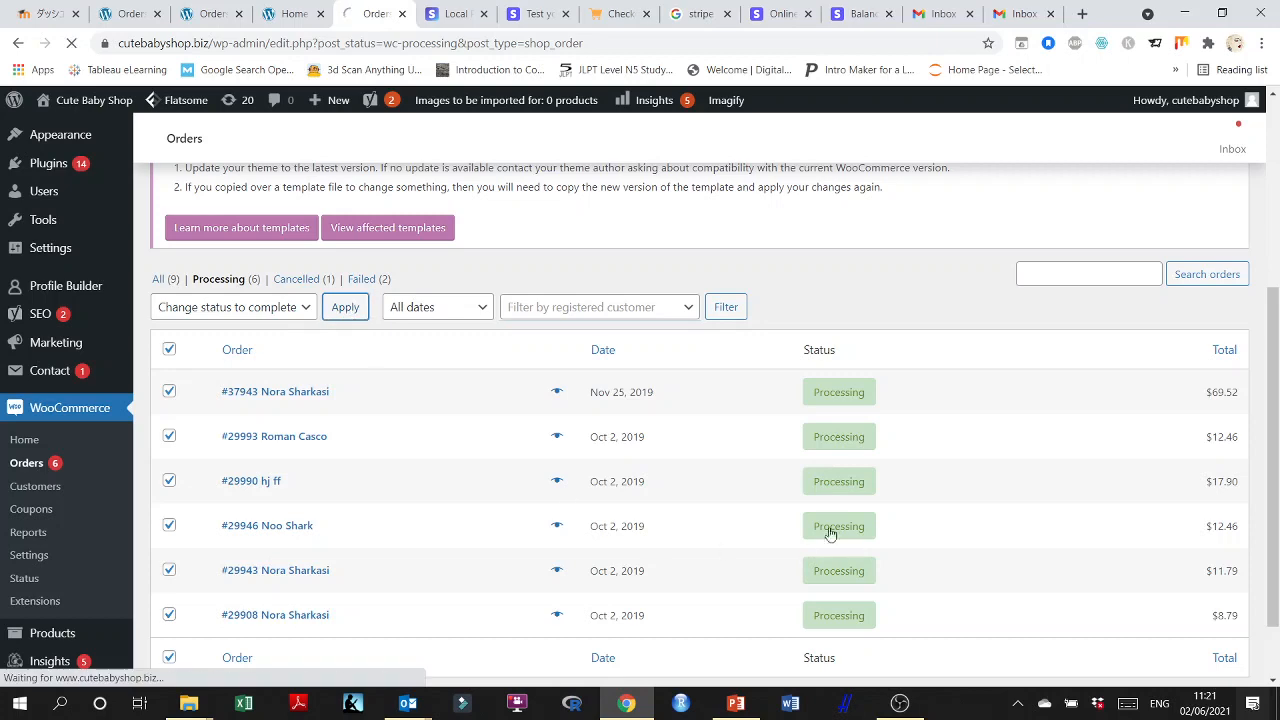
Show all orders again and check their statuses after the bulk change.
scroll(848, 447, down, 2)
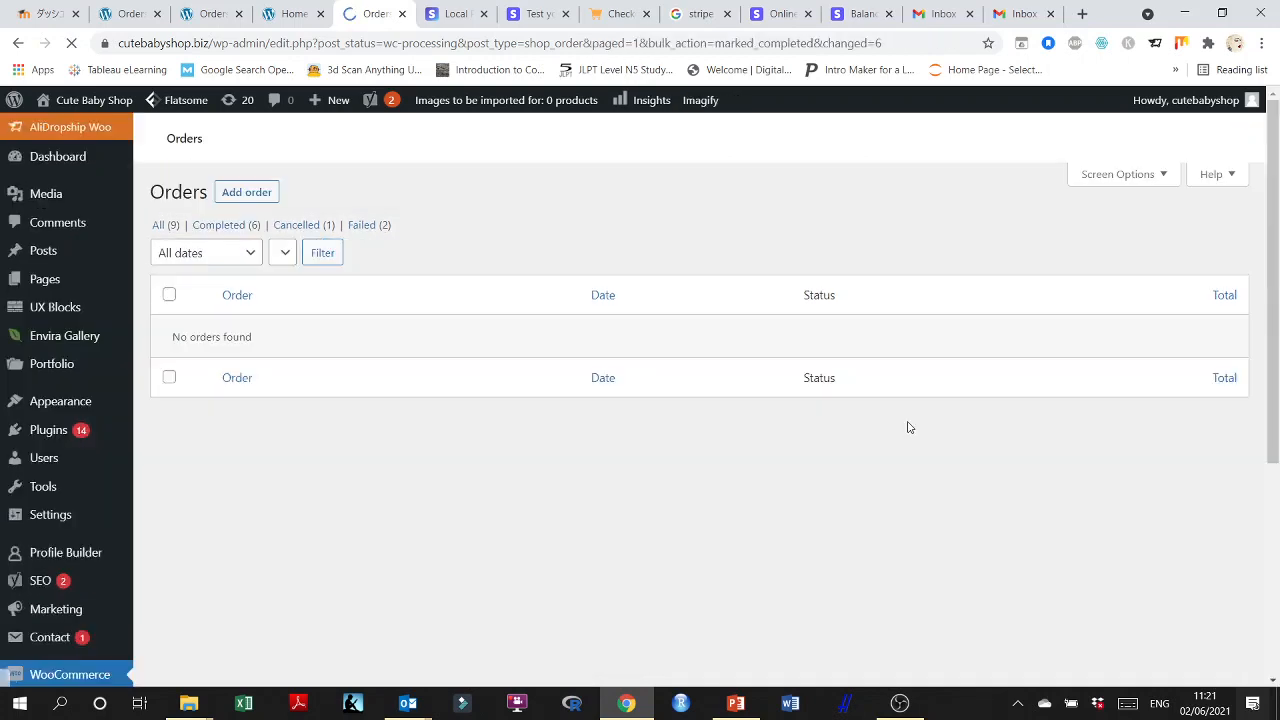
scroll(920, 428, down, 3)
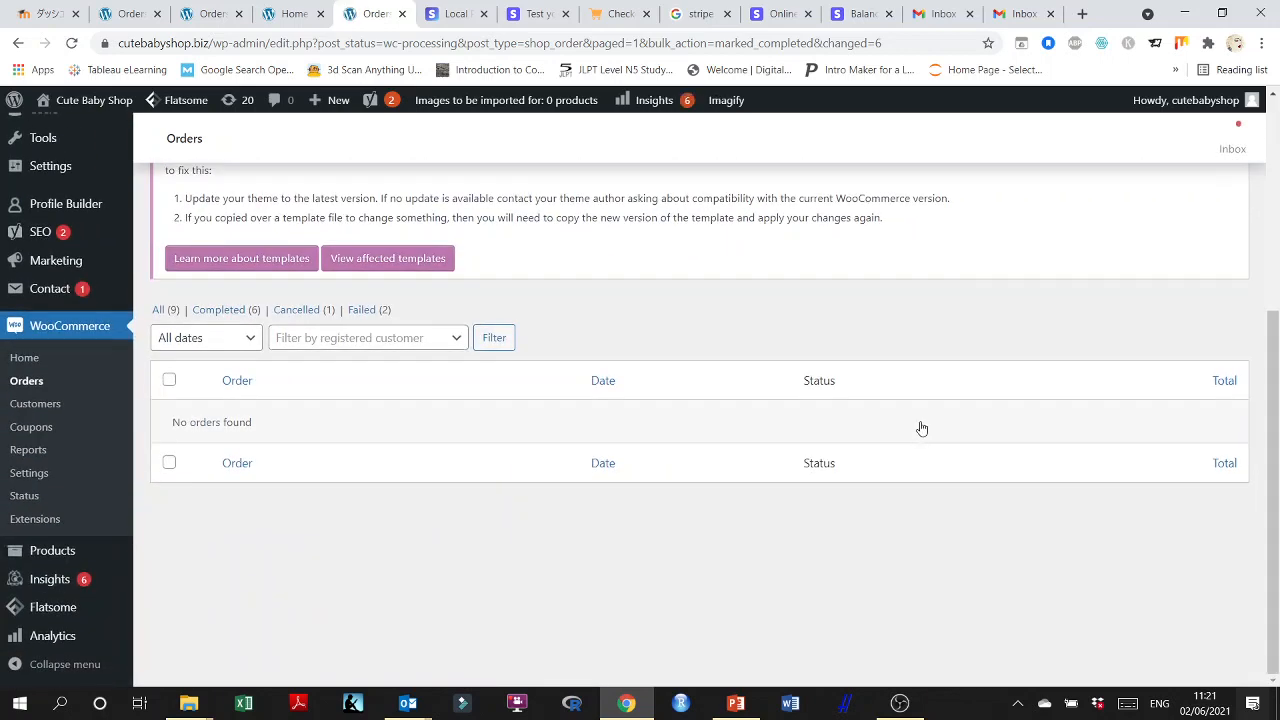
click(153, 313)
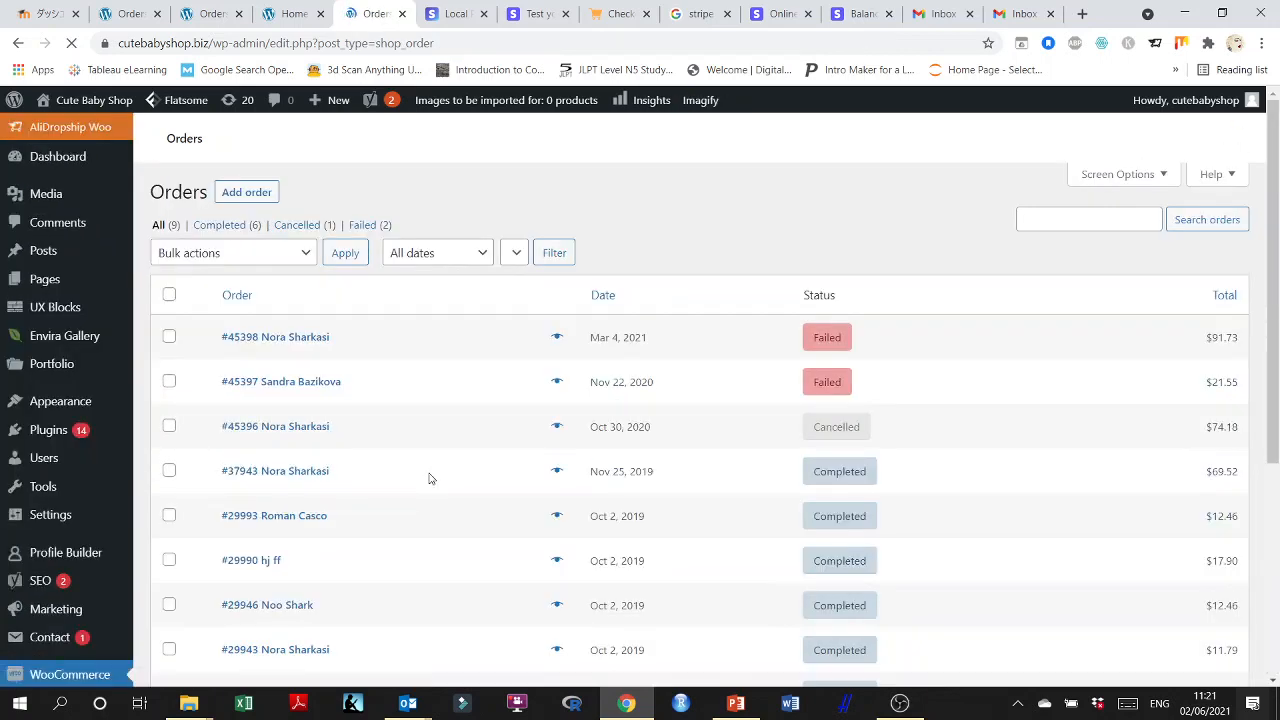
scroll(622, 485, down, 4)
scroll(622, 485, down, 1)
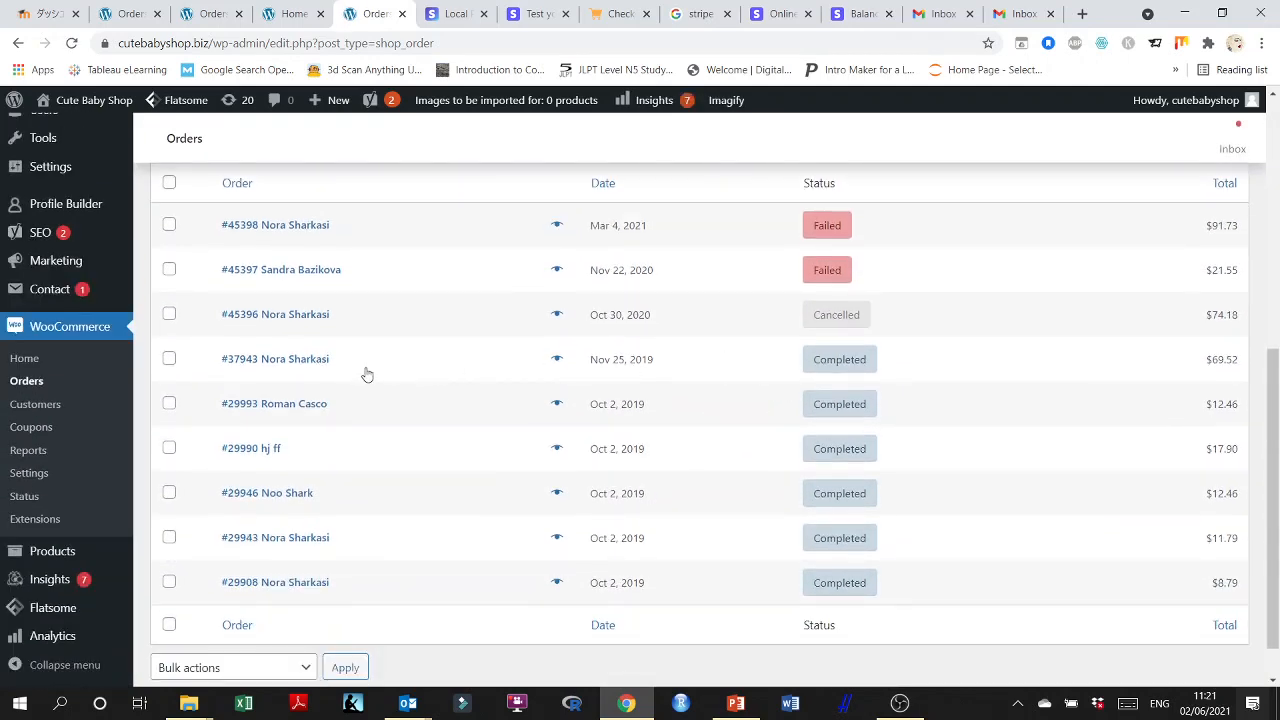
Open the completed order dated Nov 25, 2019 and look through its details and available order statuses.
click(298, 366)
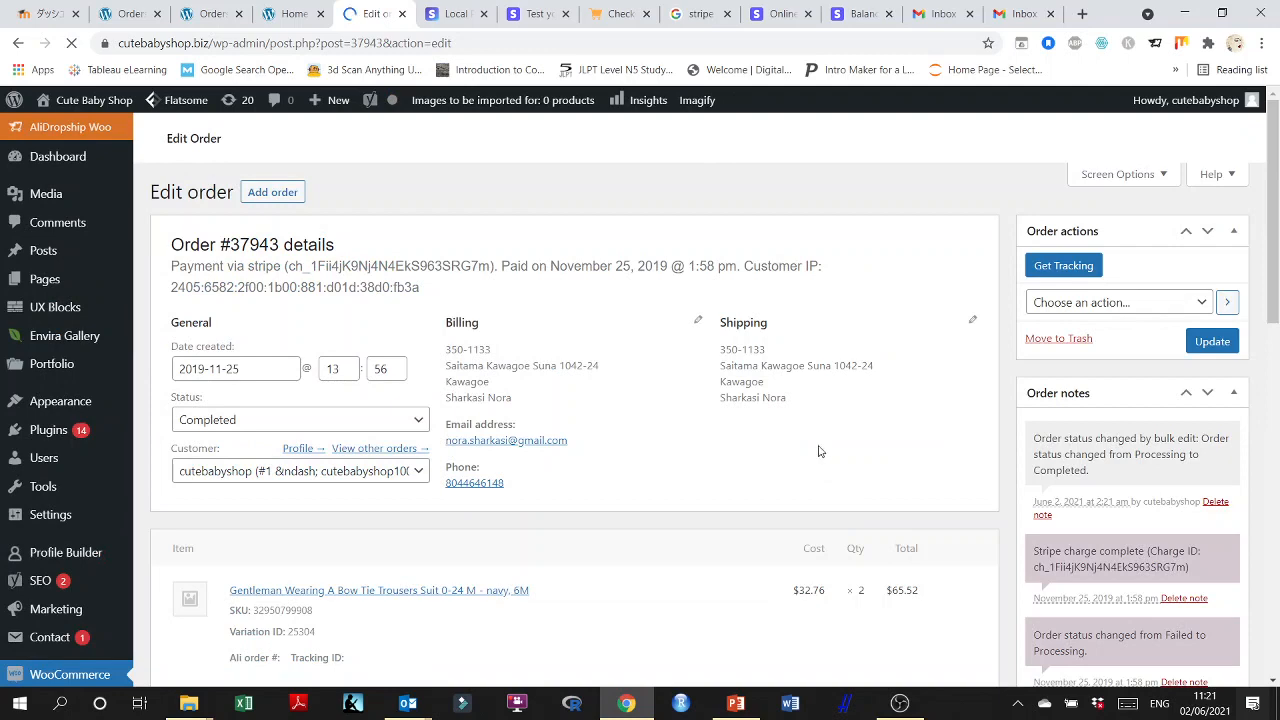
scroll(626, 451, down, 3)
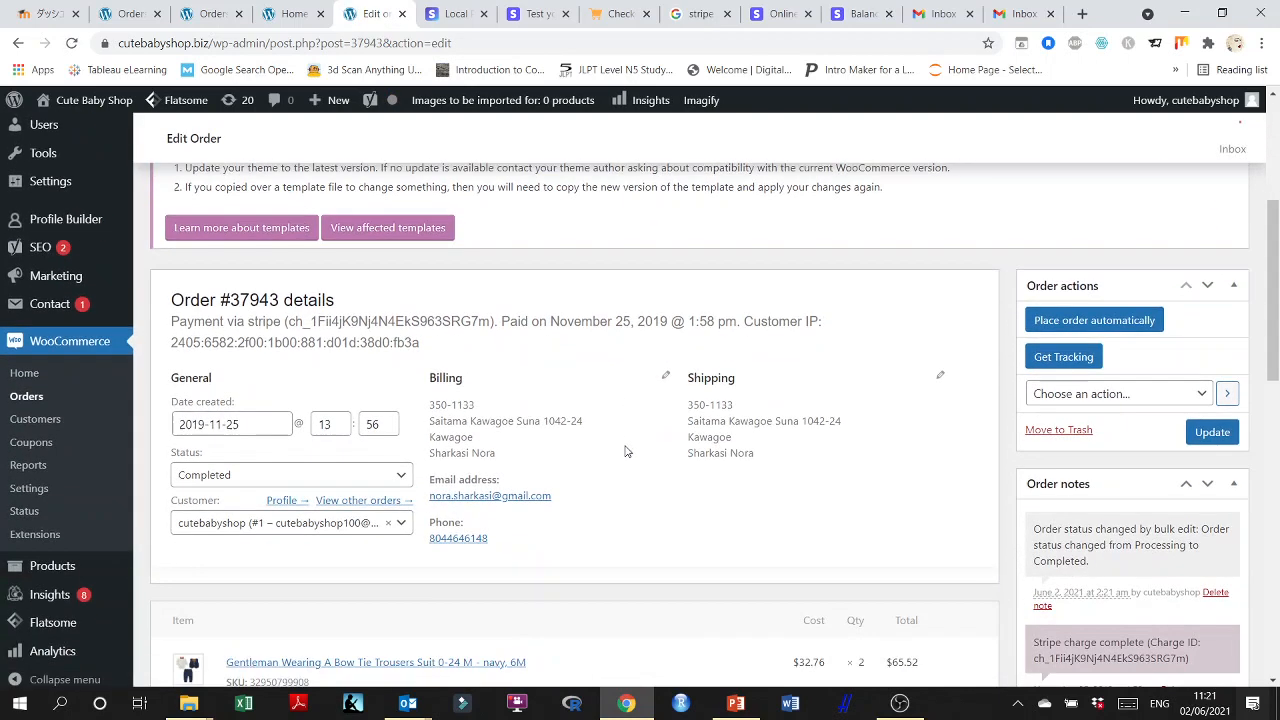
scroll(626, 451, down, 2)
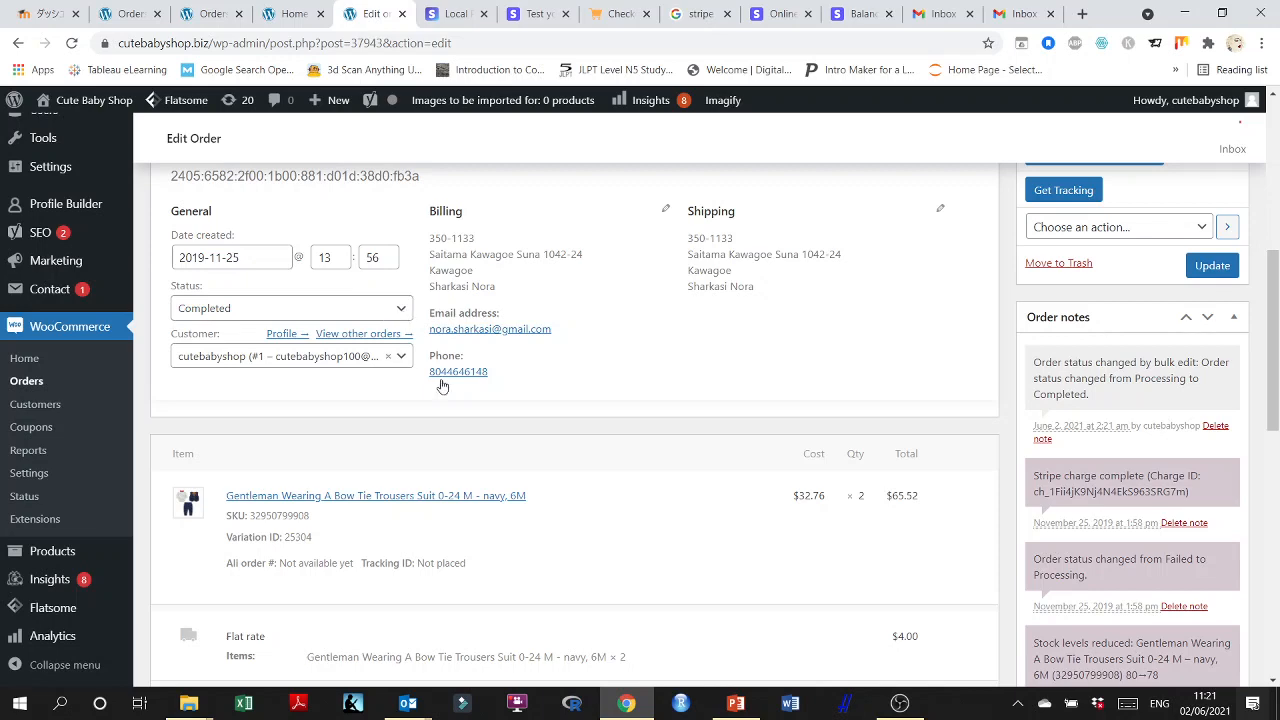
scroll(443, 380, down, 2)
scroll(443, 466, up, 3)
click(400, 389)
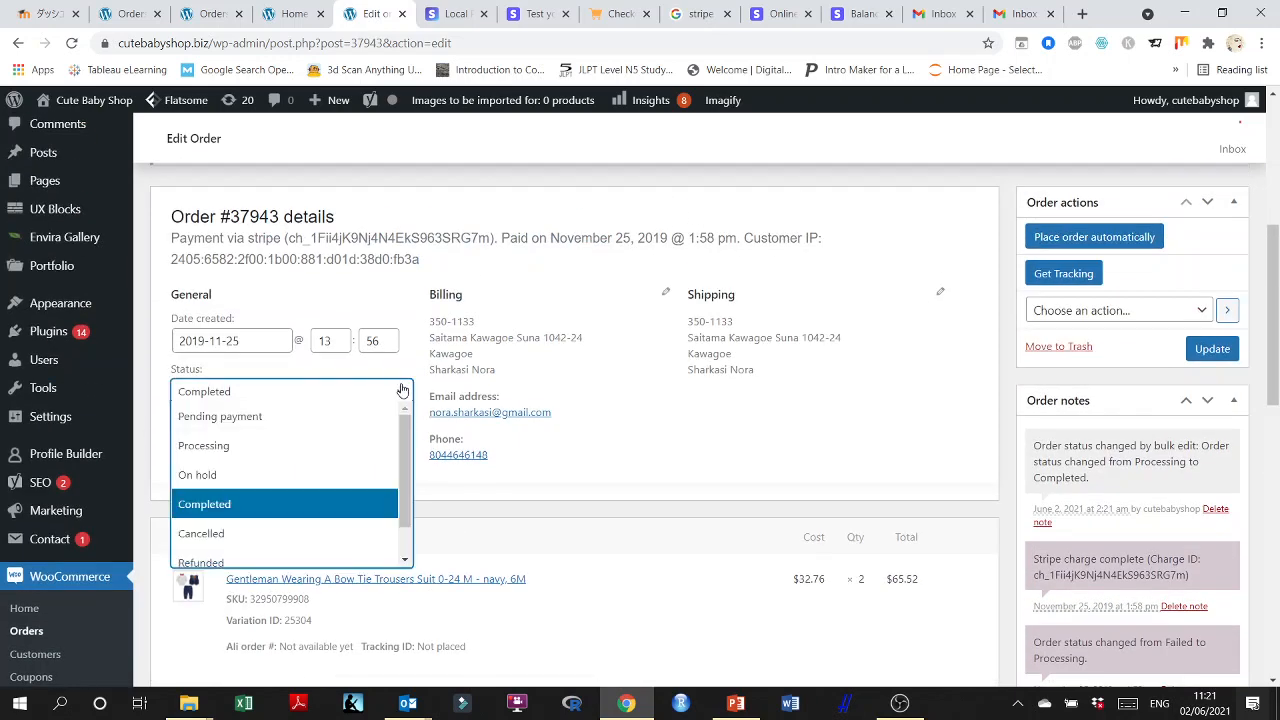
scroll(410, 470, down, 1)
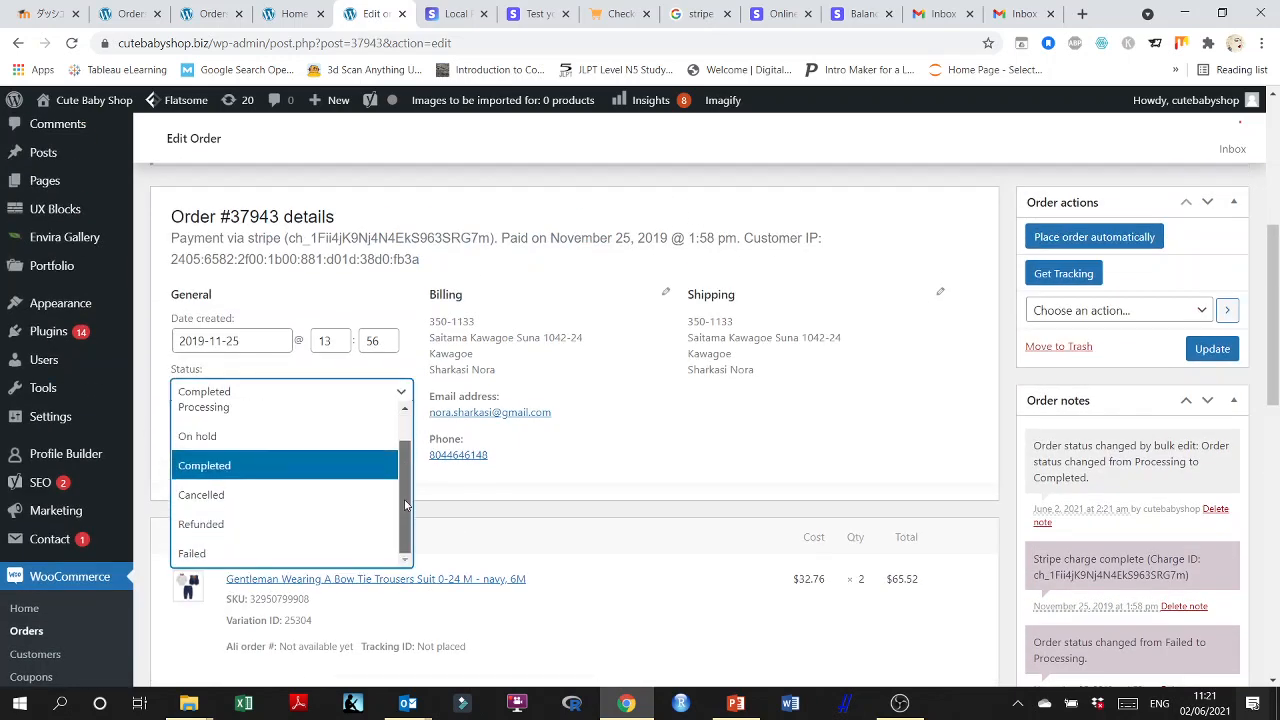
scroll(402, 496, up, 1)
click(782, 460)
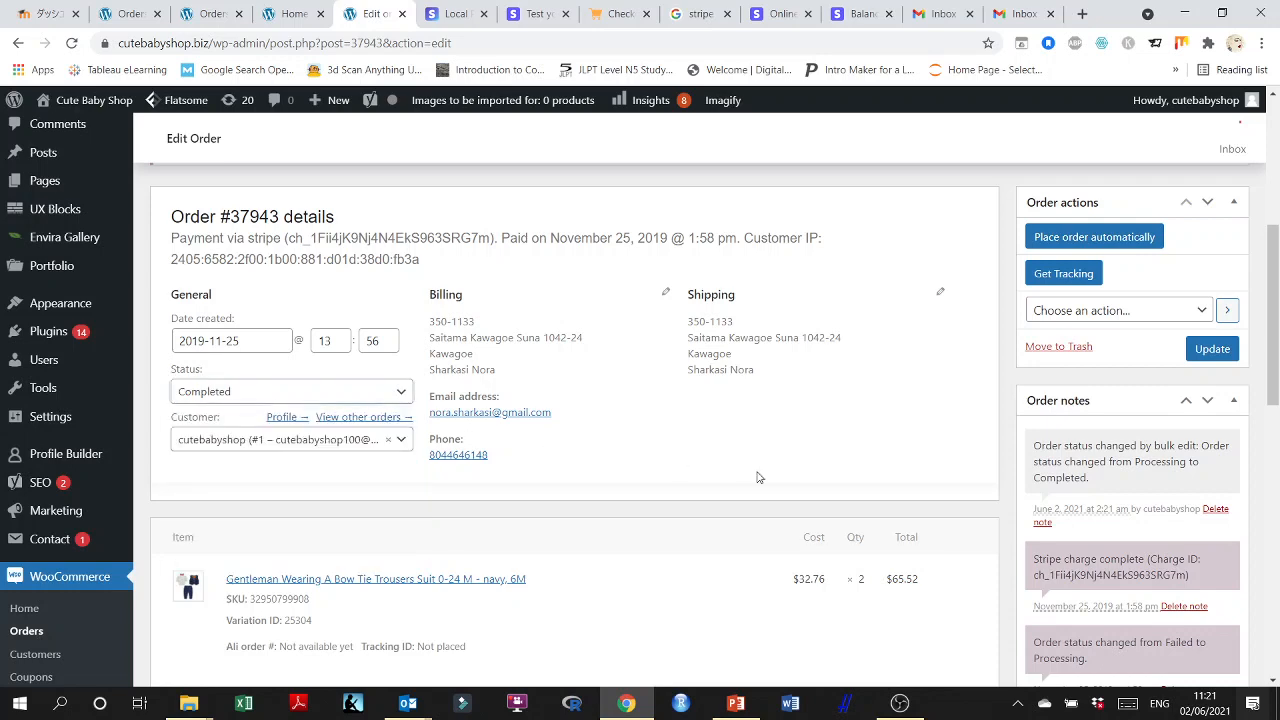
Review the order's totals, refund option, custom fields, order notes and order actions.
scroll(751, 480, down, 3)
scroll(751, 480, down, 3)
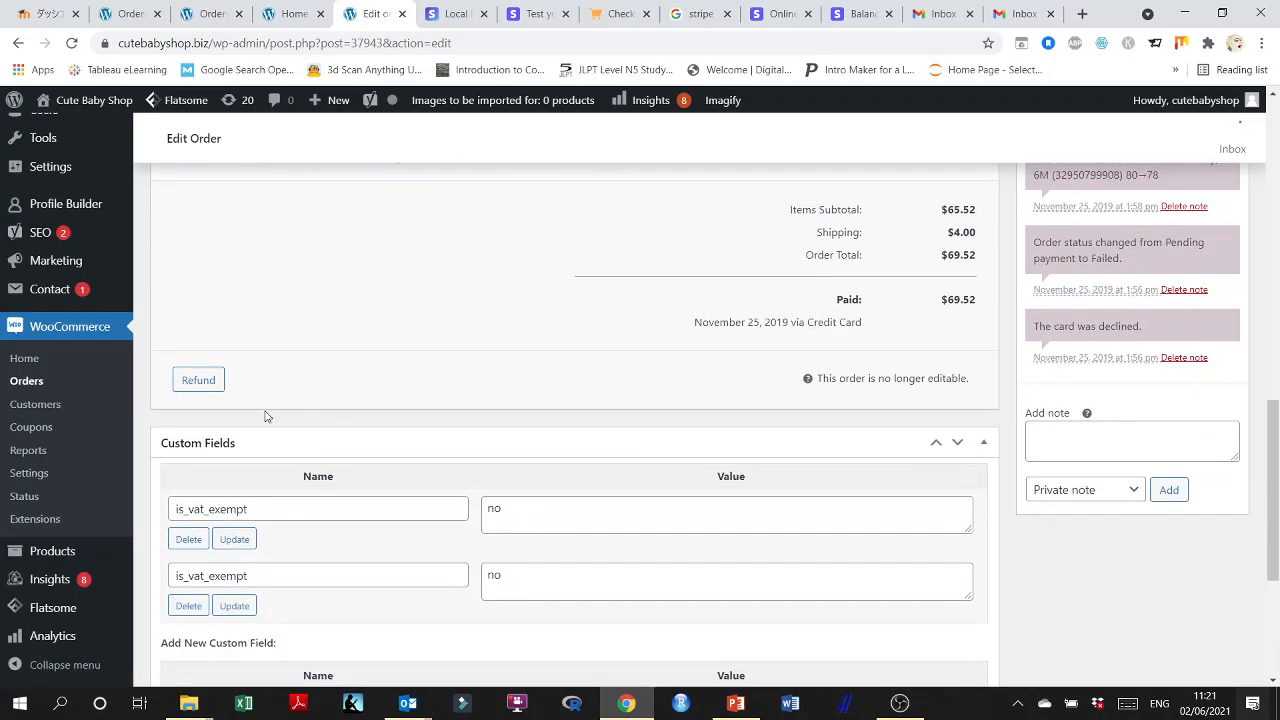
scroll(497, 390, down, 3)
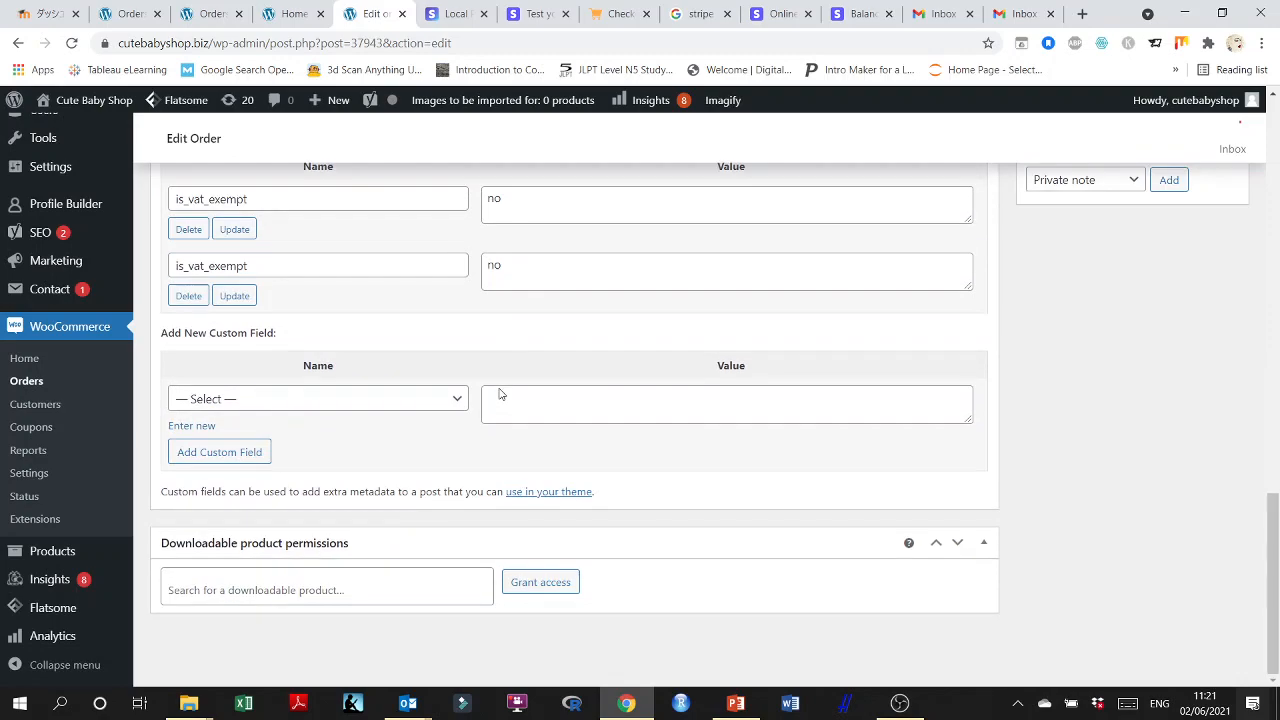
scroll(997, 527, up, 4)
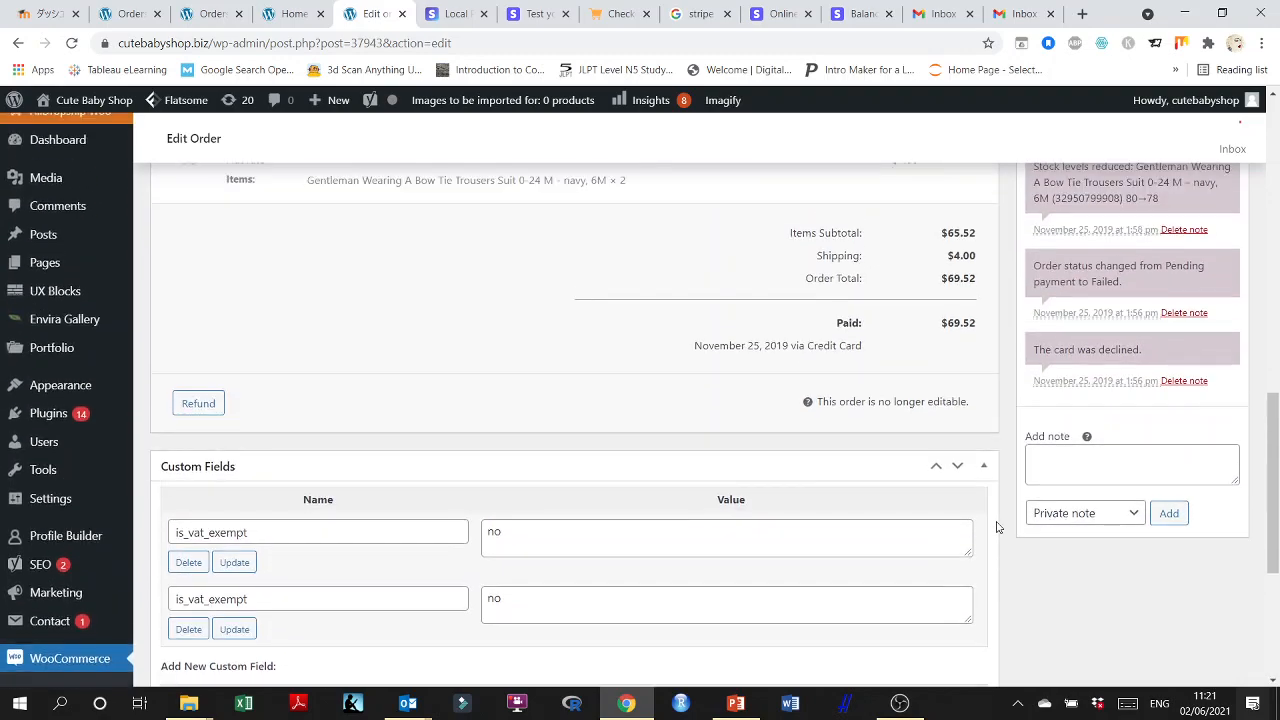
scroll(997, 527, up, 6)
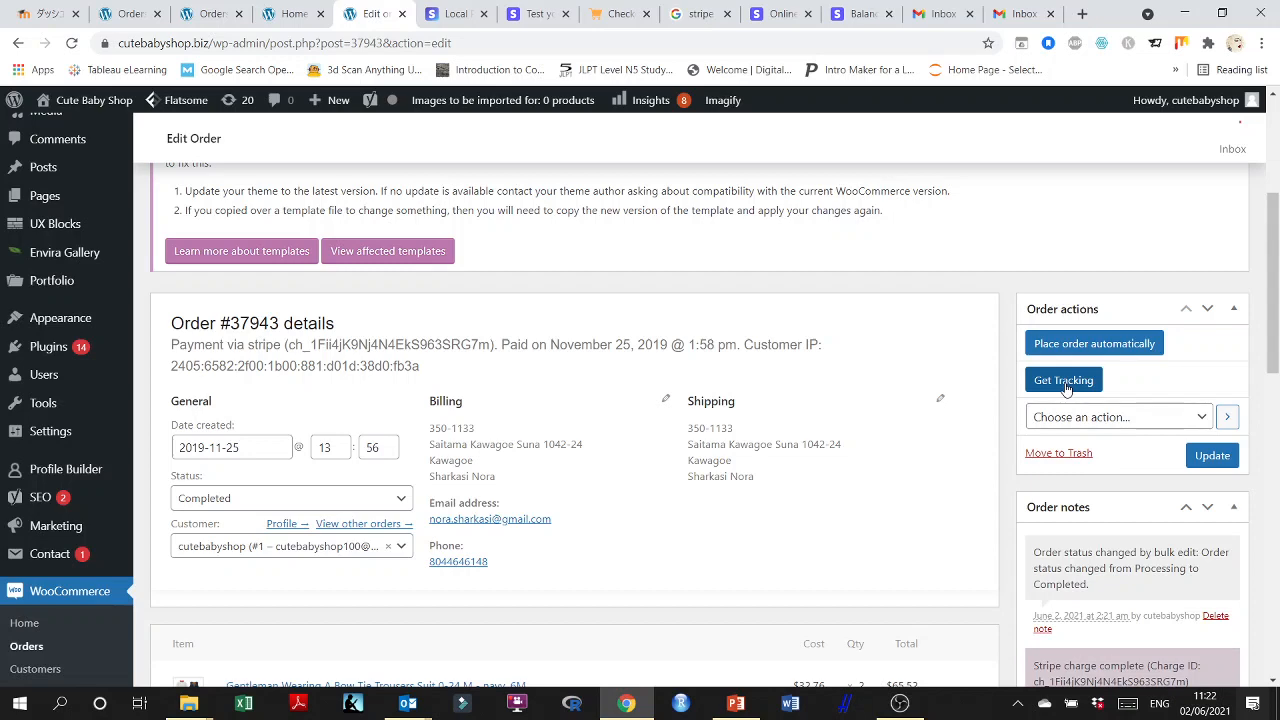
View the AliDropship Woo plugin's menu entries and return to the main WordPress menu.
scroll(60, 320, up, 4)
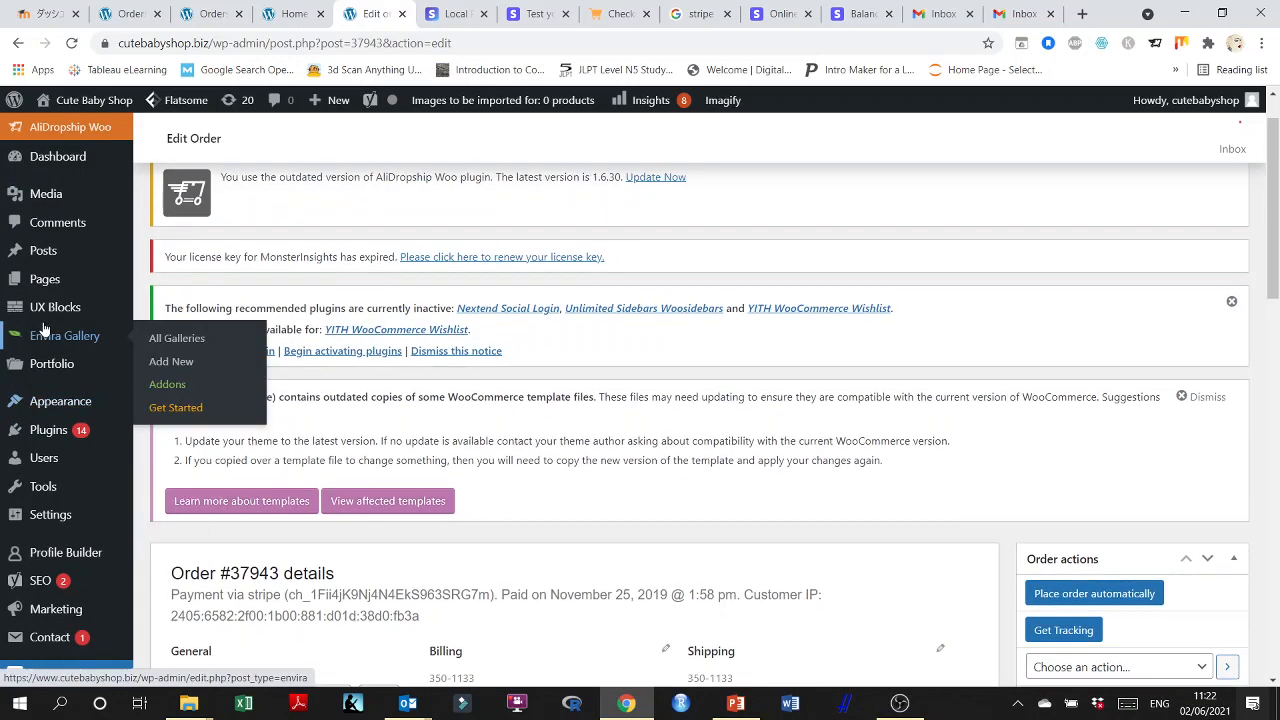
click(80, 129)
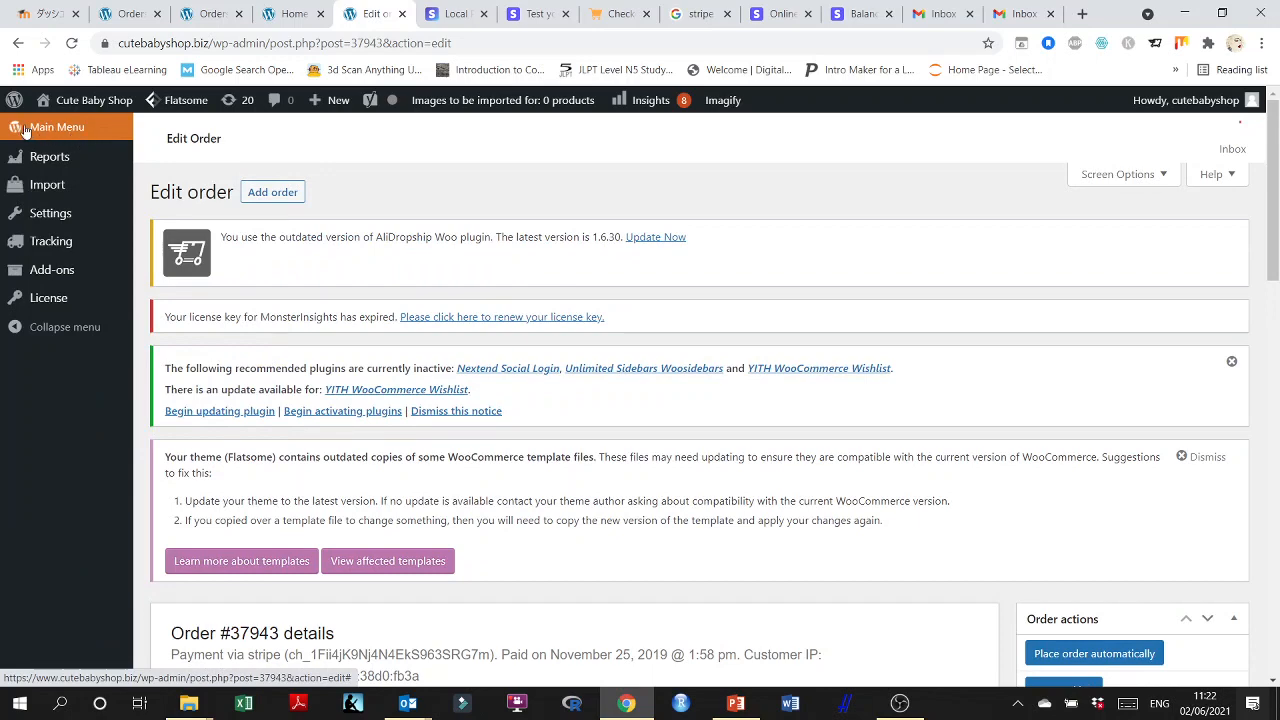
click(24, 131)
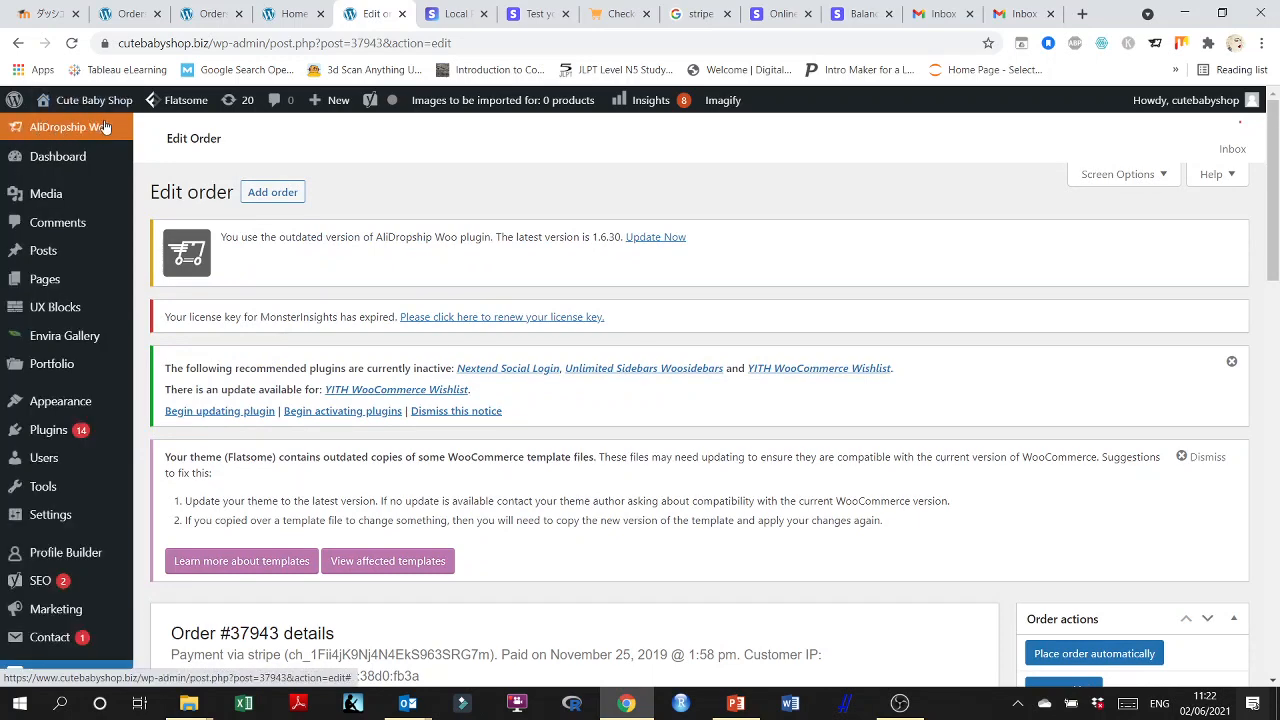
Use the order actions to place the opened Nov 25, 2019 order automatically.
scroll(895, 375, down, 3)
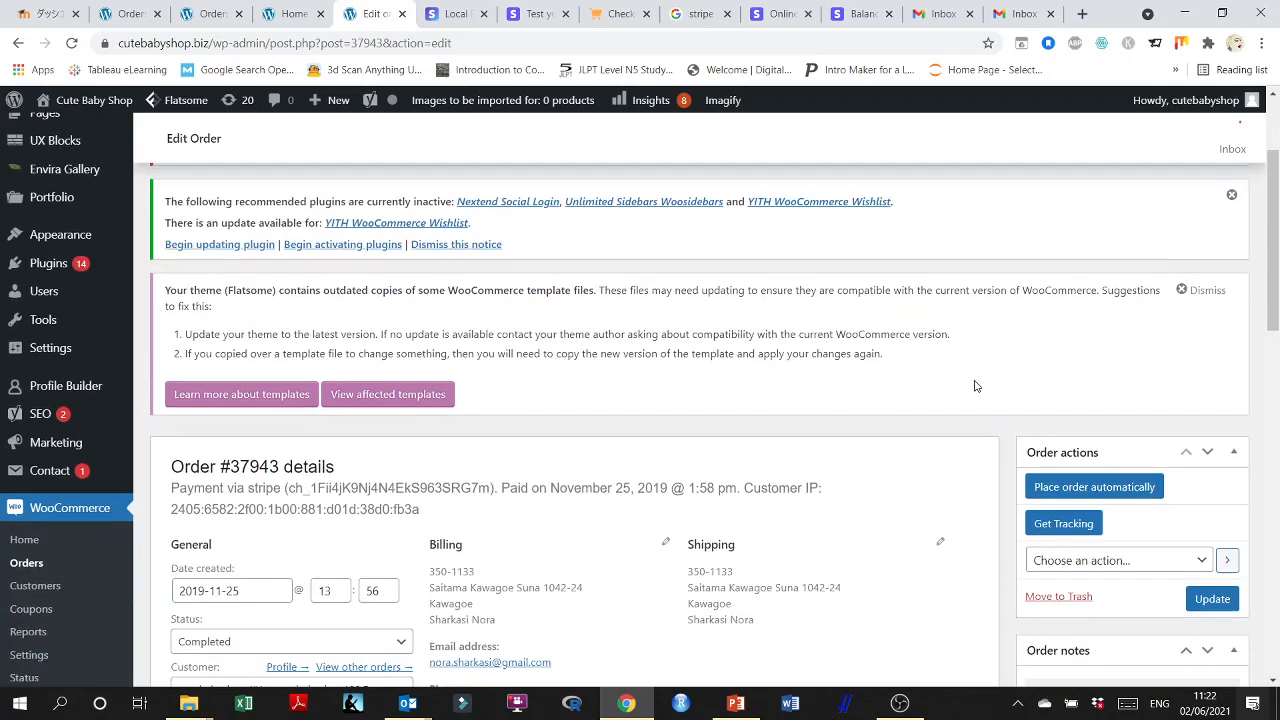
scroll(976, 386, down, 3)
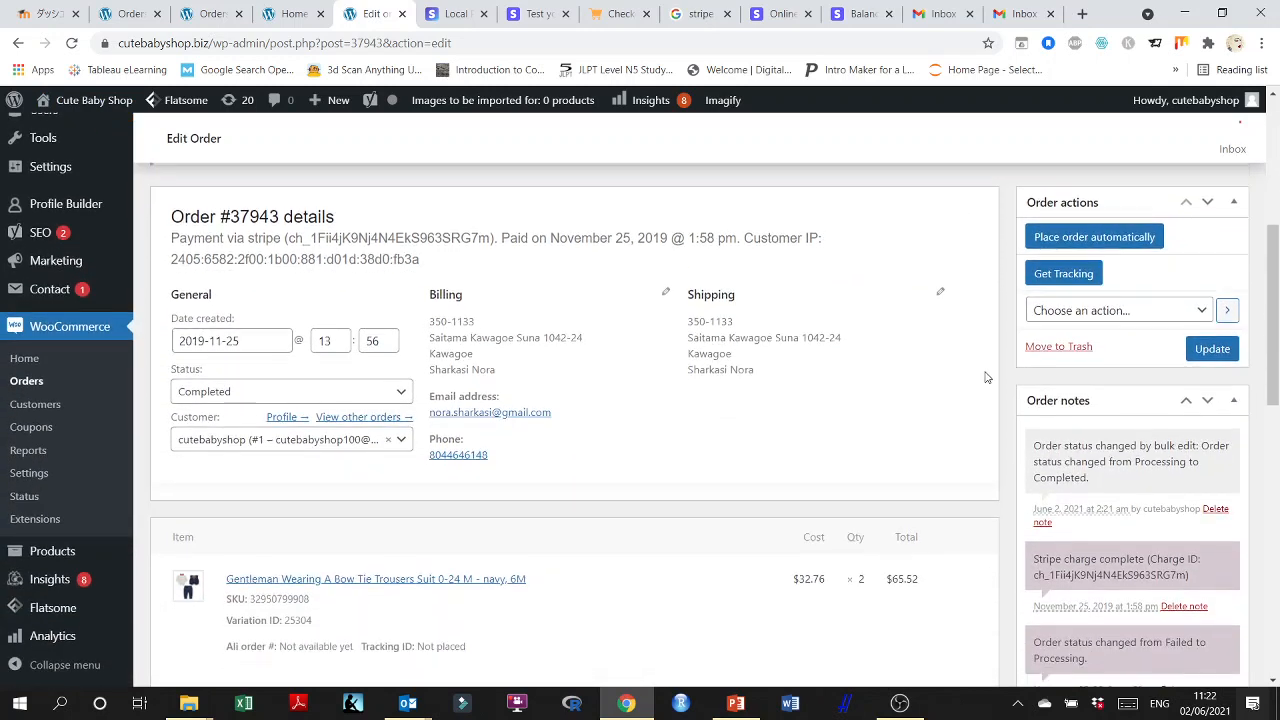
click(1091, 240)
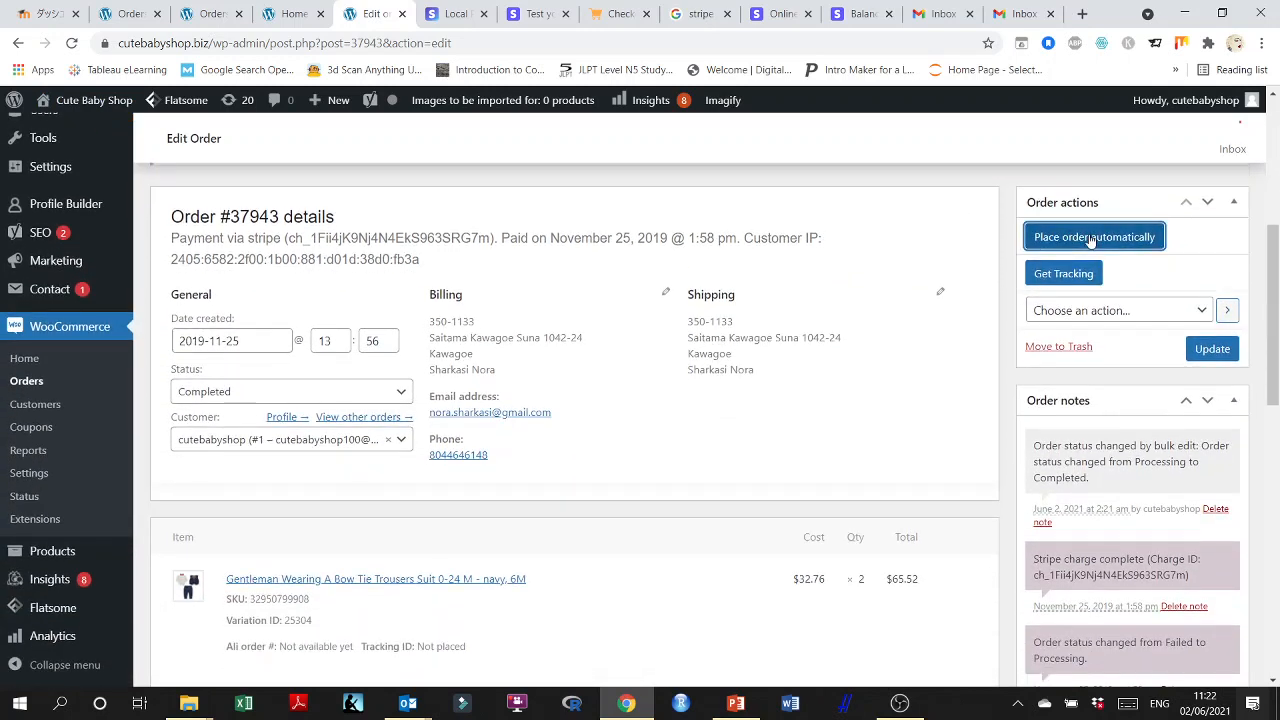
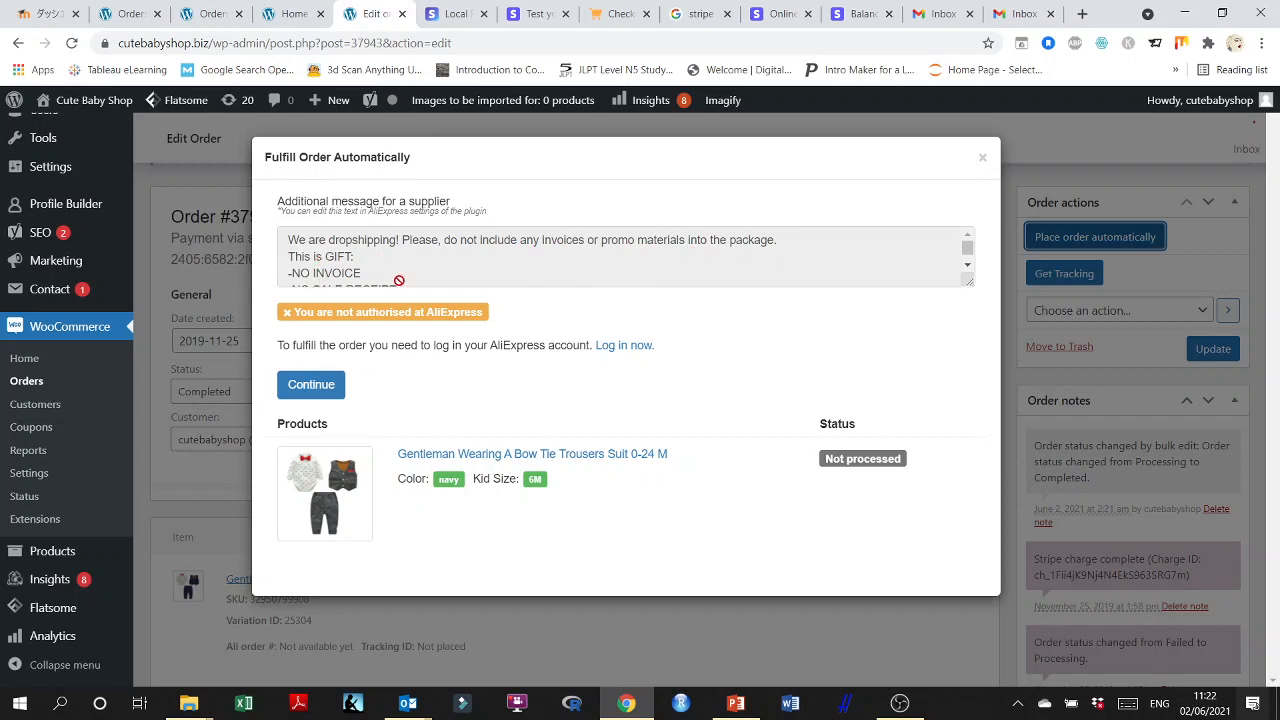
Read the additional supplier message for automatic fulfilment, try to continue the AliExpress order, and close the dialog.
drag(970, 250, 968, 246)
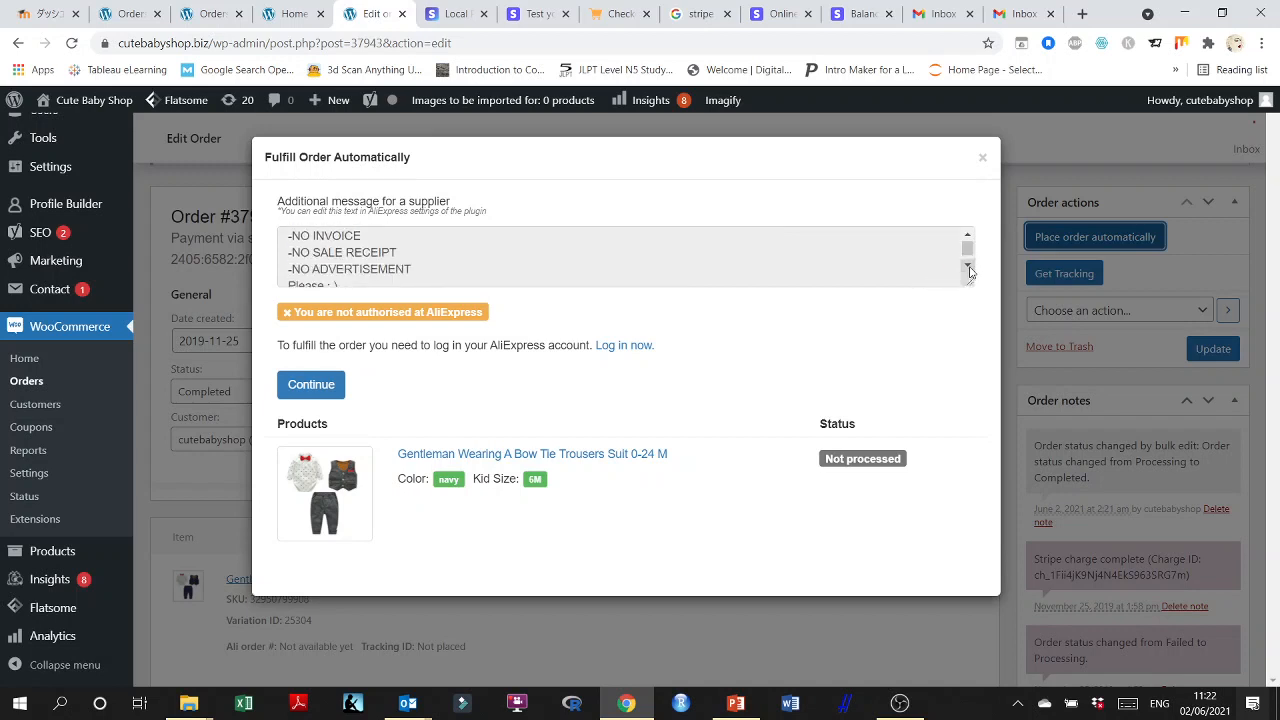
click(968, 266)
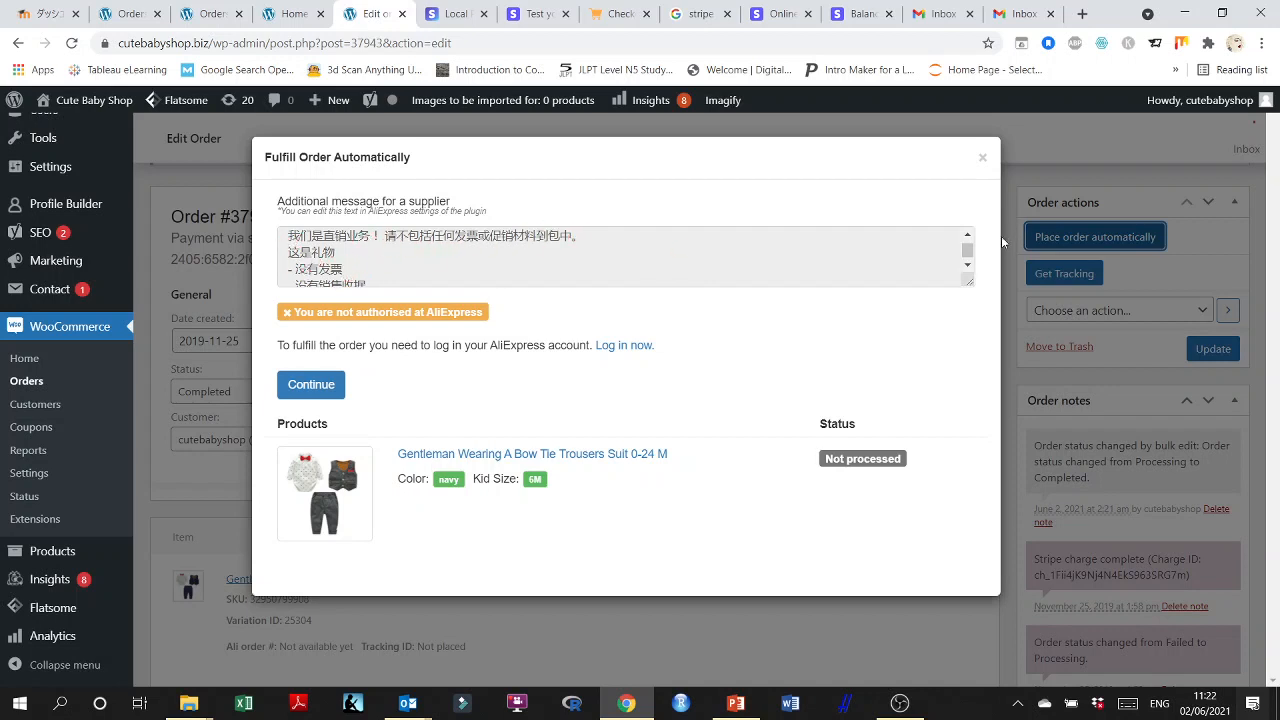
click(968, 258)
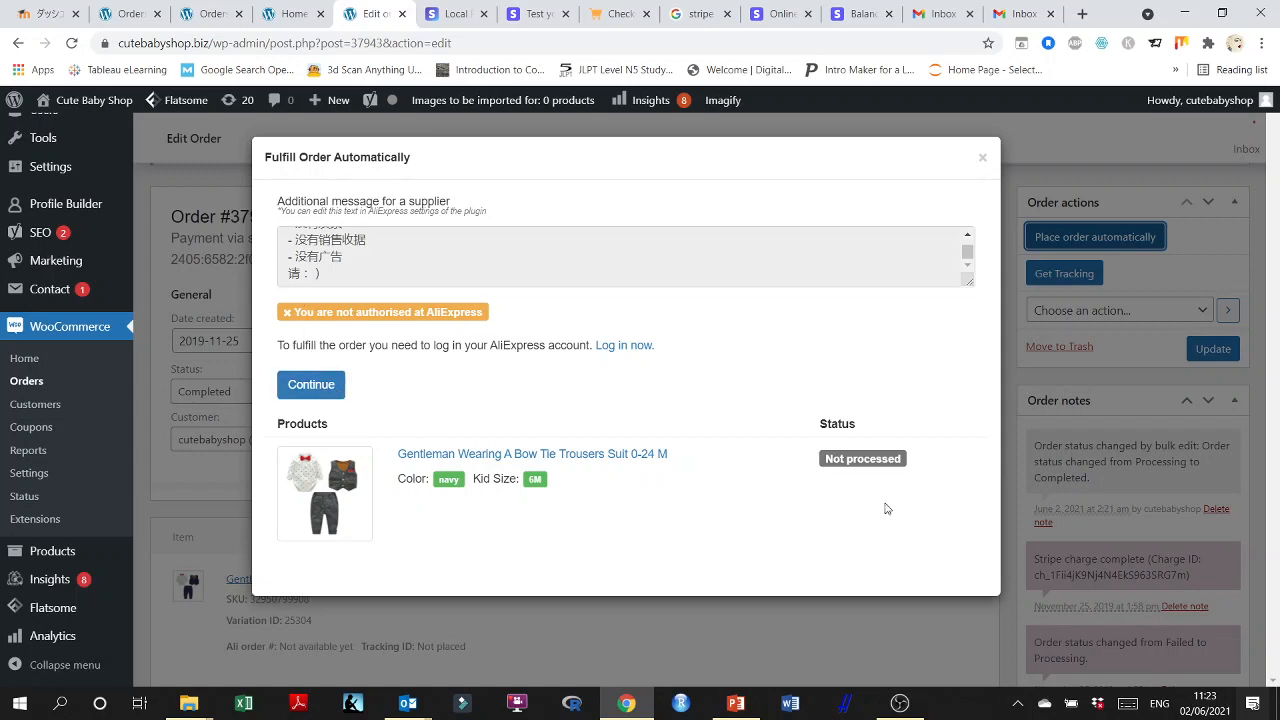
click(317, 388)
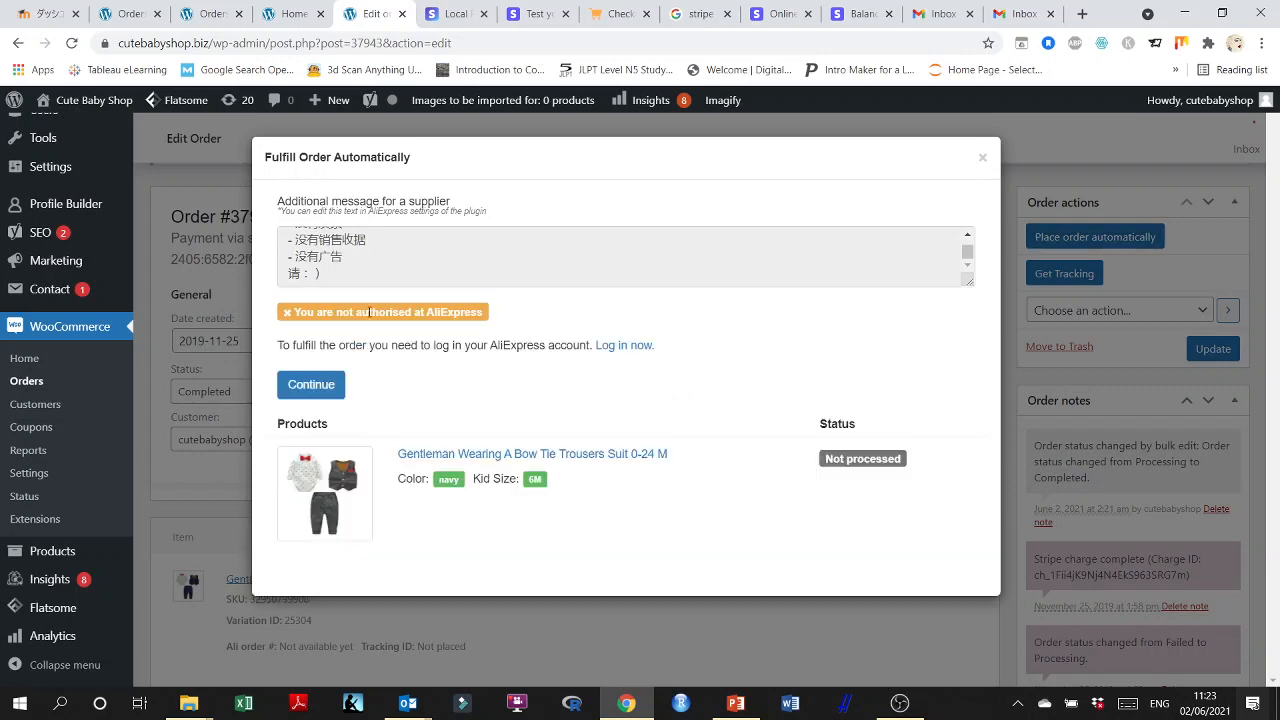
click(982, 157)
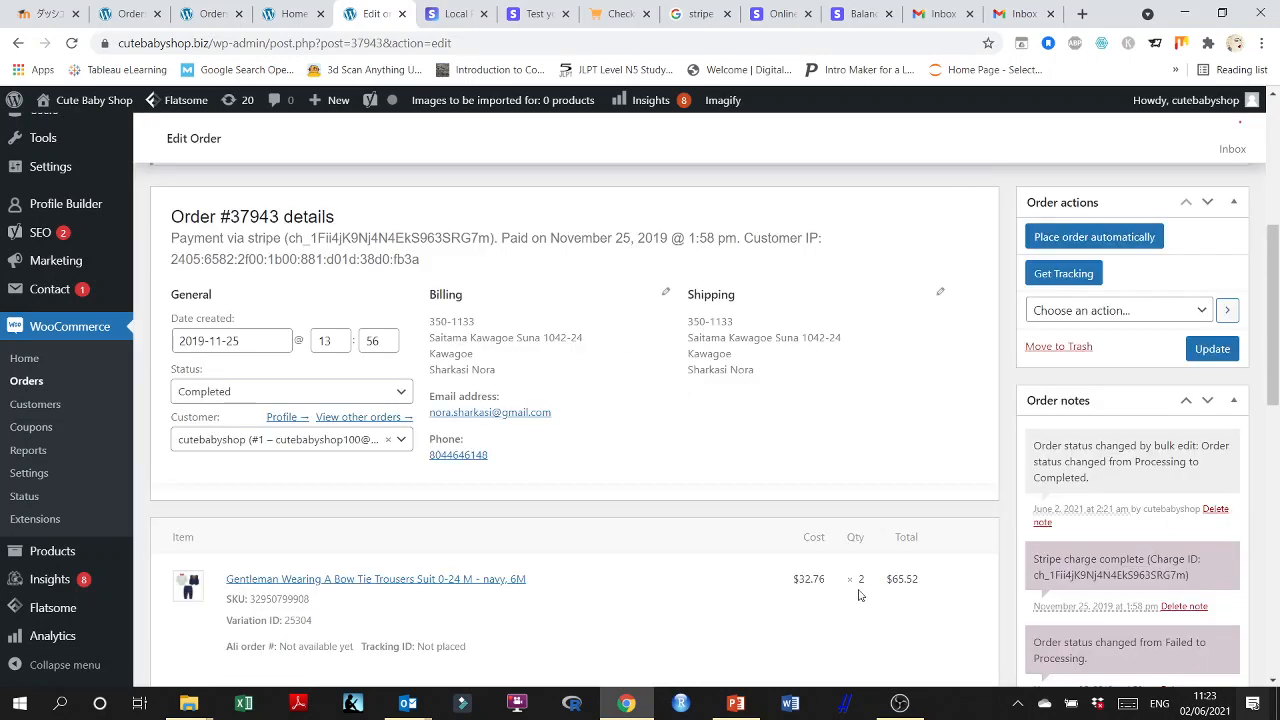
Look over the opened order page, from the plugin and theme notices to the order details and order actions.
scroll(893, 528, up, 5)
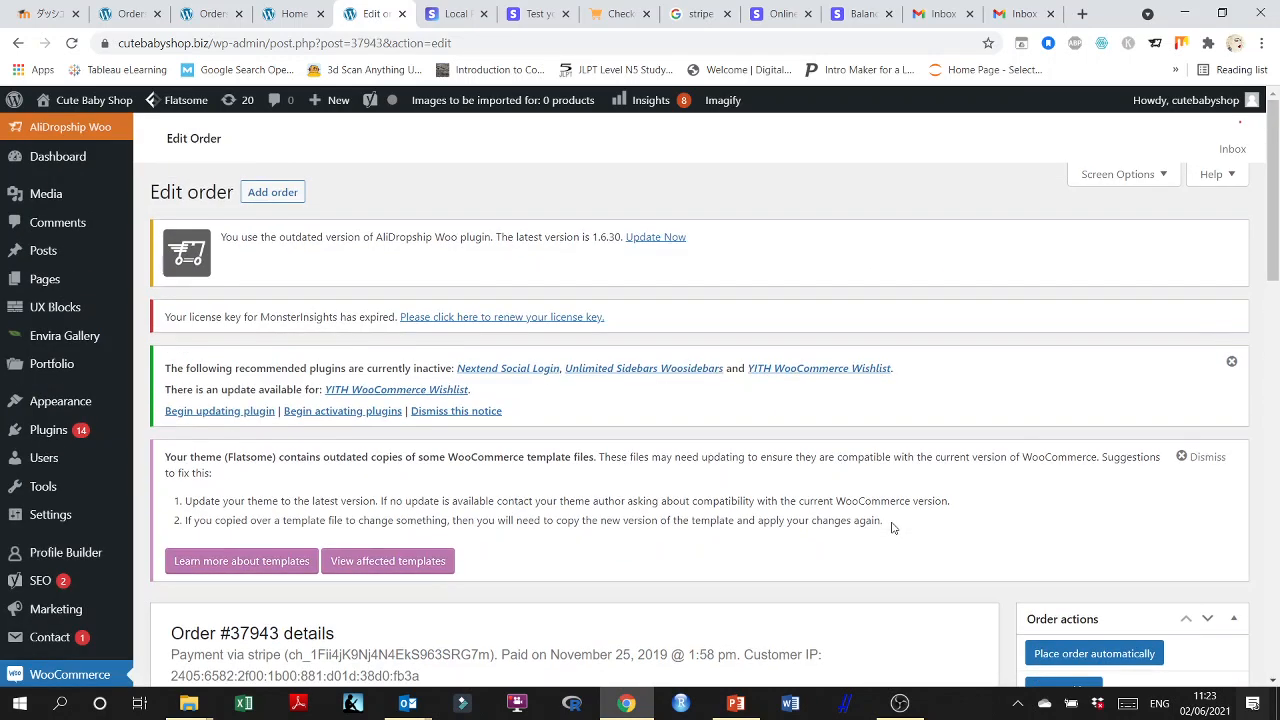
scroll(893, 528, down, 5)
scroll(893, 528, up, 5)
scroll(1120, 540, down, 1)
scroll(883, 491, up, 1)
scroll(1006, 514, down, 2)
scroll(1084, 490, down, 1)
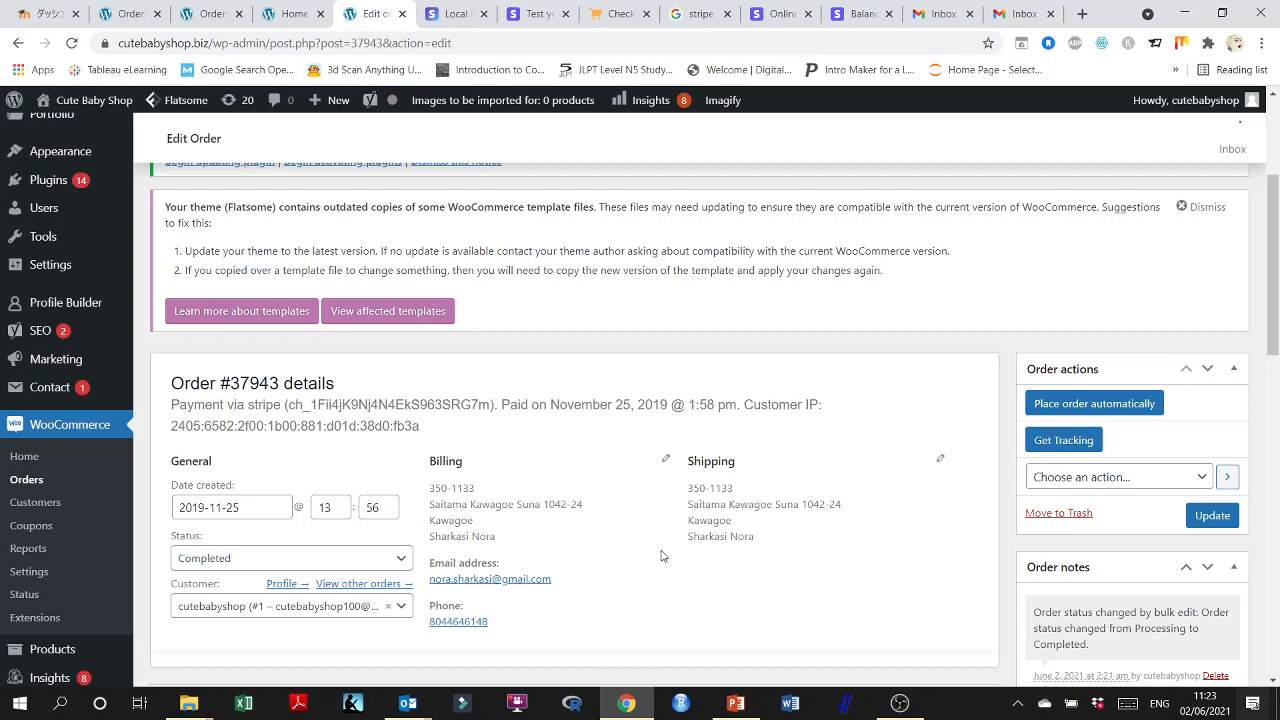
scroll(645, 522, up, 1)
scroll(645, 522, up, 2)
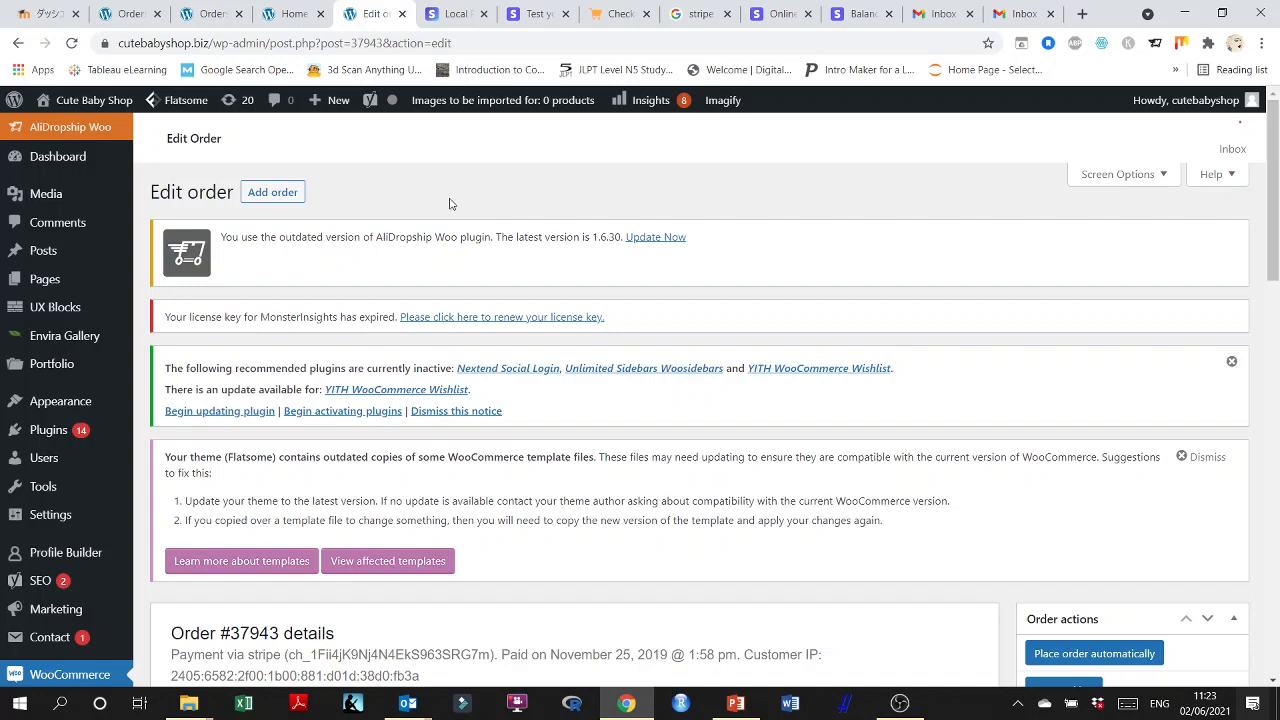
Switch to the GoldenLotusJewelry store, dismiss the WooCommerce welcome message and open its orders list.
click(292, 13)
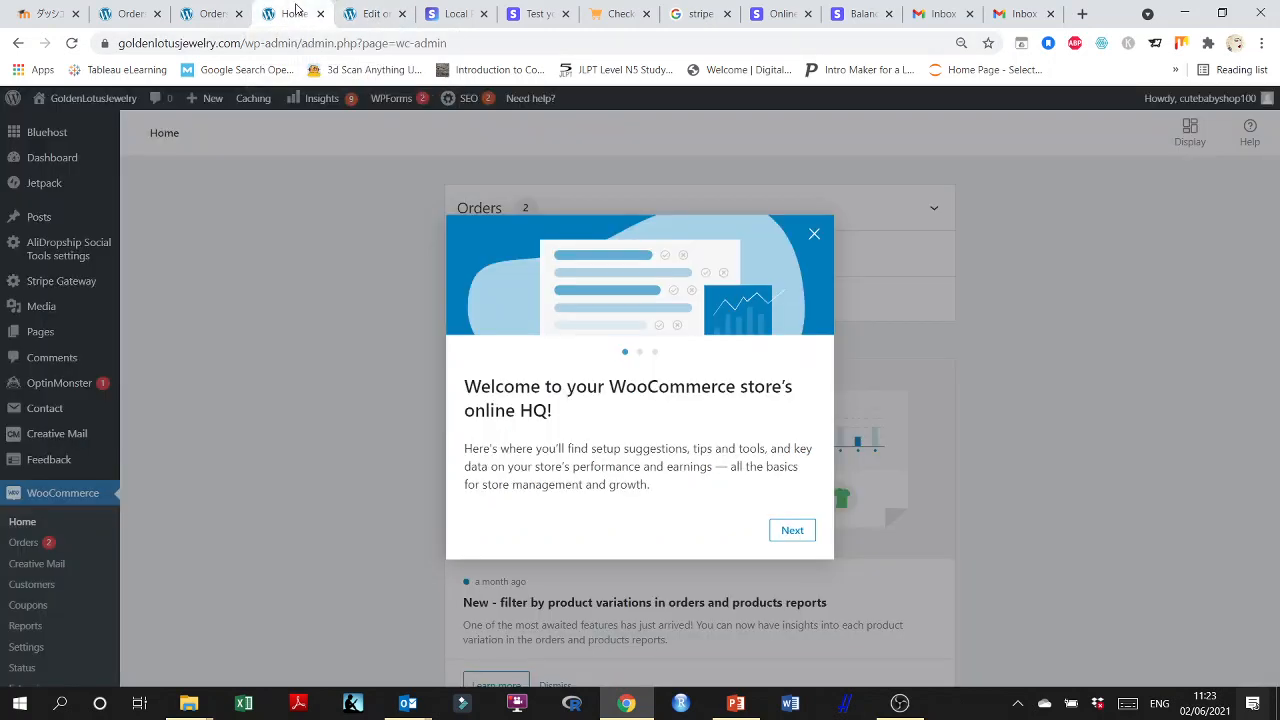
click(814, 234)
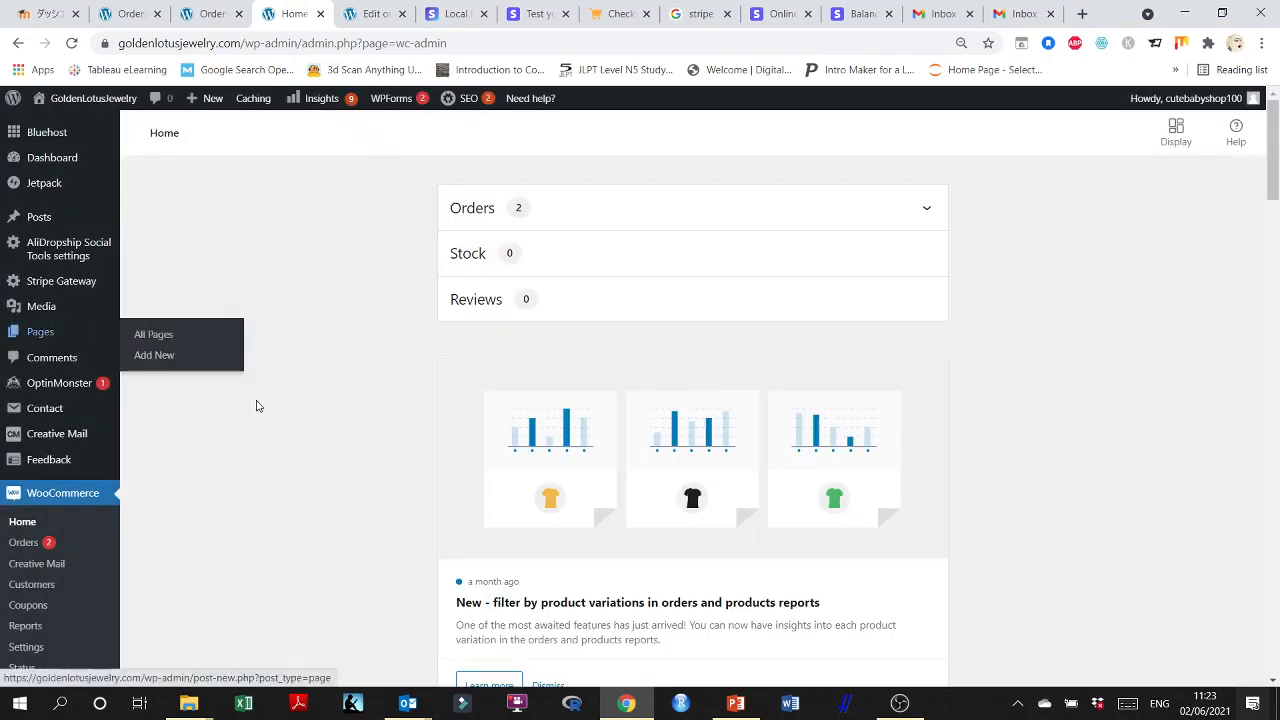
click(33, 544)
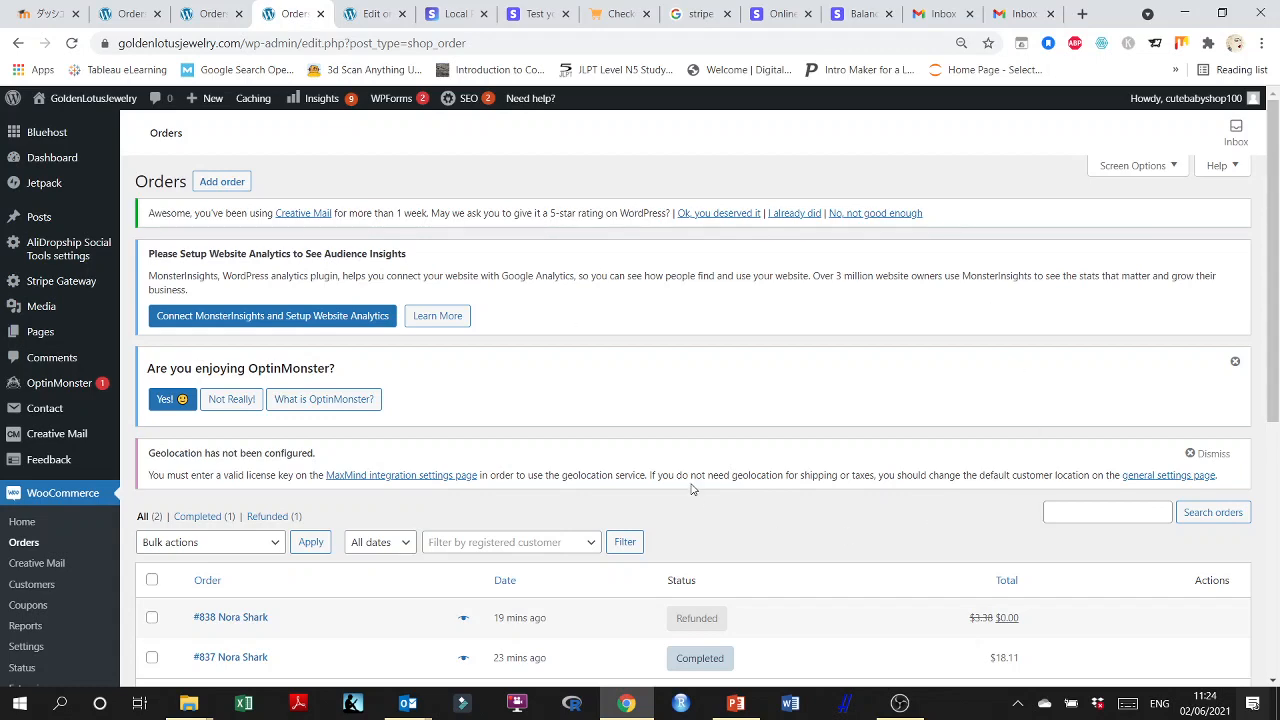
Return to the Nov 25, 2019 order in the Cute Baby Shop store and review its details and order actions.
click(368, 14)
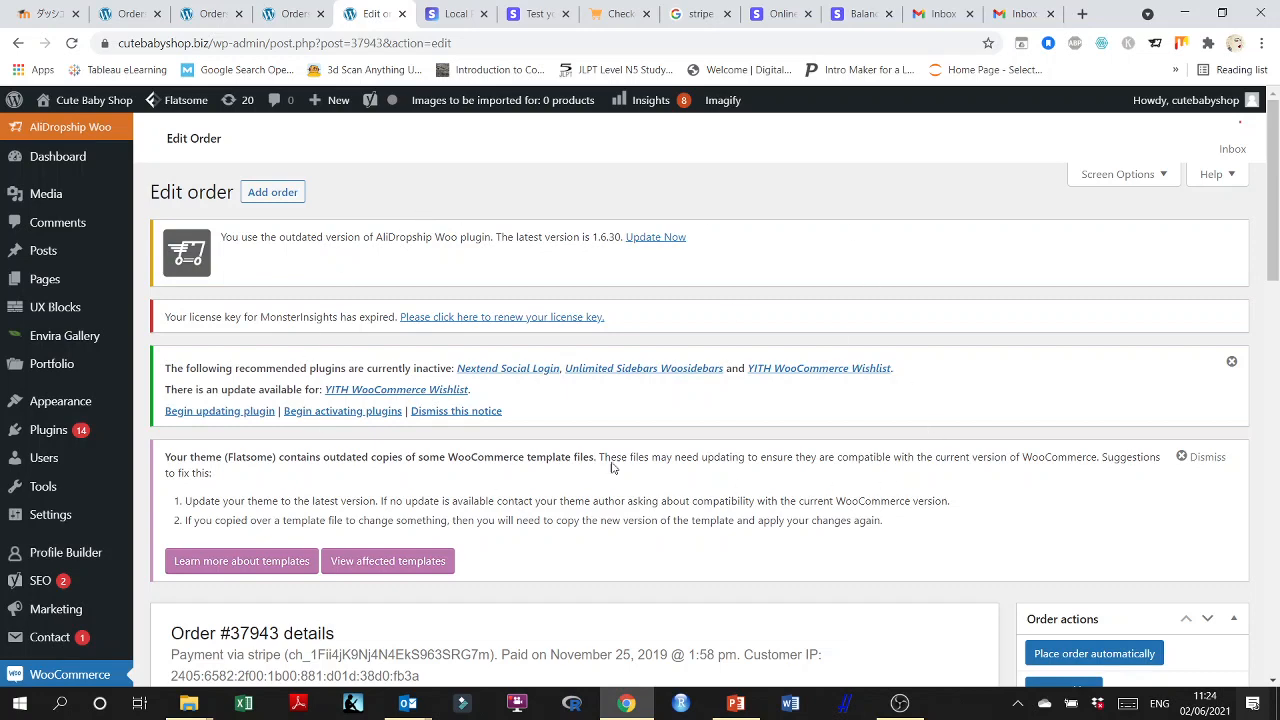
scroll(718, 334, down, 1)
scroll(718, 334, down, 3)
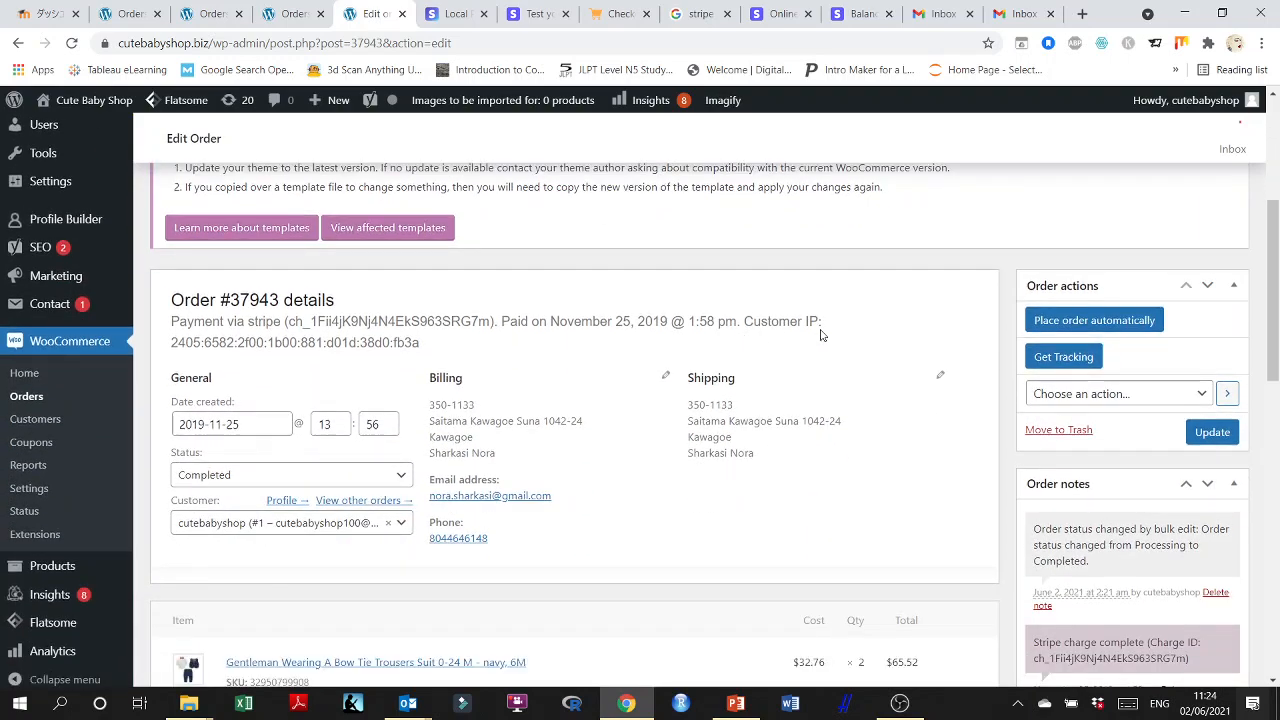
scroll(878, 410, up, 4)
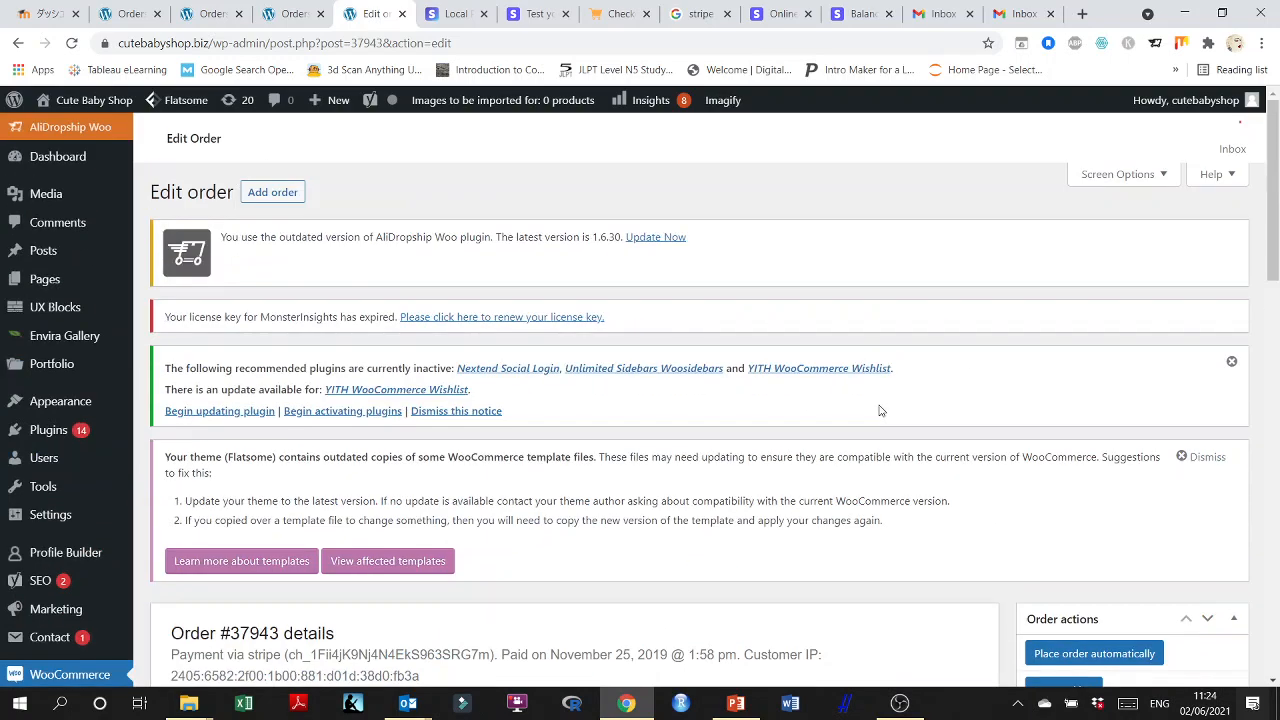
scroll(880, 410, down, 4)
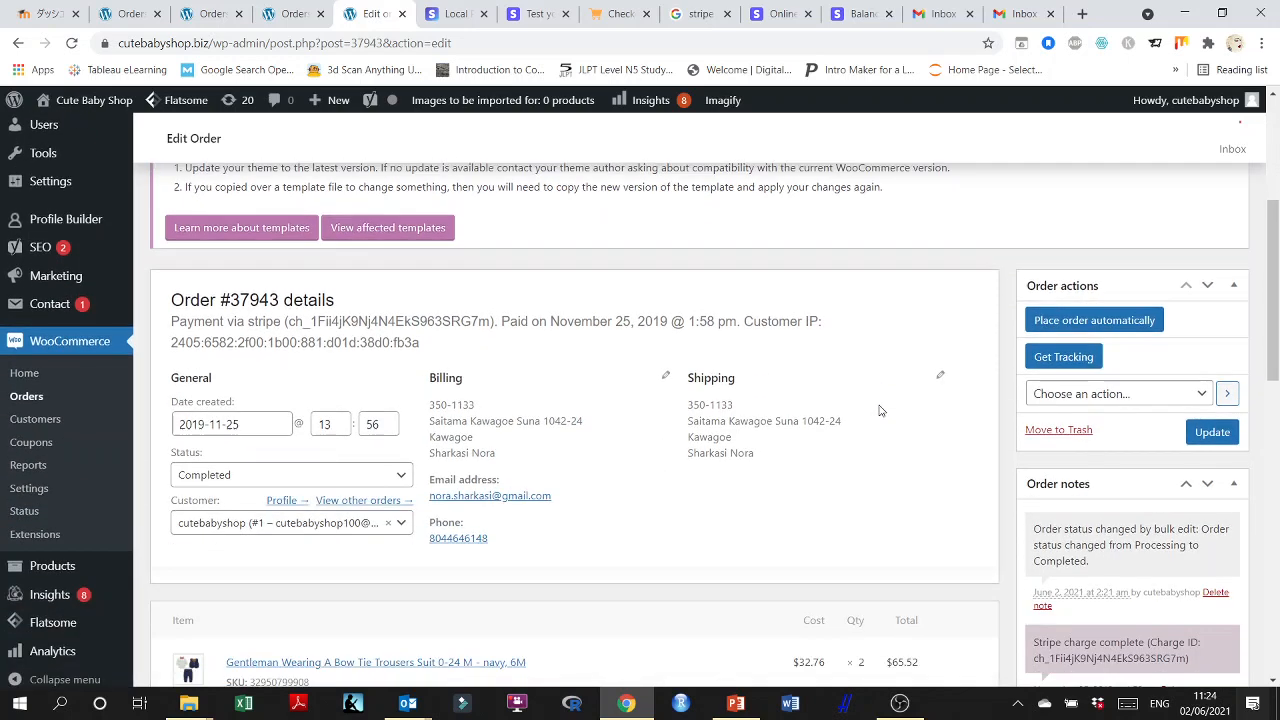